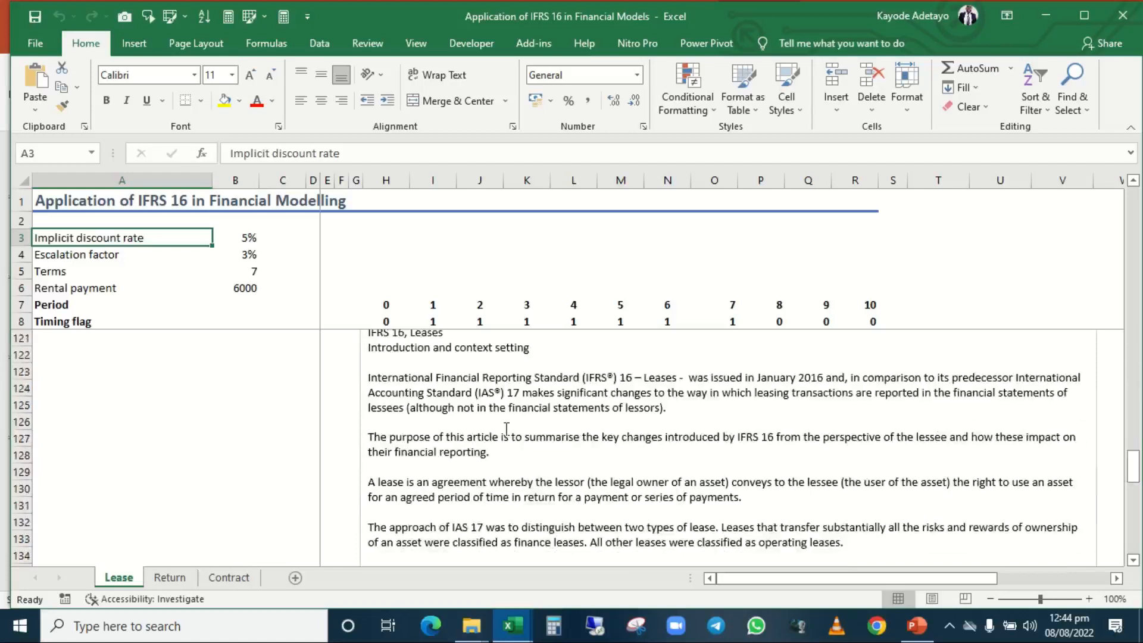
Read the IFRS 16 notes in the Lease sheet's text box, from the introduction through the identified assets example.
{"action": "scroll", "coordinate": [507, 429], "scroll_direction": "up", "scroll_amount": 2}
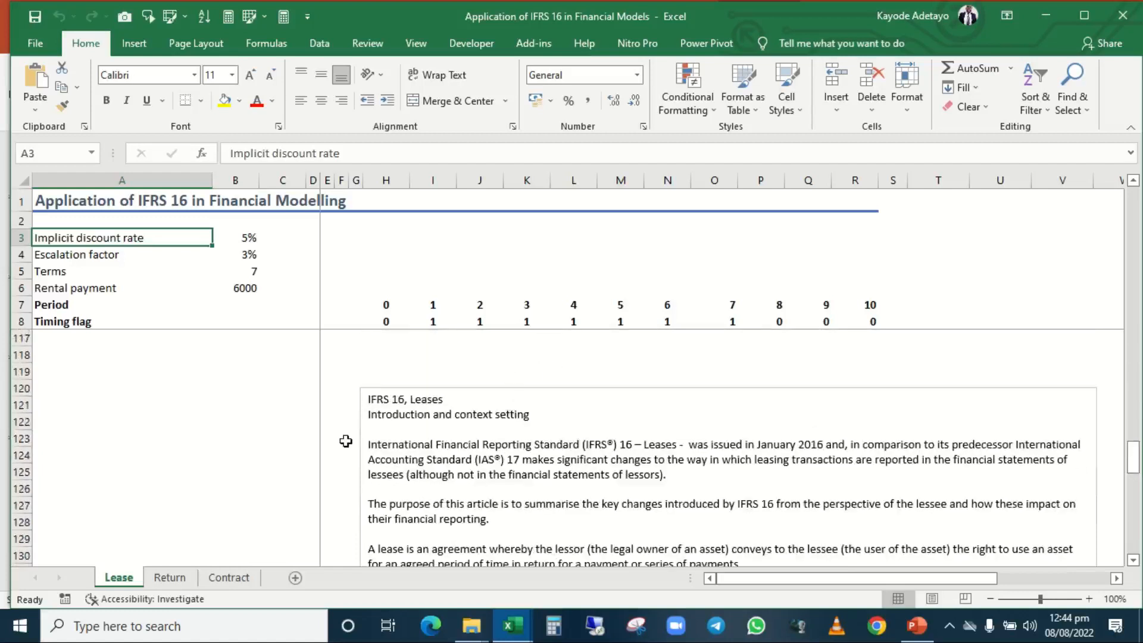
{"action": "scroll", "coordinate": [341, 454], "scroll_direction": "down", "scroll_amount": 1}
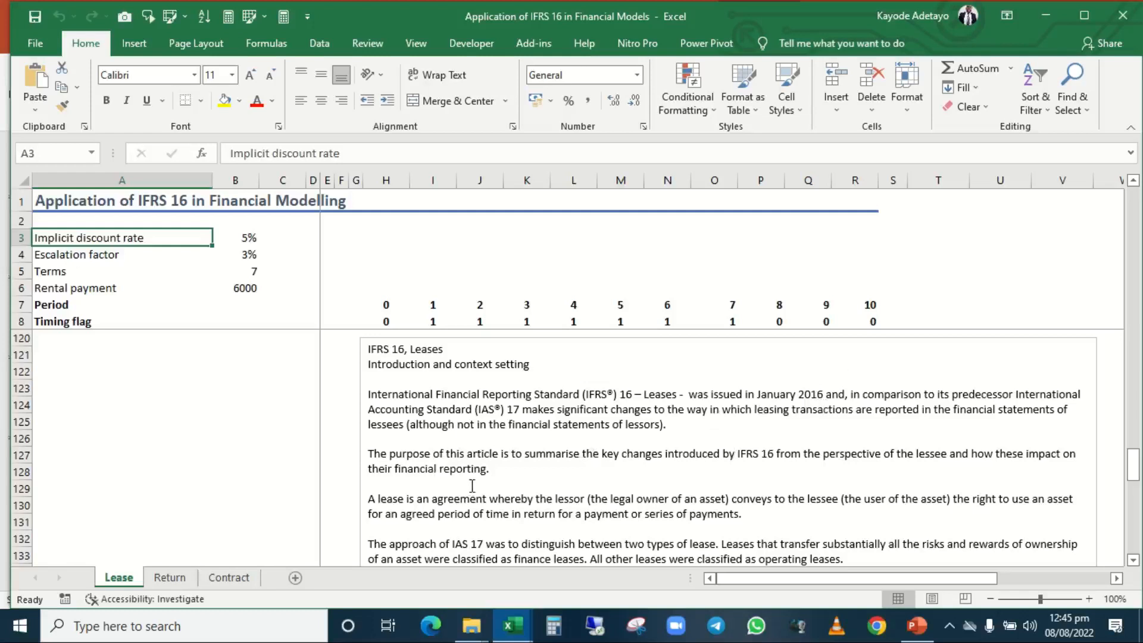
{"action": "scroll", "coordinate": [472, 487], "scroll_direction": "down", "scroll_amount": 2}
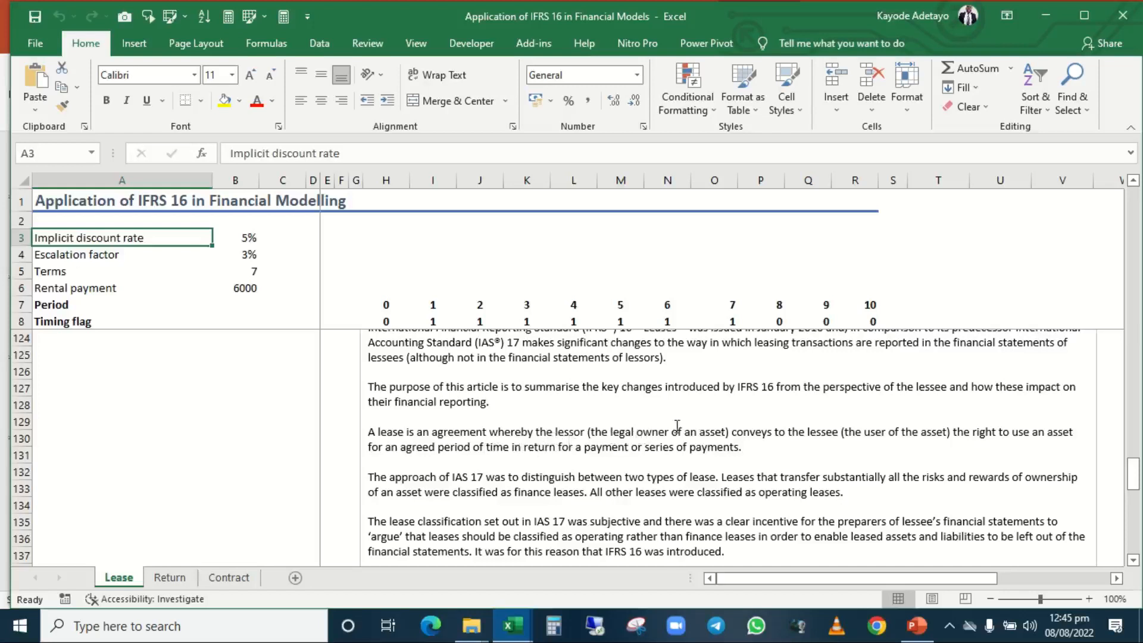
{"action": "scroll", "coordinate": [844, 470], "scroll_direction": "down", "scroll_amount": 1}
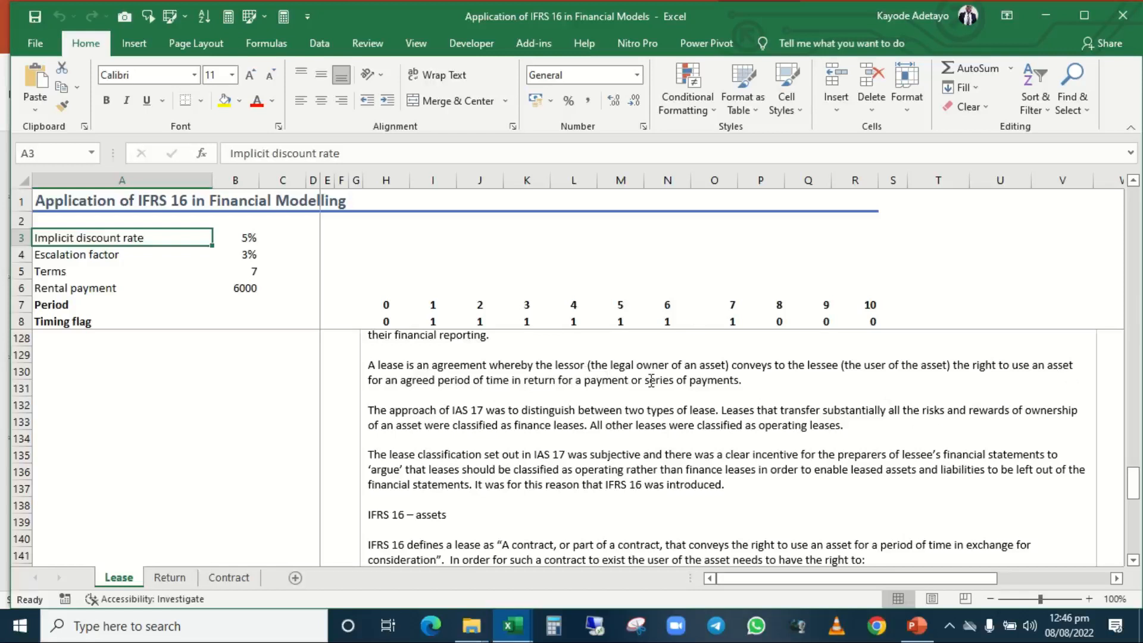
{"action": "scroll", "coordinate": [398, 452], "scroll_direction": "down", "scroll_amount": 2}
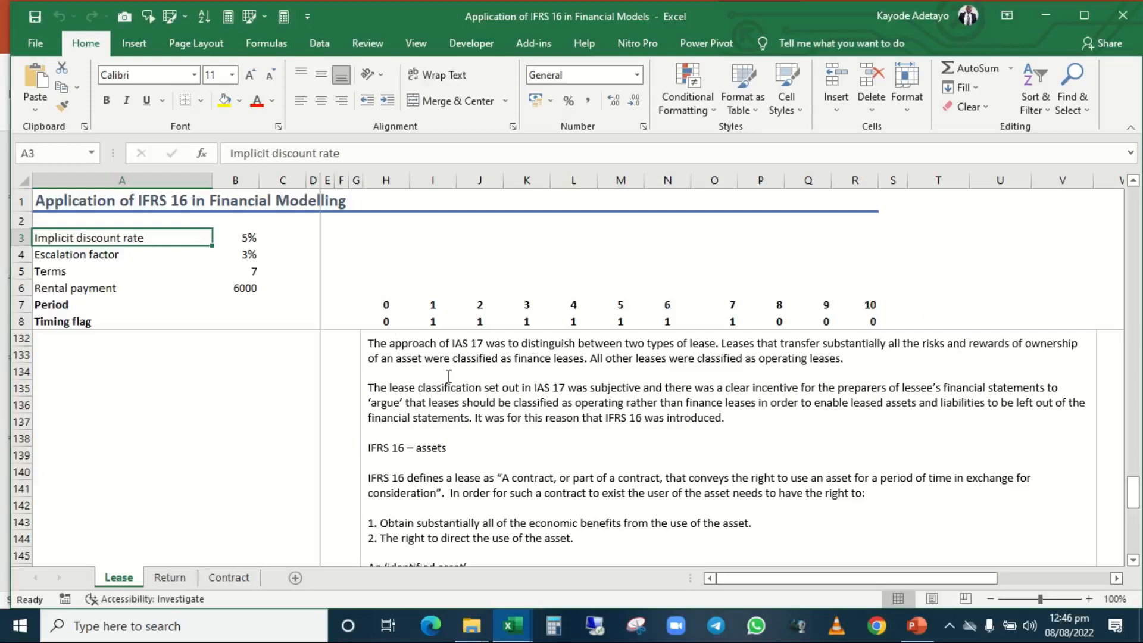
{"action": "left_click", "coordinate": [420, 350]}
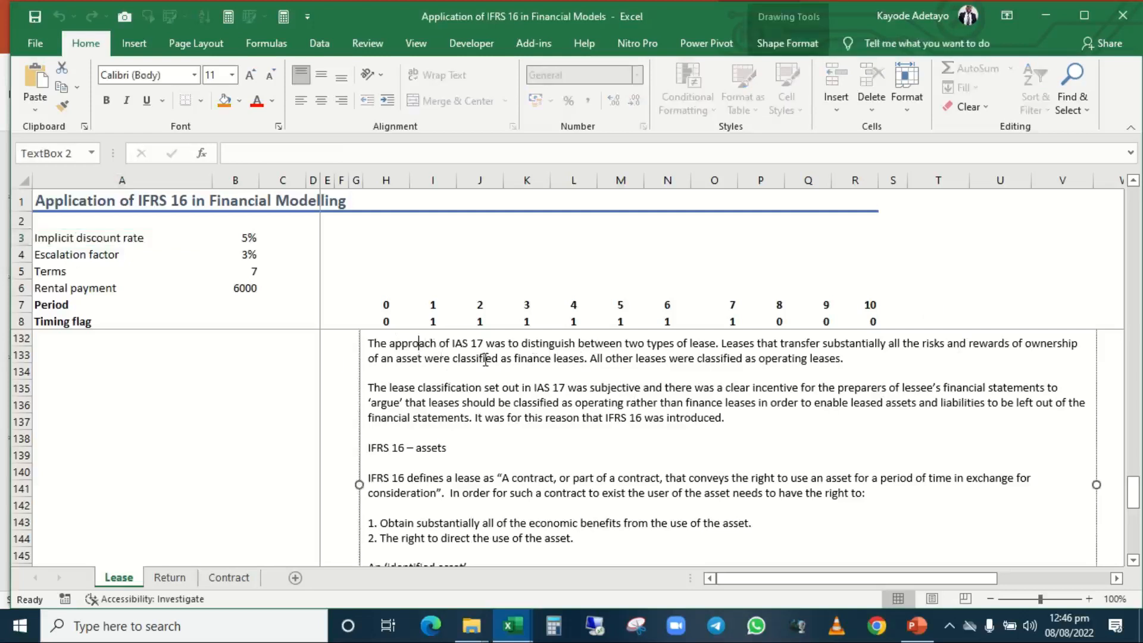
{"action": "scroll", "coordinate": [485, 360], "scroll_direction": "up", "scroll_amount": 3}
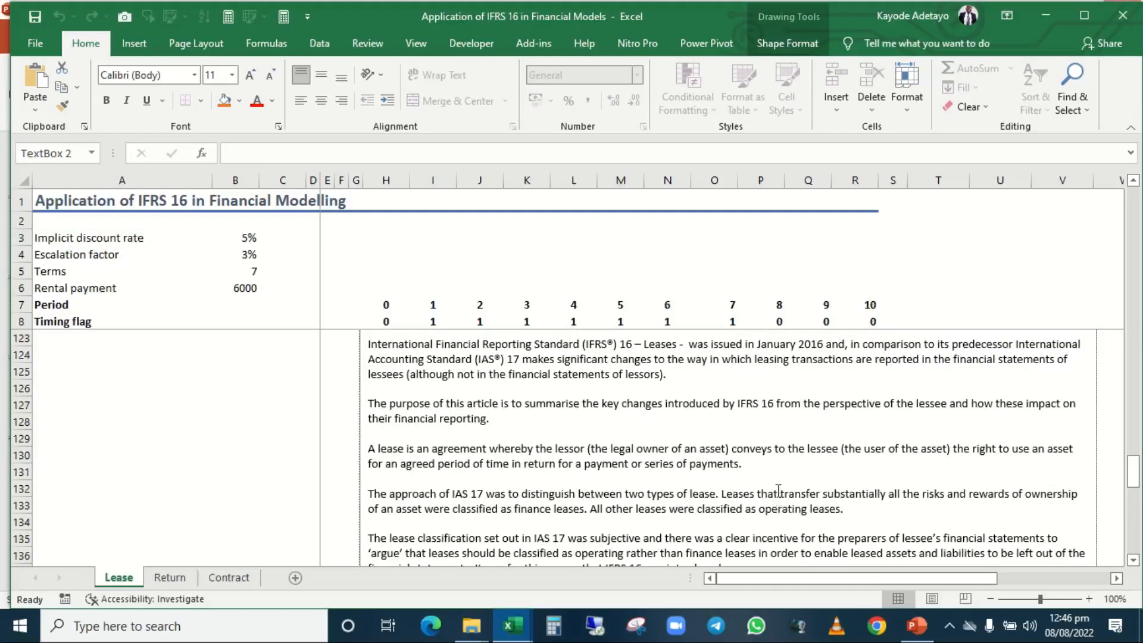
{"action": "scroll", "coordinate": [782, 483], "scroll_direction": "down", "scroll_amount": 1}
{"action": "scroll", "coordinate": [782, 483], "scroll_direction": "down", "scroll_amount": 3}
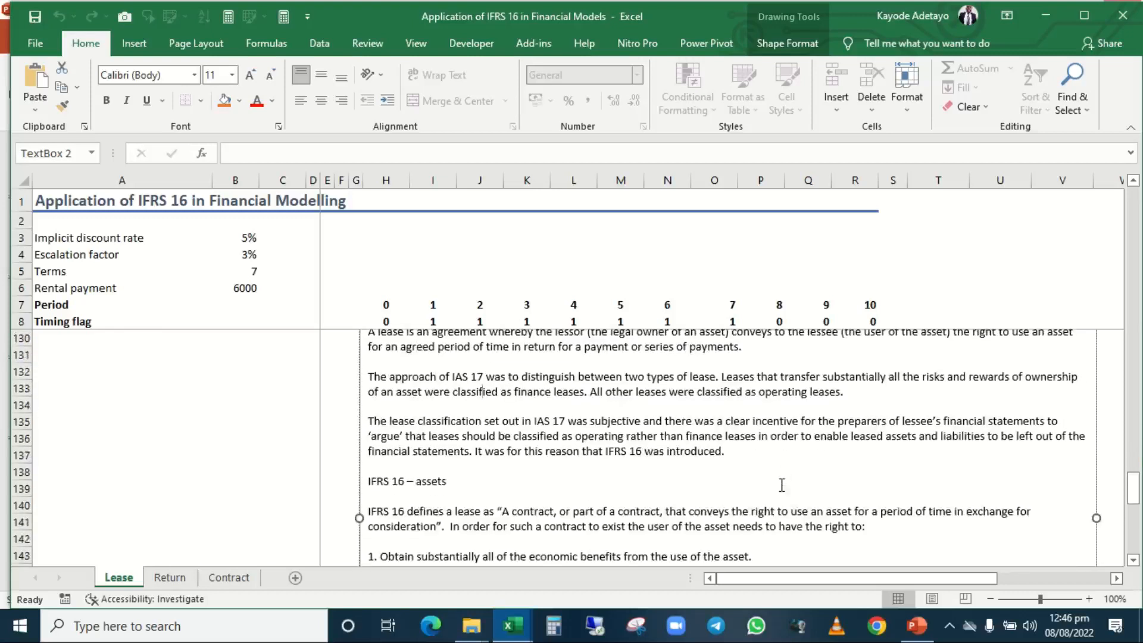
{"action": "scroll", "coordinate": [782, 485], "scroll_direction": "down", "scroll_amount": 1}
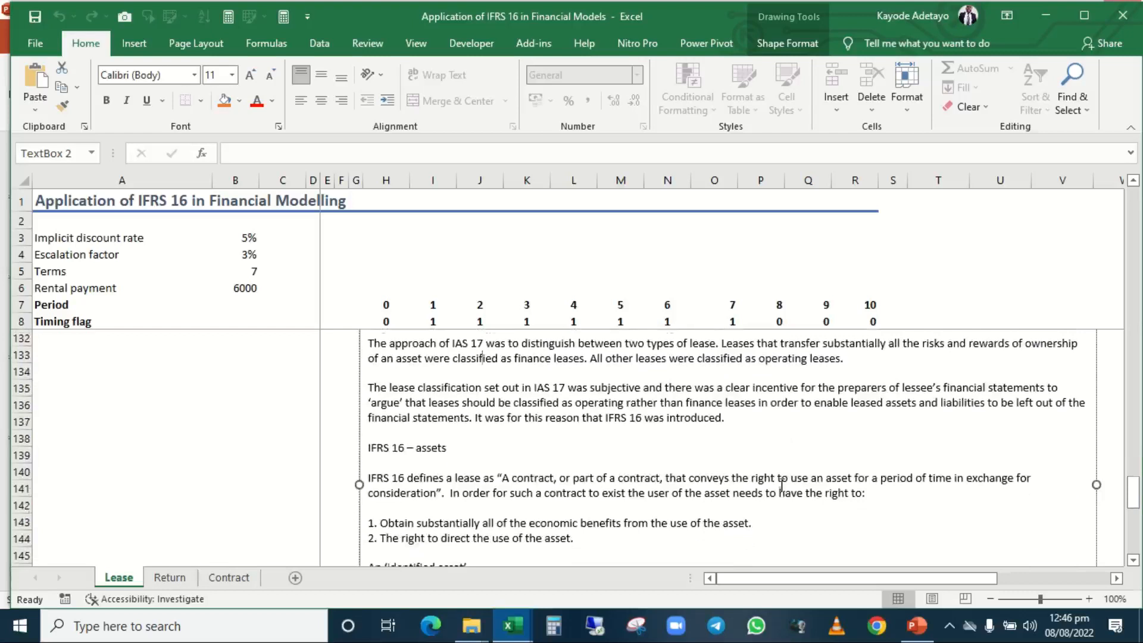
{"action": "scroll", "coordinate": [782, 485], "scroll_direction": "down", "scroll_amount": 3}
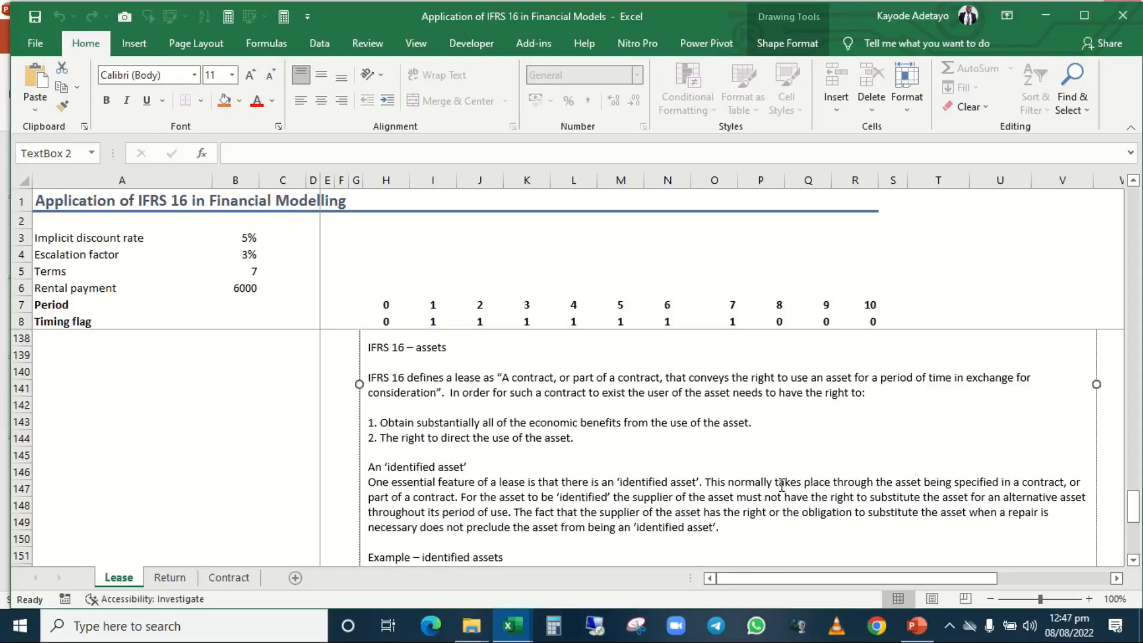
{"action": "scroll", "coordinate": [781, 485], "scroll_direction": "down", "scroll_amount": 2}
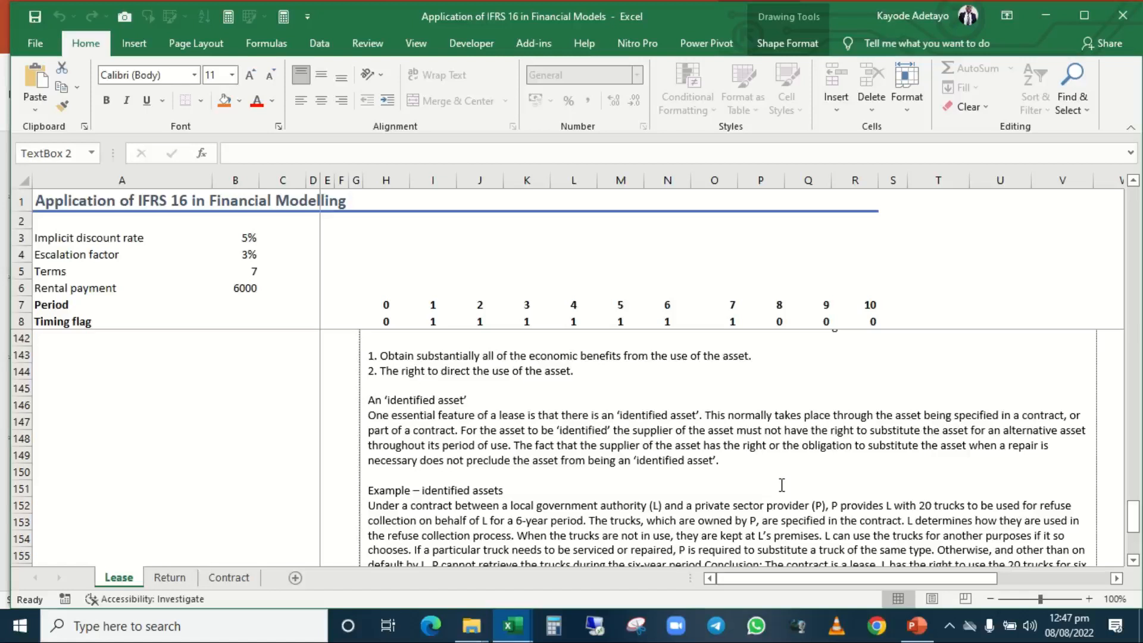
{"action": "scroll", "coordinate": [782, 485], "scroll_direction": "down", "scroll_amount": 6}
Return to the start of the Lease sheet and examine the implicit discount rate and rental payment inputs.
{"action": "key", "text": "ctrl+Home"}
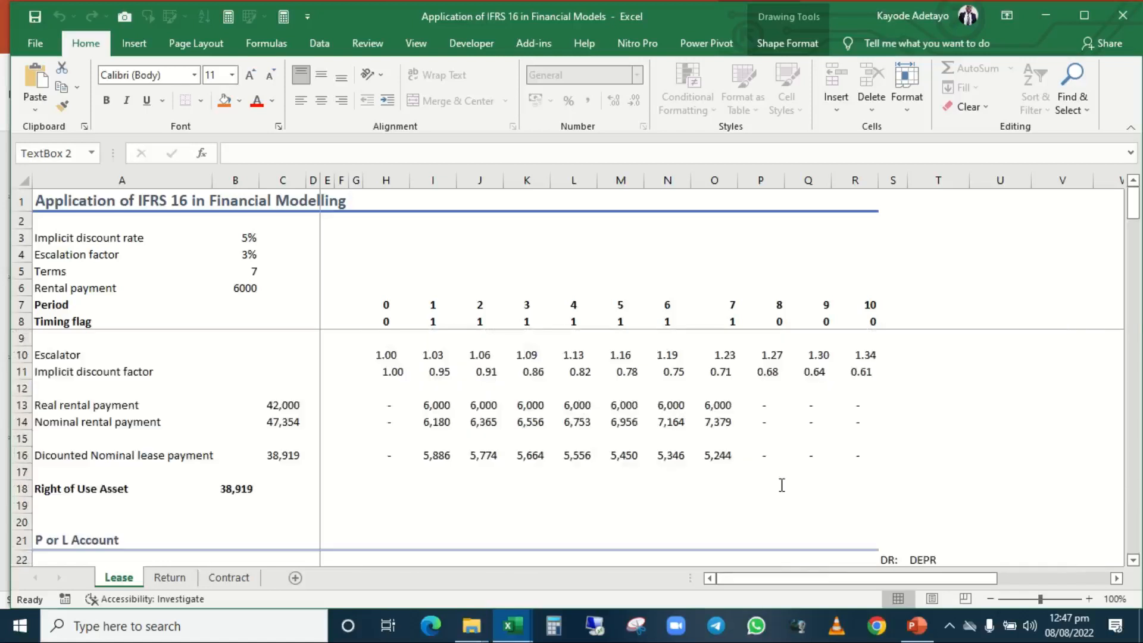
{"action": "left_click", "coordinate": [257, 386]}
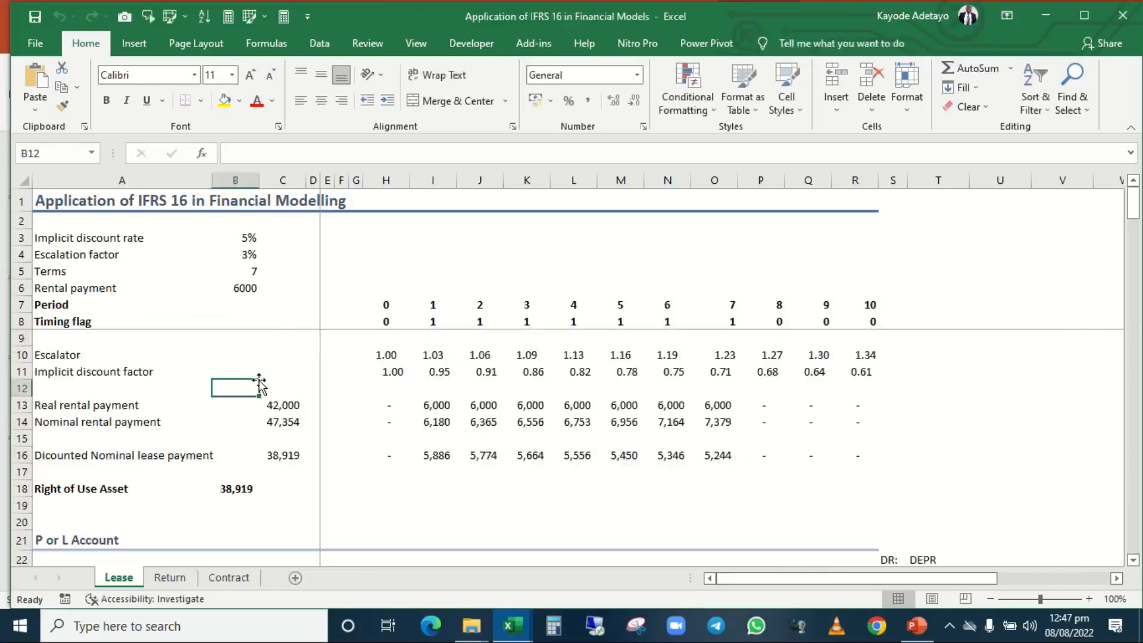
{"action": "left_click", "coordinate": [105, 238]}
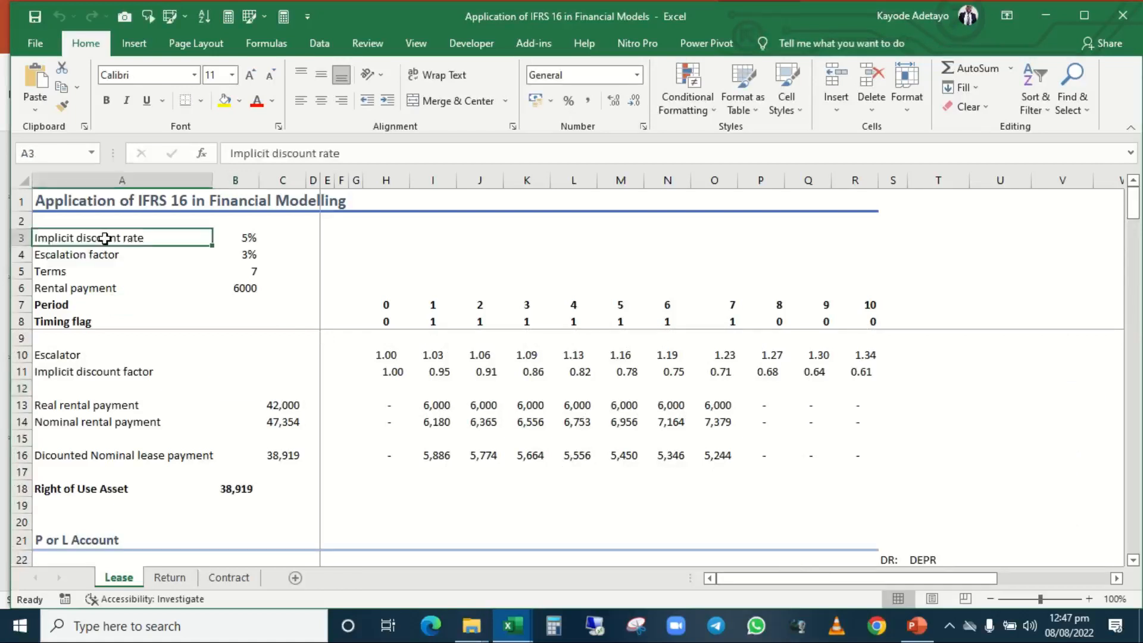
{"action": "left_click", "coordinate": [249, 239]}
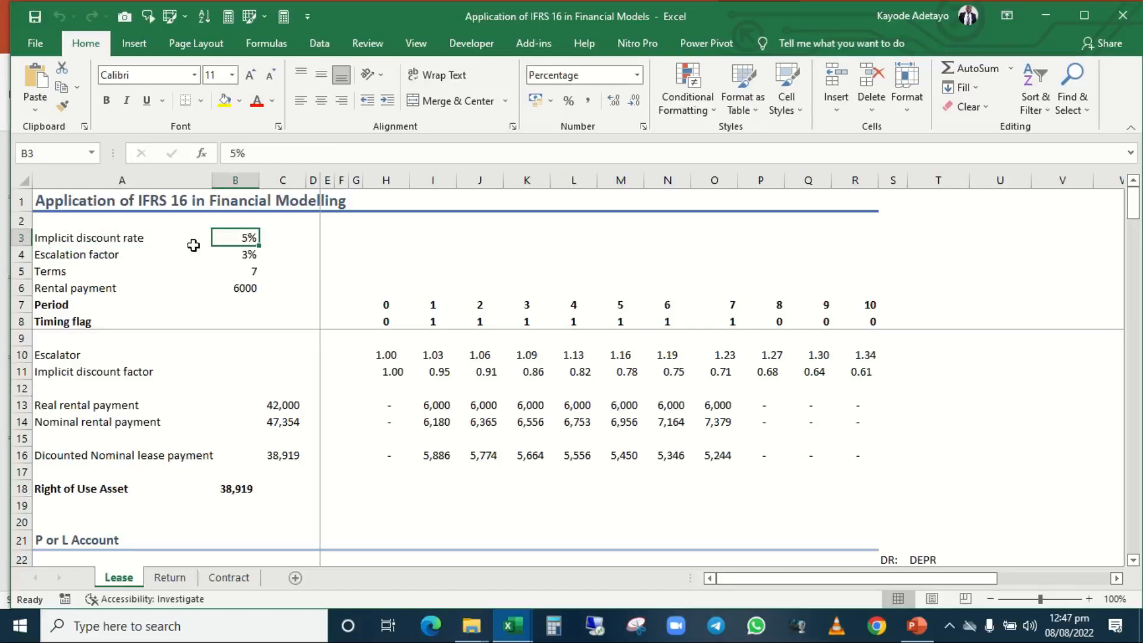
{"action": "left_click", "coordinate": [92, 244]}
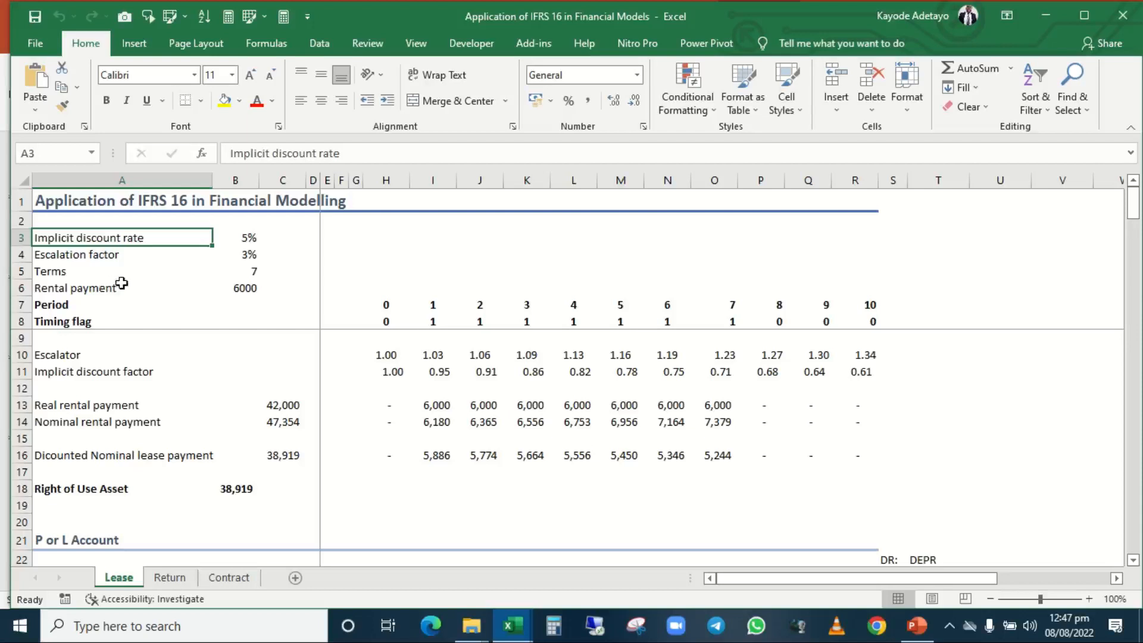
{"action": "left_click", "coordinate": [131, 286]}
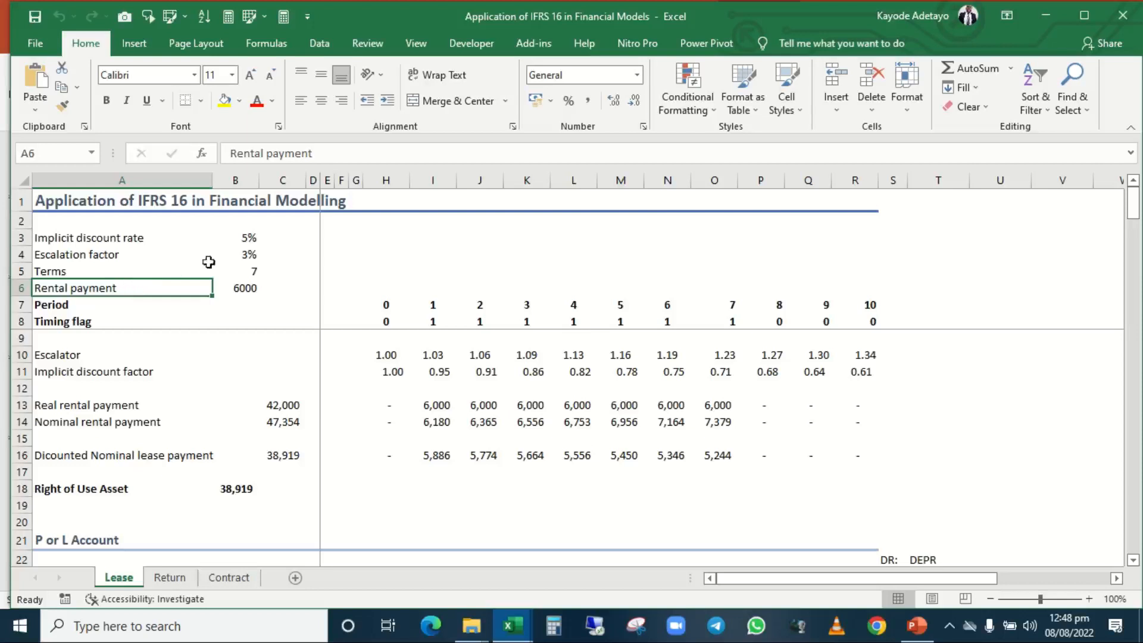
{"action": "left_click", "coordinate": [371, 242]}
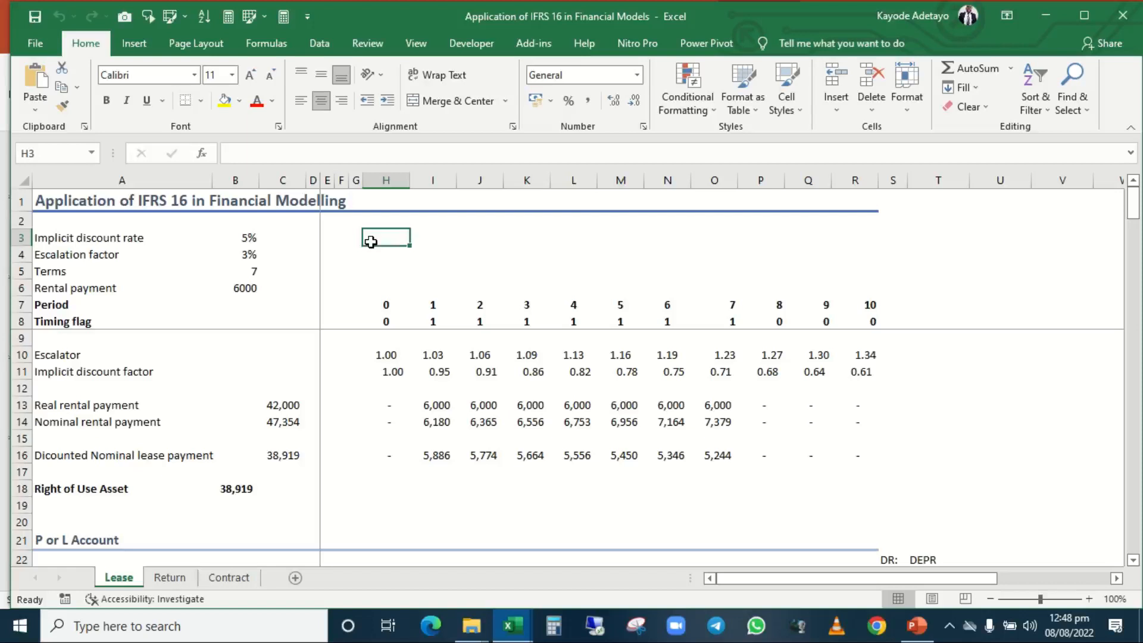
Examine the escalation factor together with the lease terms input in rows 4 and 5.
{"action": "left_click", "coordinate": [162, 259]}
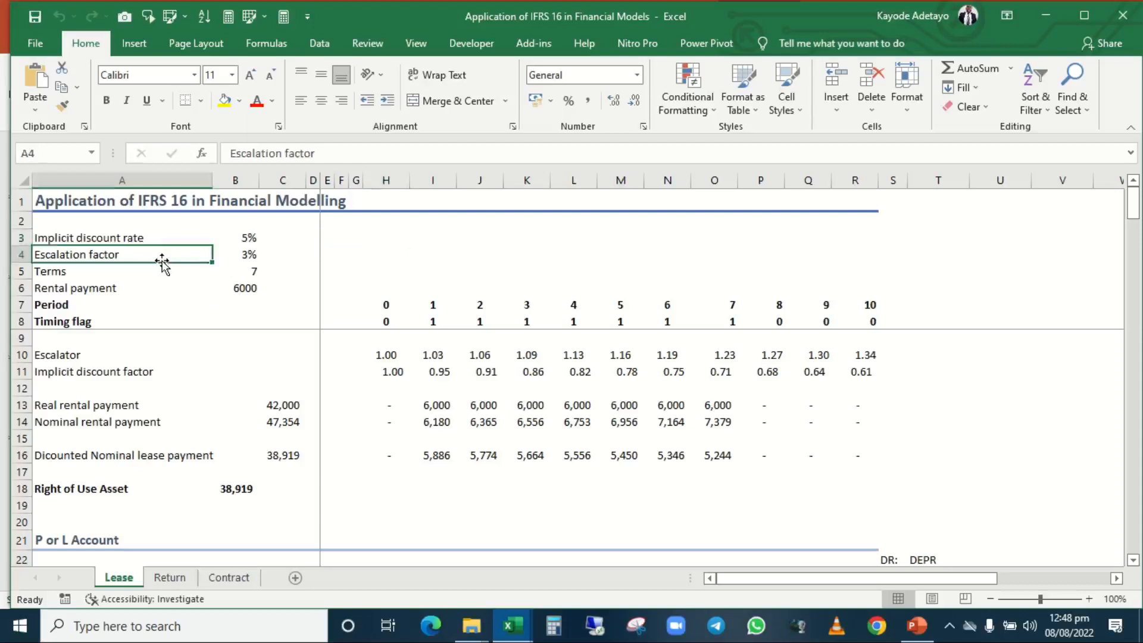
{"action": "left_click", "coordinate": [249, 274]}
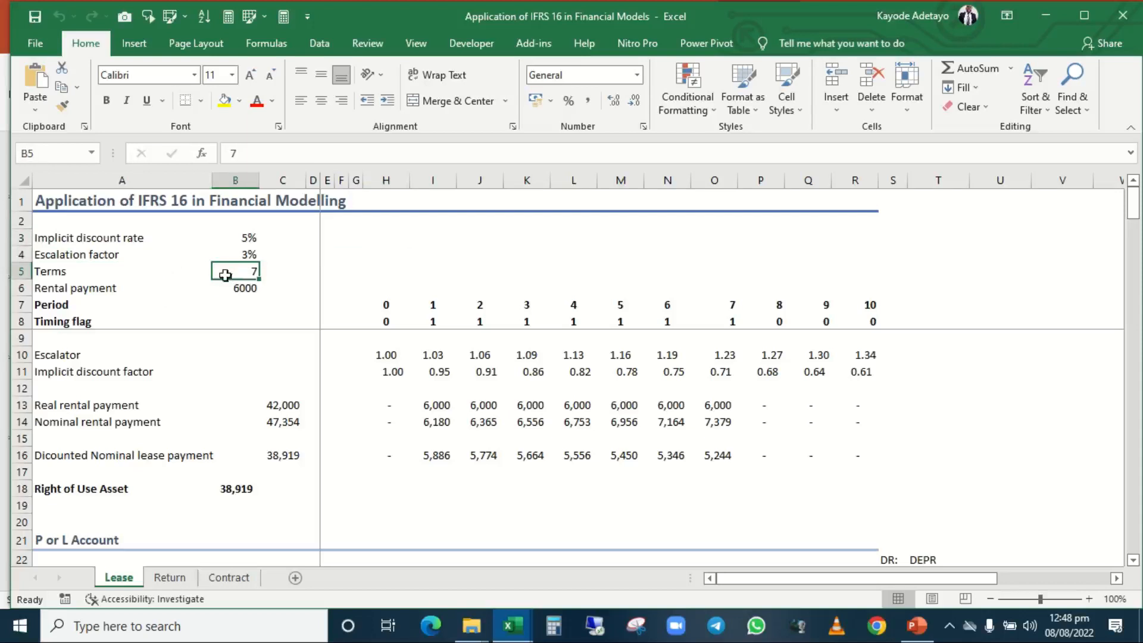
{"action": "left_click", "coordinate": [149, 286]}
{"action": "left_click", "coordinate": [120, 249]}
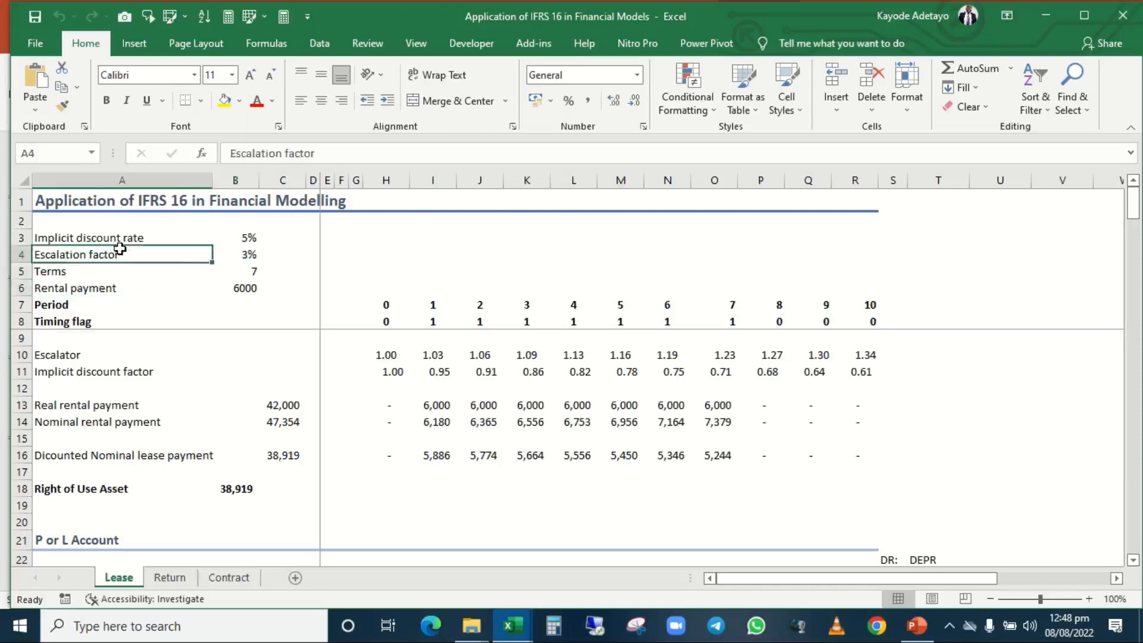
{"action": "left_click", "coordinate": [235, 272]}
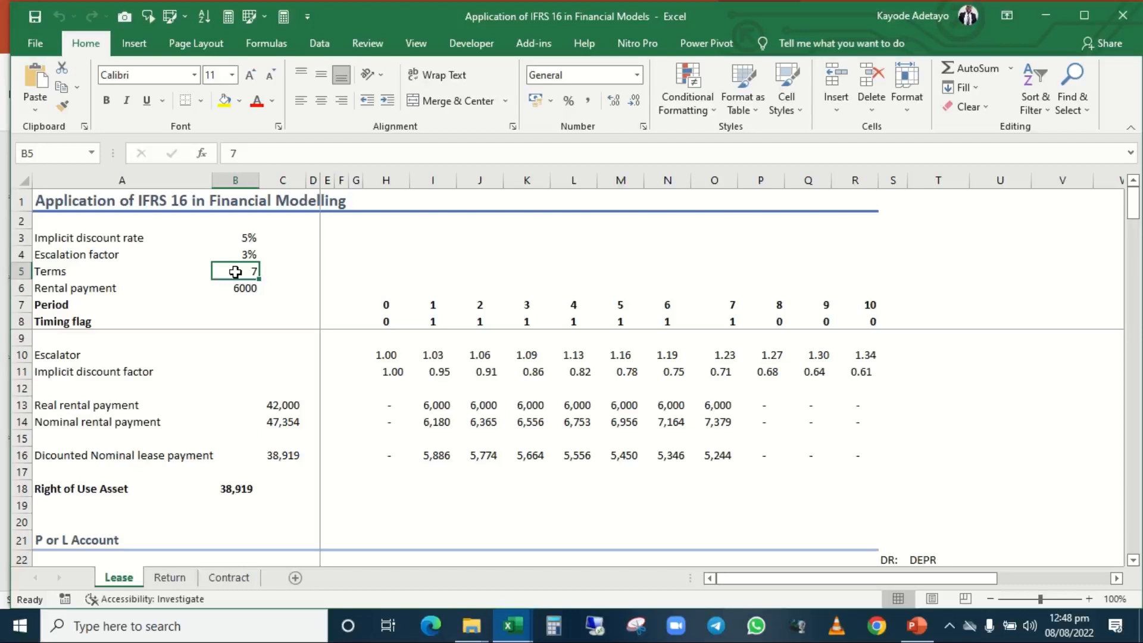
{"action": "left_click", "coordinate": [199, 316]}
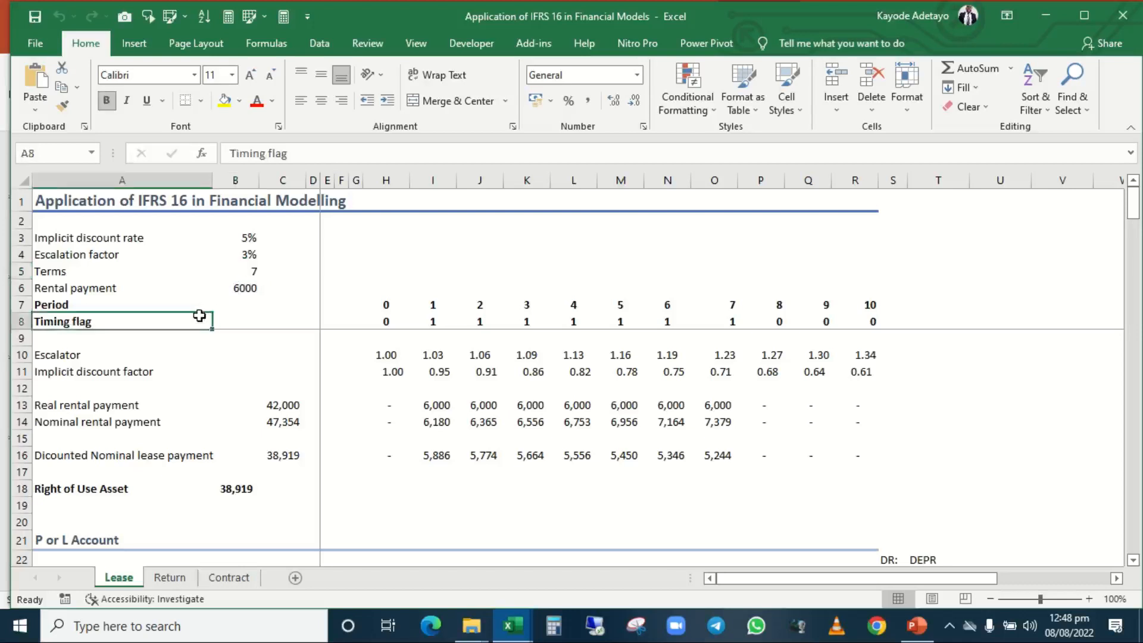
Review the lease assumption values in B3:B6 one by one, from the implicit discount rate to the rental payment.
{"action": "left_click", "coordinate": [229, 238]}
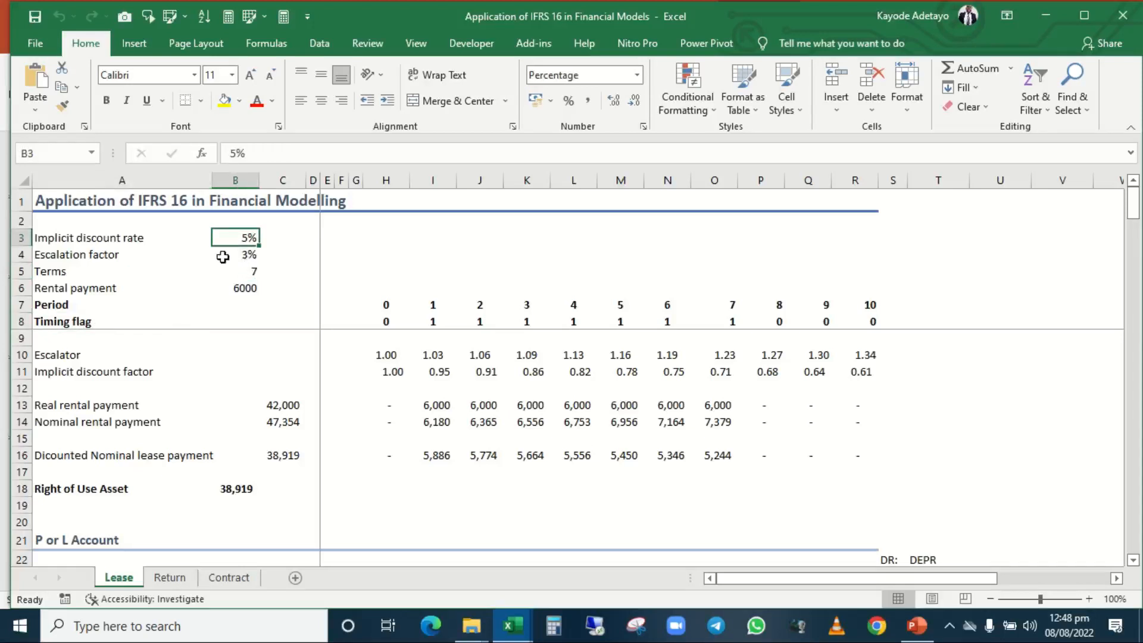
{"action": "left_click", "coordinate": [223, 257]}
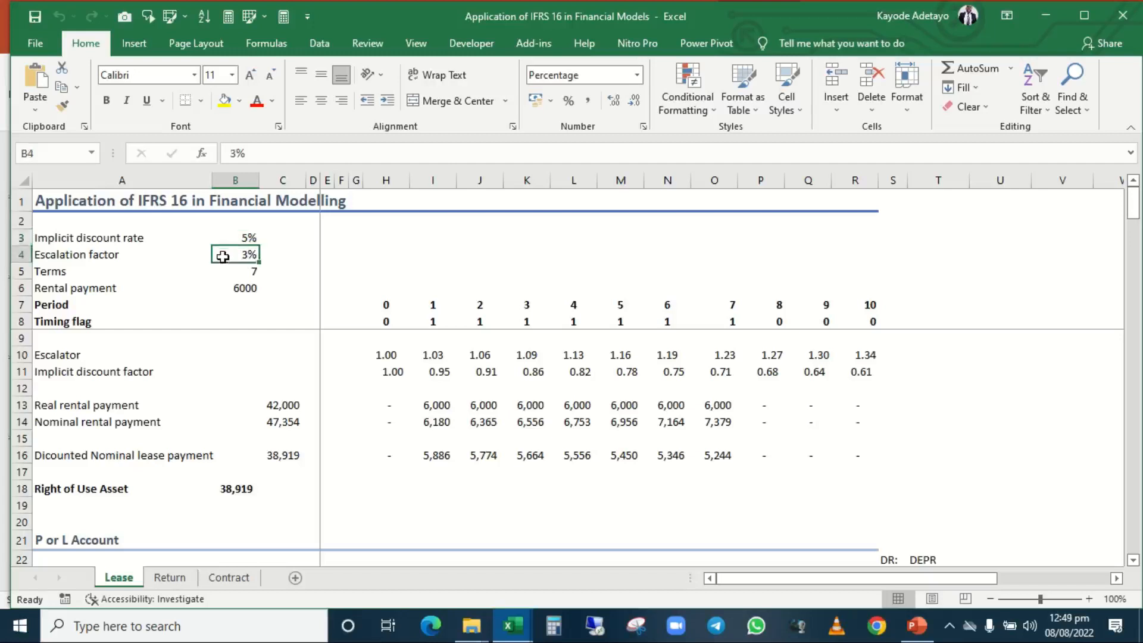
{"action": "key", "text": "Up"}
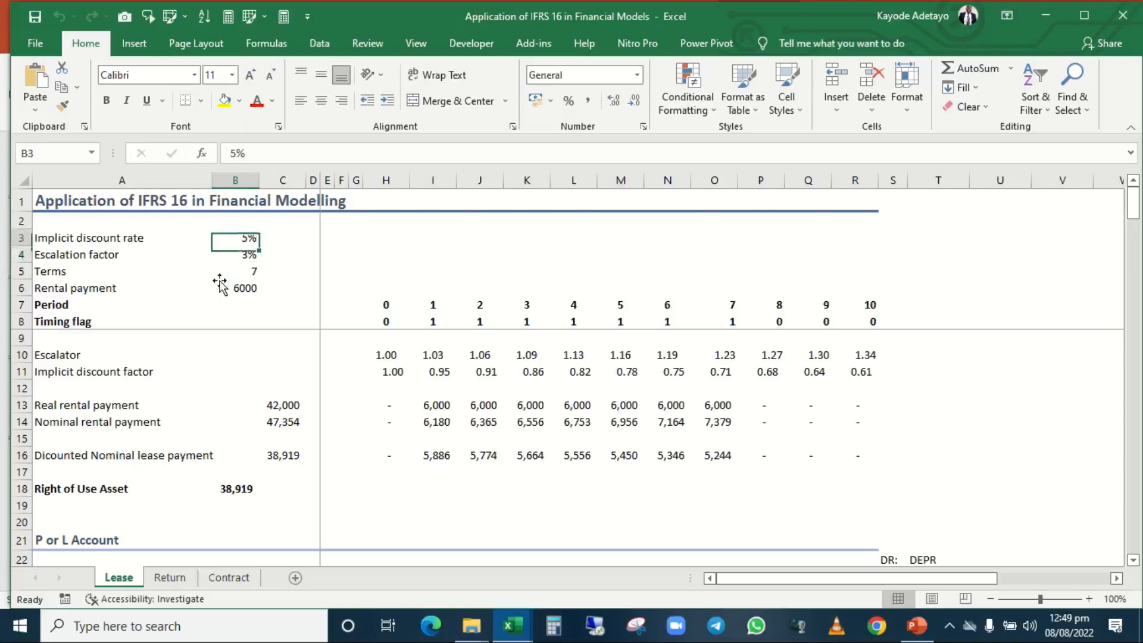
{"action": "left_click", "coordinate": [240, 272]}
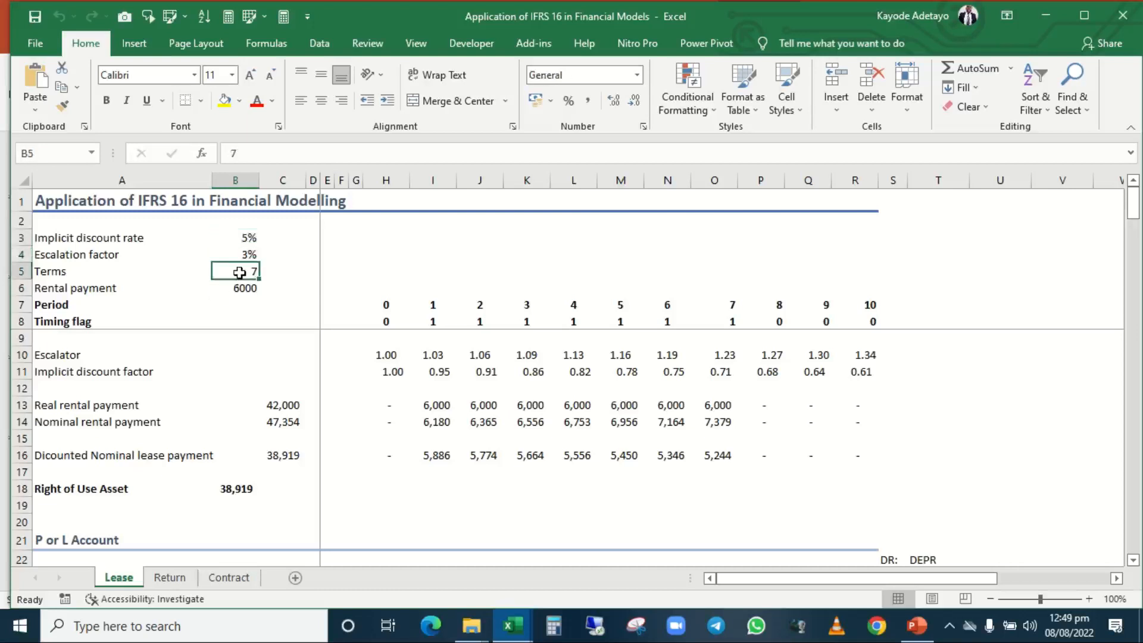
{"action": "left_click", "coordinate": [209, 283]}
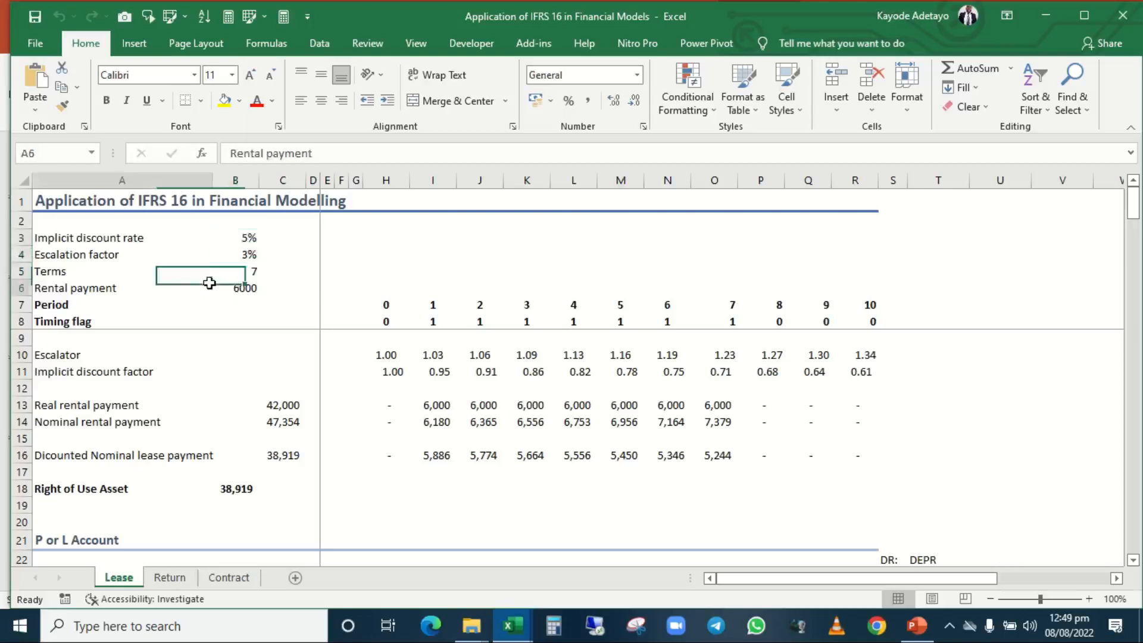
{"action": "left_click", "coordinate": [246, 288]}
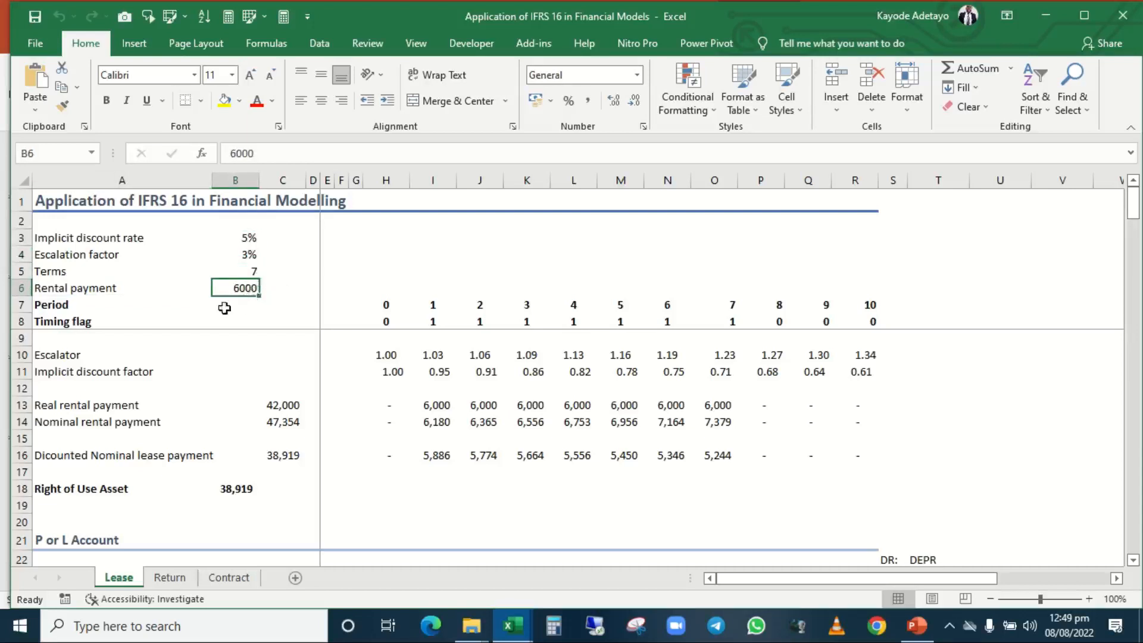
Inspect the Period row starting at H7, checking the formula in I7 and the following periods across to O7.
{"action": "left_click", "coordinate": [379, 304]}
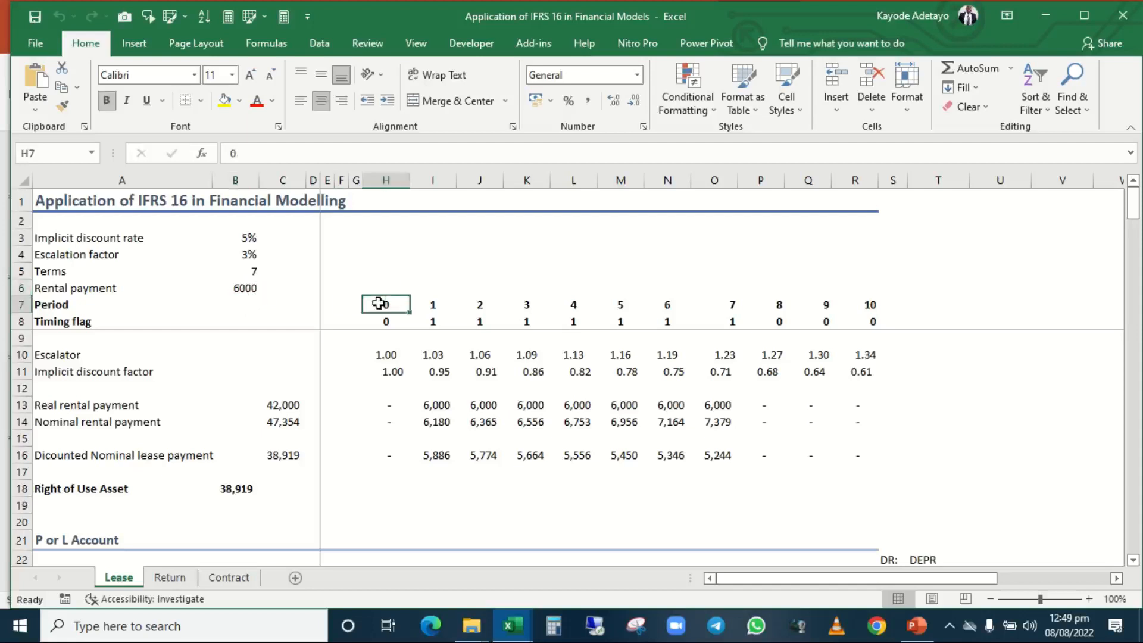
{"action": "key", "text": "shift+space"}
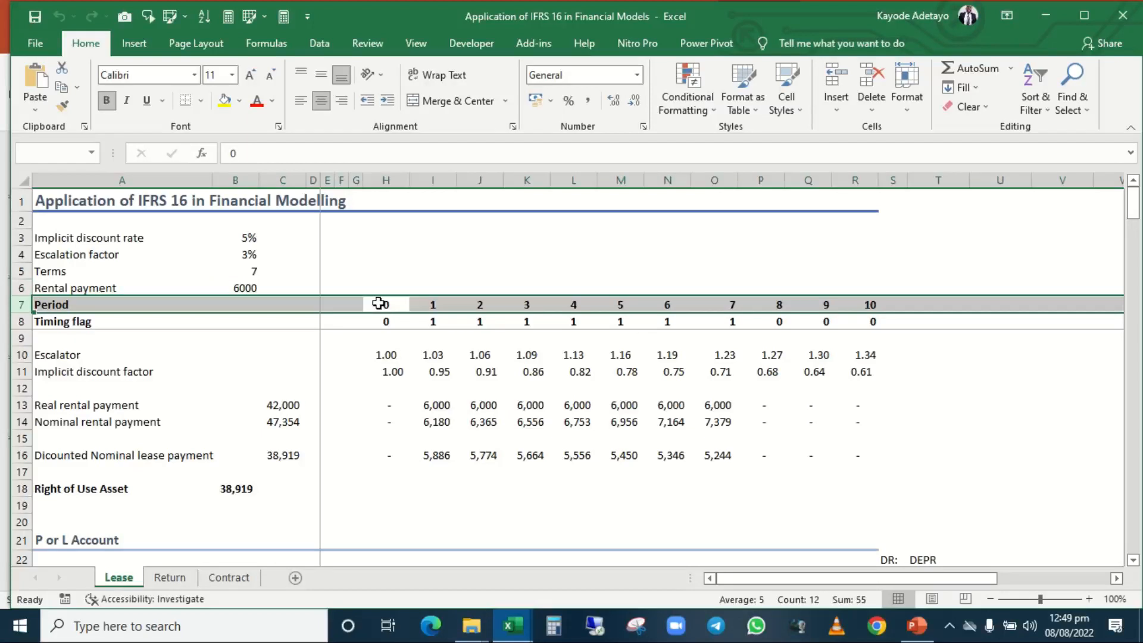
{"action": "left_click", "coordinate": [378, 304]}
{"action": "key", "text": "Right"}
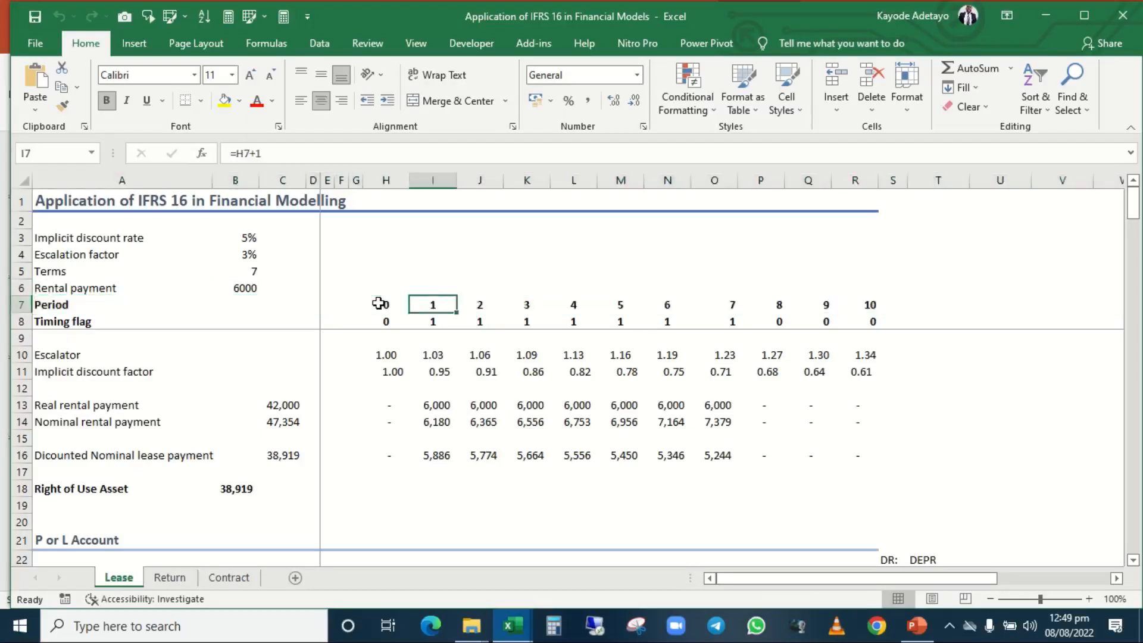
{"action": "key", "text": "F2"}
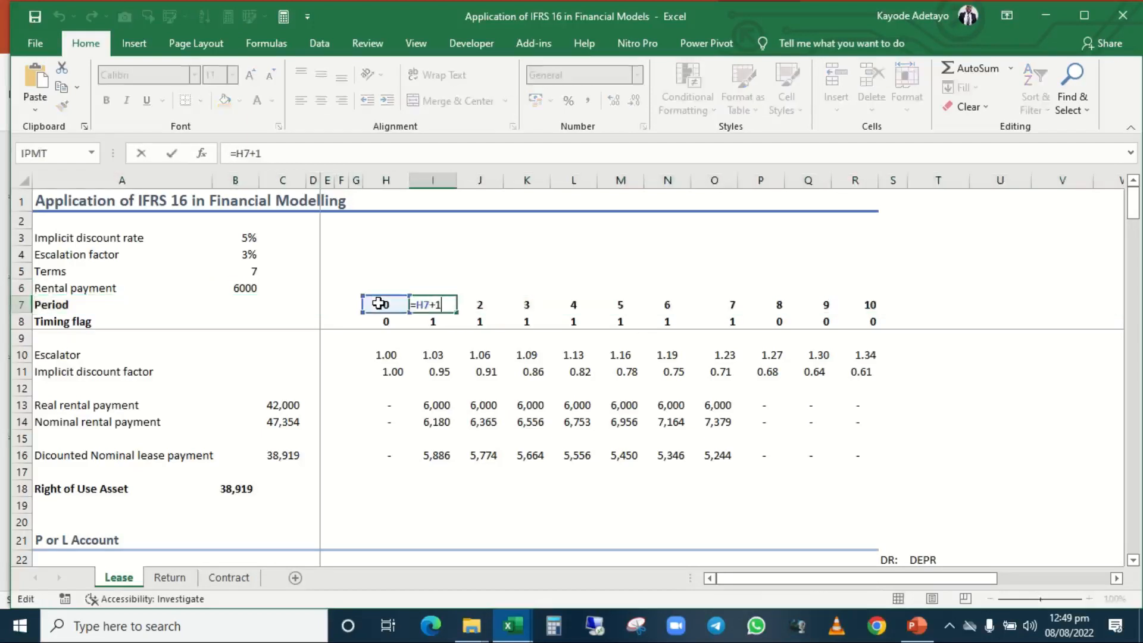
{"action": "key", "text": "Tab"}
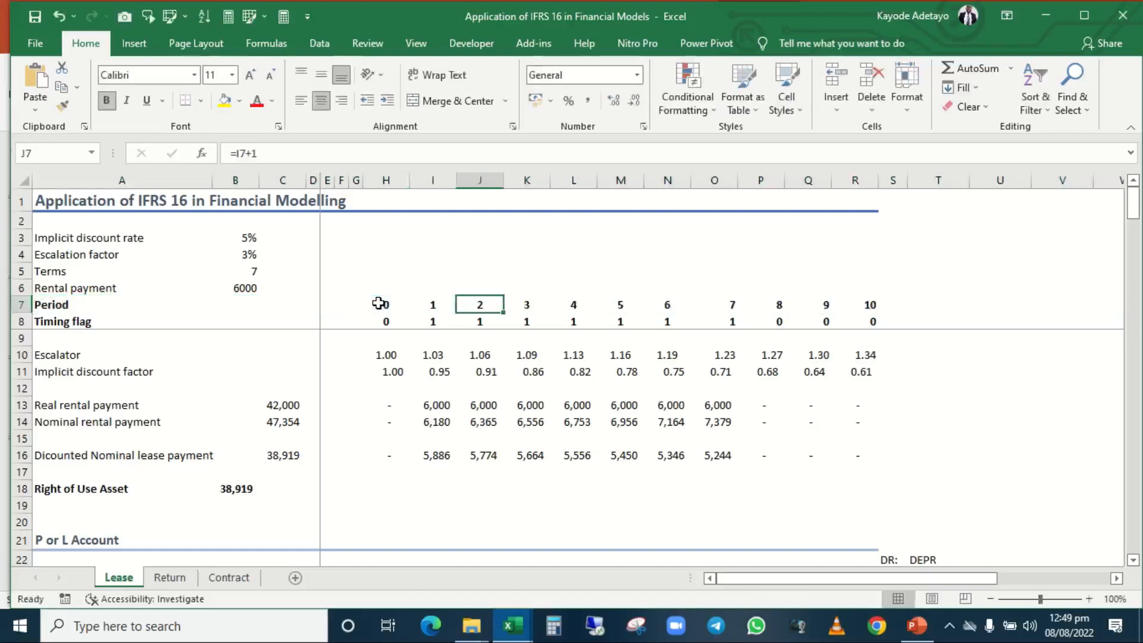
{"action": "key", "text": "Right"}
{"action": "key", "text": "Right"}
{"action": "key", "text": "Right"}
{"action": "key", "text": "Right"}
{"action": "key", "text": "Right"}
{"action": "key", "text": "Right"}
{"action": "key", "text": "Right"}
{"action": "key", "text": "Right"}
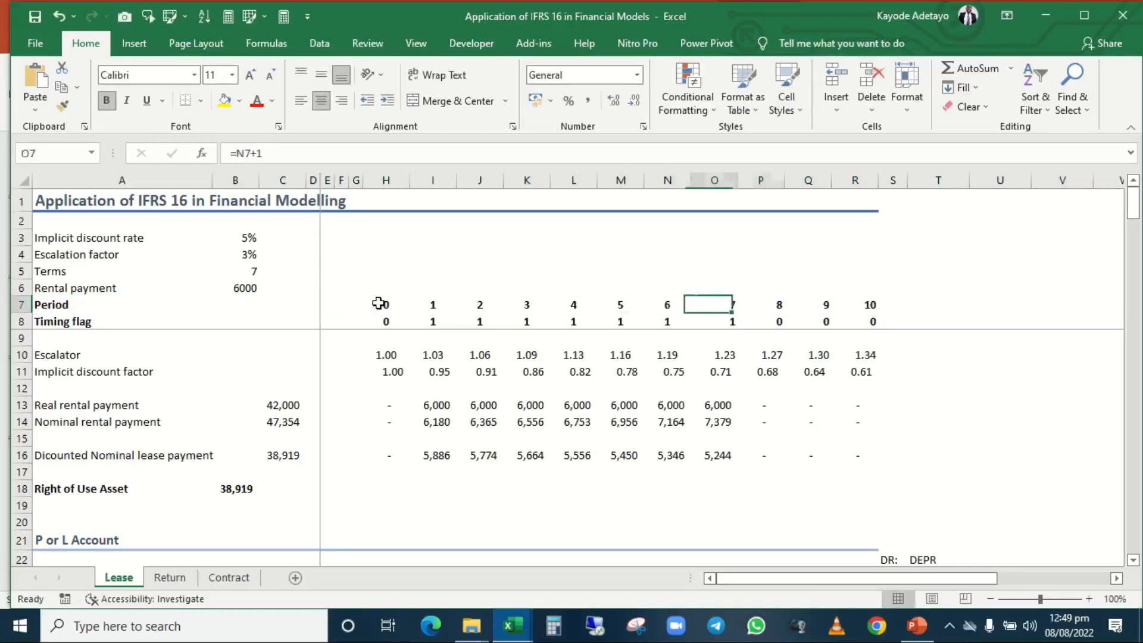
Examine the Timing flag formula in H8 and the period and lease terms cells it refers to.
{"action": "key", "text": "Left"}
{"action": "key", "text": "Left"}
{"action": "key", "text": "Left"}
{"action": "key", "text": "Left"}
{"action": "key", "text": "Left"}
{"action": "key", "text": "Left"}
{"action": "key", "text": "Left"}
{"action": "key", "text": "Left"}
{"action": "key", "text": "Left"}
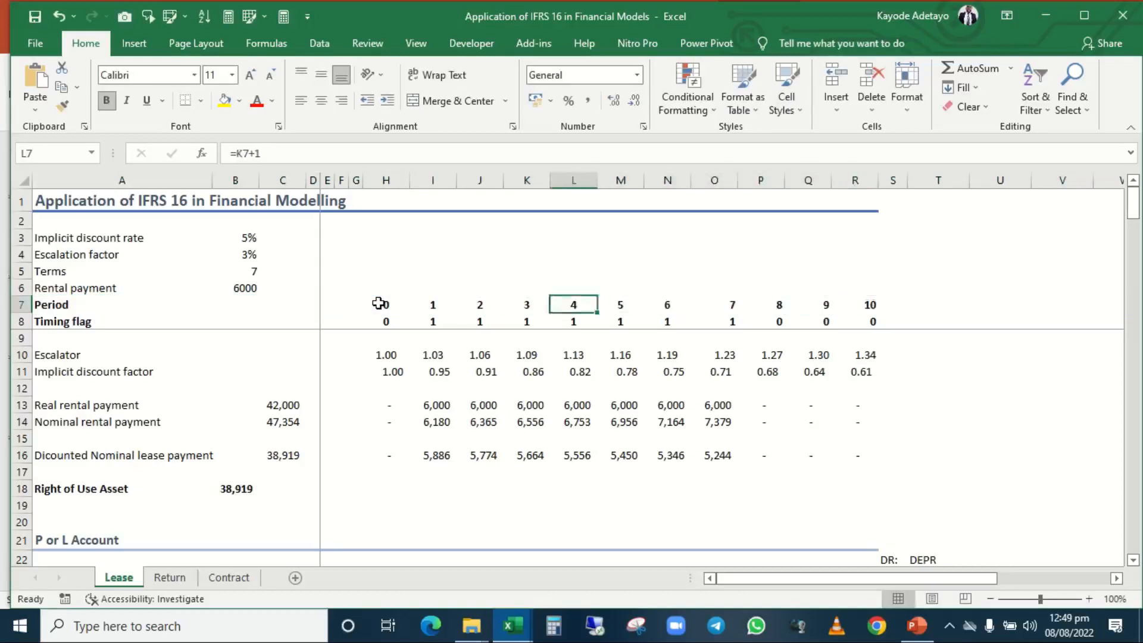
{"action": "key", "text": "Down"}
{"action": "key", "text": "Left"}
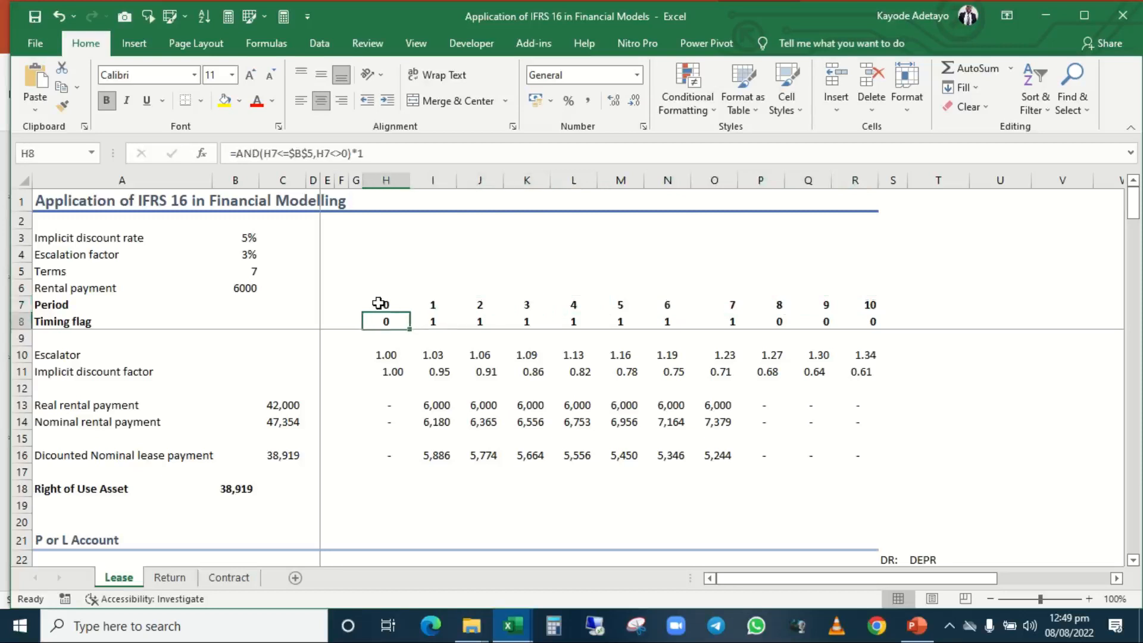
{"action": "key", "text": "F2"}
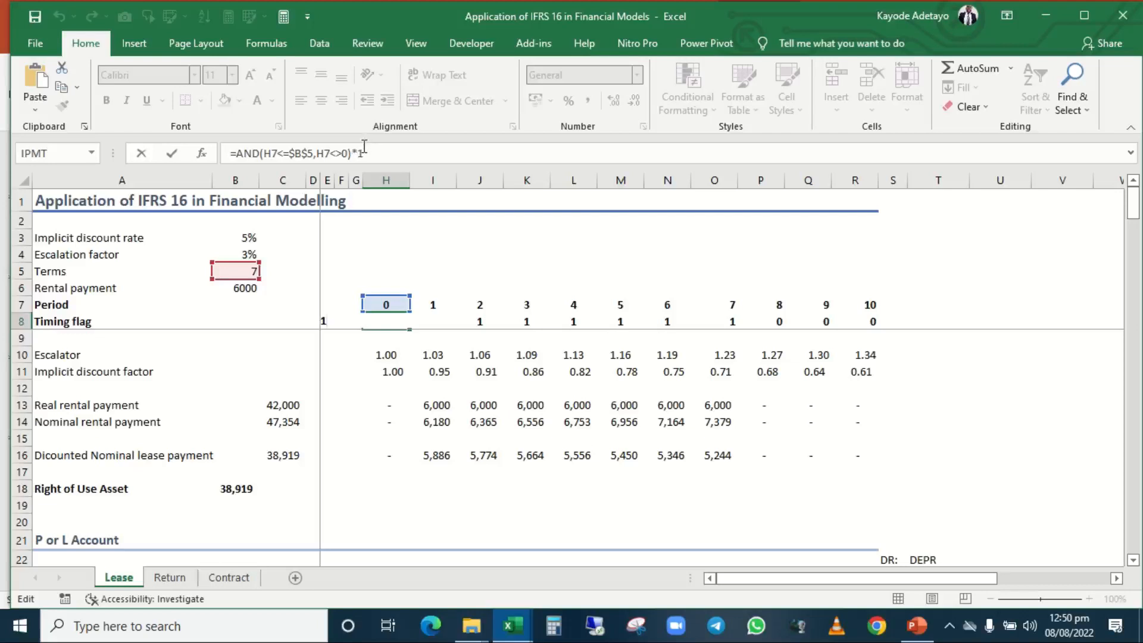
{"action": "key", "text": "ctrl+Return"}
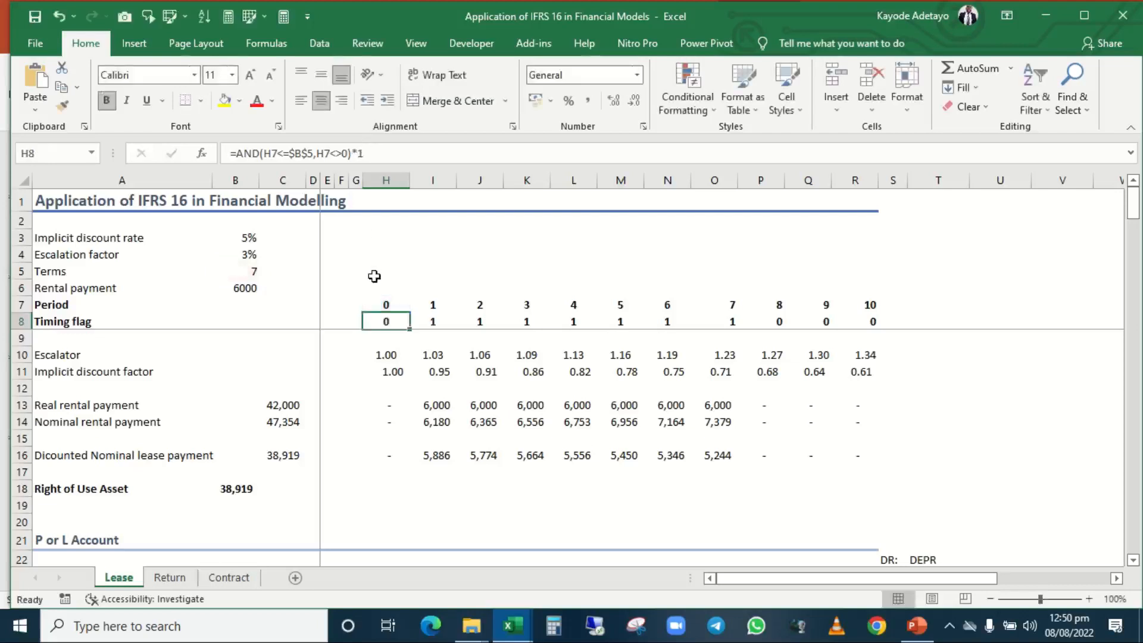
Highlight the timing flags for periods 1 to 7 in I8:O8 and return to the flag for period 1.
{"action": "key", "text": "Right"}
{"action": "key", "text": "shift+Right"}
{"action": "key", "text": "shift+Right"}
{"action": "key", "text": "shift+Right"}
{"action": "key", "text": "shift+Right"}
{"action": "key", "text": "shift+Right"}
{"action": "key", "text": "shift+Right"}
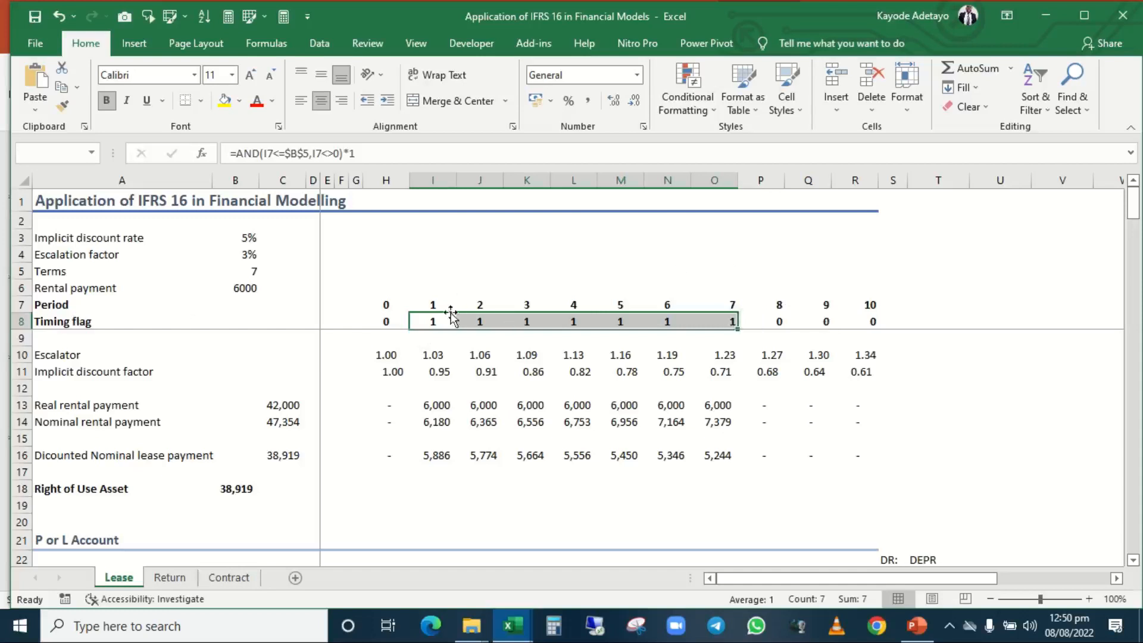
{"action": "left_click", "coordinate": [431, 321]}
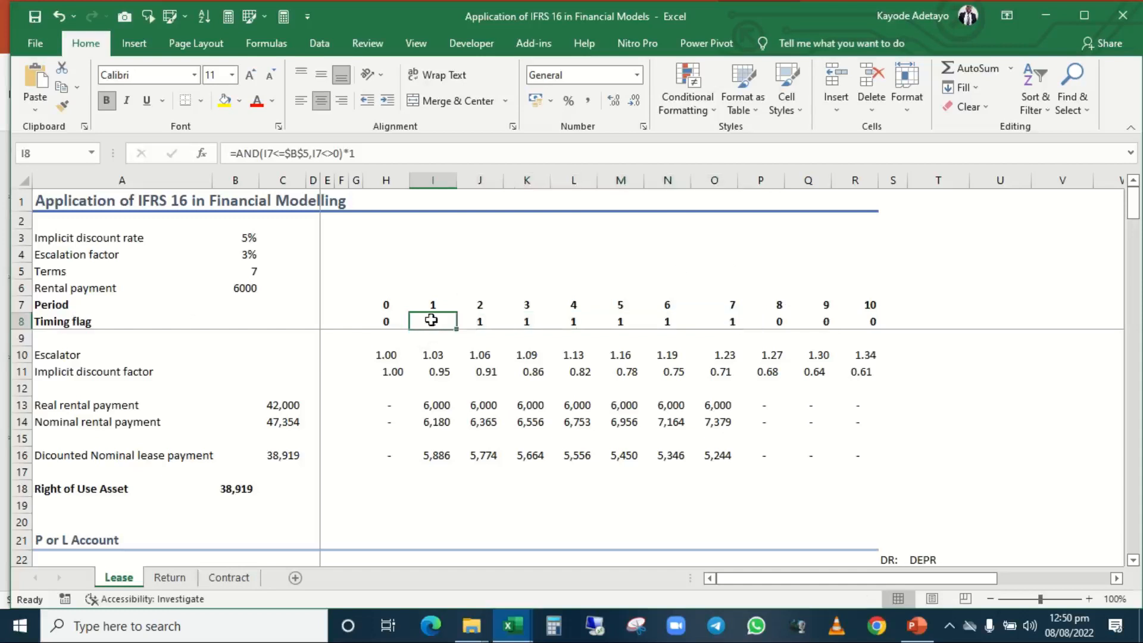
Go to the Escalator row and check the formula for period 0 in H10.
{"action": "key", "text": "Down"}
{"action": "key", "text": "Down"}
{"action": "key", "text": "Left"}
{"action": "key", "text": "Left"}
{"action": "key", "text": "Left"}
{"action": "key", "text": "Left"}
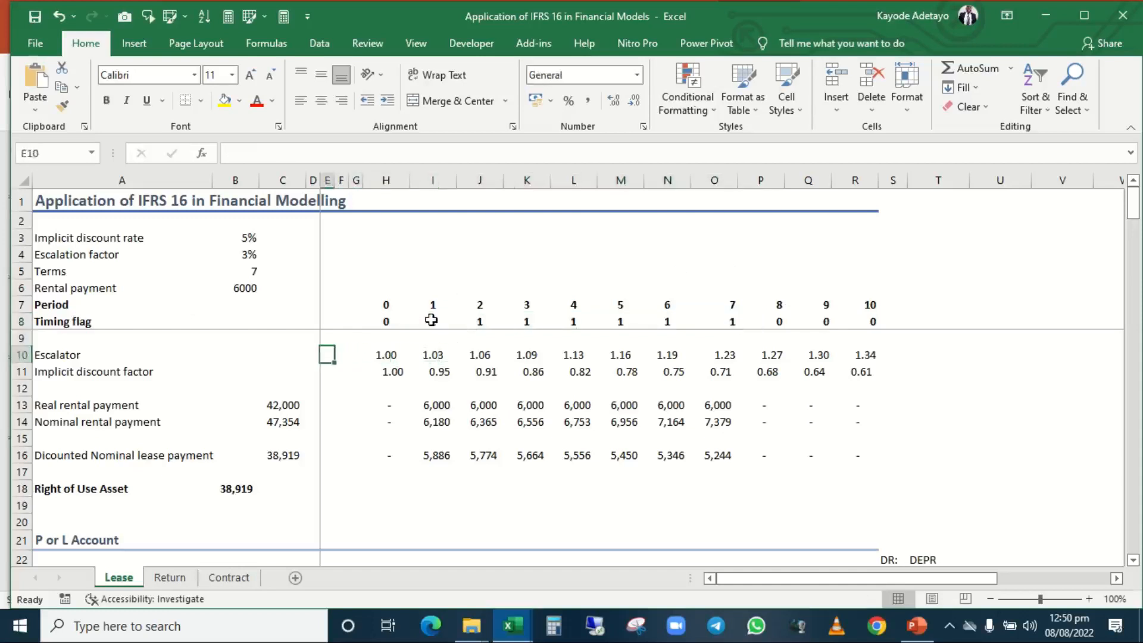
{"action": "key", "text": "Left"}
{"action": "key", "text": "Left"}
{"action": "key", "text": "Left"}
{"action": "key", "text": "Left"}
{"action": "key", "text": "Right"}
{"action": "key", "text": "Right"}
{"action": "key", "text": "Right"}
{"action": "key", "text": "Right"}
{"action": "key", "text": "Right"}
{"action": "key", "text": "Right"}
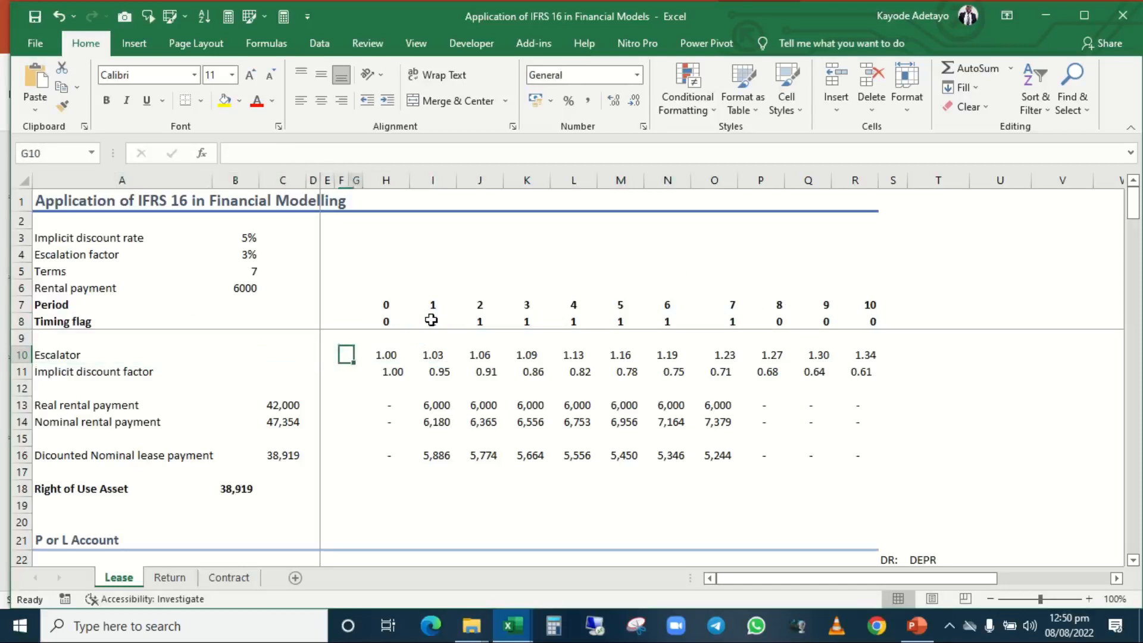
{"action": "key", "text": "Right"}
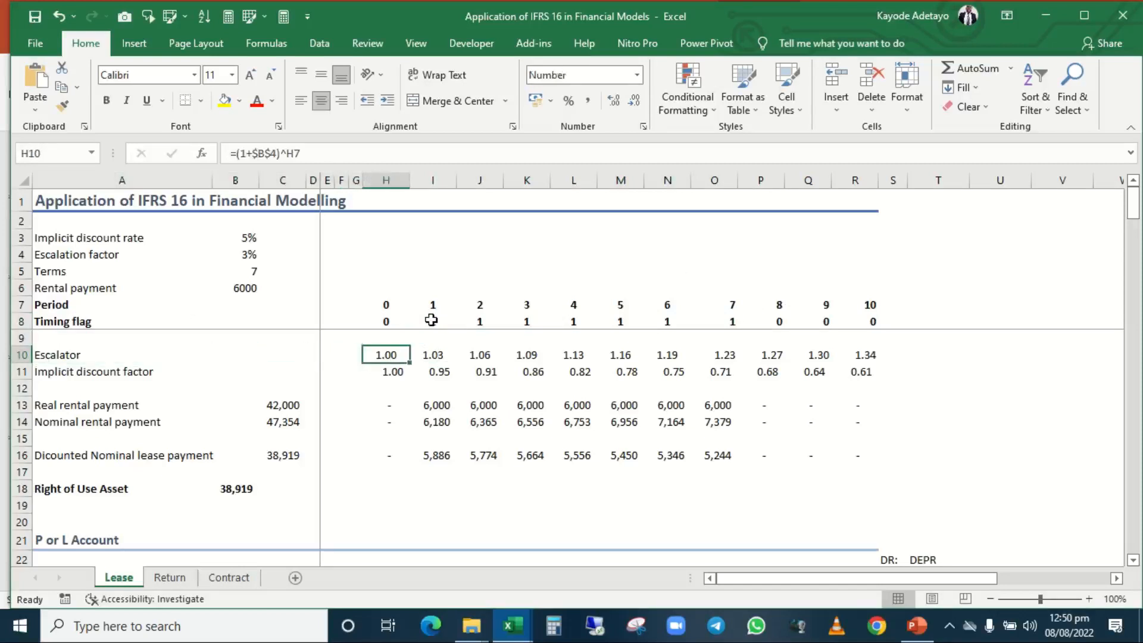
Check the escalation factor input in row 4 that feeds the Escalator row.
{"action": "key", "text": "Home"}
{"action": "key", "text": "ctrl+Up"}
{"action": "key", "text": "ctrl+Up"}
{"action": "key", "text": "ctrl+Up"}
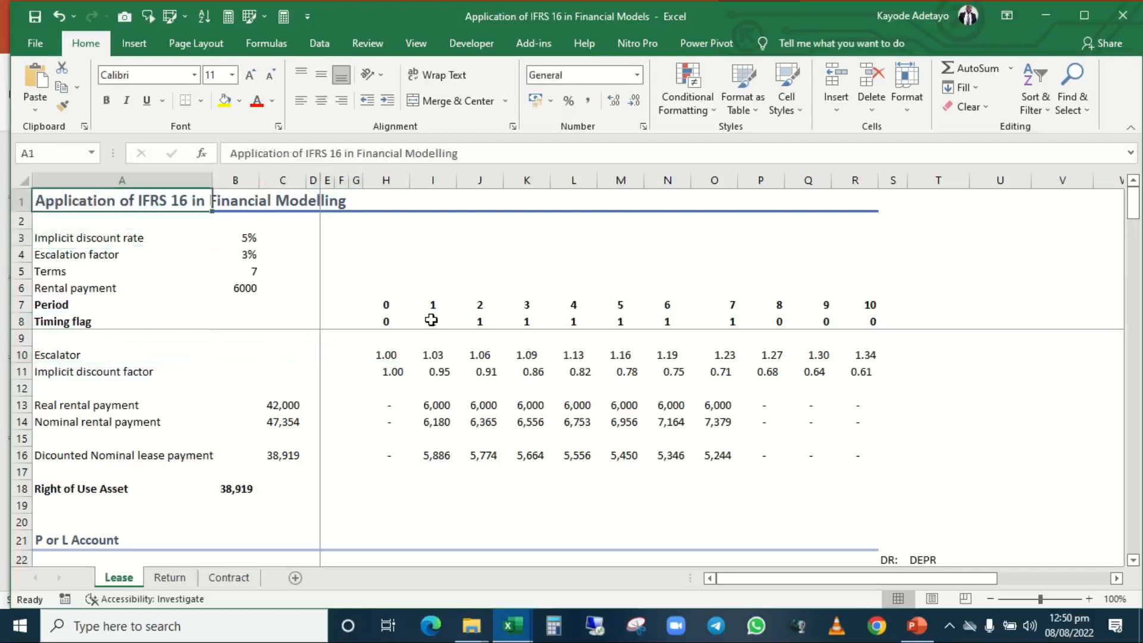
{"action": "key", "text": "ctrl+Down"}
{"action": "key", "text": "ctrl+Down"}
{"action": "key", "text": "ctrl+Up"}
{"action": "key", "text": "Down"}
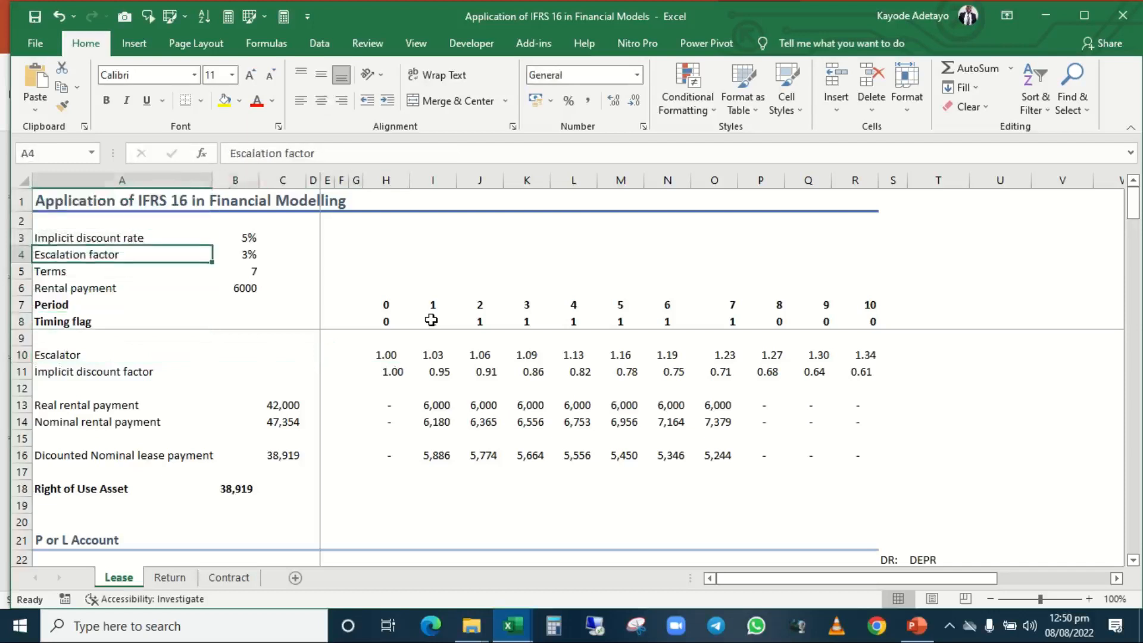
{"action": "key", "text": "Right"}
{"action": "key", "text": "Down"}
{"action": "key", "text": "Down"}
{"action": "key", "text": "Down"}
{"action": "key", "text": "Down"}
{"action": "key", "text": "Down"}
{"action": "key", "text": "Down"}
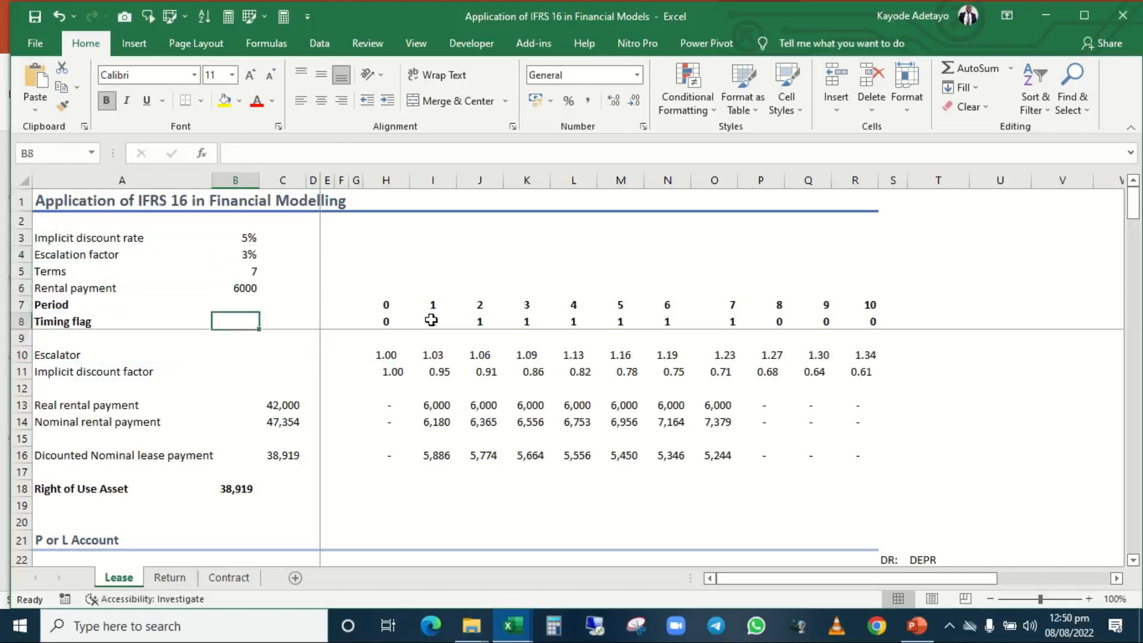
Return to H10 and trace the cells referenced by its escalator formula without changing it.
{"action": "key", "text": "Right"}
{"action": "key", "text": "Right"}
{"action": "key", "text": "Right"}
{"action": "key", "text": "Right"}
{"action": "key", "text": "Right"}
{"action": "key", "text": "Right"}
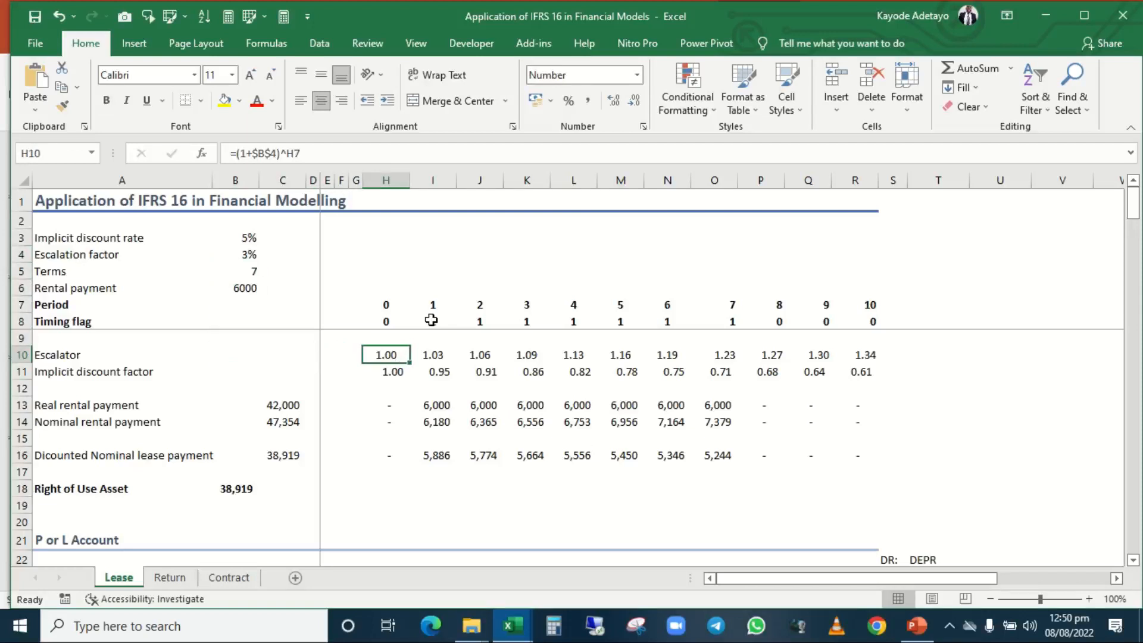
{"action": "key", "text": "F2"}
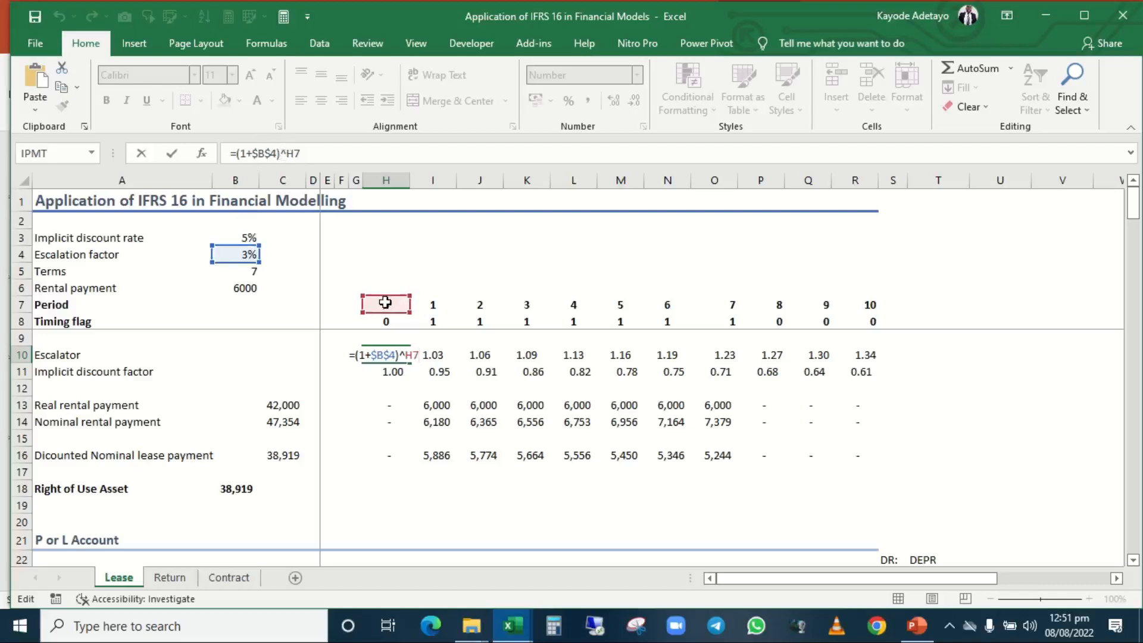
{"action": "key", "text": "ctrl+Return"}
Inspect the escalator formulas for the following periods from I10 across to Q10 and back.
{"action": "key", "text": "Right"}
{"action": "key", "text": "Right"}
{"action": "key", "text": "Right"}
{"action": "key", "text": "Right"}
{"action": "key", "text": "Right"}
{"action": "key", "text": "Right"}
{"action": "key", "text": "Right"}
{"action": "key", "text": "Right"}
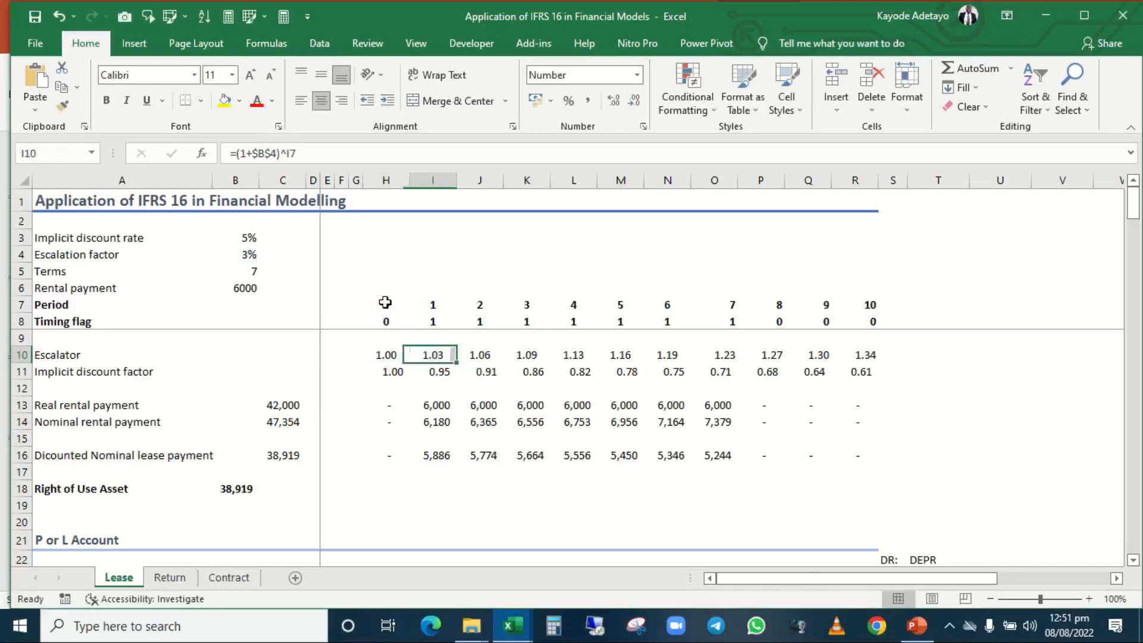
{"action": "key", "text": "Right"}
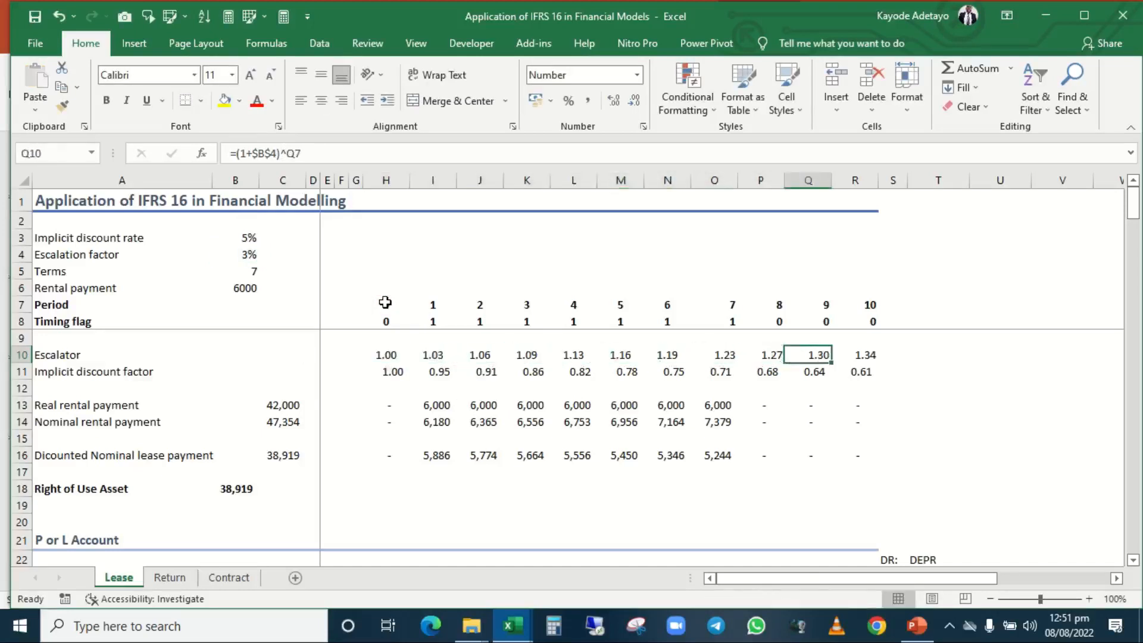
{"action": "key", "text": "Left"}
{"action": "key", "text": "Left"}
{"action": "key", "text": "Left"}
{"action": "key", "text": "Left"}
{"action": "key", "text": "Left"}
{"action": "key", "text": "Left"}
{"action": "key", "text": "Left"}
{"action": "key", "text": "Left"}
{"action": "key", "text": "Left"}
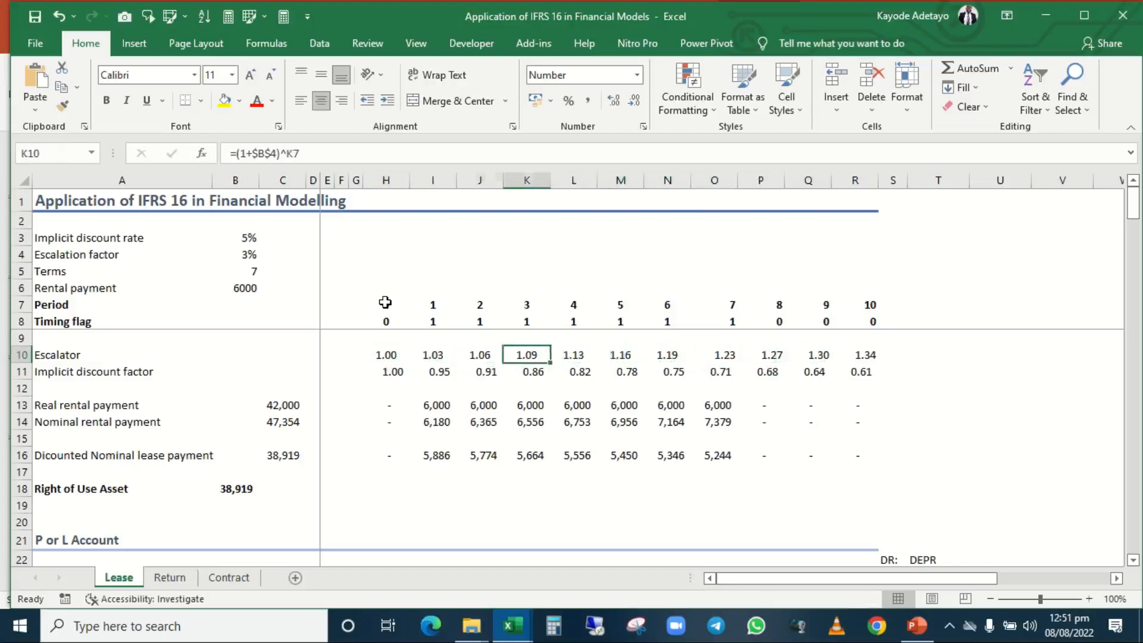
Trace the cells referenced by the Implicit discount factor formula in H11 without changing it.
{"action": "key", "text": "Down"}
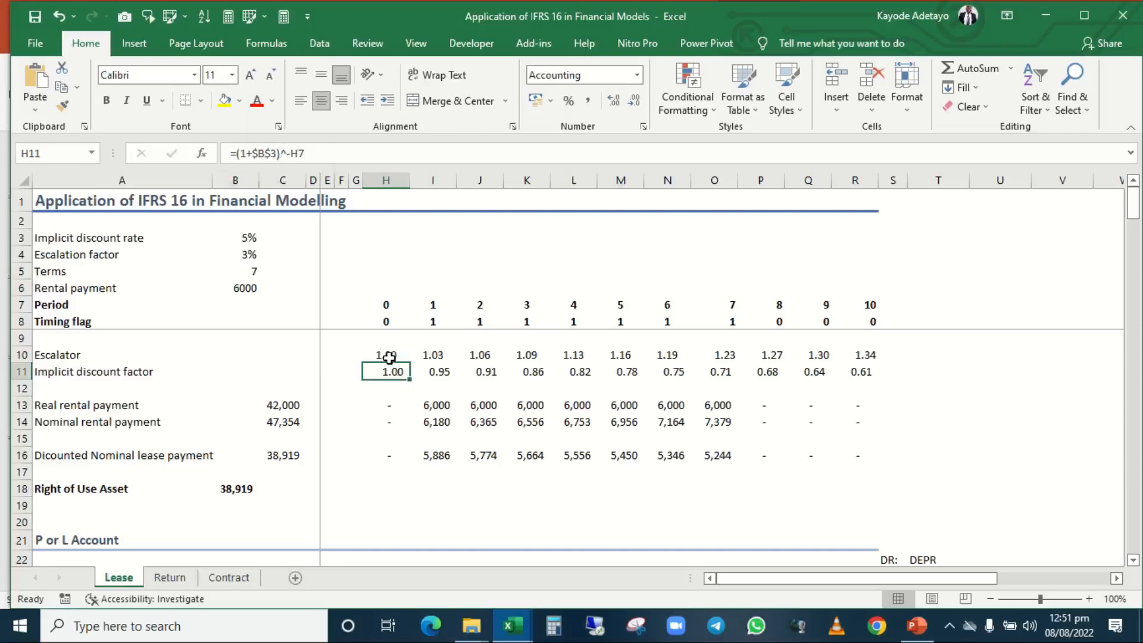
{"action": "key", "text": "F2"}
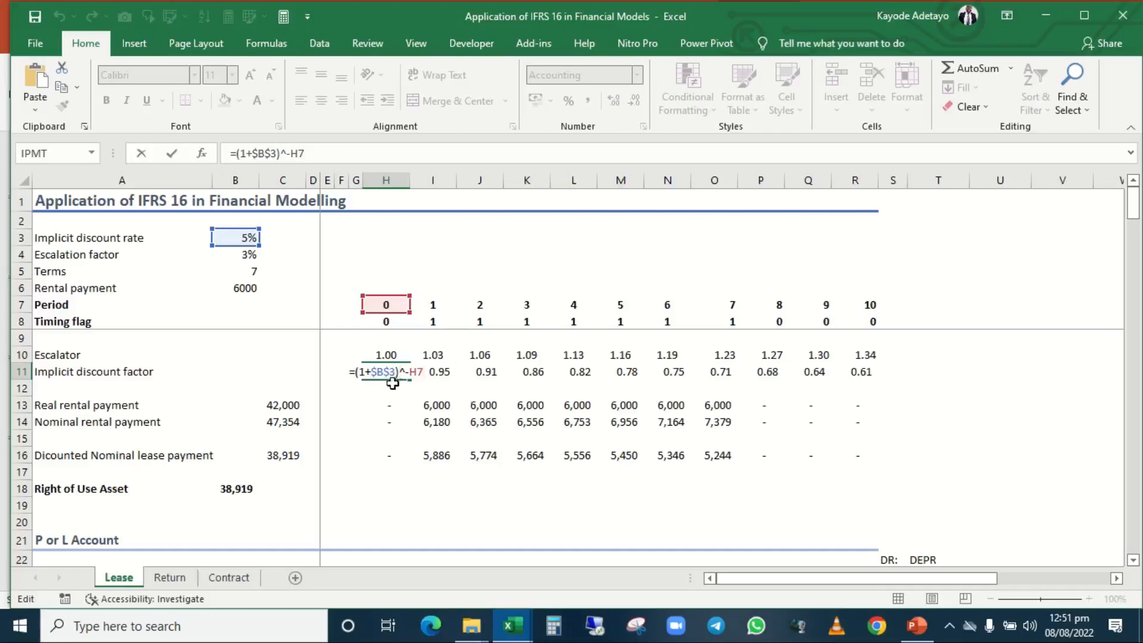
{"action": "key", "text": "ctrl+Return"}
Compare the implicit discount factor formulas of the first periods in H11:K11.
{"action": "key", "text": "Right"}
{"action": "key", "text": "Right"}
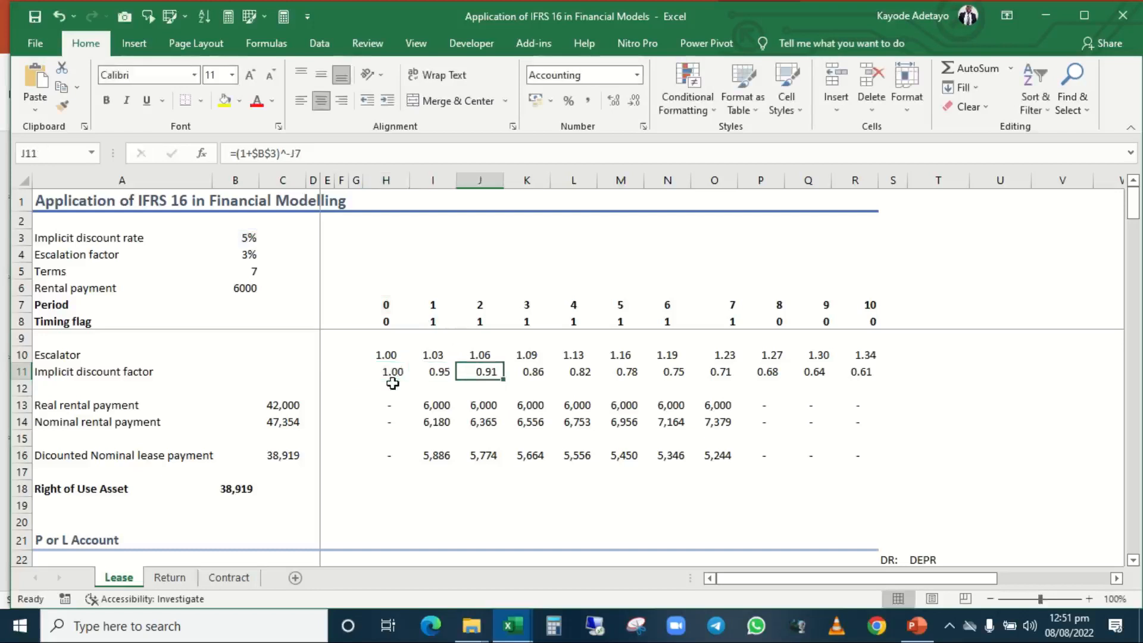
{"action": "key", "text": "Left"}
{"action": "key", "text": "Left"}
{"action": "key", "text": "Right"}
{"action": "key", "text": "Right"}
{"action": "key", "text": "Right"}
{"action": "key", "text": "Right"}
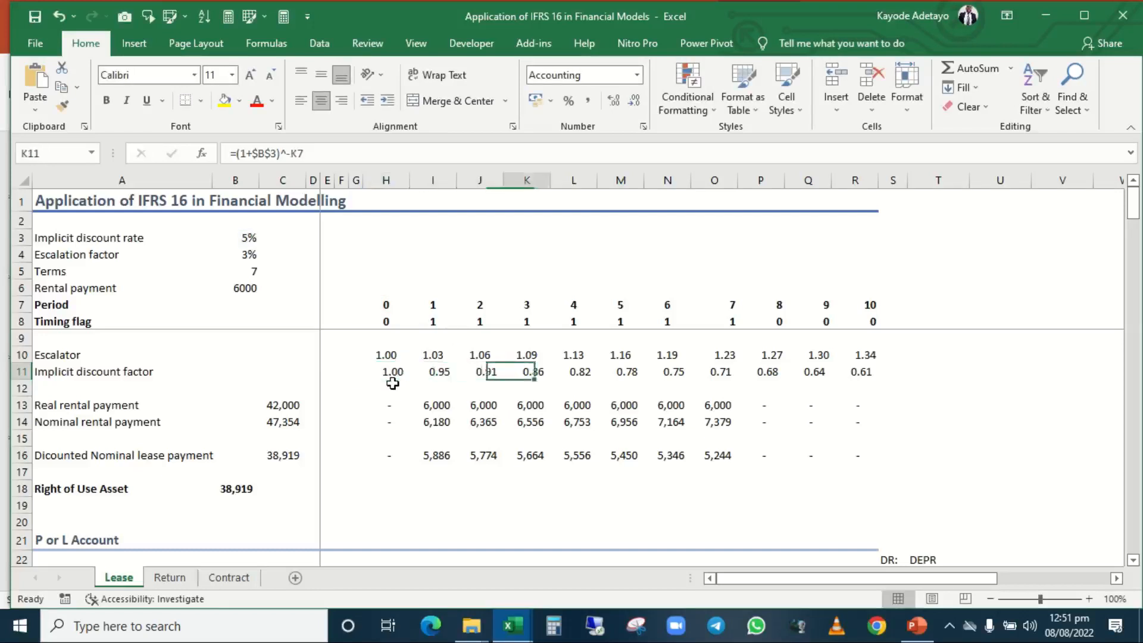
{"action": "key", "text": "Left"}
{"action": "key", "text": "Left"}
{"action": "key", "text": "Left"}
{"action": "key", "text": "Right"}
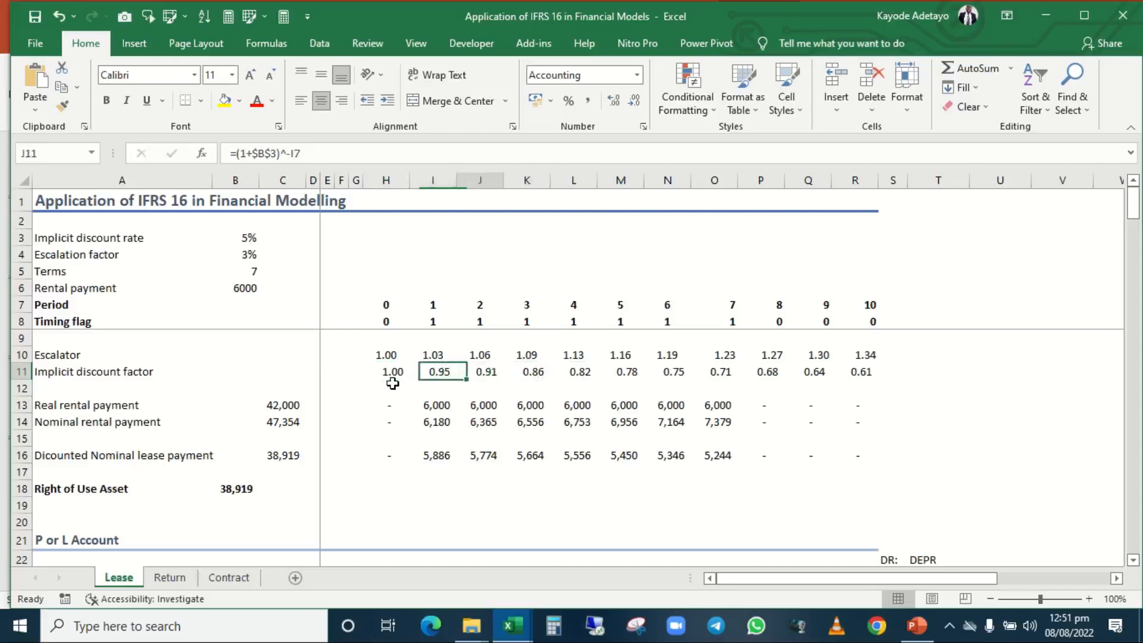
{"action": "key", "text": "Left"}
{"action": "key", "text": "Right"}
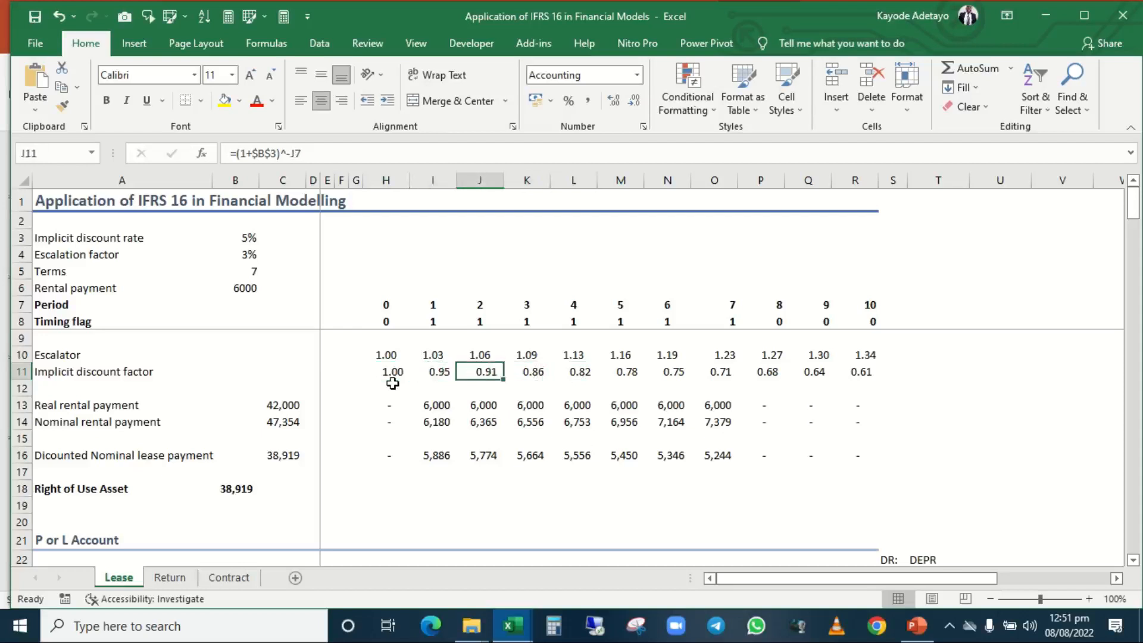
Inspect how the implicit discount factor develops from K11 across the remaining periods to Q11.
{"action": "key", "text": "Right"}
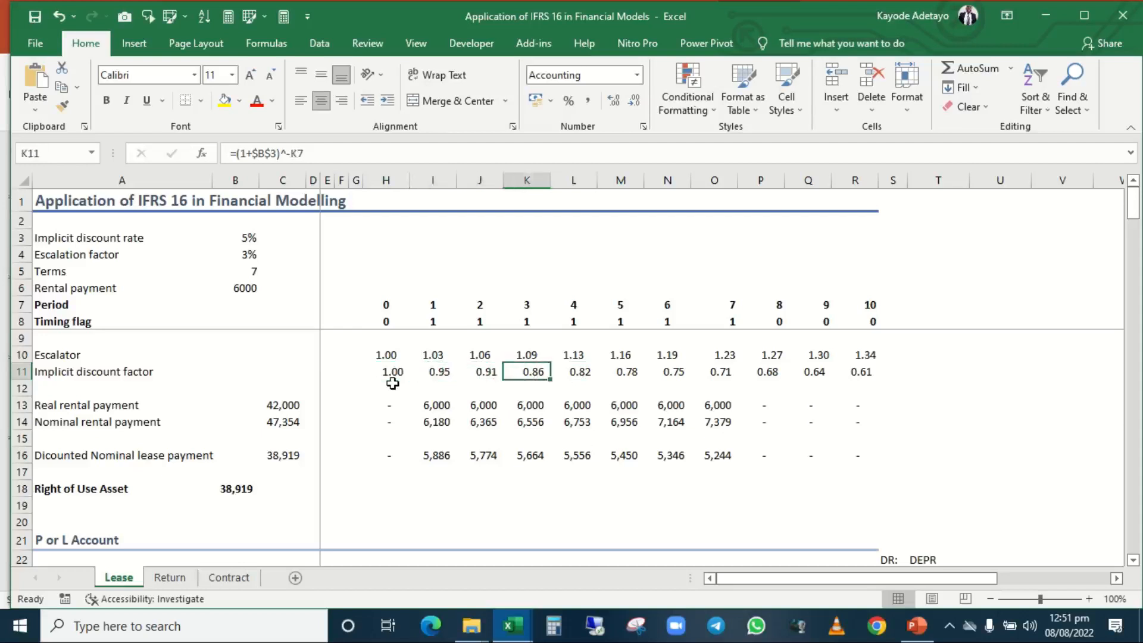
{"action": "key", "text": "Right"}
{"action": "key", "text": "Right"}
{"action": "key", "text": "Right"}
{"action": "key", "text": "Right"}
{"action": "key", "text": "Right"}
{"action": "key", "text": "Right"}
{"action": "key", "text": "Right"}
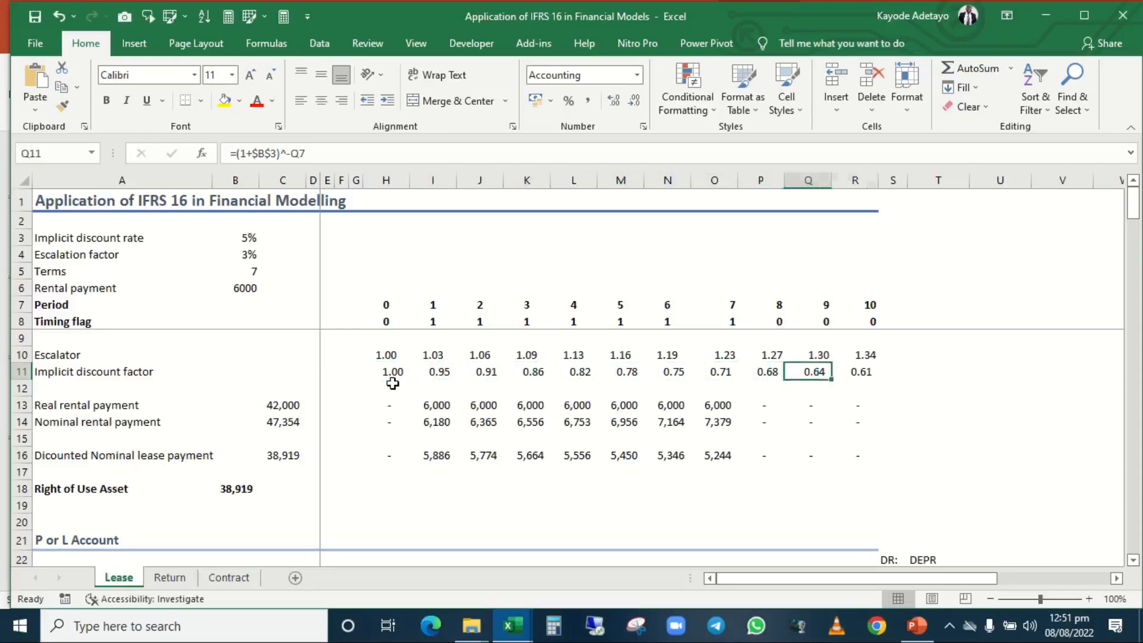
{"action": "key", "text": "Left"}
{"action": "key", "text": "Left"}
{"action": "key", "text": "Left"}
{"action": "key", "text": "Left"}
{"action": "key", "text": "Left"}
{"action": "key", "text": "Left"}
{"action": "key", "text": "Left"}
{"action": "key", "text": "Right"}
{"action": "key", "text": "Right"}
{"action": "key", "text": "Right"}
{"action": "key", "text": "Right"}
{"action": "key", "text": "Right"}
{"action": "key", "text": "Right"}
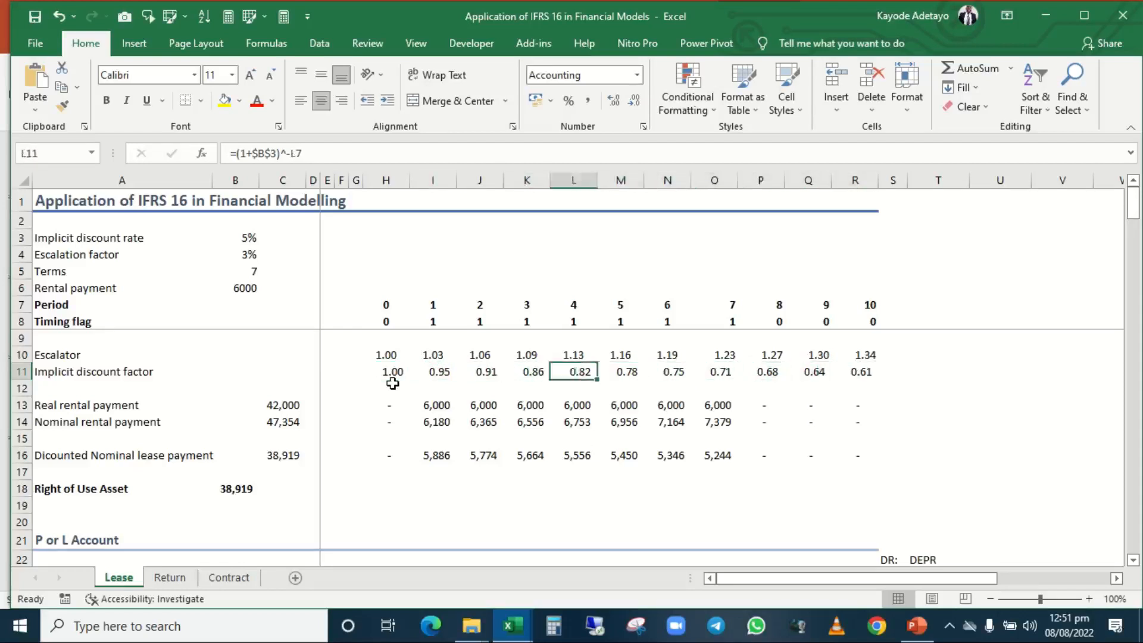
Return to H11 and recheck the implicit discount factors of the earliest periods.
{"action": "key", "text": "Left"}
{"action": "key", "text": "Left"}
{"action": "key", "text": "Left"}
{"action": "key", "text": "Left"}
{"action": "key", "text": "Left"}
{"action": "key", "text": "Left"}
{"action": "key", "text": "Left"}
{"action": "key", "text": "Left"}
{"action": "key", "text": "Left"}
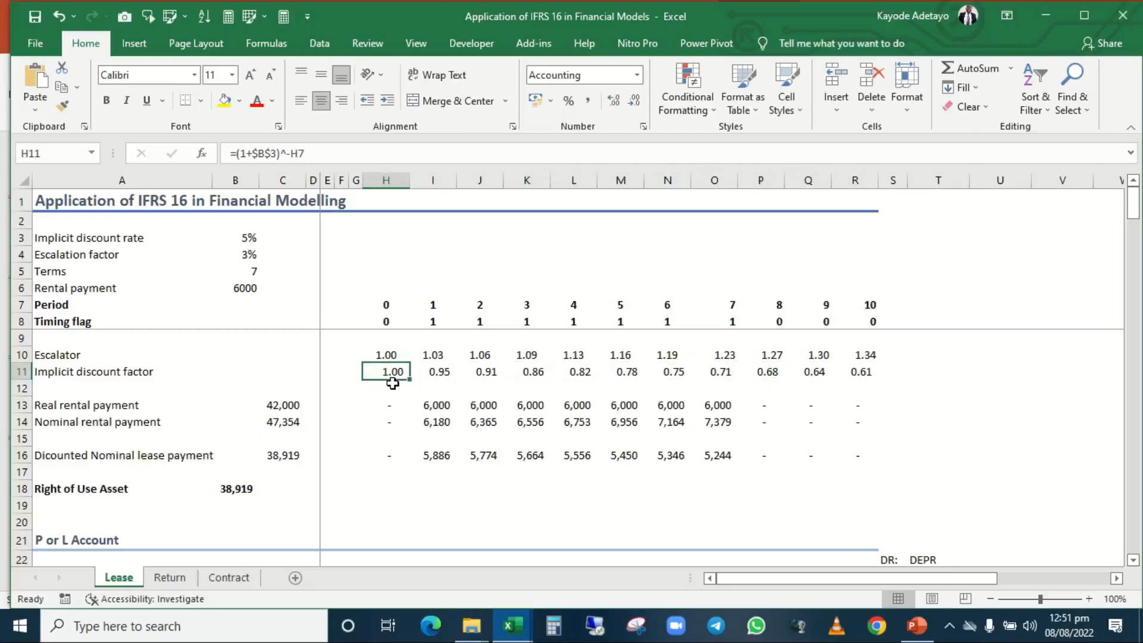
{"action": "key", "text": "Right"}
{"action": "key", "text": "Right"}
{"action": "key", "text": "Right"}
{"action": "key", "text": "Right"}
{"action": "key", "text": "Left"}
{"action": "key", "text": "Left"}
{"action": "key", "text": "Left"}
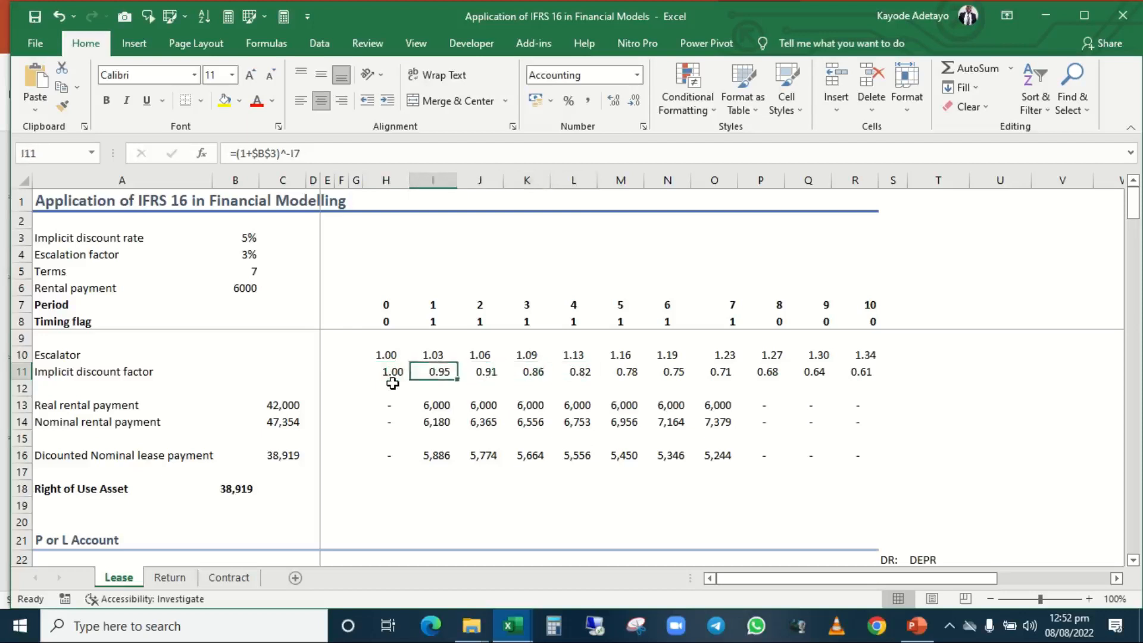
{"action": "key", "text": "Left"}
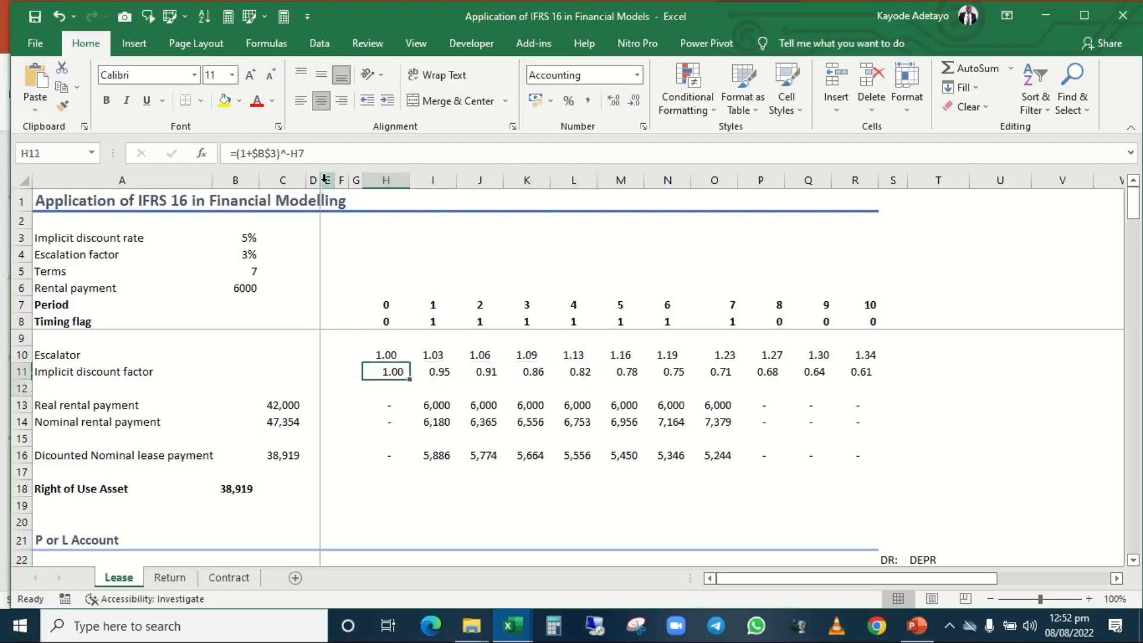
Examine the Real rental payment formula in H13 and the rental payment and timing flag cells it multiplies.
{"action": "key", "text": "Down"}
{"action": "key", "text": "Down"}
{"action": "key", "text": "Right"}
{"action": "key", "text": "Right"}
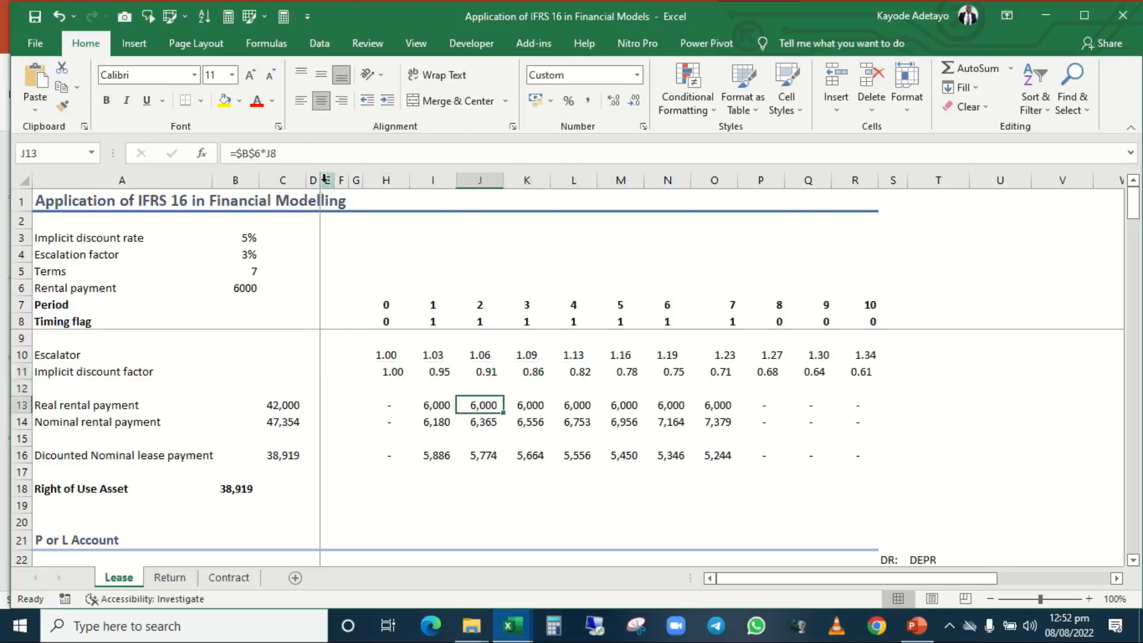
{"action": "key", "text": "Left"}
{"action": "key", "text": "Left"}
{"action": "key", "text": "Left"}
{"action": "key", "text": "Right"}
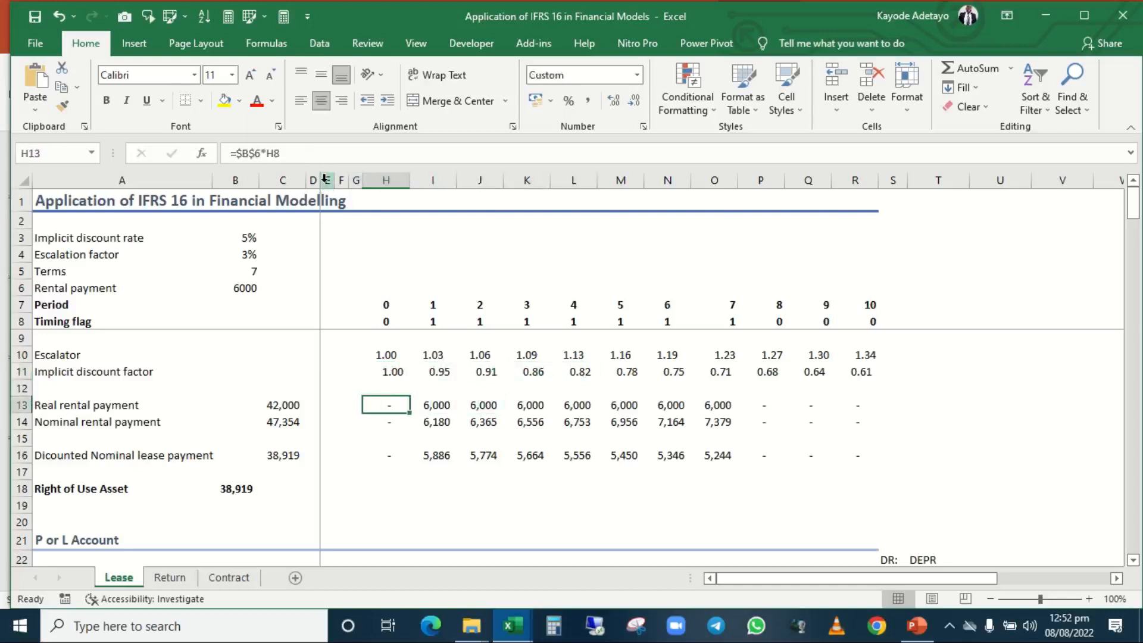
{"action": "key", "text": "F2"}
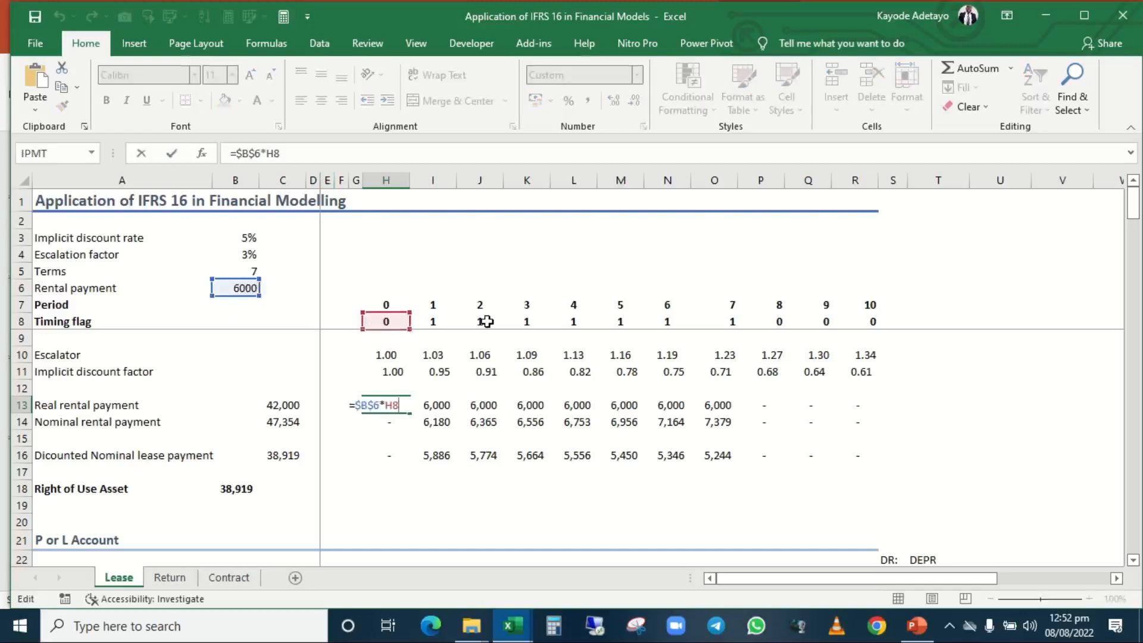
{"action": "key", "text": "ctrl+Return"}
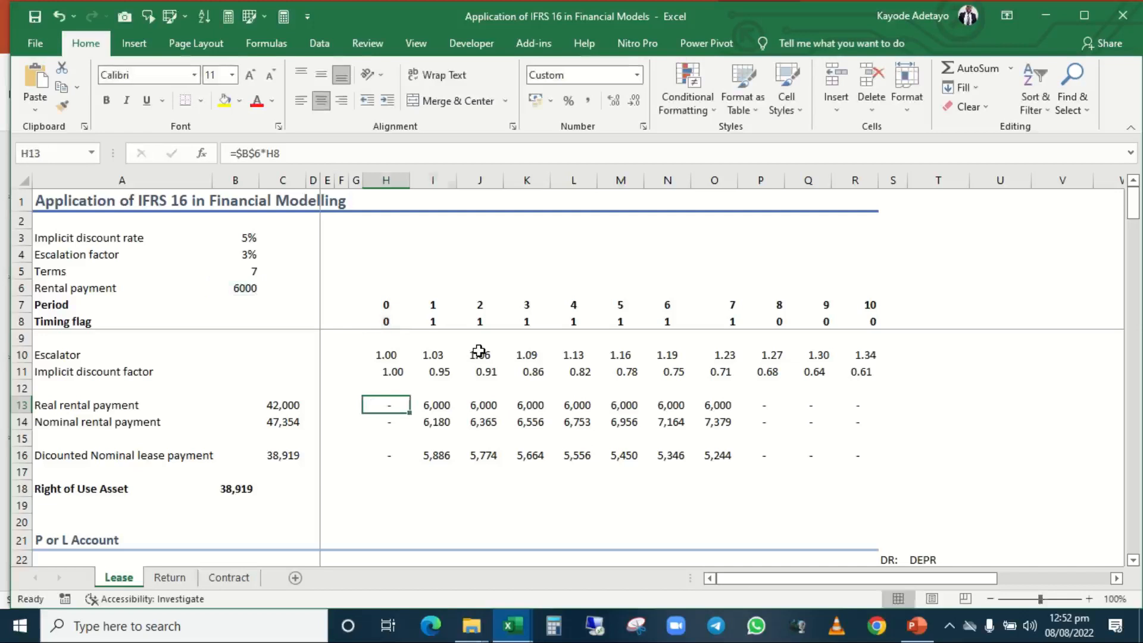
Highlight the real rental payments for periods 1 to 7 in I13:O13 and return to H13.
{"action": "key", "text": "Right"}
{"action": "key", "text": "shift+Right"}
{"action": "key", "text": "shift+Right"}
{"action": "key", "text": "shift+Right"}
{"action": "key", "text": "shift+Right"}
{"action": "key", "text": "shift+Right"}
{"action": "key", "text": "shift+Right"}
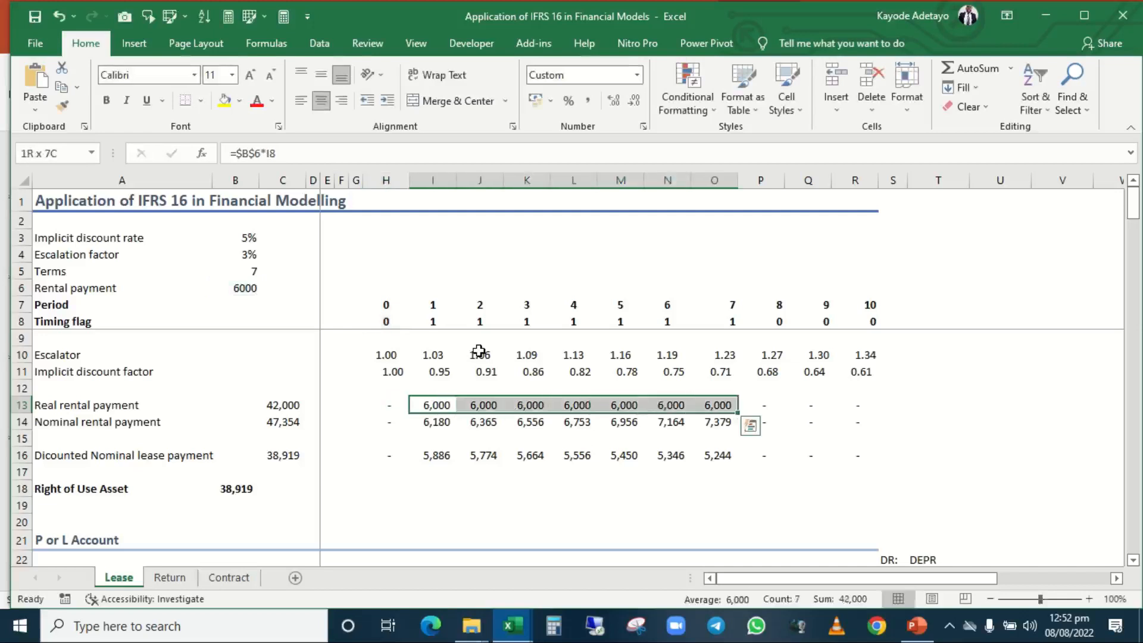
{"action": "key", "text": "Left"}
{"action": "key", "text": "Left"}
{"action": "key", "text": "Right"}
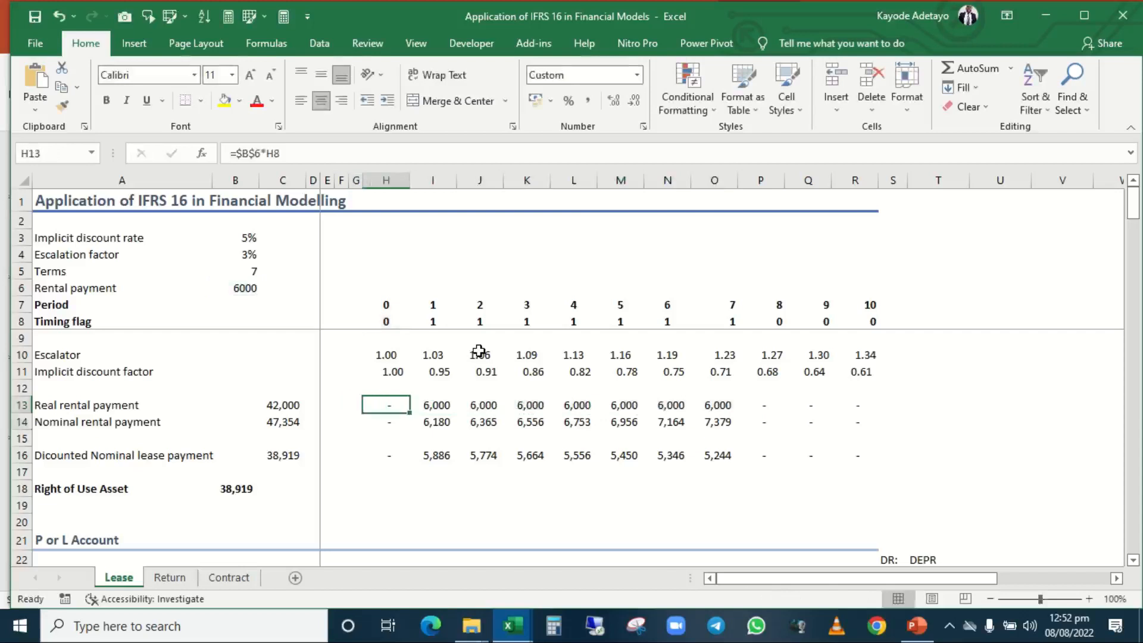
Highlight the entire Real rental payment row, starting from its label in A13.
{"action": "key", "text": "Down"}
{"action": "key", "text": "Up"}
{"action": "key", "text": "Left"}
{"action": "key", "text": "Home"}
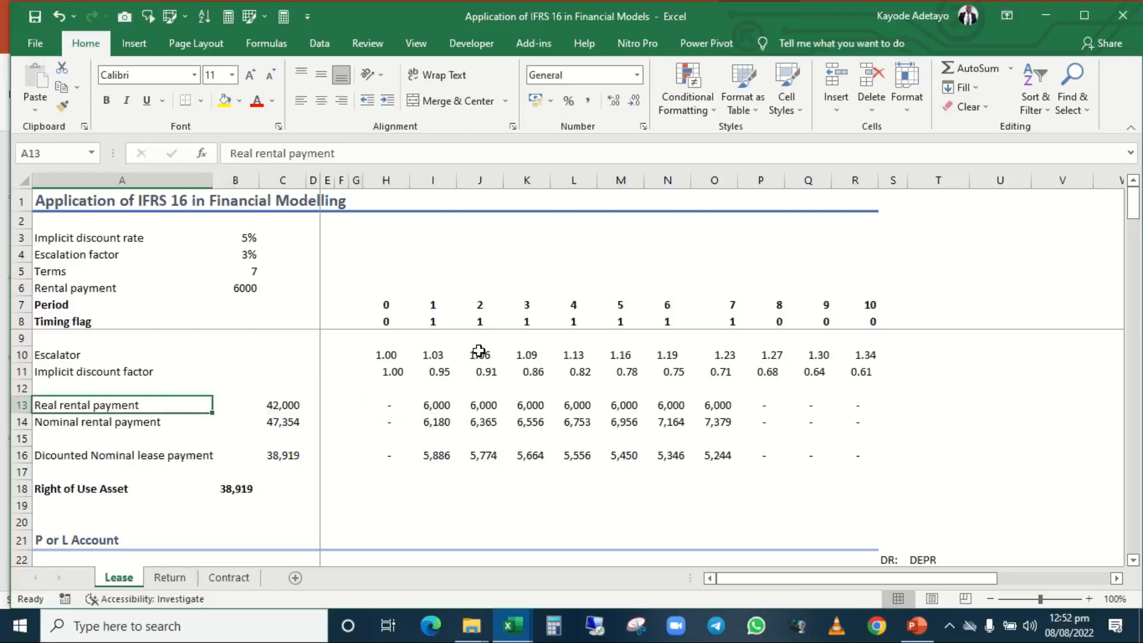
{"action": "key", "text": "shift+space"}
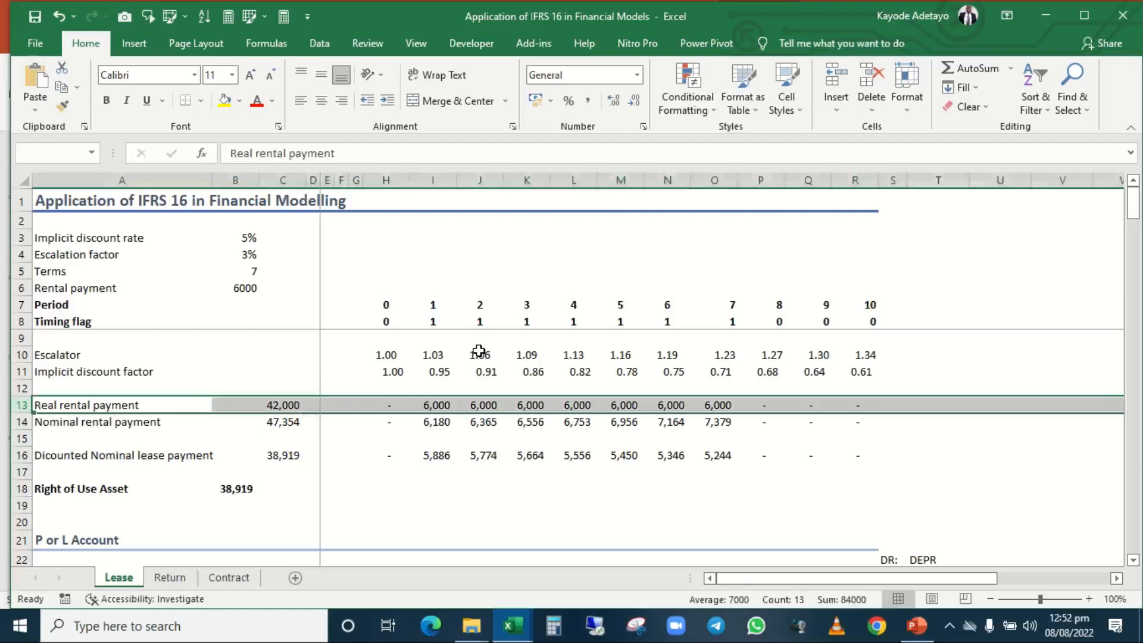
Move on to the Nominal rental payment row, checking H14 and going back to the label in A14.
{"action": "key", "text": "Right"}
{"action": "key", "text": "Right"}
{"action": "key", "text": "Right"}
{"action": "key", "text": "Right"}
{"action": "key", "text": "Right"}
{"action": "key", "text": "Right"}
{"action": "key", "text": "Right"}
{"action": "key", "text": "Down"}
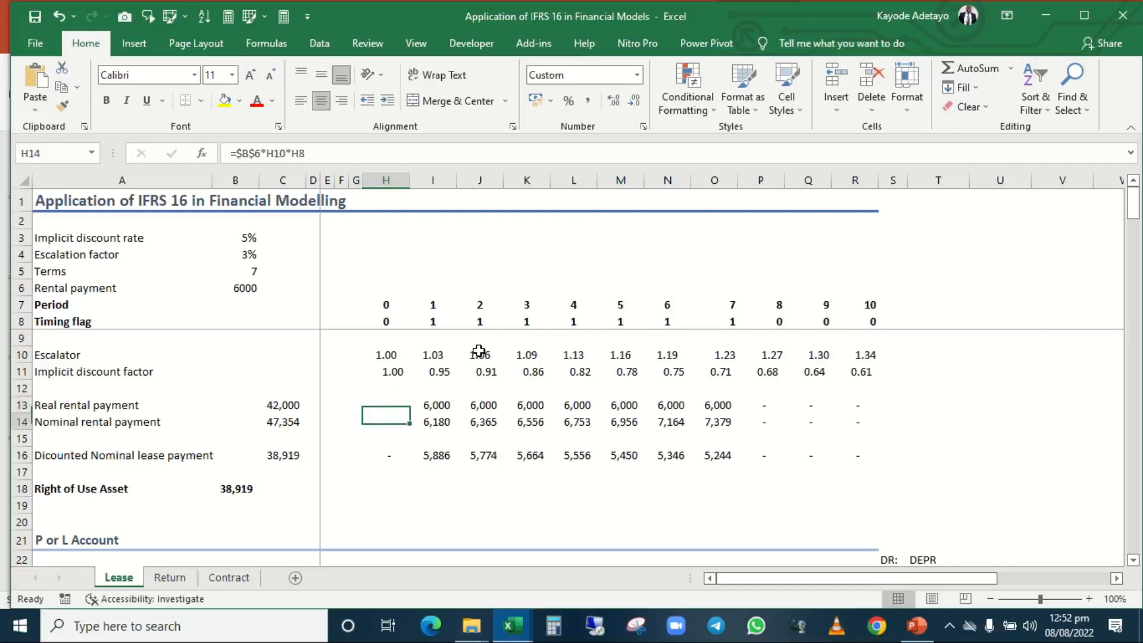
{"action": "key", "text": "Left"}
{"action": "key", "text": "Left"}
{"action": "key", "text": "Left"}
{"action": "key", "text": "Left"}
{"action": "key", "text": "Left"}
{"action": "key", "text": "Left"}
{"action": "key", "text": "Left"}
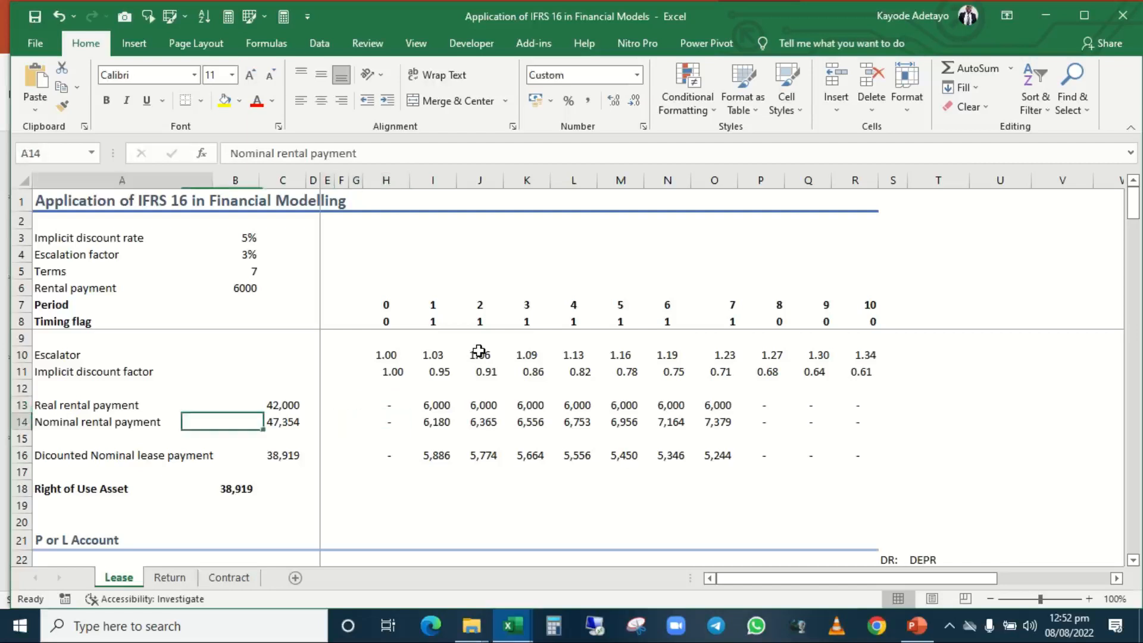
Examine the Nominal rental payment formula in H14 and the rental payment, escalator and timing flag cells it multiplies.
{"action": "key", "text": "Right"}
{"action": "key", "text": "Right"}
{"action": "key", "text": "Right"}
{"action": "key", "text": "Right"}
{"action": "key", "text": "Right"}
{"action": "key", "text": "Right"}
{"action": "key", "text": "Right"}
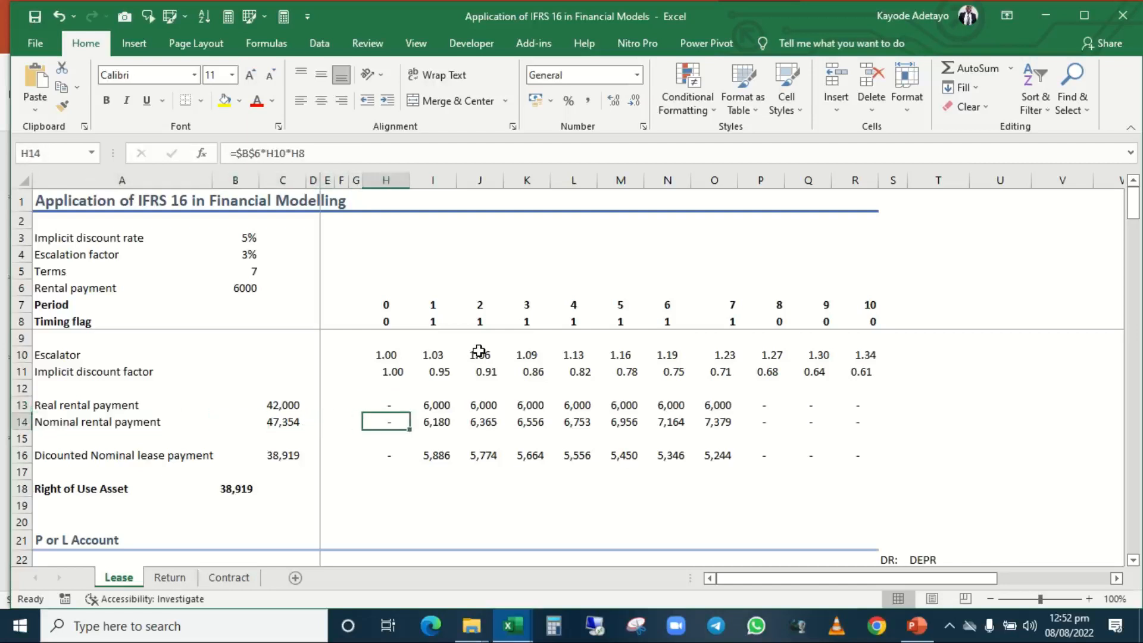
{"action": "key", "text": "F2"}
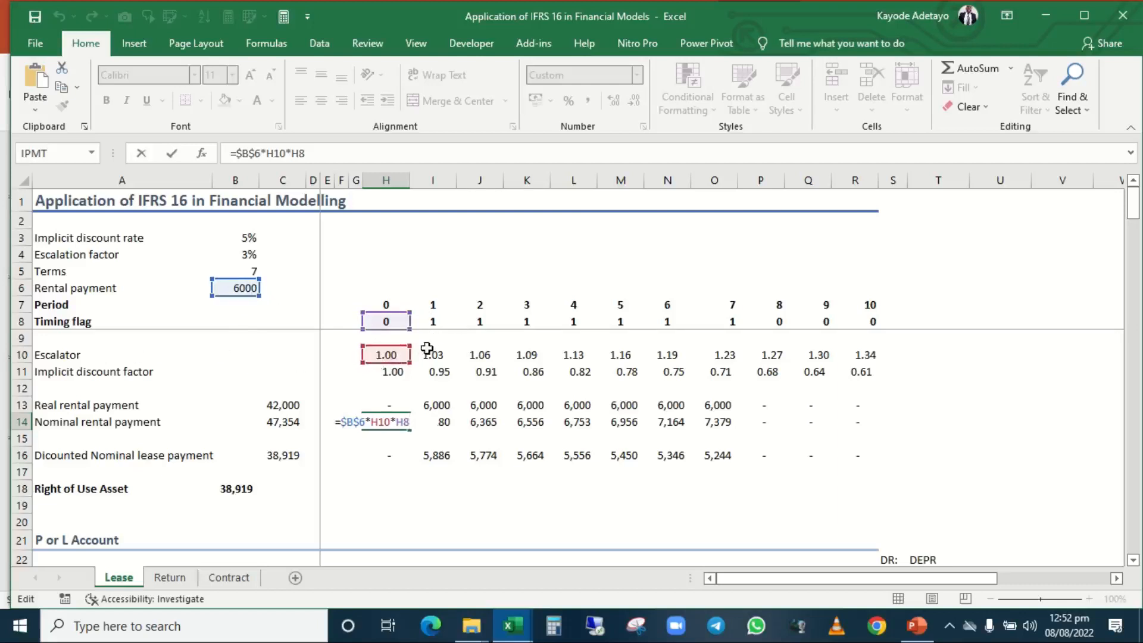
{"action": "key", "text": "ctrl+Return"}
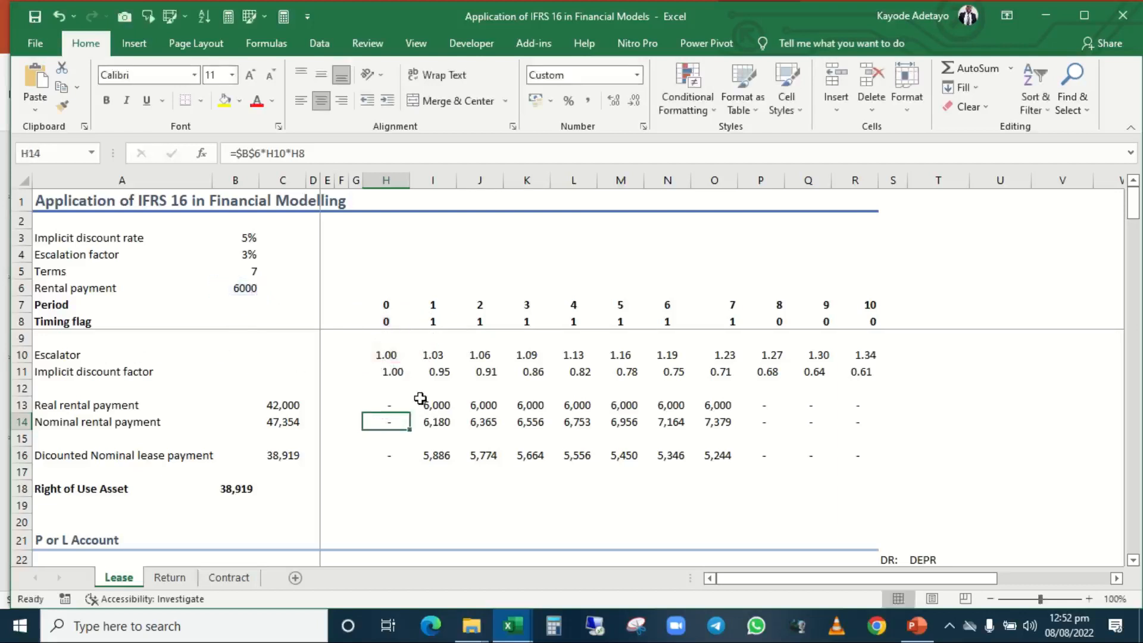
Compare the period 1 formulas of the nominal rental payment in I14 and the real rental payment in I13.
{"action": "key", "text": "Right"}
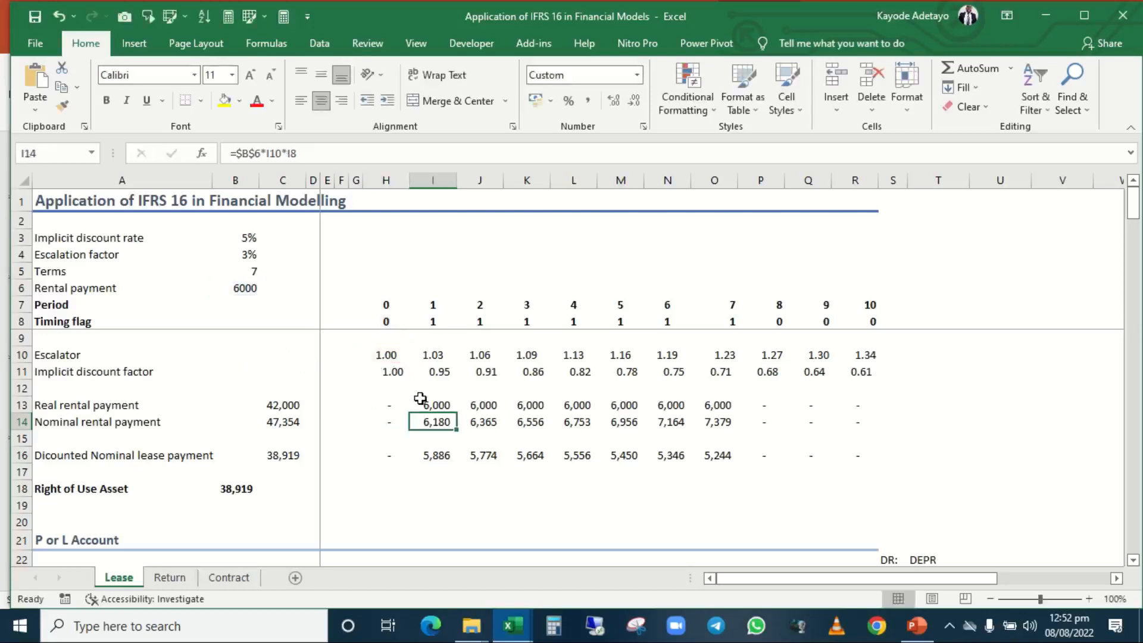
{"action": "key", "text": "Up"}
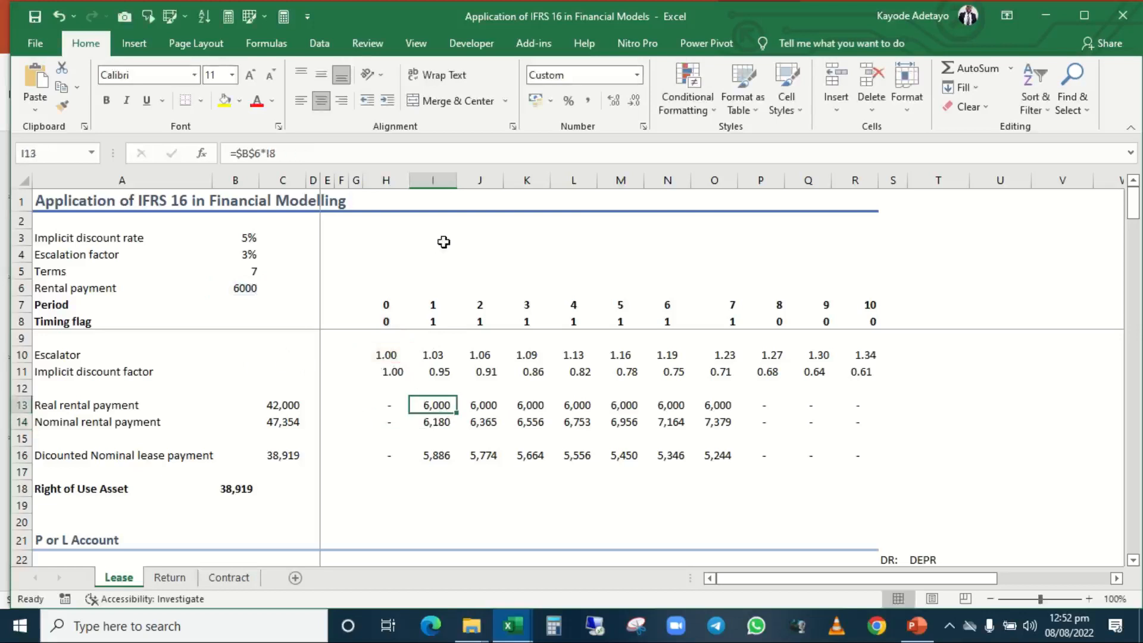
{"action": "key", "text": "Down"}
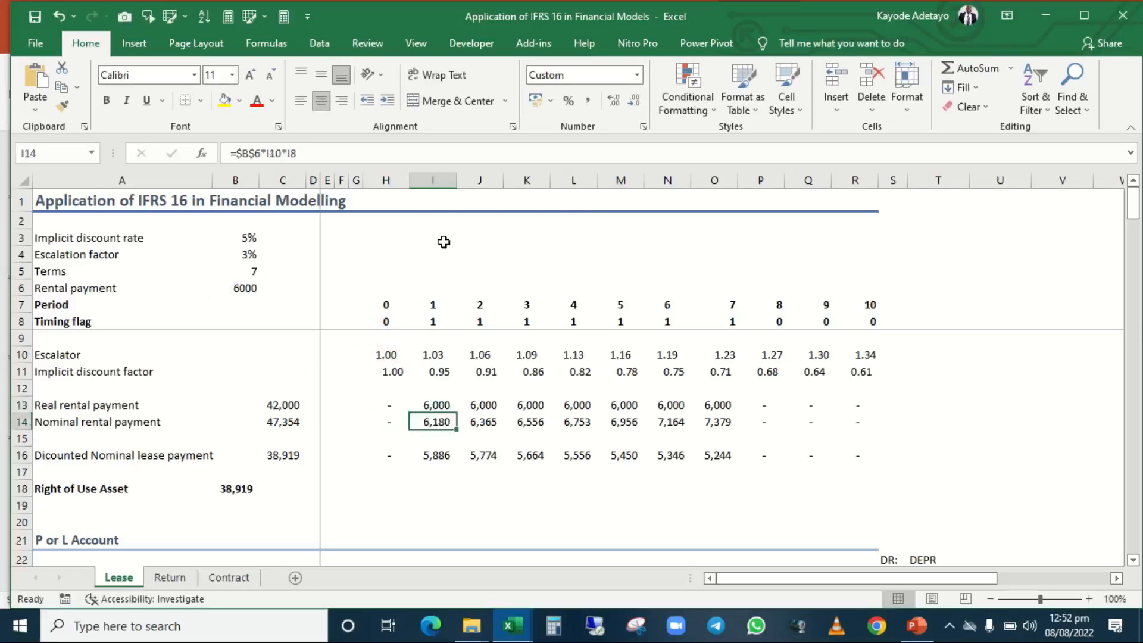
Review the nominal rental payments from J14 through O14 and return to I14.
{"action": "key", "text": "Right"}
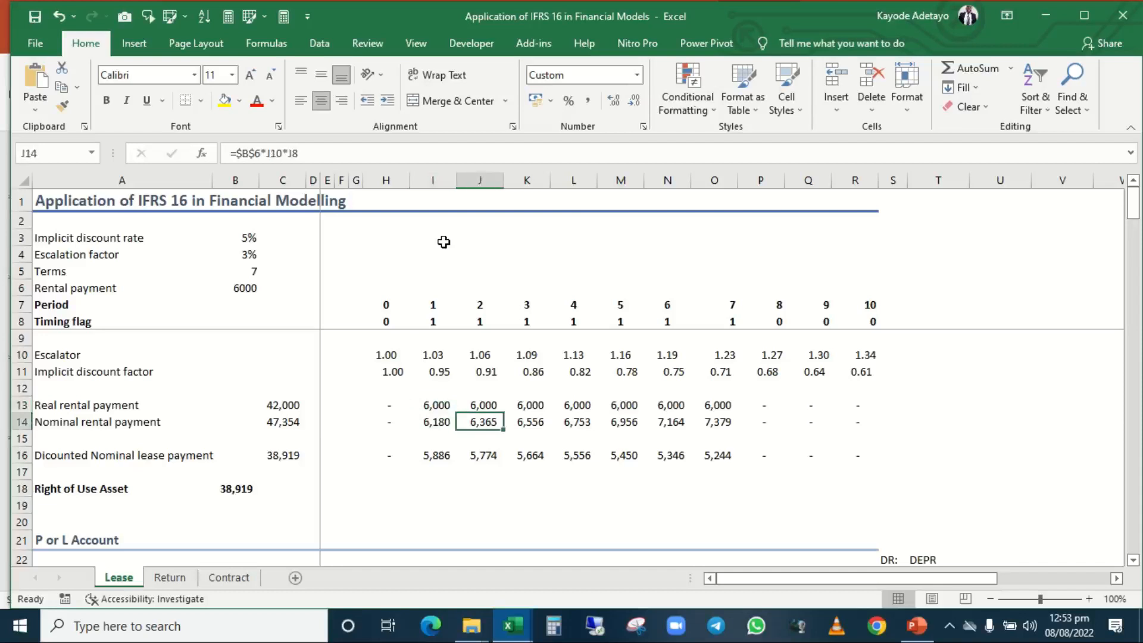
{"action": "key", "text": "Right"}
{"action": "key", "text": "Right"}
{"action": "key", "text": "Right"}
{"action": "key", "text": "Right"}
{"action": "key", "text": "Right"}
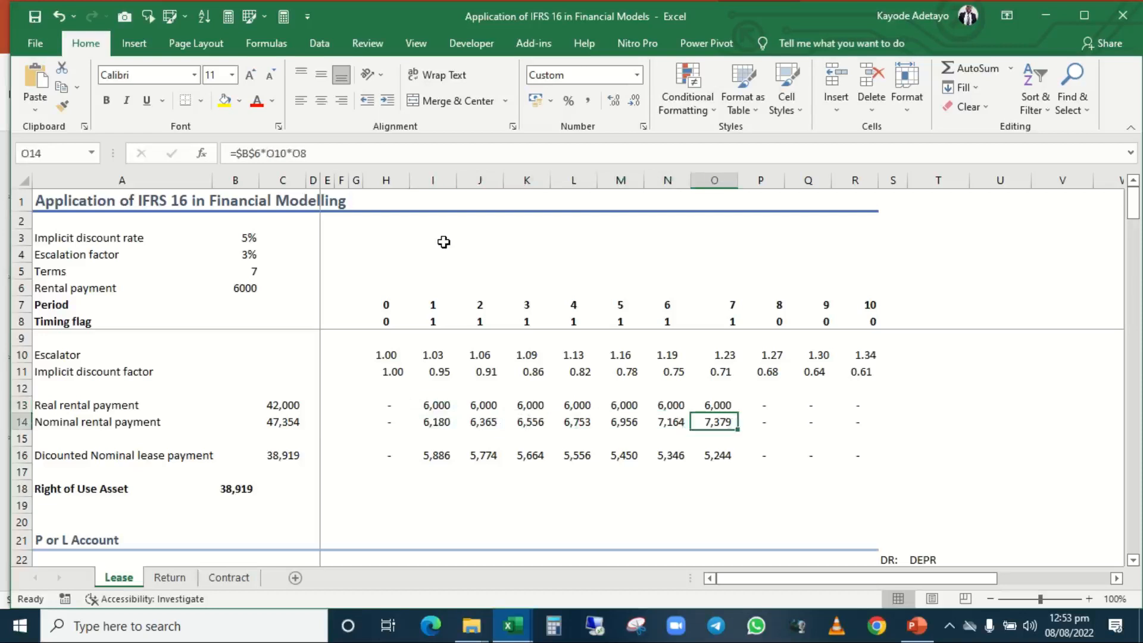
{"action": "key", "text": "Left"}
{"action": "key", "text": "Left"}
{"action": "key", "text": "Left"}
{"action": "key", "text": "Left"}
{"action": "key", "text": "Left"}
{"action": "key", "text": "Left"}
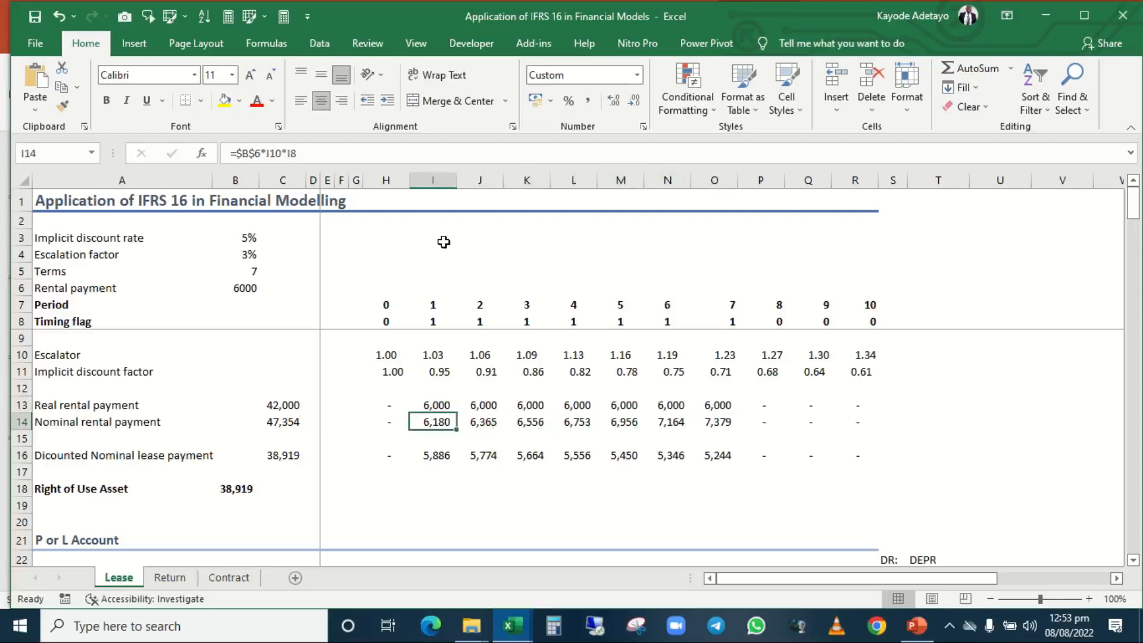
Check the discounted nominal lease payment formulas in I16 and H16, then go back to H14.
{"action": "key", "text": "Down"}
{"action": "key", "text": "Down"}
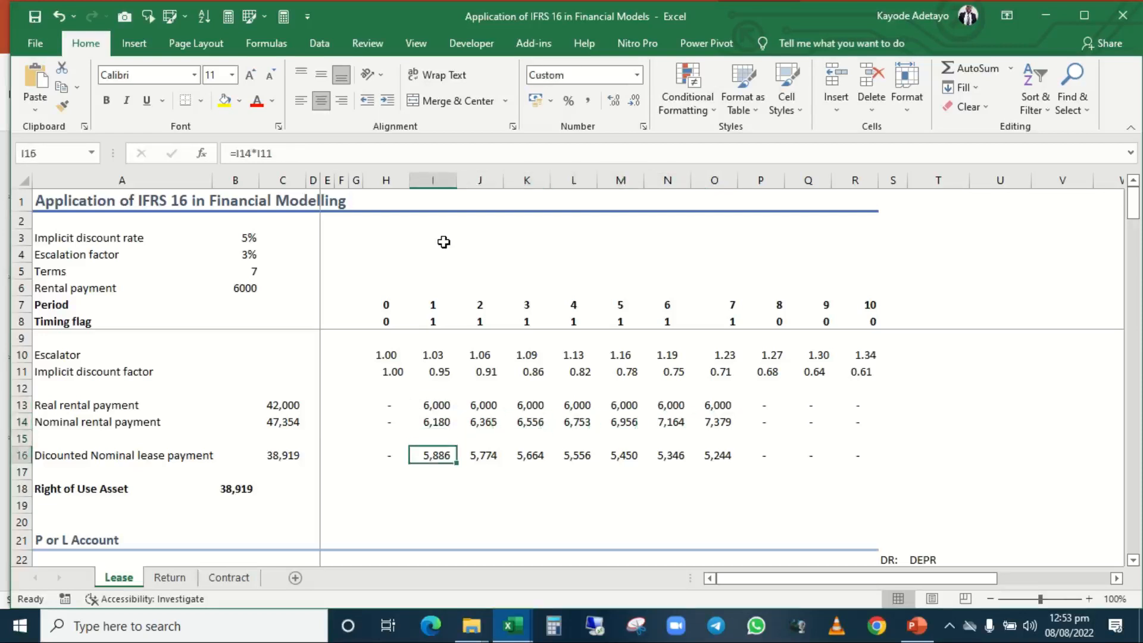
{"action": "key", "text": "Left"}
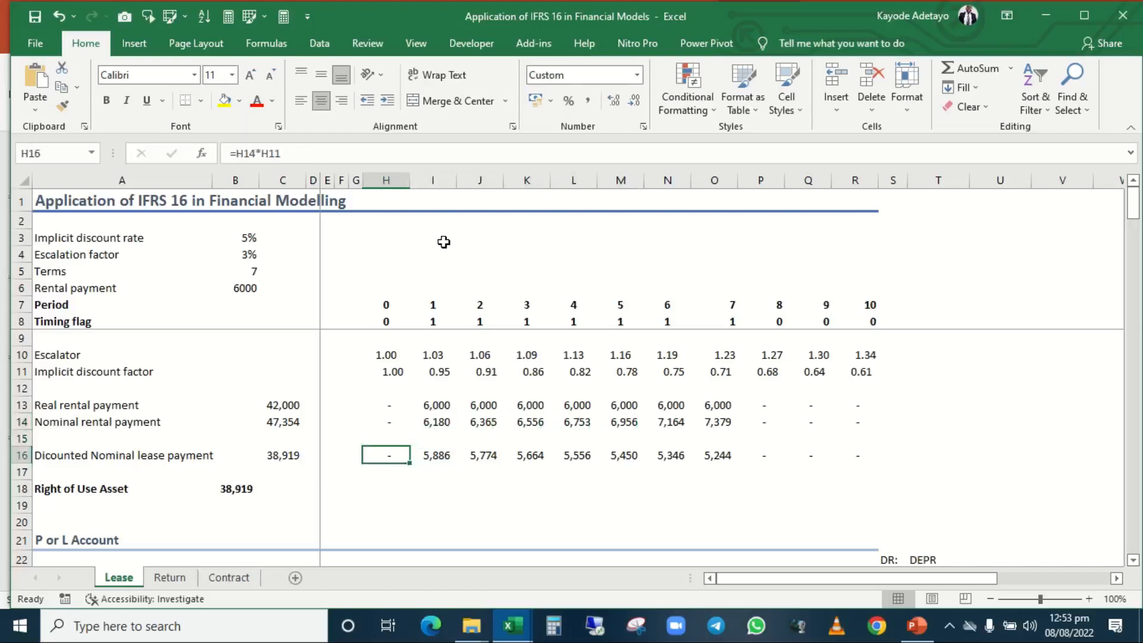
{"action": "key", "text": "Up"}
{"action": "key", "text": "Up"}
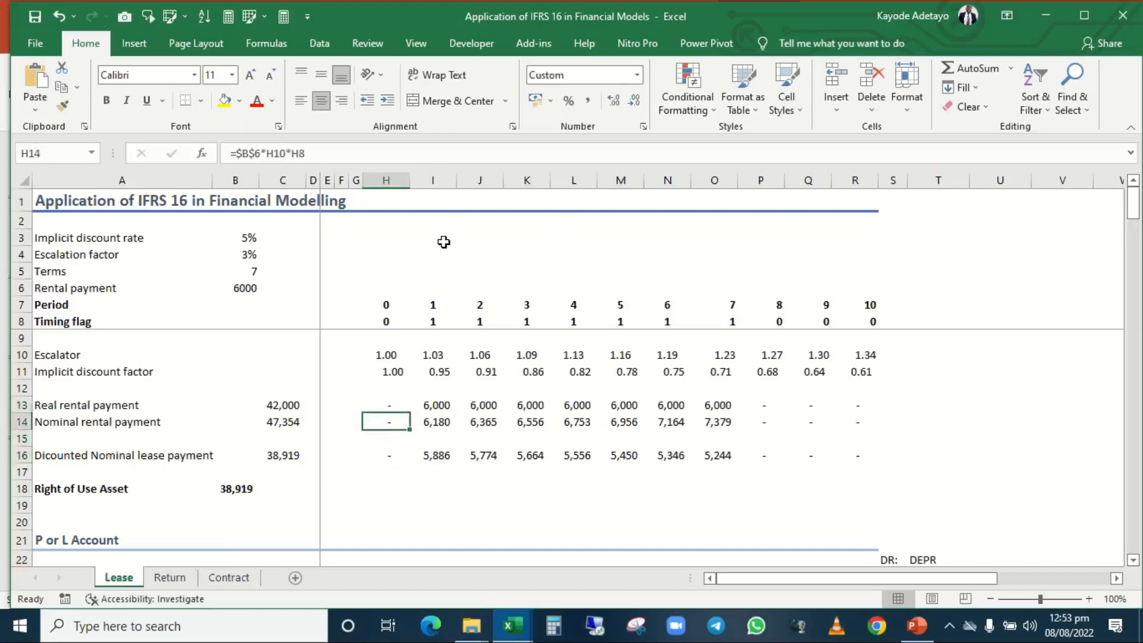
Highlight the entire Nominal rental payment row 14 as the source for the discounted lease payments.
{"action": "key", "text": "shift+space"}
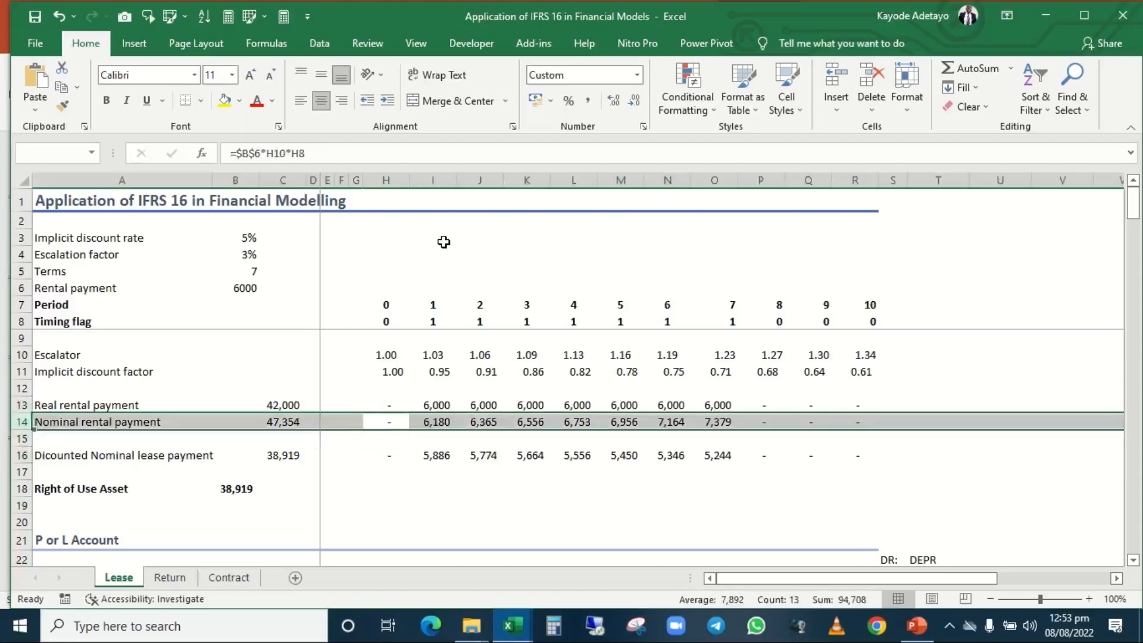
{"action": "key", "text": "Down"}
{"action": "key", "text": "Down"}
{"action": "key", "text": "Up"}
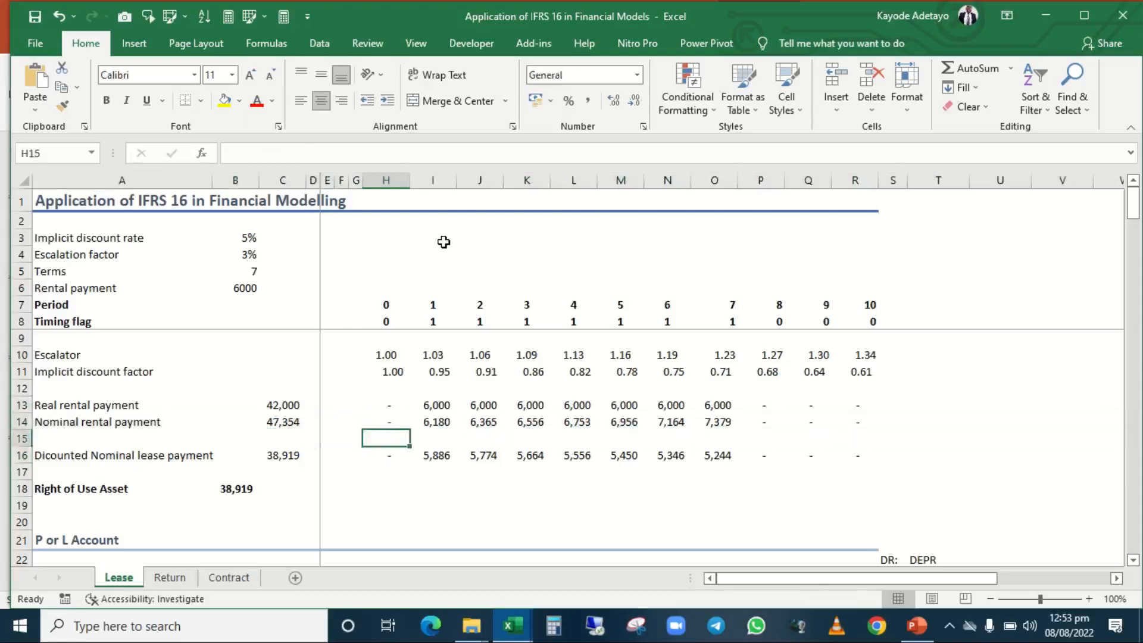
{"action": "key", "text": "Up"}
{"action": "key", "text": "shift+space"}
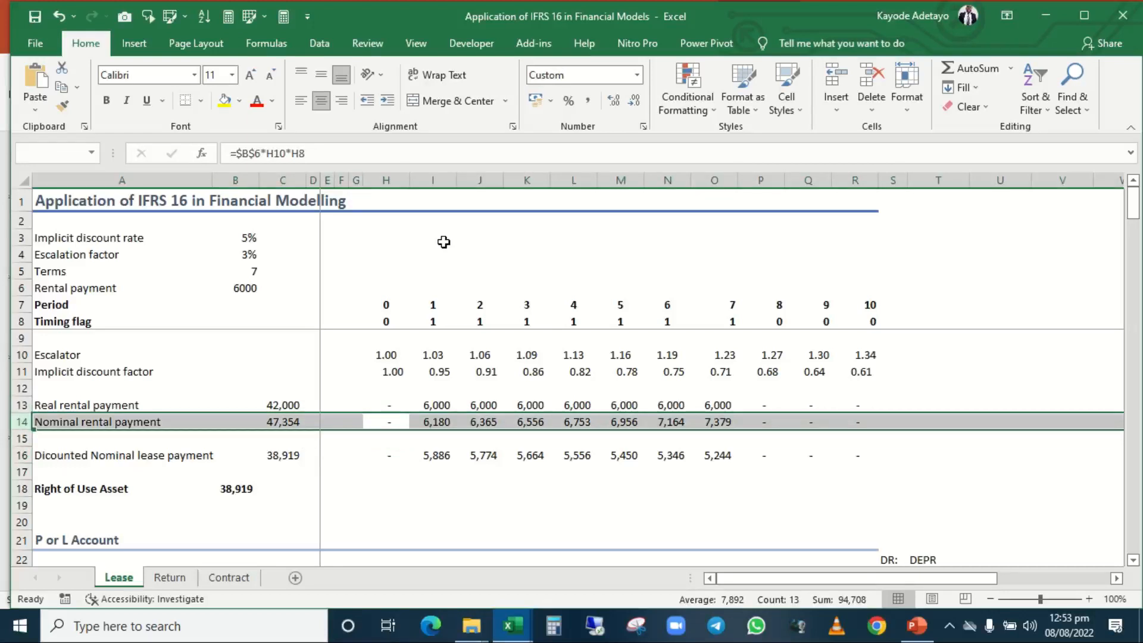
Examine the discounted nominal lease payment formula in H16 and the nominal payment and discount factor cells it multiplies.
{"action": "key", "text": "Down"}
{"action": "key", "text": "Down"}
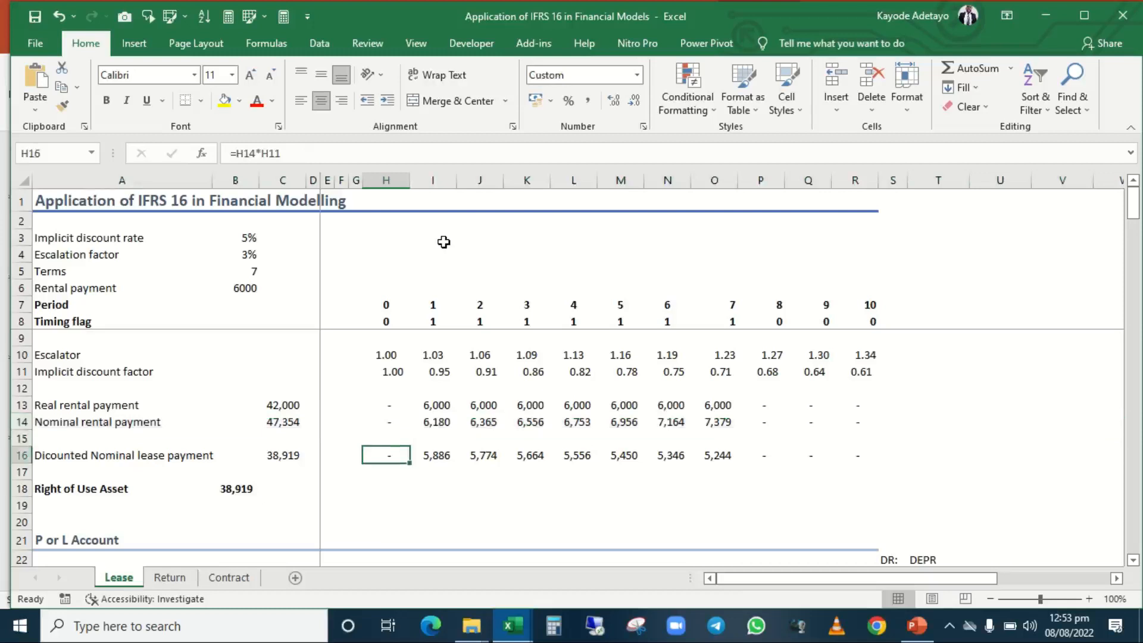
{"action": "key", "text": "F2"}
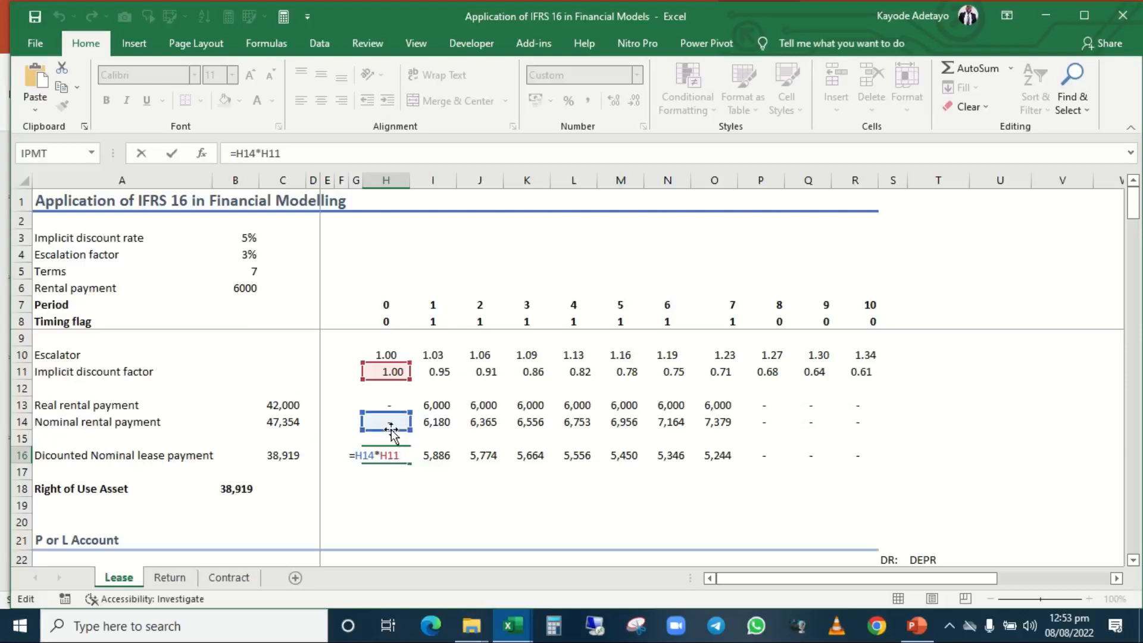
{"action": "key", "text": "Escape"}
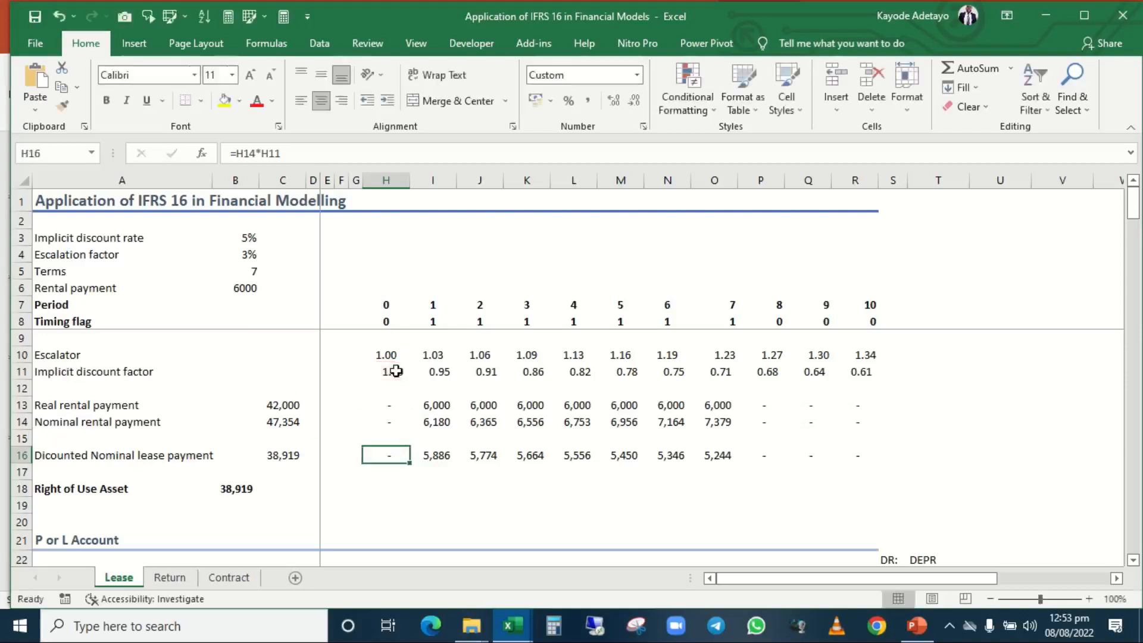
Highlight the discounted nominal lease payments for periods 1 to 7 in I16:O16.
{"action": "key", "text": "shift+Right"}
{"action": "key", "text": "shift+Right"}
{"action": "key", "text": "shift+Right"}
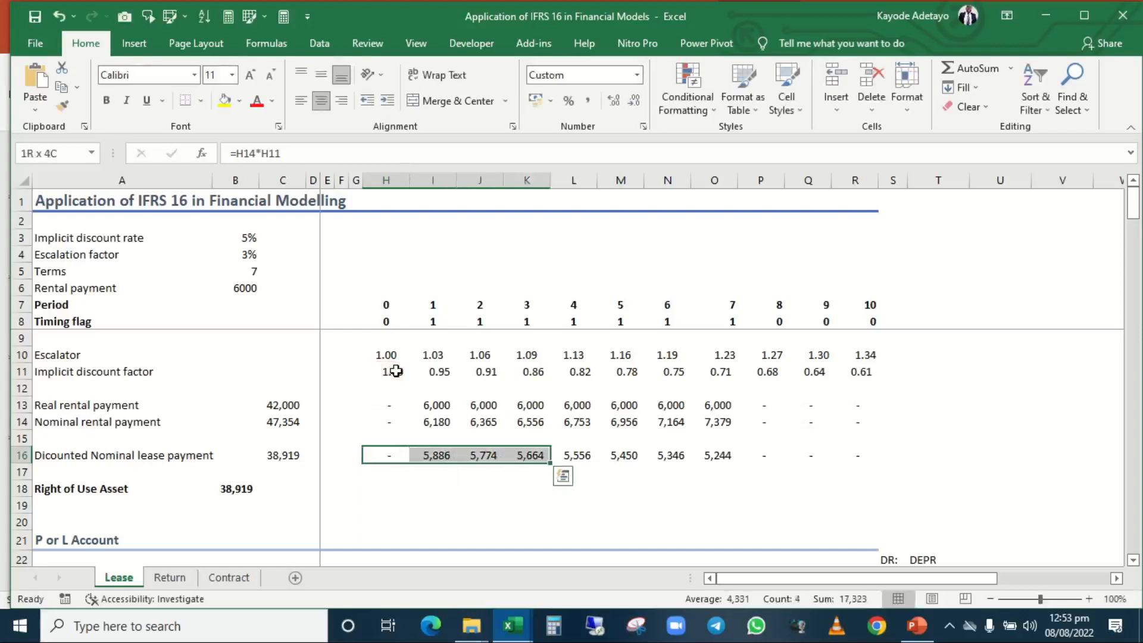
{"action": "key", "text": "Left"}
{"action": "key", "text": "Right"}
{"action": "key", "text": "Right"}
{"action": "key", "text": "shift+Right"}
{"action": "key", "text": "shift+Left"}
{"action": "key", "text": "shift+Right"}
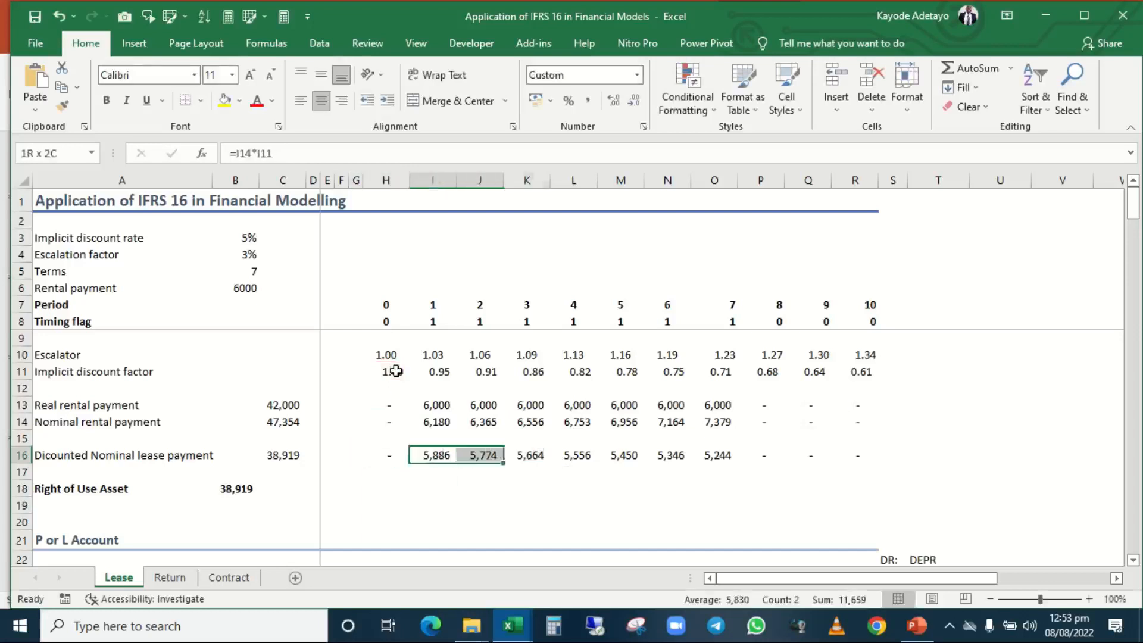
{"action": "key", "text": "shift+Right"}
{"action": "key", "text": "shift+Right"}
{"action": "key", "text": "shift+Right"}
{"action": "key", "text": "shift+Right"}
{"action": "key", "text": "shift+Right"}
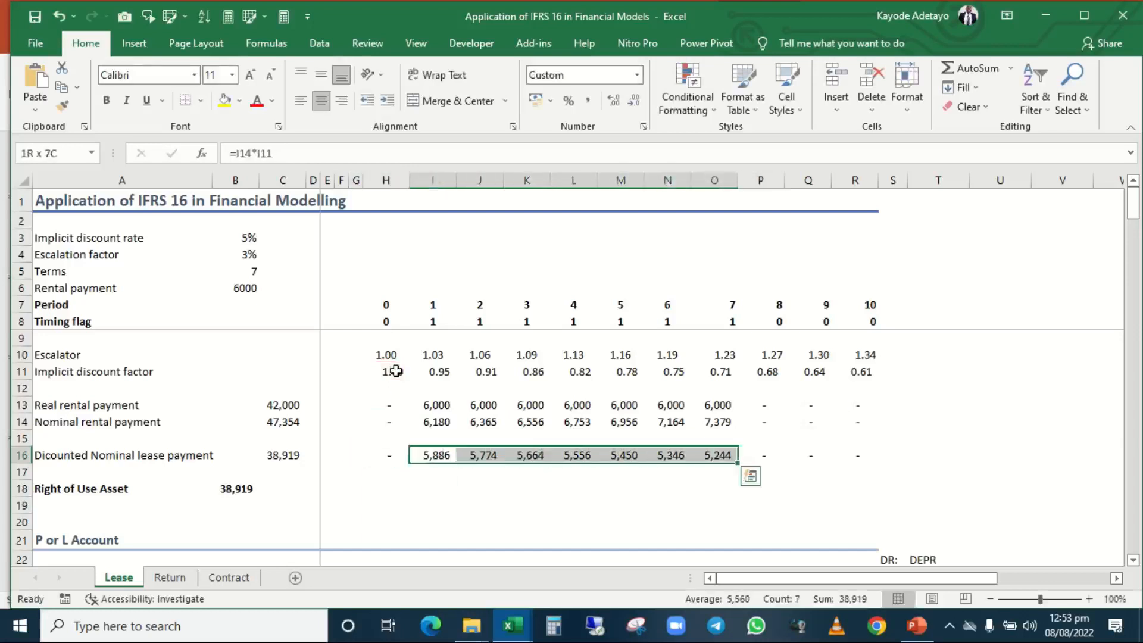
Go to the Right of Use Asset value in B18.
{"action": "key", "text": "Down"}
{"action": "key", "text": "Down"}
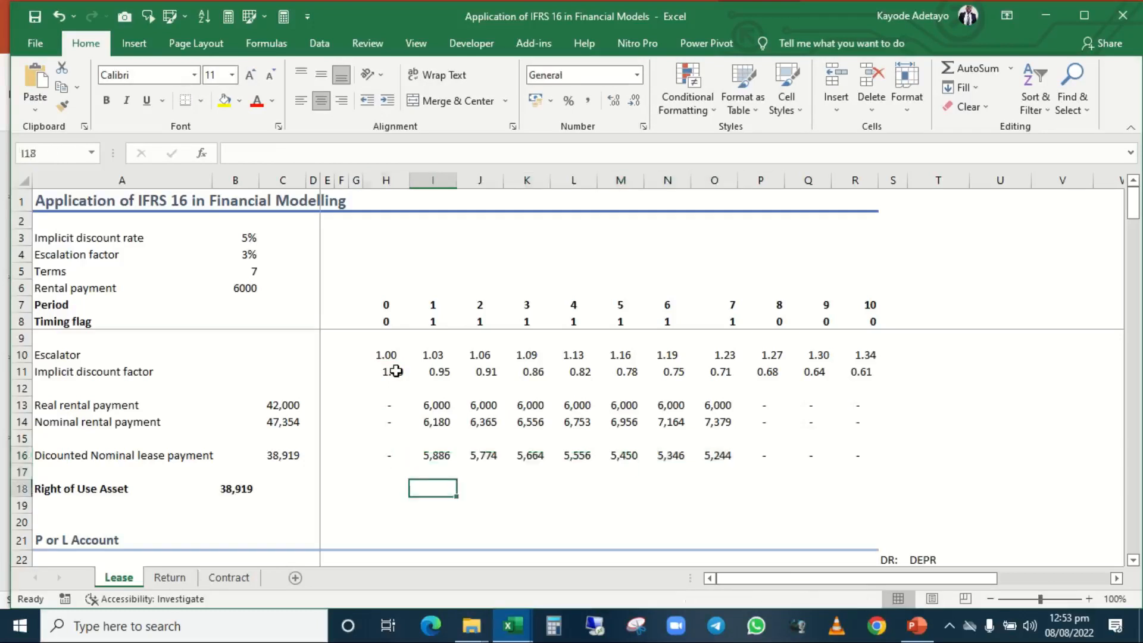
{"action": "key", "text": "Left"}
{"action": "key", "text": "Left"}
{"action": "key", "text": "Left"}
{"action": "key", "text": "Left"}
{"action": "key", "text": "Left"}
{"action": "key", "text": "Left"}
{"action": "key", "text": "Left"}
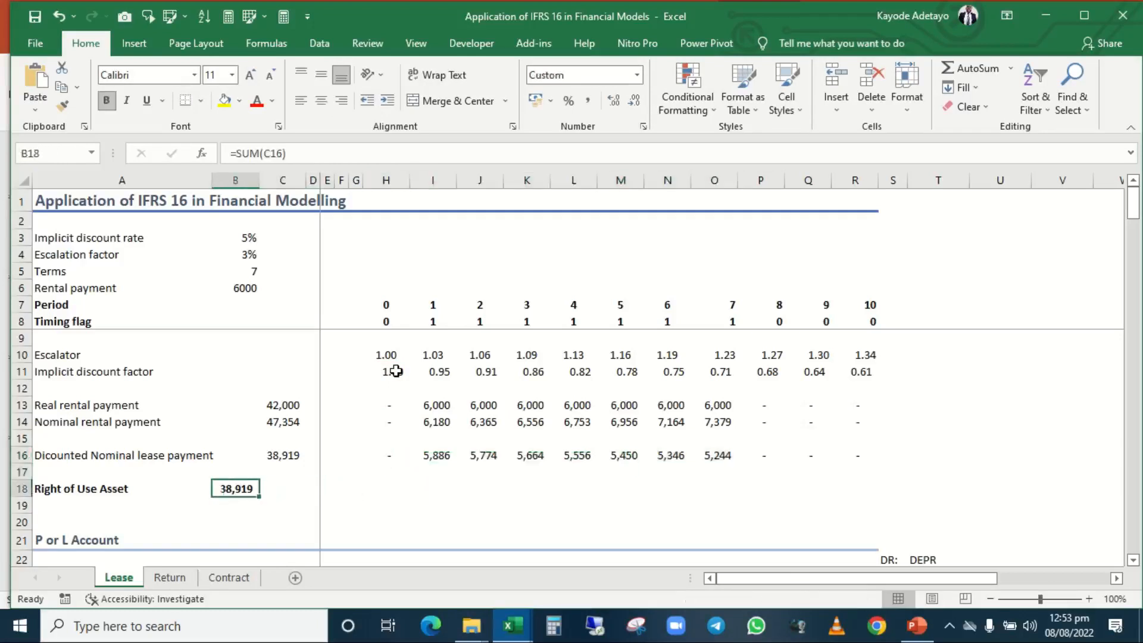
Inspect the Right of Use Asset formula in B18 and its reference to the discounted lease payment total in C16.
{"action": "key", "text": "Up"}
{"action": "key", "text": "Up"}
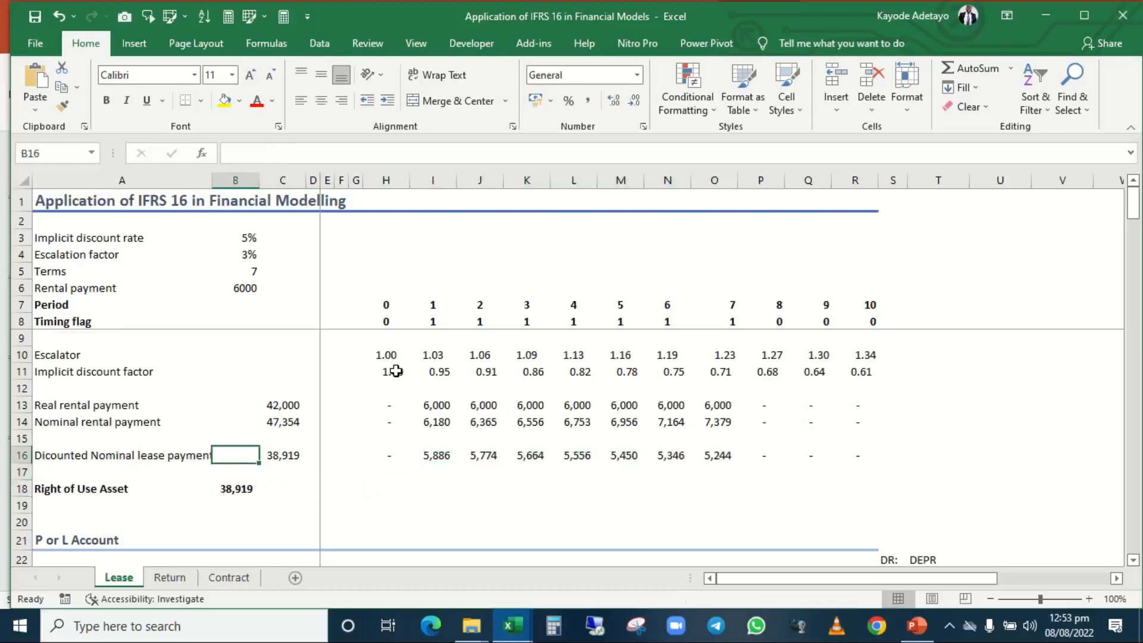
{"action": "key", "text": "Down"}
{"action": "key", "text": "Down"}
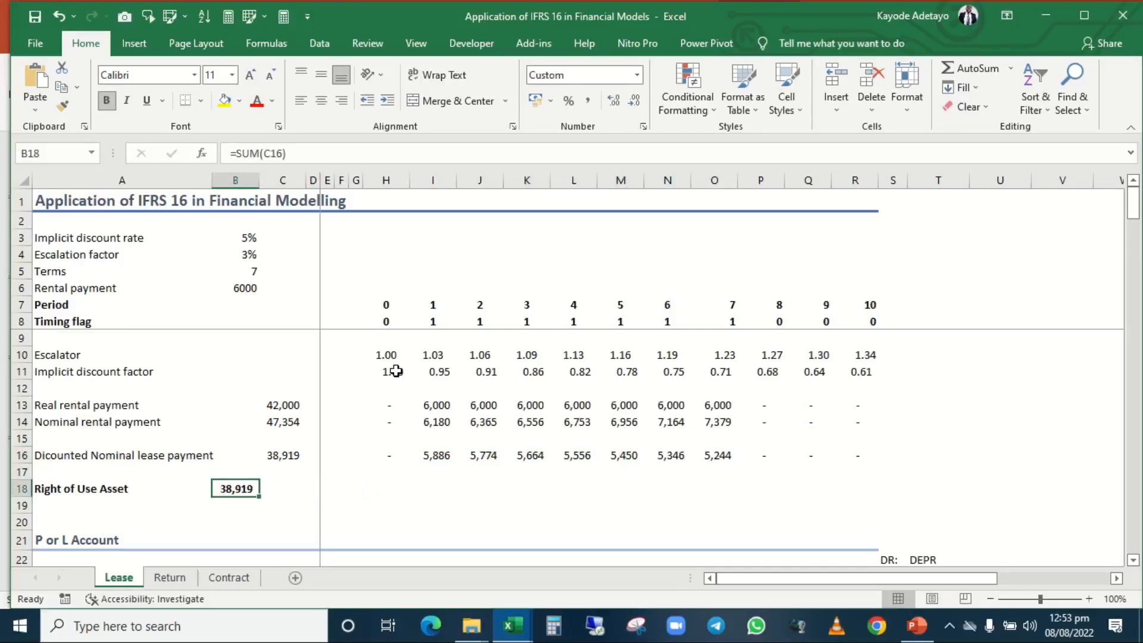
{"action": "key", "text": "F2"}
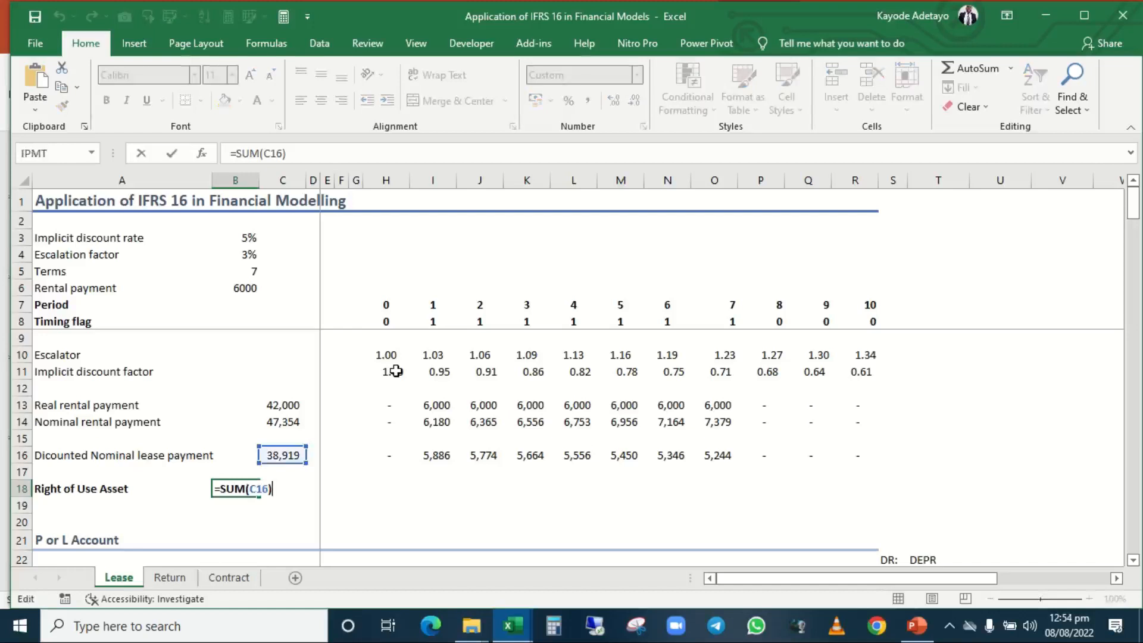
{"action": "key", "text": "Escape"}
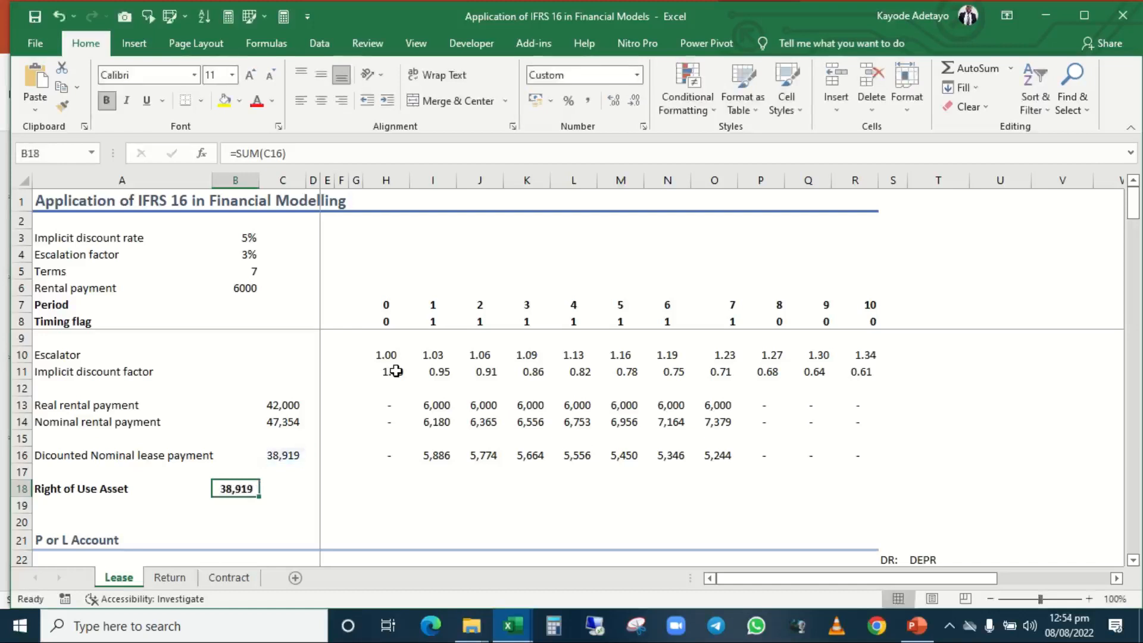
{"action": "key", "text": "Up"}
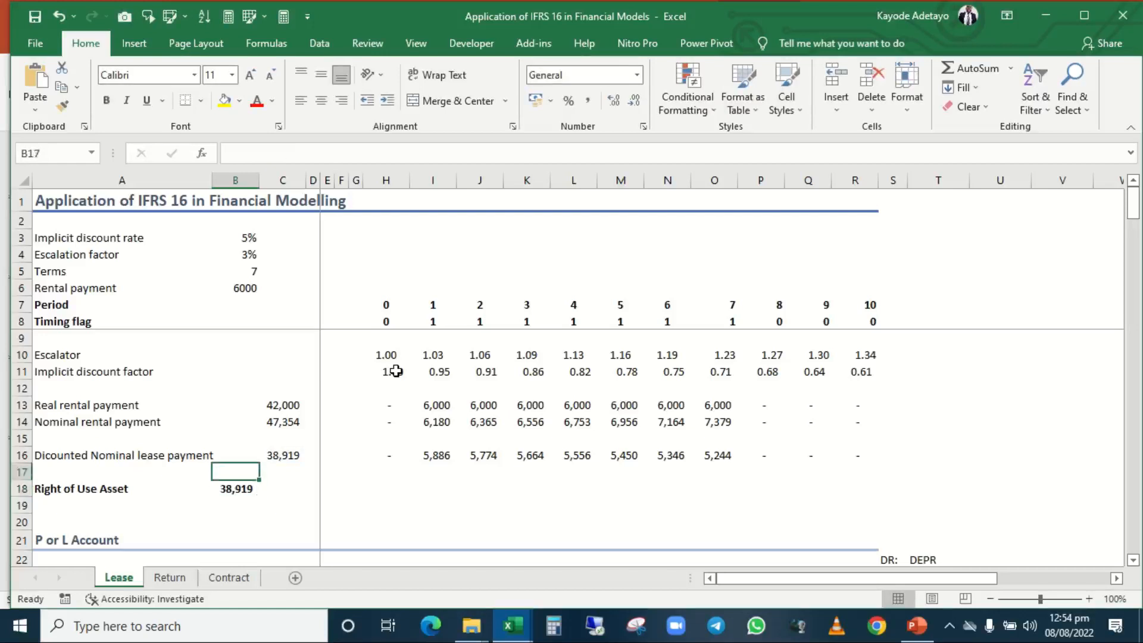
{"action": "key", "text": "Left"}
{"action": "key", "text": "Down"}
{"action": "key", "text": "Right"}
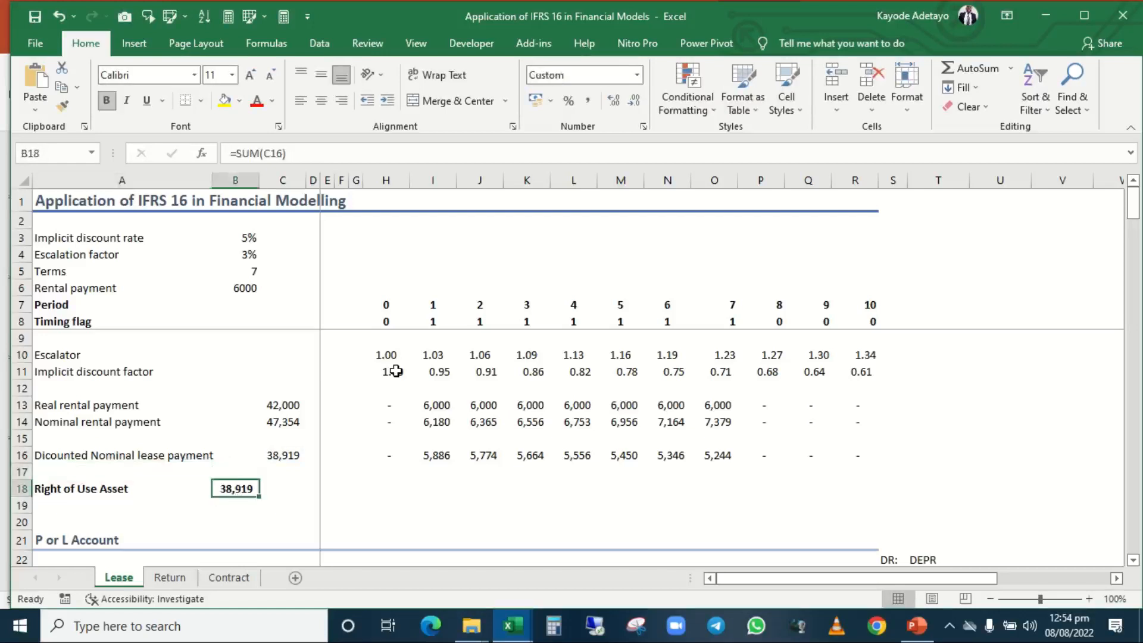
Move down to the P or L Account section and stop on the Depreciation row at B23.
{"action": "key", "text": "Down"}
{"action": "key", "text": "Up"}
{"action": "key", "text": "Down"}
{"action": "key", "text": "Down"}
{"action": "key", "text": "Down"}
{"action": "key", "text": "Down"}
{"action": "key", "text": "Down"}
{"action": "key", "text": "Down"}
{"action": "key", "text": "Down"}
{"action": "key", "text": "Down"}
{"action": "key", "text": "Down"}
{"action": "key", "text": "Down"}
{"action": "key", "text": "Down"}
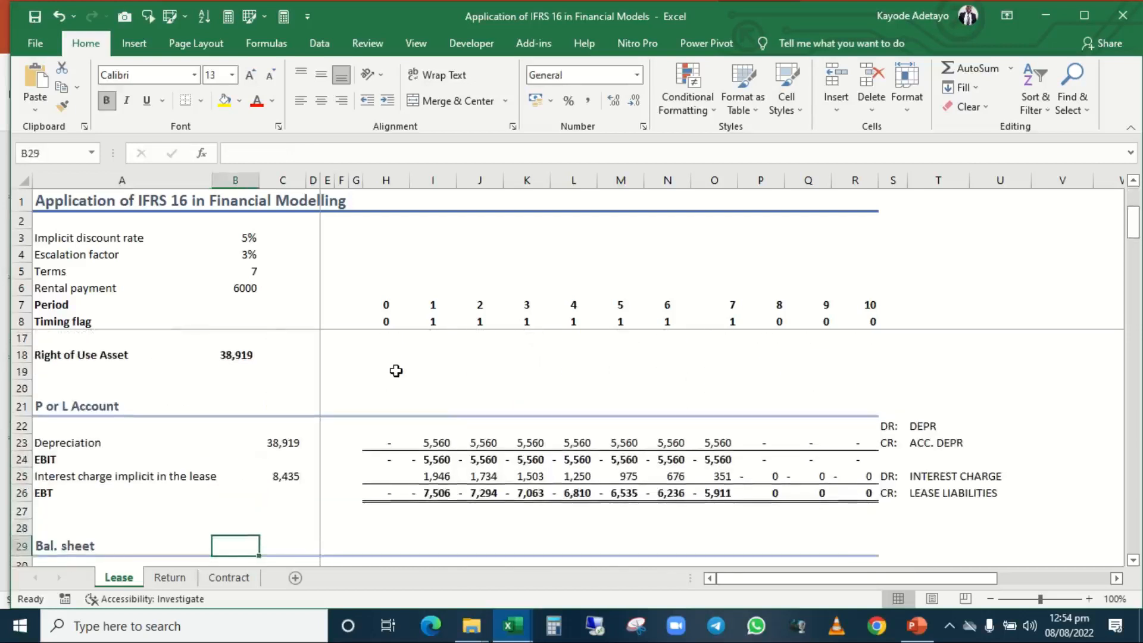
{"action": "key", "text": "Up"}
{"action": "key", "text": "Up"}
{"action": "key", "text": "Up"}
{"action": "key", "text": "Up"}
{"action": "key", "text": "Up"}
{"action": "key", "text": "Up"}
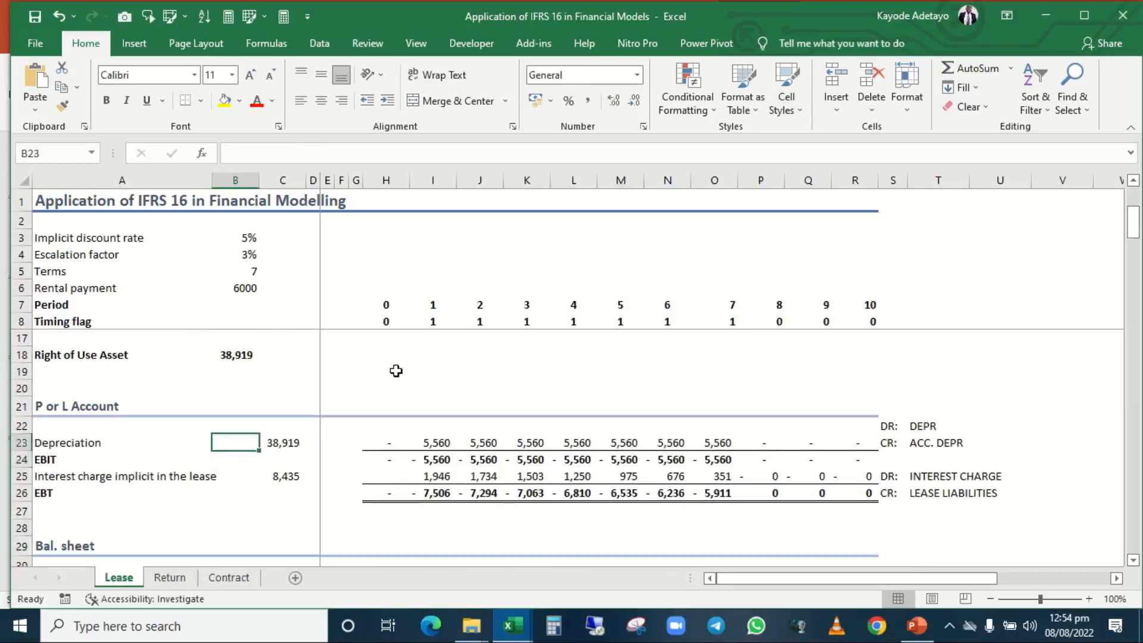
Review the Depreciation, EBIT and Interest charge rows of the P or L Account, moving along column B.
{"action": "key", "text": "Down"}
{"action": "key", "text": "Down"}
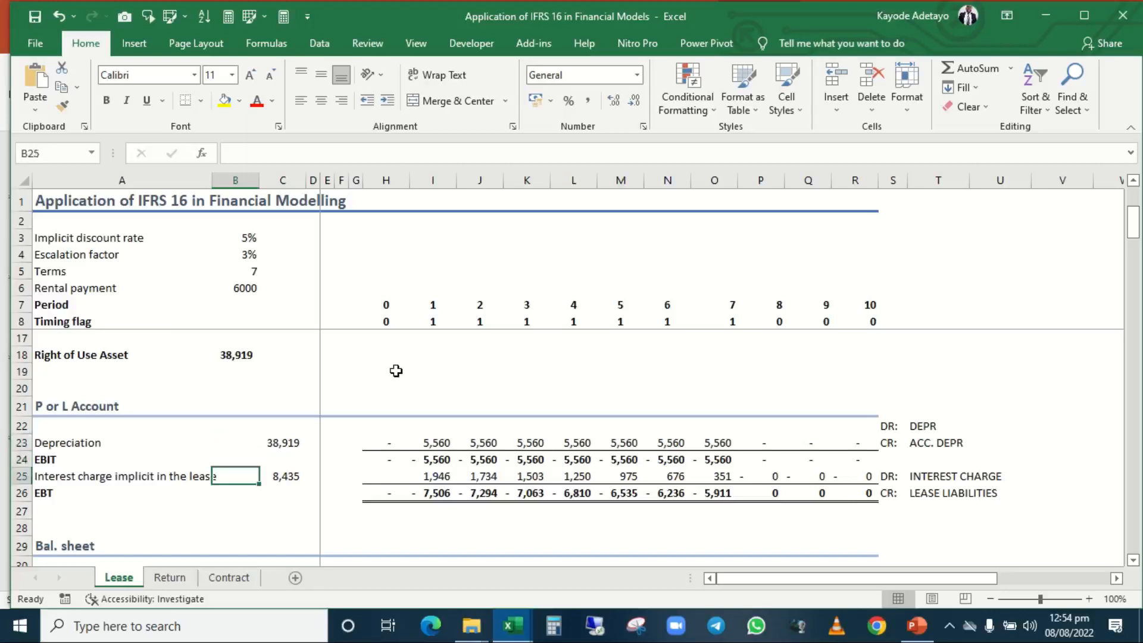
{"action": "key", "text": "Up"}
{"action": "key", "text": "Up"}
{"action": "key", "text": "Down"}
{"action": "key", "text": "Down"}
{"action": "key", "text": "Down"}
{"action": "key", "text": "Down"}
{"action": "key", "text": "Down"}
{"action": "key", "text": "Down"}
{"action": "key", "text": "Down"}
{"action": "key", "text": "Down"}
{"action": "key", "text": "Down"}
{"action": "key", "text": "Down"}
{"action": "key", "text": "Down"}
{"action": "key", "text": "Down"}
{"action": "key", "text": "Down"}
{"action": "key", "text": "Down"}
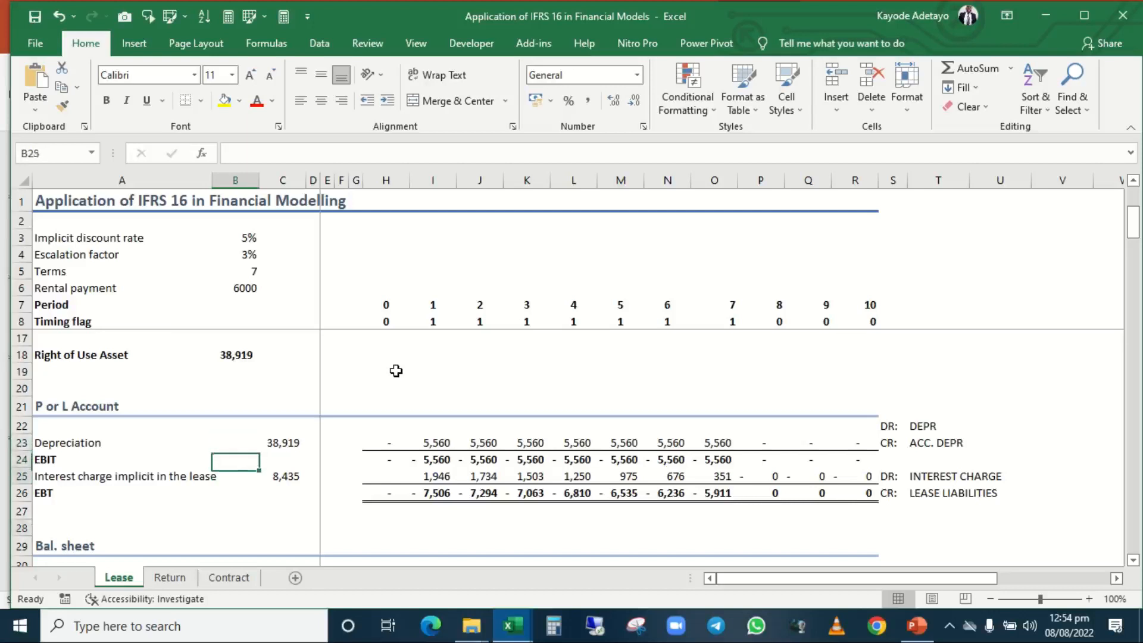
{"action": "key", "text": "Up"}
{"action": "key", "text": "Up"}
{"action": "key", "text": "Up"}
{"action": "key", "text": "Up"}
{"action": "key", "text": "Up"}
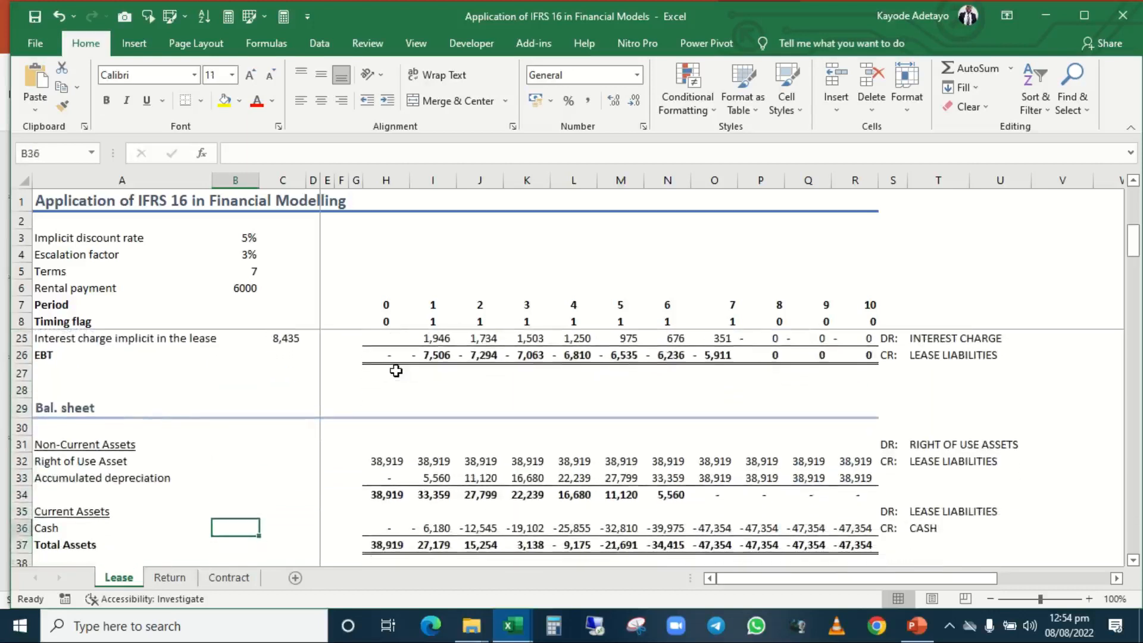
Go to the period 0 Right of Use Asset value in H32 under Non-Current Assets.
{"action": "key", "text": "Right"}
{"action": "key", "text": "Right"}
{"action": "key", "text": "Right"}
{"action": "key", "text": "Right"}
{"action": "key", "text": "Right"}
{"action": "key", "text": "Right"}
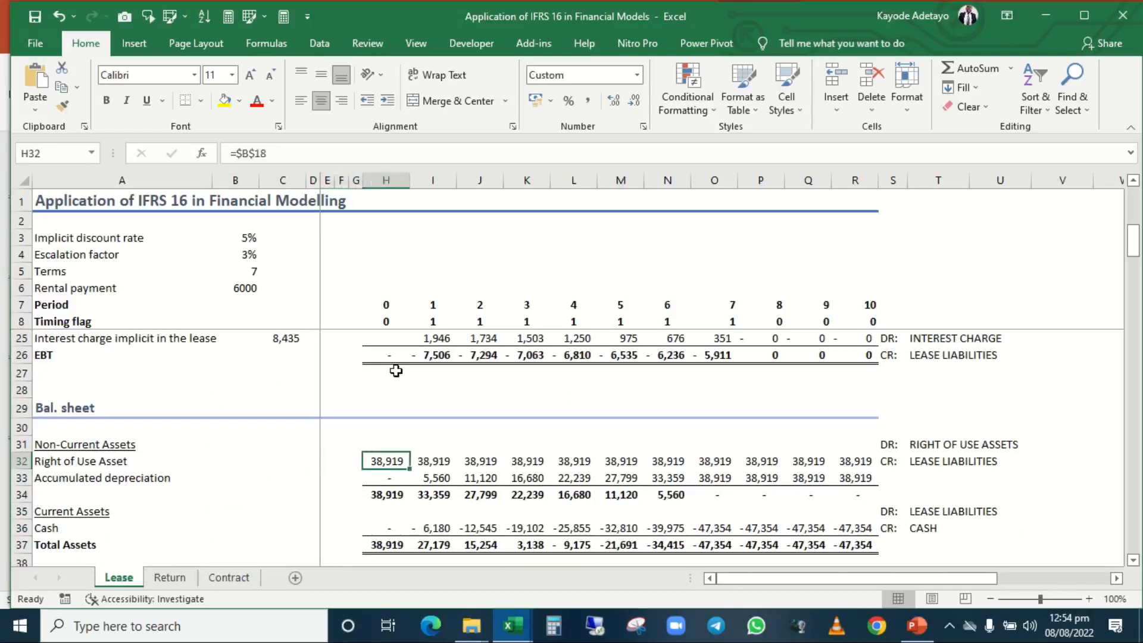
Point out the initial recognition entry, debiting Right of Use Assets in T31 and crediting Lease Liabilities in T32.
{"action": "left_click", "coordinate": [956, 445]}
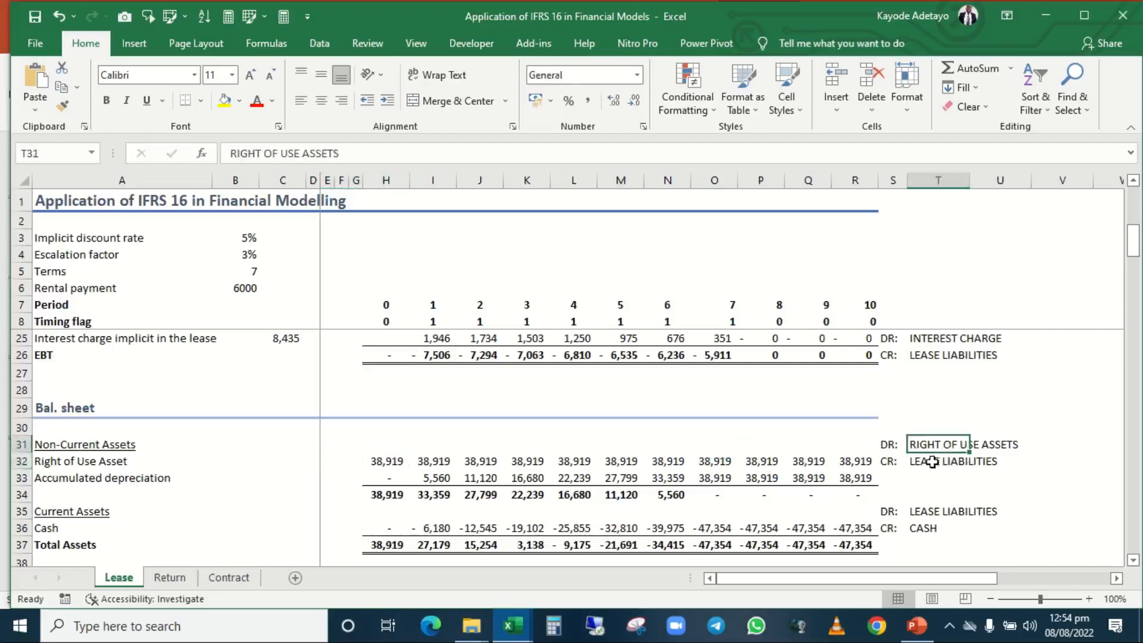
{"action": "left_click", "coordinate": [934, 463]}
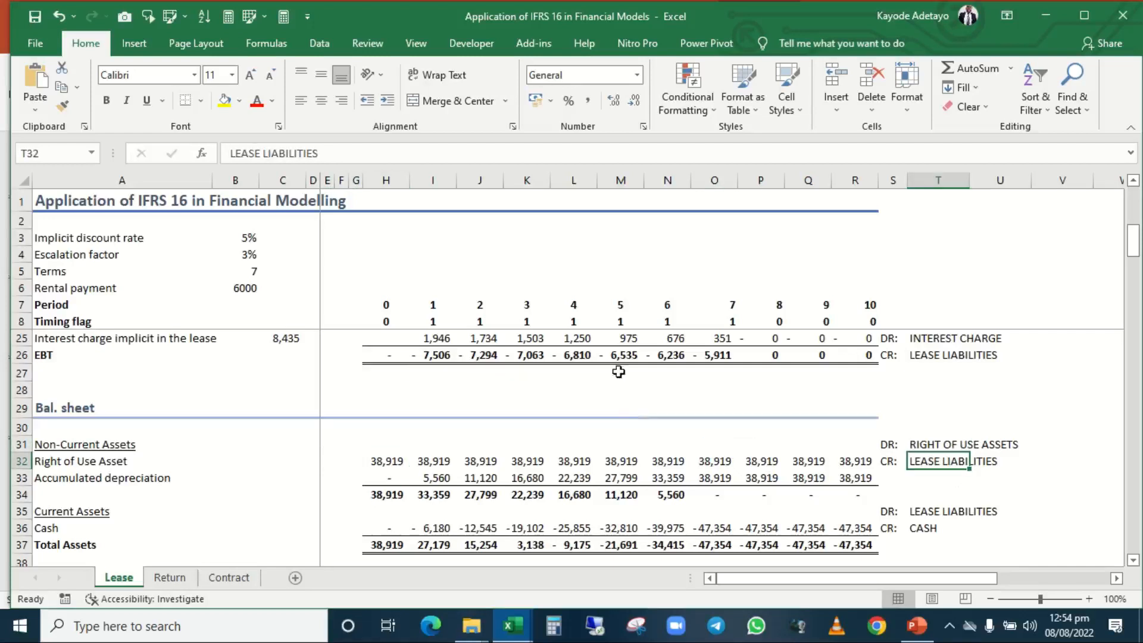
{"action": "scroll", "coordinate": [398, 395], "scroll_direction": "up", "scroll_amount": 1}
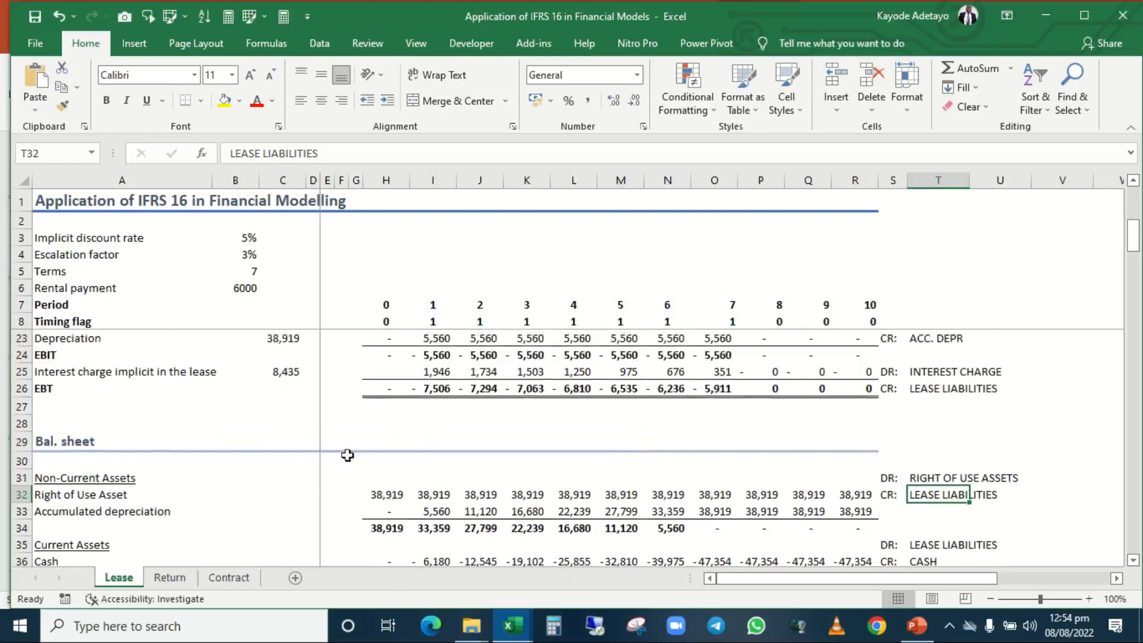
Compare the period 0 Right of Use Asset in H32 with the period 0 Lease liabilities in H40.
{"action": "left_click", "coordinate": [381, 498]}
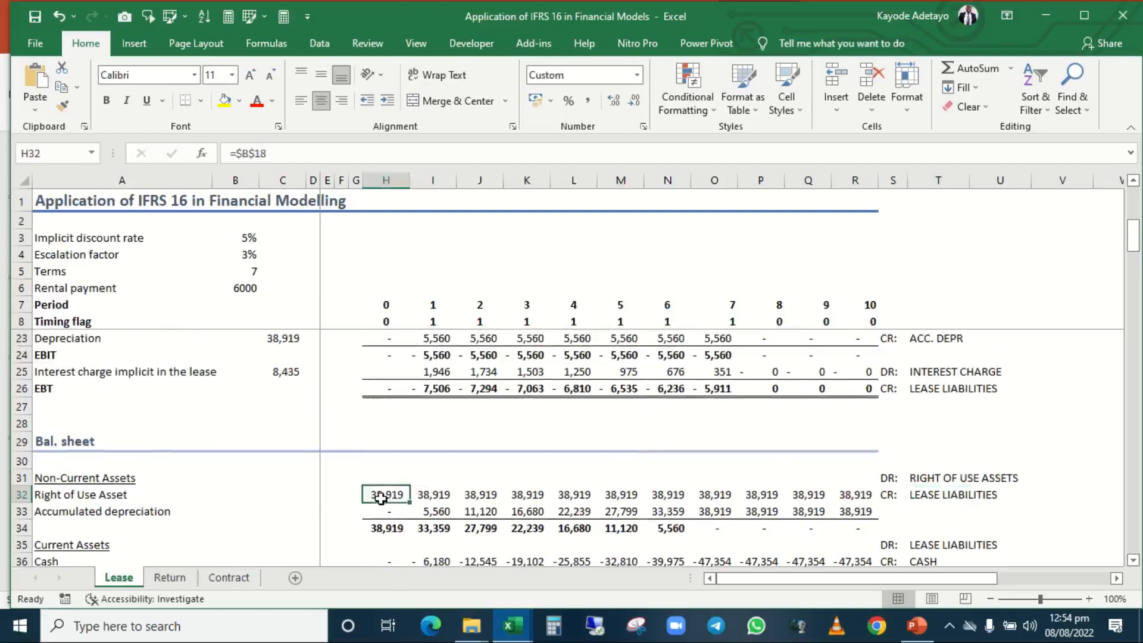
{"action": "scroll", "coordinate": [381, 497], "scroll_direction": "down", "scroll_amount": 2}
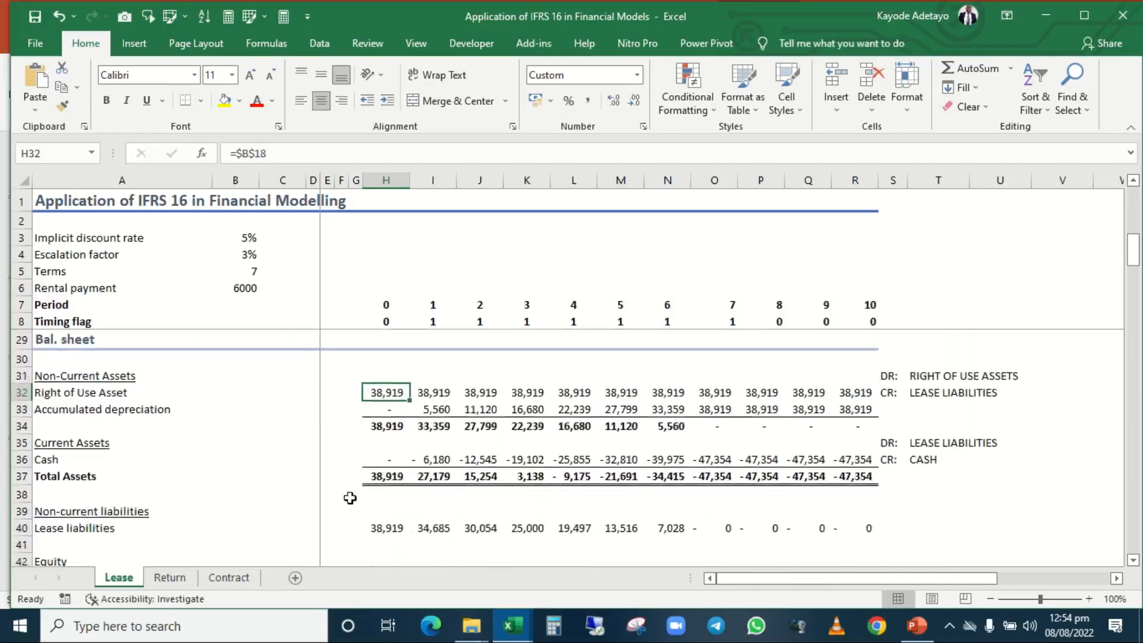
{"action": "left_click", "coordinate": [384, 530]}
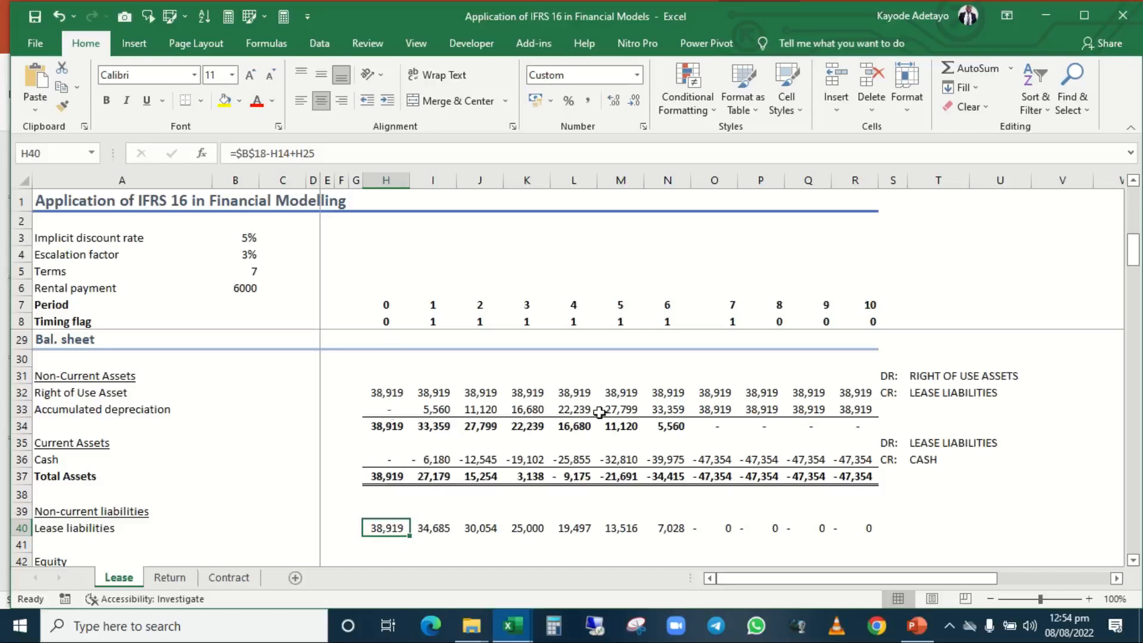
Point out the lease payment entry, debiting Lease Liabilities in T35 and crediting Cash in T36, relating it to T32.
{"action": "scroll", "coordinate": [599, 411], "scroll_direction": "up", "scroll_amount": 2}
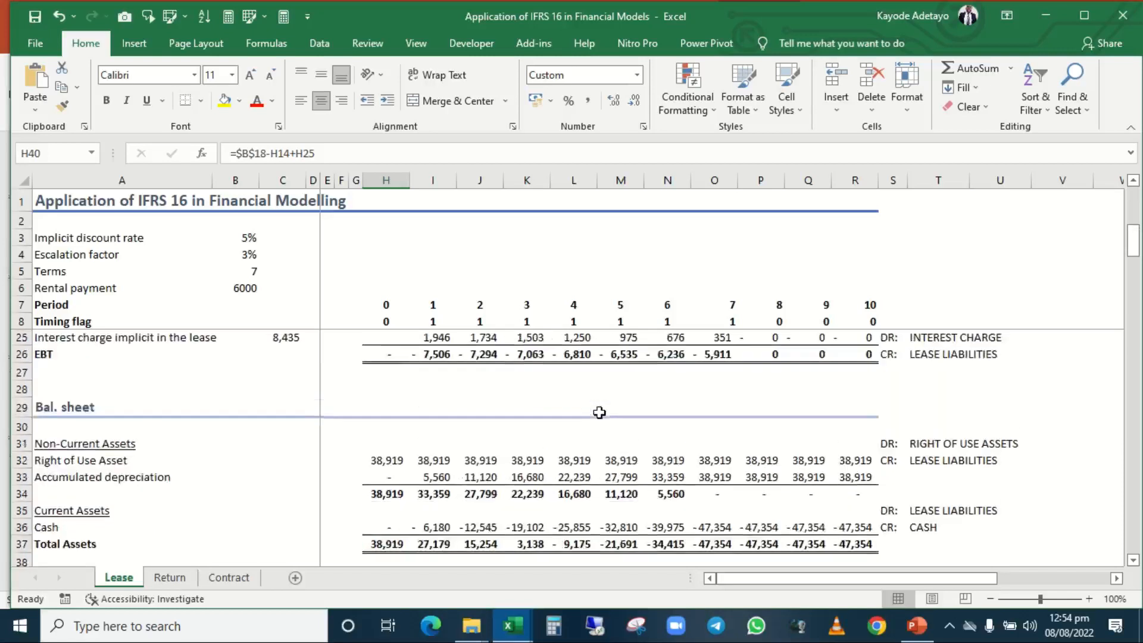
{"action": "left_click", "coordinate": [903, 513]}
{"action": "left_click", "coordinate": [935, 513]}
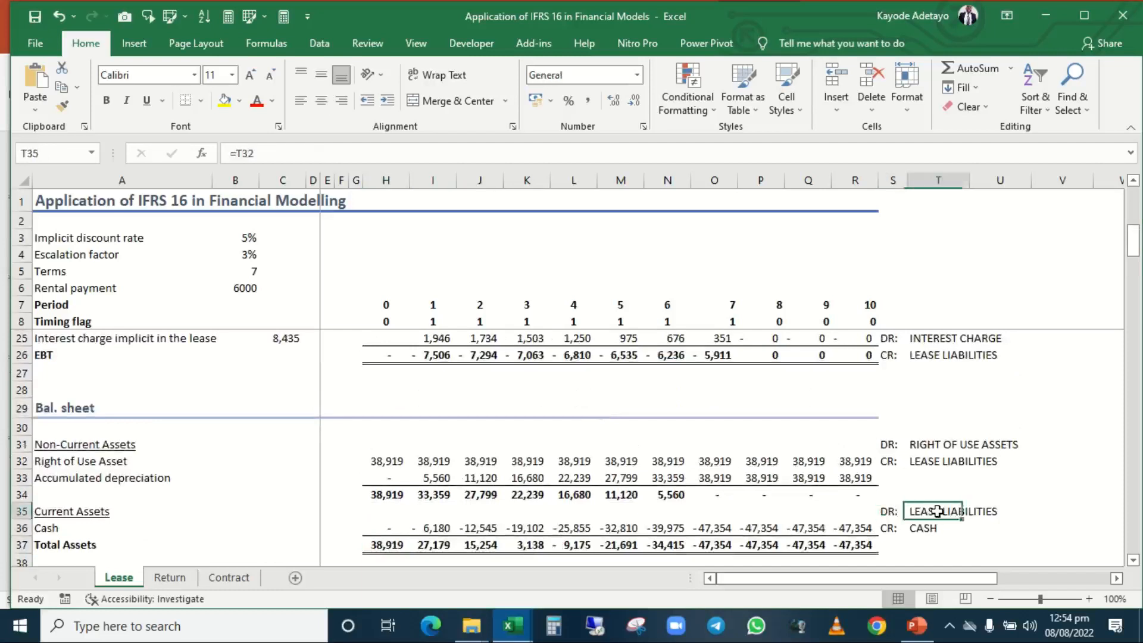
{"action": "left_click", "coordinate": [933, 465]}
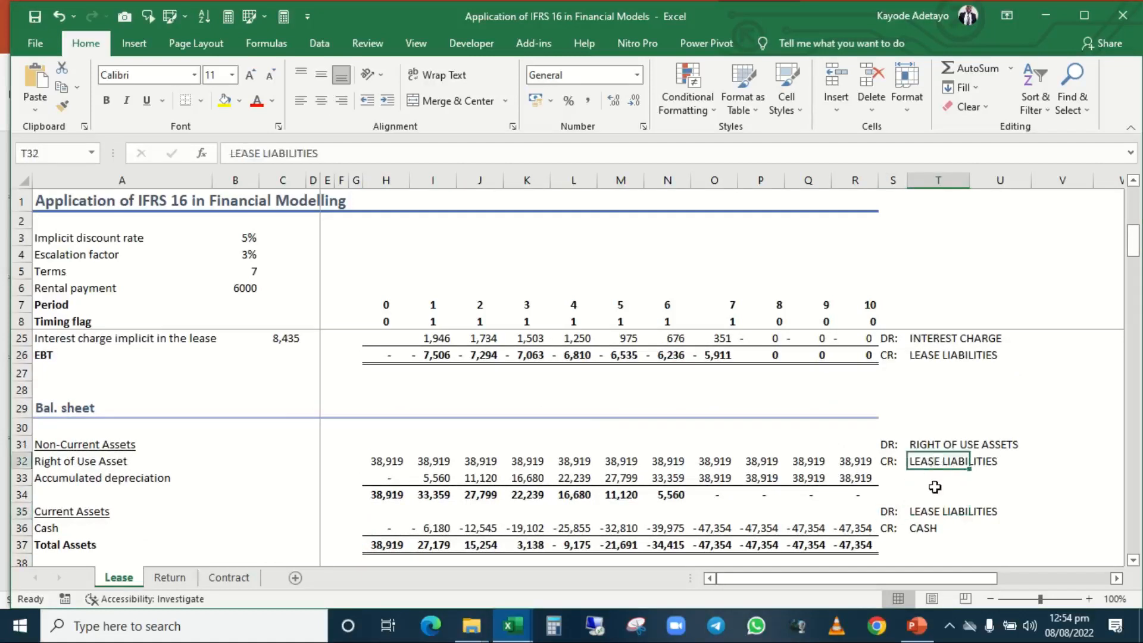
{"action": "left_click", "coordinate": [930, 516]}
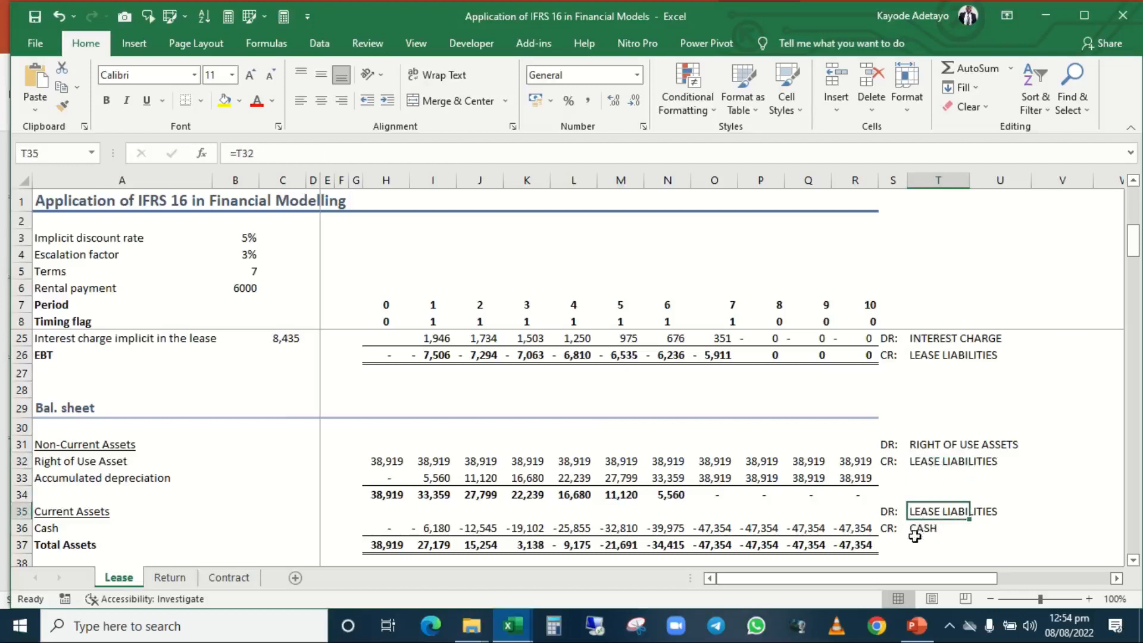
{"action": "left_click", "coordinate": [916, 542]}
{"action": "left_click", "coordinate": [919, 527]}
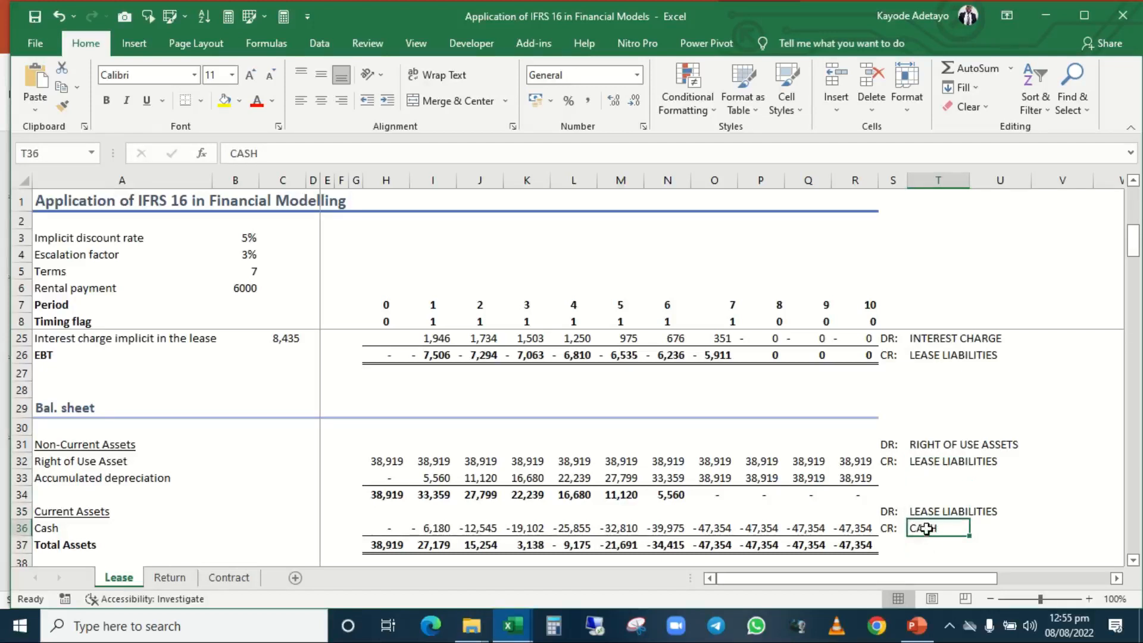
Inspect the period 1 Cash formula in I36 and trace it to the Nominal rental payment in row 14.
{"action": "left_click", "coordinate": [384, 527]}
{"action": "left_click", "coordinate": [435, 528]}
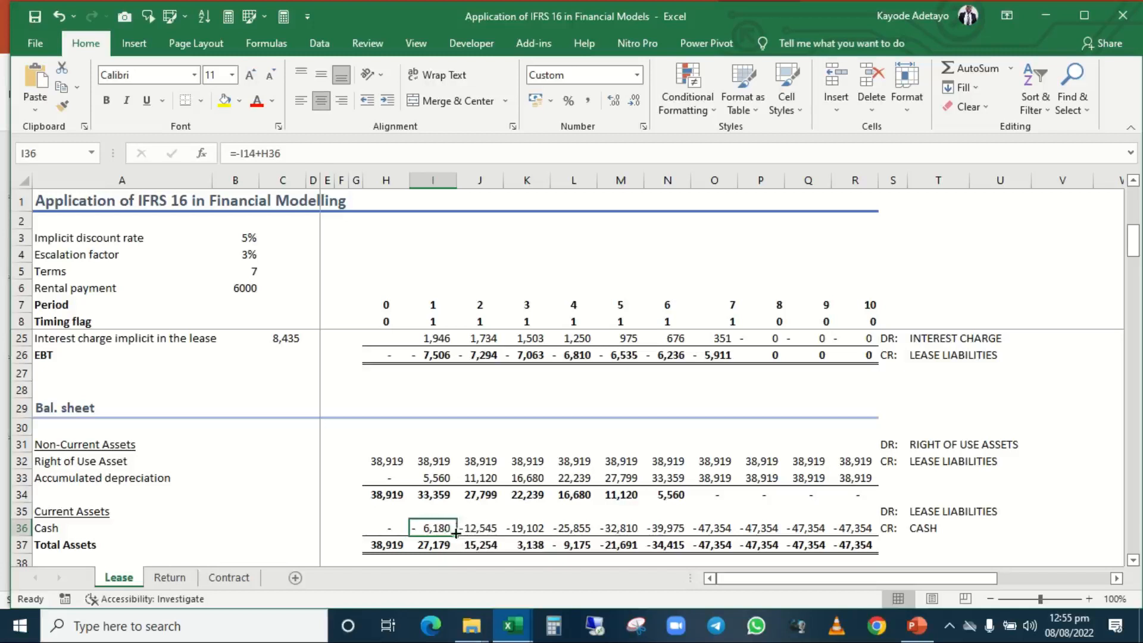
{"action": "scroll", "coordinate": [456, 533], "scroll_direction": "up", "scroll_amount": 4}
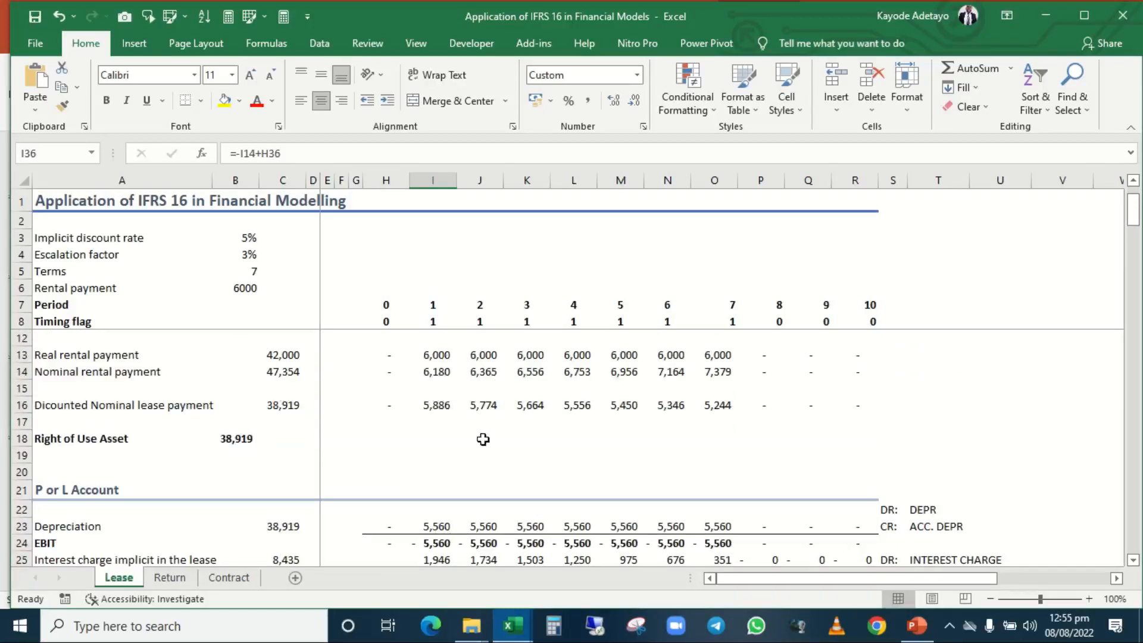
{"action": "scroll", "coordinate": [483, 439], "scroll_direction": "down", "scroll_amount": 5}
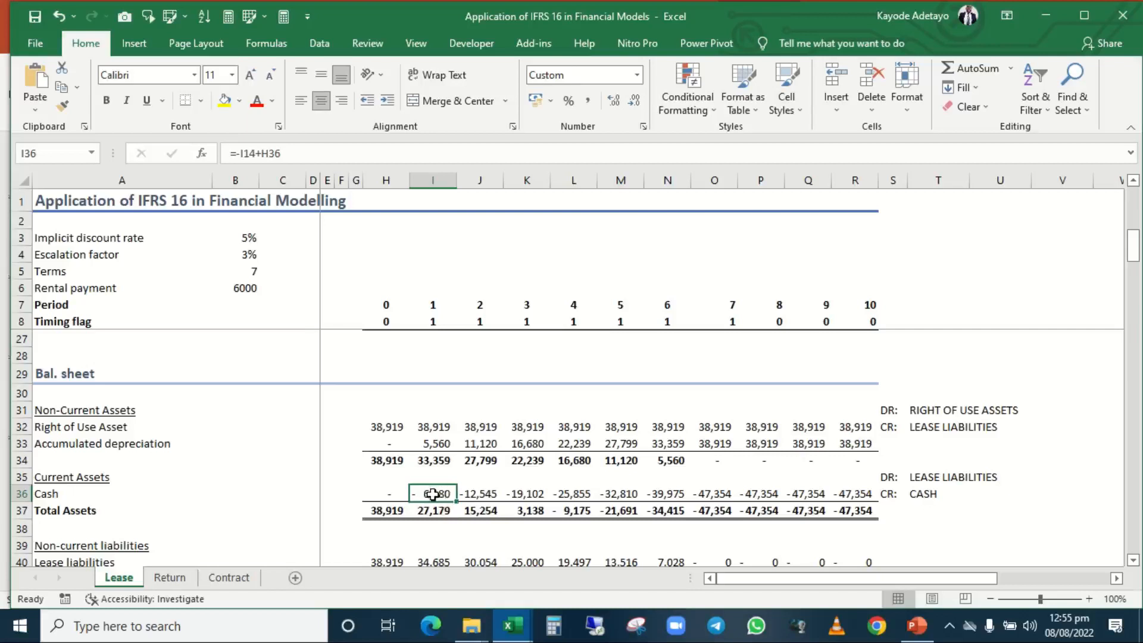
{"action": "scroll", "coordinate": [433, 495], "scroll_direction": "down", "scroll_amount": 3}
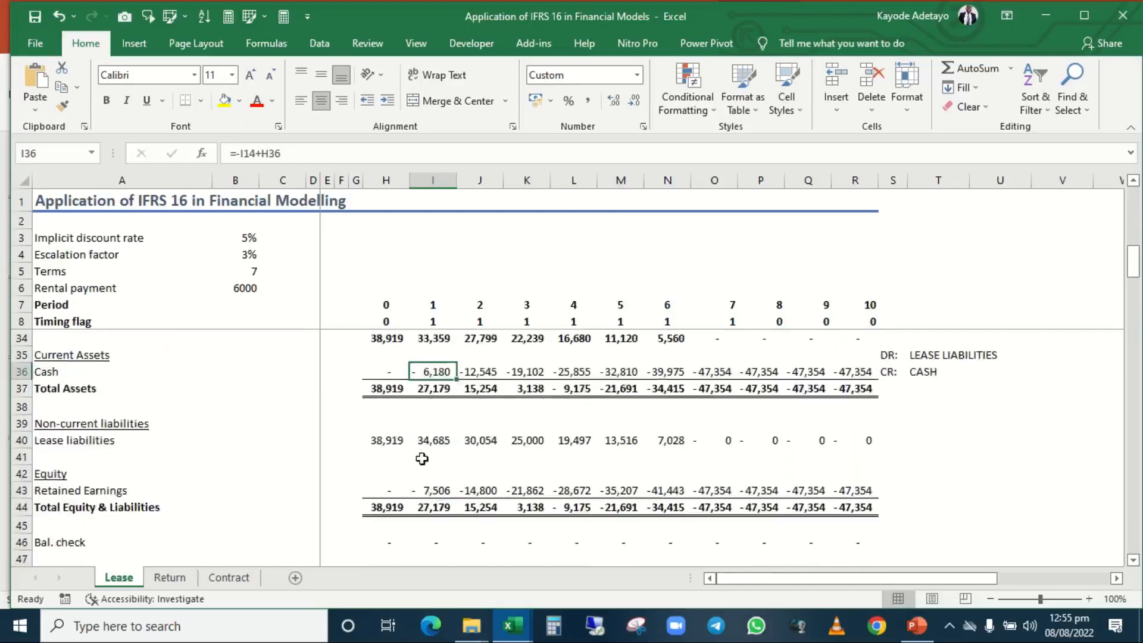
Inspect the period 1 Lease liabilities formula in I40 and trace its reference to the nominal rental payment in I14.
{"action": "left_click", "coordinate": [432, 444]}
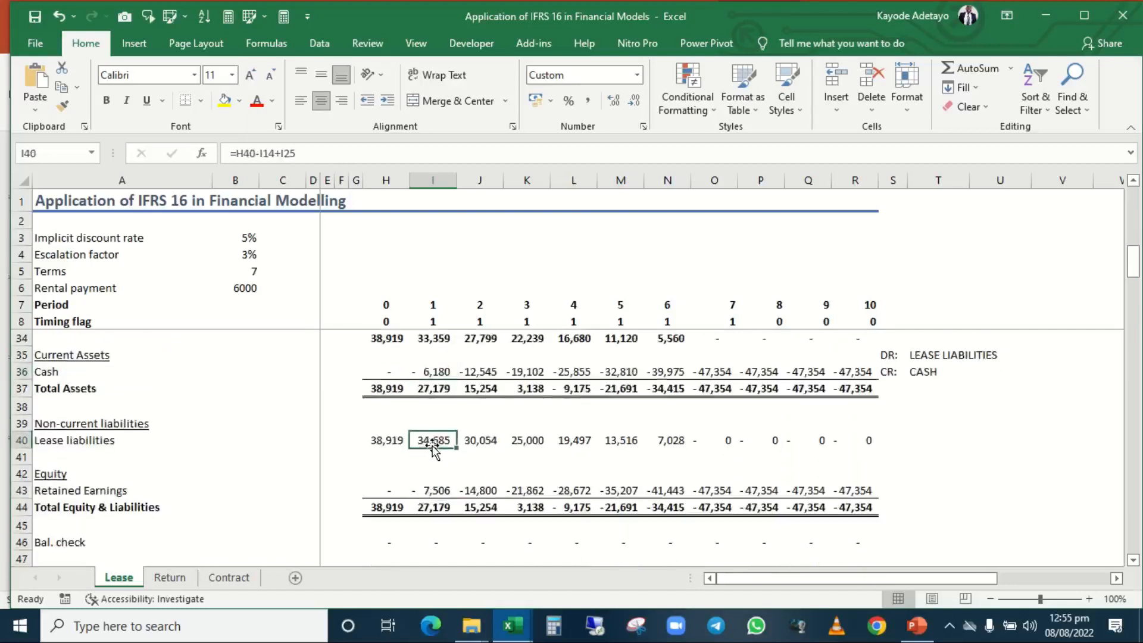
{"action": "double_click", "coordinate": [433, 451]}
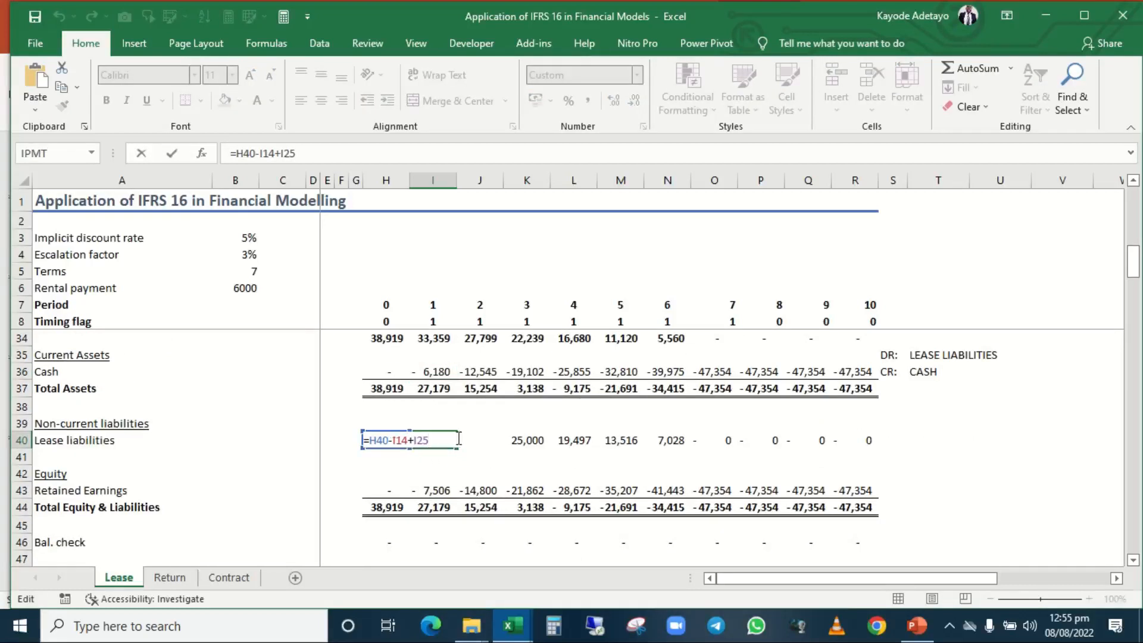
{"action": "scroll", "coordinate": [457, 438], "scroll_direction": "up", "scroll_amount": 3}
{"action": "scroll", "coordinate": [457, 437], "scroll_direction": "up", "scroll_amount": 5}
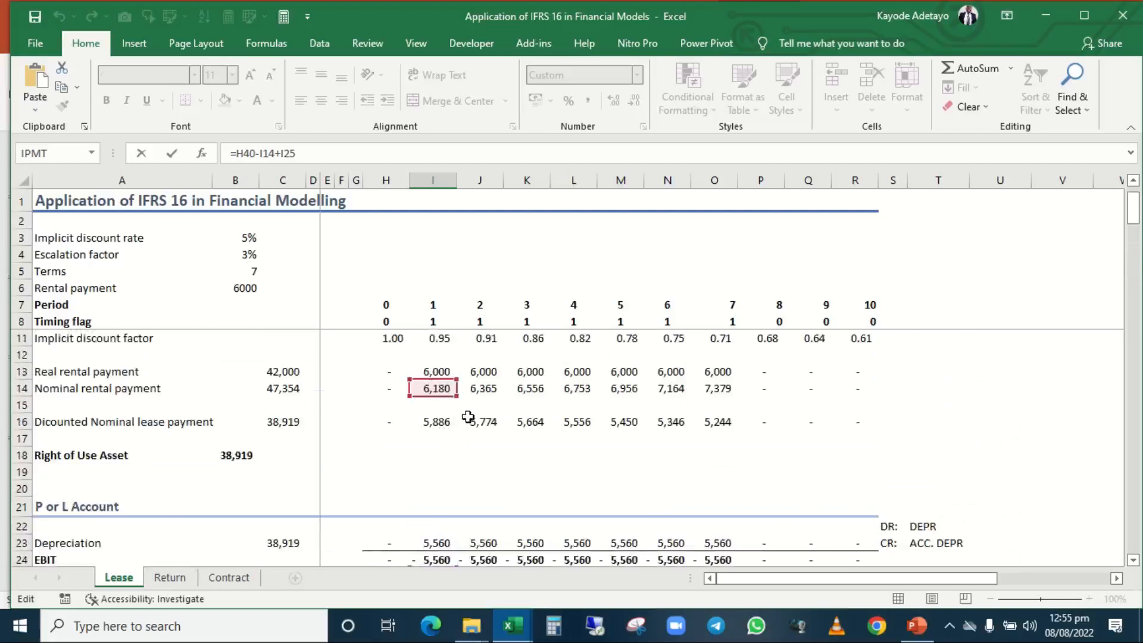
{"action": "scroll", "coordinate": [468, 417], "scroll_direction": "down", "scroll_amount": 2}
{"action": "scroll", "coordinate": [469, 417], "scroll_direction": "down", "scroll_amount": 4}
{"action": "scroll", "coordinate": [468, 417], "scroll_direction": "down", "scroll_amount": 2}
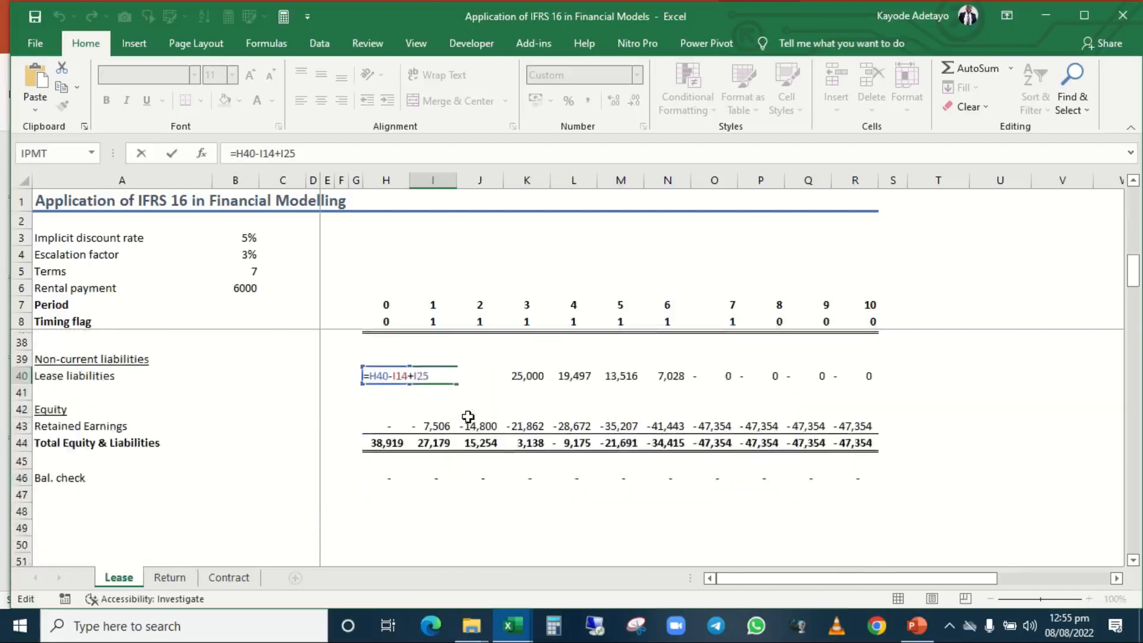
{"action": "key", "text": "ctrl+Return"}
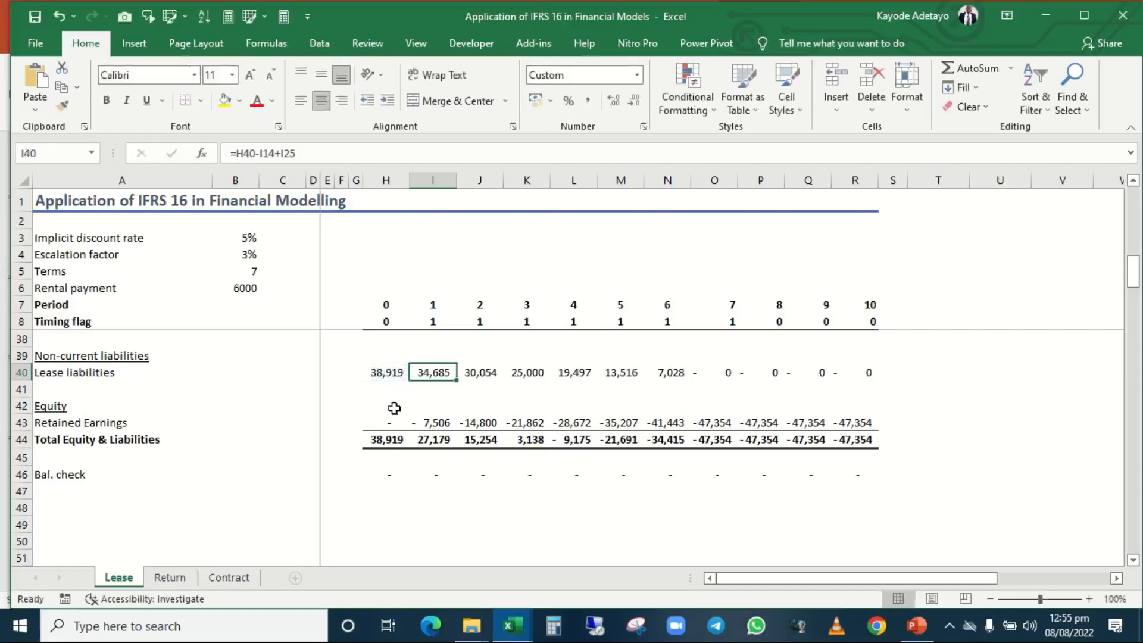
Step through the Lease liabilities balances for periods 0, 1 and 7 in H40, I40 and O40.
{"action": "left_click", "coordinate": [386, 371]}
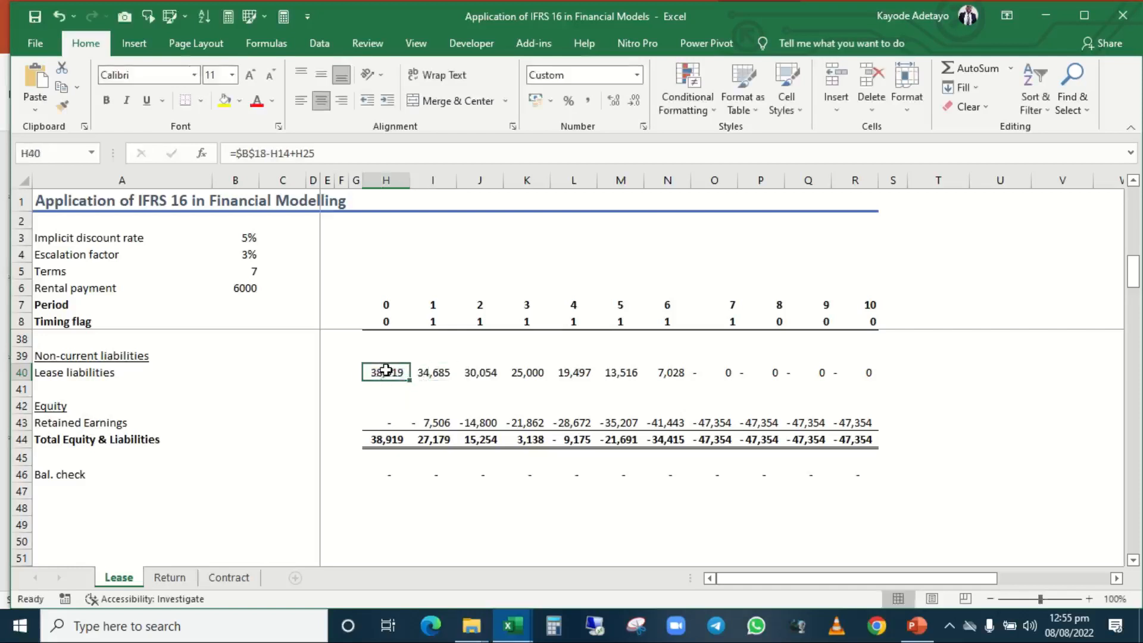
{"action": "left_click", "coordinate": [434, 372]}
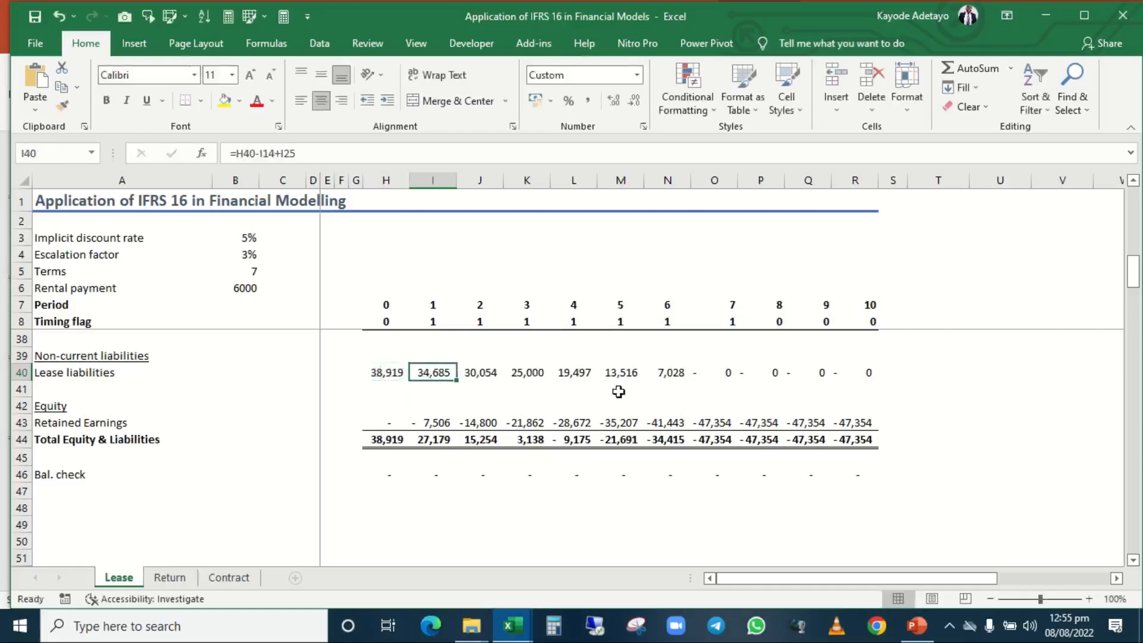
{"action": "left_click", "coordinate": [725, 378]}
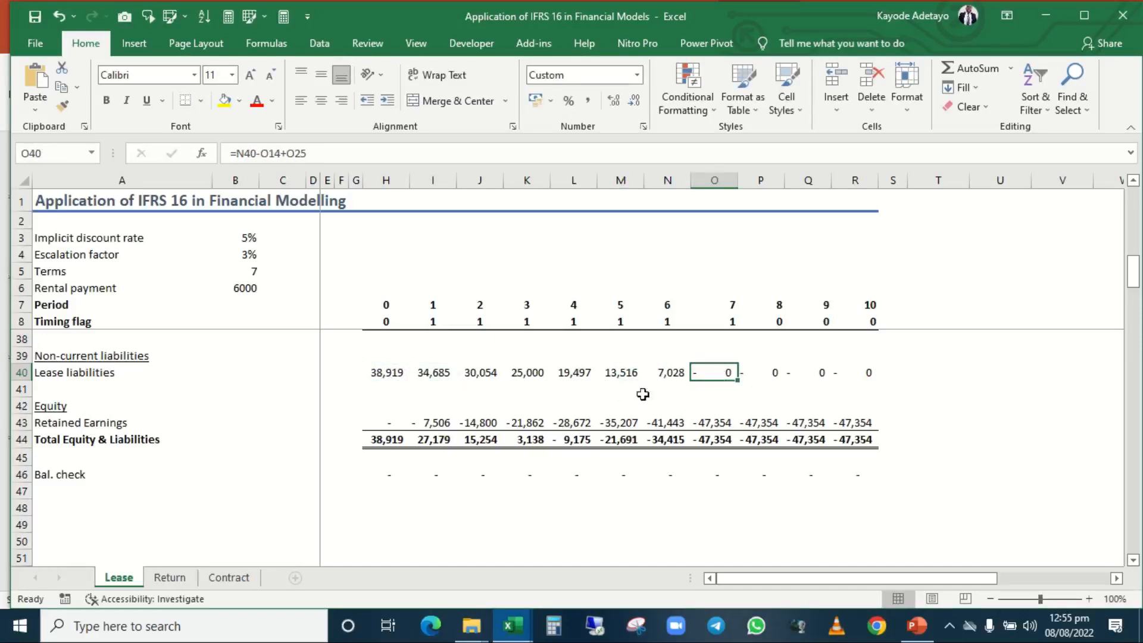
Point out the right of use asset debit in S31 and the depreciation debit and credit entries in S22 and S23.
{"action": "scroll", "coordinate": [593, 372], "scroll_direction": "up", "scroll_amount": 4}
{"action": "scroll", "coordinate": [594, 375], "scroll_direction": "up", "scroll_amount": 3}
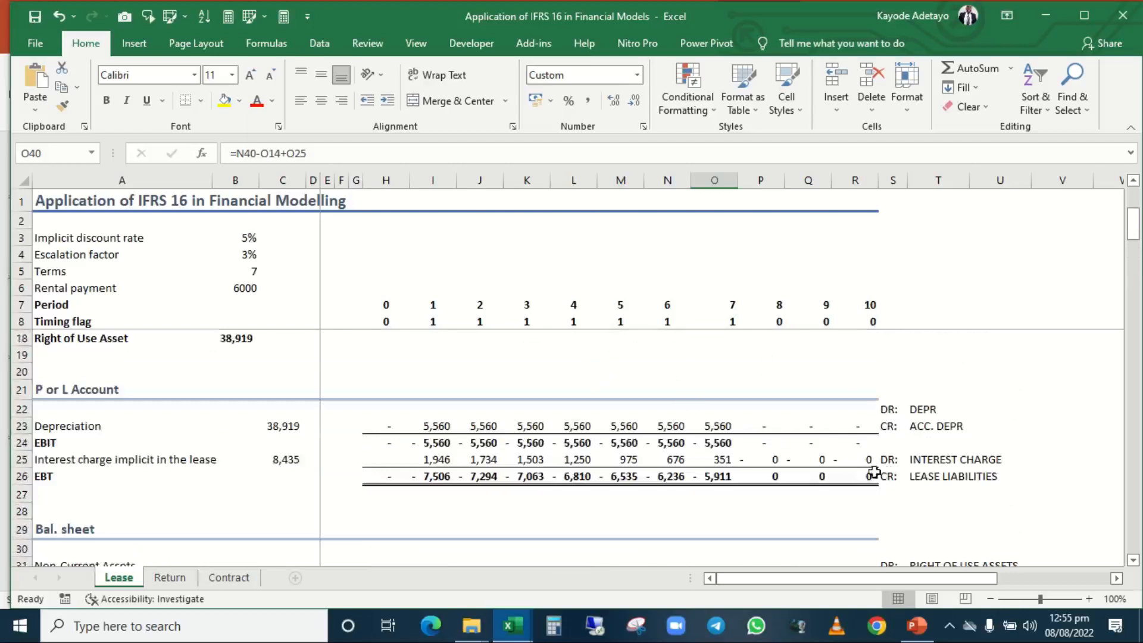
{"action": "left_click", "coordinate": [904, 507]}
{"action": "scroll", "coordinate": [893, 510], "scroll_direction": "down", "scroll_amount": 1}
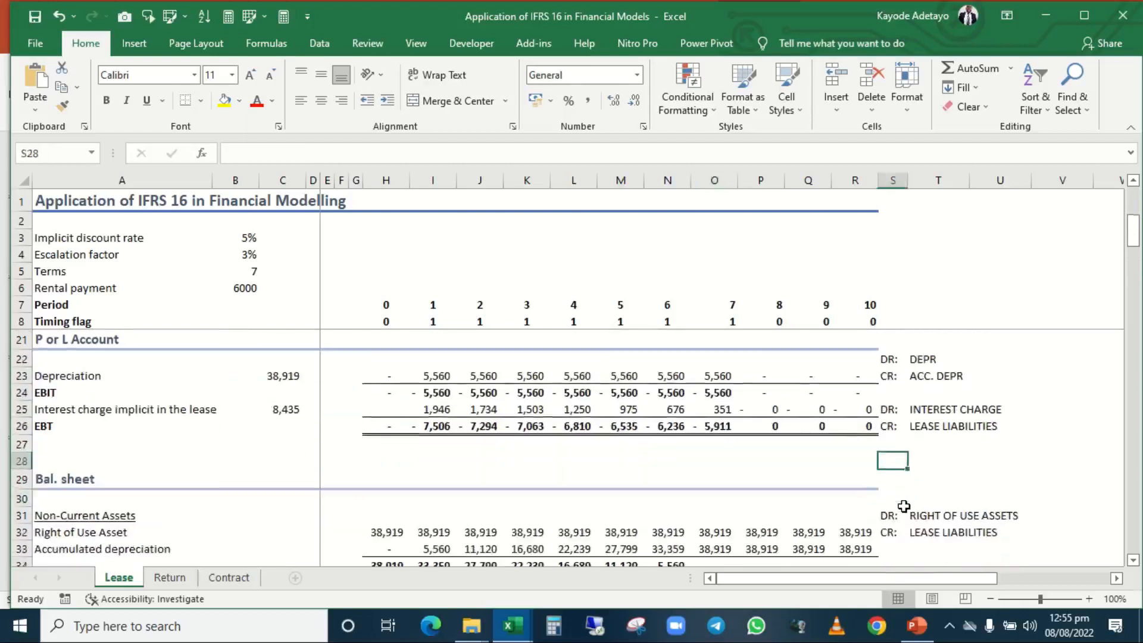
{"action": "left_click", "coordinate": [889, 517]}
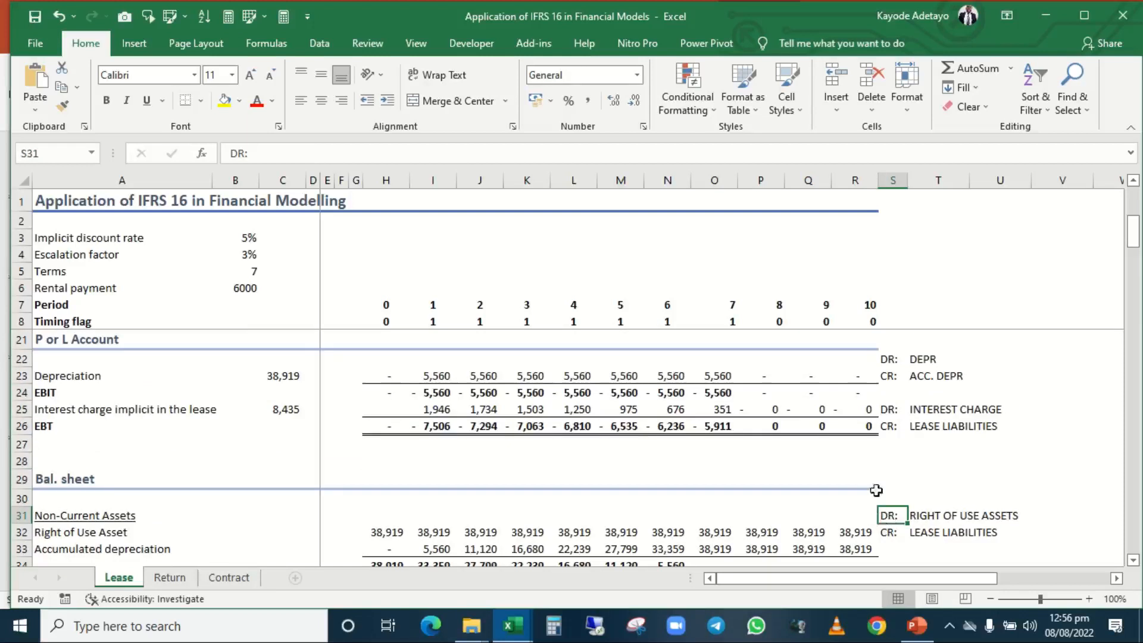
{"action": "left_click", "coordinate": [886, 358]}
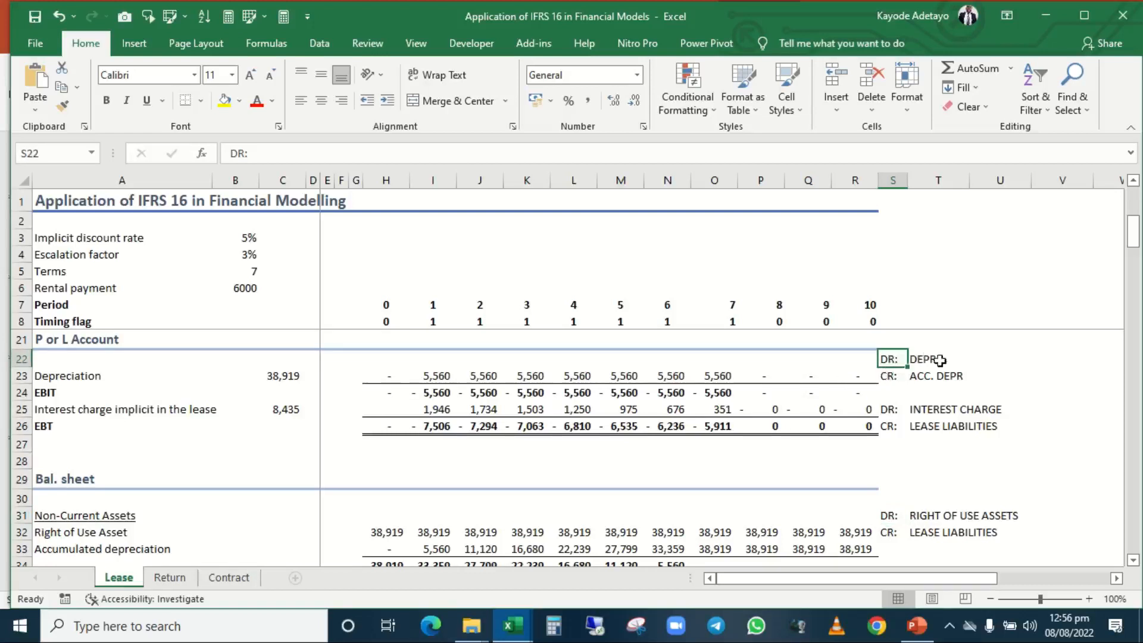
{"action": "left_click", "coordinate": [893, 376]}
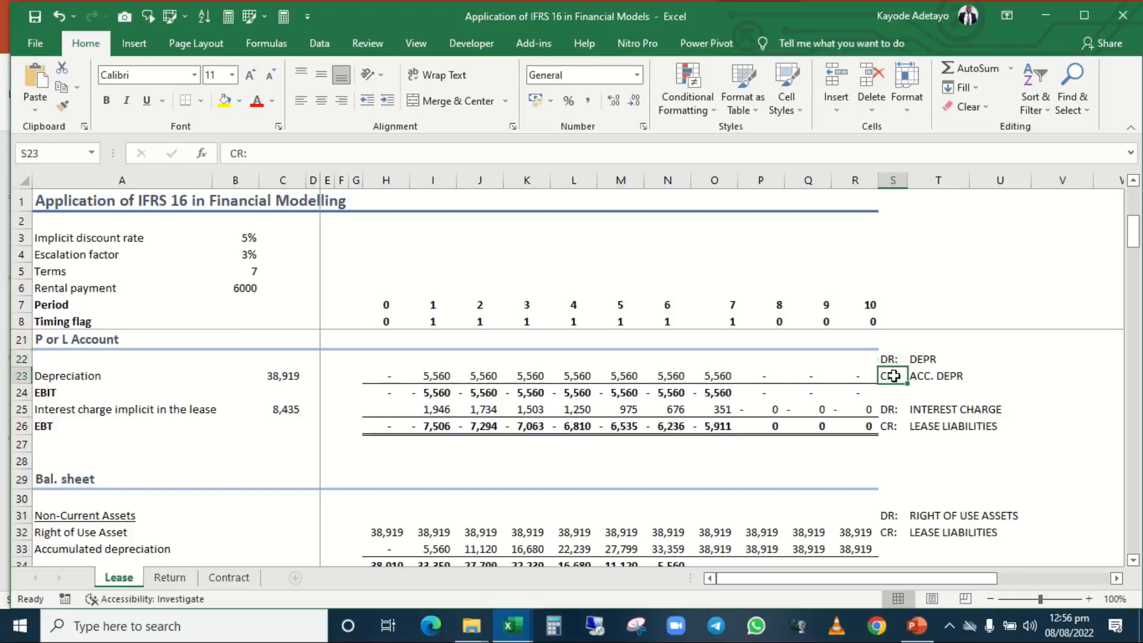
Inspect the period 1 Depreciation formula in I23 of the P or L Account.
{"action": "scroll", "coordinate": [603, 405], "scroll_direction": "up", "scroll_amount": 3}
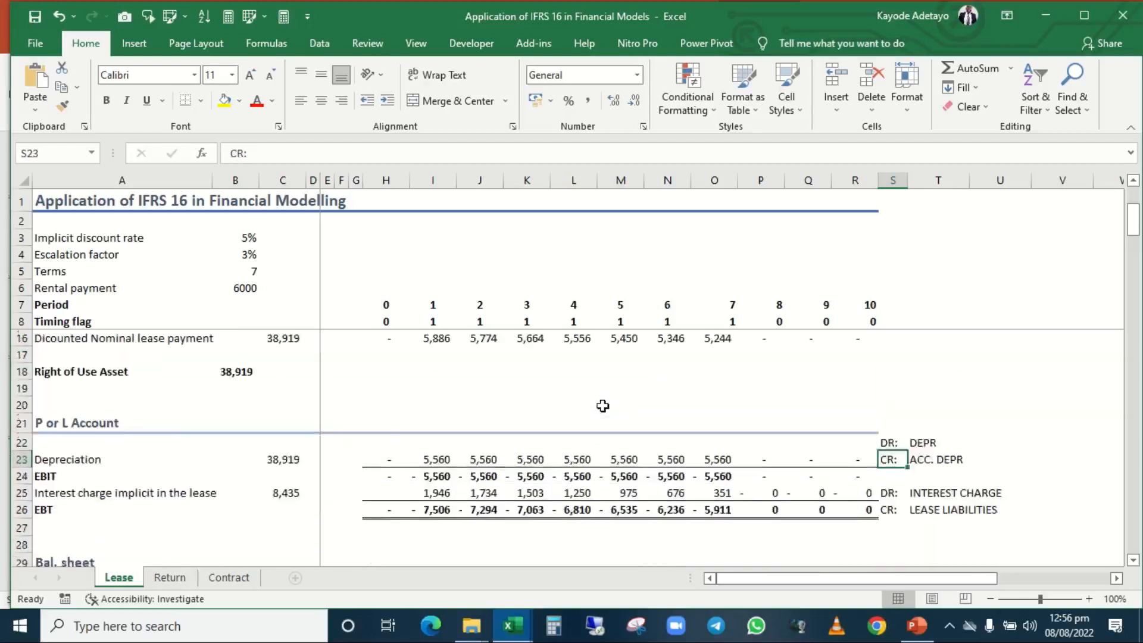
{"action": "scroll", "coordinate": [603, 406], "scroll_direction": "down", "scroll_amount": 2}
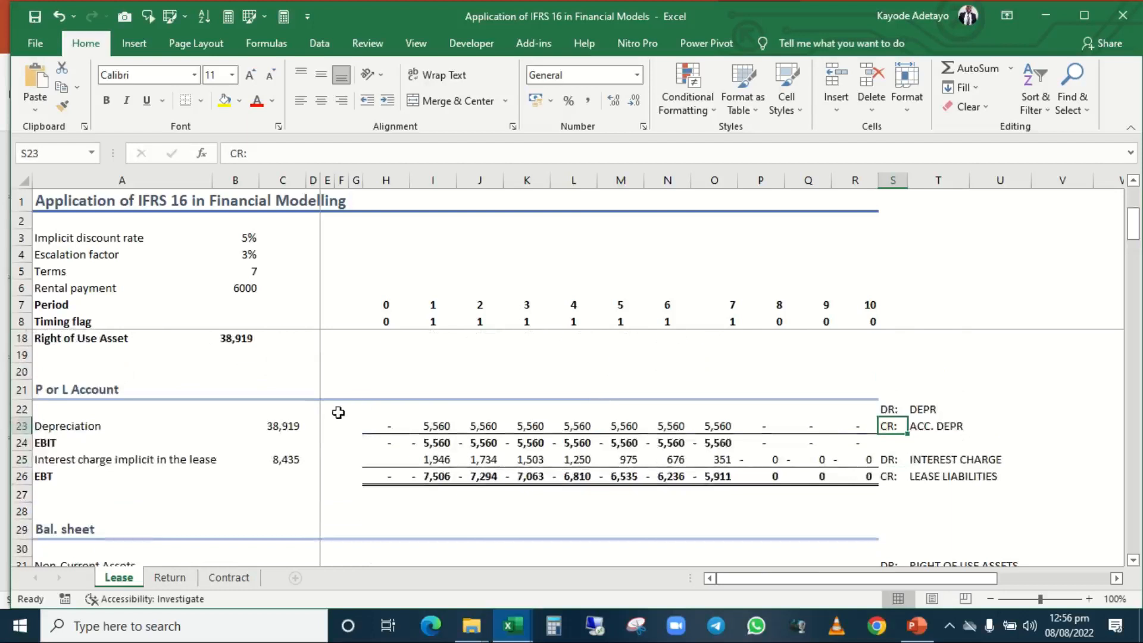
{"action": "left_click", "coordinate": [424, 429]}
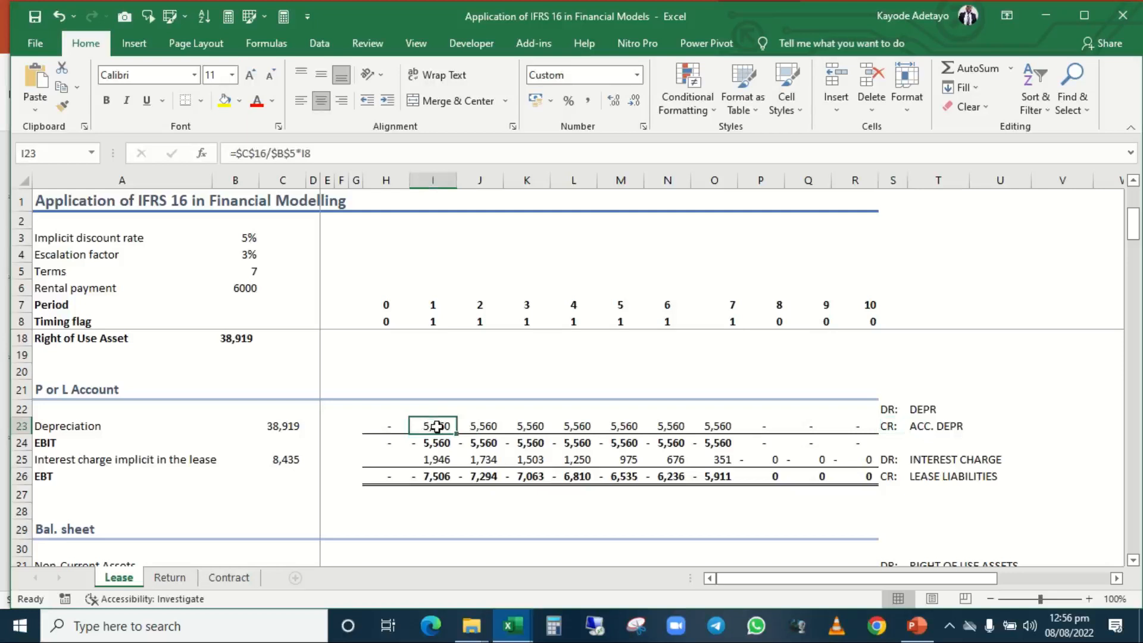
Trace the period 1 Depreciation formula in I23 to the discounted lease payment in C16, the term in B5 and the timing flag in I8.
{"action": "double_click", "coordinate": [436, 427]}
{"action": "scroll", "coordinate": [434, 399], "scroll_direction": "up", "scroll_amount": 3}
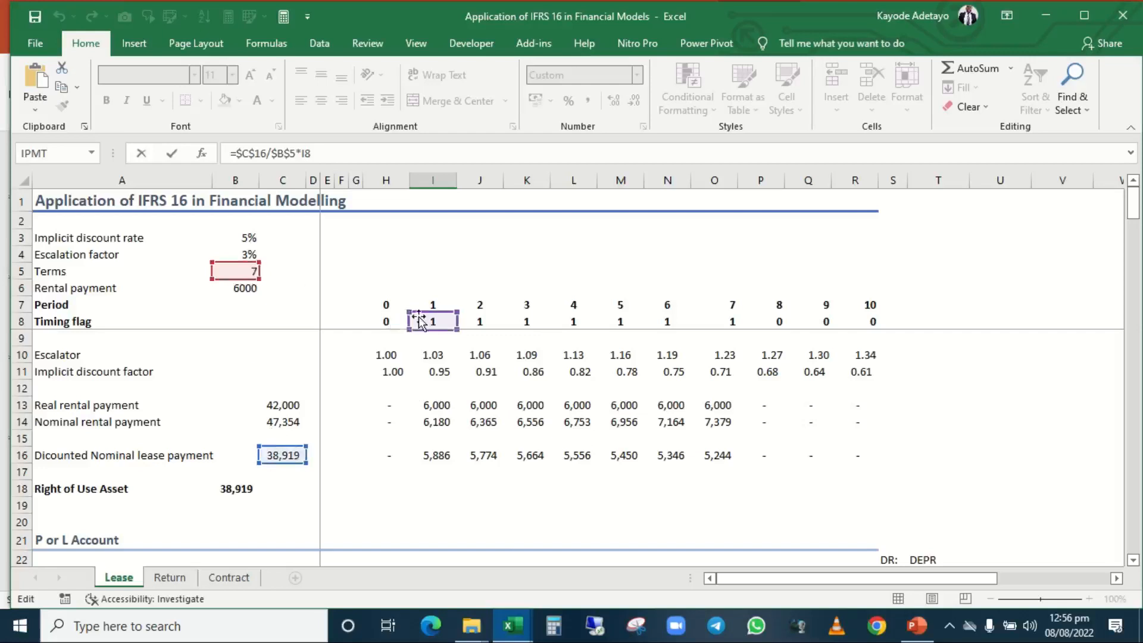
{"action": "scroll", "coordinate": [505, 427], "scroll_direction": "down", "scroll_amount": 4}
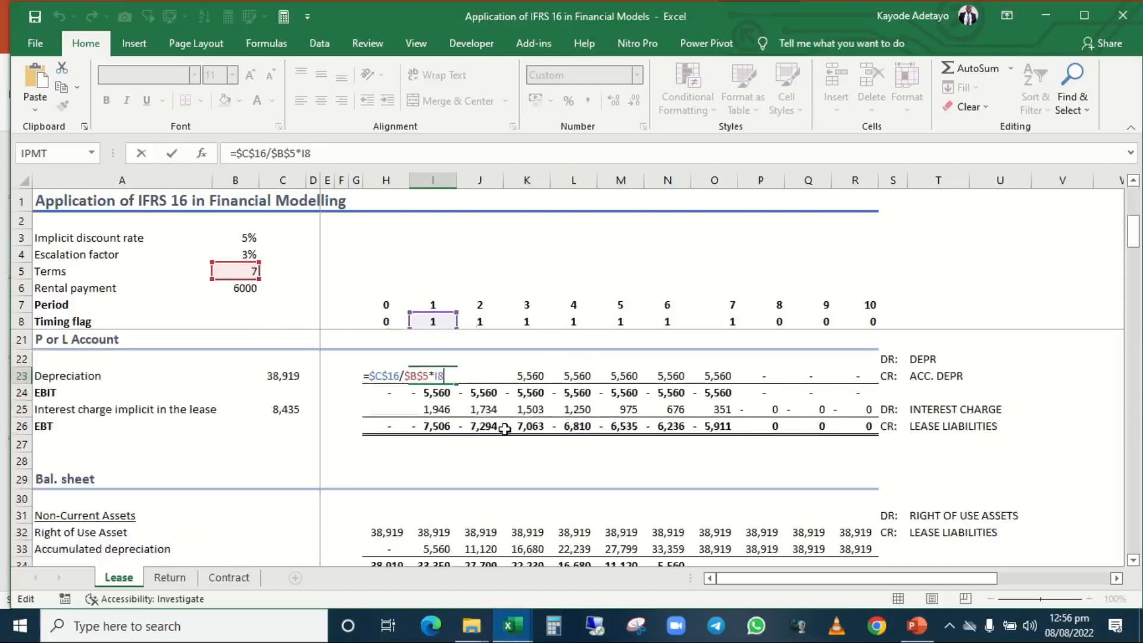
{"action": "key", "text": "ctrl+Return"}
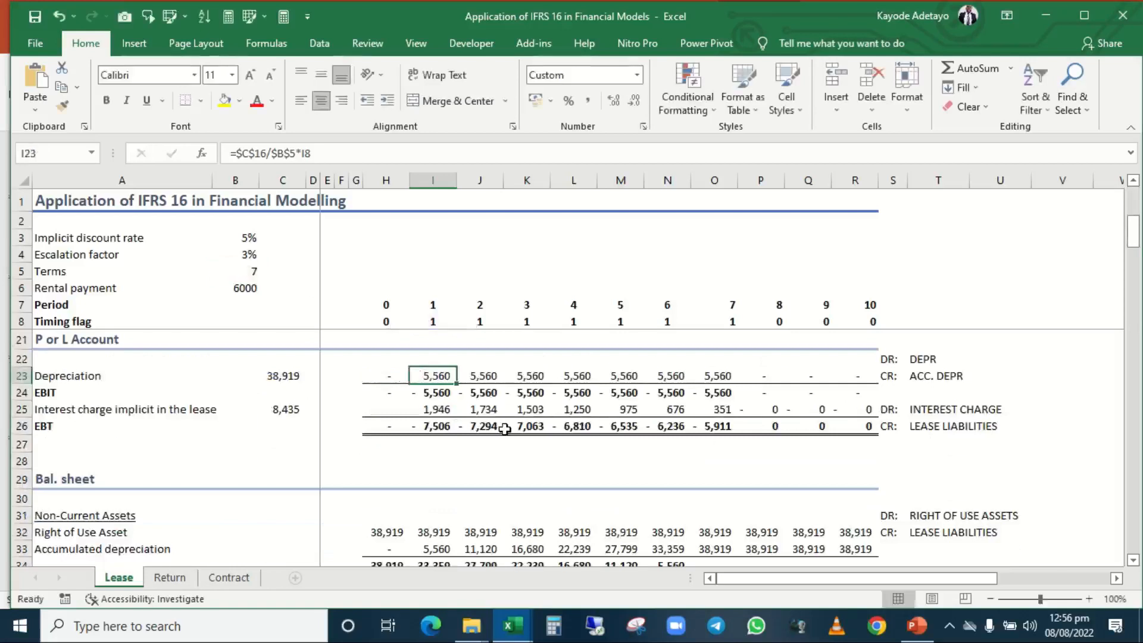
Highlight the Depreciation charges for periods 1 to 7 in I23:O23 and return to I23.
{"action": "key", "text": "shift+Right"}
{"action": "key", "text": "shift+Right"}
{"action": "key", "text": "shift+Right"}
{"action": "key", "text": "shift+Right"}
{"action": "key", "text": "shift+Right"}
{"action": "key", "text": "shift+Right"}
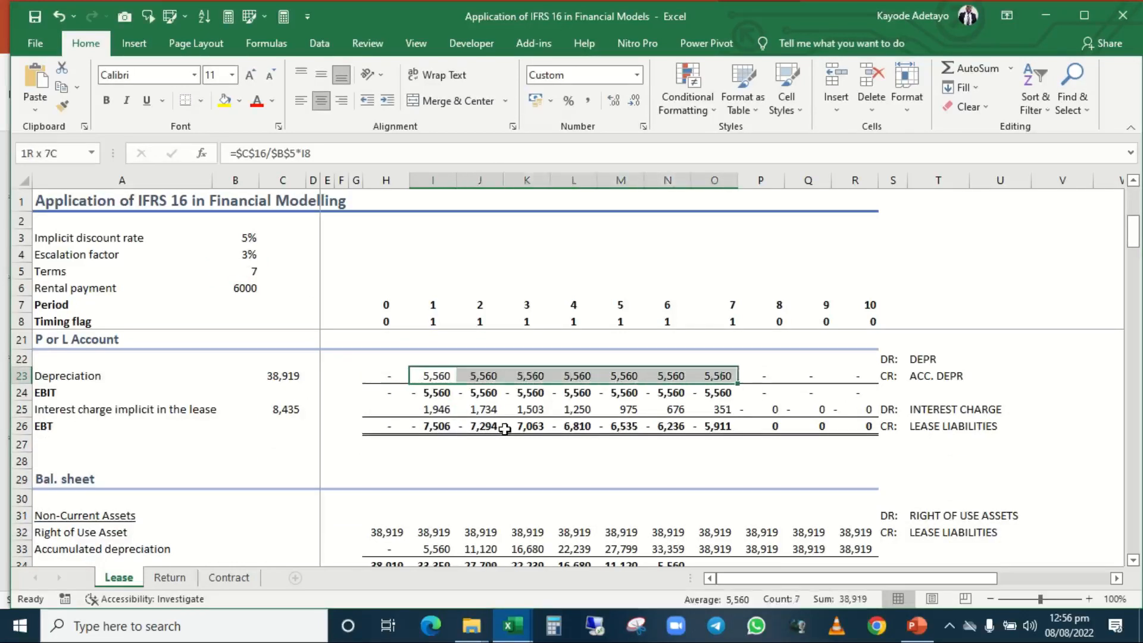
{"action": "key", "text": "Left"}
{"action": "key", "text": "Right"}
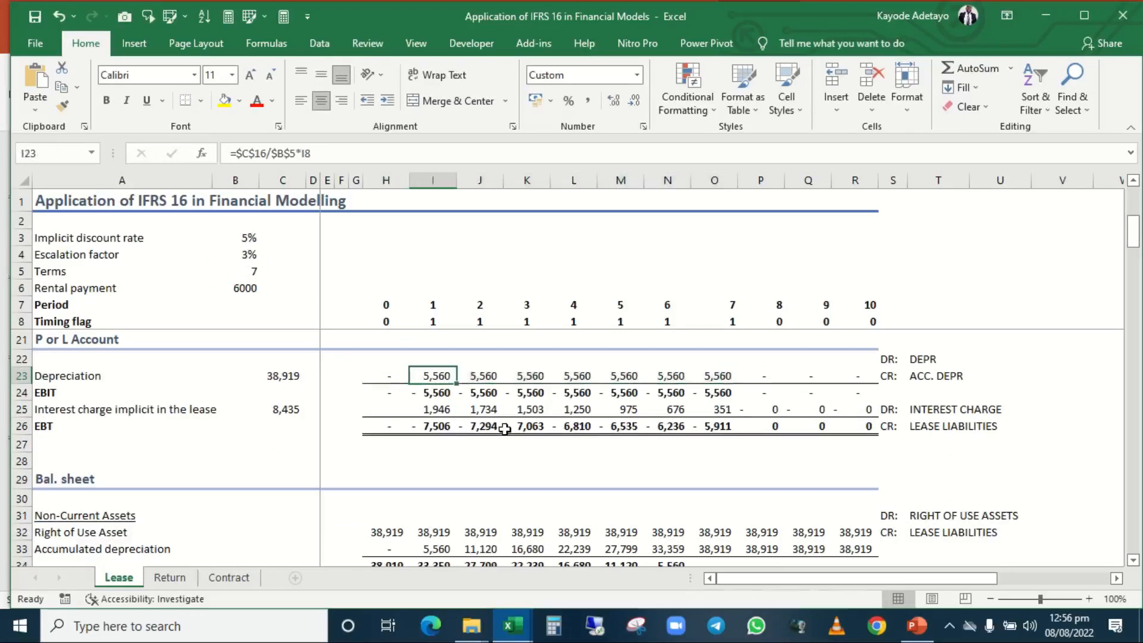
Check the period 1 Accumulated depreciation and Right of Use Asset formulas in I33 and I32 of the balance sheet.
{"action": "key", "text": "Down"}
{"action": "key", "text": "Down"}
{"action": "key", "text": "Down"}
{"action": "key", "text": "Down"}
{"action": "key", "text": "Down"}
{"action": "key", "text": "Down"}
{"action": "key", "text": "Down"}
{"action": "key", "text": "Down"}
{"action": "key", "text": "Down"}
{"action": "key", "text": "Down"}
{"action": "key", "text": "Down"}
{"action": "key", "text": "Down"}
{"action": "key", "text": "Up"}
{"action": "key", "text": "Up"}
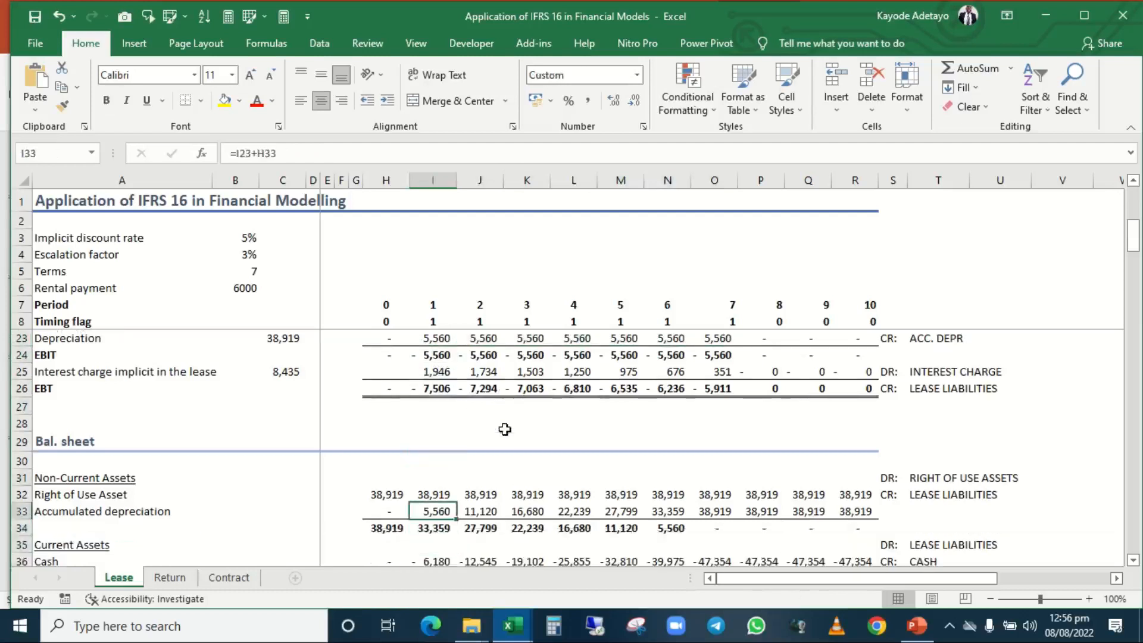
{"action": "key", "text": "Up"}
{"action": "key", "text": "Up"}
{"action": "key", "text": "Up"}
{"action": "key", "text": "Up"}
{"action": "key", "text": "Up"}
{"action": "key", "text": "Up"}
{"action": "key", "text": "Up"}
{"action": "key", "text": "Up"}
{"action": "key", "text": "Up"}
{"action": "key", "text": "Up"}
{"action": "key", "text": "Up"}
{"action": "key", "text": "Up"}
{"action": "key", "text": "Up"}
{"action": "key", "text": "Up"}
{"action": "key", "text": "Up"}
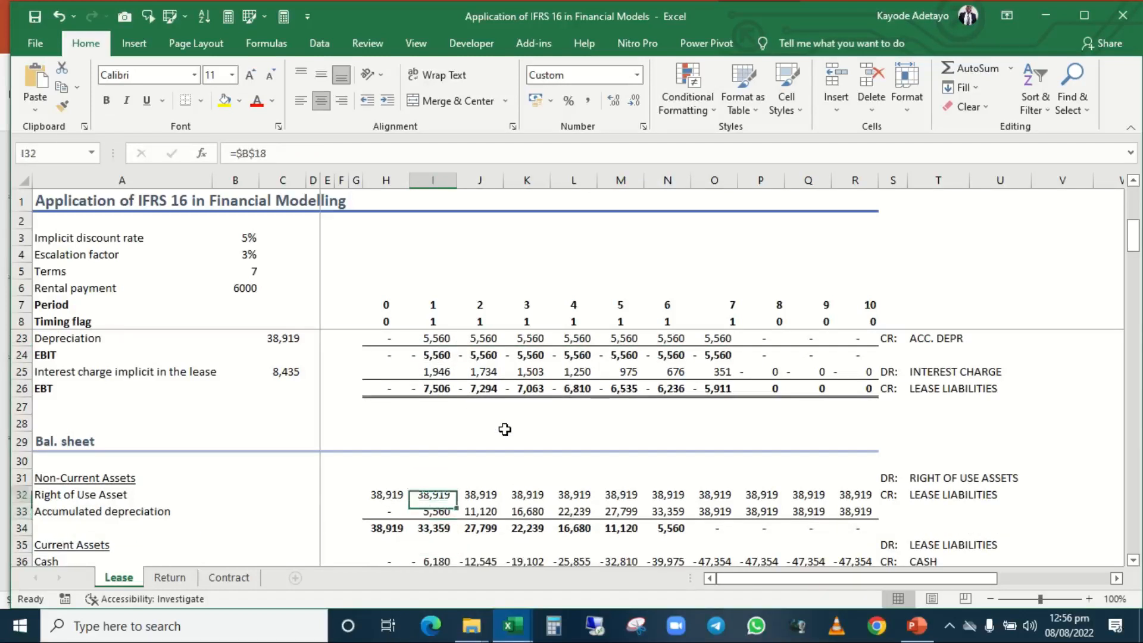
{"action": "key", "text": "Down"}
{"action": "key", "text": "Down"}
{"action": "key", "text": "Down"}
{"action": "key", "text": "Down"}
{"action": "key", "text": "Down"}
{"action": "key", "text": "Down"}
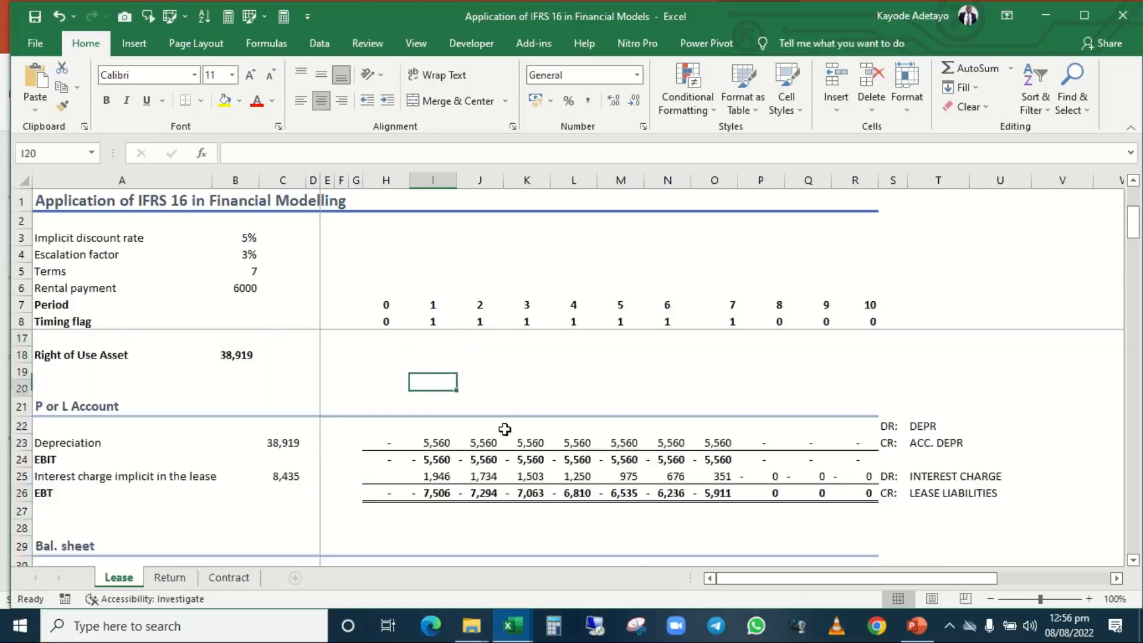
Point out the interest charge debit entry in T25 beside the P or L Account.
{"action": "key", "text": "Right"}
{"action": "key", "text": "Right"}
{"action": "key", "text": "Right"}
{"action": "key", "text": "Right"}
{"action": "key", "text": "Right"}
{"action": "key", "text": "Right"}
{"action": "key", "text": "Right"}
{"action": "key", "text": "Right"}
{"action": "key", "text": "Right"}
{"action": "key", "text": "Right"}
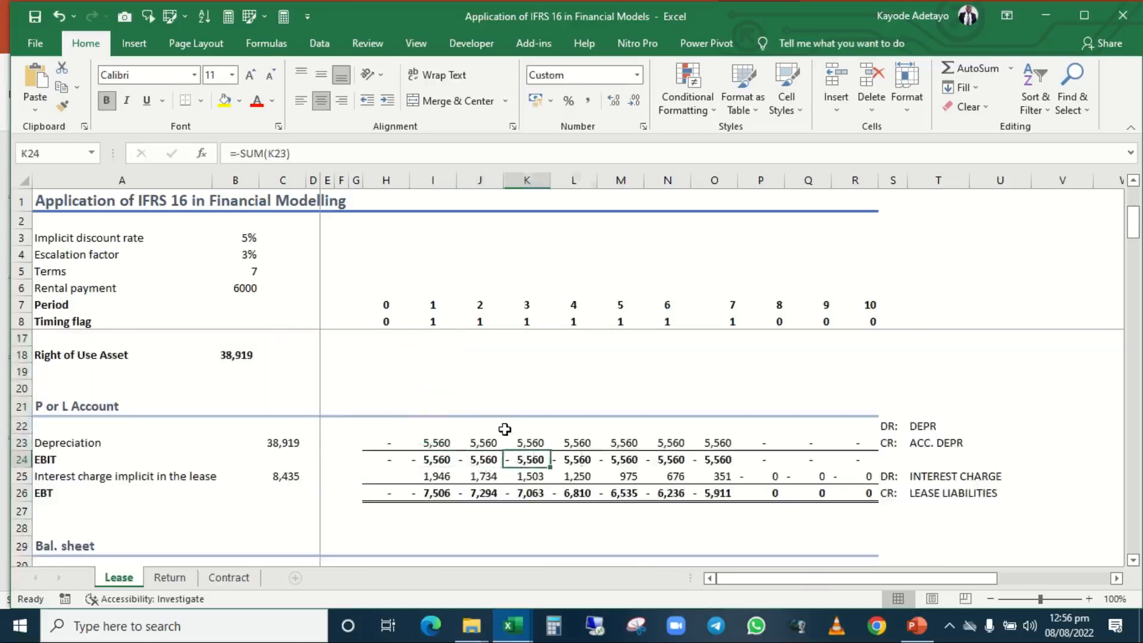
{"action": "key", "text": "Right"}
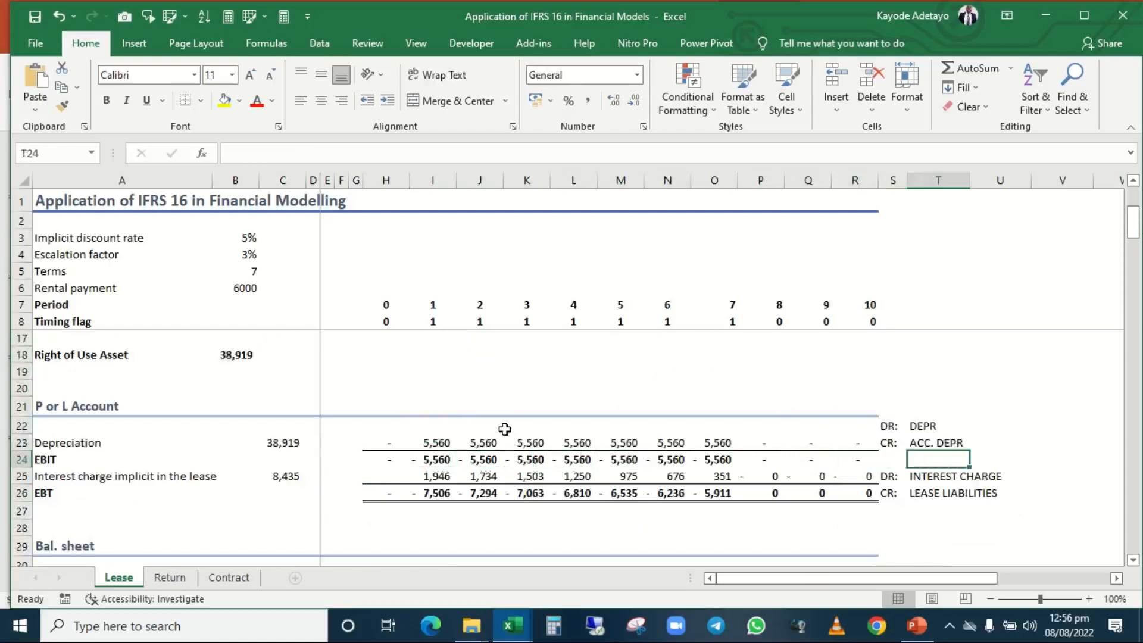
{"action": "key", "text": "Down"}
{"action": "key", "text": "Down"}
{"action": "key", "text": "Up"}
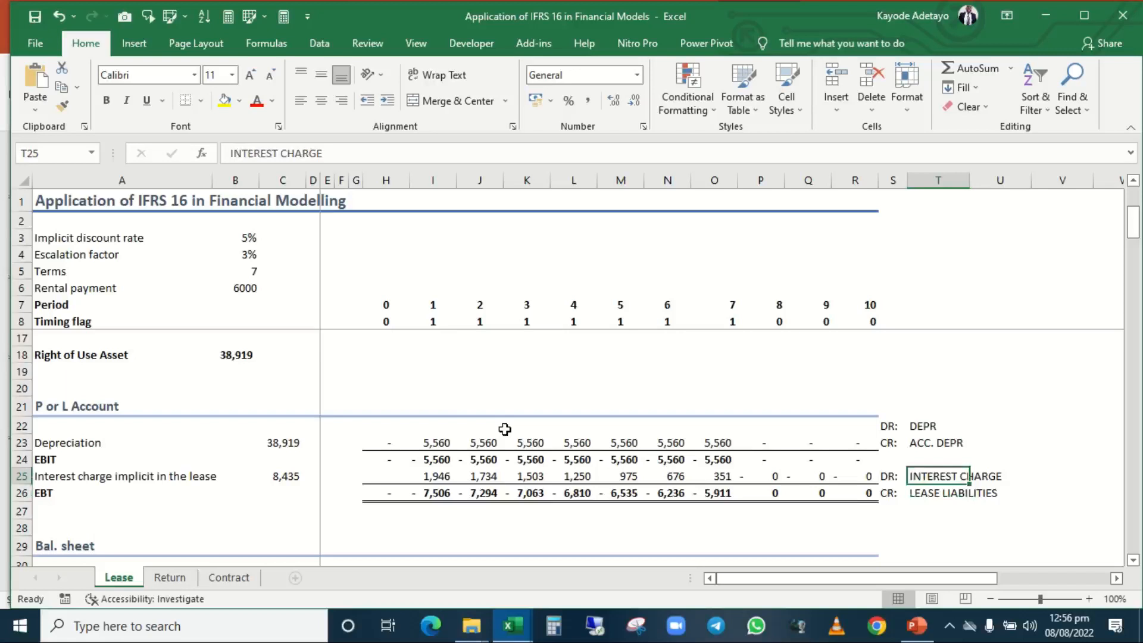
Point out the cash credit entry in S36 and view the period 1 Cash formula in I36.
{"action": "key", "text": "Down"}
{"action": "key", "text": "Down"}
{"action": "key", "text": "Down"}
{"action": "key", "text": "Down"}
{"action": "key", "text": "Down"}
{"action": "key", "text": "Down"}
{"action": "key", "text": "Down"}
{"action": "key", "text": "Down"}
{"action": "key", "text": "Down"}
{"action": "key", "text": "Down"}
{"action": "key", "text": "Down"}
{"action": "key", "text": "Down"}
{"action": "key", "text": "Down"}
{"action": "key", "text": "Down"}
{"action": "key", "text": "Down"}
{"action": "key", "text": "Down"}
{"action": "key", "text": "Up"}
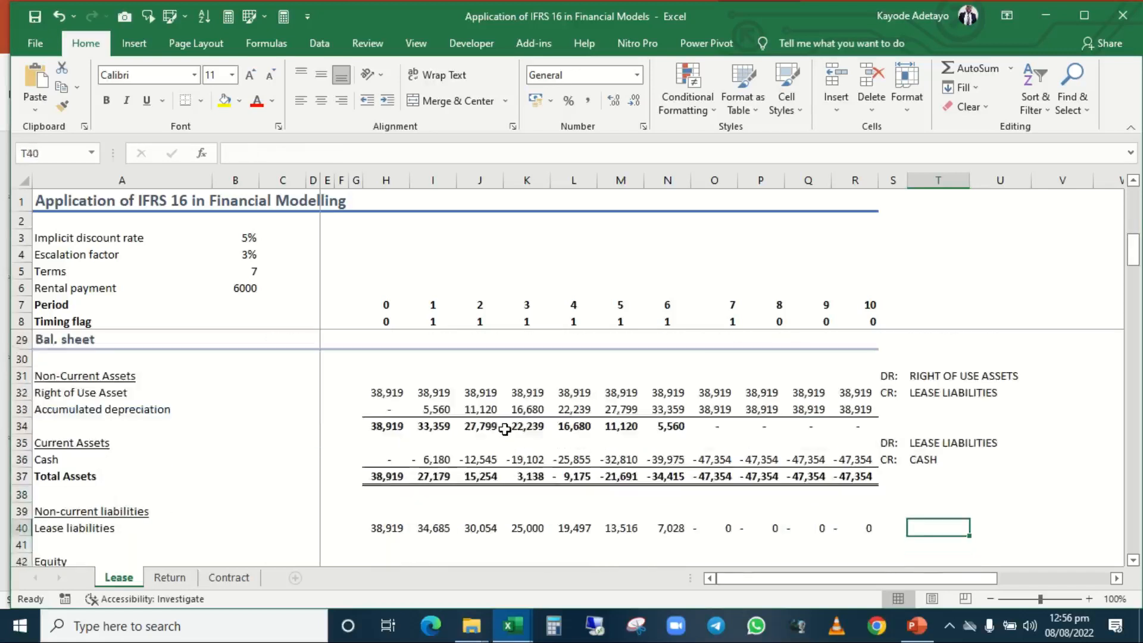
{"action": "key", "text": "Up"}
{"action": "key", "text": "Up"}
{"action": "key", "text": "Up"}
{"action": "key", "text": "Up"}
{"action": "key", "text": "Up"}
{"action": "key", "text": "Down"}
{"action": "key", "text": "Left"}
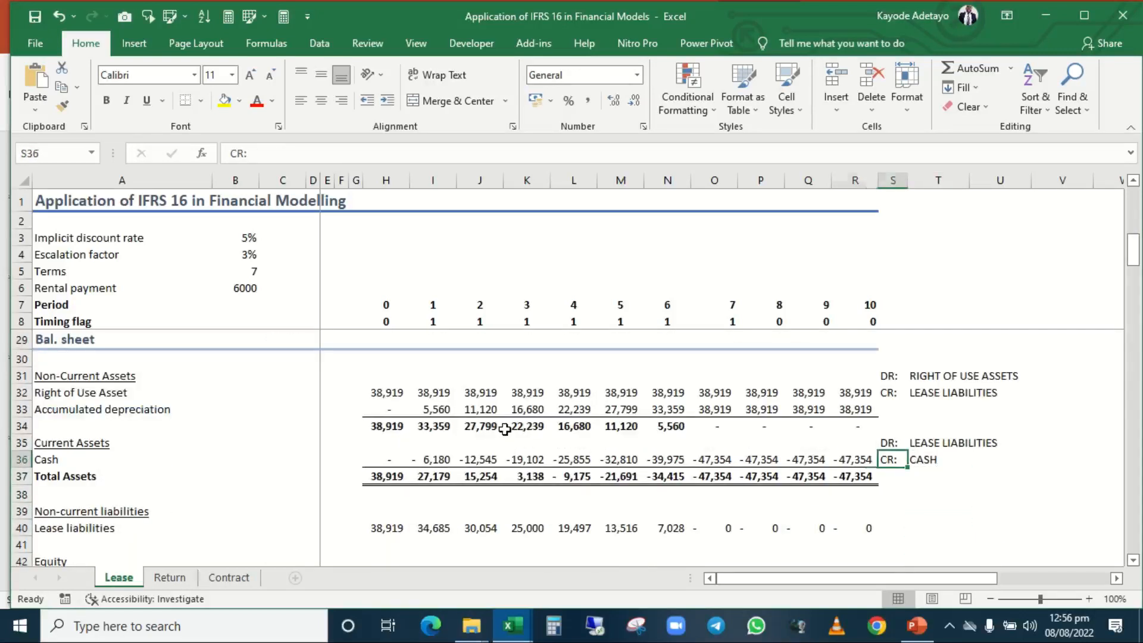
{"action": "key", "text": "Left"}
{"action": "key", "text": "Left"}
{"action": "key", "text": "Left"}
{"action": "key", "text": "Left"}
{"action": "key", "text": "Left"}
{"action": "key", "text": "Left"}
{"action": "key", "text": "Left"}
{"action": "key", "text": "Left"}
{"action": "key", "text": "Left"}
{"action": "key", "text": "Left"}
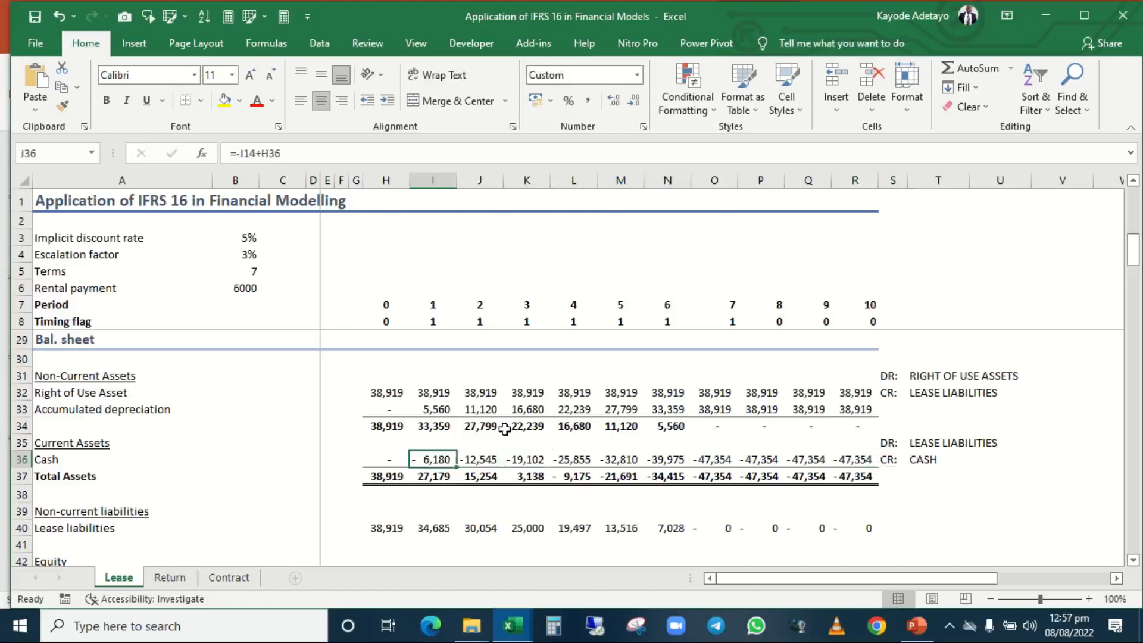
Step from the period 1 Cash balance to the Lease liabilities formulas for periods 1 and 0 in I40 and H40.
{"action": "key", "text": "Up"}
{"action": "key", "text": "Up"}
{"action": "key", "text": "Up"}
{"action": "key", "text": "Up"}
{"action": "key", "text": "Down"}
{"action": "key", "text": "Down"}
{"action": "key", "text": "Down"}
{"action": "key", "text": "Down"}
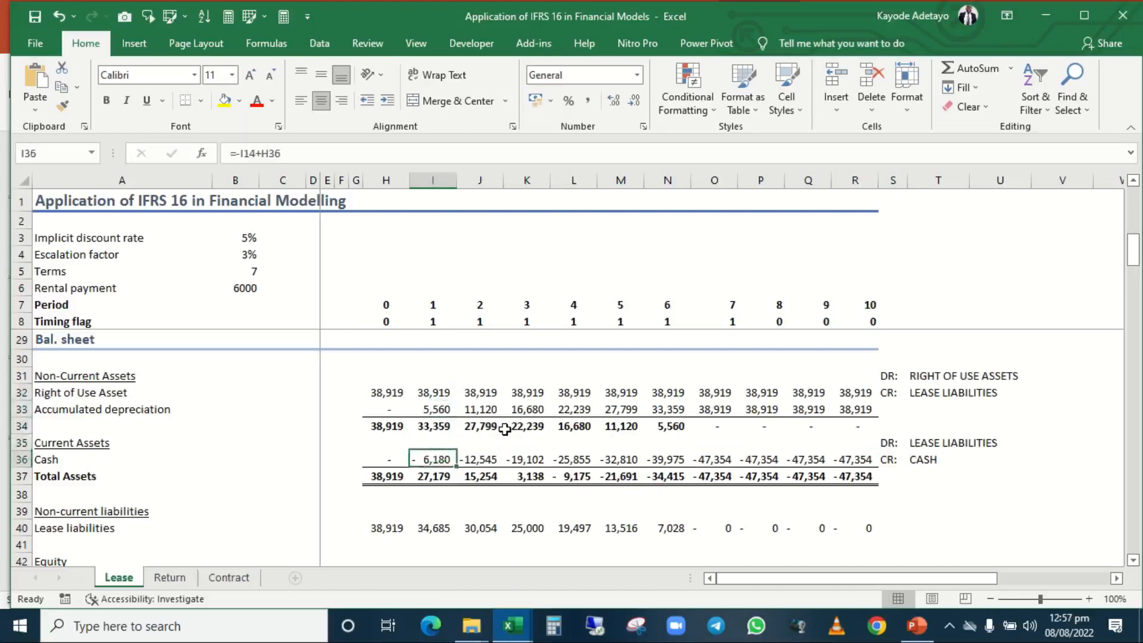
{"action": "key", "text": "Down"}
{"action": "key", "text": "Down"}
{"action": "key", "text": "Down"}
{"action": "key", "text": "Down"}
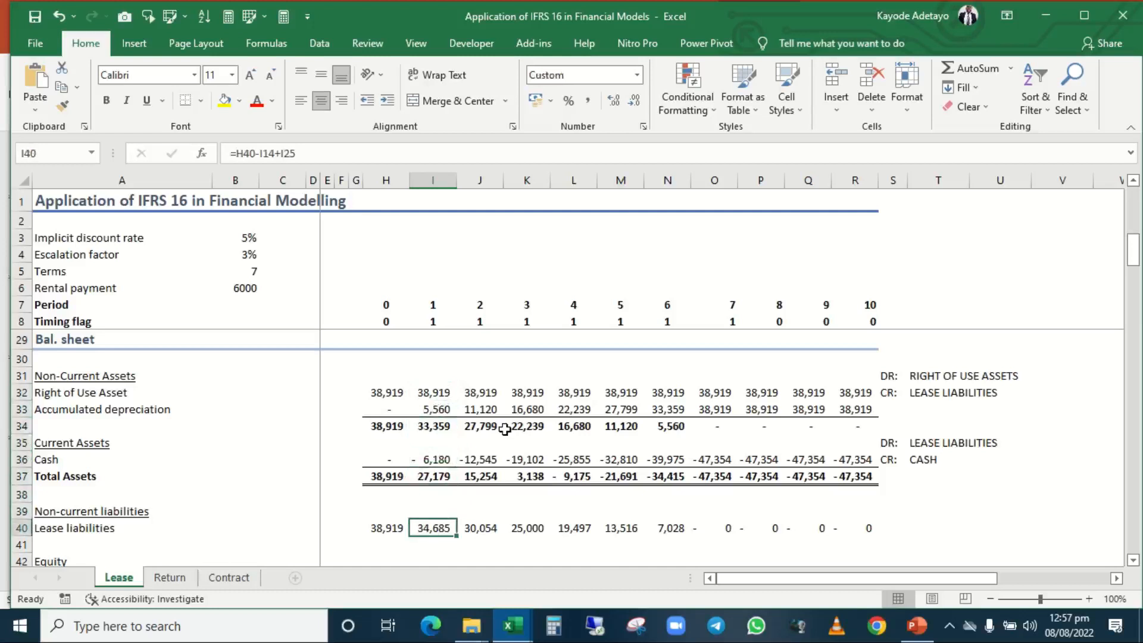
{"action": "key", "text": "Left"}
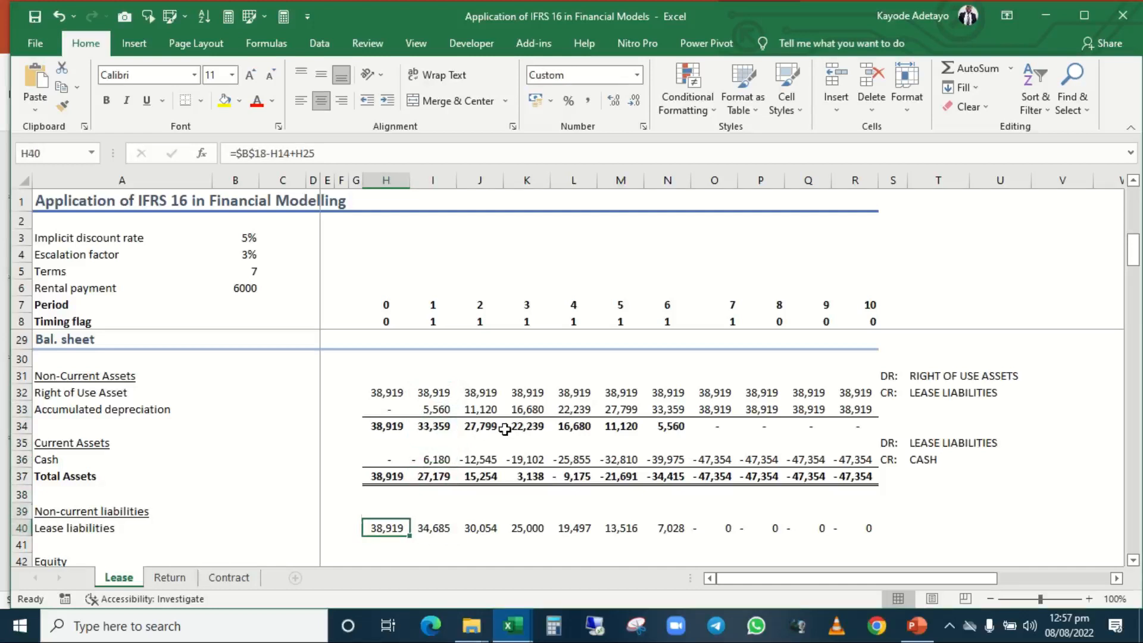
Trace the period 1 interest charge formula in I25 to the implicit discount rate in B3 and the period 0 lease liability in H40.
{"action": "key", "text": "Up"}
{"action": "key", "text": "Up"}
{"action": "key", "text": "Up"}
{"action": "key", "text": "Up"}
{"action": "key", "text": "Up"}
{"action": "key", "text": "Up"}
{"action": "key", "text": "Up"}
{"action": "key", "text": "Up"}
{"action": "key", "text": "Up"}
{"action": "key", "text": "Up"}
{"action": "key", "text": "Up"}
{"action": "key", "text": "Up"}
{"action": "key", "text": "Up"}
{"action": "key", "text": "Up"}
{"action": "key", "text": "Up"}
{"action": "key", "text": "Up"}
{"action": "key", "text": "Up"}
{"action": "key", "text": "Up"}
{"action": "key", "text": "Up"}
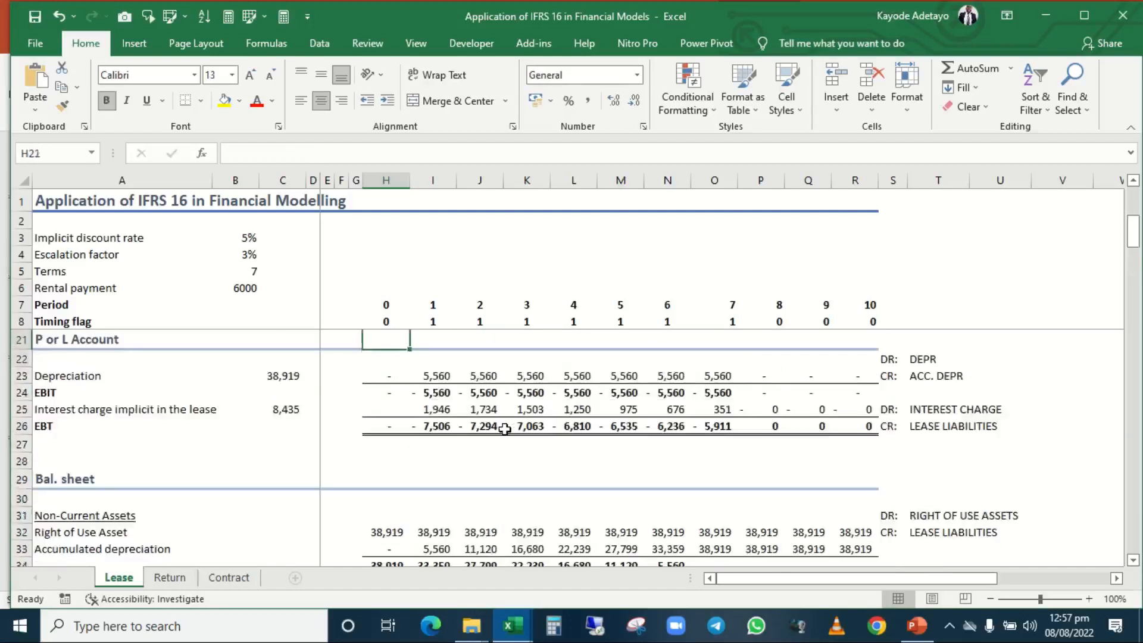
{"action": "key", "text": "Down"}
{"action": "key", "text": "Down"}
{"action": "key", "text": "Down"}
{"action": "key", "text": "Down"}
{"action": "key", "text": "Right"}
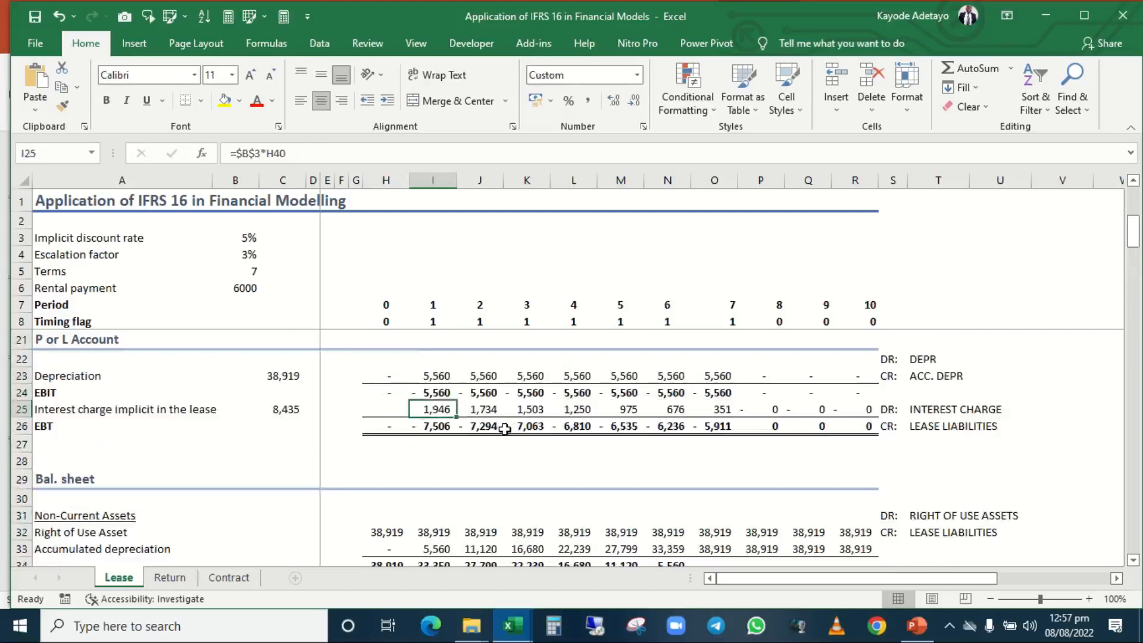
{"action": "key", "text": "F2"}
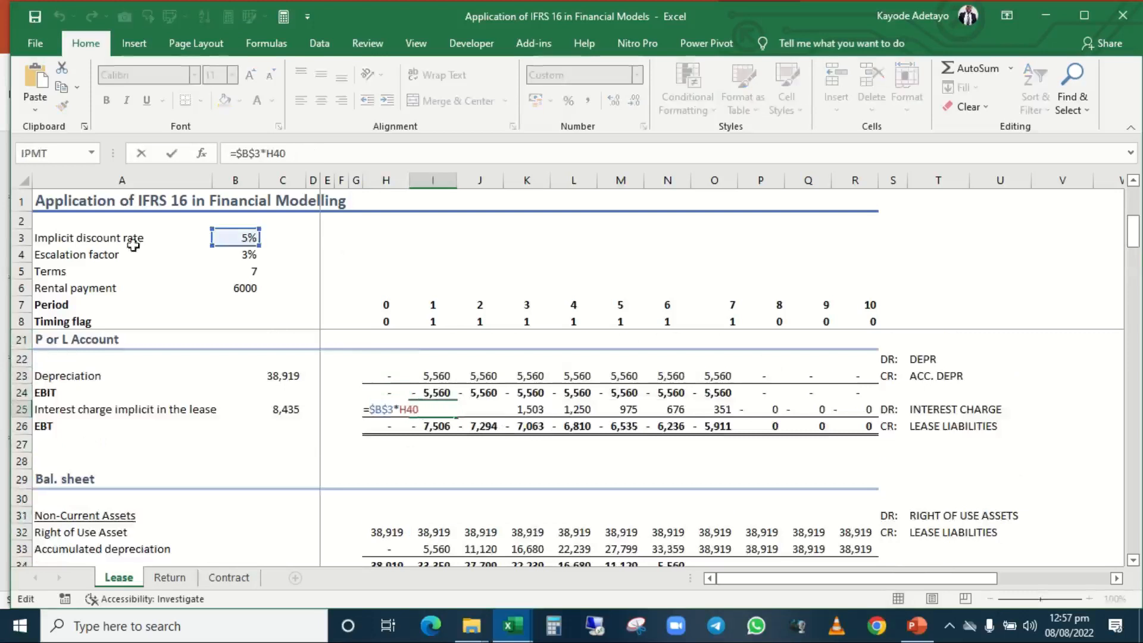
{"action": "scroll", "coordinate": [474, 412], "scroll_direction": "down", "scroll_amount": 4}
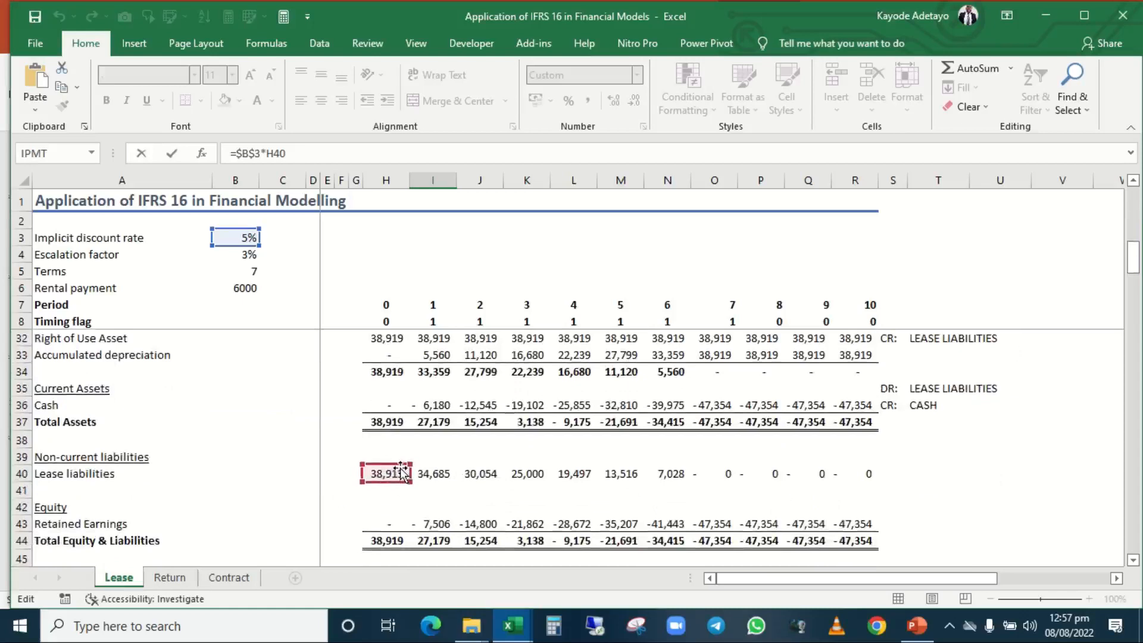
{"action": "scroll", "coordinate": [400, 471], "scroll_direction": "up", "scroll_amount": 4}
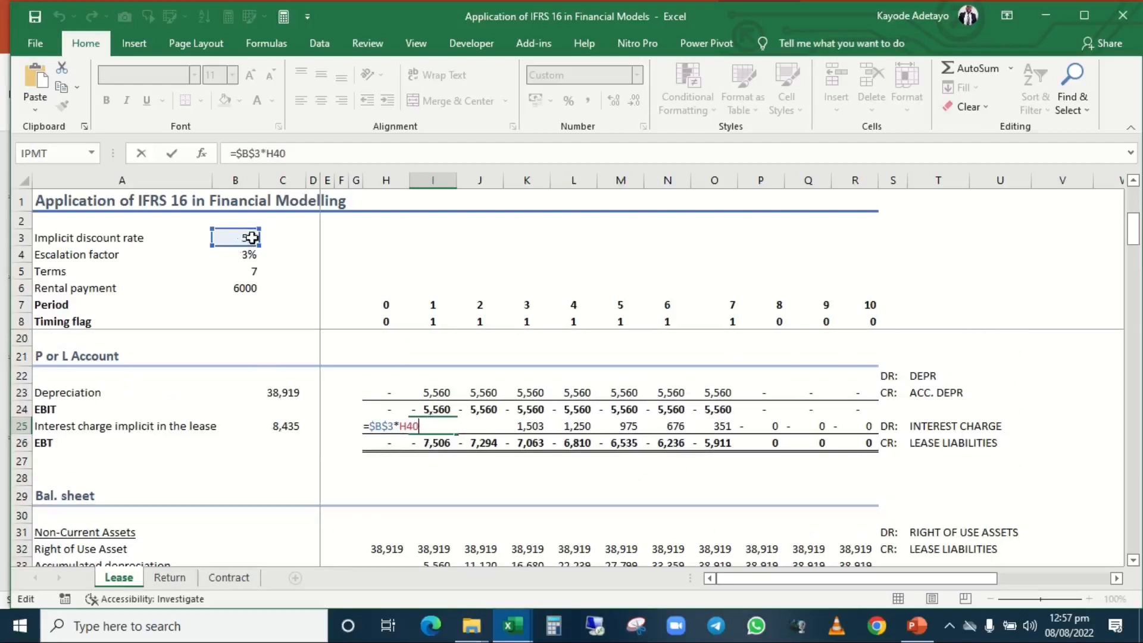
{"action": "key", "text": "ctrl+Return"}
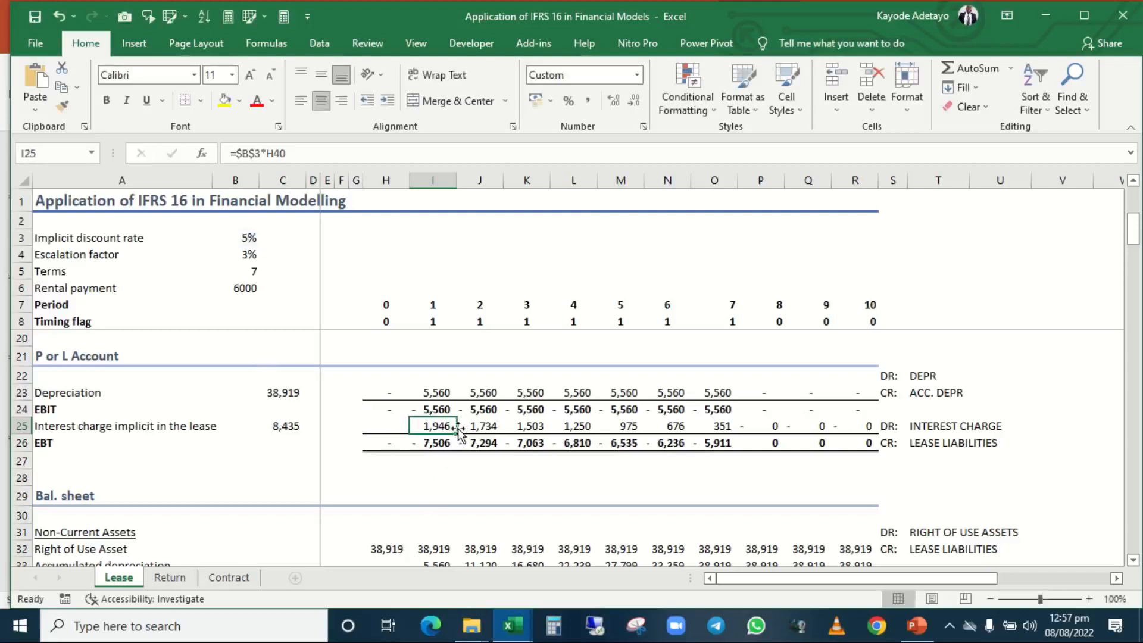
Trace the period 2 interest charge formula in J25 to the discount rate in B3 and the period 1 lease liability in I40.
{"action": "key", "text": "Right"}
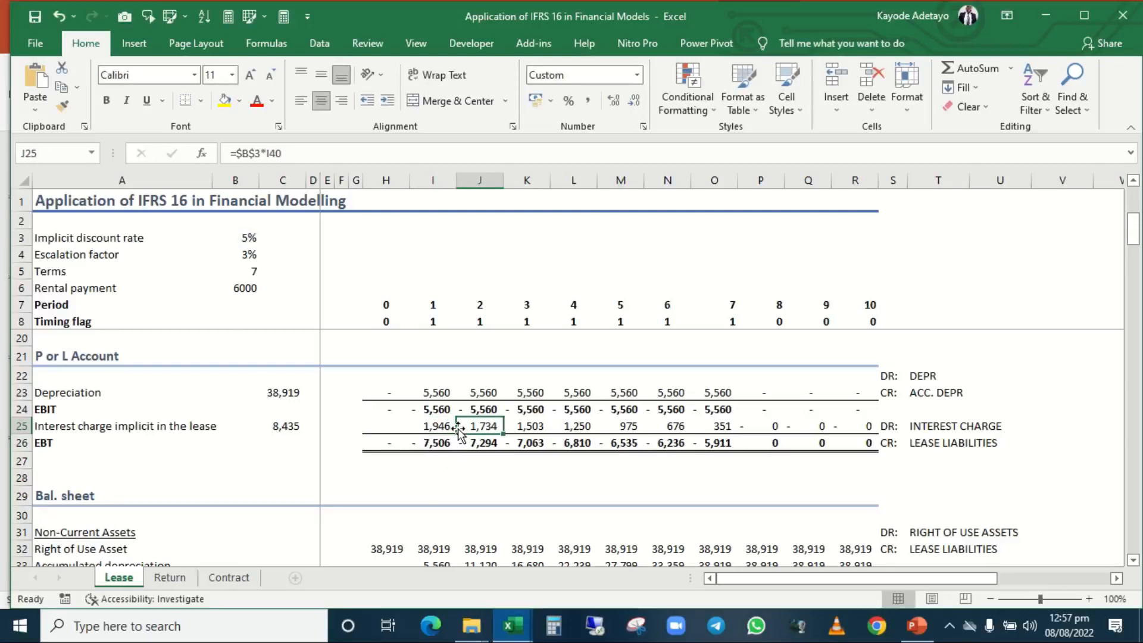
{"action": "key", "text": "F2"}
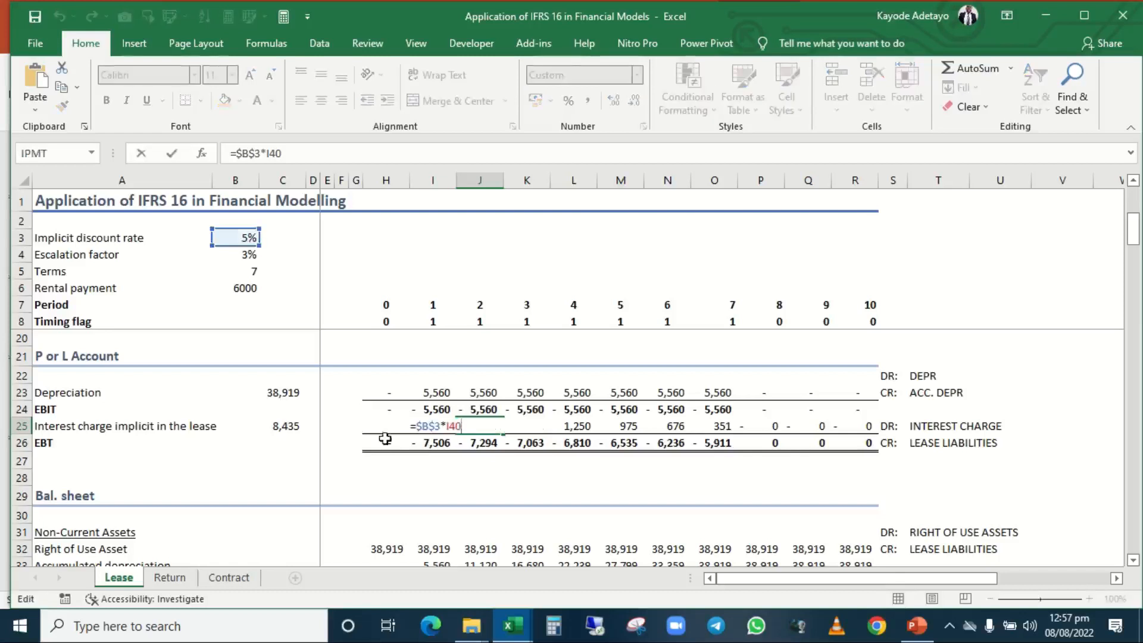
{"action": "scroll", "coordinate": [572, 477], "scroll_direction": "down", "scroll_amount": 5}
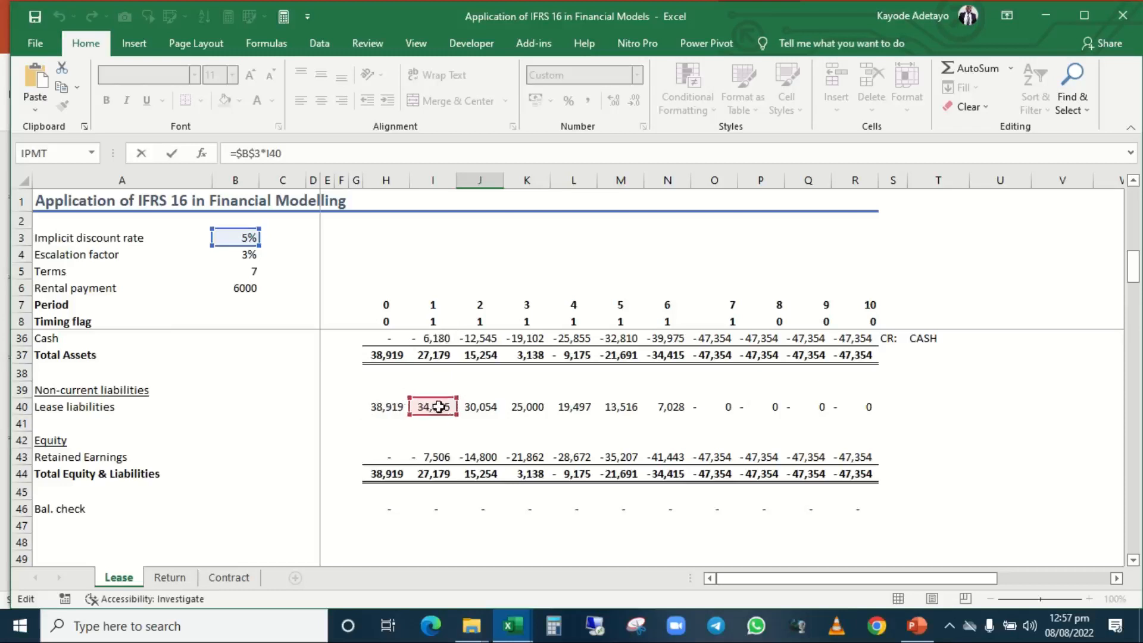
{"action": "key", "text": "ctrl+Return"}
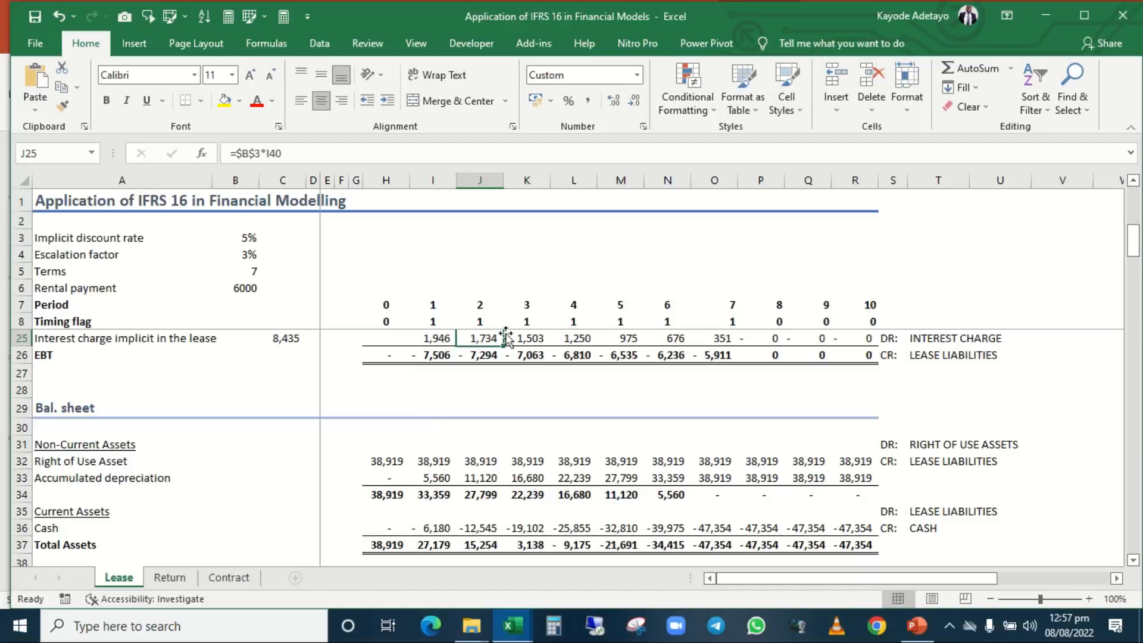
Trace the period 1 Lease liabilities formula in I40 to the opening balance in H40, nominal rental payment in I14 and interest charge in I25.
{"action": "scroll", "coordinate": [478, 381], "scroll_direction": "down", "scroll_amount": 1}
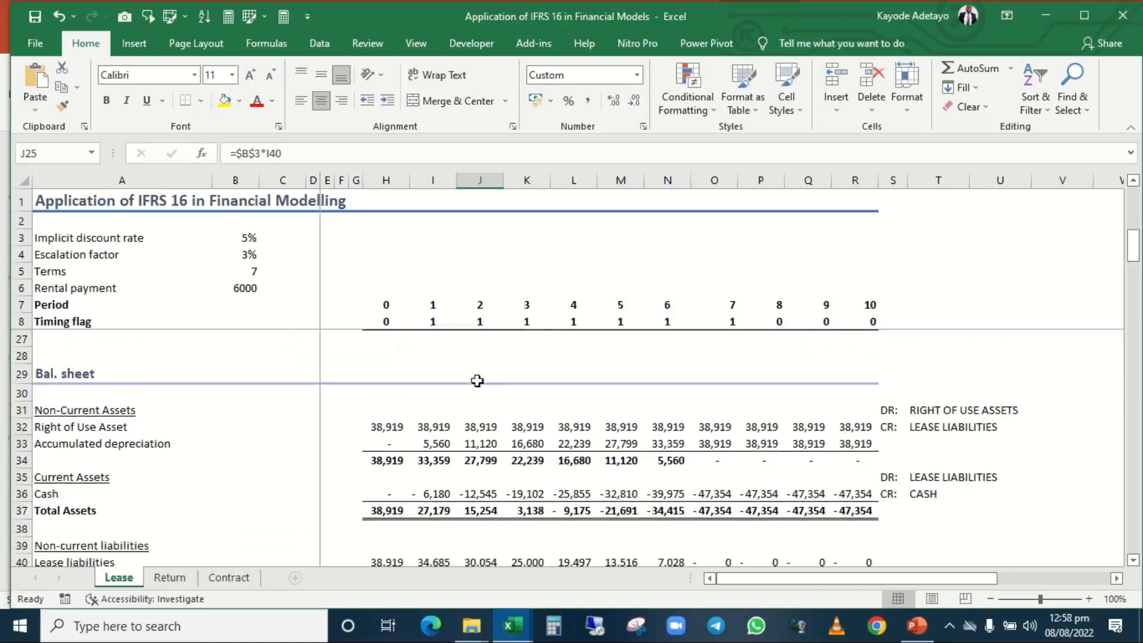
{"action": "scroll", "coordinate": [477, 382], "scroll_direction": "down", "scroll_amount": 1}
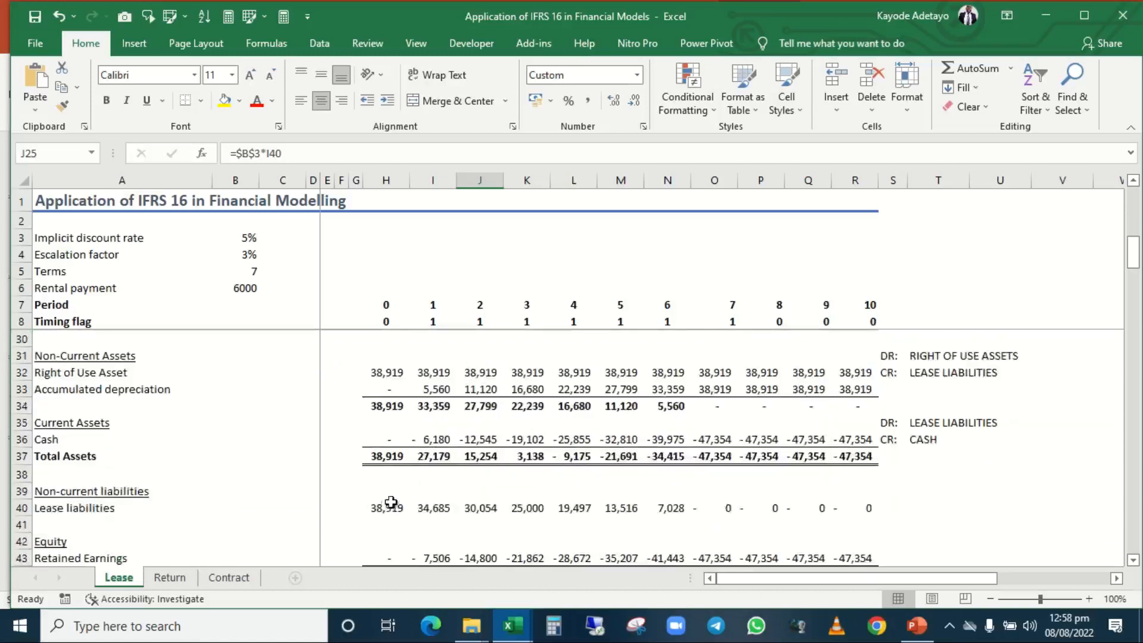
{"action": "left_click", "coordinate": [428, 512]}
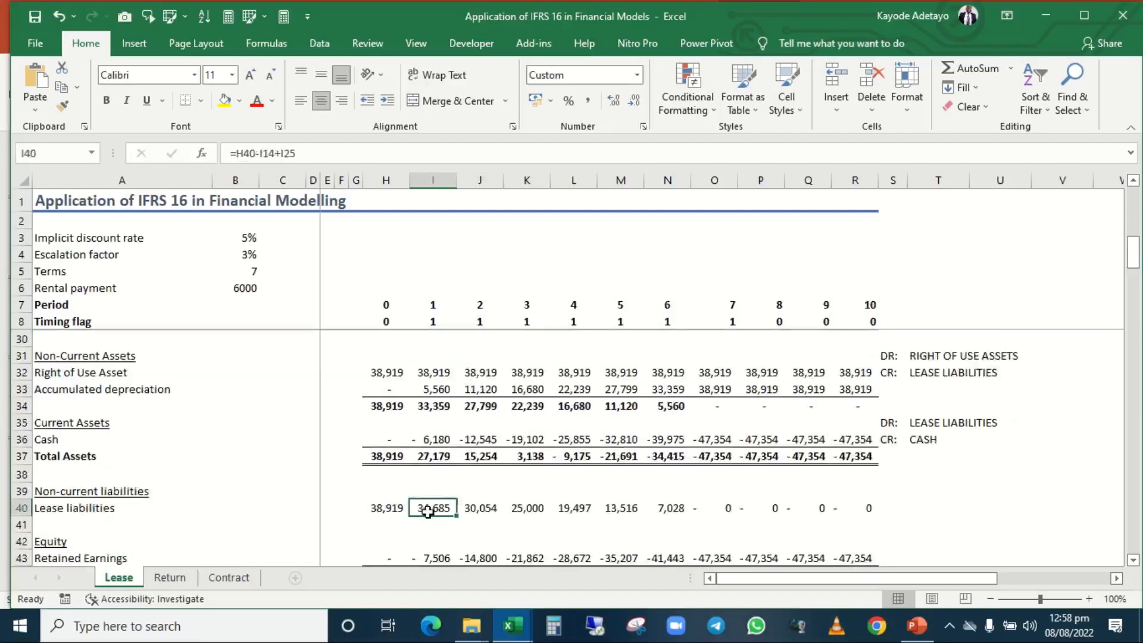
{"action": "double_click", "coordinate": [428, 513]}
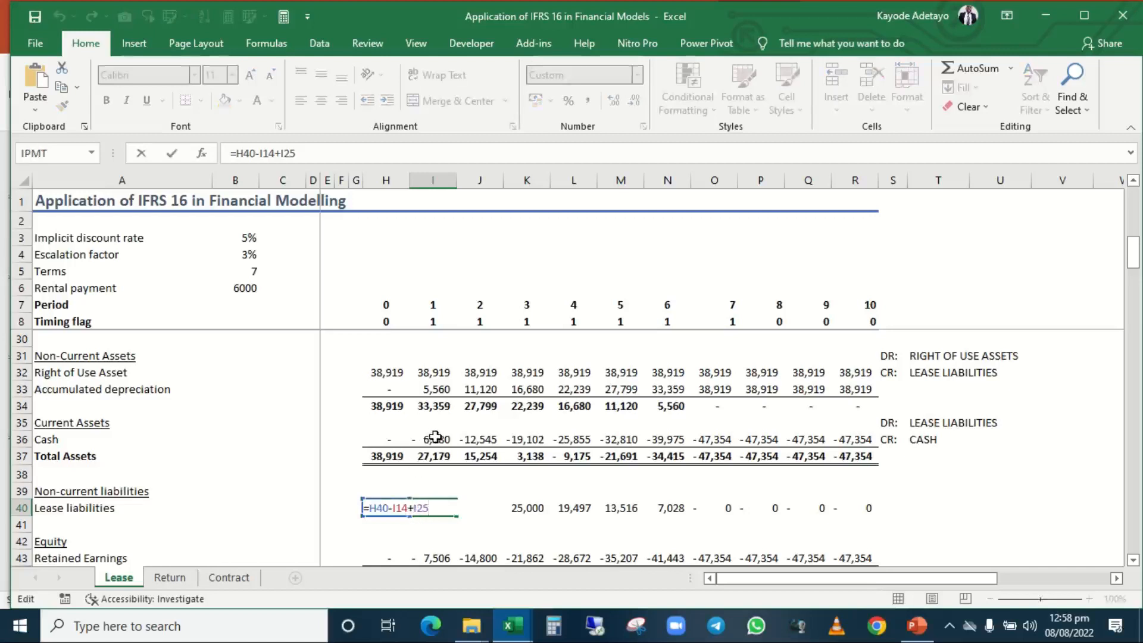
{"action": "key", "text": "ctrl+Return"}
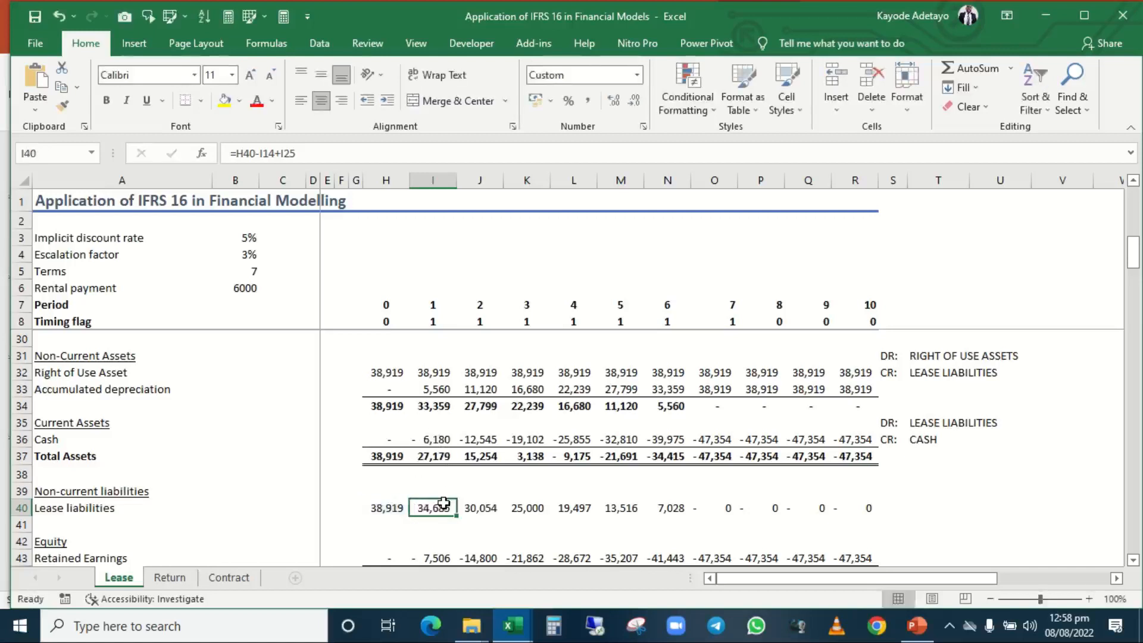
{"action": "double_click", "coordinate": [443, 503]}
{"action": "scroll", "coordinate": [441, 437], "scroll_direction": "up", "scroll_amount": 4}
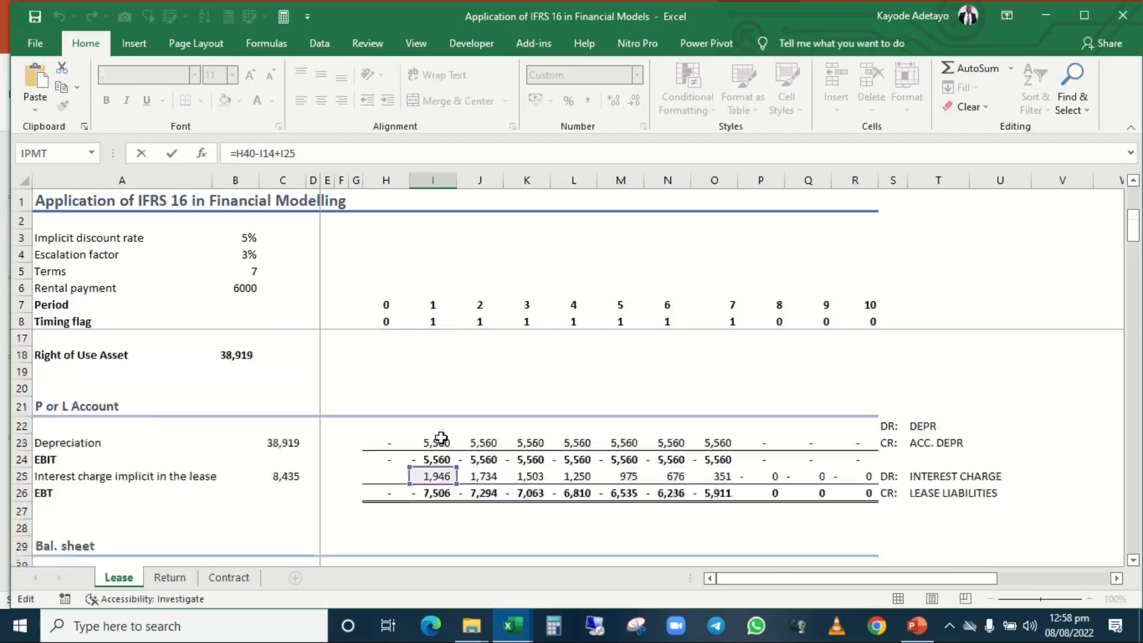
{"action": "scroll", "coordinate": [441, 438], "scroll_direction": "up", "scroll_amount": 3}
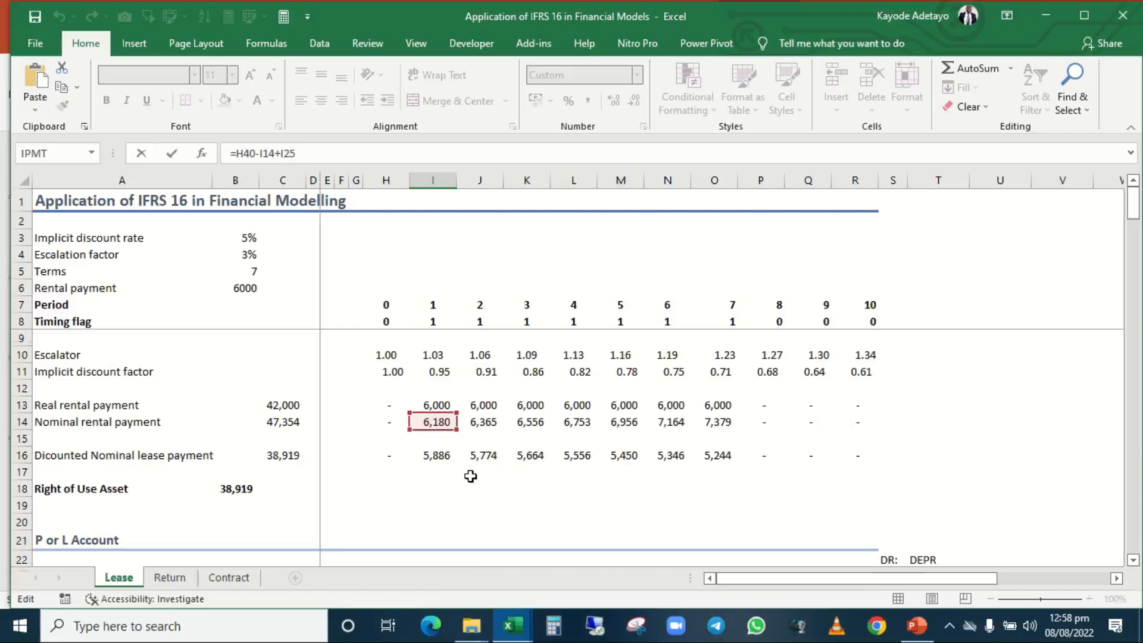
{"action": "scroll", "coordinate": [470, 476], "scroll_direction": "down", "scroll_amount": 3}
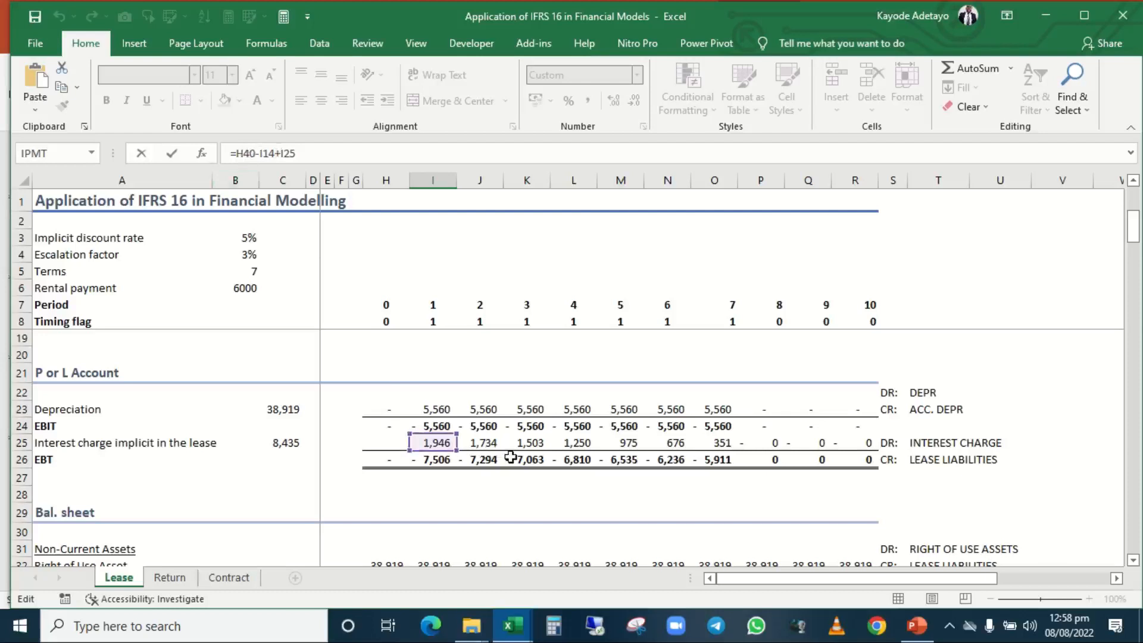
{"action": "key", "text": "Escape"}
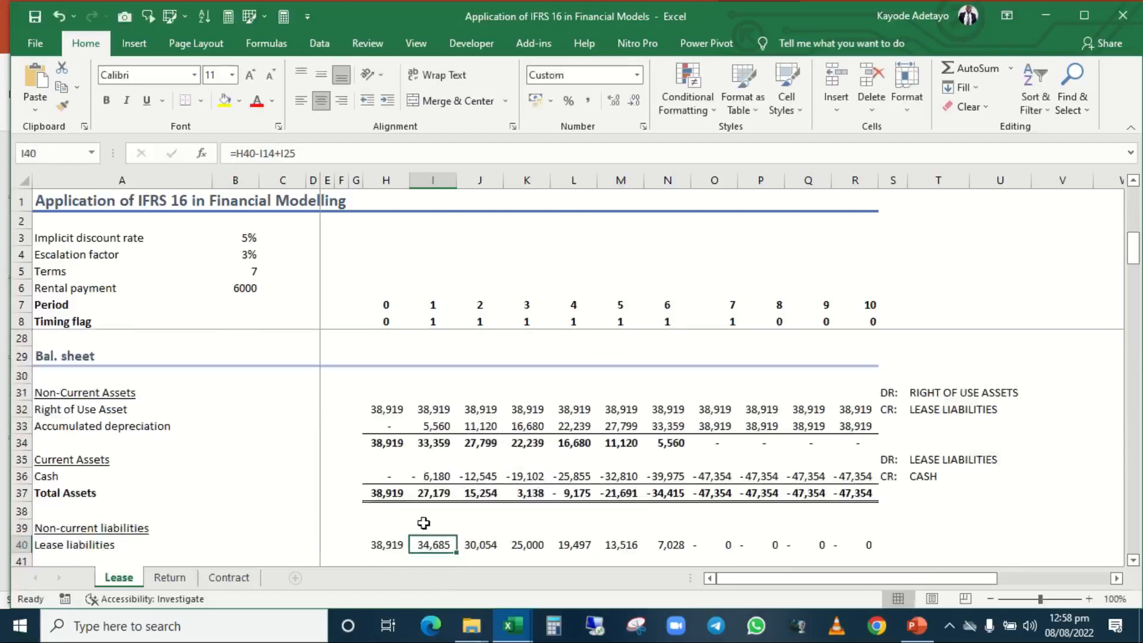
View the period 2 Lease liabilities formula in J40 and the period 2 EBT formula in J26.
{"action": "left_click", "coordinate": [493, 544]}
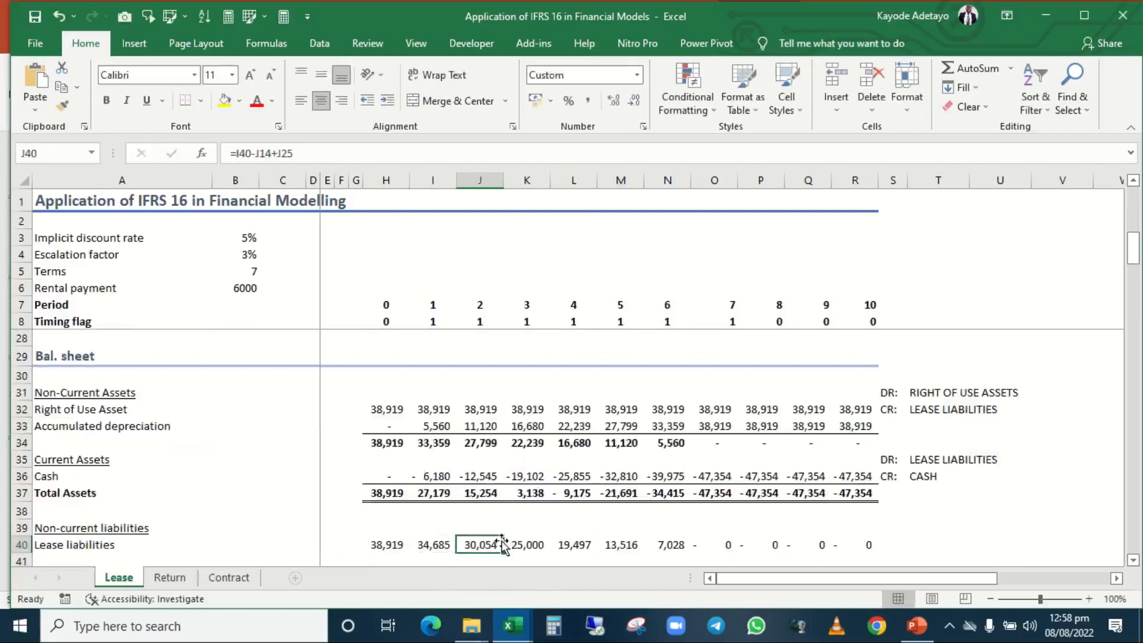
{"action": "key", "text": "Down"}
{"action": "key", "text": "Down"}
{"action": "key", "text": "Down"}
{"action": "key", "text": "Down"}
{"action": "key", "text": "Down"}
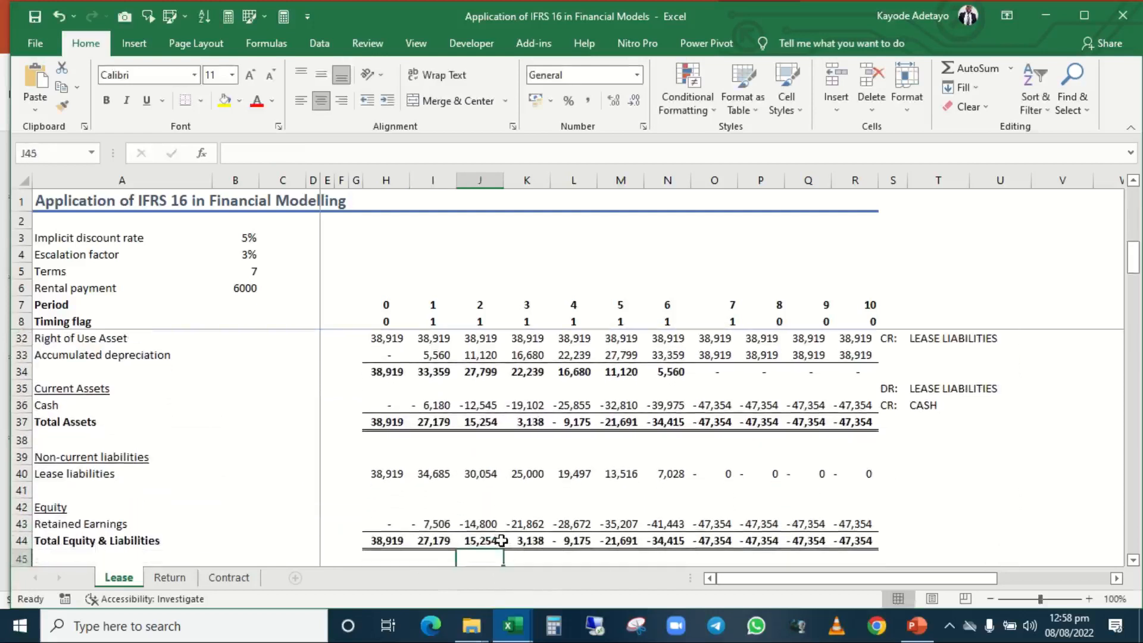
{"action": "key", "text": "Up"}
{"action": "key", "text": "Up"}
{"action": "key", "text": "Up"}
{"action": "key", "text": "Up"}
{"action": "key", "text": "Up"}
{"action": "key", "text": "Up"}
{"action": "key", "text": "Up"}
{"action": "key", "text": "Up"}
{"action": "key", "text": "Up"}
{"action": "key", "text": "Up"}
{"action": "key", "text": "Up"}
{"action": "key", "text": "Up"}
{"action": "key", "text": "Up"}
{"action": "key", "text": "Up"}
{"action": "key", "text": "Up"}
{"action": "key", "text": "Up"}
{"action": "key", "text": "Up"}
{"action": "key", "text": "Up"}
{"action": "key", "text": "Up"}
{"action": "key", "text": "Up"}
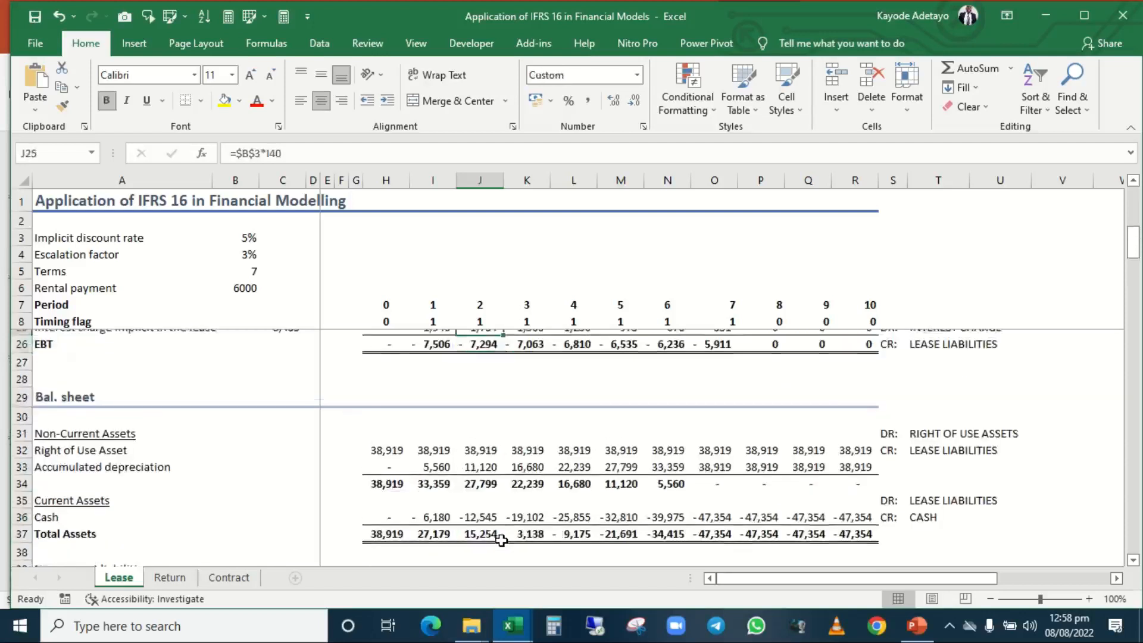
{"action": "key", "text": "Up"}
{"action": "key", "text": "Up"}
{"action": "key", "text": "Up"}
{"action": "key", "text": "Up"}
{"action": "key", "text": "Up"}
{"action": "key", "text": "Up"}
{"action": "key", "text": "Up"}
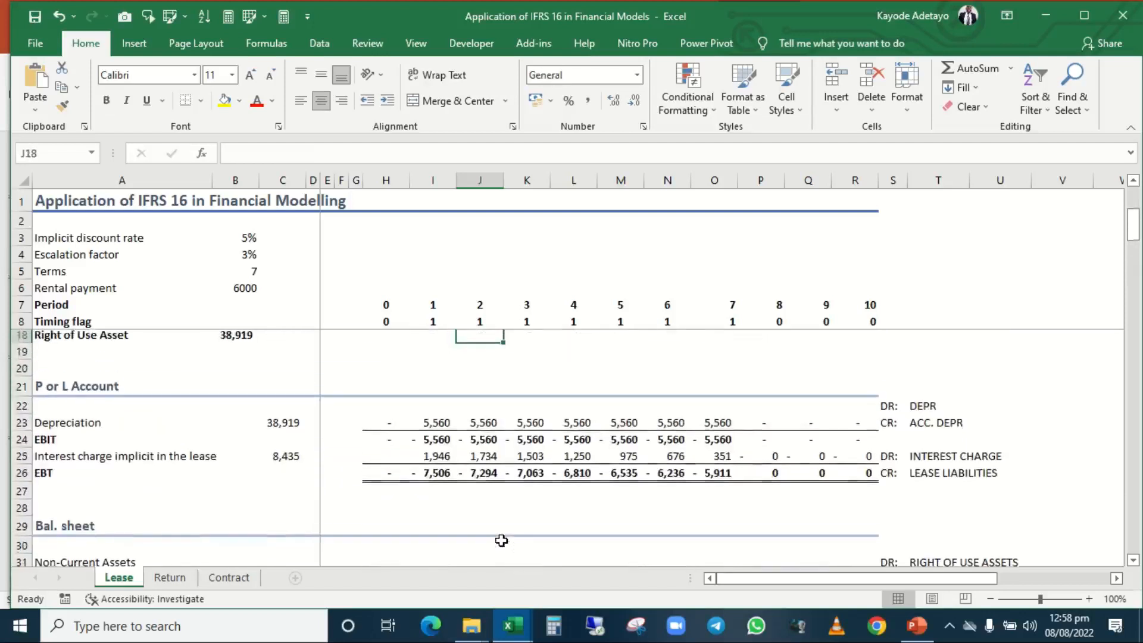
{"action": "key", "text": "Down"}
{"action": "key", "text": "Down"}
{"action": "key", "text": "Down"}
{"action": "key", "text": "Down"}
{"action": "key", "text": "Down"}
{"action": "key", "text": "Down"}
{"action": "key", "text": "Down"}
{"action": "key", "text": "Down"}
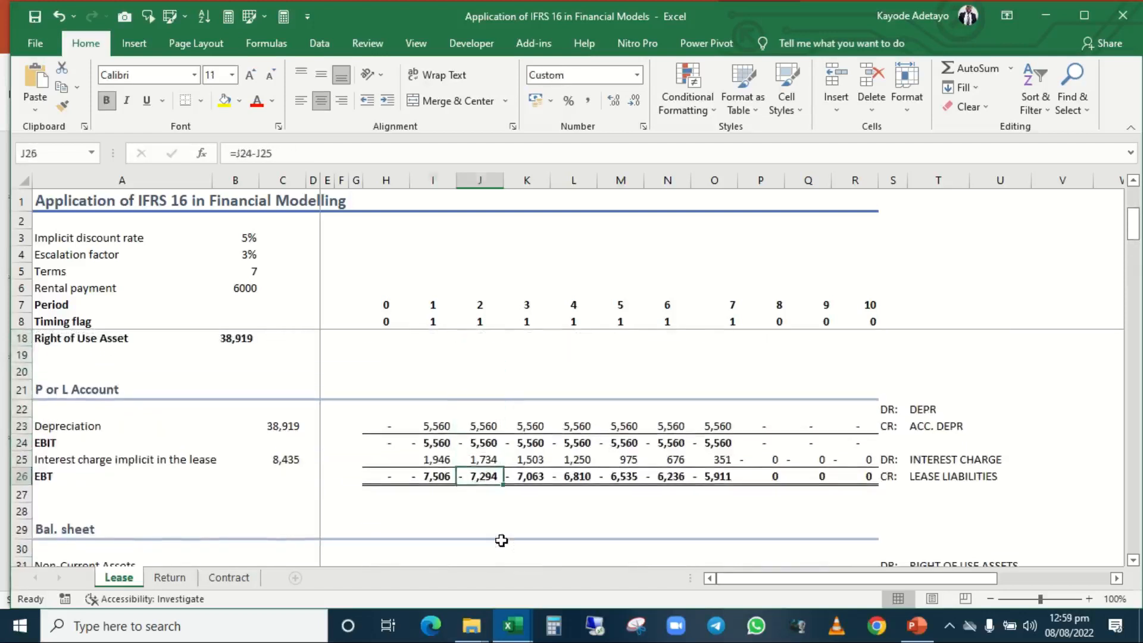
Step through the period 1 EBT, depreciation and interest charge formulas in I26, I23 and I25, ending on EBT.
{"action": "key", "text": "Left"}
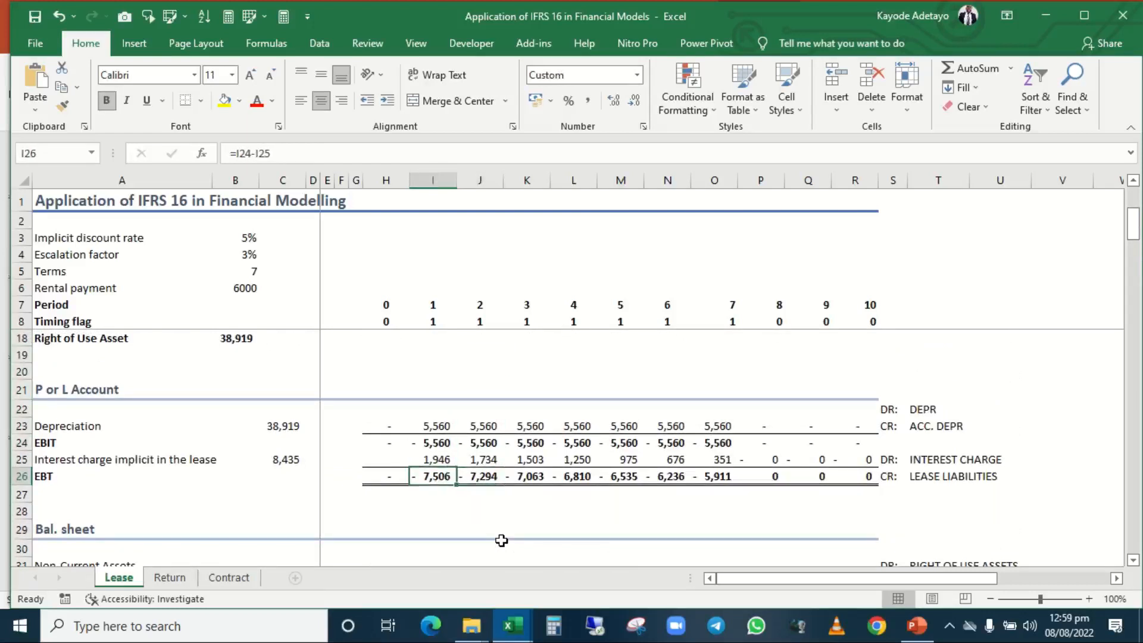
{"action": "key", "text": "Up"}
{"action": "key", "text": "Up"}
{"action": "key", "text": "Up"}
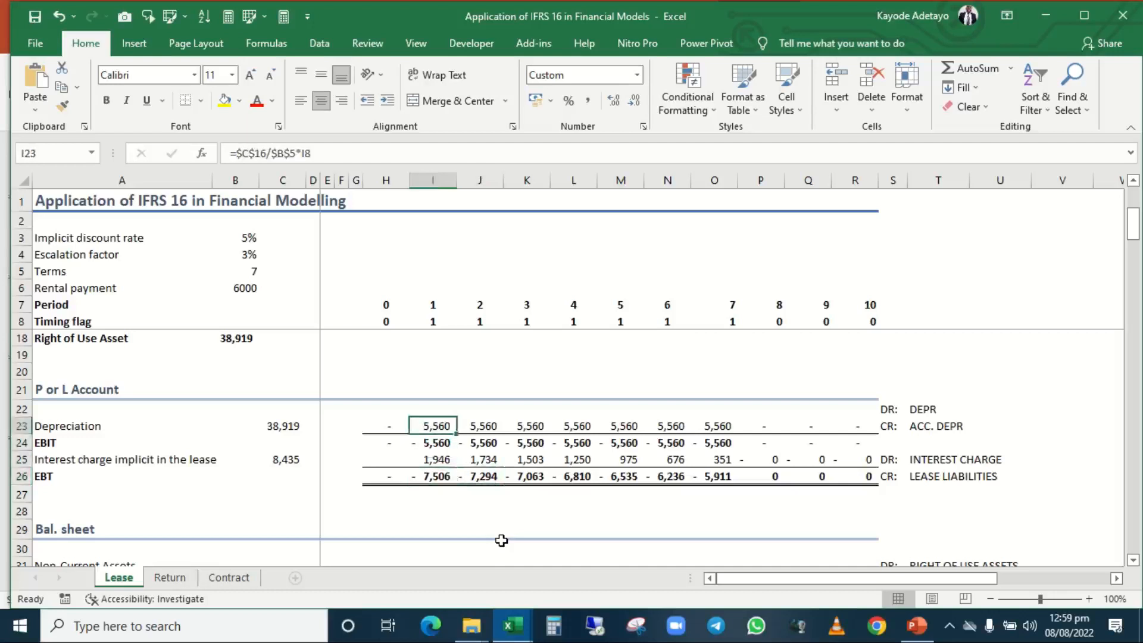
{"action": "key", "text": "Down"}
{"action": "key", "text": "Down"}
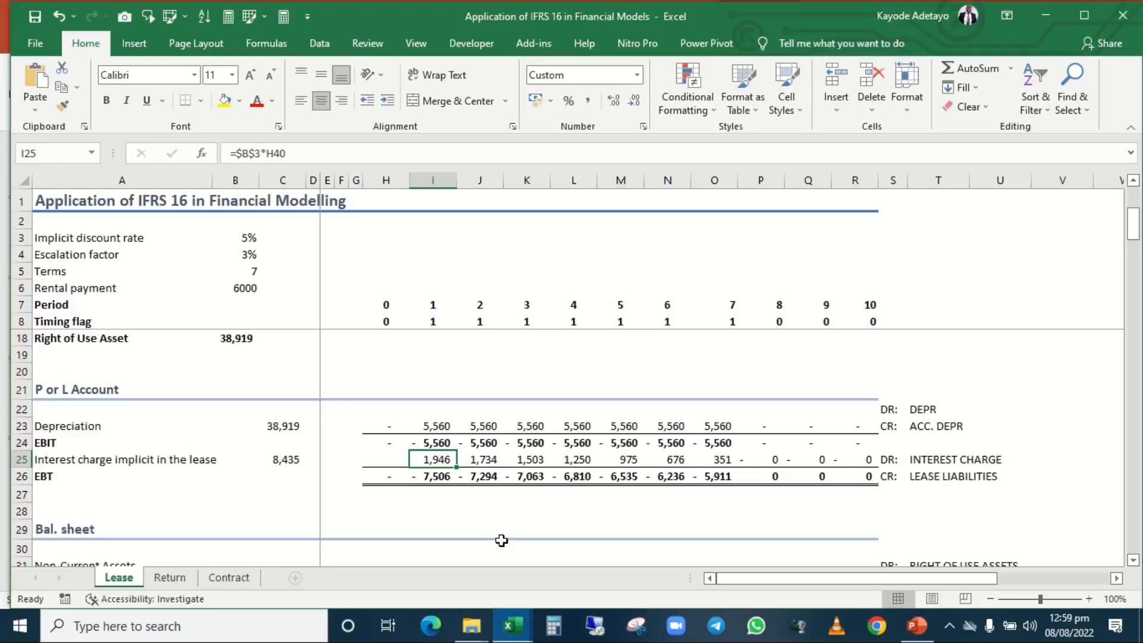
{"action": "key", "text": "Down"}
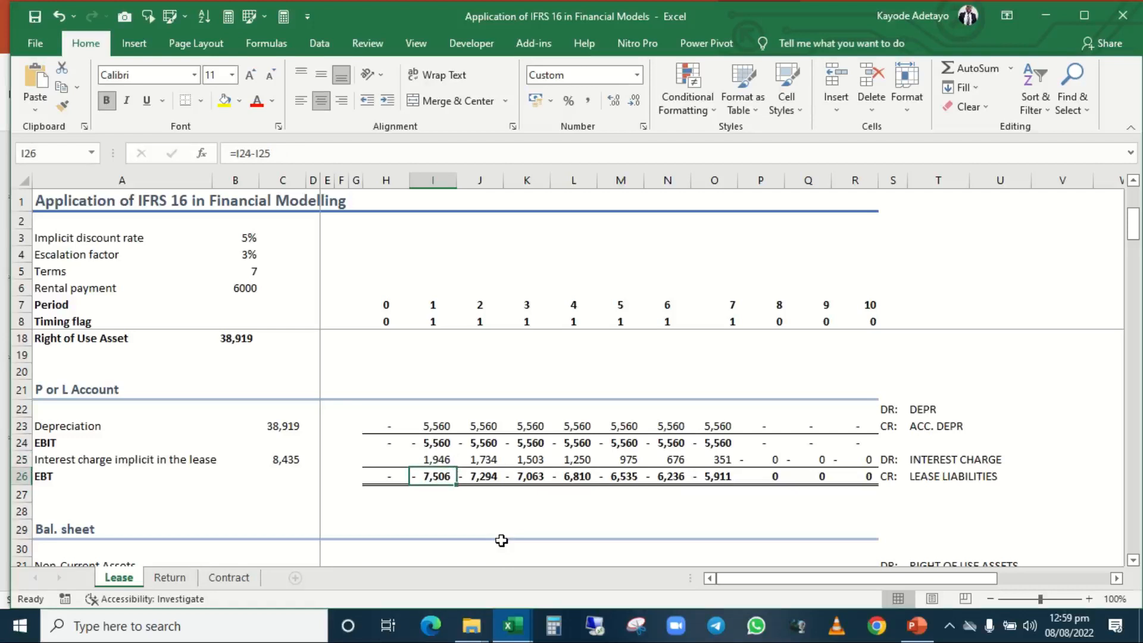
Trace the period 1 Retained Earnings formula in I43 to the EBT in I26 and the period 0 balance in H43.
{"action": "key", "text": "Down"}
{"action": "key", "text": "Down"}
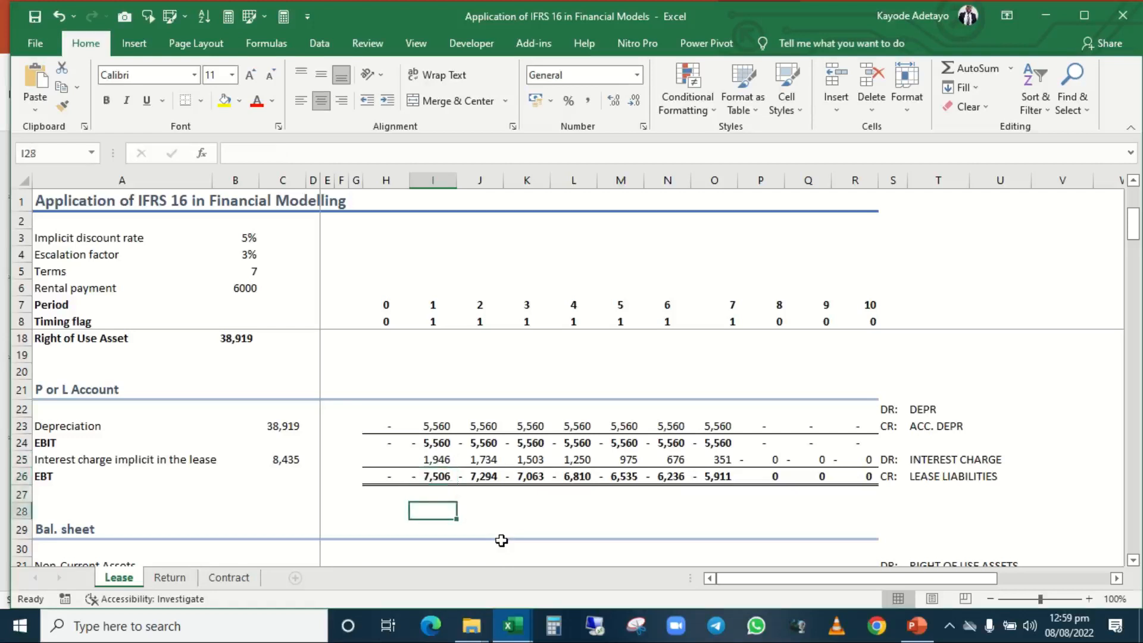
{"action": "key", "text": "Down"}
{"action": "key", "text": "Down"}
{"action": "key", "text": "Down"}
{"action": "key", "text": "Down"}
{"action": "key", "text": "Down"}
{"action": "key", "text": "Down"}
{"action": "key", "text": "Down"}
{"action": "key", "text": "Down"}
{"action": "key", "text": "Down"}
{"action": "key", "text": "Down"}
{"action": "key", "text": "Down"}
{"action": "key", "text": "Down"}
{"action": "key", "text": "Down"}
{"action": "key", "text": "Down"}
{"action": "key", "text": "Down"}
{"action": "key", "text": "Down"}
{"action": "key", "text": "Down"}
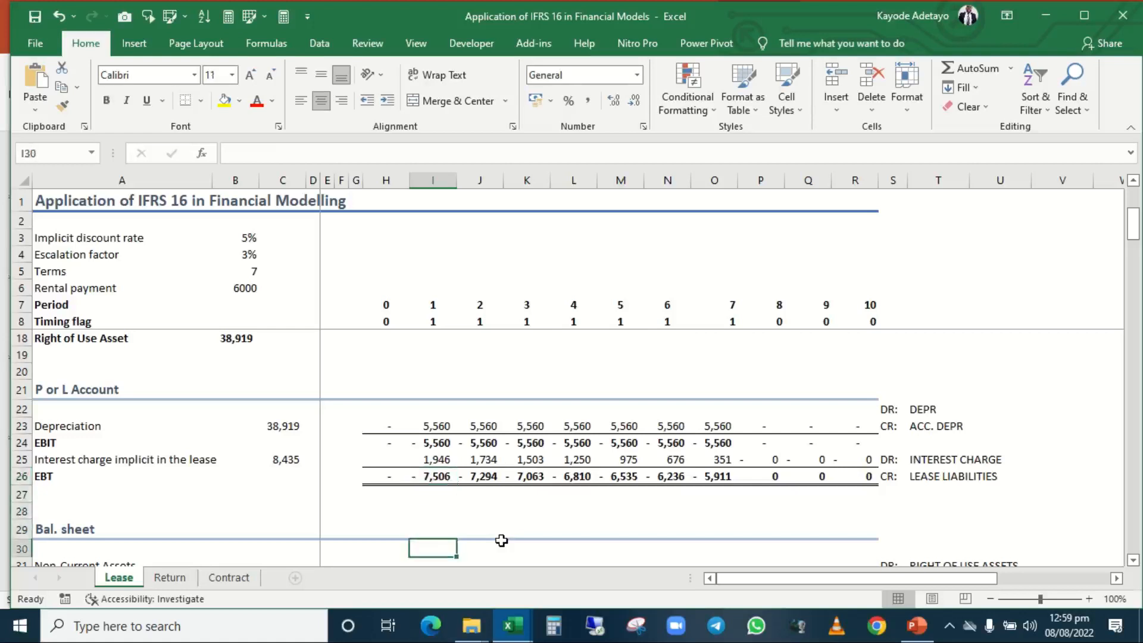
{"action": "key", "text": "Down"}
{"action": "key", "text": "Down"}
{"action": "key", "text": "Down"}
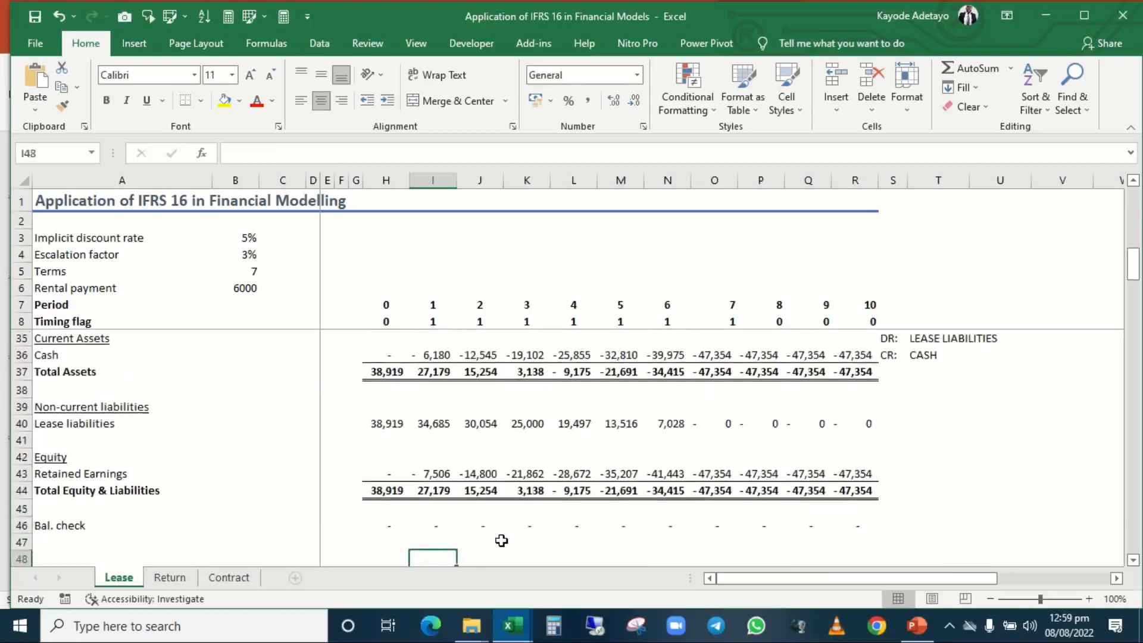
{"action": "key", "text": "Down"}
{"action": "key", "text": "Down"}
{"action": "key", "text": "Down"}
{"action": "key", "text": "Up"}
{"action": "key", "text": "Up"}
{"action": "key", "text": "Up"}
{"action": "key", "text": "Up"}
{"action": "key", "text": "Up"}
{"action": "key", "text": "Up"}
{"action": "key", "text": "Up"}
{"action": "key", "text": "Up"}
{"action": "key", "text": "Up"}
{"action": "key", "text": "Up"}
{"action": "key", "text": "Up"}
{"action": "key", "text": "Up"}
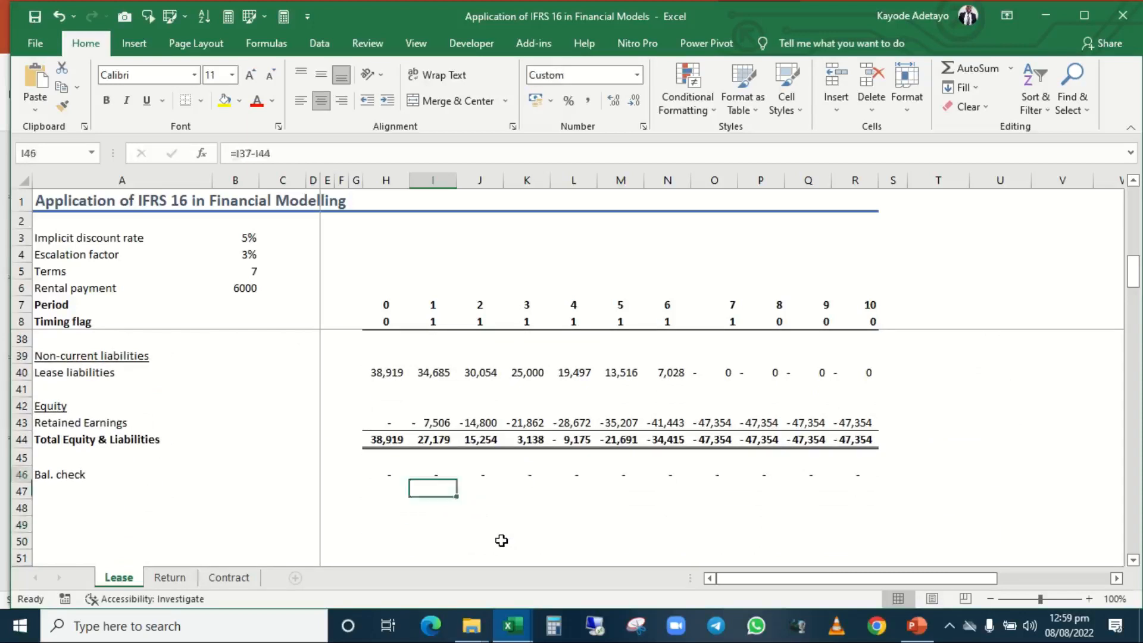
{"action": "key", "text": "Down"}
{"action": "key", "text": "Down"}
{"action": "key", "text": "Down"}
{"action": "key", "text": "Down"}
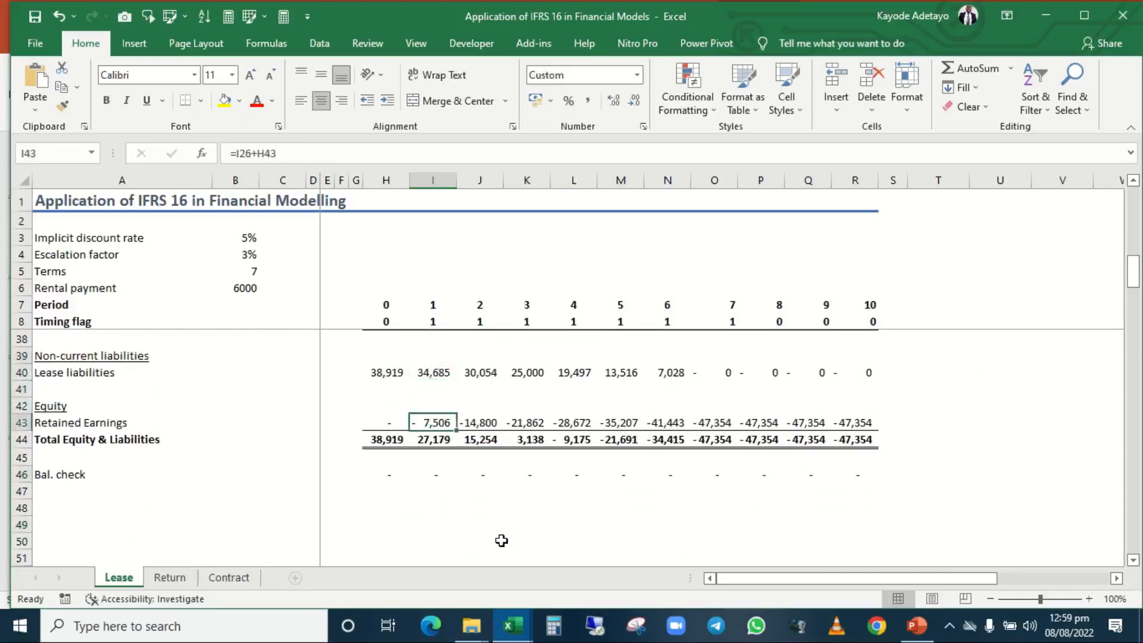
{"action": "key", "text": "F2"}
{"action": "scroll", "coordinate": [675, 537], "scroll_direction": "up", "scroll_amount": 8}
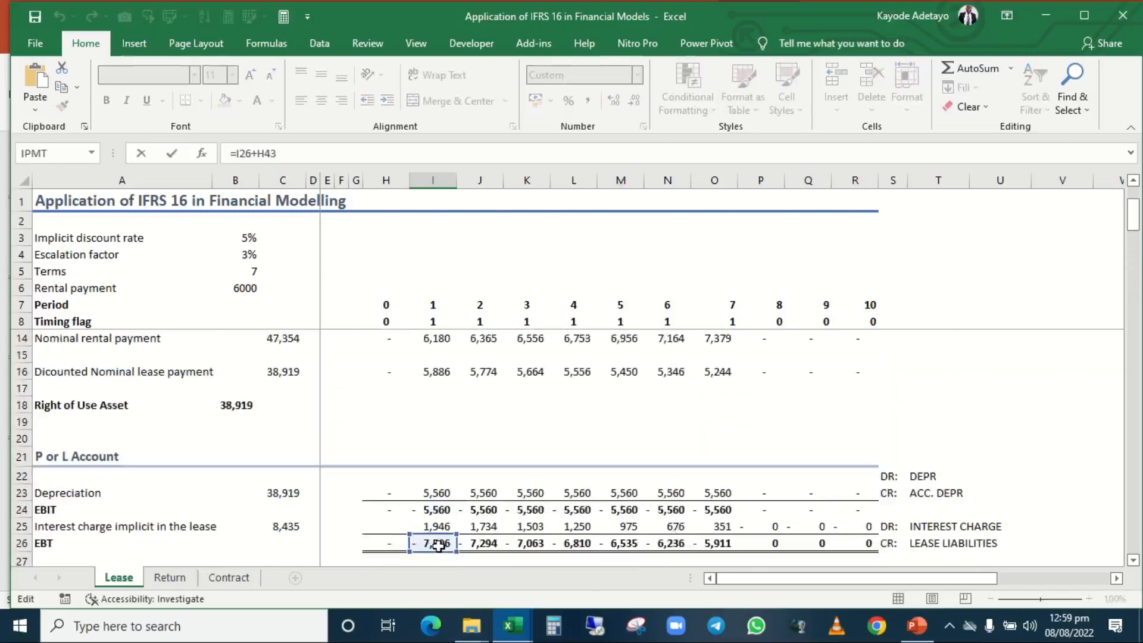
{"action": "scroll", "coordinate": [438, 545], "scroll_direction": "down", "scroll_amount": 9}
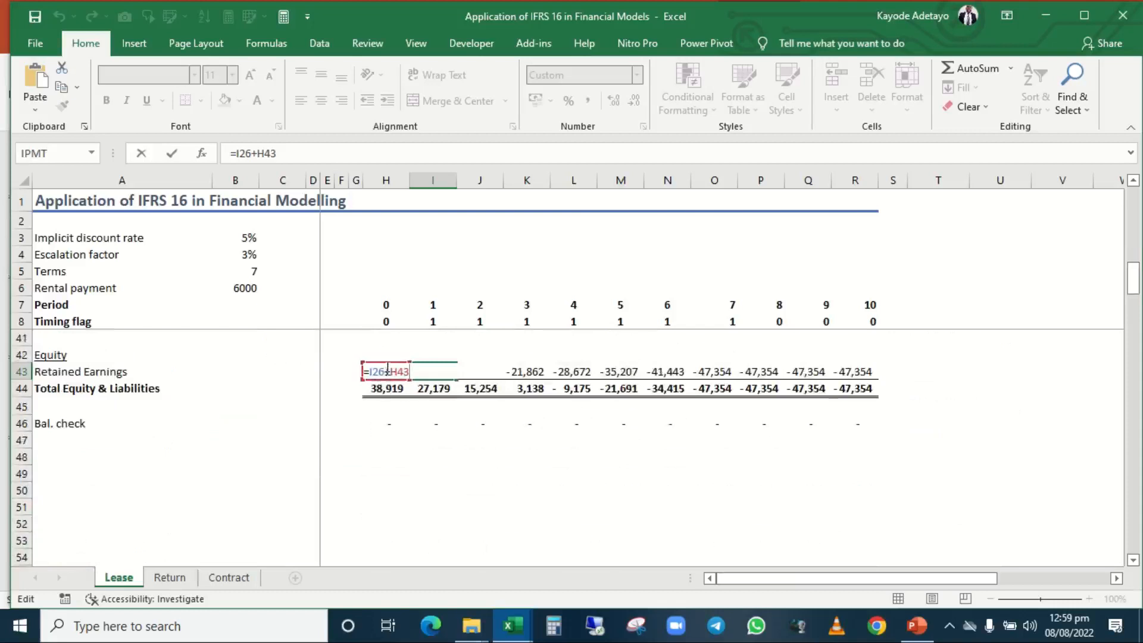
{"action": "key", "text": "ctrl+Return"}
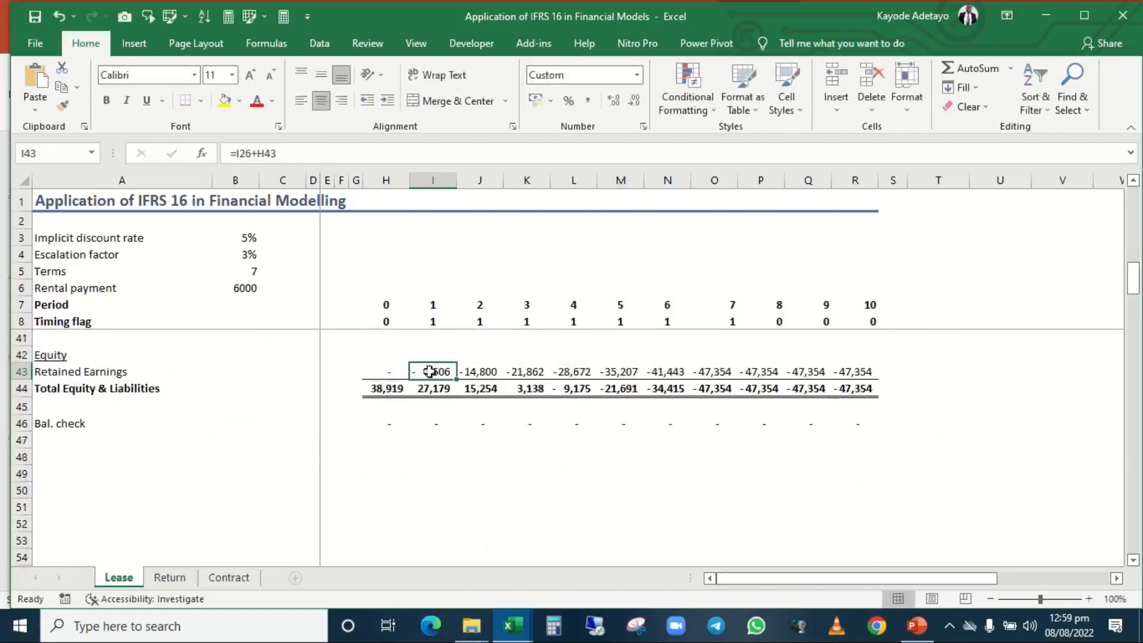
Trace the period 2 Retained Earnings formula in J43 to the EBT in J26 and the period 1 balance in I43.
{"action": "left_click", "coordinate": [493, 371]}
{"action": "double_click", "coordinate": [493, 371]}
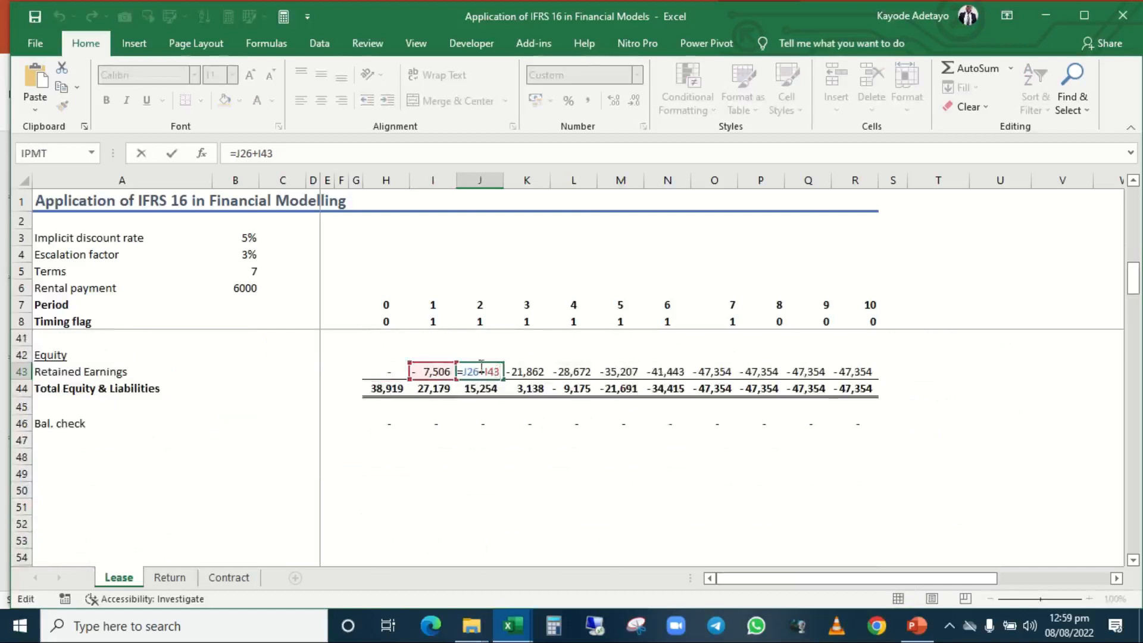
{"action": "scroll", "coordinate": [472, 405], "scroll_direction": "up", "scroll_amount": 6}
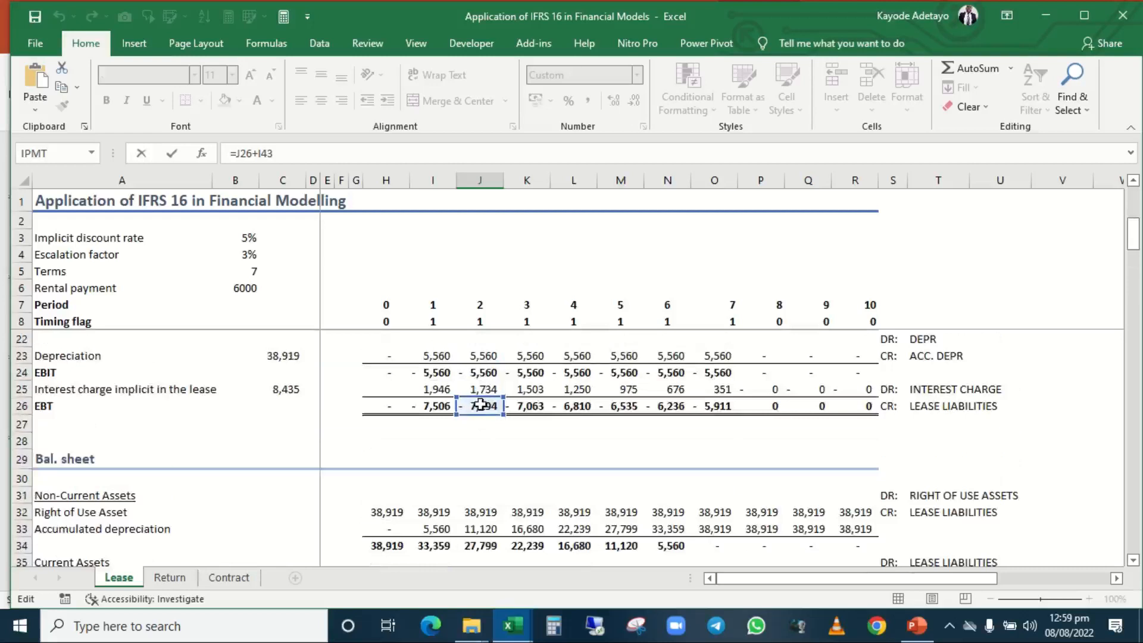
{"action": "key", "text": "Return"}
{"action": "scroll", "coordinate": [480, 405], "scroll_direction": "down", "scroll_amount": 1}
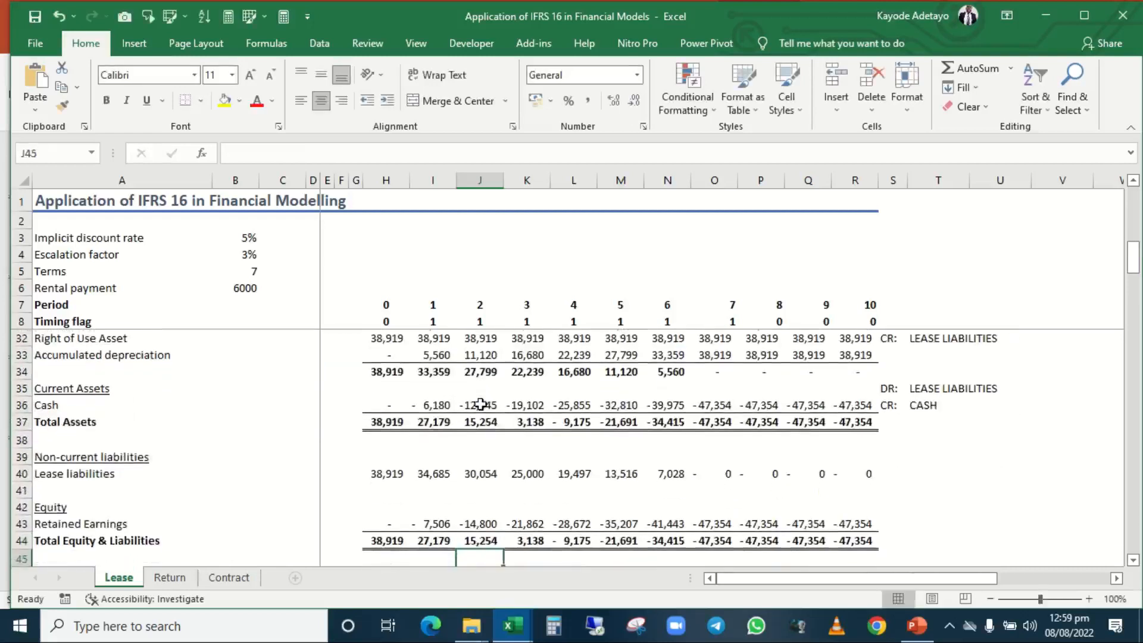
Step from the period 2 Retained Earnings formula in J43 up to the Lease liabilities formula in J40.
{"action": "key", "text": "Return"}
{"action": "key", "text": "Up"}
{"action": "key", "text": "Up"}
{"action": "key", "text": "Up"}
{"action": "key", "text": "Down"}
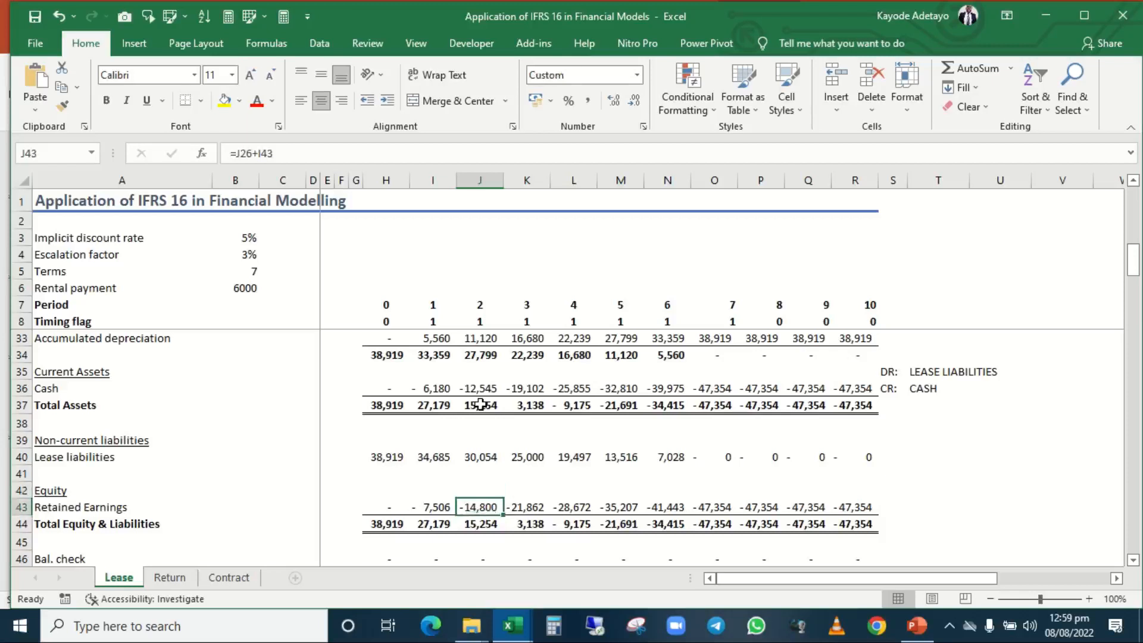
{"action": "key", "text": "Up"}
{"action": "key", "text": "Up"}
{"action": "key", "text": "Up"}
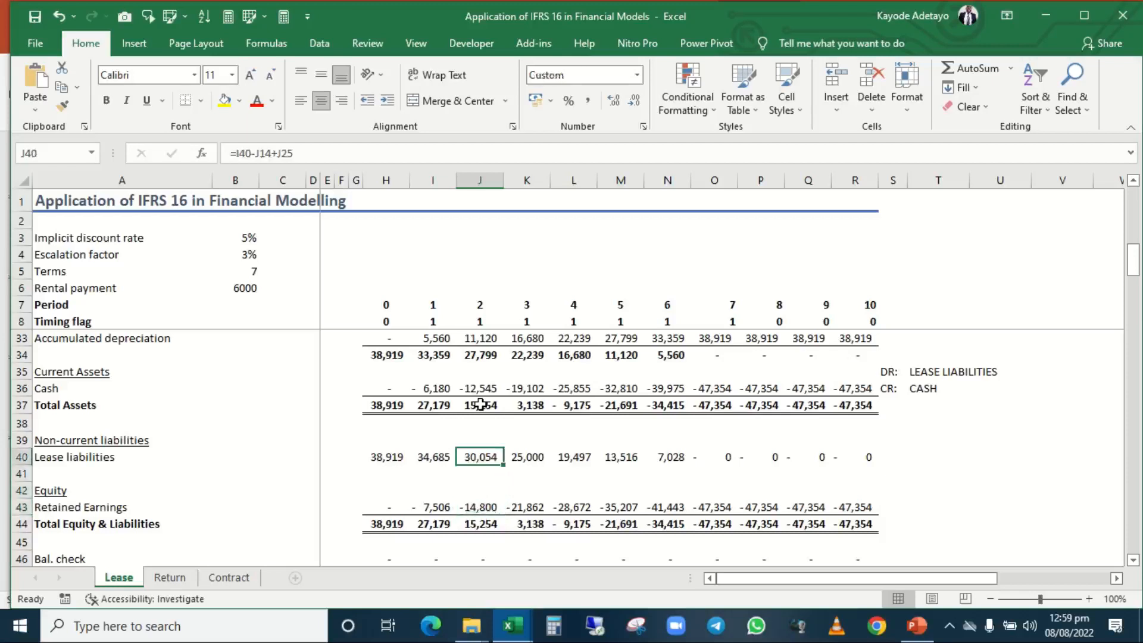
Step through the period 0 Lease liabilities, Retained Earnings and Total Equity & Liabilities formulas in H40, H43 and H44, then return toward the assets section.
{"action": "key", "text": "Left"}
{"action": "key", "text": "Left"}
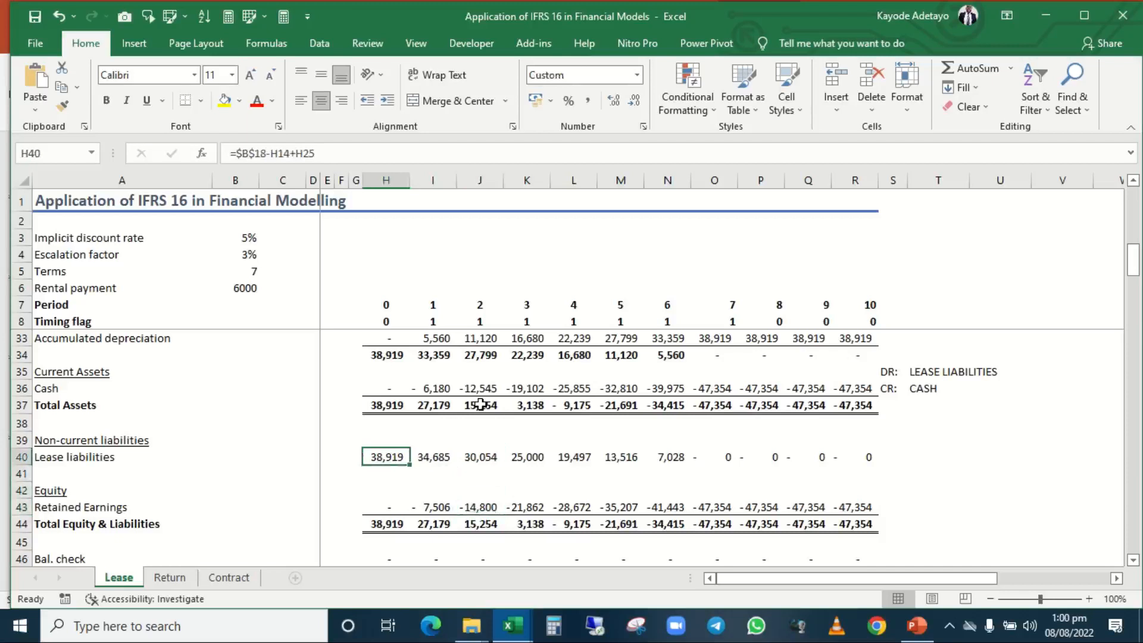
{"action": "key", "text": "Down"}
{"action": "key", "text": "Down"}
{"action": "key", "text": "Down"}
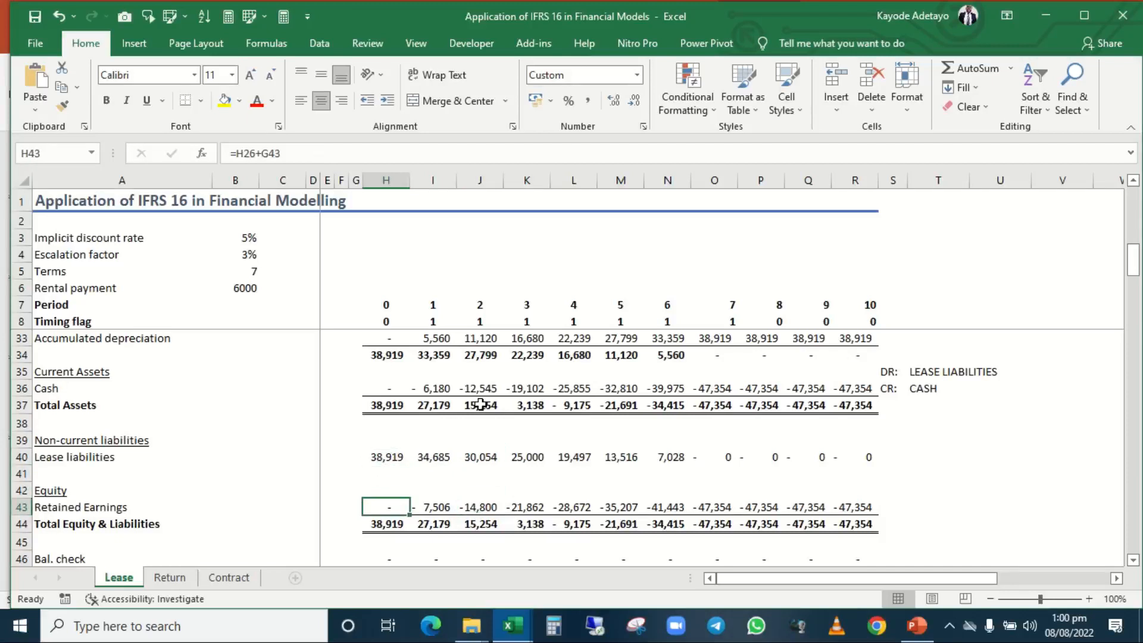
{"action": "key", "text": "Down"}
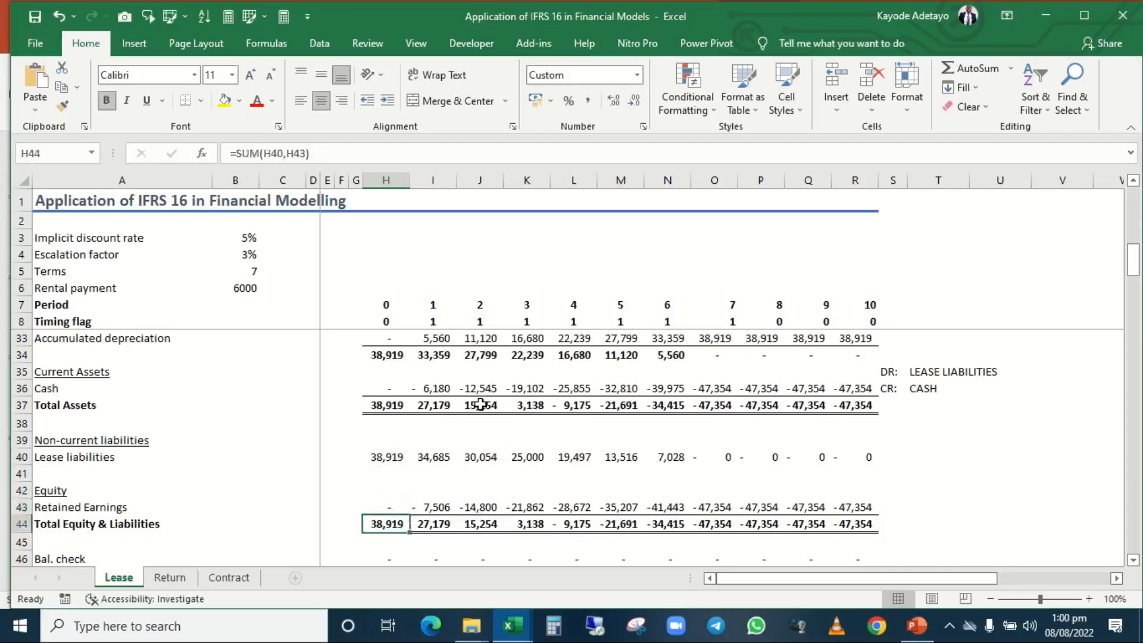
{"action": "key", "text": "Up"}
{"action": "key", "text": "Up"}
{"action": "key", "text": "Up"}
{"action": "key", "text": "Up"}
{"action": "key", "text": "Up"}
{"action": "key", "text": "Up"}
{"action": "key", "text": "Up"}
{"action": "key", "text": "Up"}
{"action": "key", "text": "Up"}
{"action": "key", "text": "Up"}
{"action": "key", "text": "Up"}
{"action": "key", "text": "Up"}
{"action": "key", "text": "Up"}
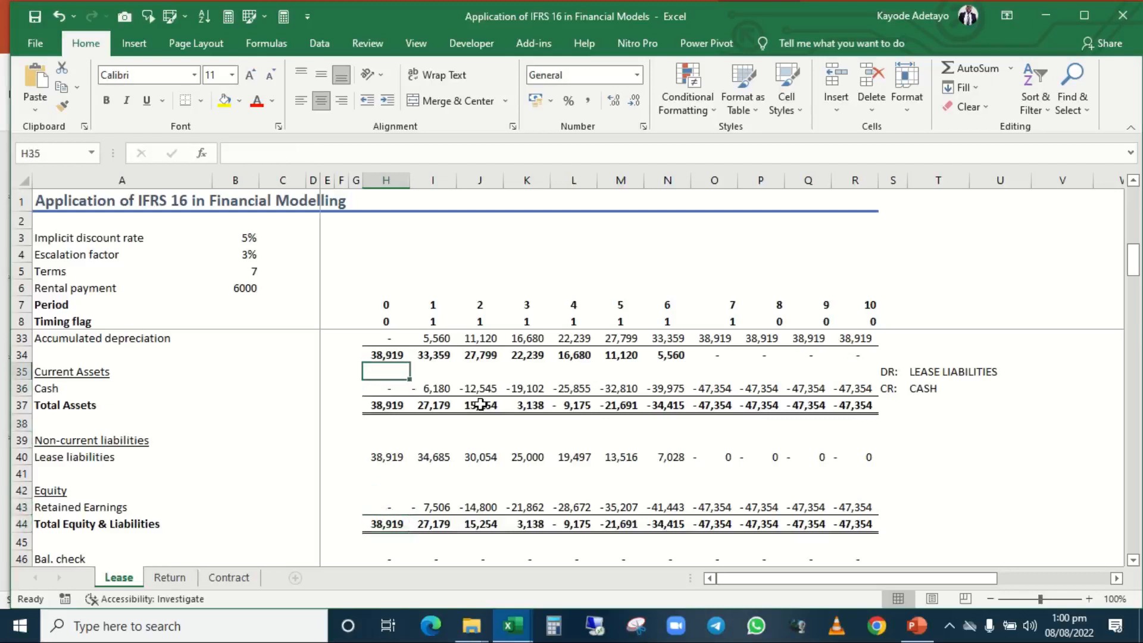
Step through the period 0 non-current assets subtotal formula in H34 and the Total Assets formula in H37.
{"action": "key", "text": "Up"}
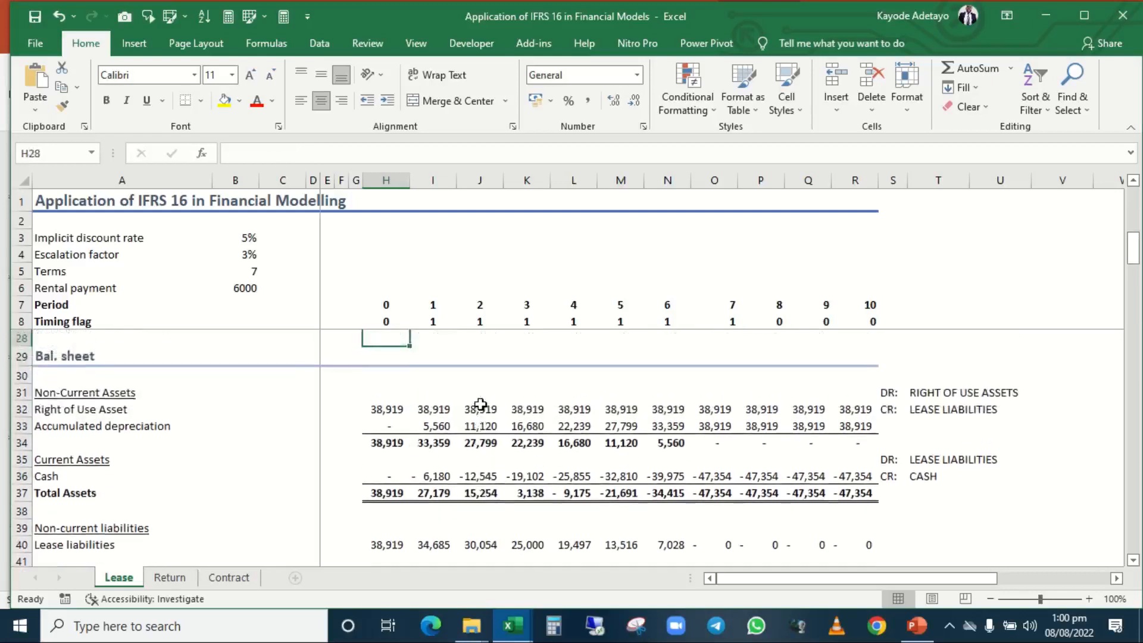
{"action": "key", "text": "Down"}
{"action": "key", "text": "Down"}
{"action": "key", "text": "Down"}
{"action": "key", "text": "Down"}
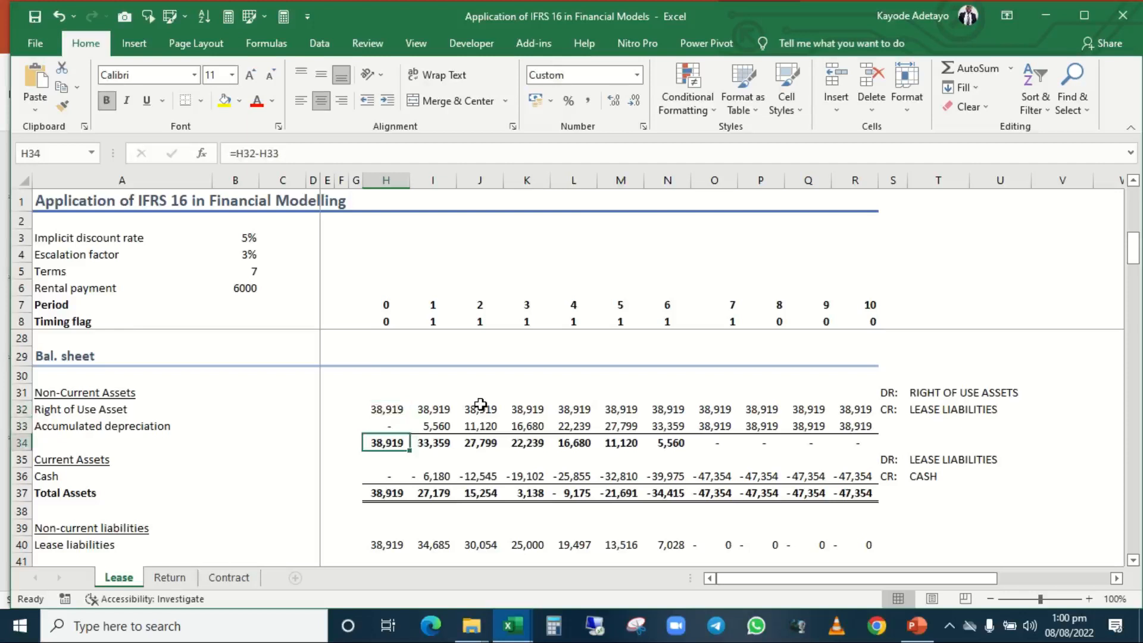
{"action": "key", "text": "Down"}
{"action": "key", "text": "Down"}
Go through the period 0 liabilities and equity rows to the Total Equity & Liabilities formula in H44.
{"action": "key", "text": "Down"}
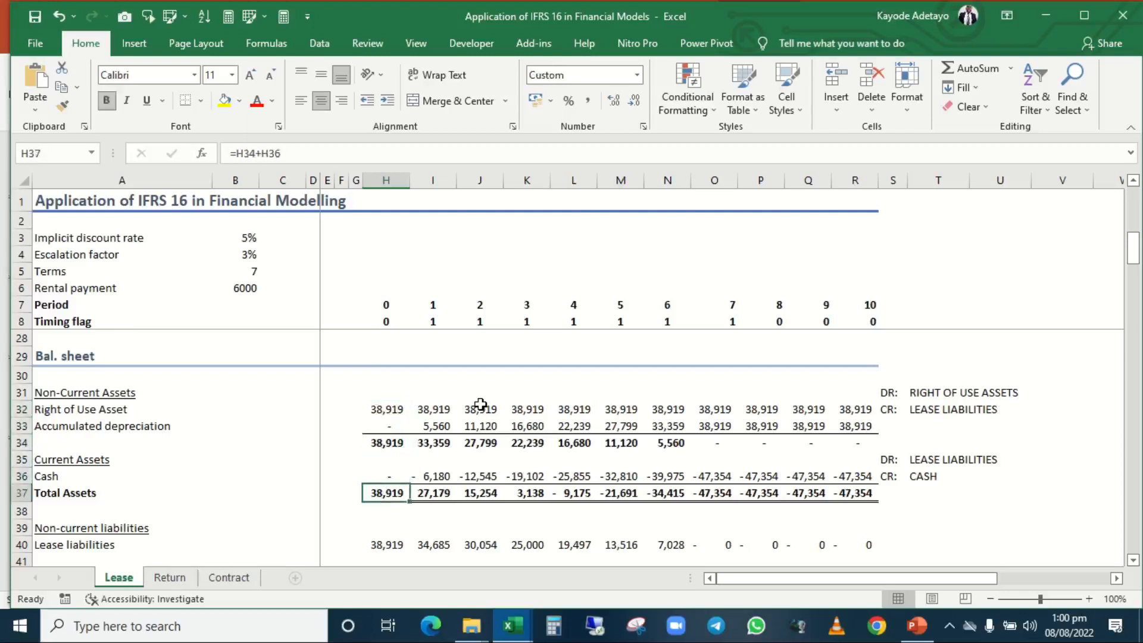
{"action": "key", "text": "Down"}
{"action": "key", "text": "Down"}
{"action": "key", "text": "Down"}
{"action": "key", "text": "Down"}
{"action": "key", "text": "Down"}
{"action": "key", "text": "Down"}
{"action": "key", "text": "Down"}
{"action": "key", "text": "Down"}
{"action": "key", "text": "Down"}
{"action": "key", "text": "Down"}
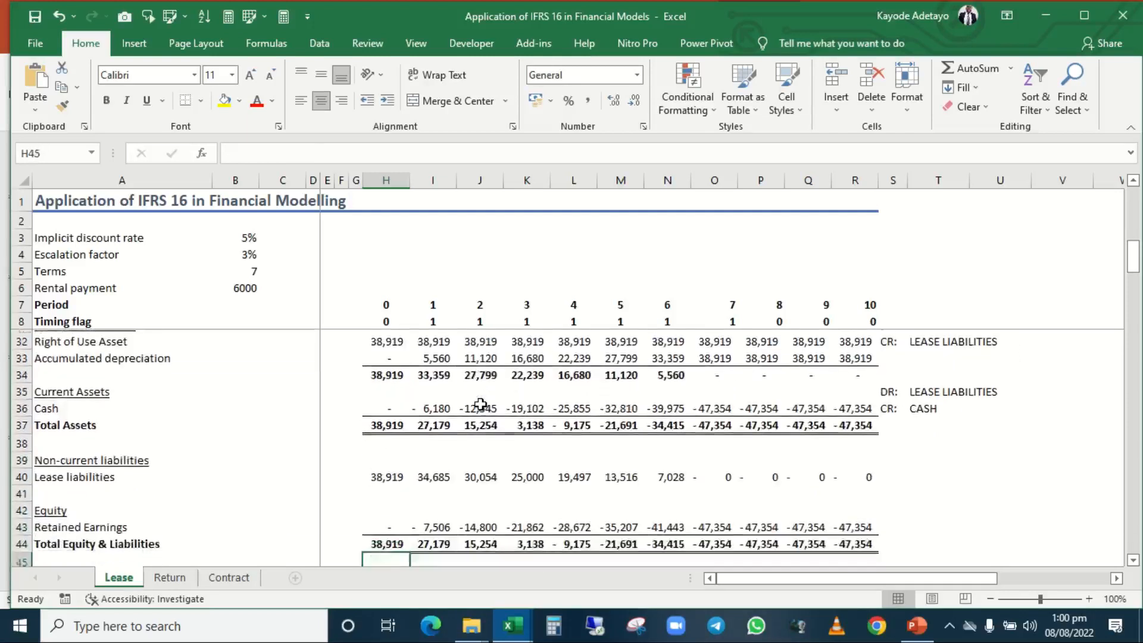
{"action": "key", "text": "Up"}
{"action": "key", "text": "Up"}
{"action": "key", "text": "Up"}
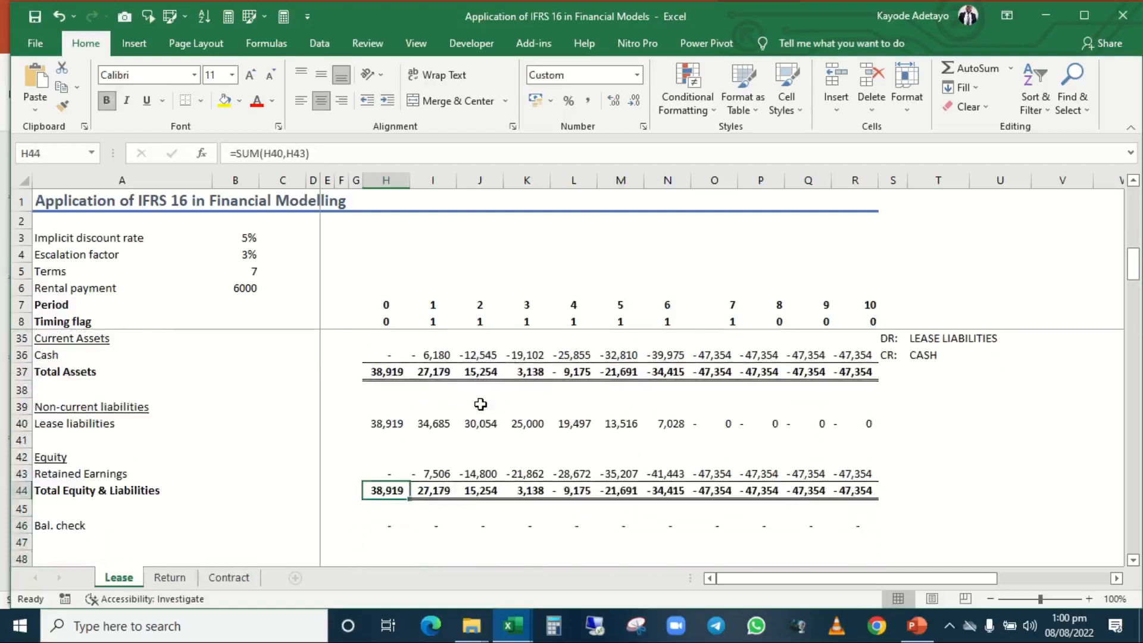
Trace the period 0 Bal. check formula in H46 to H37 and H44, and inspect the checks across to period 4 in L46.
{"action": "key", "text": "Down"}
{"action": "key", "text": "Down"}
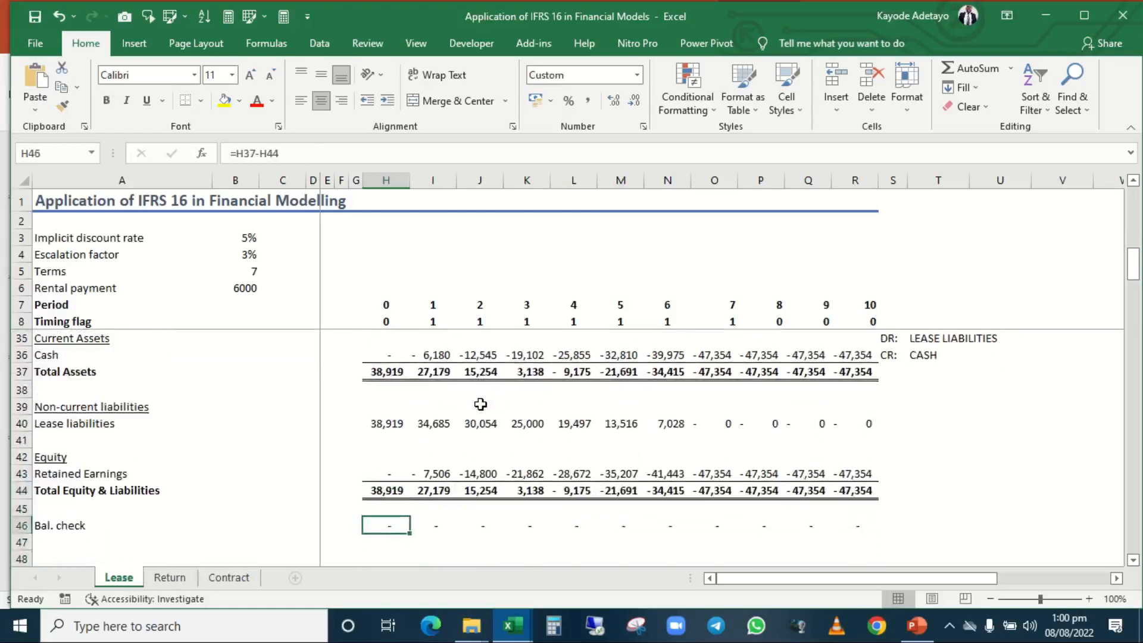
{"action": "key", "text": "F2"}
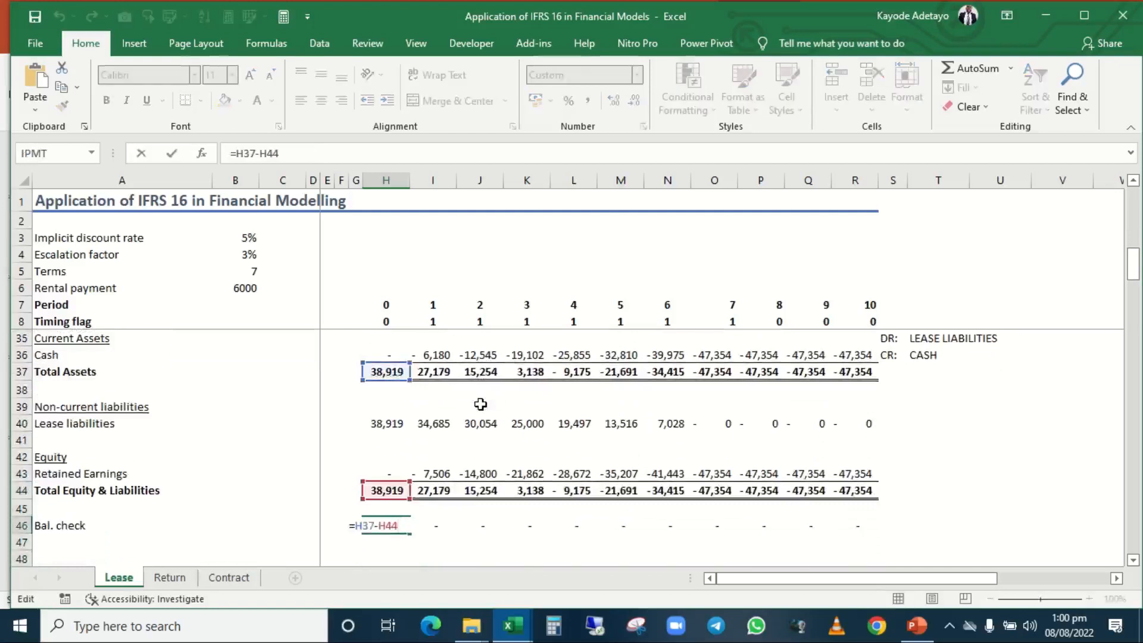
{"action": "key", "text": "Return"}
{"action": "key", "text": "Up"}
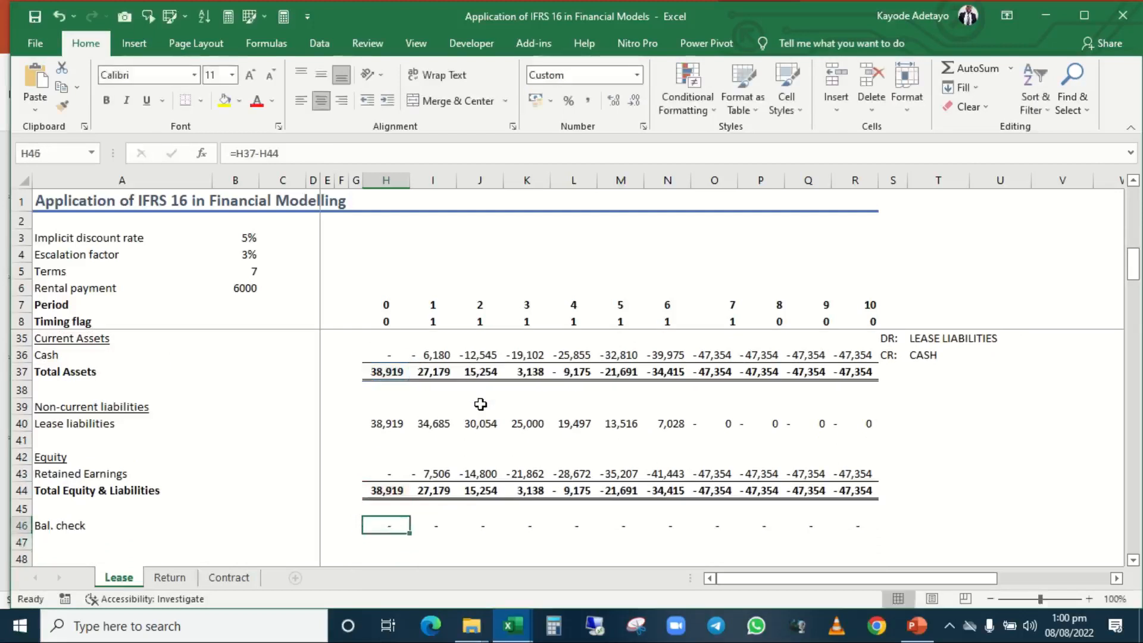
{"action": "key", "text": "Right"}
{"action": "key", "text": "Right"}
{"action": "key", "text": "Right"}
{"action": "key", "text": "Right"}
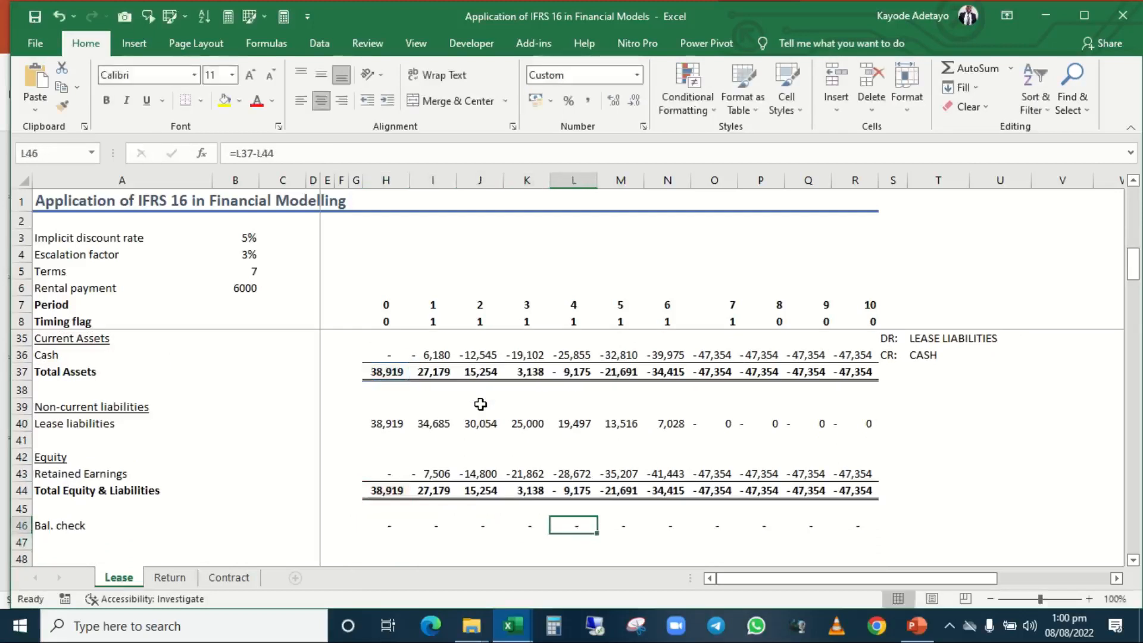
Return to the assumptions at the top of the Lease sheet and select the Implicit discount rate in B3.
{"action": "key", "text": "Up"}
{"action": "key", "text": "Up"}
{"action": "key", "text": "Up"}
{"action": "key", "text": "Up"}
{"action": "key", "text": "Up"}
{"action": "key", "text": "Up"}
{"action": "key", "text": "Up"}
{"action": "key", "text": "Up"}
{"action": "key", "text": "Up"}
{"action": "key", "text": "Up"}
{"action": "key", "text": "Up"}
{"action": "key", "text": "Up"}
{"action": "key", "text": "Up"}
{"action": "key", "text": "Up"}
{"action": "key", "text": "Up"}
{"action": "key", "text": "Up"}
{"action": "key", "text": "Up"}
{"action": "key", "text": "Up"}
{"action": "key", "text": "Up"}
{"action": "key", "text": "Up"}
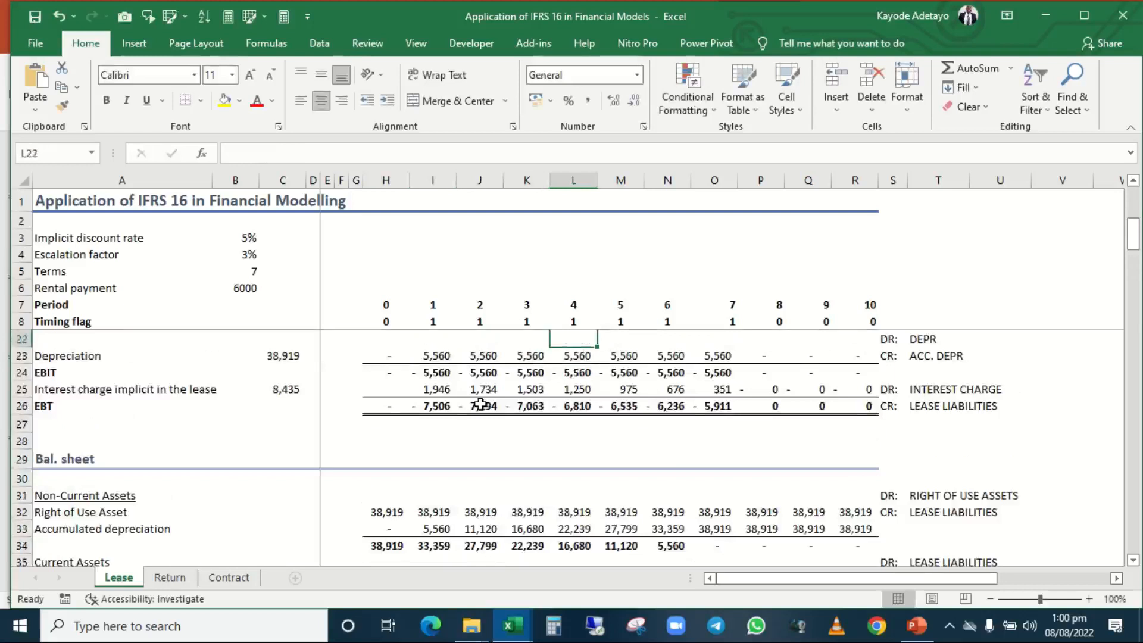
{"action": "key", "text": "Up"}
{"action": "key", "text": "Up"}
{"action": "key", "text": "Up"}
{"action": "key", "text": "Up"}
{"action": "key", "text": "Up"}
{"action": "key", "text": "Up"}
{"action": "key", "text": "Up"}
{"action": "key", "text": "Up"}
{"action": "key", "text": "Up"}
{"action": "key", "text": "Up"}
{"action": "key", "text": "Up"}
{"action": "key", "text": "Up"}
{"action": "key", "text": "Up"}
{"action": "key", "text": "Up"}
{"action": "key", "text": "Up"}
{"action": "key", "text": "Up"}
{"action": "key", "text": "Up"}
{"action": "key", "text": "Up"}
{"action": "key", "text": "Up"}
{"action": "key", "text": "Up"}
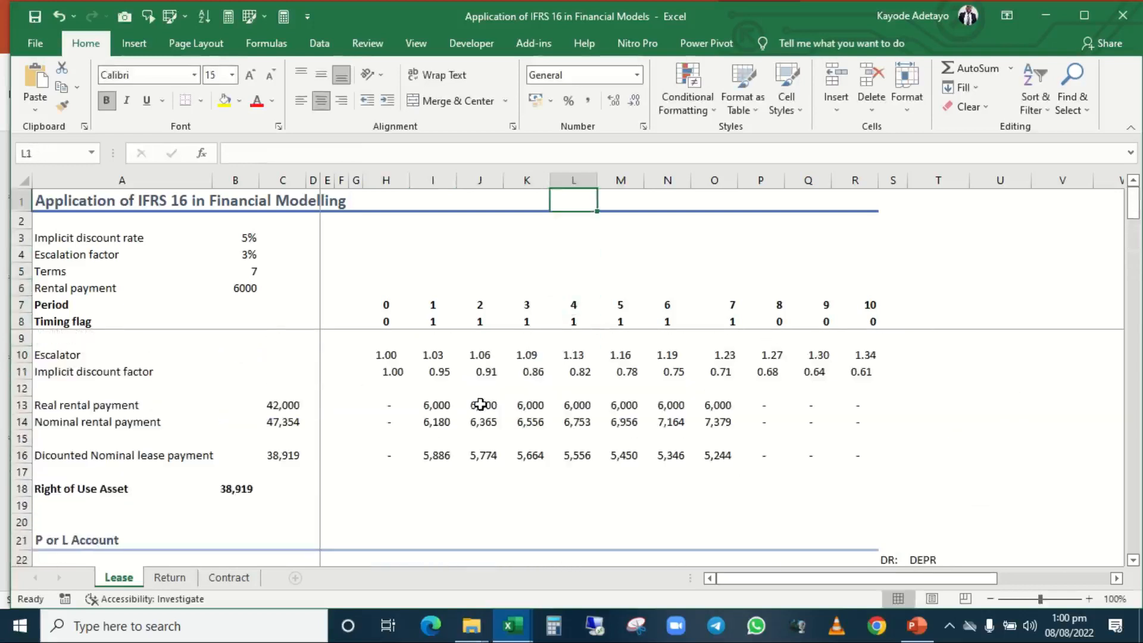
{"action": "key", "text": "Left"}
{"action": "key", "text": "Left"}
{"action": "key", "text": "Left"}
{"action": "key", "text": "Left"}
{"action": "key", "text": "Left"}
{"action": "key", "text": "Left"}
{"action": "key", "text": "Left"}
{"action": "key", "text": "Left"}
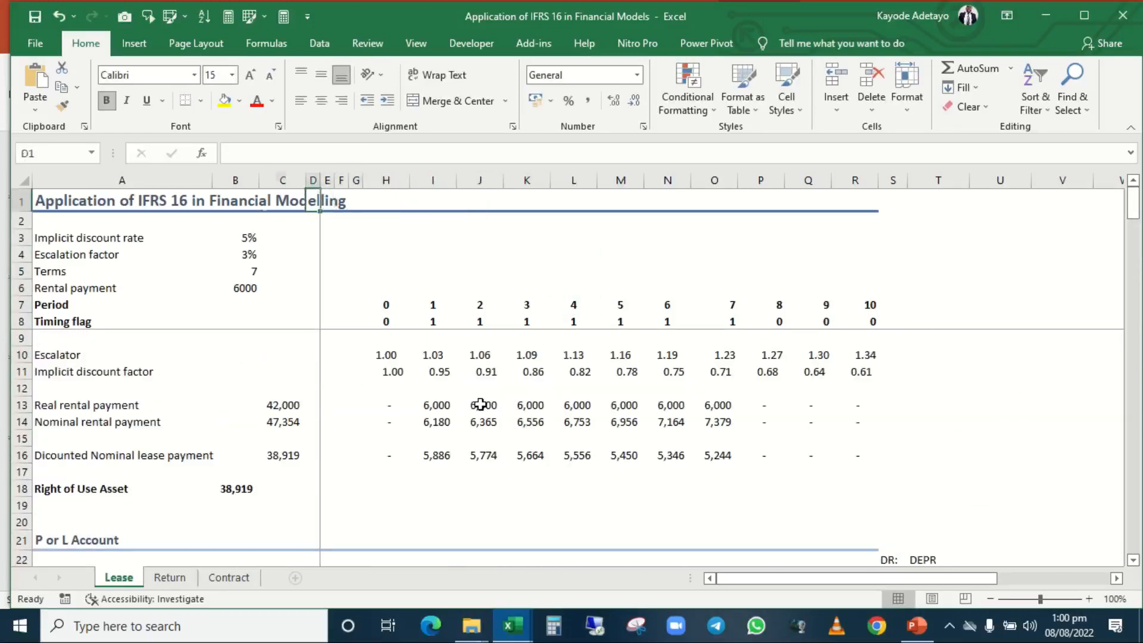
{"action": "key", "text": "Left"}
{"action": "key", "text": "Left"}
{"action": "key", "text": "Down"}
{"action": "key", "text": "Down"}
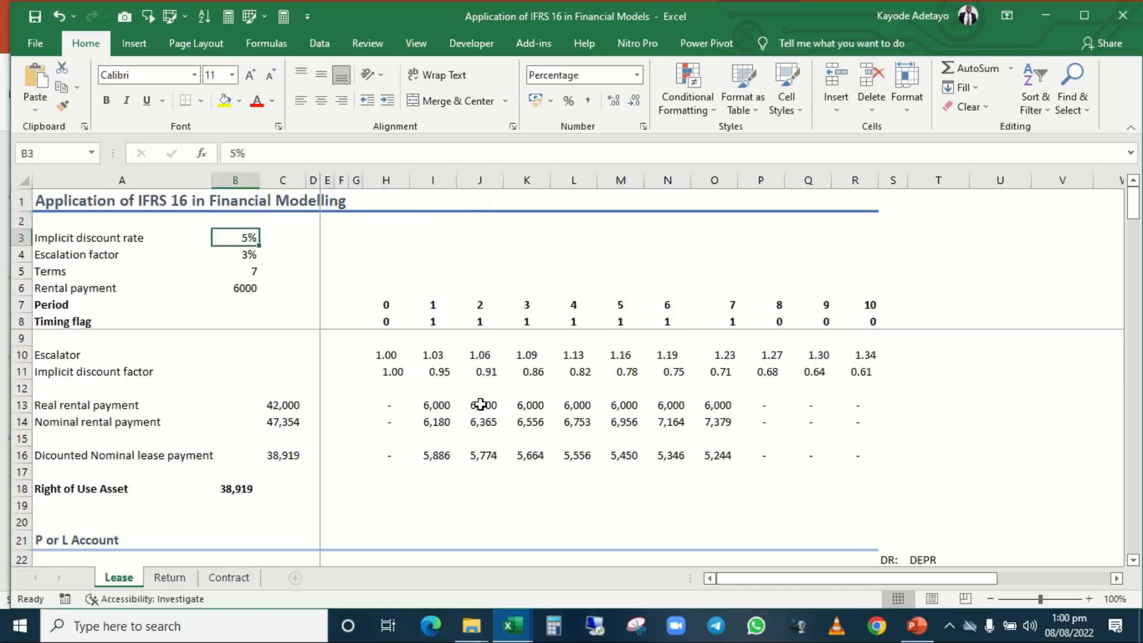
Step through the Escalation factor in B4, the Terms in B5 and the Rental payment in B6.
{"action": "key", "text": "alt"}
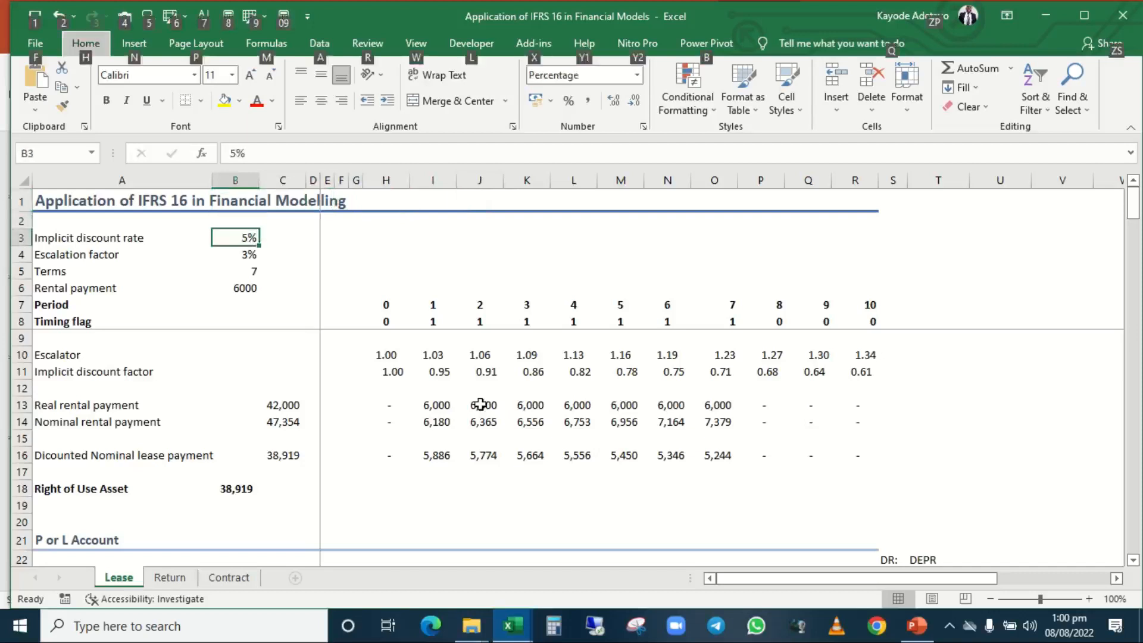
{"action": "key", "text": "Escape"}
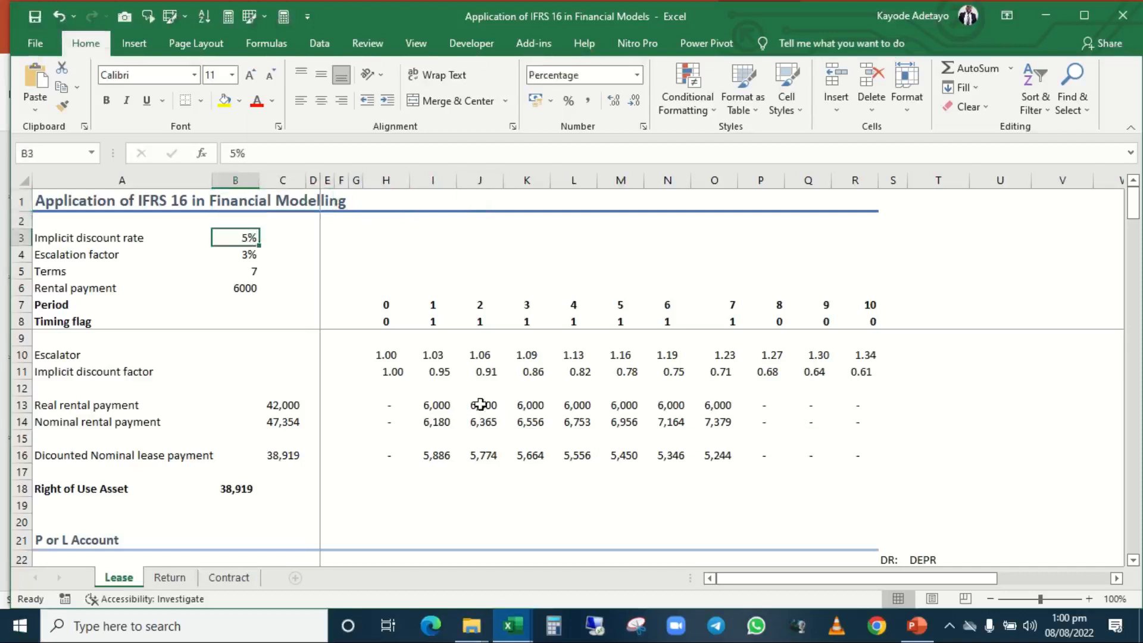
{"action": "key", "text": "Down"}
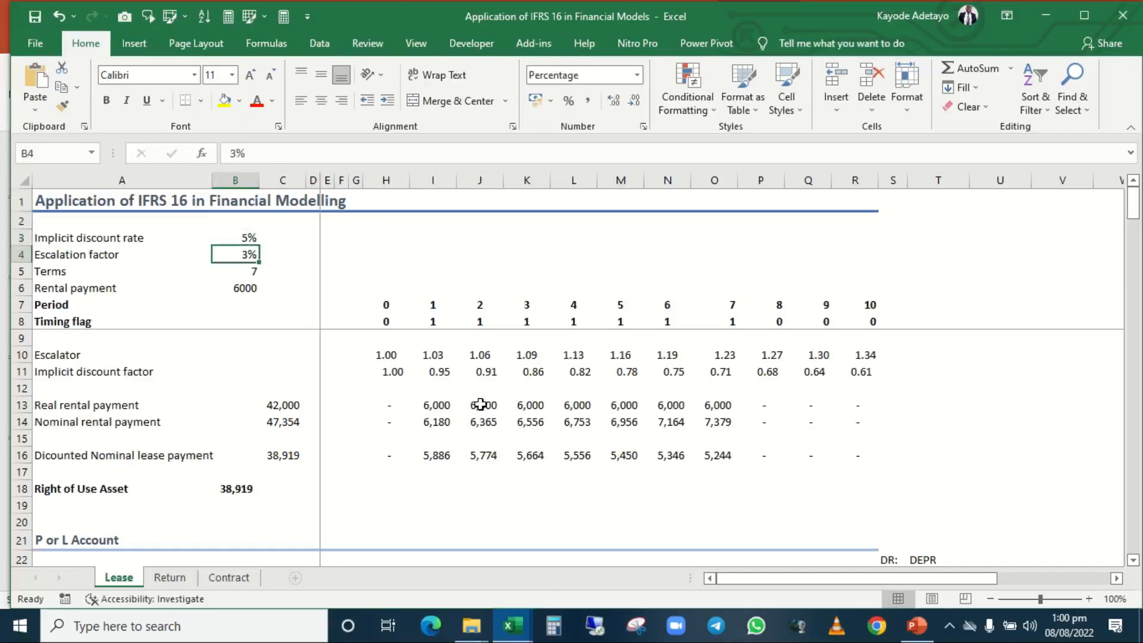
{"action": "key", "text": "Down"}
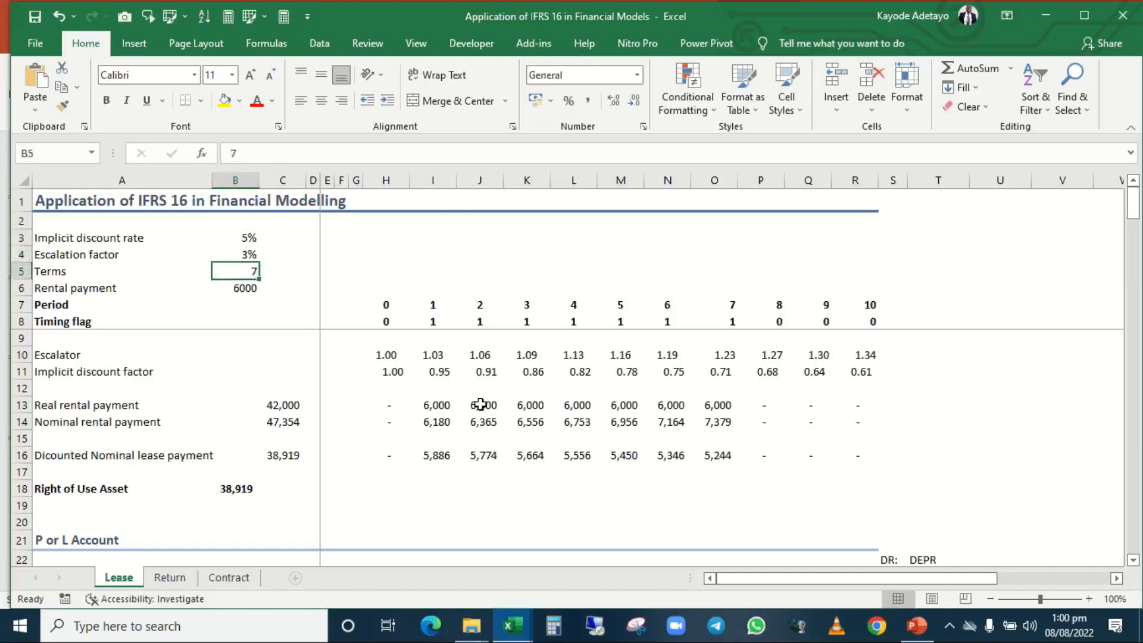
{"action": "key", "text": "Down"}
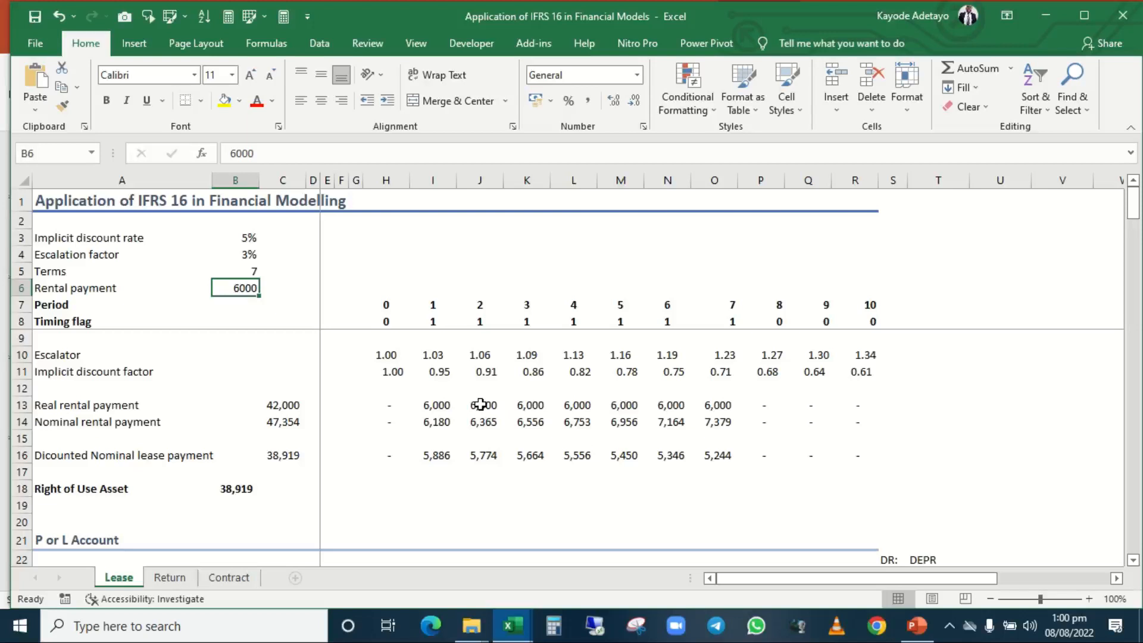
Review the Terms and Rental payment assumptions again, returning to the Escalation factor in B4.
{"action": "key", "text": "Up"}
{"action": "key", "text": "Up"}
{"action": "key", "text": "Up"}
{"action": "key", "text": "Down"}
{"action": "key", "text": "Down"}
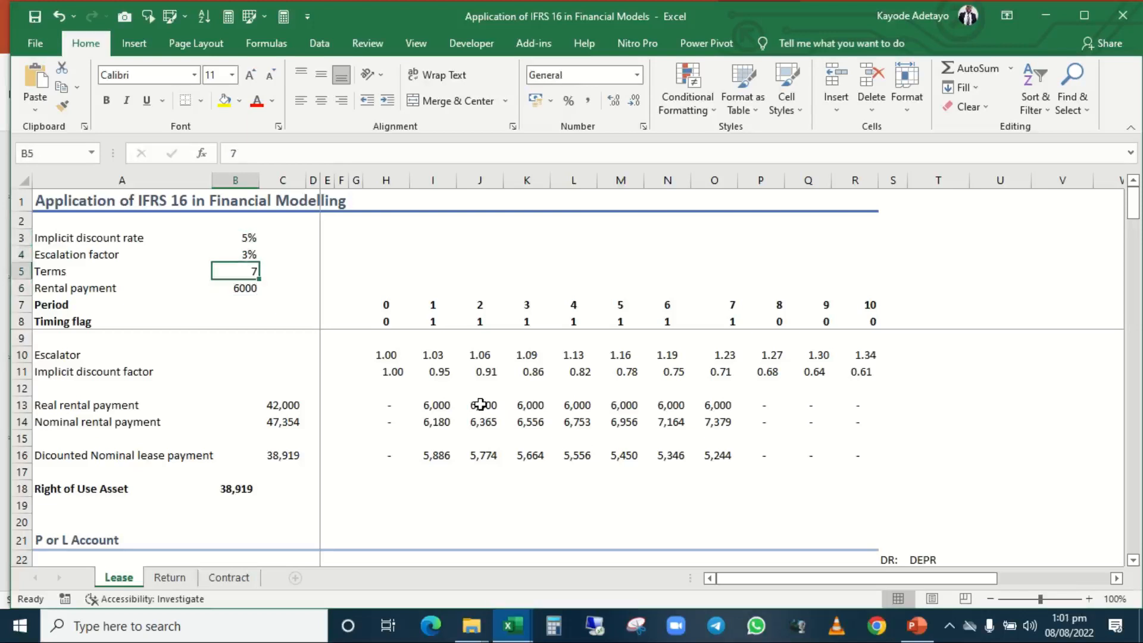
{"action": "key", "text": "Down"}
{"action": "key", "text": "Down"}
{"action": "key", "text": "Up"}
{"action": "key", "text": "Up"}
Move back and forth over the Implicit discount rate, Escalation factor and Terms inputs in B3:B5.
{"action": "key", "text": "Up"}
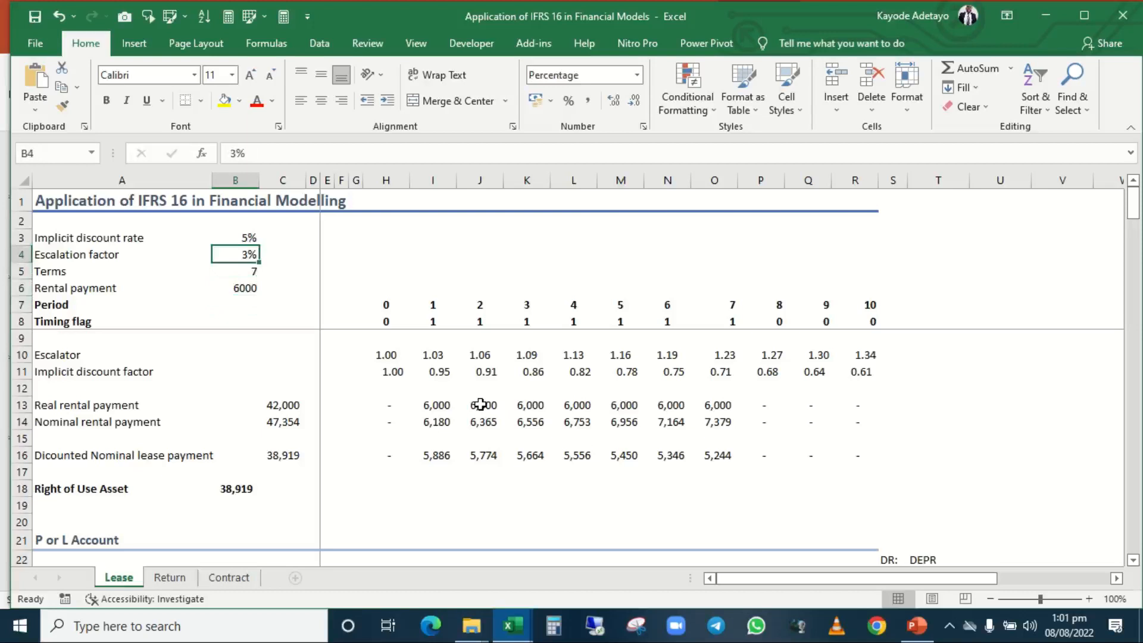
{"action": "key", "text": "Up"}
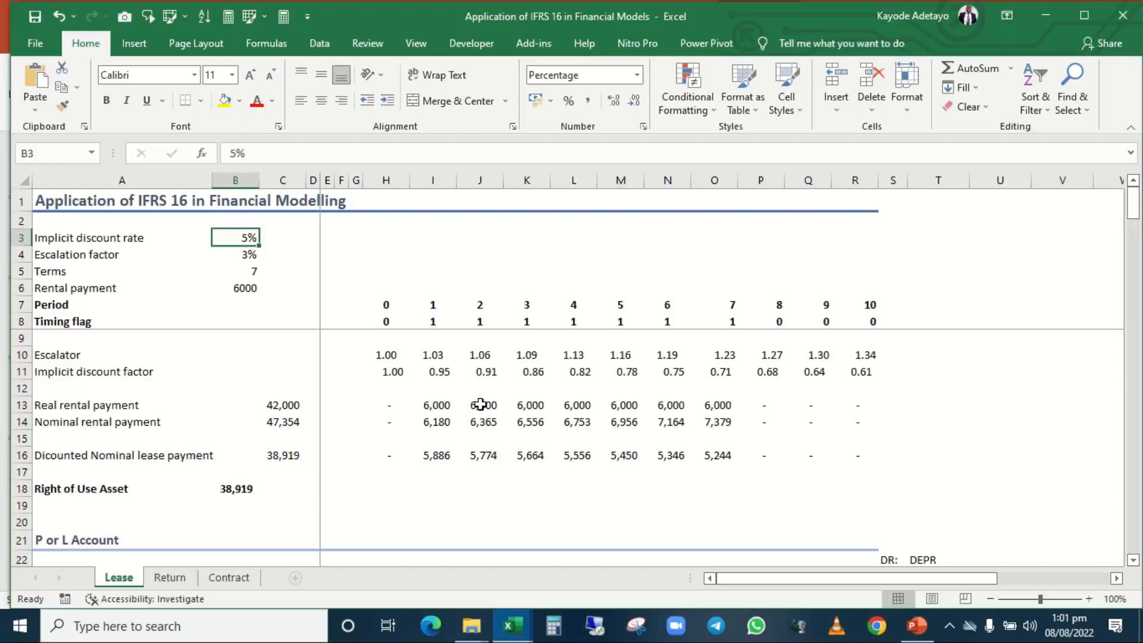
{"action": "key", "text": "Down"}
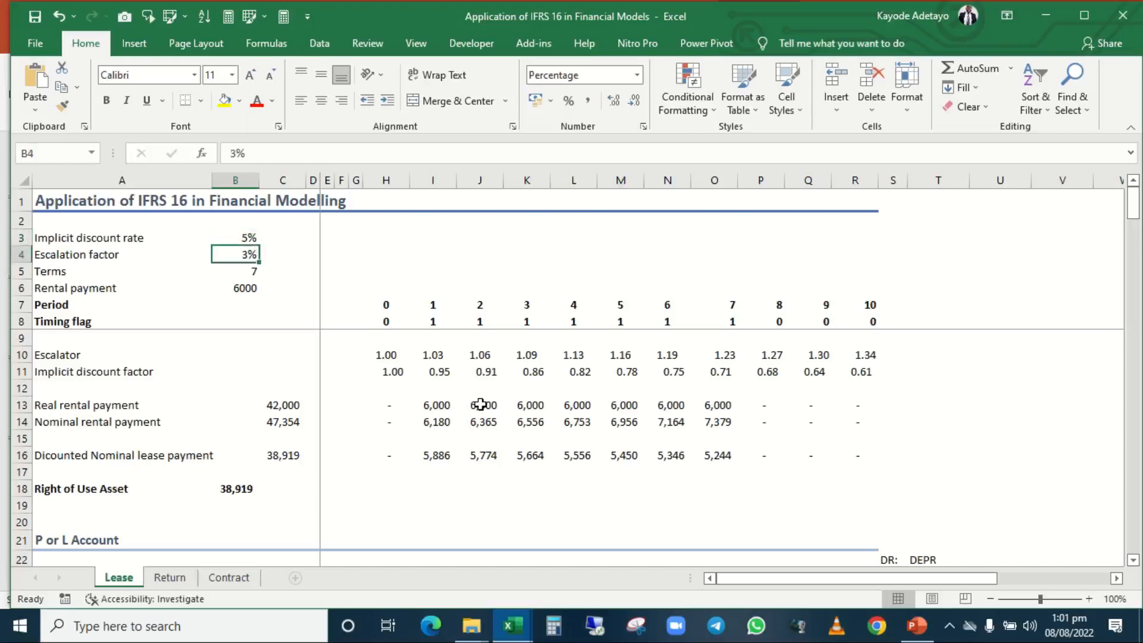
{"action": "key", "text": "Up"}
{"action": "key", "text": "Down"}
{"action": "key", "text": "Down"}
{"action": "key", "text": "Down"}
{"action": "key", "text": "Up"}
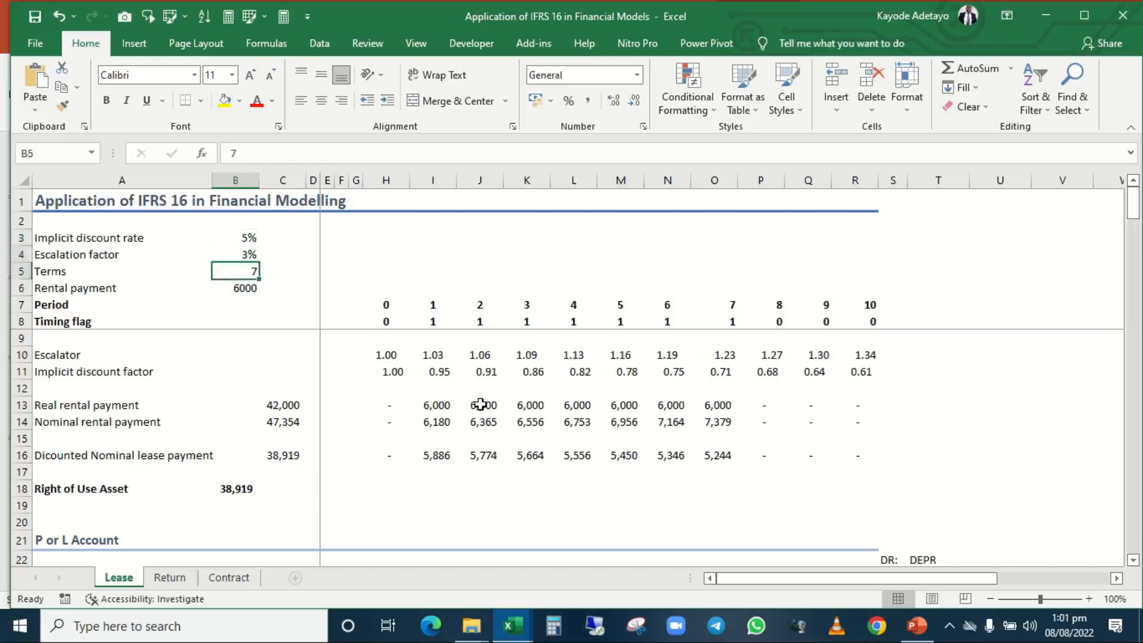
{"action": "key", "text": "Up"}
{"action": "key", "text": "Up"}
{"action": "key", "text": "Down"}
{"action": "key", "text": "Down"}
Set the lease Terms in B5 to 9.
{"action": "key", "text": "Down"}
{"action": "key", "text": "Up"}
{"action": "key", "text": "Up"}
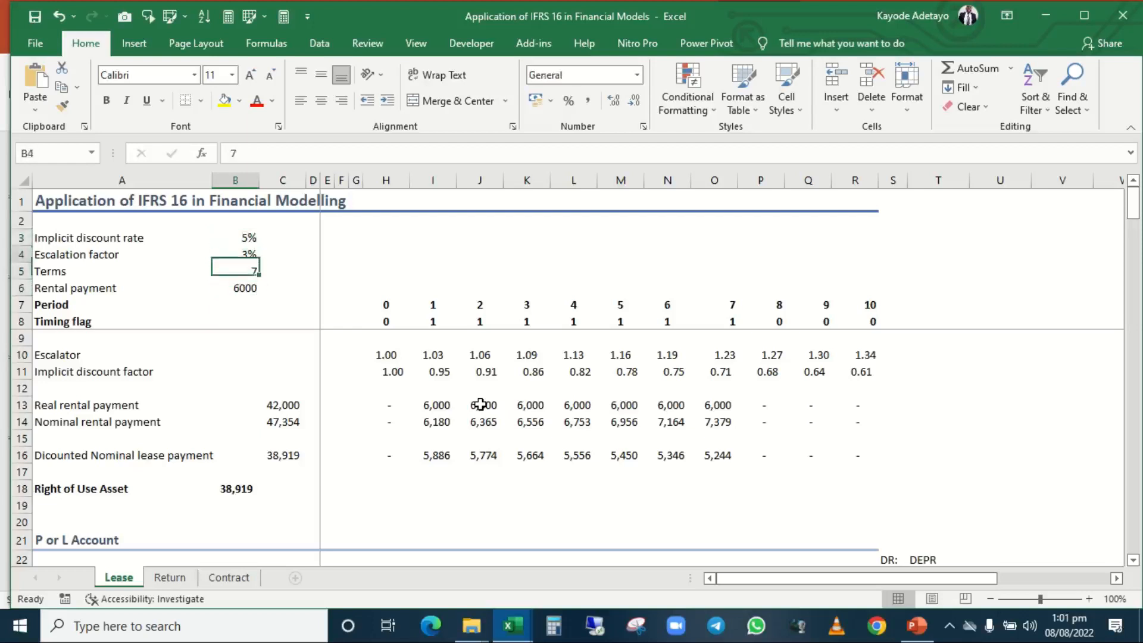
{"action": "key", "text": "Down"}
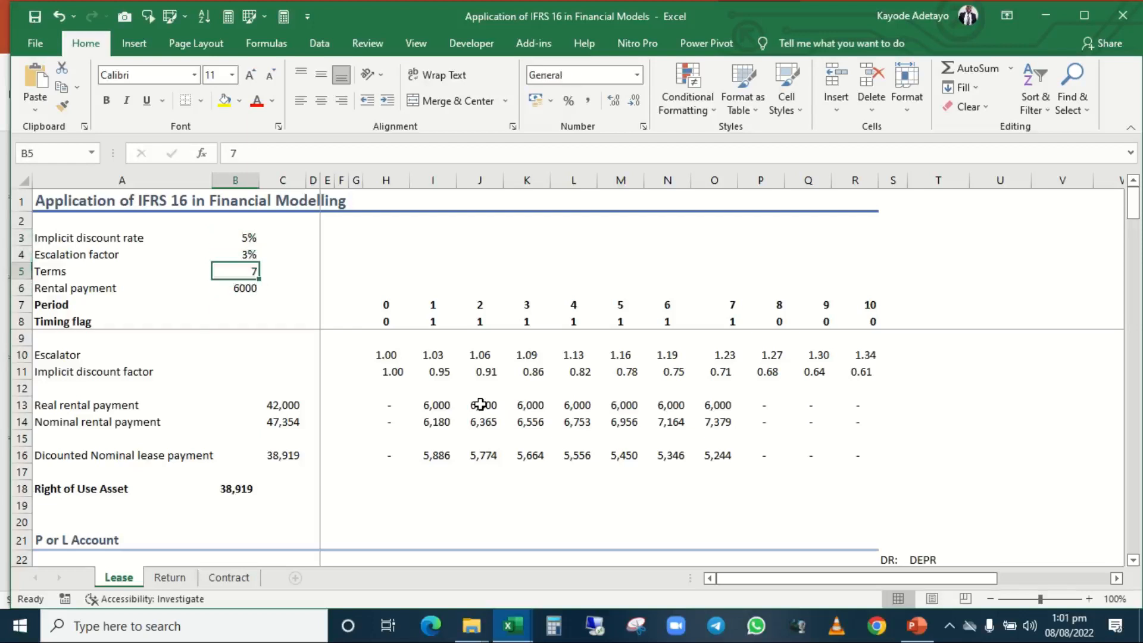
{"action": "key", "text": "End"}
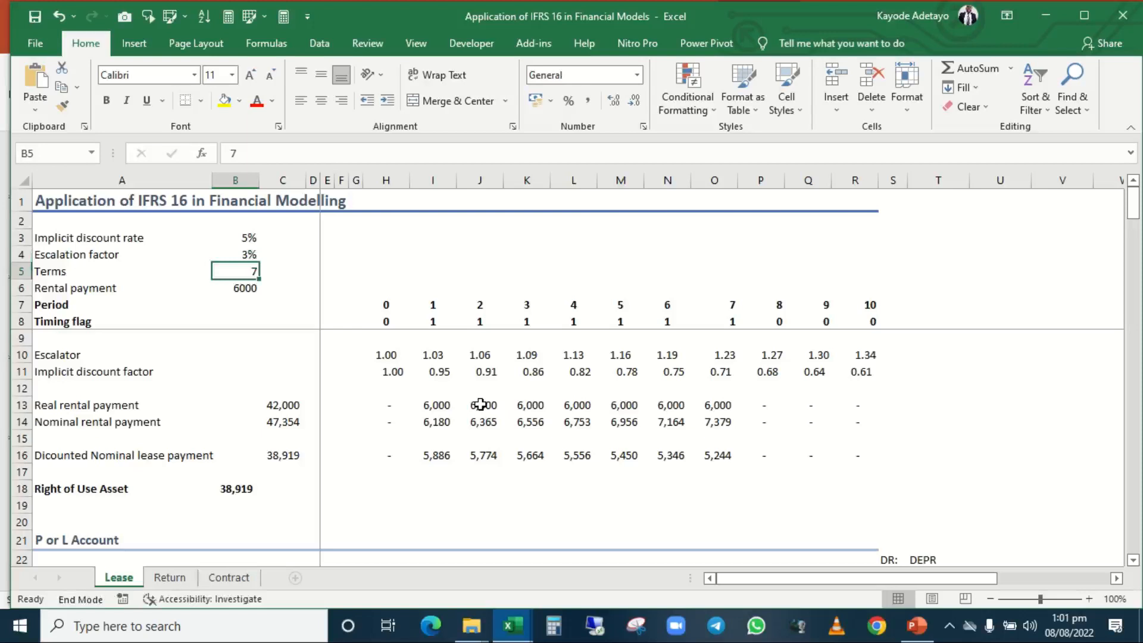
{"action": "left_click", "coordinate": [257, 155]}
{"action": "key", "text": "BackSpace"}
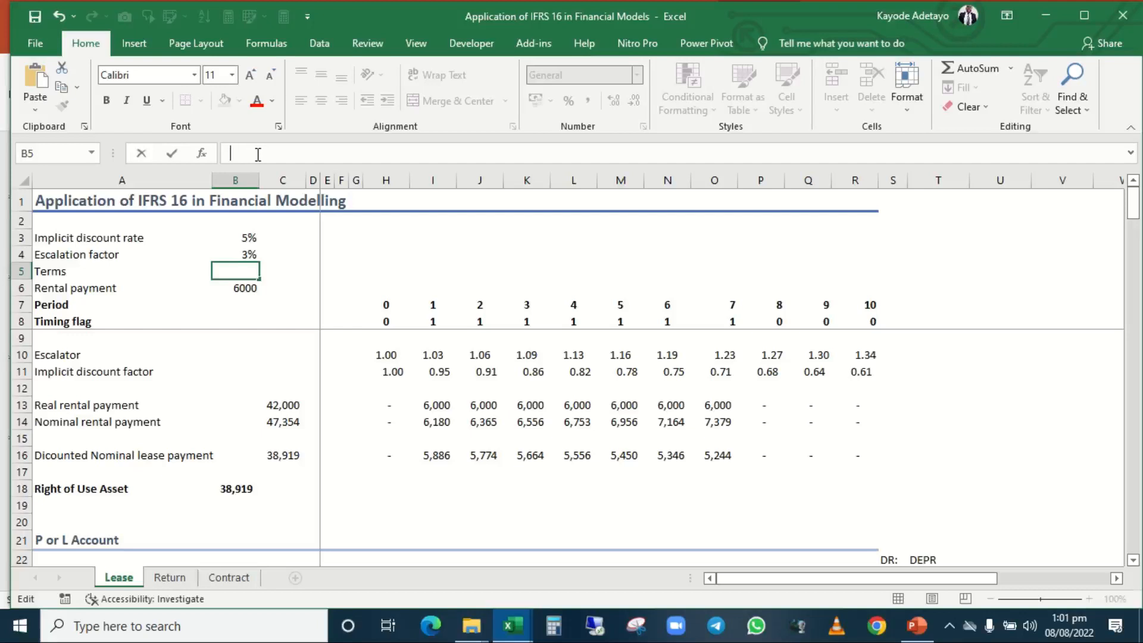
{"action": "type", "text": "9"}
{"action": "key", "text": "Return"}
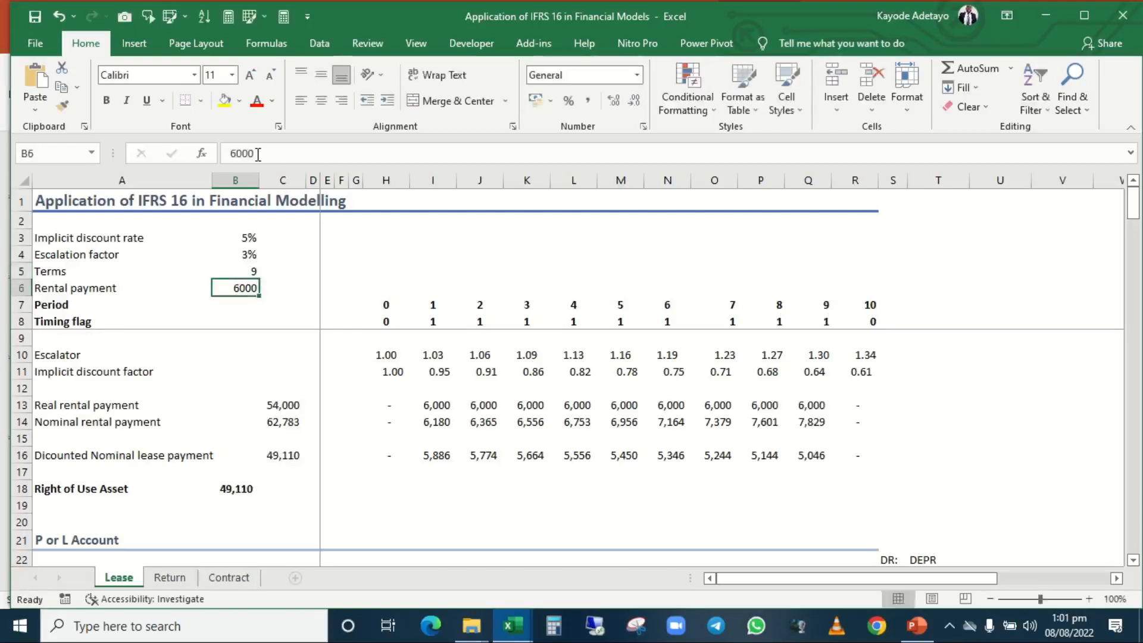
Examine how the new lease term flows through the P or L Account and Bal. sheet, and highlight the Bal. check row 46.
{"action": "key", "text": "Down"}
{"action": "key", "text": "Down"}
{"action": "key", "text": "Down"}
{"action": "key", "text": "Down"}
{"action": "key", "text": "Down"}
{"action": "key", "text": "Down"}
{"action": "key", "text": "Down"}
{"action": "key", "text": "Down"}
{"action": "key", "text": "Down"}
{"action": "key", "text": "Down"}
{"action": "key", "text": "Down"}
{"action": "key", "text": "Down"}
{"action": "key", "text": "Down"}
{"action": "key", "text": "Down"}
{"action": "key", "text": "Down"}
{"action": "key", "text": "Down"}
{"action": "key", "text": "Down"}
{"action": "key", "text": "Down"}
{"action": "key", "text": "Down"}
{"action": "key", "text": "Down"}
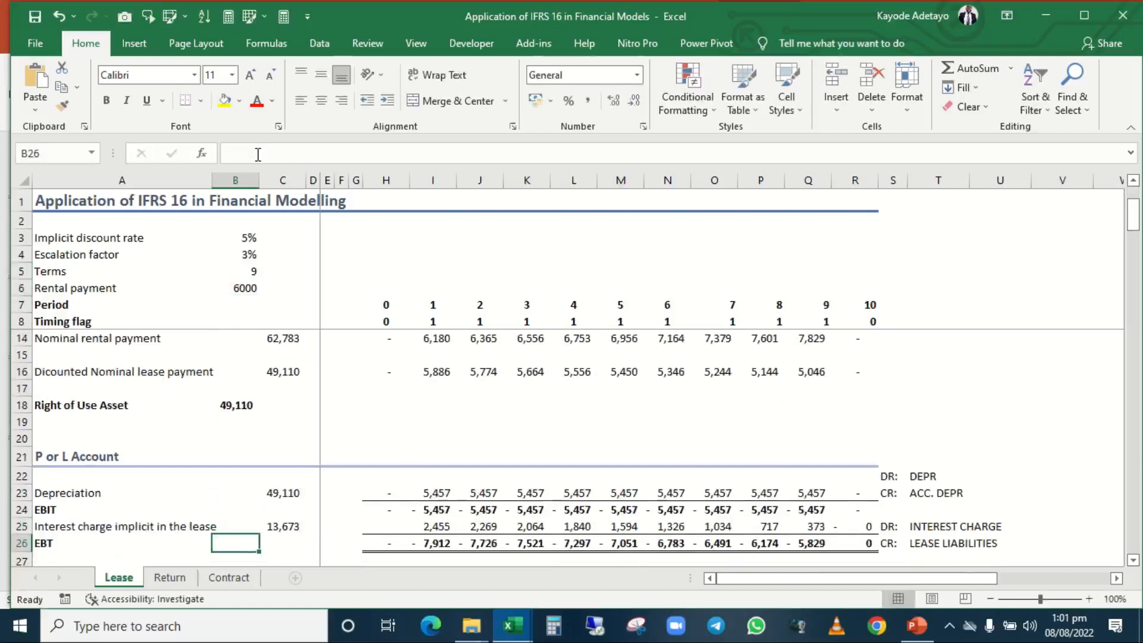
{"action": "key", "text": "Down"}
{"action": "key", "text": "Down"}
{"action": "key", "text": "Down"}
{"action": "key", "text": "Down"}
{"action": "key", "text": "Down"}
{"action": "key", "text": "Down"}
{"action": "key", "text": "Down"}
{"action": "key", "text": "Down"}
{"action": "key", "text": "Down"}
{"action": "key", "text": "Down"}
{"action": "key", "text": "Down"}
{"action": "key", "text": "Down"}
{"action": "key", "text": "Down"}
{"action": "key", "text": "Down"}
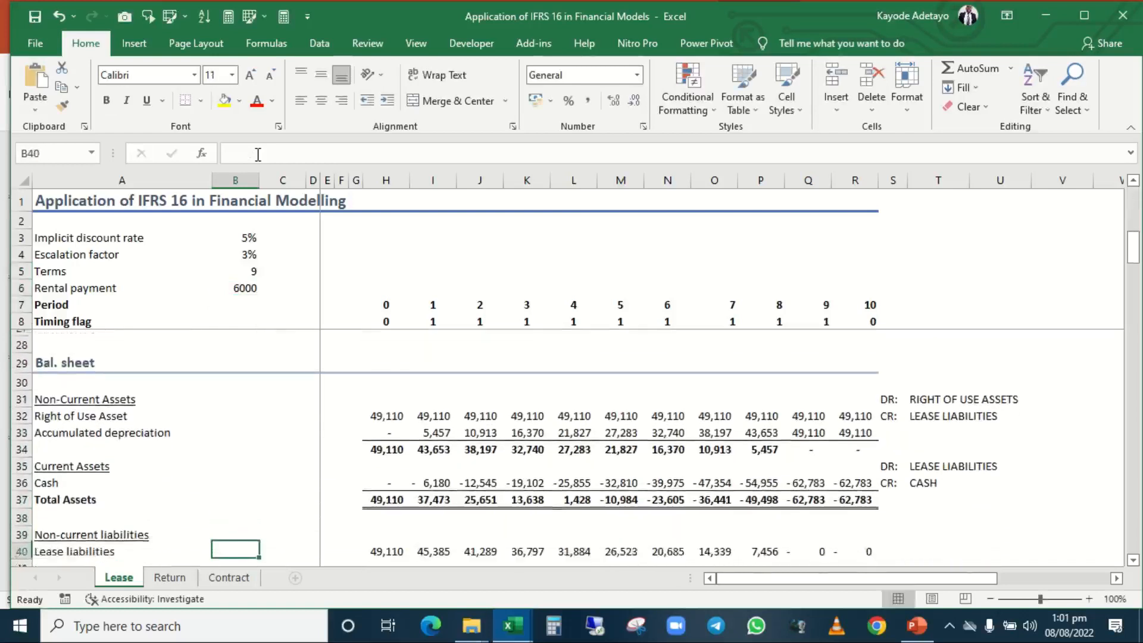
{"action": "key", "text": "Down"}
{"action": "key", "text": "Down"}
{"action": "key", "text": "Down"}
{"action": "key", "text": "Down"}
{"action": "key", "text": "Down"}
{"action": "key", "text": "Down"}
{"action": "key", "text": "Down"}
{"action": "key", "text": "Down"}
{"action": "key", "text": "Down"}
{"action": "key", "text": "Down"}
{"action": "key", "text": "Down"}
{"action": "key", "text": "Down"}
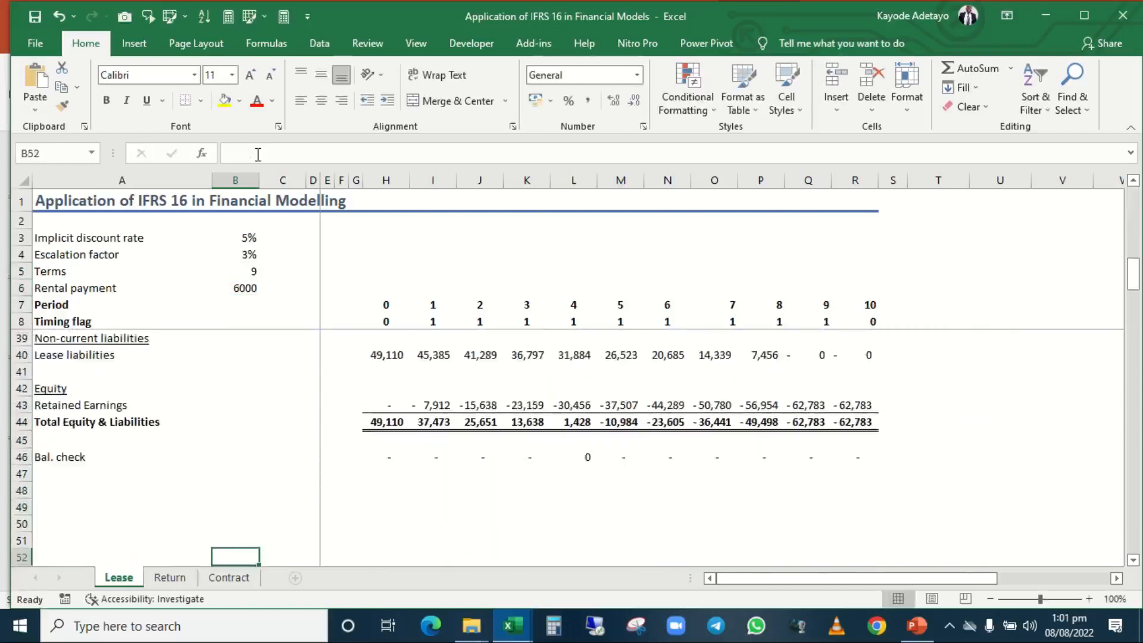
{"action": "key", "text": "Up"}
{"action": "key", "text": "Up"}
{"action": "key", "text": "Up"}
{"action": "key", "text": "Up"}
{"action": "key", "text": "Up"}
{"action": "key", "text": "Up"}
{"action": "key", "text": "shift+space"}
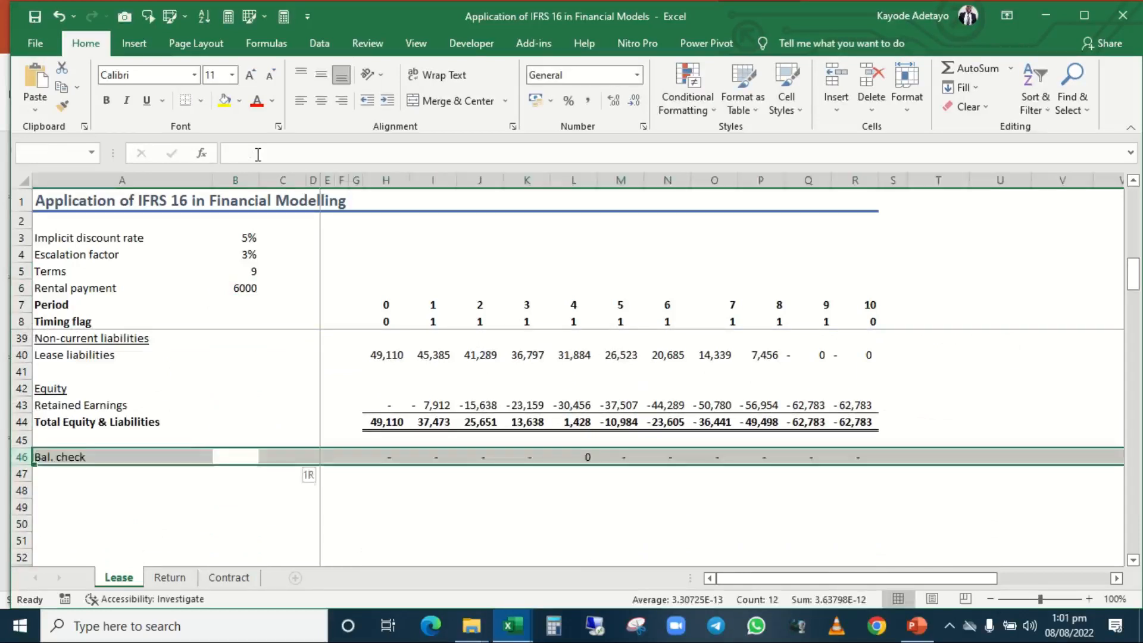
Set the Escalation factor in B4 to 5%.
{"action": "key", "text": "Up"}
{"action": "key", "text": "Up"}
{"action": "key", "text": "Up"}
{"action": "key", "text": "Up"}
{"action": "key", "text": "Up"}
{"action": "key", "text": "Up"}
{"action": "key", "text": "Up"}
{"action": "key", "text": "Up"}
{"action": "key", "text": "Up"}
{"action": "key", "text": "Up"}
{"action": "key", "text": "Up"}
{"action": "key", "text": "Up"}
{"action": "key", "text": "Up"}
{"action": "key", "text": "Up"}
{"action": "key", "text": "Up"}
{"action": "key", "text": "Up"}
{"action": "key", "text": "Up"}
{"action": "key", "text": "Up"}
{"action": "key", "text": "Up"}
{"action": "key", "text": "Up"}
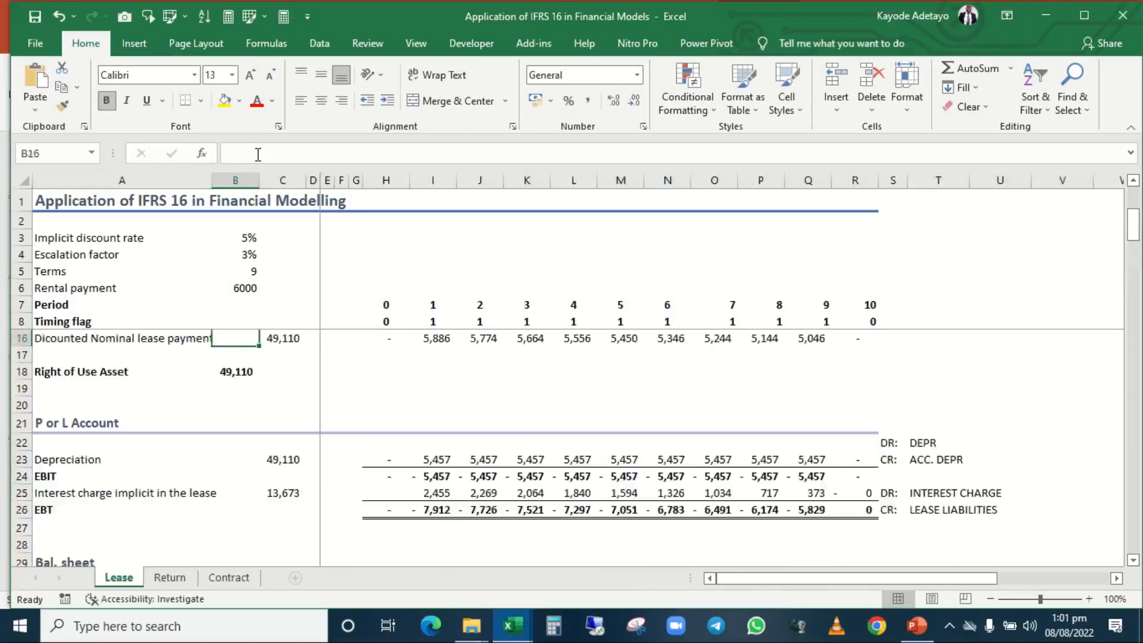
{"action": "key", "text": "Up"}
{"action": "key", "text": "Up"}
{"action": "key", "text": "Up"}
{"action": "key", "text": "Up"}
{"action": "key", "text": "Up"}
{"action": "key", "text": "Up"}
{"action": "key", "text": "Up"}
{"action": "key", "text": "Up"}
{"action": "key", "text": "Up"}
{"action": "key", "text": "Up"}
{"action": "key", "text": "Up"}
{"action": "key", "text": "Up"}
{"action": "key", "text": "Up"}
{"action": "key", "text": "Up"}
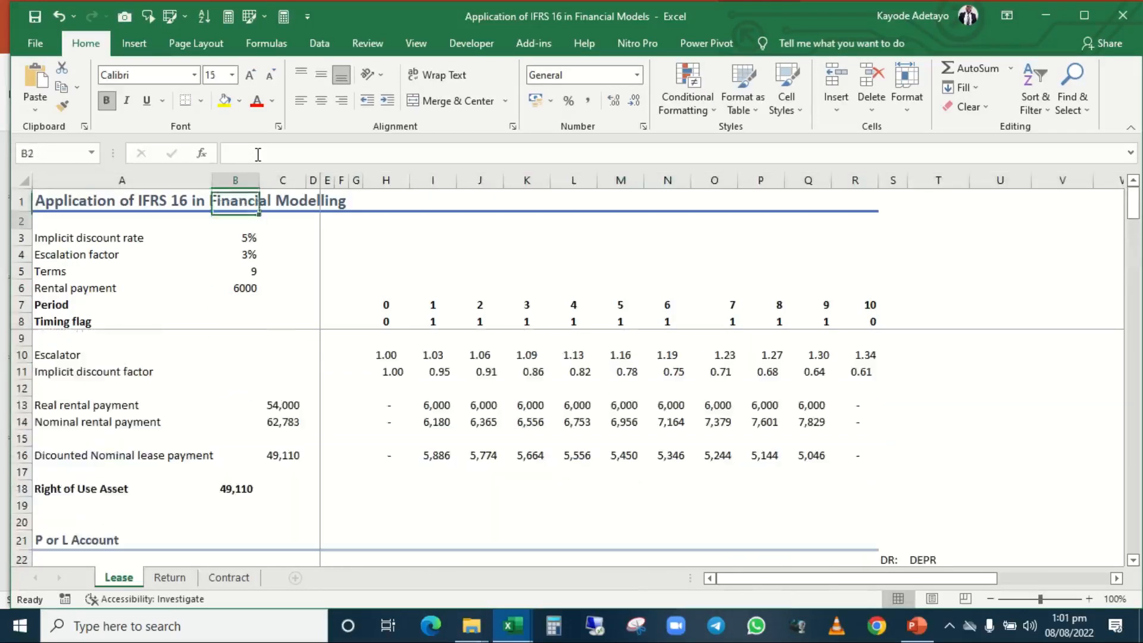
{"action": "key", "text": "Down"}
{"action": "key", "text": "Down"}
{"action": "key", "text": "Down"}
{"action": "key", "text": "Down"}
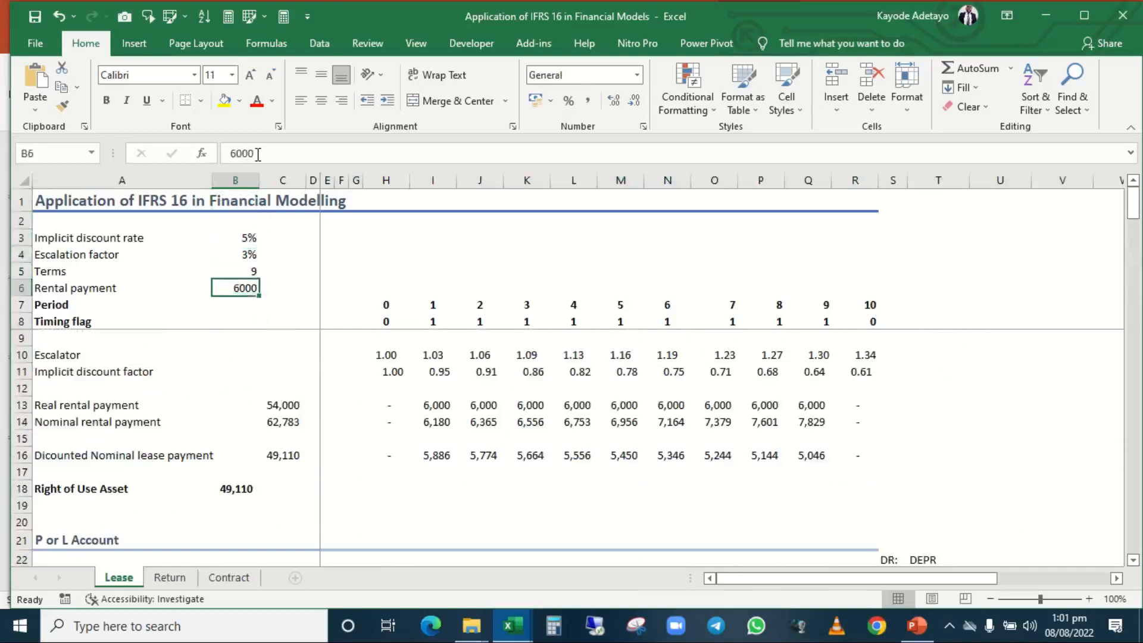
{"action": "key", "text": "Up"}
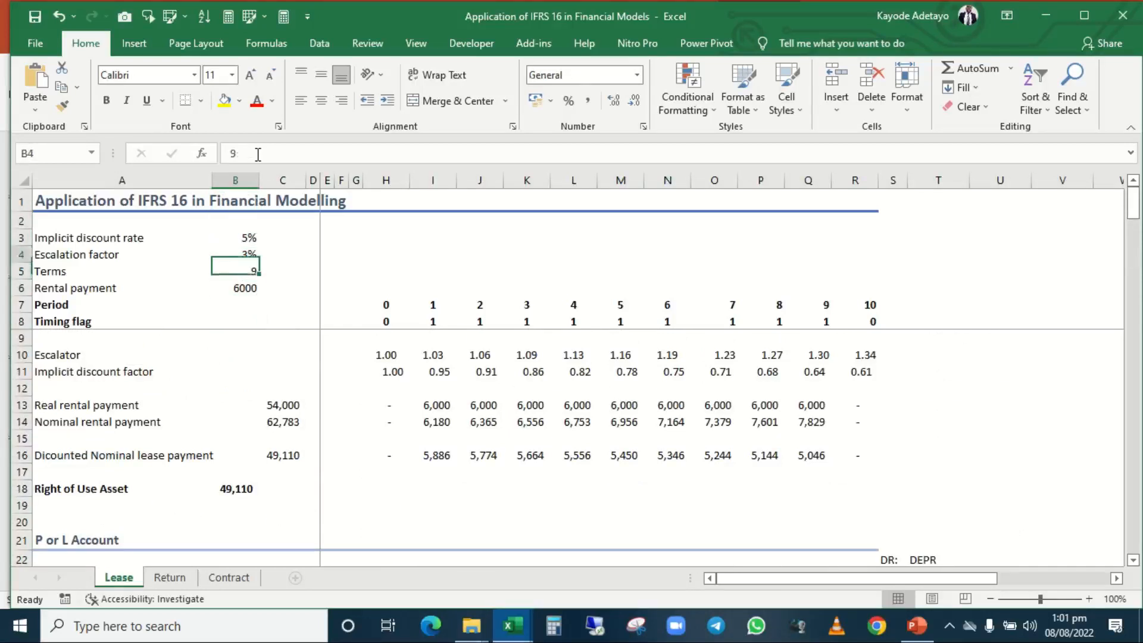
{"action": "key", "text": "Up"}
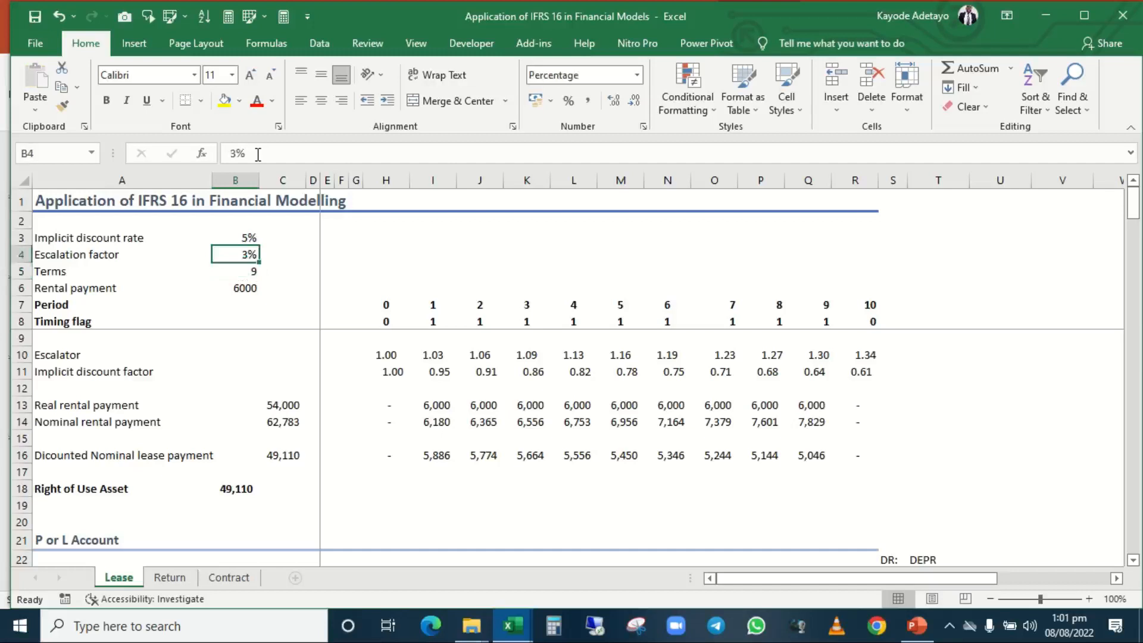
{"action": "type", "text": "5"}
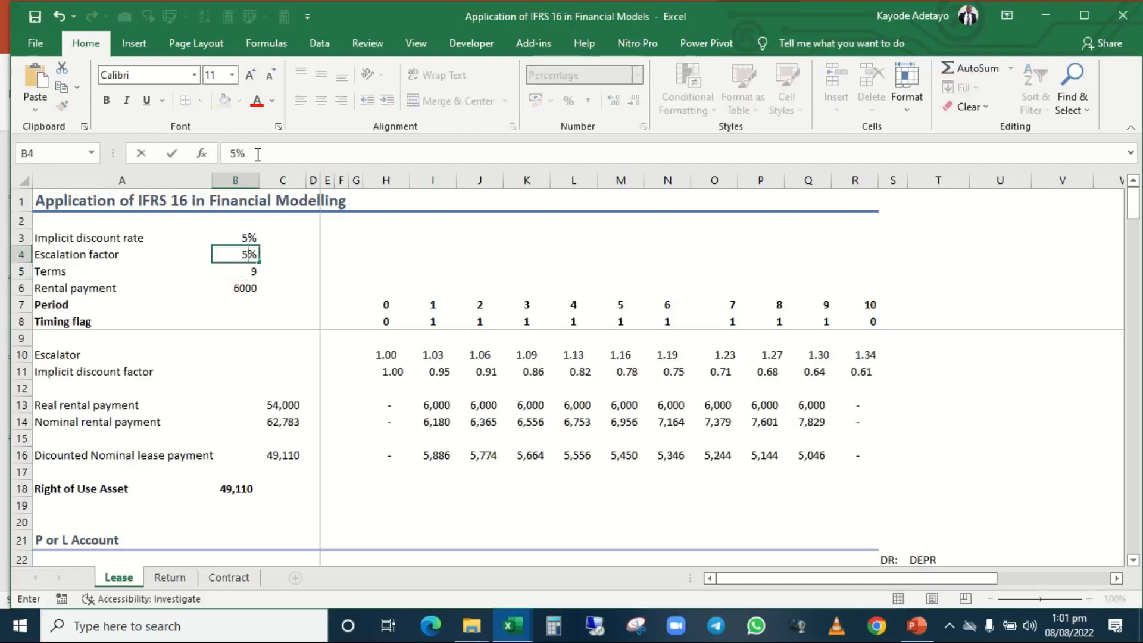
{"action": "key", "text": "Return"}
Examine how the new escalation factor flows through the model down to the Bal. check in row 46.
{"action": "key", "text": "Down"}
{"action": "key", "text": "Down"}
{"action": "key", "text": "Down"}
{"action": "key", "text": "Down"}
{"action": "key", "text": "Down"}
{"action": "key", "text": "Down"}
{"action": "key", "text": "Down"}
{"action": "key", "text": "Down"}
{"action": "key", "text": "Down"}
{"action": "key", "text": "Down"}
{"action": "key", "text": "Down"}
{"action": "key", "text": "Down"}
{"action": "key", "text": "Down"}
{"action": "key", "text": "Down"}
{"action": "key", "text": "Down"}
{"action": "key", "text": "Down"}
{"action": "key", "text": "Down"}
{"action": "key", "text": "Down"}
{"action": "key", "text": "Down"}
{"action": "key", "text": "Down"}
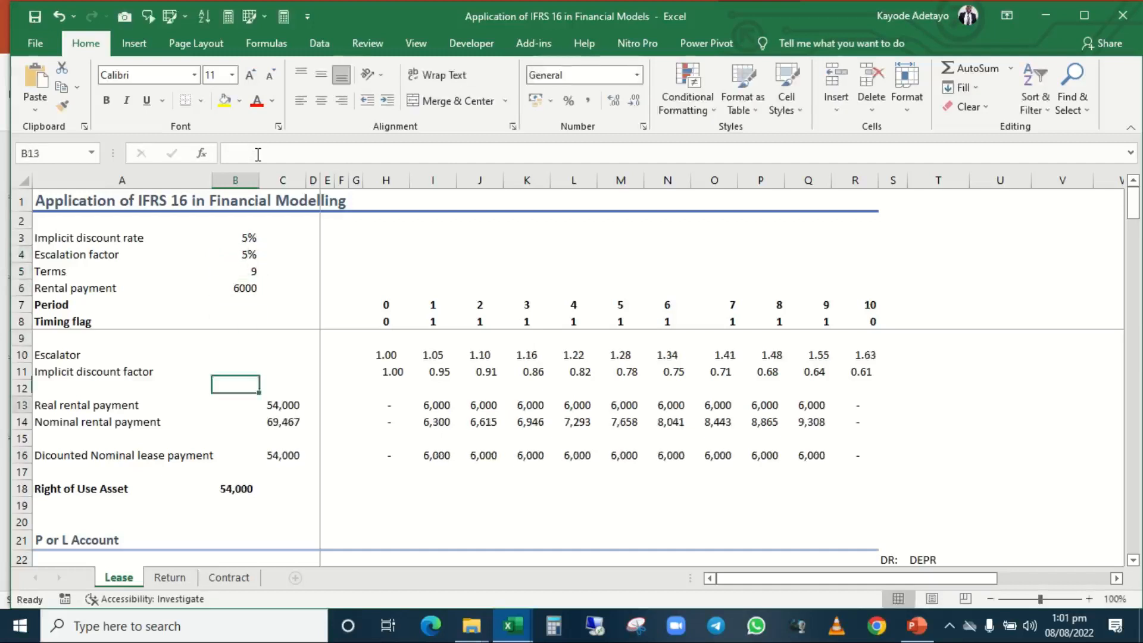
{"action": "key", "text": "Down"}
{"action": "key", "text": "Down"}
{"action": "key", "text": "Down"}
{"action": "key", "text": "Down"}
{"action": "key", "text": "Down"}
{"action": "key", "text": "Down"}
{"action": "key", "text": "Down"}
{"action": "key", "text": "Down"}
{"action": "key", "text": "Down"}
{"action": "key", "text": "Down"}
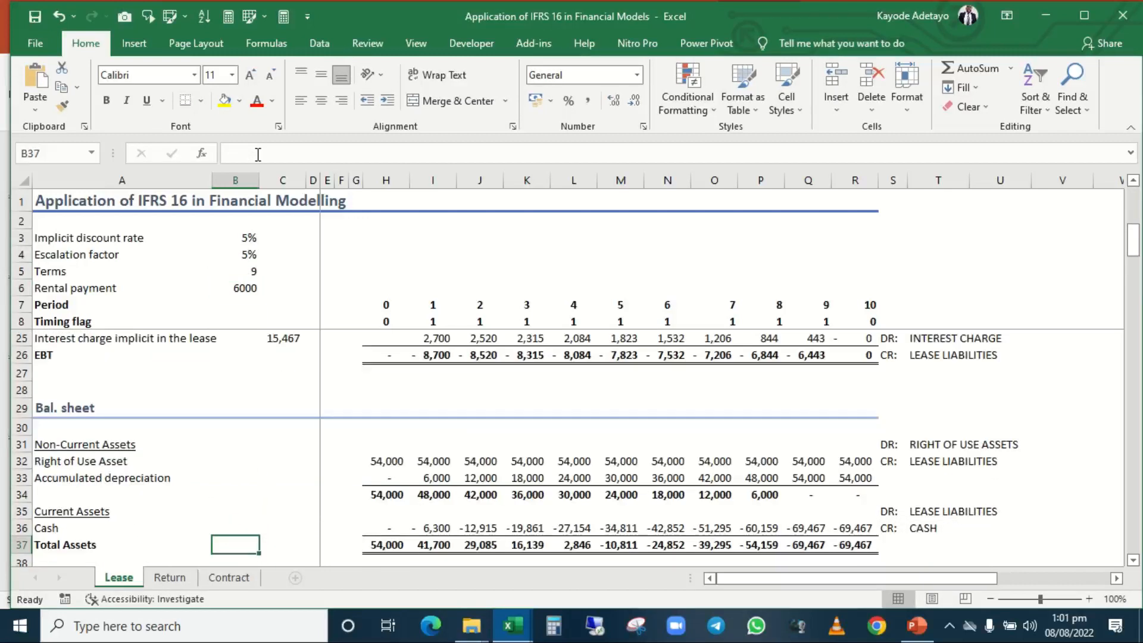
{"action": "key", "text": "Down"}
{"action": "key", "text": "Down"}
{"action": "key", "text": "Down"}
{"action": "key", "text": "Down"}
{"action": "key", "text": "Down"}
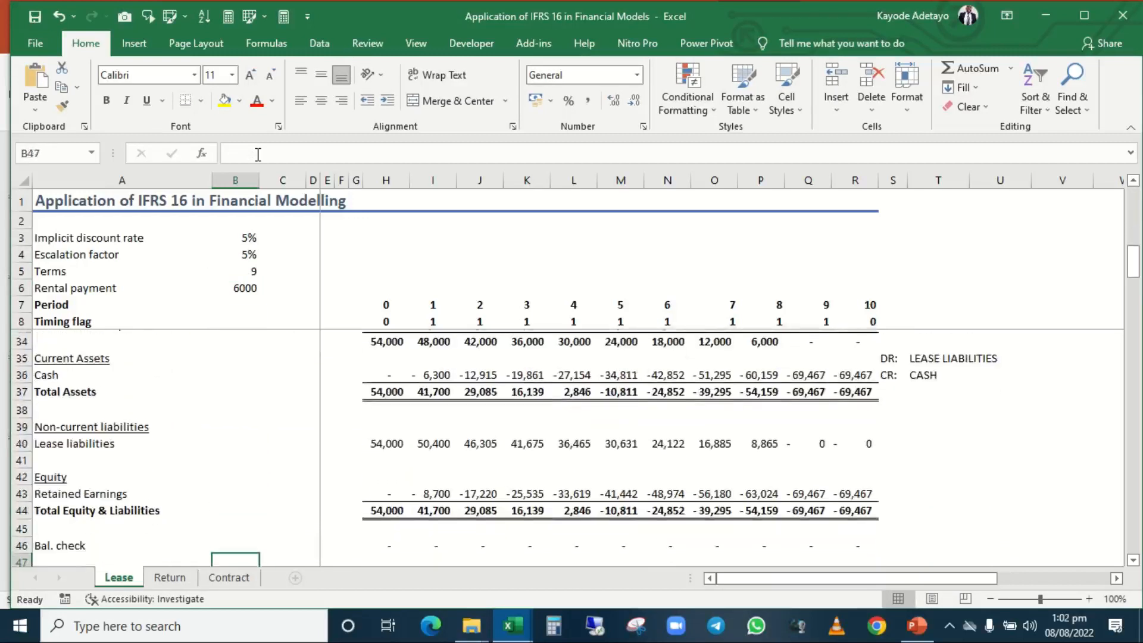
{"action": "key", "text": "Up"}
{"action": "key", "text": "Up"}
{"action": "key", "text": "Up"}
{"action": "key", "text": "Up"}
{"action": "key", "text": "Up"}
{"action": "key", "text": "Up"}
{"action": "key", "text": "Up"}
{"action": "key", "text": "Up"}
{"action": "key", "text": "Up"}
{"action": "key", "text": "Up"}
{"action": "key", "text": "Up"}
{"action": "key", "text": "Up"}
{"action": "key", "text": "Up"}
{"action": "key", "text": "Up"}
{"action": "key", "text": "Up"}
{"action": "key", "text": "Up"}
{"action": "key", "text": "Up"}
{"action": "key", "text": "Up"}
{"action": "key", "text": "Up"}
{"action": "key", "text": "Up"}
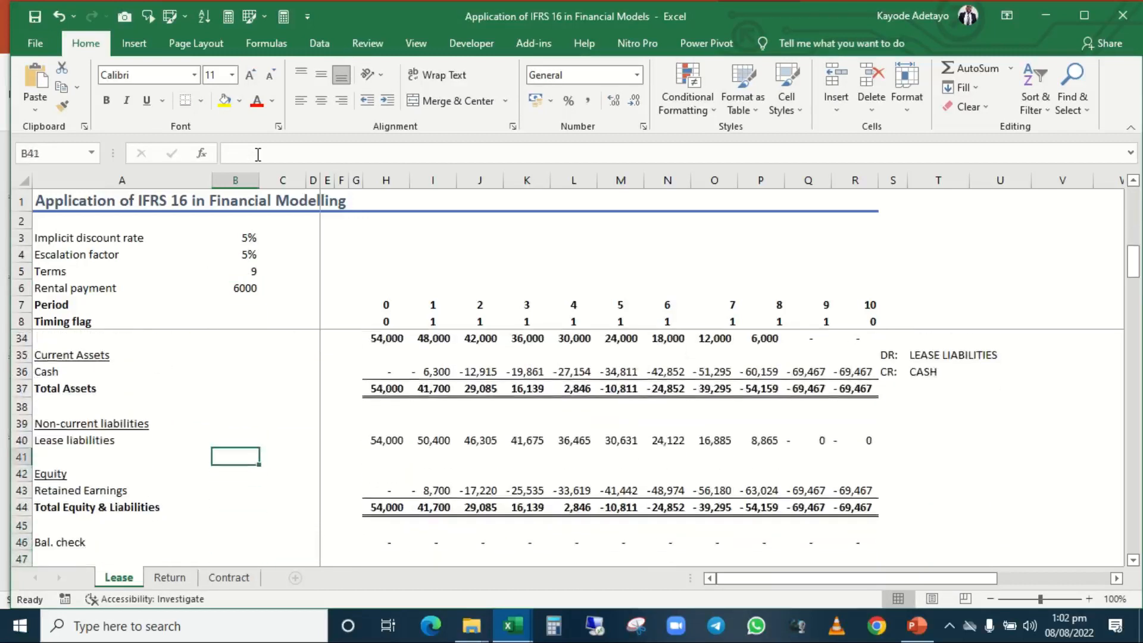
Return to the assumptions block and review the Terms and Rental payment inputs, then the rows around Real rental payment.
{"action": "key", "text": "Up"}
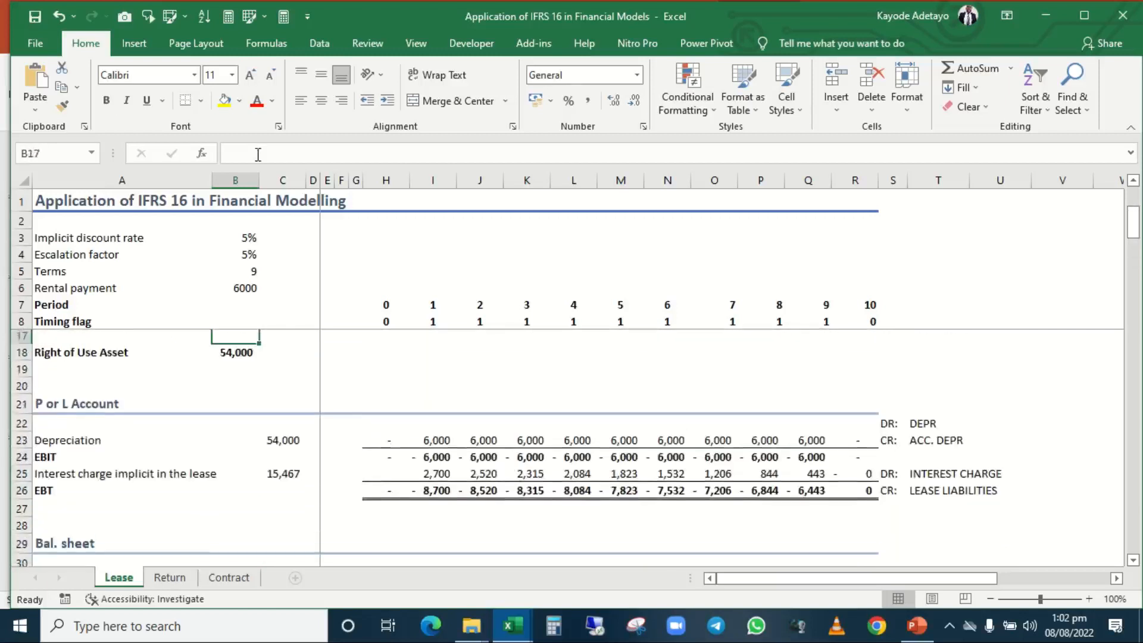
{"action": "key", "text": "Up"}
{"action": "key", "text": "Up"}
{"action": "key", "text": "Up"}
{"action": "key", "text": "Up"}
{"action": "key", "text": "Up"}
{"action": "key", "text": "Up"}
{"action": "key", "text": "Up"}
{"action": "key", "text": "Up"}
{"action": "key", "text": "Up"}
{"action": "key", "text": "Up"}
{"action": "key", "text": "Up"}
{"action": "key", "text": "Up"}
{"action": "key", "text": "Up"}
{"action": "key", "text": "Up"}
{"action": "key", "text": "Up"}
{"action": "key", "text": "Up"}
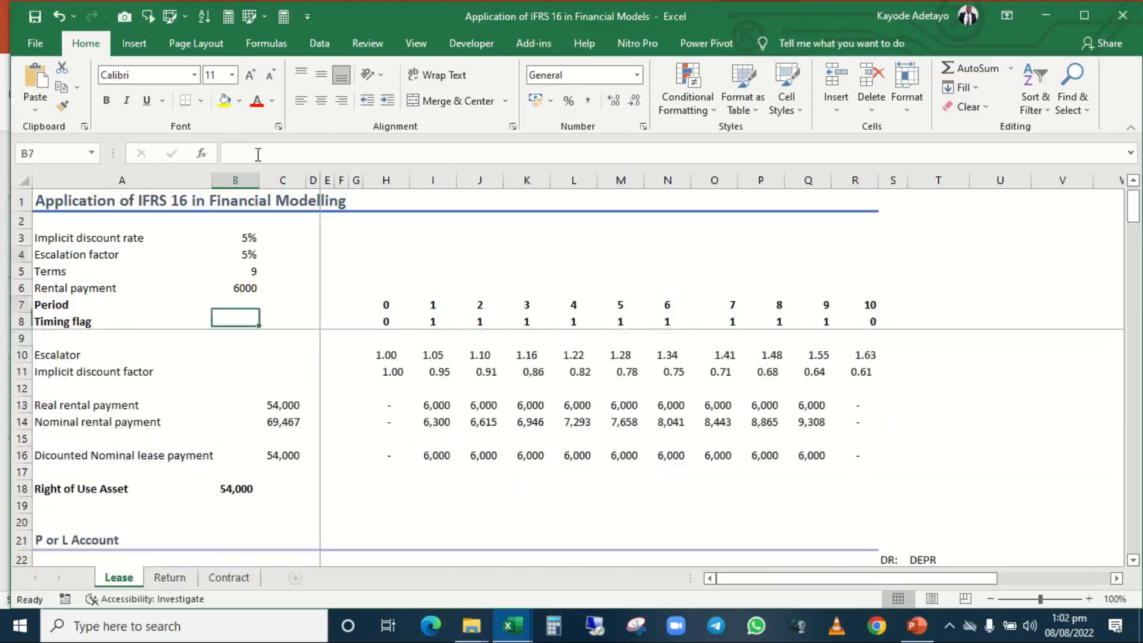
{"action": "key", "text": "Down"}
{"action": "key", "text": "Down"}
{"action": "key", "text": "Down"}
{"action": "key", "text": "Down"}
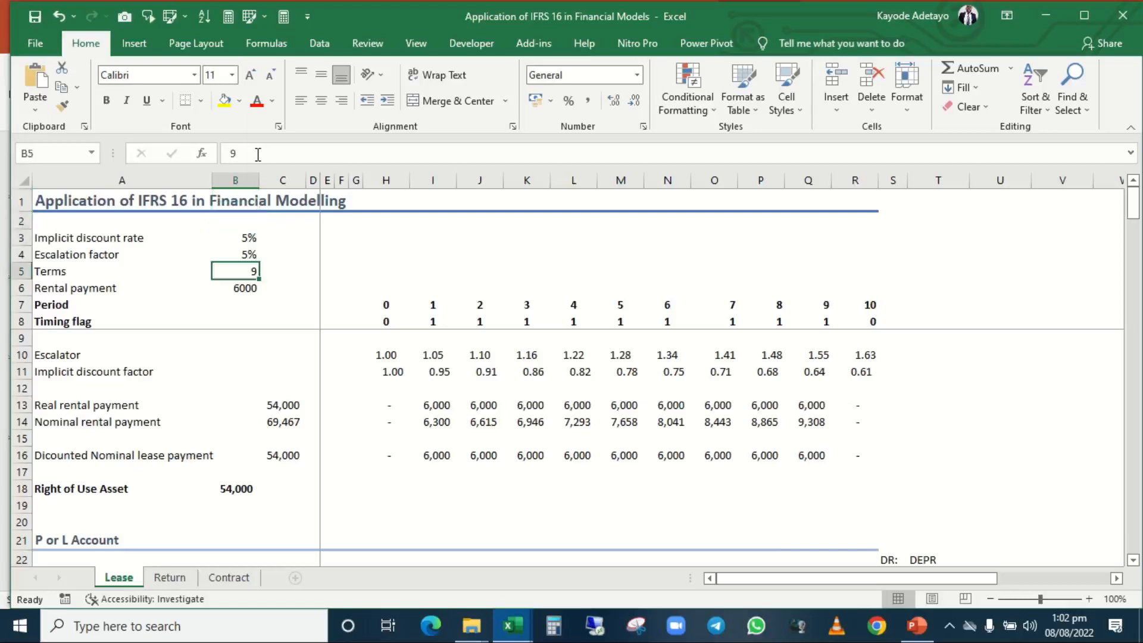
{"action": "key", "text": "Down"}
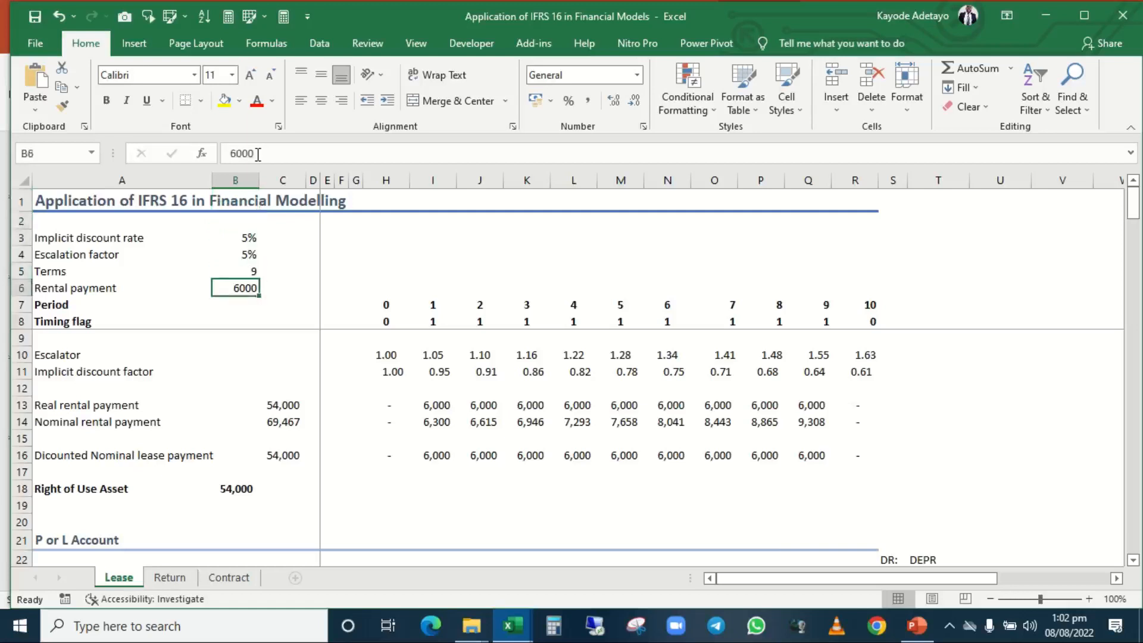
{"action": "key", "text": "Down"}
{"action": "key", "text": "Down"}
{"action": "key", "text": "Down"}
{"action": "key", "text": "Down"}
{"action": "key", "text": "Down"}
{"action": "key", "text": "Down"}
{"action": "key", "text": "Down"}
{"action": "key", "text": "Down"}
{"action": "key", "text": "Down"}
{"action": "key", "text": "Down"}
{"action": "key", "text": "Up"}
{"action": "key", "text": "Up"}
{"action": "key", "text": "Up"}
{"action": "key", "text": "Up"}
{"action": "key", "text": "Up"}
{"action": "key", "text": "Up"}
{"action": "key", "text": "Up"}
{"action": "key", "text": "Up"}
{"action": "key", "text": "Up"}
{"action": "key", "text": "Up"}
{"action": "key", "text": "Up"}
{"action": "key", "text": "Down"}
{"action": "key", "text": "Up"}
{"action": "key", "text": "Up"}
{"action": "key", "text": "Up"}
{"action": "key", "text": "Down"}
{"action": "key", "text": "Down"}
{"action": "key", "text": "Down"}
{"action": "key", "text": "Down"}
{"action": "key", "text": "Down"}
{"action": "key", "text": "Down"}
{"action": "key", "text": "Down"}
{"action": "key", "text": "Down"}
{"action": "key", "text": "Down"}
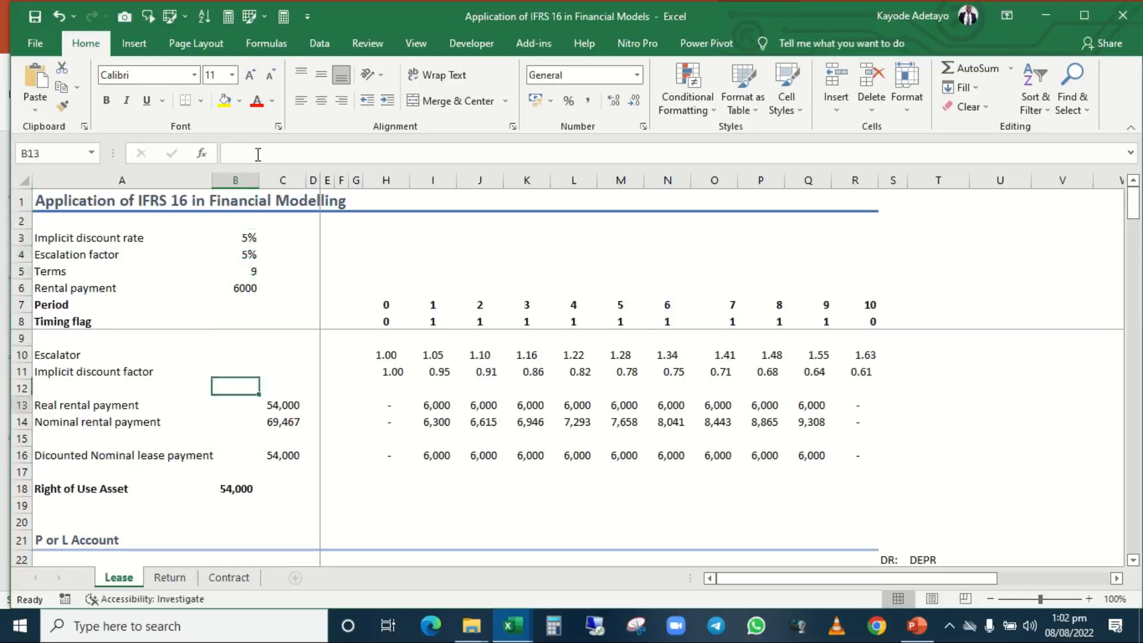
{"action": "key", "text": "Down"}
{"action": "key", "text": "Up"}
{"action": "key", "text": "Up"}
Examine the Depreciation, EBIT and Interest charge implicit in the lease rows of the P or L Account across the periods.
{"action": "key", "text": "Down"}
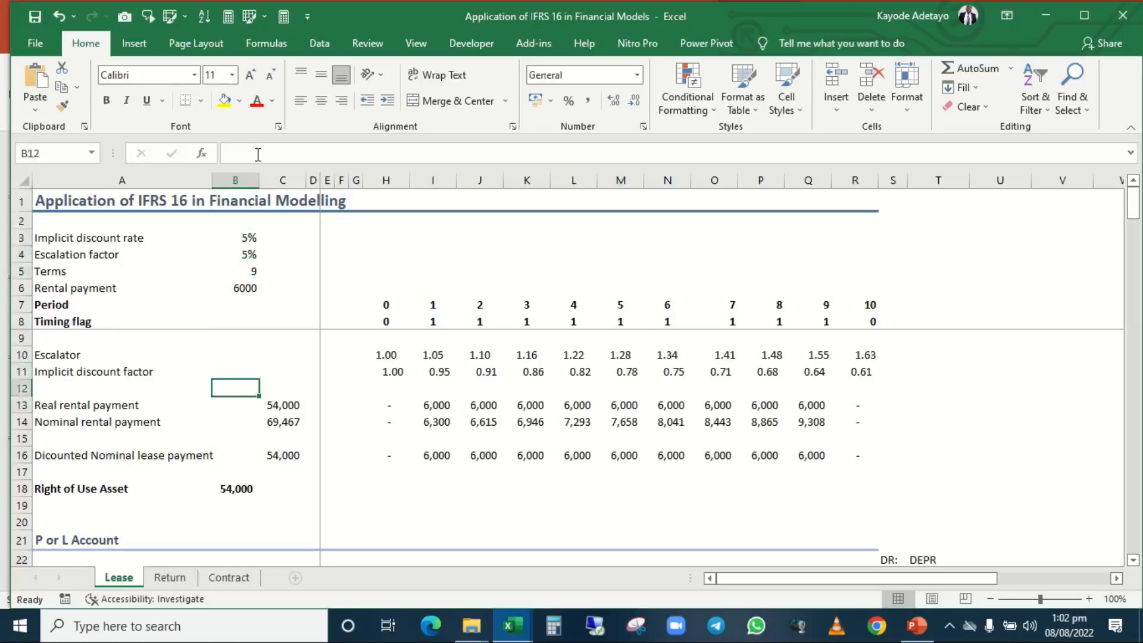
{"action": "key", "text": "Down"}
{"action": "key", "text": "Down"}
{"action": "key", "text": "Down"}
{"action": "key", "text": "Down"}
{"action": "key", "text": "Down"}
{"action": "key", "text": "Down"}
{"action": "key", "text": "Down"}
{"action": "key", "text": "Down"}
{"action": "key", "text": "Down"}
{"action": "key", "text": "Down"}
{"action": "key", "text": "Down"}
{"action": "key", "text": "Down"}
{"action": "key", "text": "Down"}
{"action": "key", "text": "Down"}
{"action": "key", "text": "Down"}
{"action": "key", "text": "Down"}
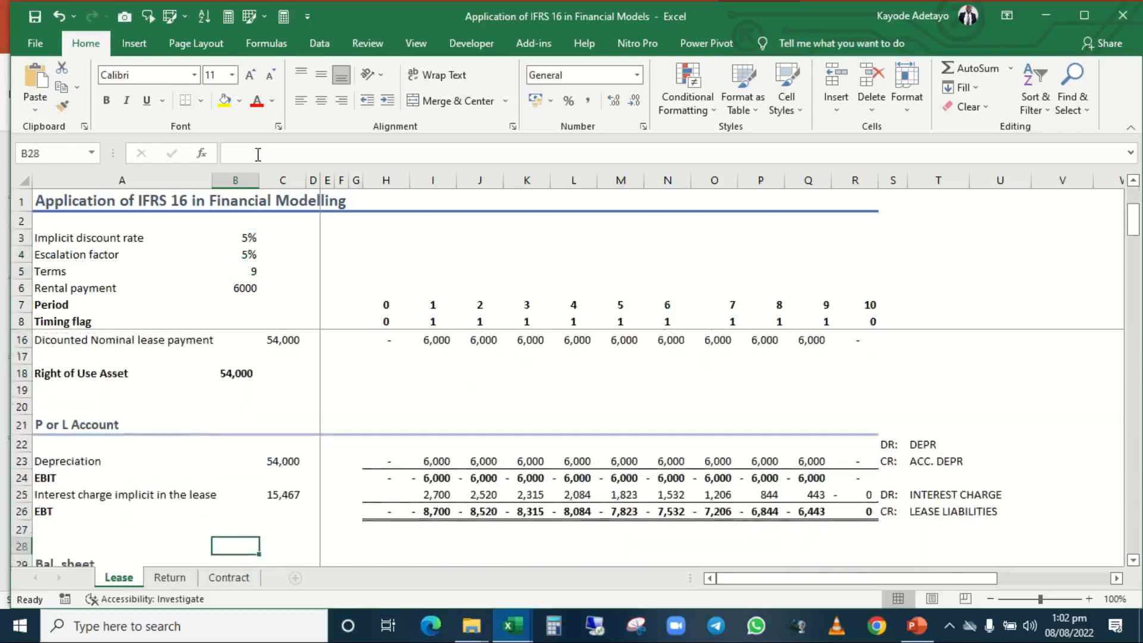
{"action": "key", "text": "Down"}
{"action": "key", "text": "Down"}
{"action": "key", "text": "Up"}
{"action": "key", "text": "Up"}
{"action": "key", "text": "Up"}
{"action": "key", "text": "Up"}
{"action": "key", "text": "Up"}
{"action": "key", "text": "Up"}
{"action": "key", "text": "Up"}
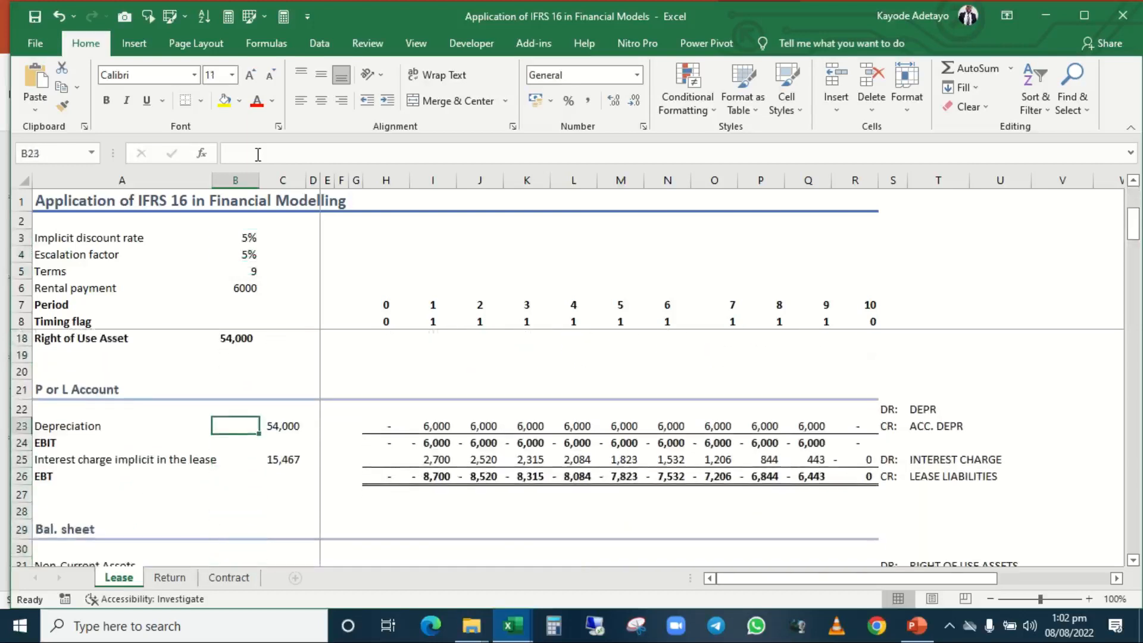
{"action": "key", "text": "Right"}
{"action": "key", "text": "Right"}
{"action": "key", "text": "Right"}
{"action": "key", "text": "Right"}
{"action": "key", "text": "Right"}
{"action": "key", "text": "Right"}
{"action": "key", "text": "Right"}
{"action": "key", "text": "Right"}
{"action": "key", "text": "Right"}
{"action": "key", "text": "Down"}
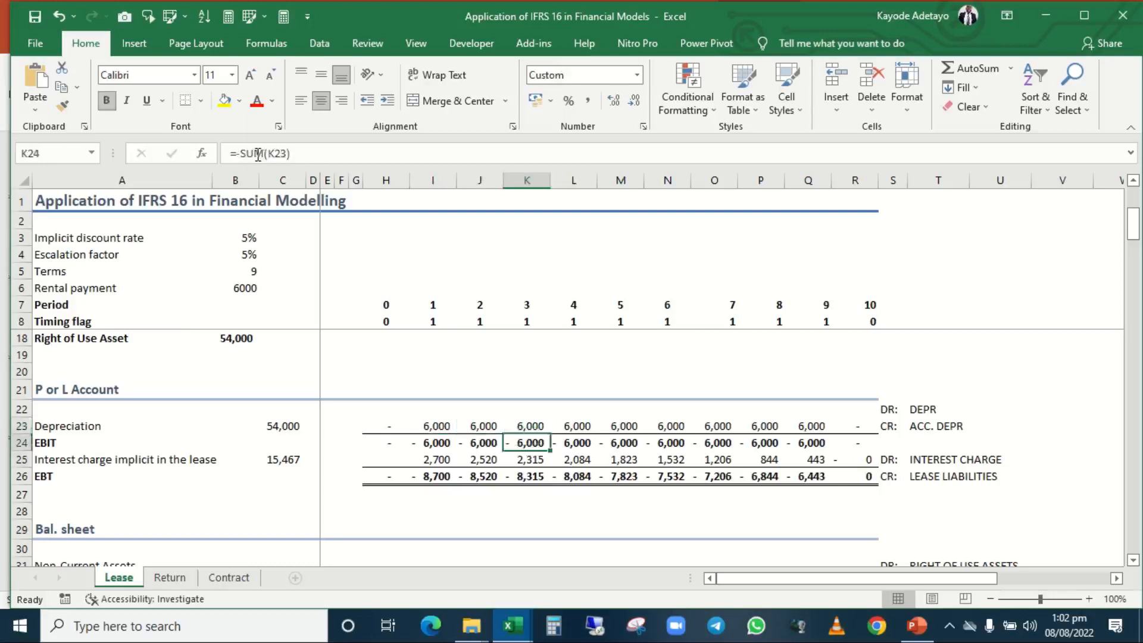
{"action": "key", "text": "Down"}
{"action": "key", "text": "Left"}
{"action": "key", "text": "Left"}
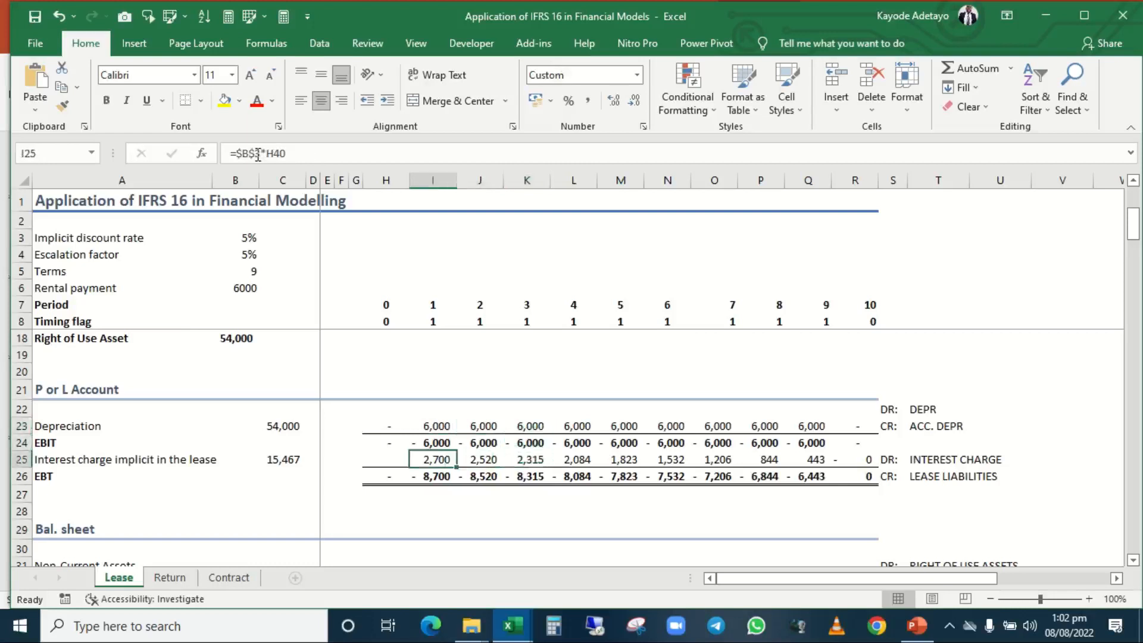
{"action": "key", "text": "Right"}
{"action": "key", "text": "Right"}
{"action": "key", "text": "Right"}
{"action": "key", "text": "Right"}
{"action": "key", "text": "Right"}
{"action": "key", "text": "Left"}
{"action": "key", "text": "Left"}
{"action": "key", "text": "Left"}
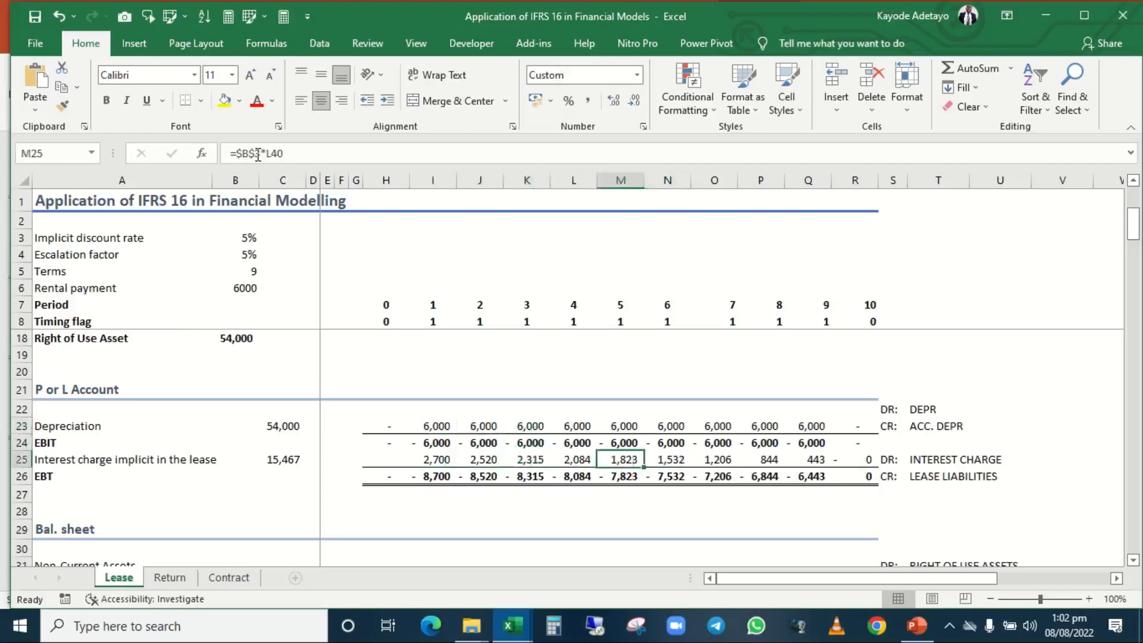
{"action": "key", "text": "Left"}
Inspect the Bal. sheet's Right of Use Asset in row 32 and its value net of accumulated depreciation in row 34.
{"action": "key", "text": "Down"}
{"action": "key", "text": "Down"}
{"action": "key", "text": "Down"}
{"action": "key", "text": "Down"}
{"action": "key", "text": "Down"}
{"action": "key", "text": "Down"}
{"action": "key", "text": "Down"}
{"action": "key", "text": "Down"}
{"action": "key", "text": "Down"}
{"action": "key", "text": "Down"}
{"action": "key", "text": "Down"}
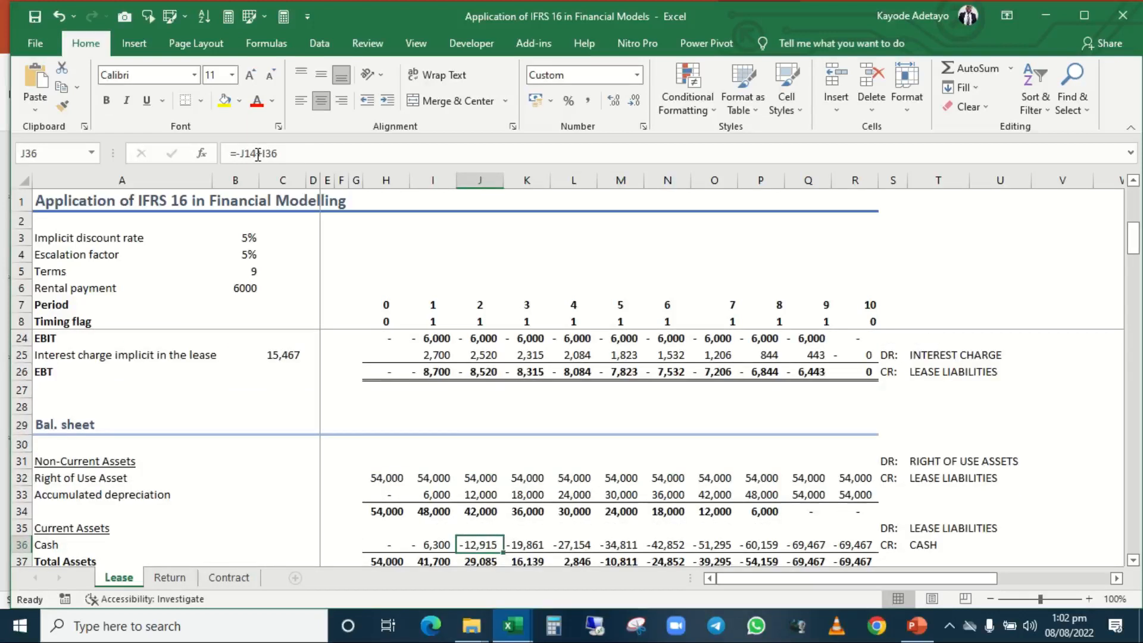
{"action": "key", "text": "Down"}
{"action": "key", "text": "Down"}
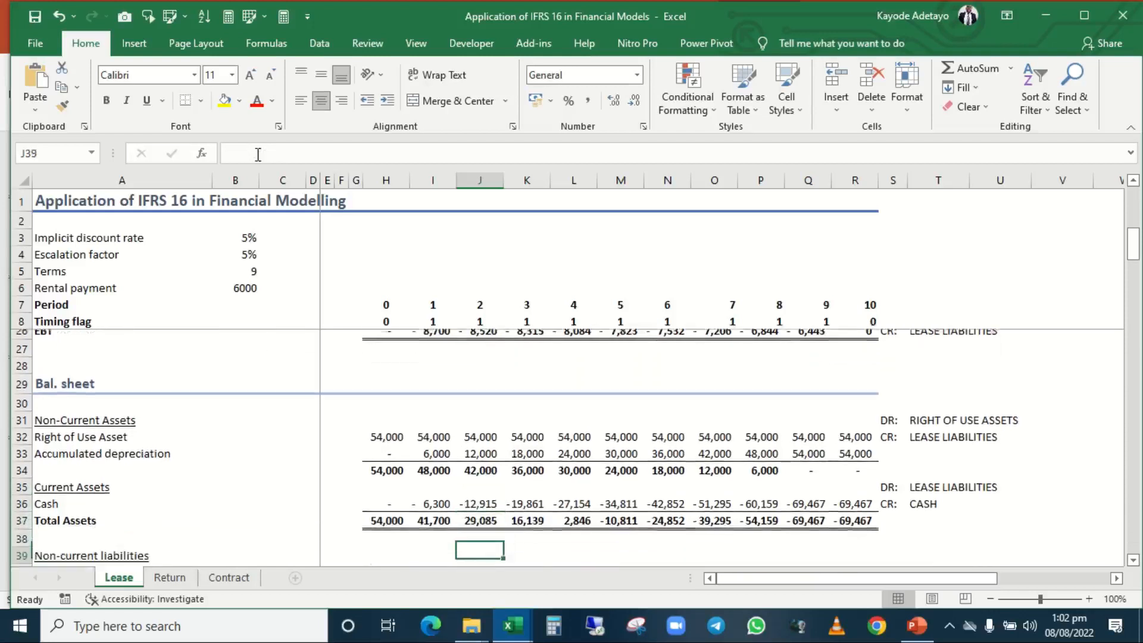
{"action": "key", "text": "Up"}
{"action": "key", "text": "Up"}
{"action": "key", "text": "Up"}
{"action": "key", "text": "Up"}
{"action": "key", "text": "Up"}
{"action": "key", "text": "Up"}
{"action": "key", "text": "Up"}
{"action": "key", "text": "Down"}
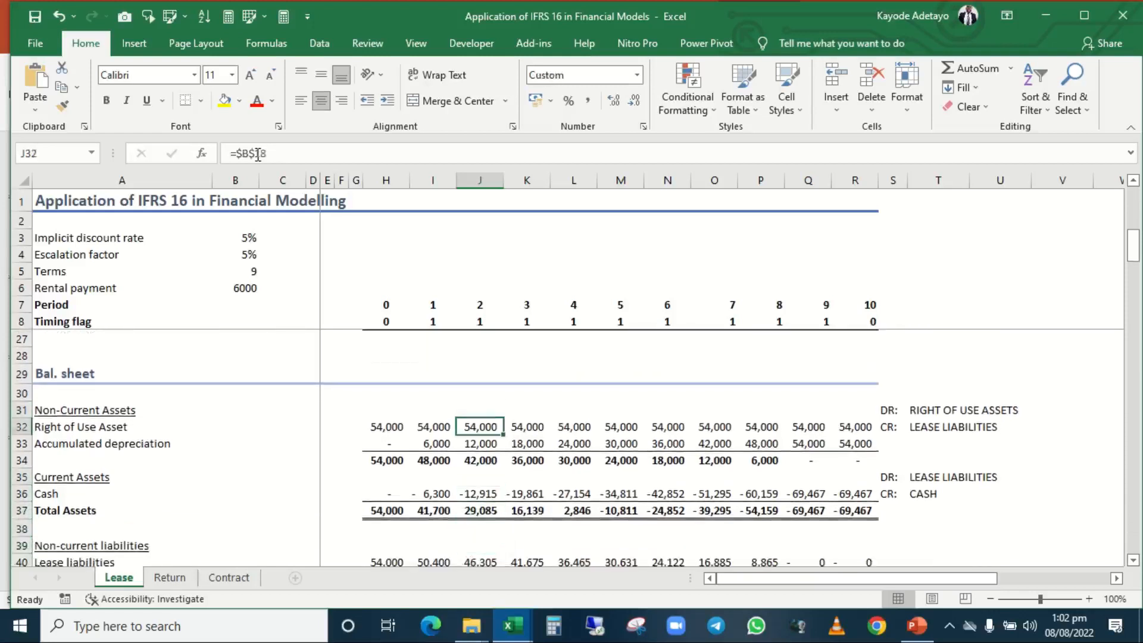
{"action": "key", "text": "Down"}
{"action": "key", "text": "Down"}
{"action": "key", "text": "Left"}
{"action": "key", "text": "Left"}
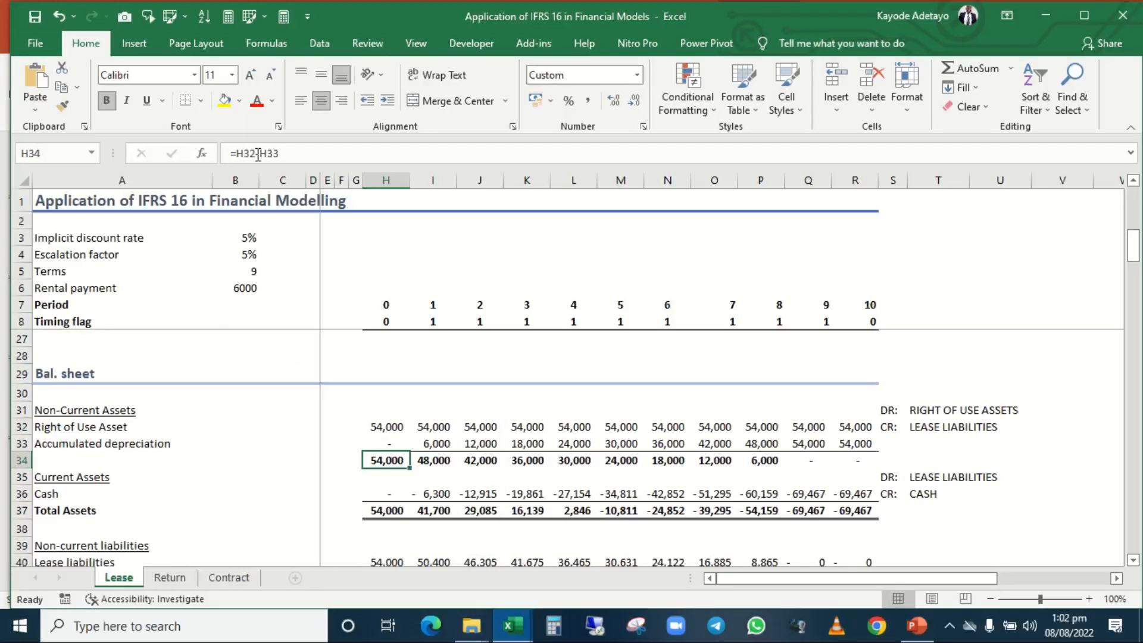
{"action": "key", "text": "Right"}
{"action": "key", "text": "Right"}
{"action": "key", "text": "Right"}
{"action": "key", "text": "Right"}
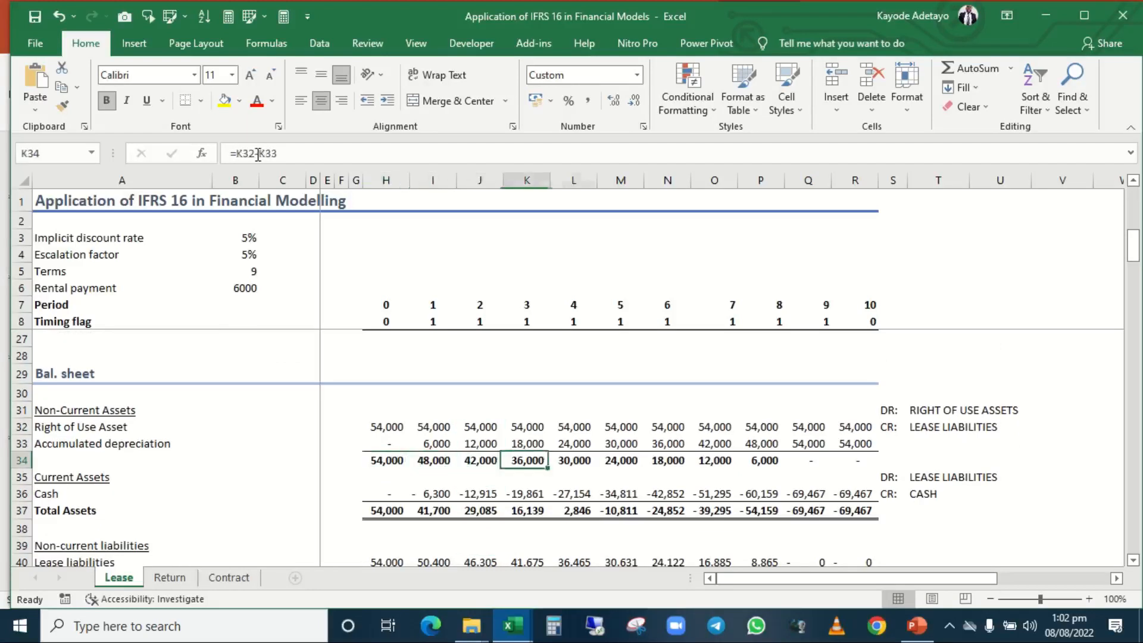
{"action": "key", "text": "Left"}
{"action": "key", "text": "Left"}
Compare the Cash formulas in row 36 across periods 0, 1 and 2 of the Bal. sheet.
{"action": "key", "text": "Down"}
{"action": "key", "text": "Down"}
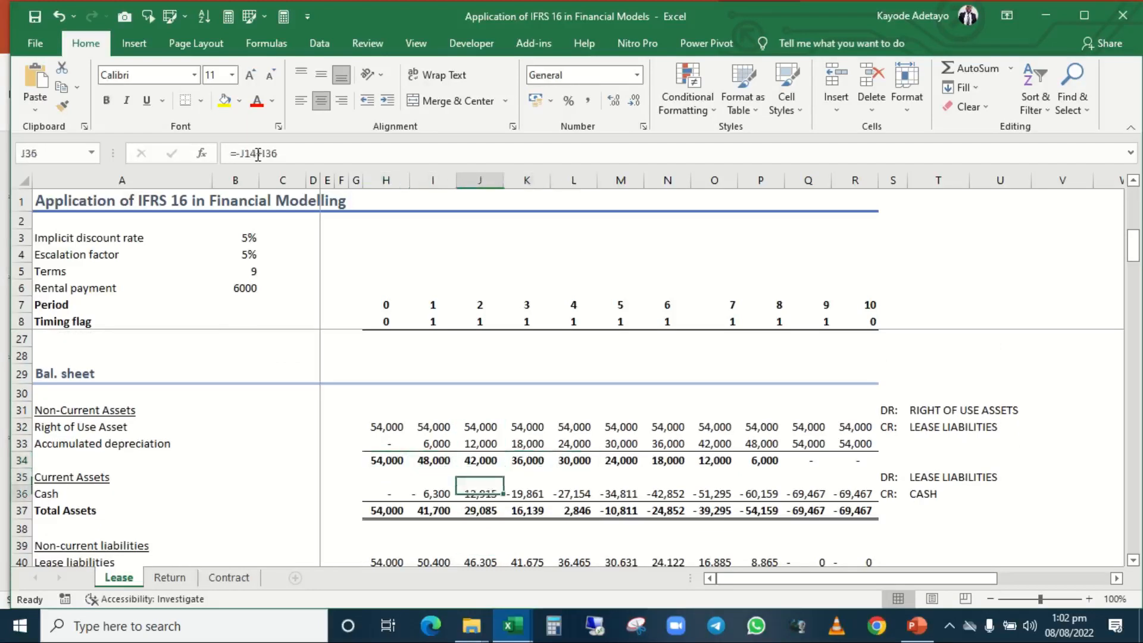
{"action": "key", "text": "Left"}
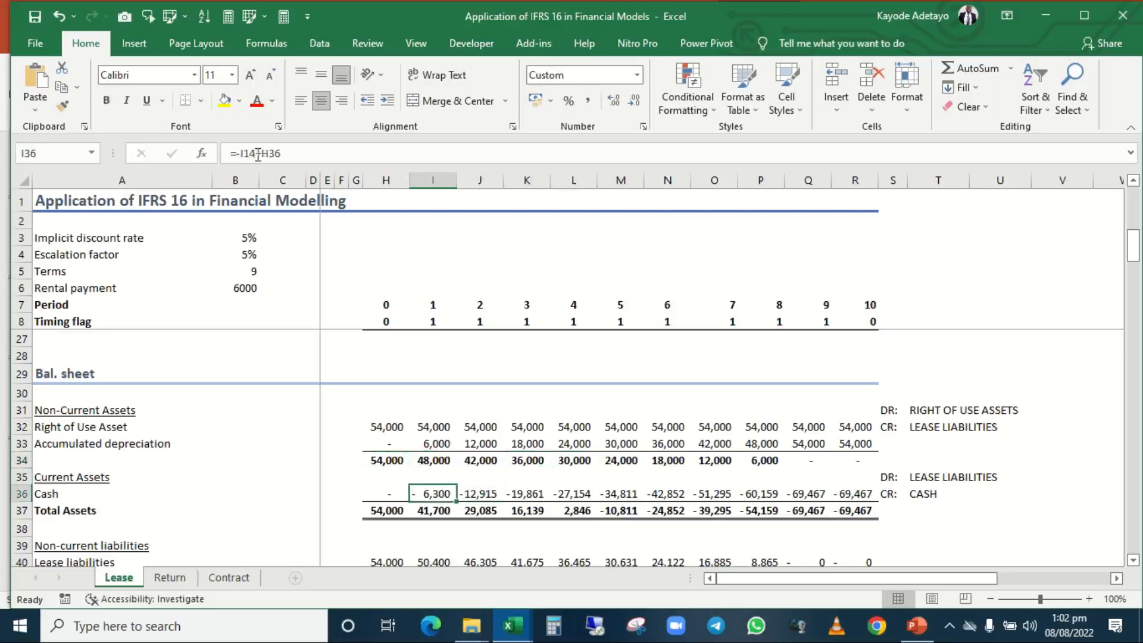
{"action": "key", "text": "Left"}
{"action": "key", "text": "Right"}
{"action": "key", "text": "Left"}
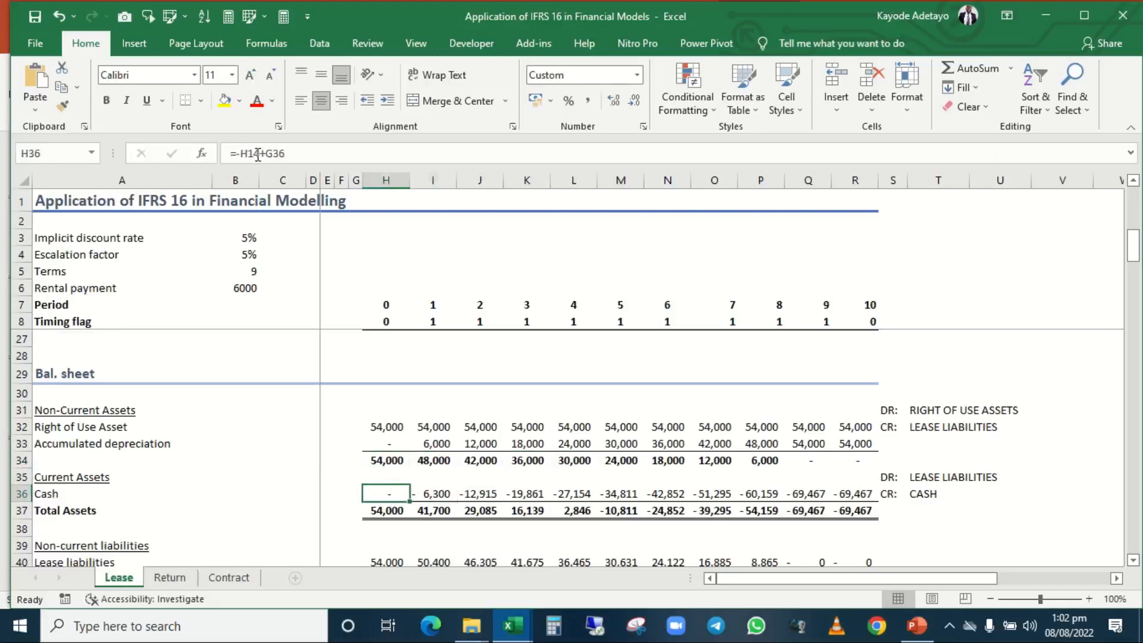
{"action": "key", "text": "Right"}
{"action": "key", "text": "Left"}
{"action": "key", "text": "Right"}
{"action": "key", "text": "Left"}
{"action": "key", "text": "Right"}
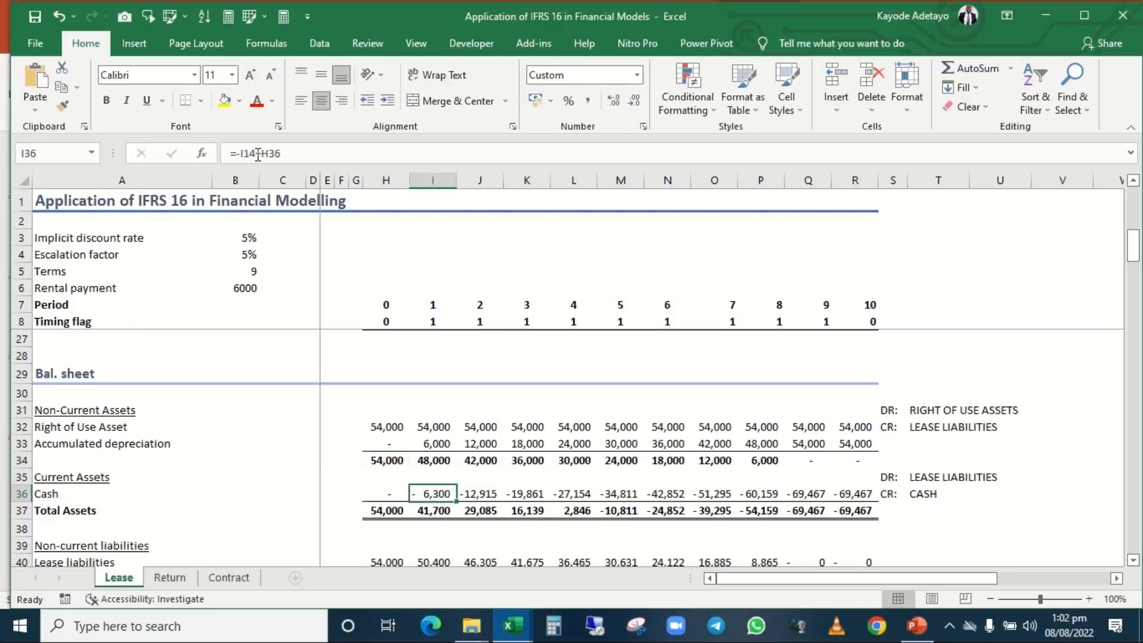
{"action": "key", "text": "Left"}
{"action": "key", "text": "Right"}
{"action": "key", "text": "Right"}
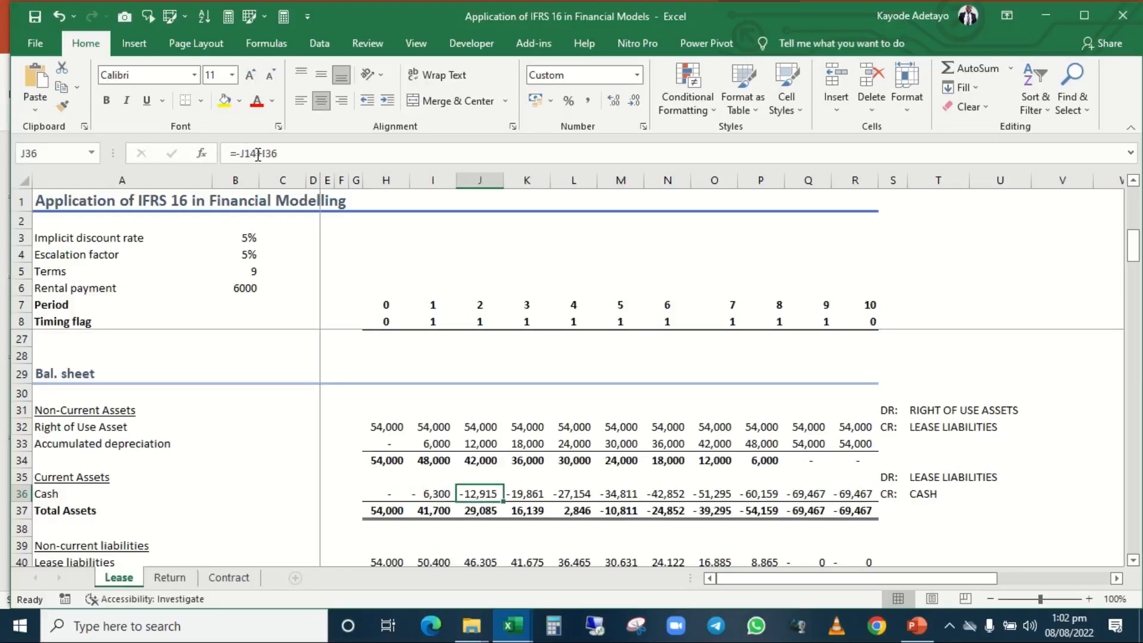
{"action": "key", "text": "Left"}
{"action": "key", "text": "Left"}
{"action": "key", "text": "Right"}
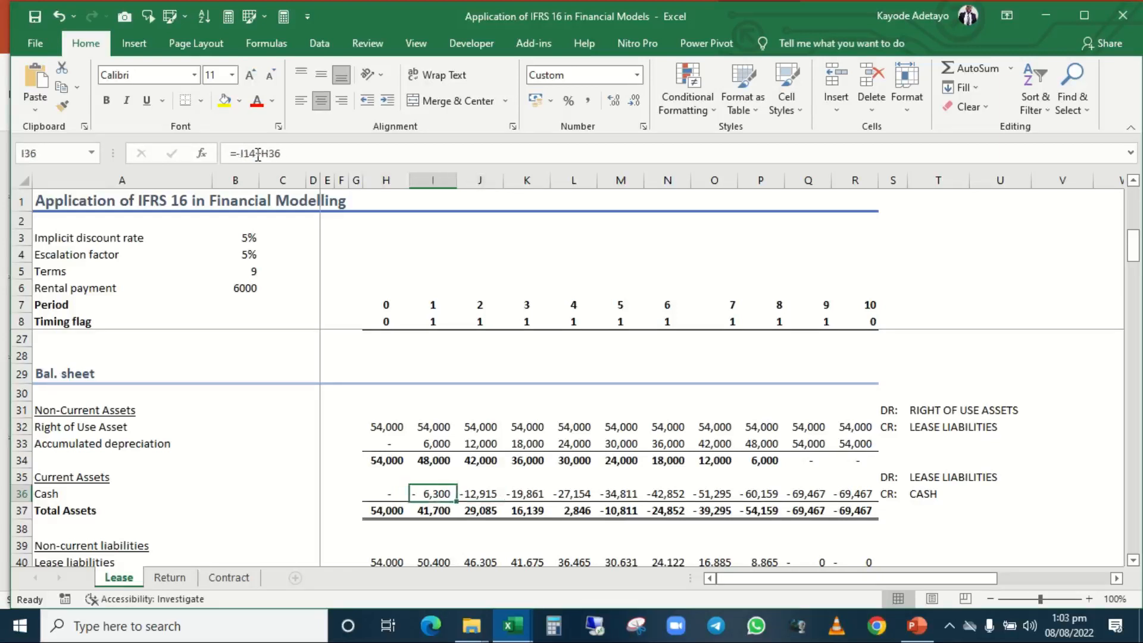
{"action": "key", "text": "Left"}
{"action": "key", "text": "Left"}
{"action": "key", "text": "Right"}
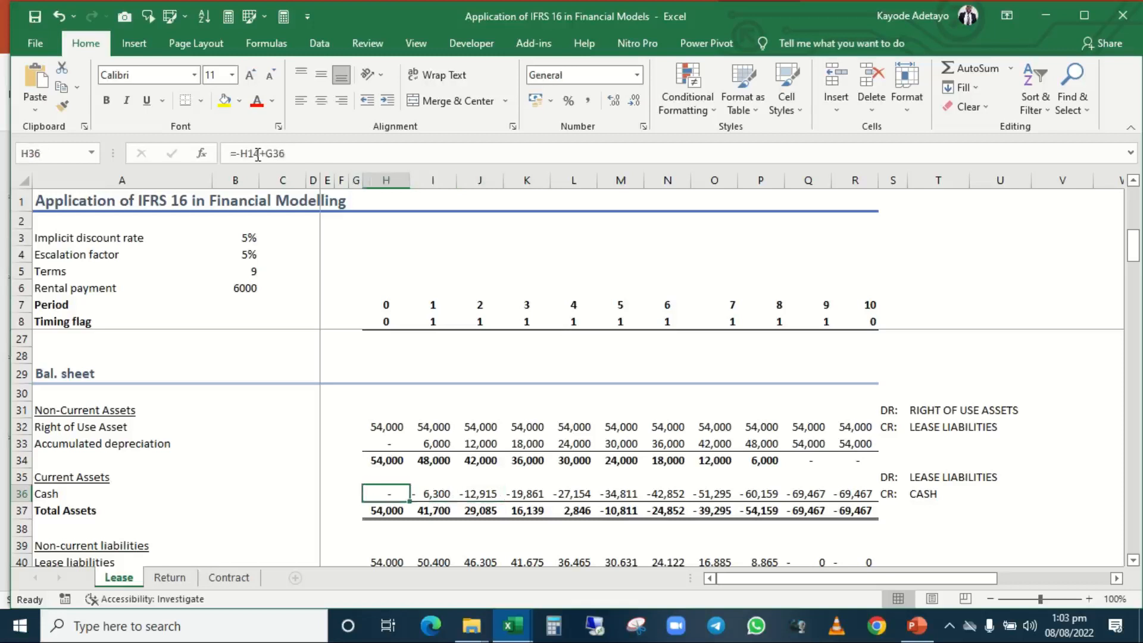
{"action": "key", "text": "Right"}
{"action": "key", "text": "Right"}
{"action": "key", "text": "Left"}
Review period 0 of the Bal. sheet from the net asset in H34 down to the Bal. check in row 46.
{"action": "key", "text": "Left"}
{"action": "key", "text": "Right"}
{"action": "key", "text": "Right"}
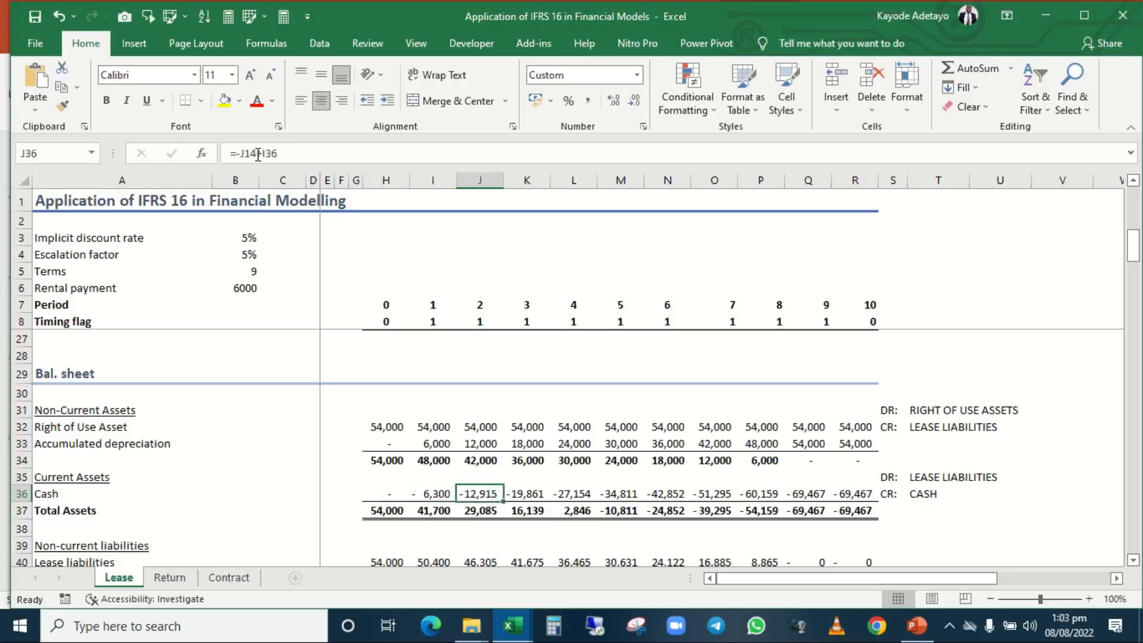
{"action": "key", "text": "Left"}
{"action": "key", "text": "Left"}
{"action": "key", "text": "Up"}
{"action": "key", "text": "Up"}
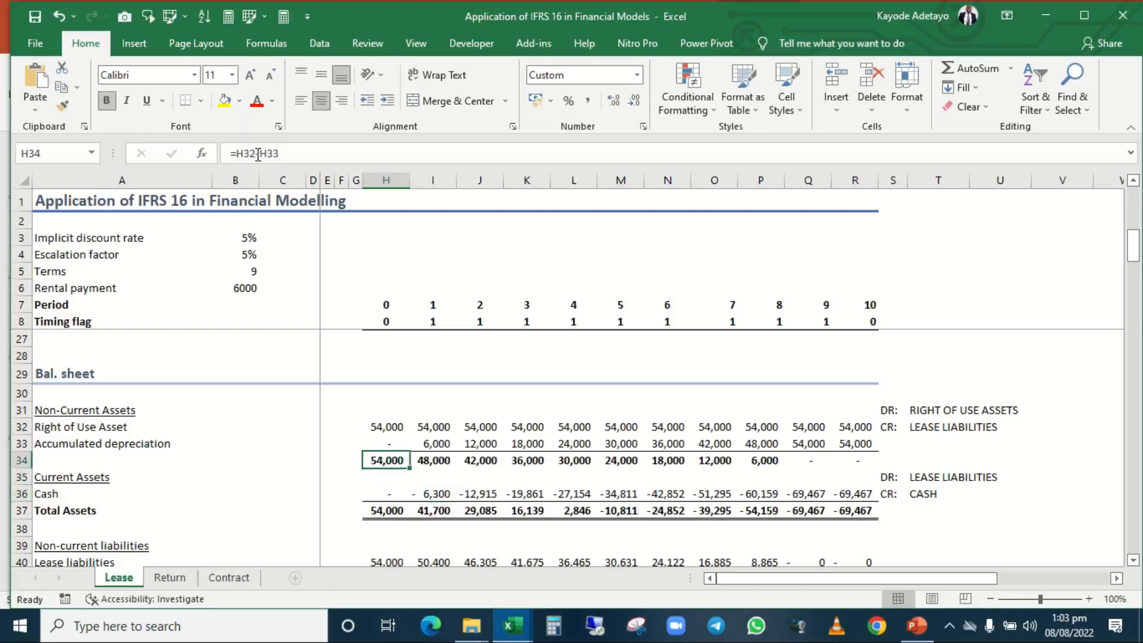
{"action": "key", "text": "Down"}
{"action": "key", "text": "Down"}
{"action": "key", "text": "Down"}
{"action": "key", "text": "Down"}
{"action": "key", "text": "Down"}
{"action": "key", "text": "Down"}
{"action": "key", "text": "Down"}
{"action": "key", "text": "Down"}
{"action": "key", "text": "Down"}
{"action": "key", "text": "Down"}
{"action": "key", "text": "Down"}
{"action": "key", "text": "Down"}
{"action": "key", "text": "Down"}
{"action": "key", "text": "Down"}
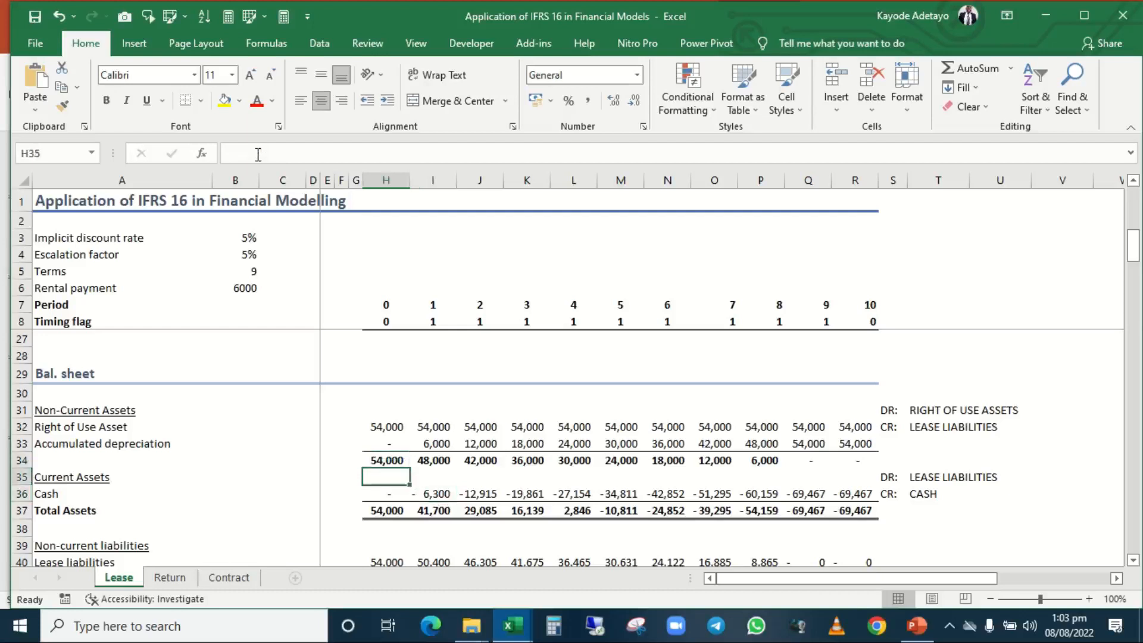
{"action": "key", "text": "Up"}
{"action": "key", "text": "Up"}
{"action": "key", "text": "Up"}
{"action": "key", "text": "Up"}
{"action": "key", "text": "Up"}
{"action": "key", "text": "Up"}
{"action": "key", "text": "Up"}
{"action": "key", "text": "Up"}
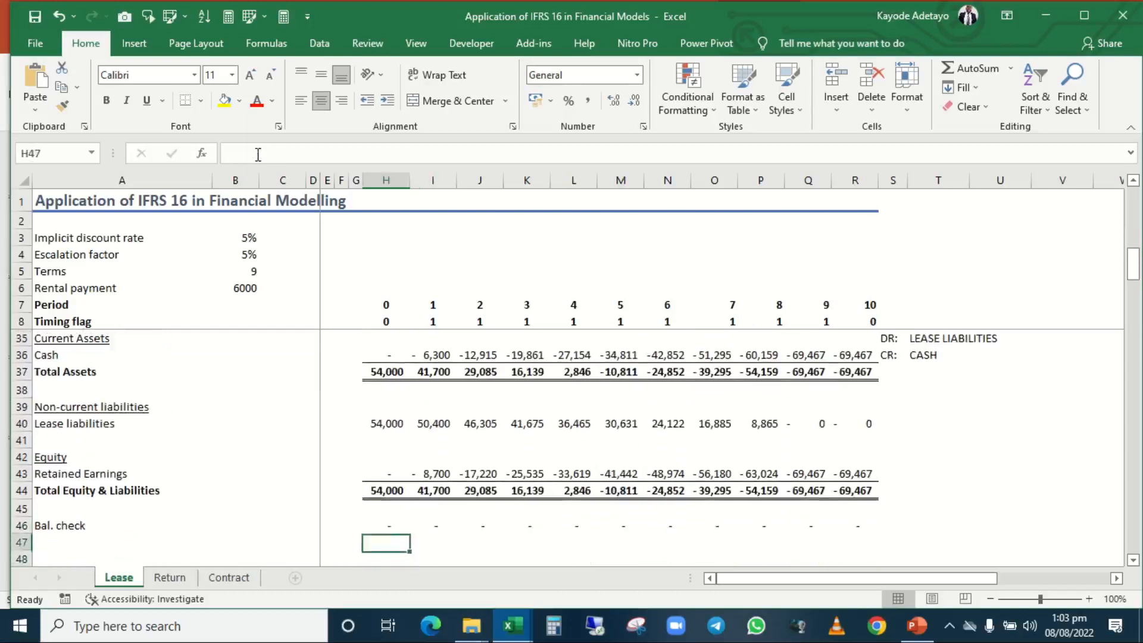
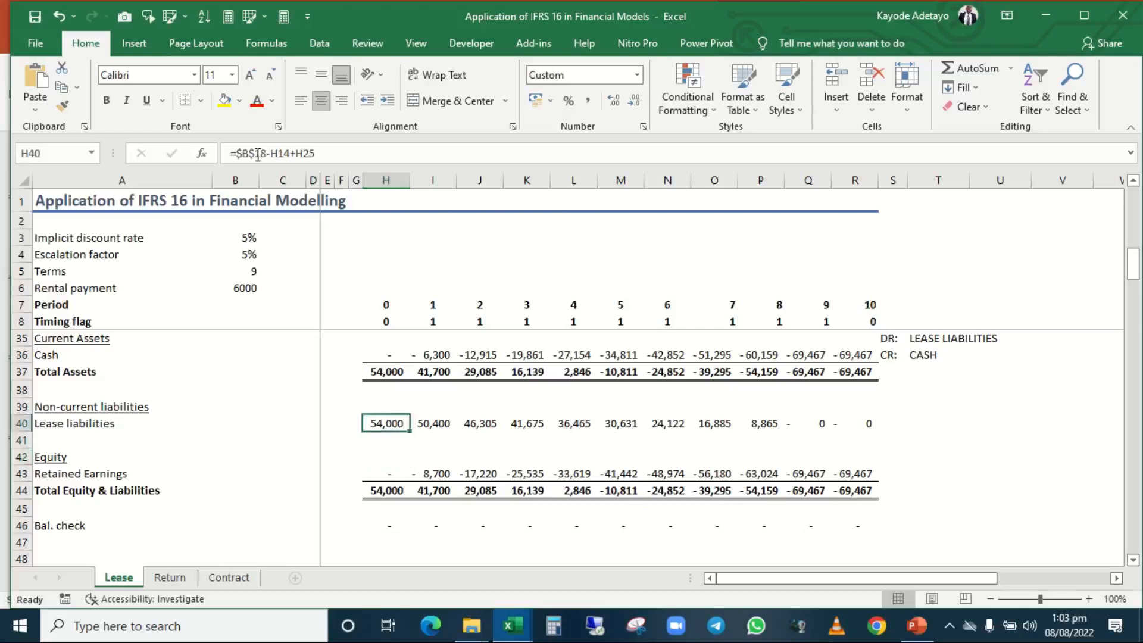
Compare the Lease liabilities in row 40 with the net Right of Use Asset in row 34 of the Bal. sheet.
{"action": "key", "text": "shift+space"}
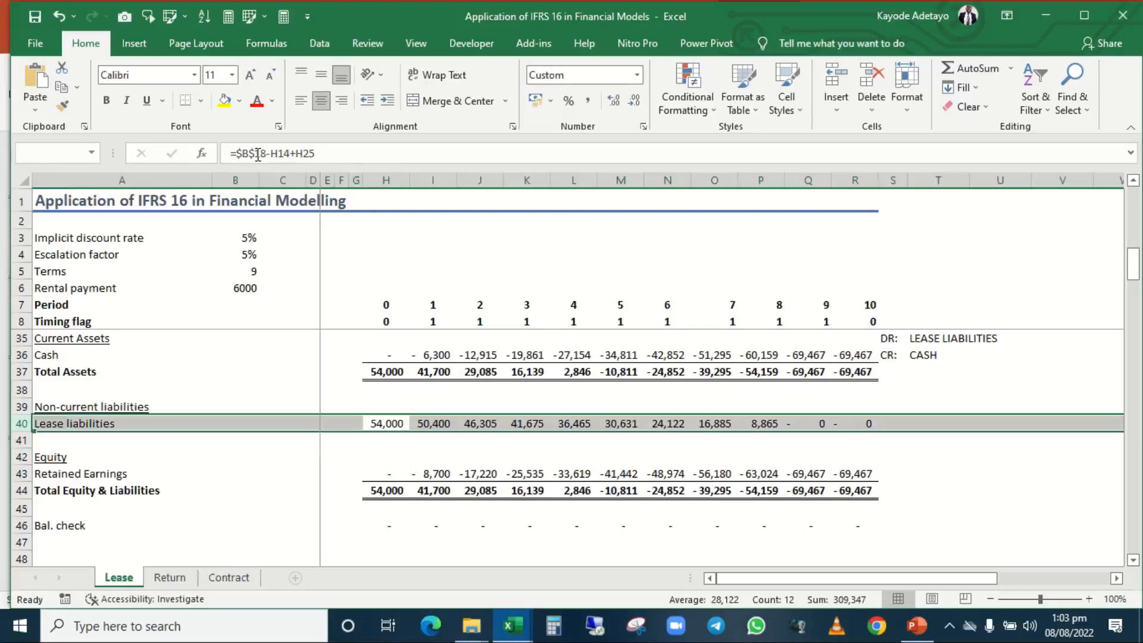
{"action": "key", "text": "Up"}
{"action": "key", "text": "Up"}
{"action": "key", "text": "Up"}
{"action": "key", "text": "Up"}
{"action": "key", "text": "Up"}
{"action": "key", "text": "Up"}
{"action": "key", "text": "Up"}
{"action": "key", "text": "Up"}
{"action": "key", "text": "Up"}
{"action": "key", "text": "Up"}
{"action": "key", "text": "Up"}
{"action": "key", "text": "Up"}
{"action": "key", "text": "Up"}
{"action": "key", "text": "Up"}
{"action": "key", "text": "Up"}
{"action": "key", "text": "Up"}
{"action": "key", "text": "Up"}
{"action": "key", "text": "Up"}
{"action": "key", "text": "Up"}
{"action": "key", "text": "Down"}
{"action": "key", "text": "Down"}
{"action": "key", "text": "Down"}
{"action": "key", "text": "Down"}
{"action": "key", "text": "Down"}
{"action": "key", "text": "Down"}
{"action": "key", "text": "Down"}
{"action": "key", "text": "Down"}
{"action": "key", "text": "Down"}
{"action": "key", "text": "Down"}
{"action": "key", "text": "Down"}
{"action": "key", "text": "Down"}
{"action": "key", "text": "Down"}
{"action": "key", "text": "Down"}
{"action": "key", "text": "Down"}
{"action": "key", "text": "Down"}
{"action": "key", "text": "Down"}
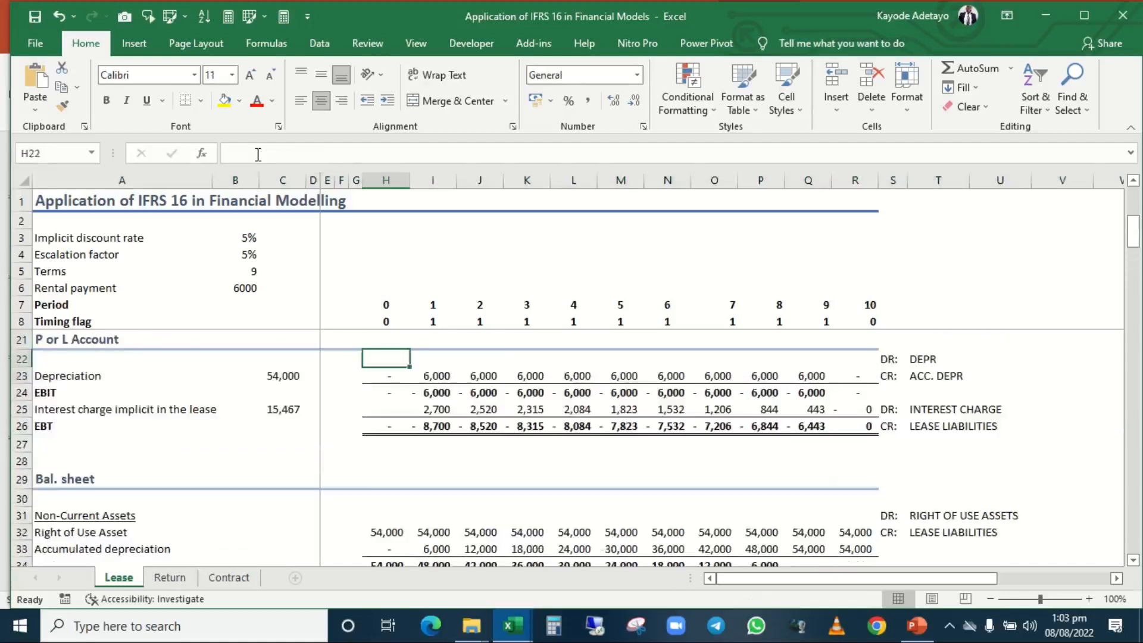
{"action": "key", "text": "Up"}
{"action": "key", "text": "Up"}
{"action": "key", "text": "Up"}
{"action": "key", "text": "Up"}
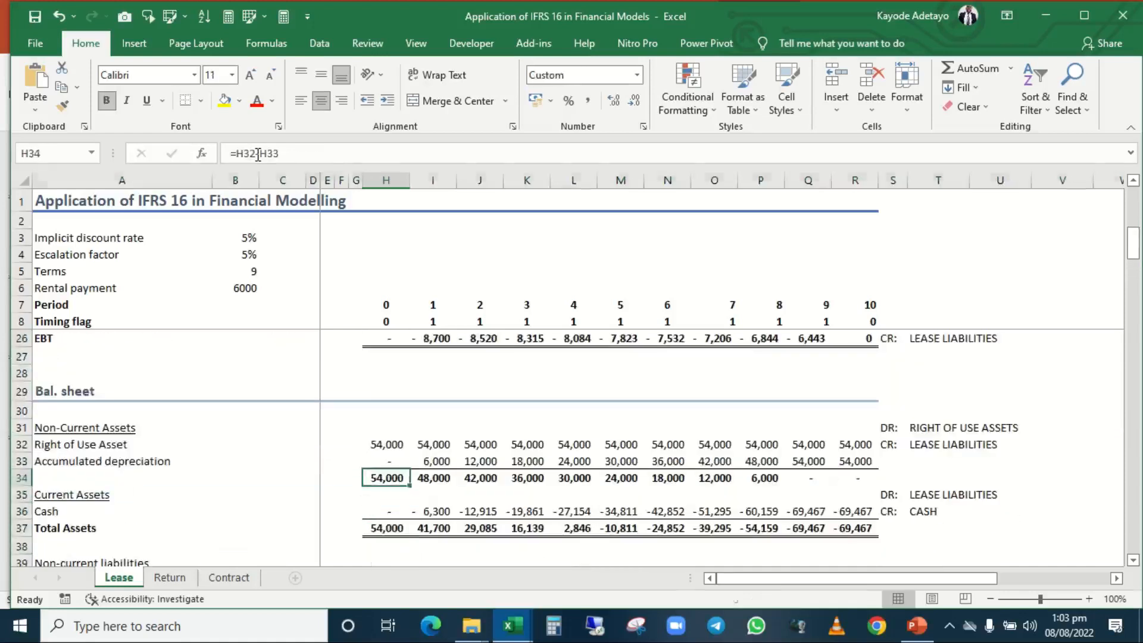
{"action": "key", "text": "shift+space"}
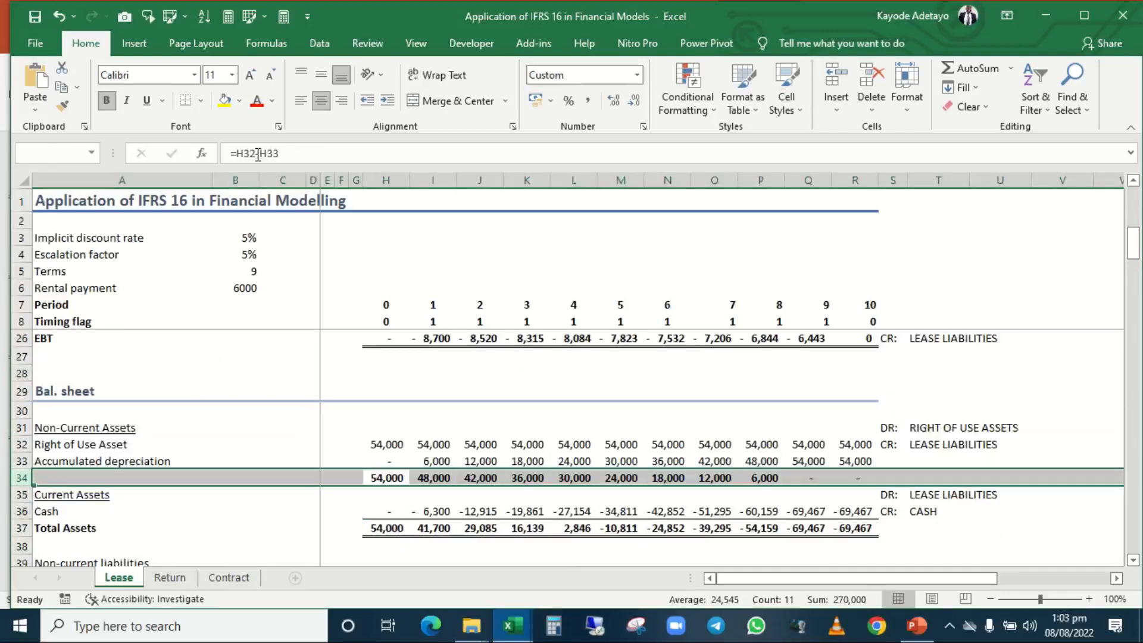
{"action": "left_click", "coordinate": [386, 480]}
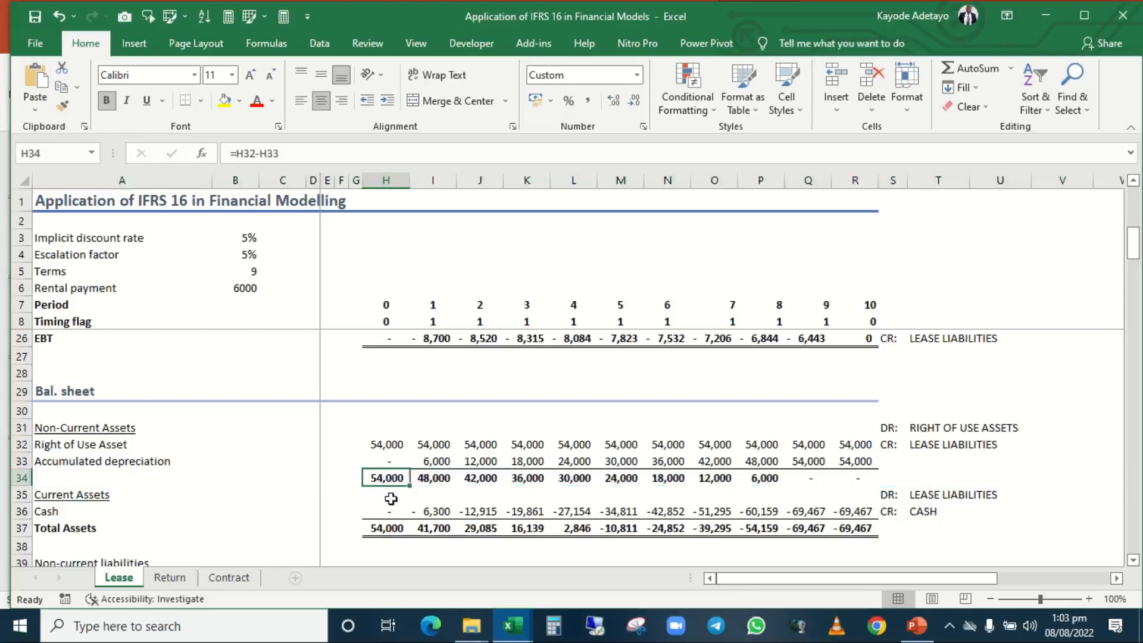
Inspect the Lease liabilities formulas in row 40 across periods 0 to 3.
{"action": "left_click", "coordinate": [391, 499]}
{"action": "key", "text": "Down"}
{"action": "key", "text": "Down"}
{"action": "key", "text": "Down"}
{"action": "key", "text": "Down"}
{"action": "key", "text": "Down"}
{"action": "key", "text": "Down"}
{"action": "key", "text": "Down"}
{"action": "key", "text": "Down"}
{"action": "key", "text": "Down"}
{"action": "key", "text": "Down"}
{"action": "key", "text": "Down"}
{"action": "key", "text": "Down"}
{"action": "key", "text": "Down"}
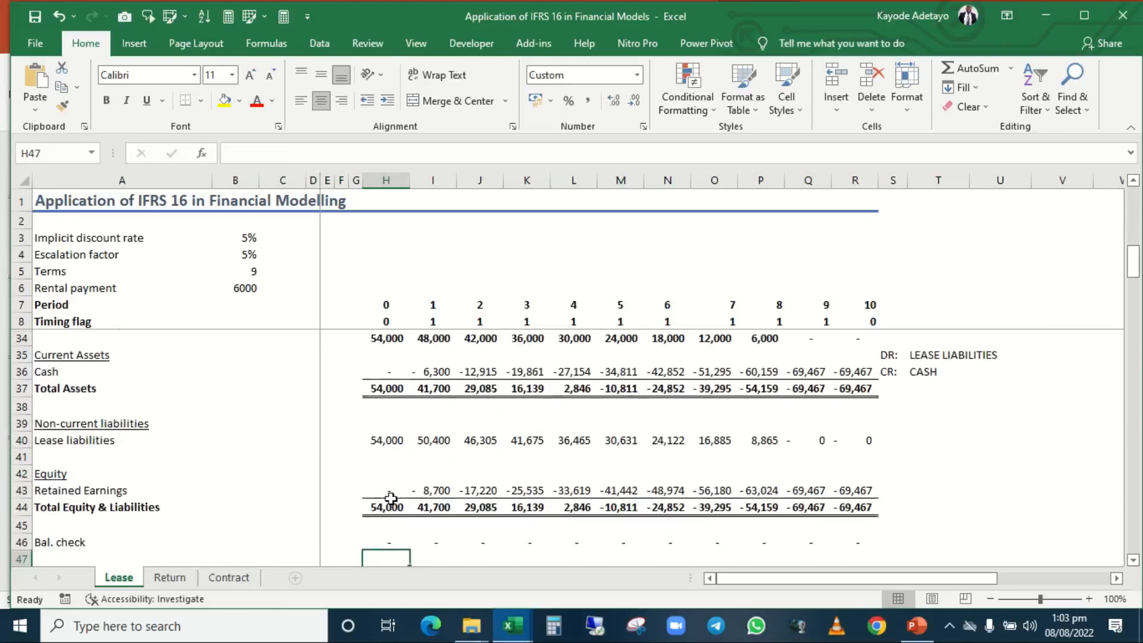
{"action": "key", "text": "Up"}
{"action": "key", "text": "Up"}
{"action": "key", "text": "Up"}
{"action": "key", "text": "Up"}
{"action": "key", "text": "Up"}
{"action": "key", "text": "Up"}
{"action": "key", "text": "Up"}
{"action": "key", "text": "Up"}
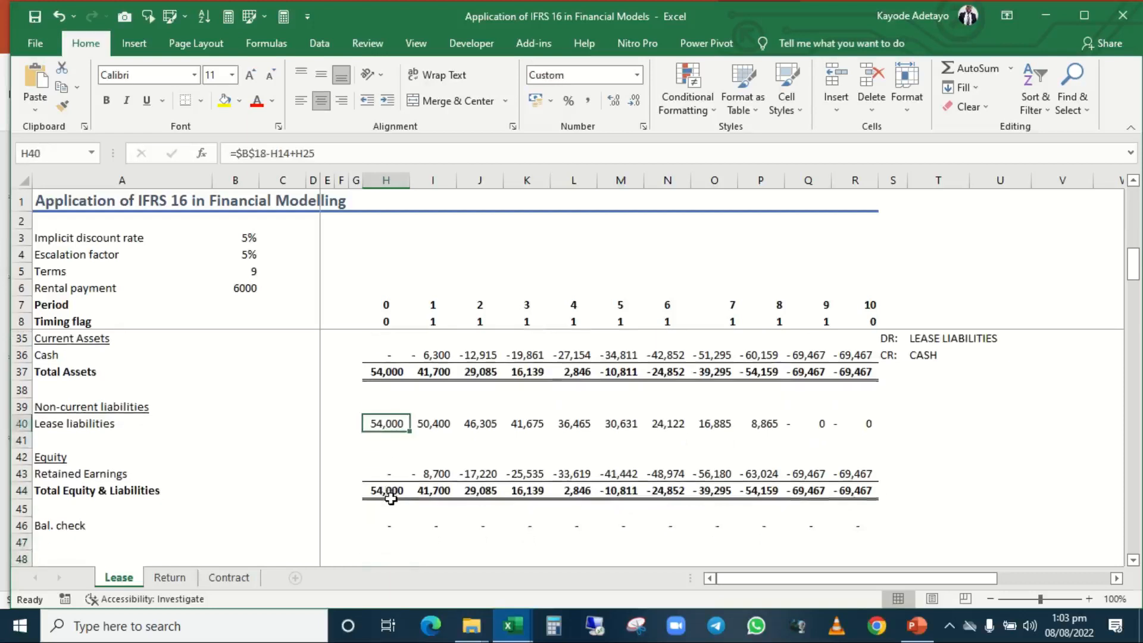
{"action": "key", "text": "Right"}
{"action": "key", "text": "Right"}
{"action": "key", "text": "Right"}
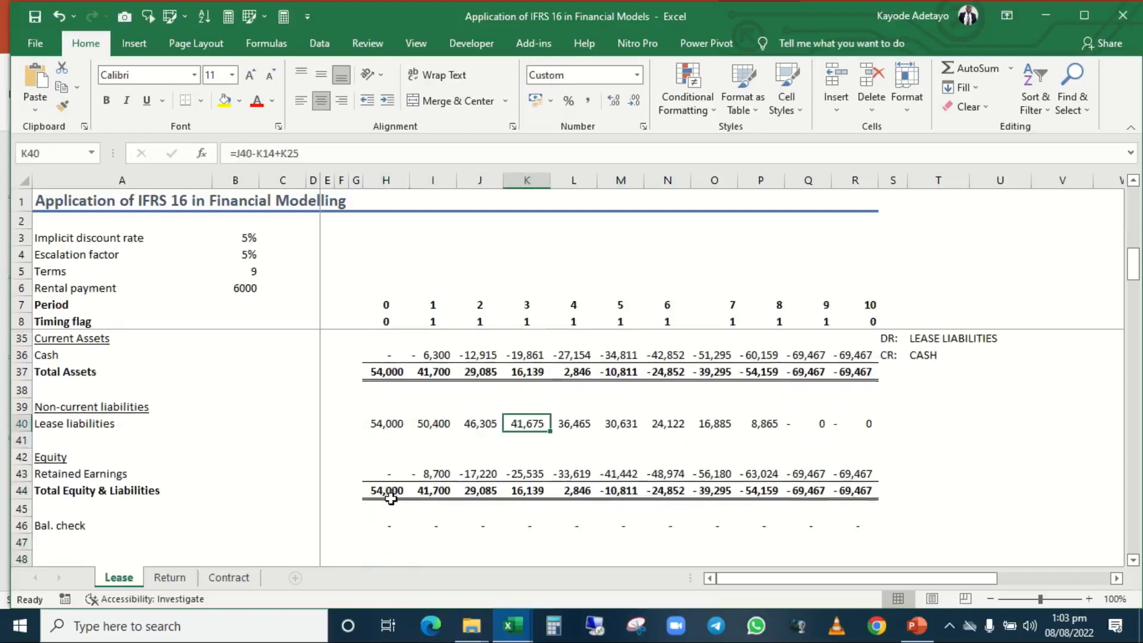
{"action": "key", "text": "Left"}
{"action": "key", "text": "Left"}
{"action": "key", "text": "Left"}
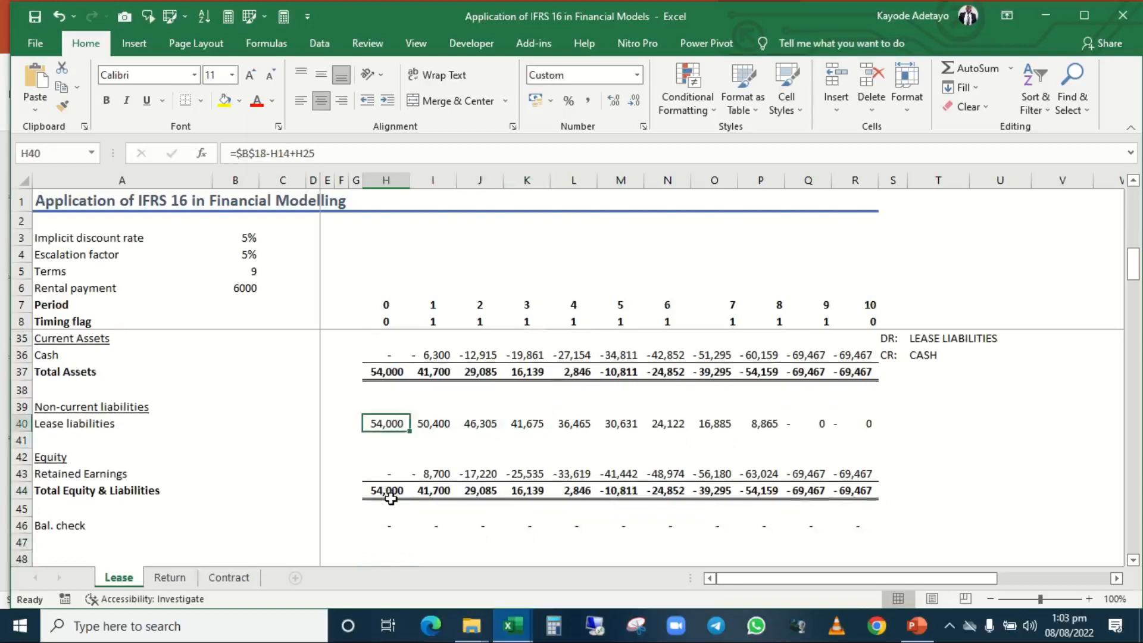
{"action": "key", "text": "Right"}
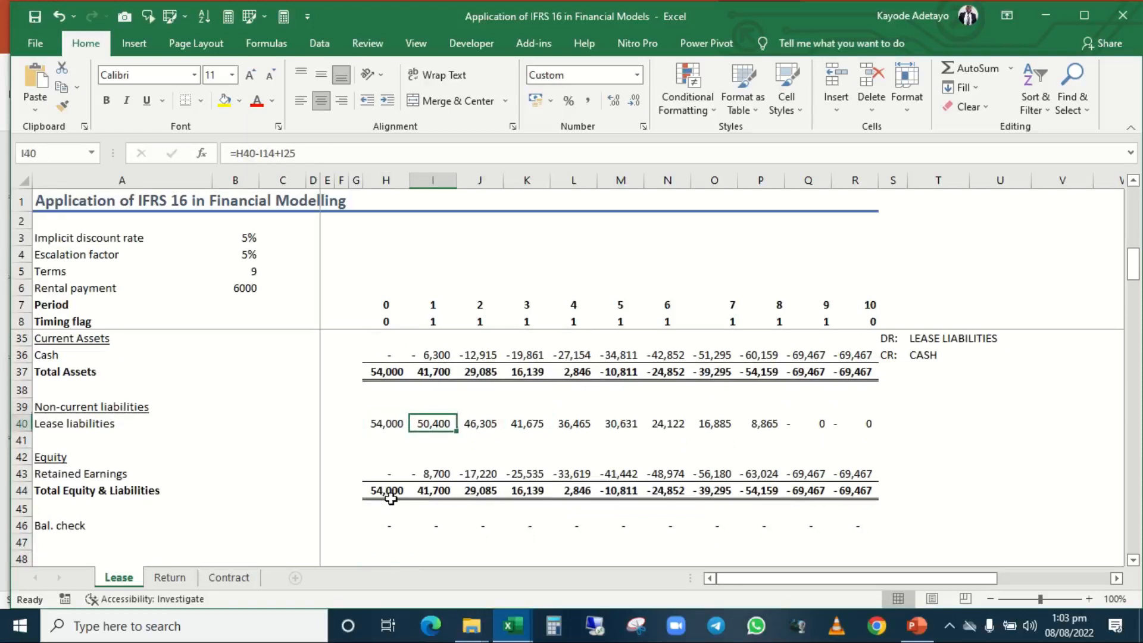
Check the period 1 formulas for Depreciation in I23, Cash in I36 and the net asset in I34.
{"action": "key", "text": "Up"}
{"action": "key", "text": "Up"}
{"action": "key", "text": "Up"}
{"action": "key", "text": "Up"}
{"action": "key", "text": "Up"}
{"action": "key", "text": "Up"}
{"action": "key", "text": "Up"}
{"action": "key", "text": "Up"}
{"action": "key", "text": "Up"}
{"action": "key", "text": "Up"}
{"action": "key", "text": "Up"}
{"action": "key", "text": "Up"}
{"action": "key", "text": "Up"}
{"action": "key", "text": "Up"}
{"action": "key", "text": "Up"}
{"action": "key", "text": "Up"}
{"action": "key", "text": "Up"}
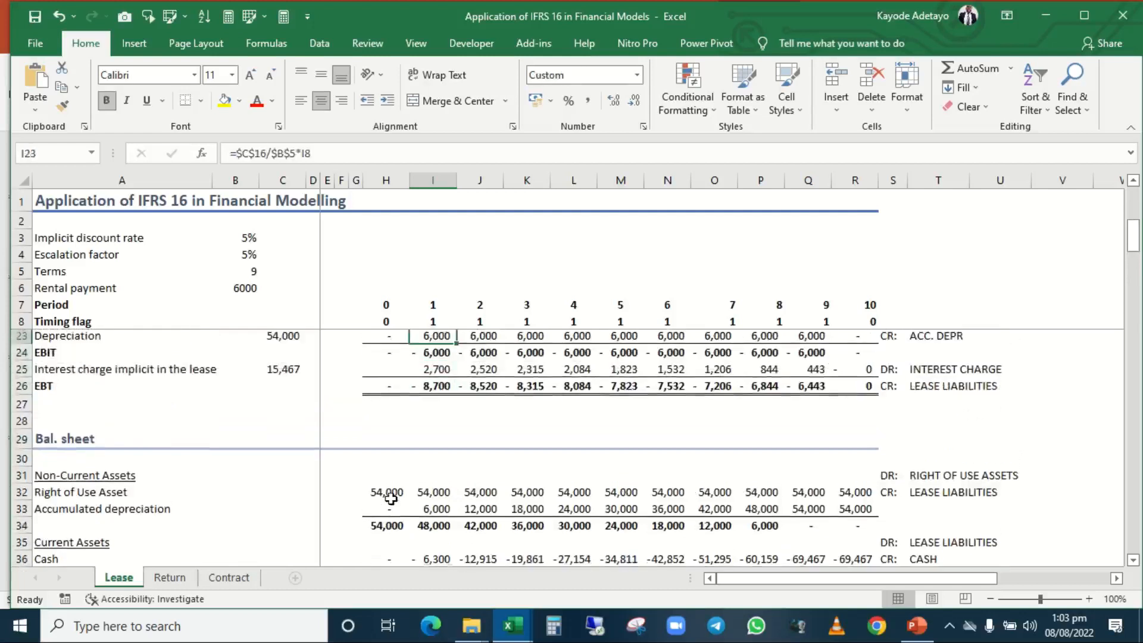
{"action": "key", "text": "Down"}
{"action": "key", "text": "Down"}
{"action": "key", "text": "Down"}
{"action": "key", "text": "Down"}
{"action": "key", "text": "Down"}
{"action": "key", "text": "Down"}
{"action": "key", "text": "Down"}
{"action": "key", "text": "Down"}
{"action": "key", "text": "Down"}
{"action": "key", "text": "Down"}
{"action": "key", "text": "Down"}
{"action": "key", "text": "Down"}
{"action": "key", "text": "Down"}
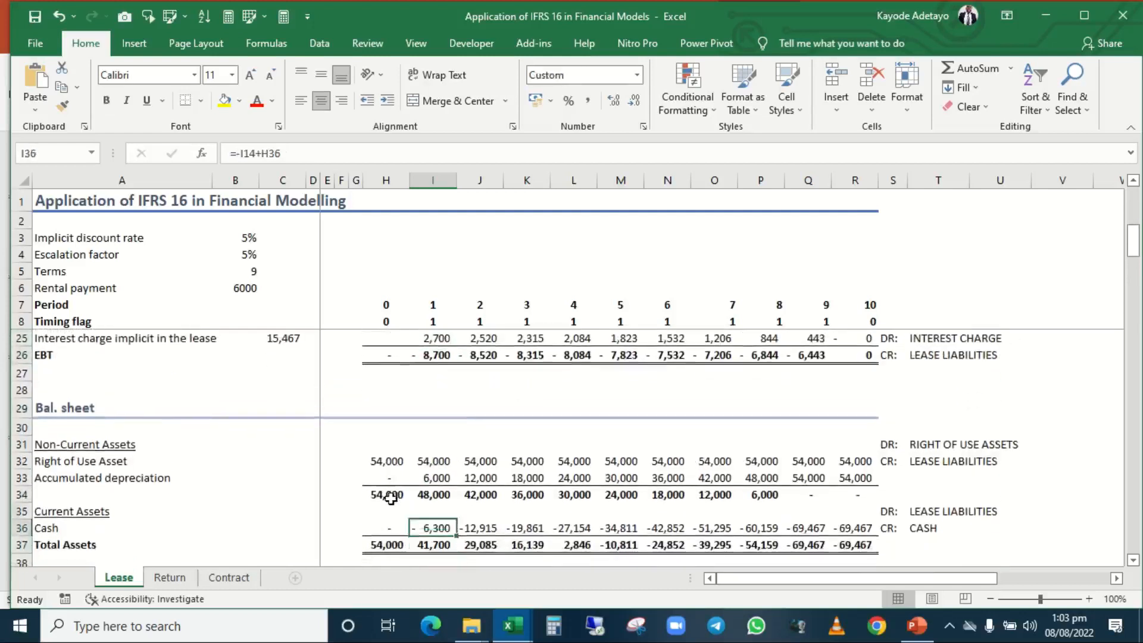
{"action": "key", "text": "Up"}
{"action": "key", "text": "Up"}
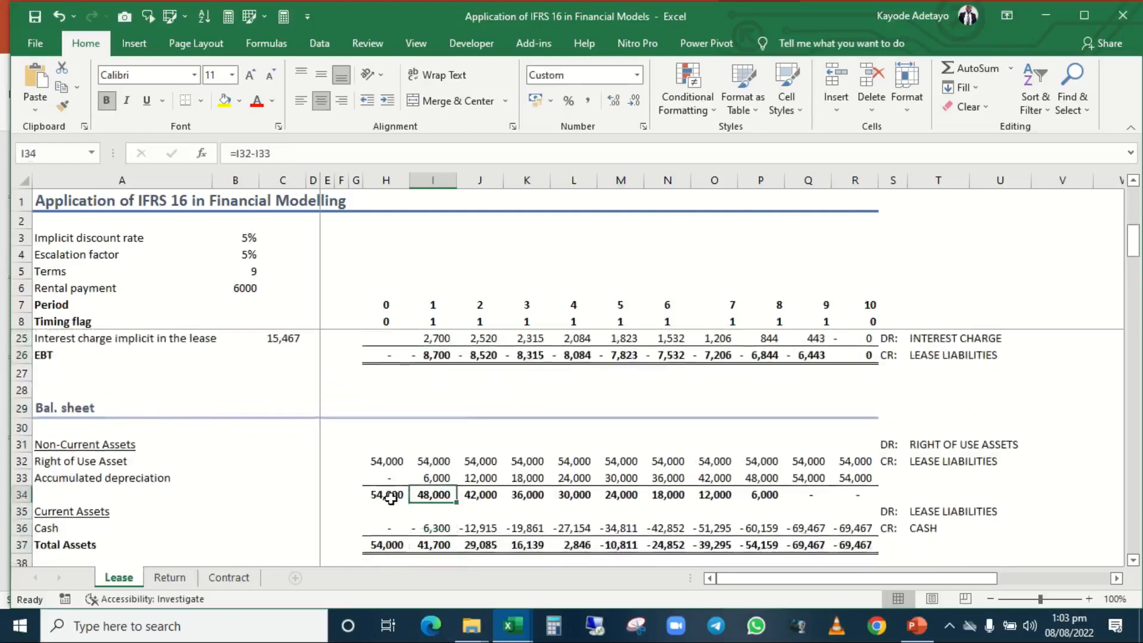
Examine the period 2 Lease liabilities formula in J40 and highlight the whole Lease liabilities row.
{"action": "key", "text": "Right"}
{"action": "key", "text": "Down"}
{"action": "key", "text": "Down"}
{"action": "key", "text": "Down"}
{"action": "key", "text": "Down"}
{"action": "key", "text": "Down"}
{"action": "key", "text": "Down"}
{"action": "key", "text": "Down"}
{"action": "key", "text": "Down"}
{"action": "key", "text": "Down"}
{"action": "key", "text": "Down"}
{"action": "key", "text": "Down"}
{"action": "key", "text": "Down"}
{"action": "key", "text": "Down"}
{"action": "key", "text": "Down"}
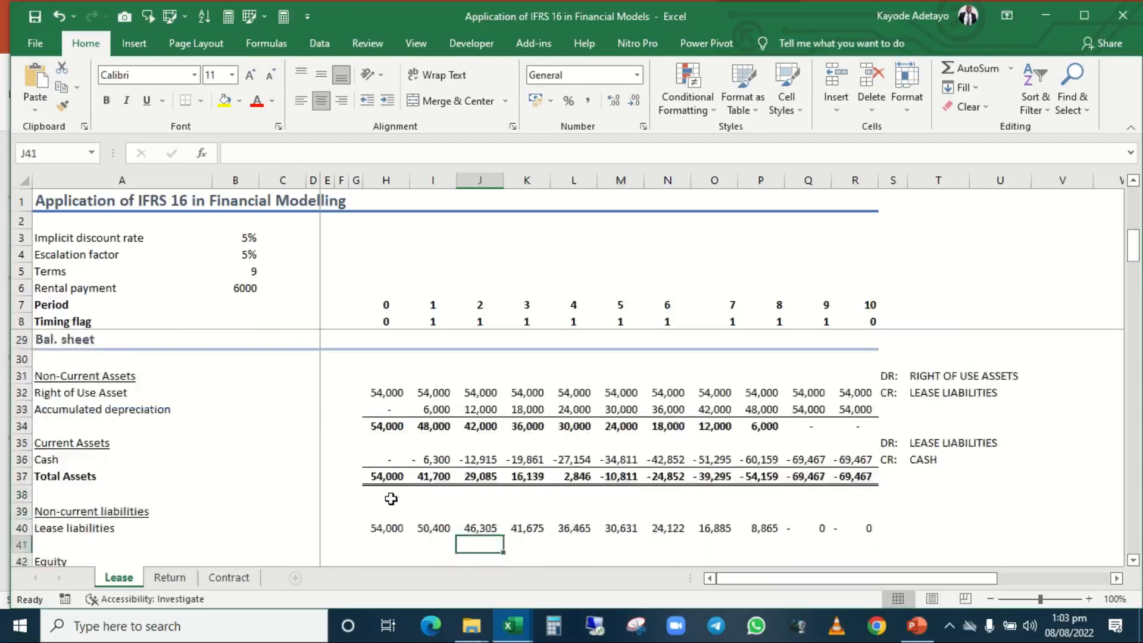
{"action": "key", "text": "Up"}
{"action": "key", "text": "Up"}
{"action": "key", "text": "Up"}
{"action": "key", "text": "Up"}
{"action": "key", "text": "Up"}
{"action": "key", "text": "Up"}
{"action": "key", "text": "Up"}
{"action": "key", "text": "Up"}
{"action": "key", "text": "Up"}
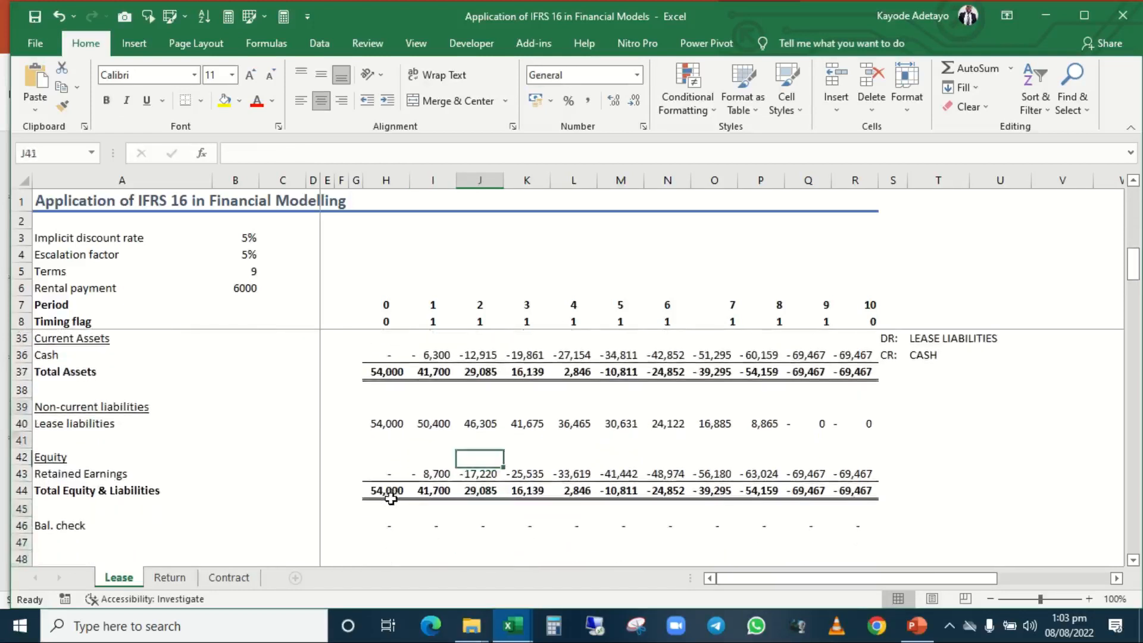
{"action": "key", "text": "Down"}
{"action": "key", "text": "Down"}
{"action": "key", "text": "Up"}
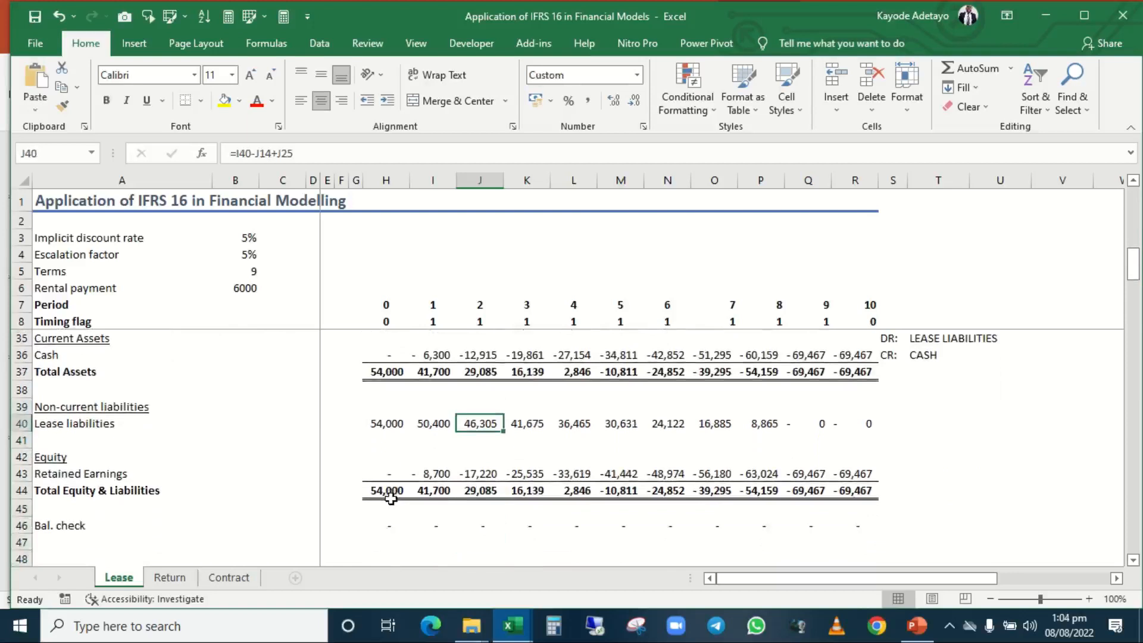
{"action": "key", "text": "shift+space"}
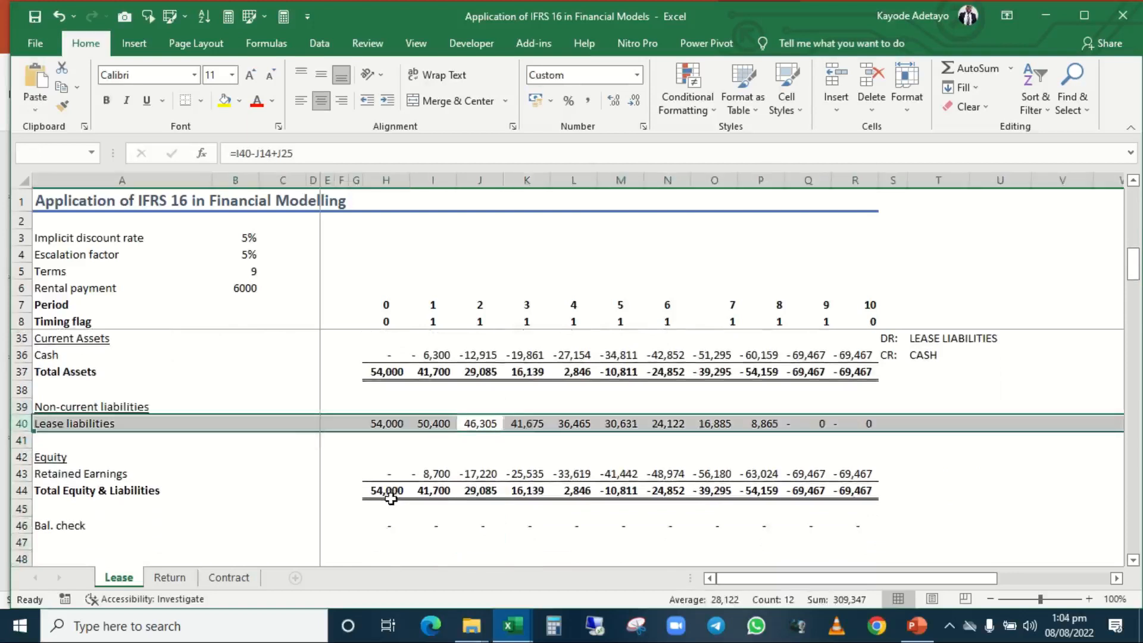
Examine the period 2 Right of Use Asset, Accumulated depreciation and resulting net asset in J32 to J34.
{"action": "key", "text": "Up"}
{"action": "key", "text": "Up"}
{"action": "key", "text": "Up"}
{"action": "key", "text": "Up"}
{"action": "key", "text": "Up"}
{"action": "key", "text": "Up"}
{"action": "key", "text": "Up"}
{"action": "key", "text": "Up"}
{"action": "key", "text": "Up"}
{"action": "key", "text": "Up"}
{"action": "key", "text": "Up"}
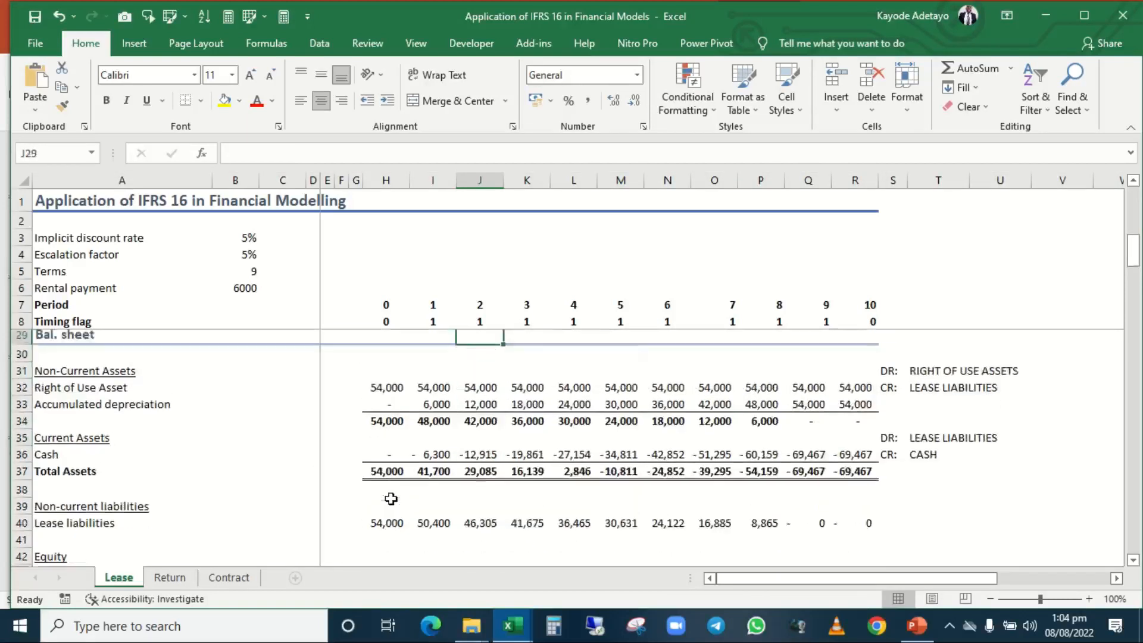
{"action": "key", "text": "Down"}
{"action": "key", "text": "Down"}
{"action": "key", "text": "Down"}
{"action": "key", "text": "Down"}
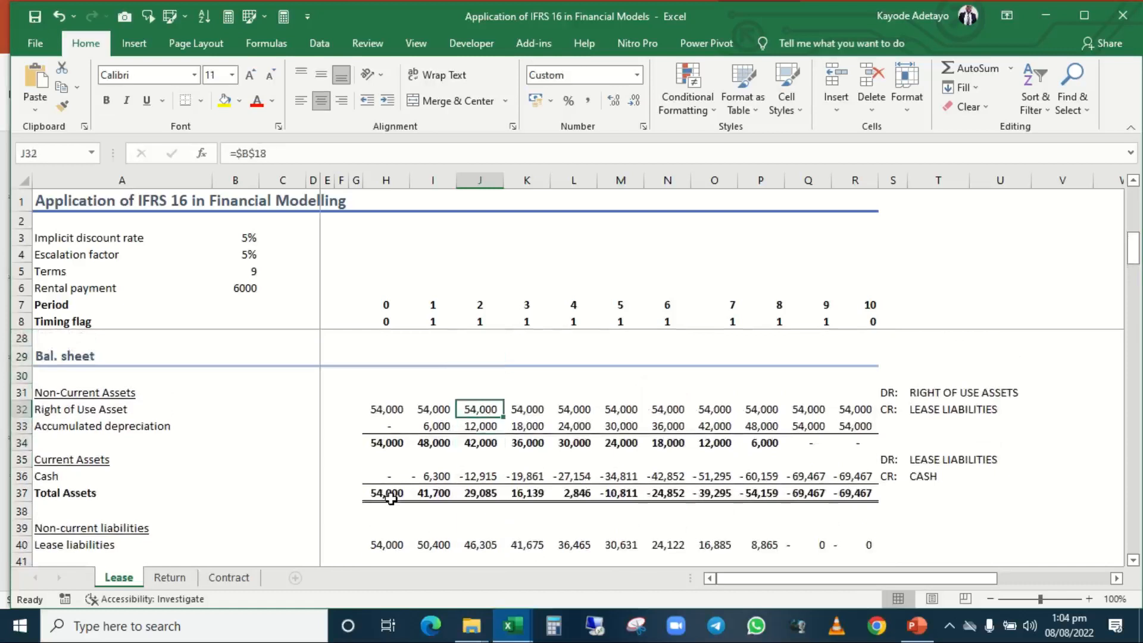
{"action": "key", "text": "shift+space"}
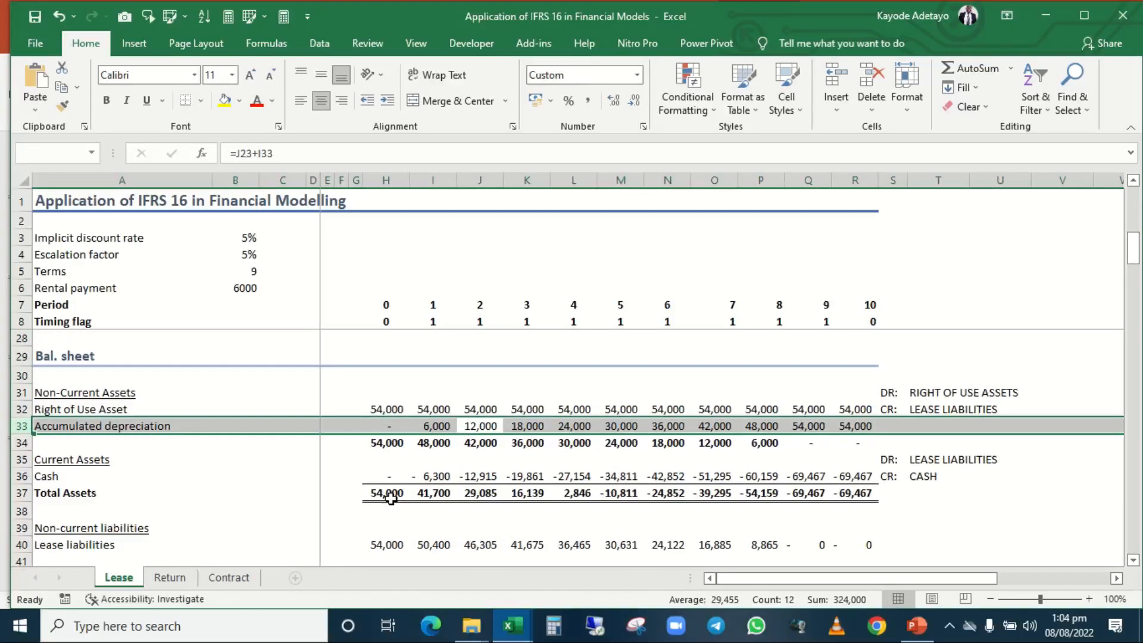
{"action": "key", "text": "Down"}
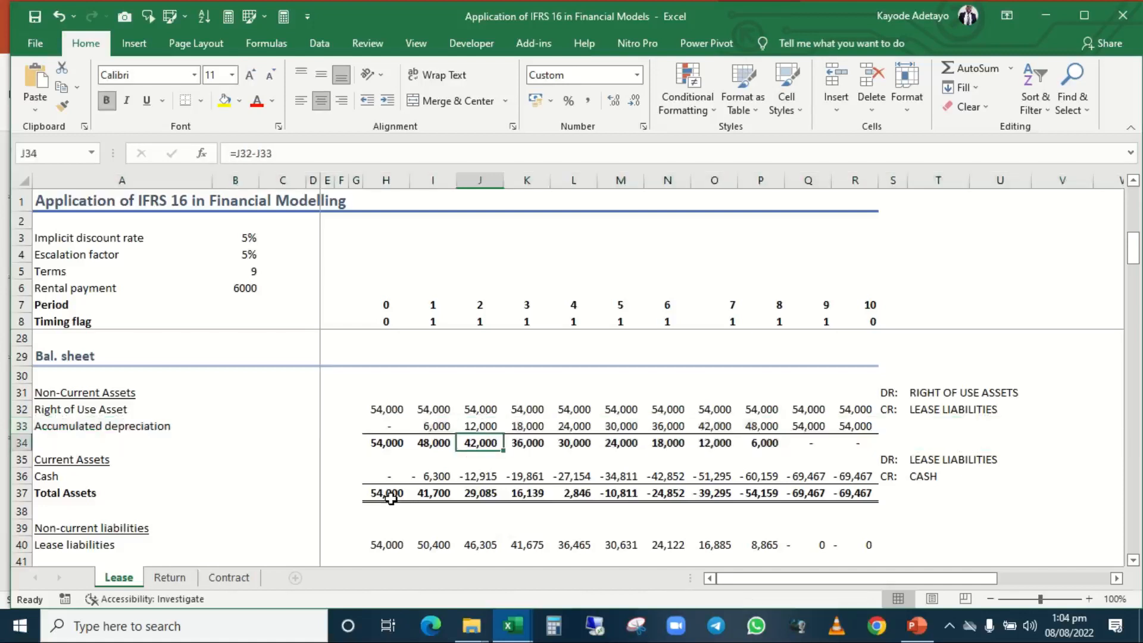
{"action": "key", "text": "Down"}
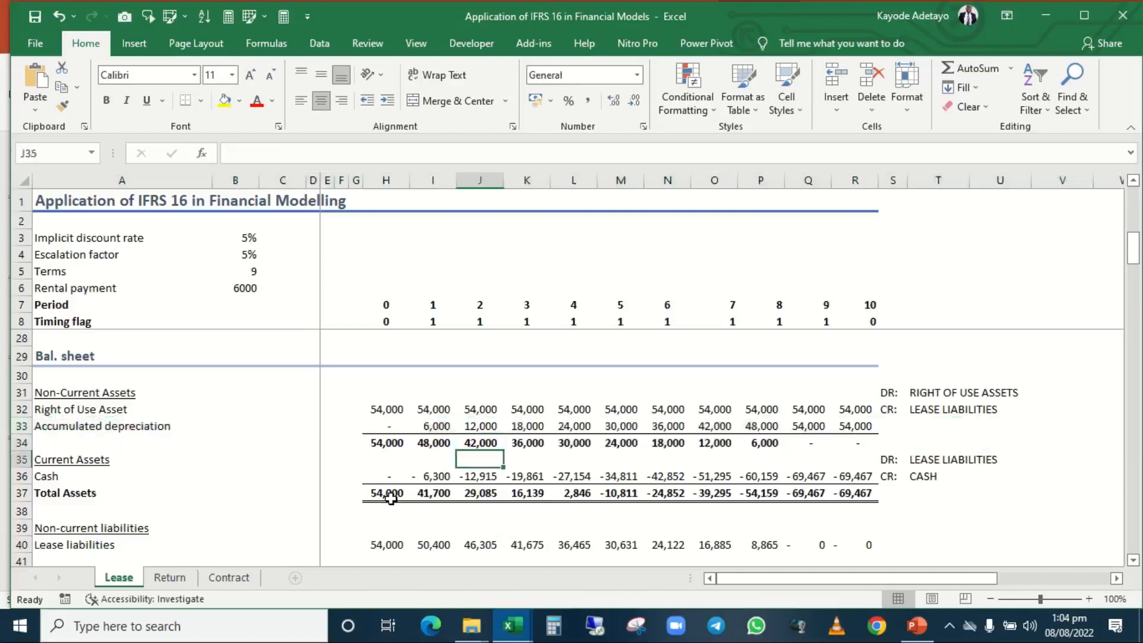
Review the period 2 Retained Earnings in J43, Accumulated depreciation in J33 and Lease liabilities in J40.
{"action": "key", "text": "Down"}
{"action": "key", "text": "Down"}
{"action": "key", "text": "Down"}
{"action": "key", "text": "Down"}
{"action": "key", "text": "Down"}
{"action": "key", "text": "Down"}
{"action": "key", "text": "Down"}
{"action": "key", "text": "Down"}
{"action": "key", "text": "Down"}
{"action": "key", "text": "Down"}
{"action": "key", "text": "Down"}
{"action": "key", "text": "Down"}
{"action": "key", "text": "Down"}
{"action": "key", "text": "Down"}
{"action": "key", "text": "Down"}
{"action": "key", "text": "Down"}
{"action": "key", "text": "Down"}
{"action": "key", "text": "Down"}
{"action": "key", "text": "Down"}
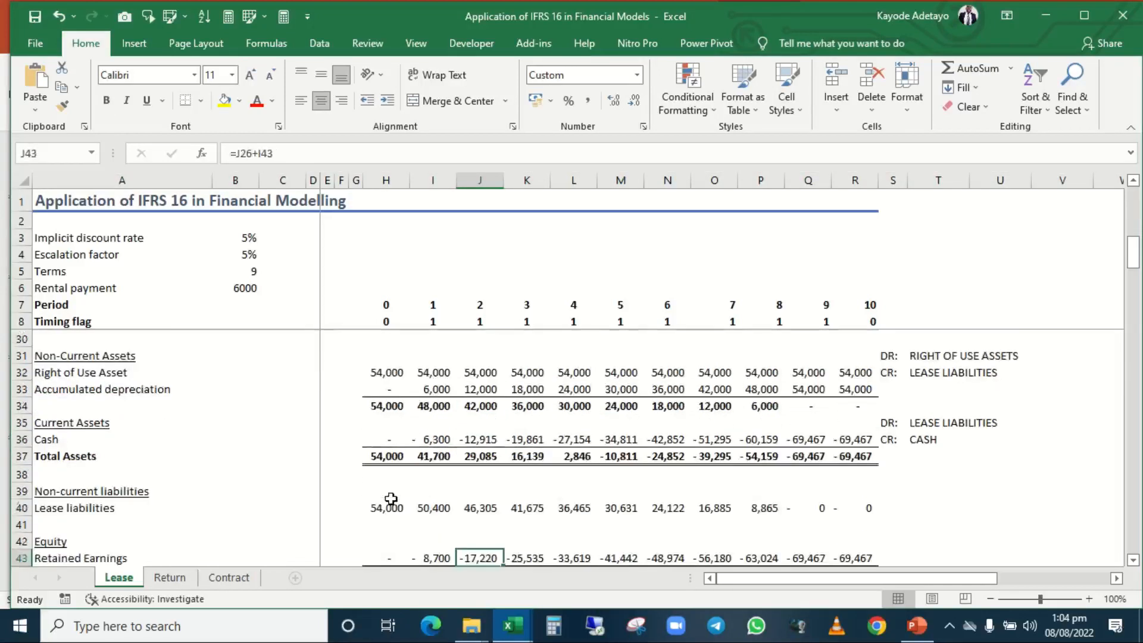
{"action": "key", "text": "Up"}
{"action": "key", "text": "Up"}
{"action": "key", "text": "Up"}
{"action": "key", "text": "Up"}
{"action": "key", "text": "Up"}
{"action": "key", "text": "Up"}
{"action": "key", "text": "Up"}
{"action": "key", "text": "Up"}
{"action": "key", "text": "Up"}
{"action": "key", "text": "Up"}
{"action": "key", "text": "Up"}
{"action": "key", "text": "Up"}
{"action": "key", "text": "Up"}
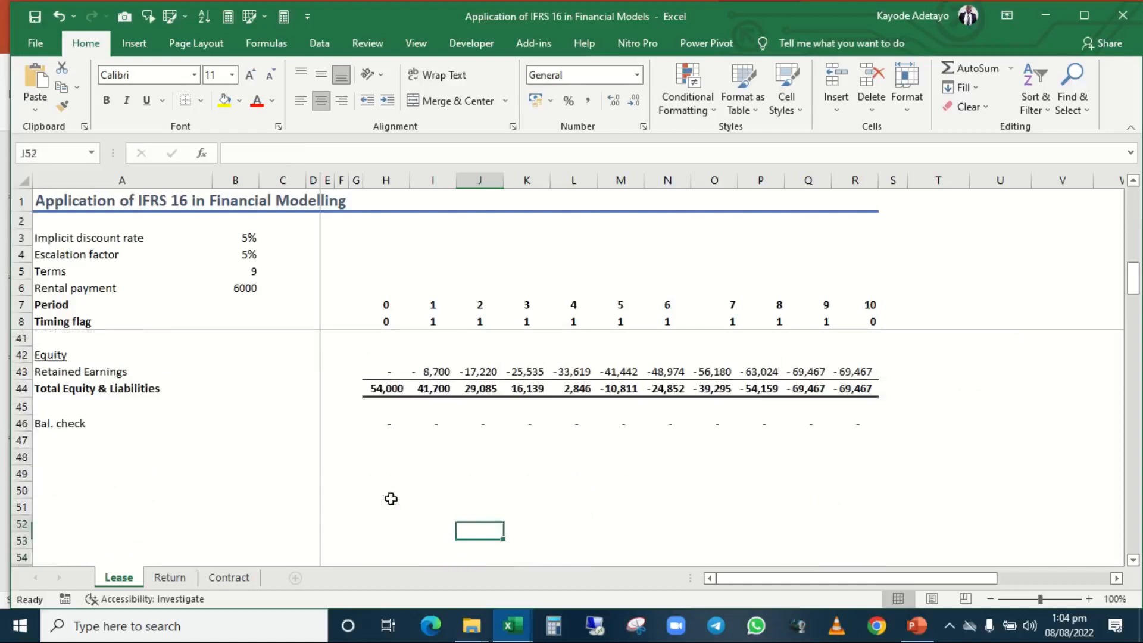
{"action": "key", "text": "Up"}
{"action": "key", "text": "Up"}
{"action": "key", "text": "Up"}
{"action": "key", "text": "Up"}
{"action": "key", "text": "Up"}
{"action": "key", "text": "Up"}
{"action": "key", "text": "Up"}
{"action": "key", "text": "Up"}
{"action": "key", "text": "Up"}
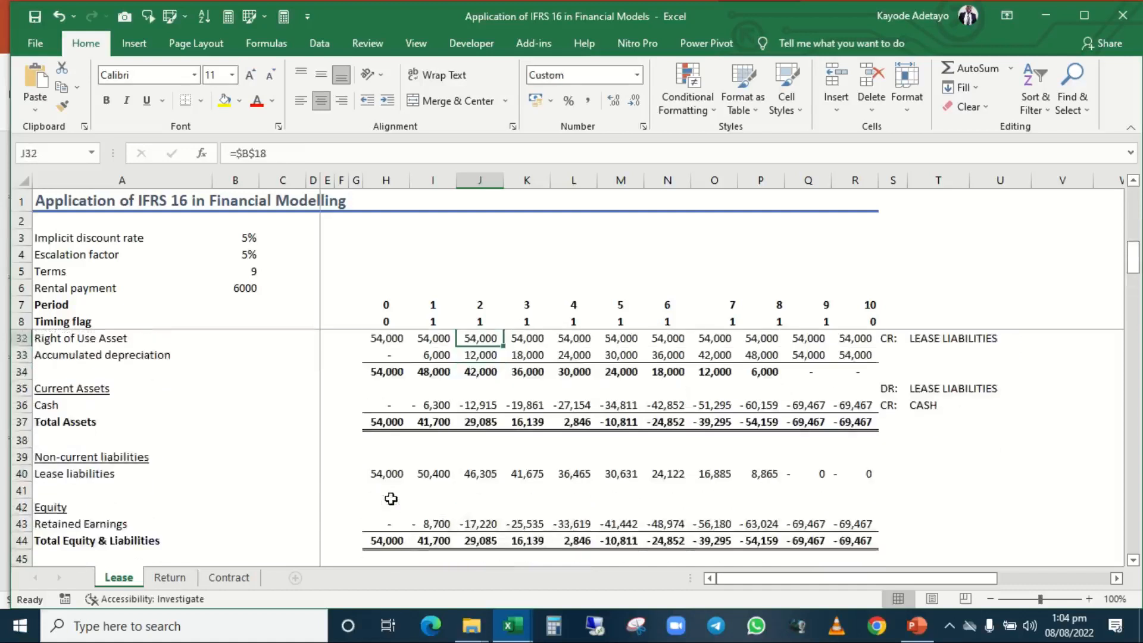
{"action": "key", "text": "Down"}
{"action": "key", "text": "Down"}
{"action": "key", "text": "Down"}
{"action": "key", "text": "Down"}
{"action": "key", "text": "Down"}
{"action": "key", "text": "Down"}
{"action": "key", "text": "Down"}
{"action": "key", "text": "Down"}
{"action": "key", "text": "Down"}
{"action": "key", "text": "Down"}
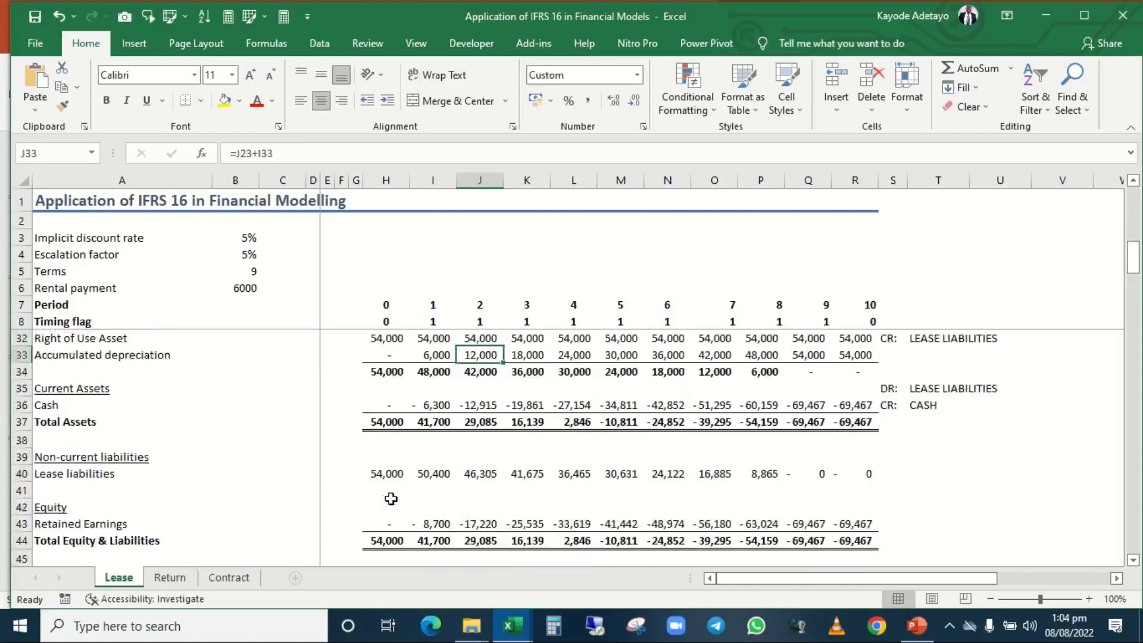
{"action": "key", "text": "Up"}
{"action": "key", "text": "Up"}
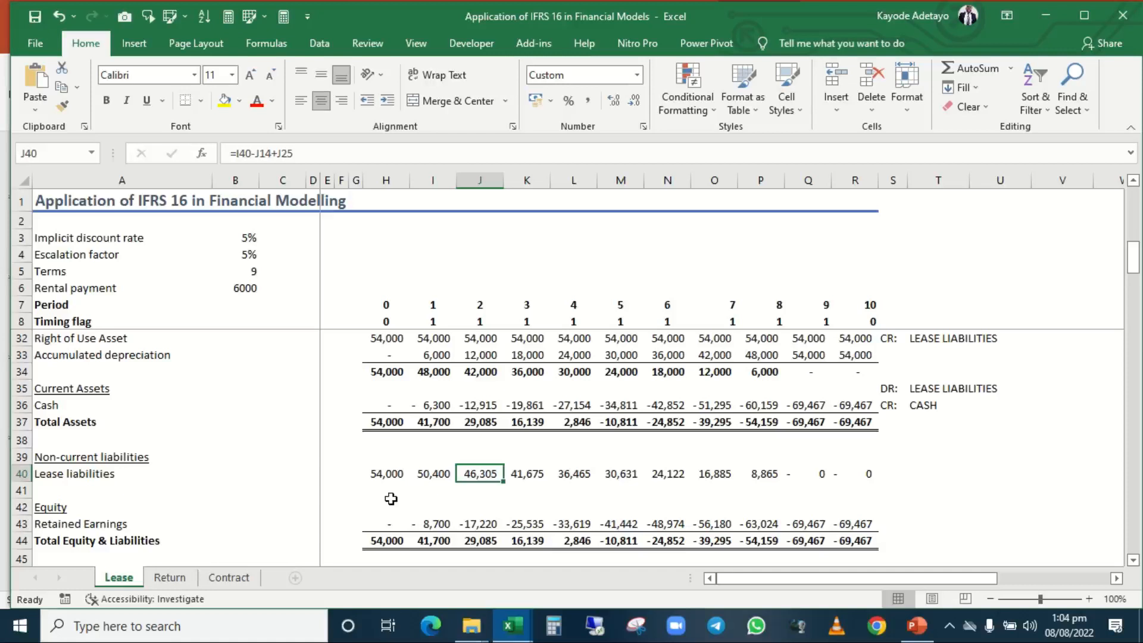
{"action": "mouse_move", "coordinate": [509, 5]}
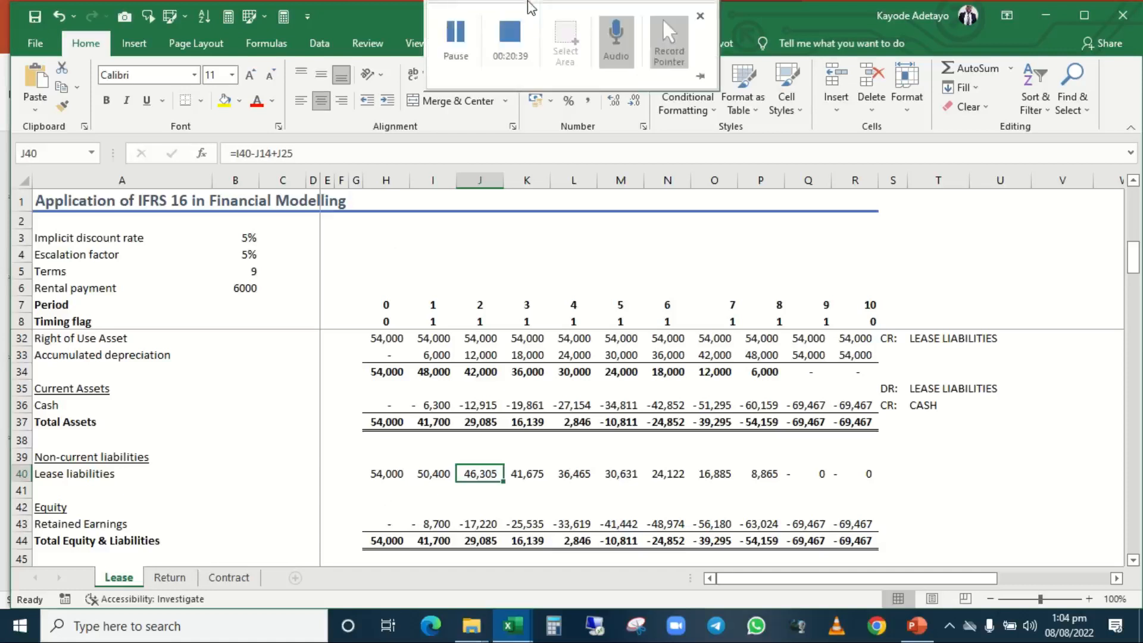
{"action": "left_click", "coordinate": [509, 42]}
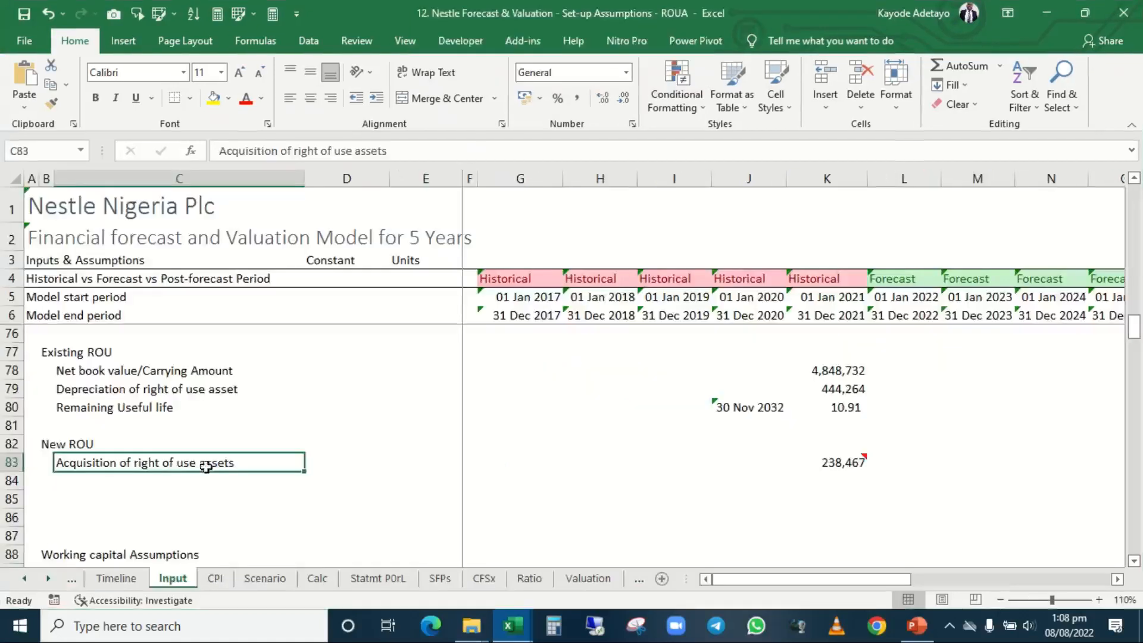
{"action": "left_click", "coordinate": [917, 625]}
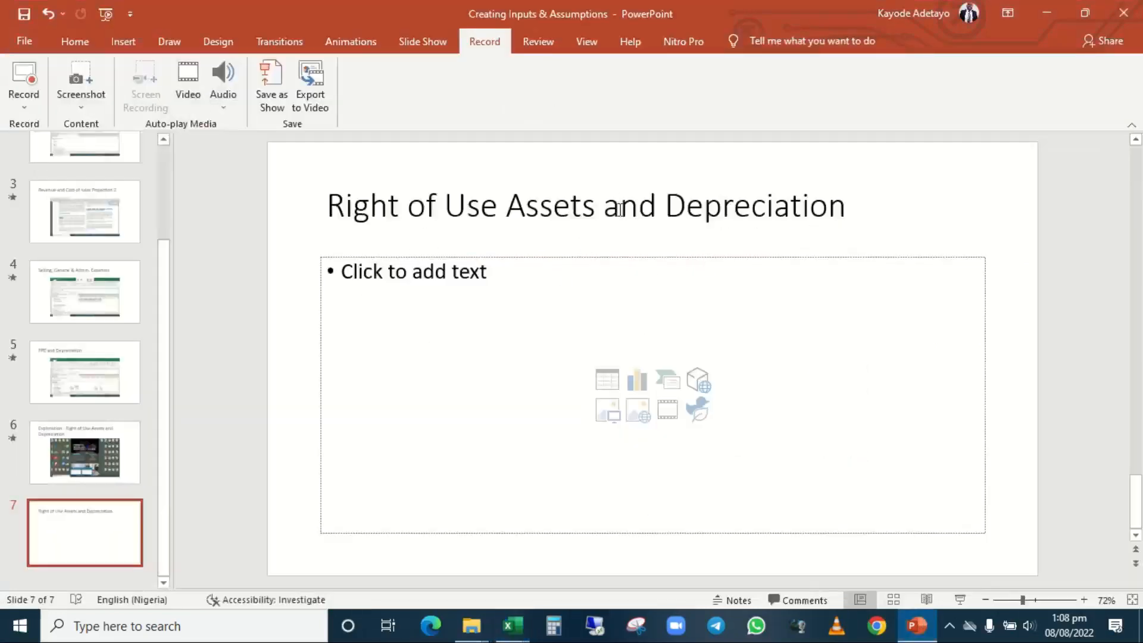
{"action": "left_click", "coordinate": [925, 637]}
{"action": "left_click", "coordinate": [400, 391]}
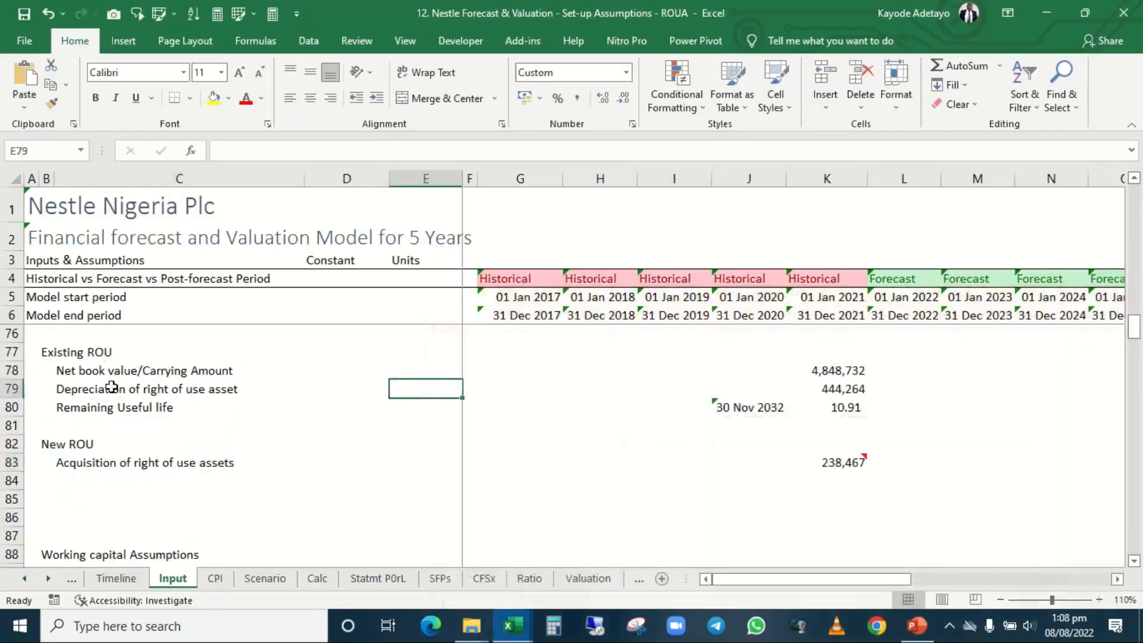
Open the 2021 NESTLE NIGERIA PLC ANNUAL REPORT PDF from the NESTLE folder to source the Existing ROU assumptions.
{"action": "left_click", "coordinate": [79, 356]}
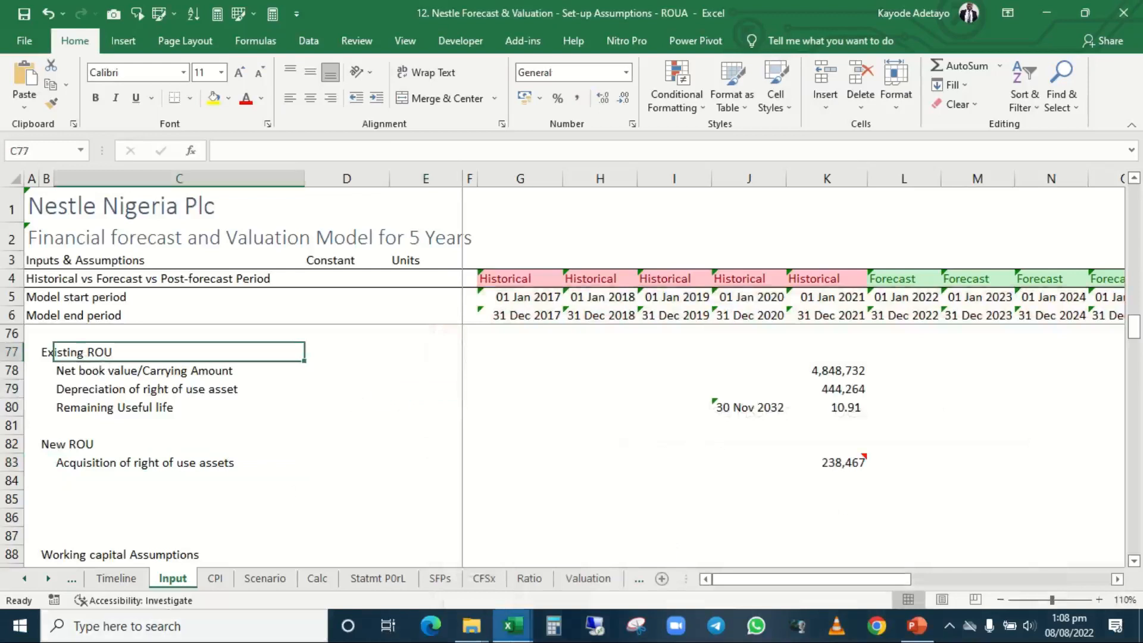
{"action": "left_click", "coordinate": [475, 636]}
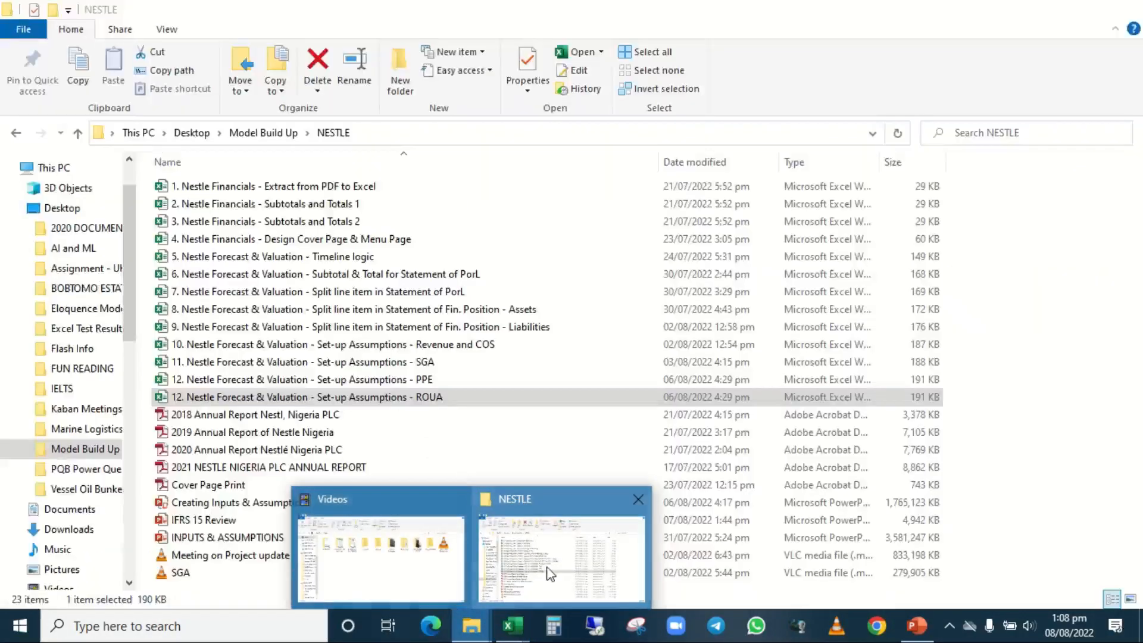
{"action": "left_click", "coordinate": [548, 573]}
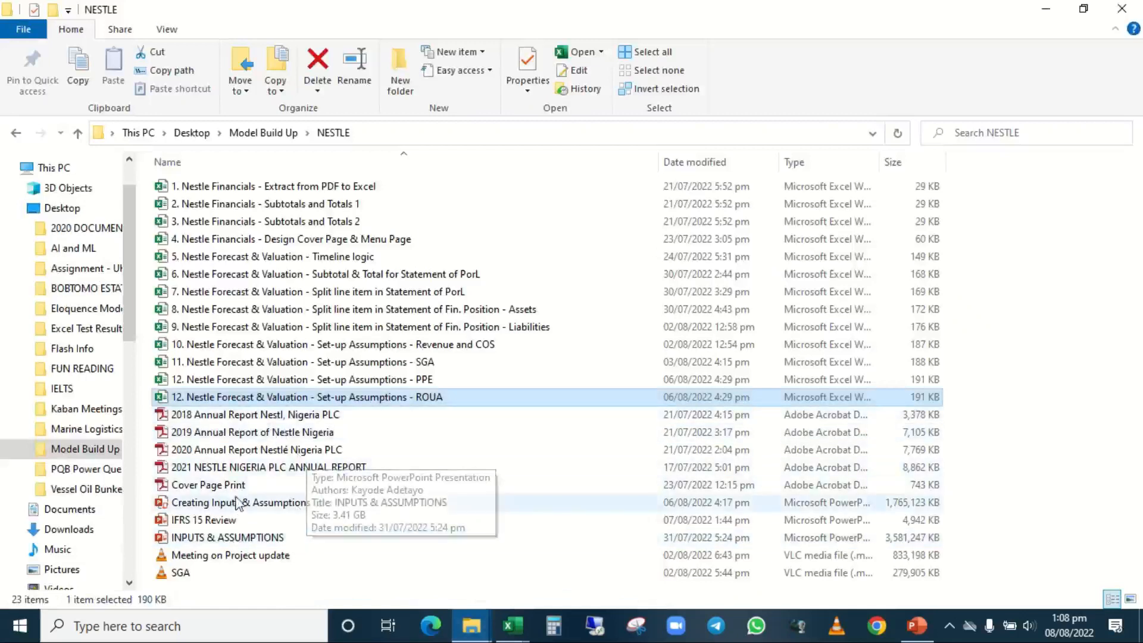
{"action": "double_click", "coordinate": [266, 470]}
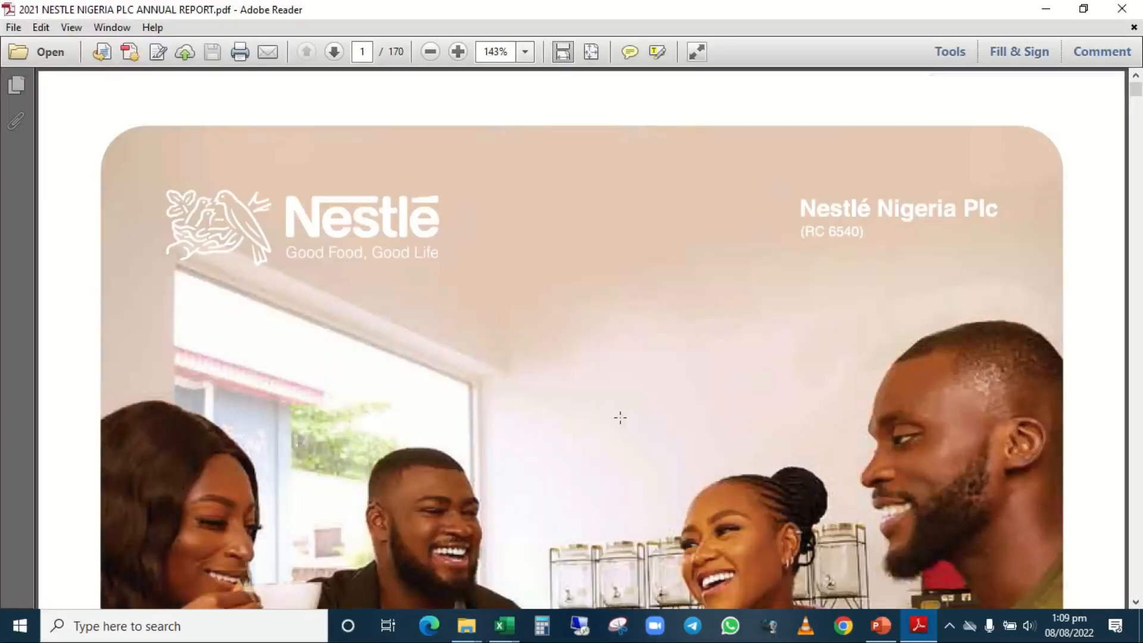
Search the annual report for "right of use" and review its mentions in the Statement of Cash Flows and the lease accounting policy.
{"action": "key", "text": "ctrl+f"}
{"action": "type", "text": "right of use"}
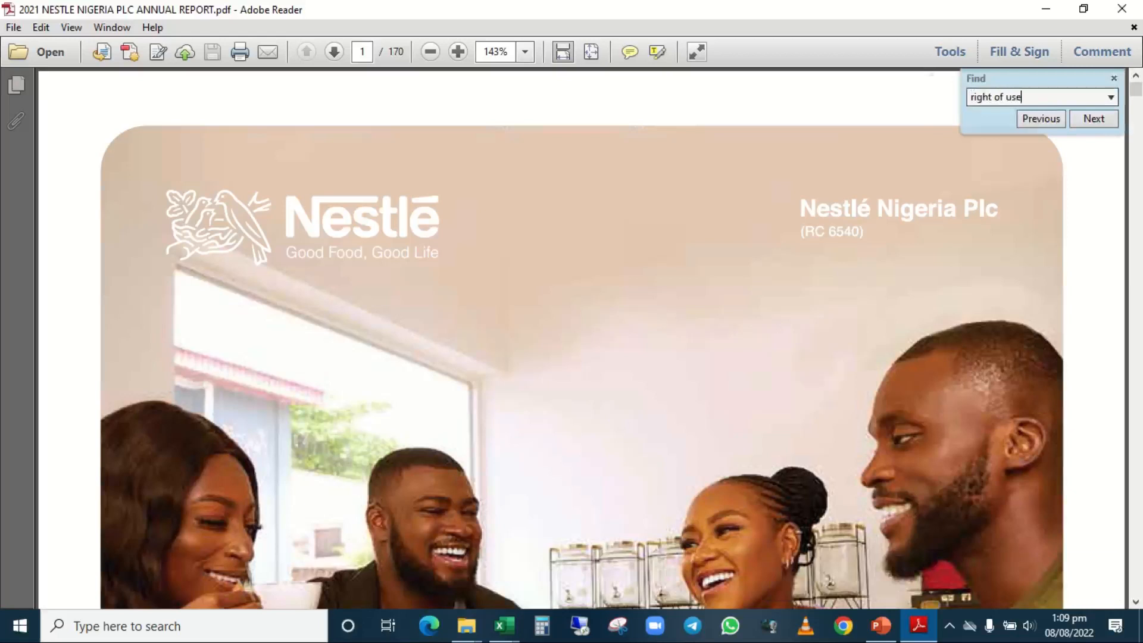
{"action": "key", "text": "Return"}
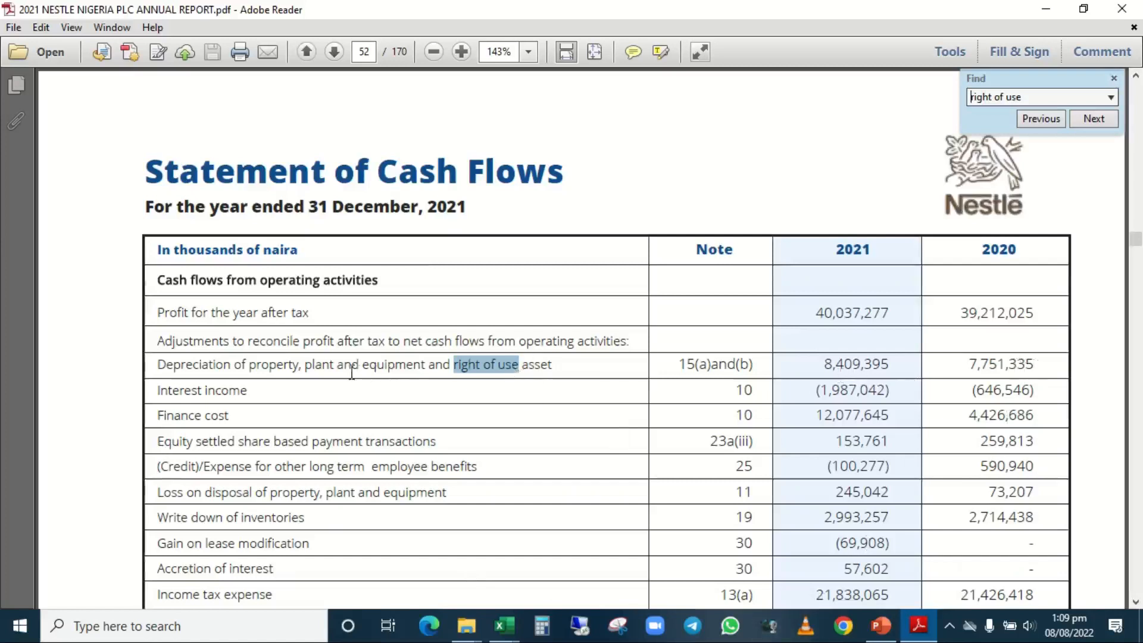
{"action": "key", "text": "Return"}
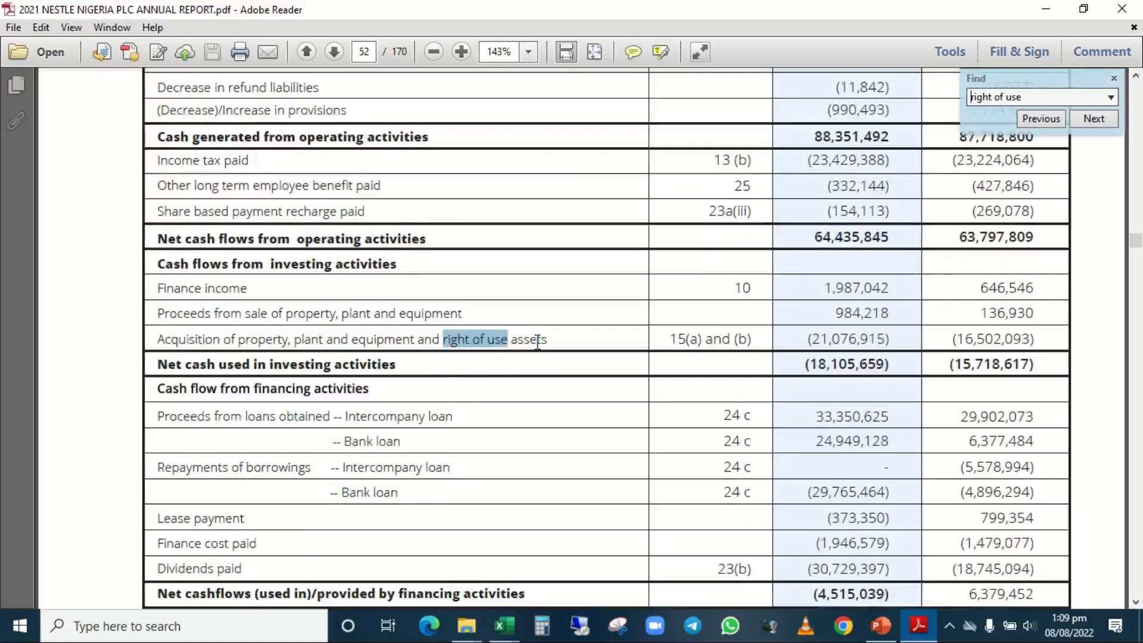
{"action": "key", "text": "Return"}
{"action": "key", "text": "Return"}
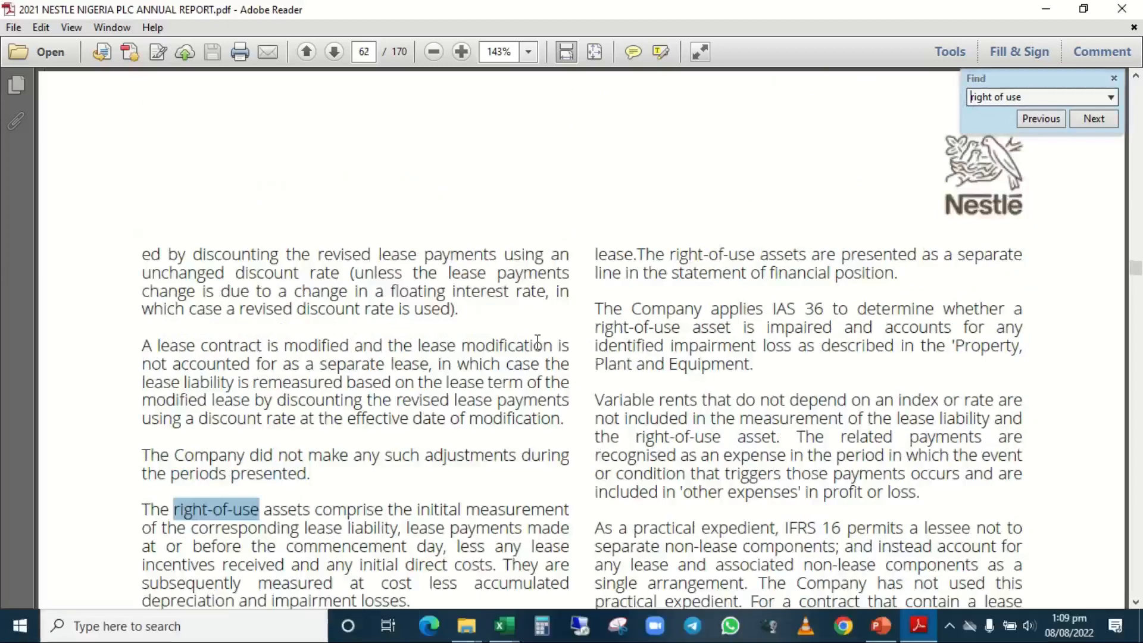
{"action": "key", "text": "Return"}
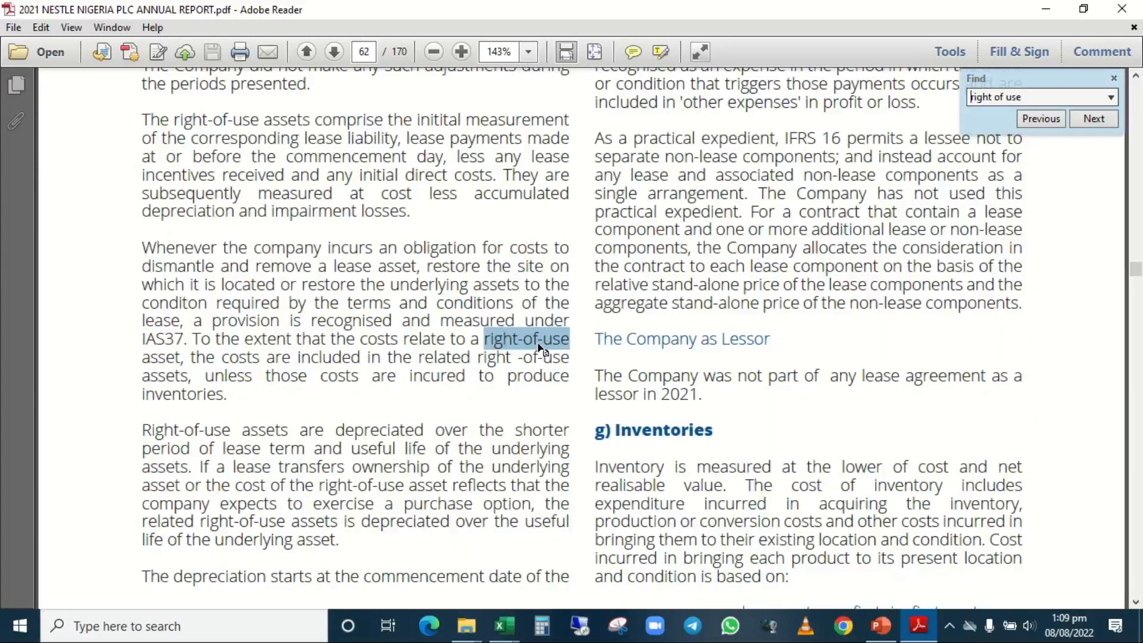
{"action": "key", "text": "Return"}
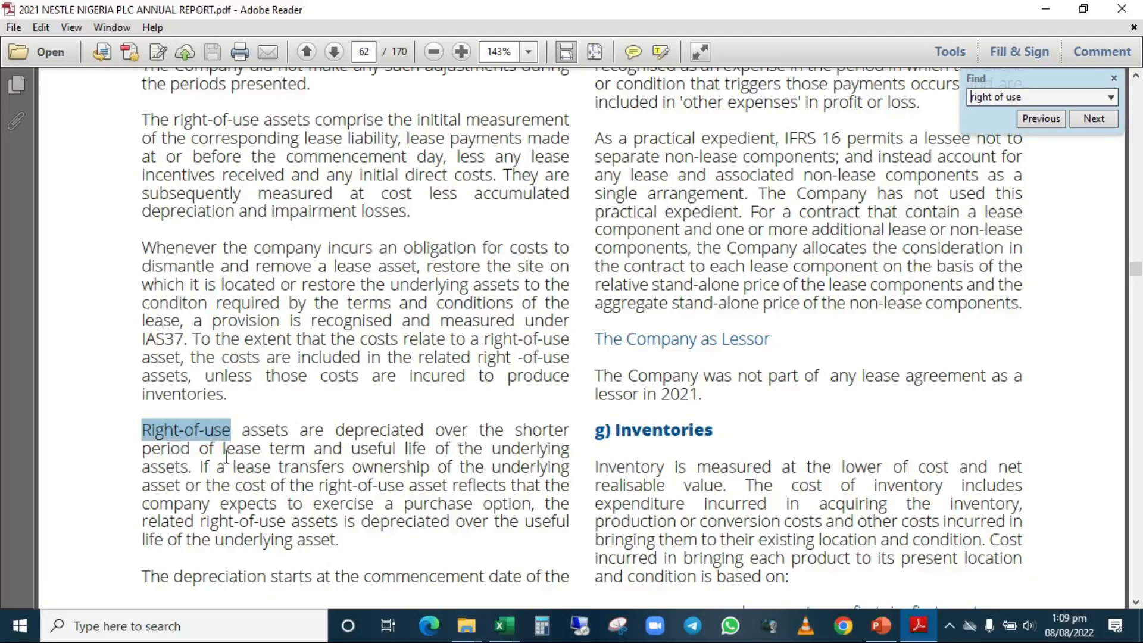
Go through the further "right of use" matches up to the Right of Use Assets reconciliation table in note (b) on page 81.
{"action": "left_click", "coordinate": [1085, 118]}
{"action": "left_click", "coordinate": [1085, 118]}
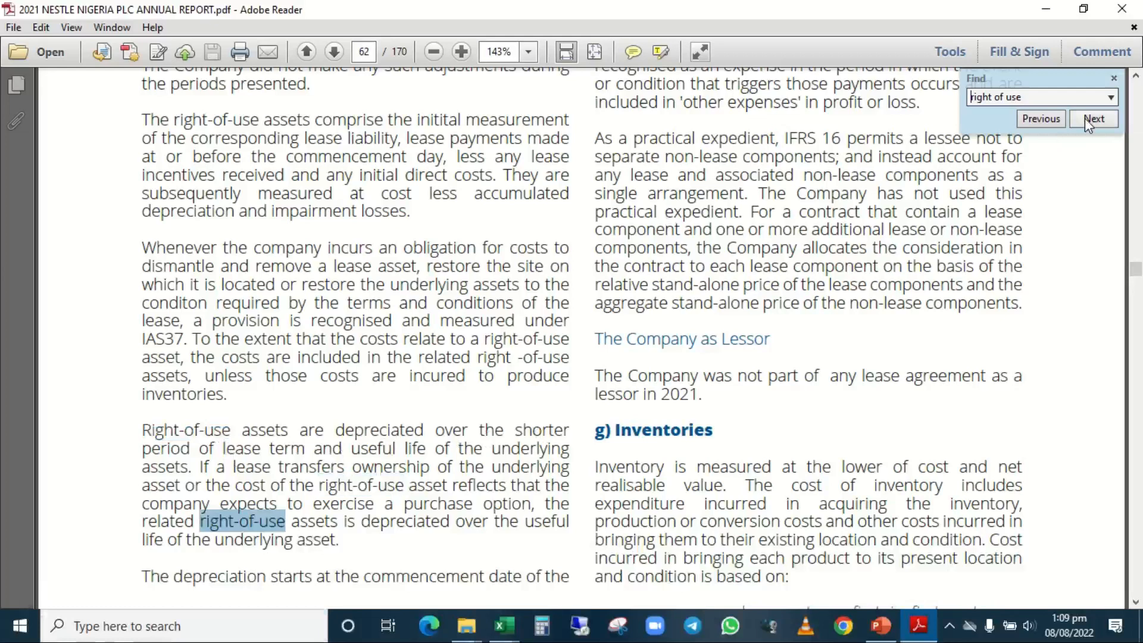
{"action": "left_click", "coordinate": [1085, 118]}
{"action": "left_click", "coordinate": [1085, 117]}
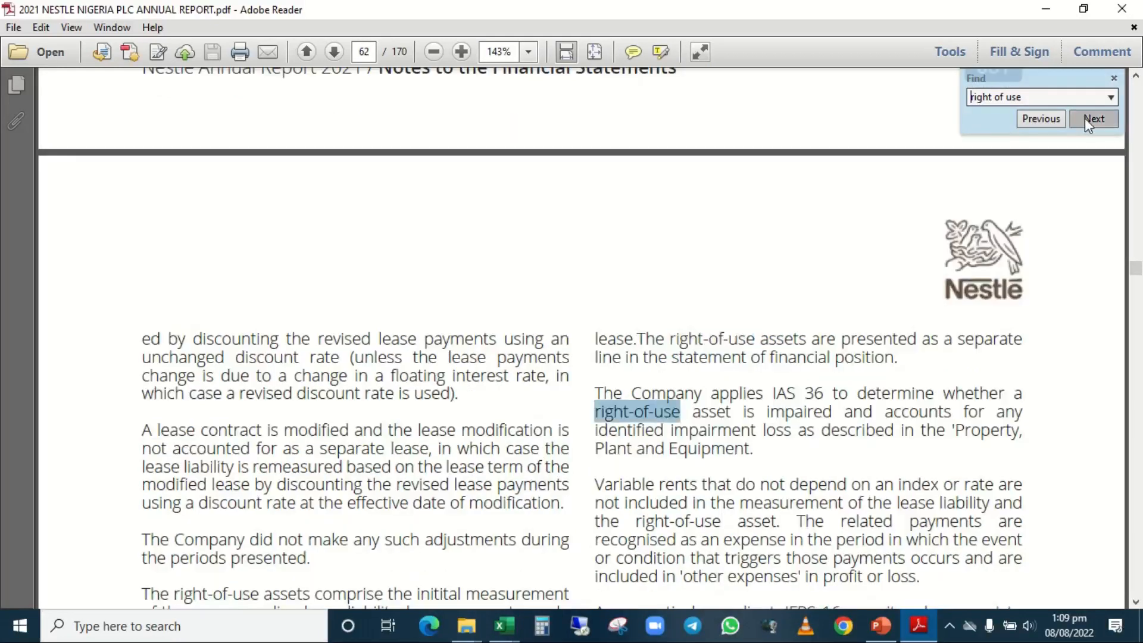
{"action": "left_click", "coordinate": [1085, 118]}
{"action": "left_click", "coordinate": [1085, 118]}
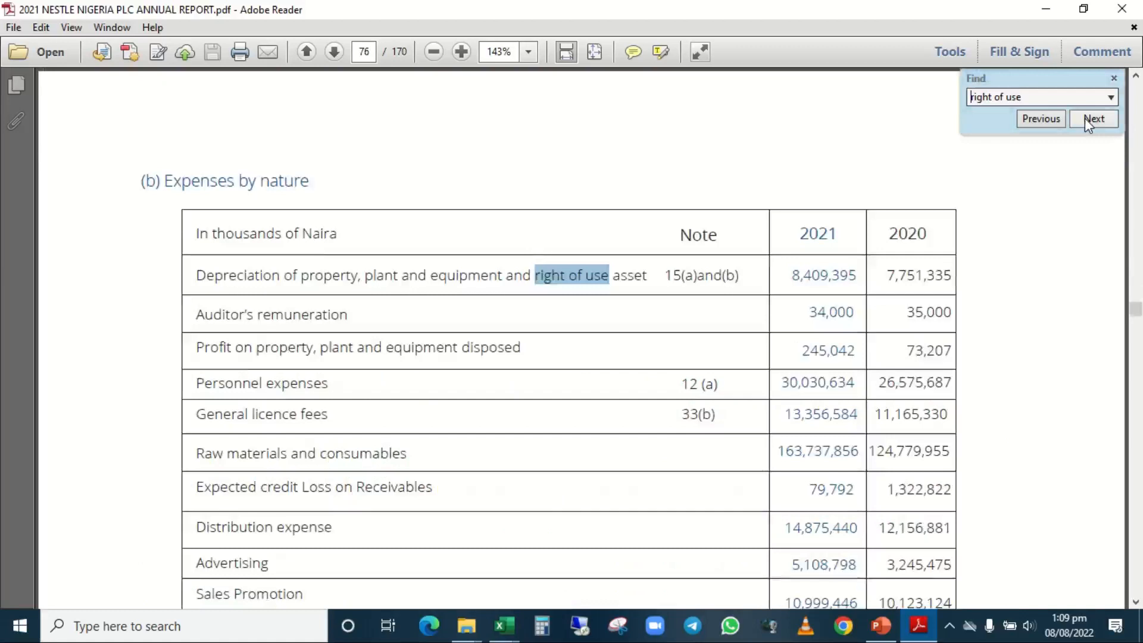
{"action": "left_click", "coordinate": [1085, 118]}
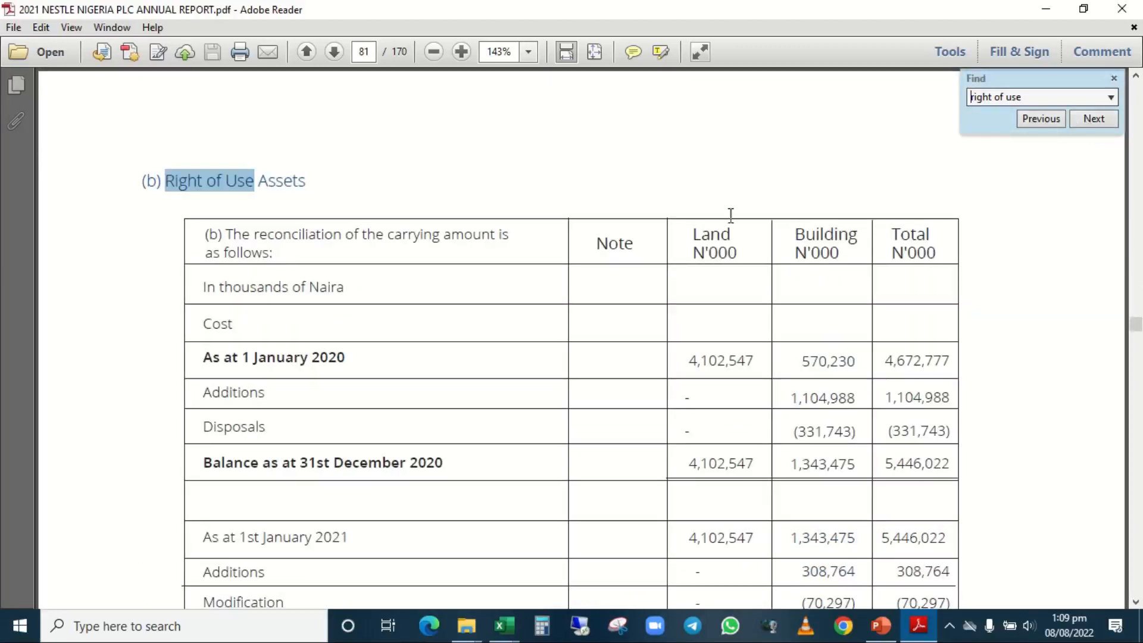
Examine the Cost section of the Right of Use Assets table, including the 2020 and 2021 opening balances, additions, modification and disposals.
{"action": "scroll", "coordinate": [438, 309], "scroll_direction": "down", "scroll_amount": 3}
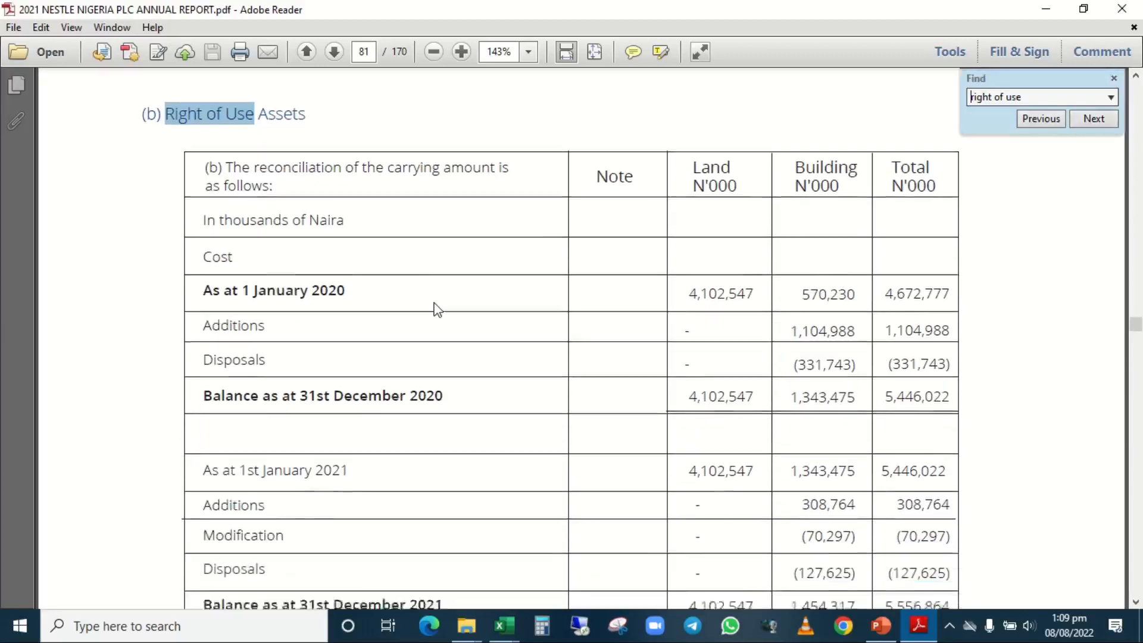
{"action": "scroll", "coordinate": [438, 309], "scroll_direction": "up", "scroll_amount": 1}
{"action": "left_click", "coordinate": [437, 310]}
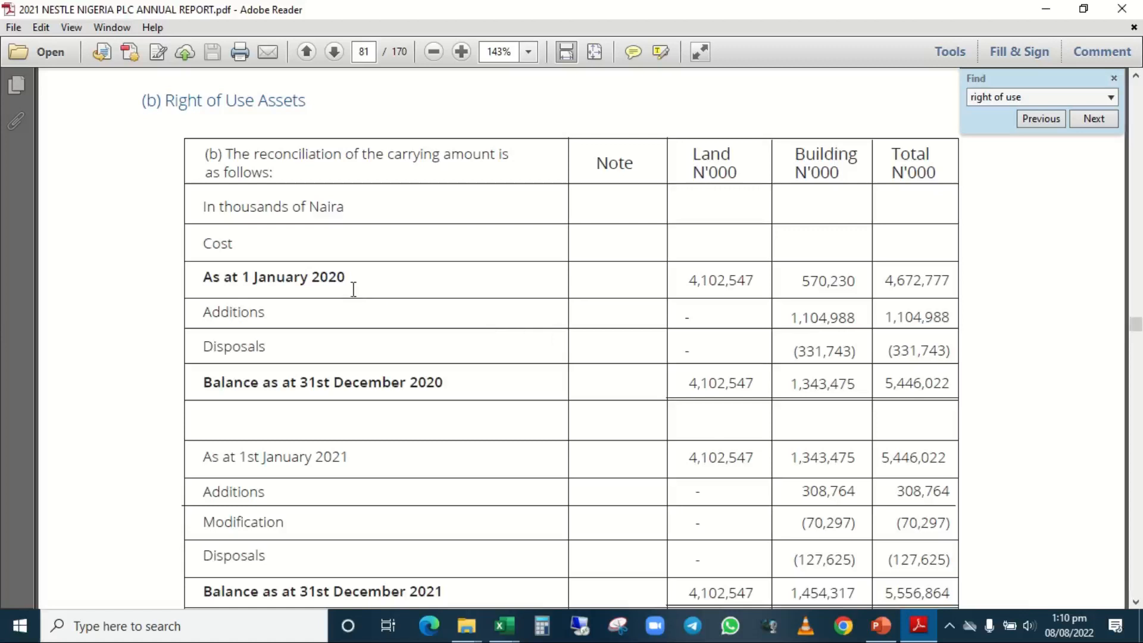
{"action": "scroll", "coordinate": [409, 388], "scroll_direction": "down", "scroll_amount": 3}
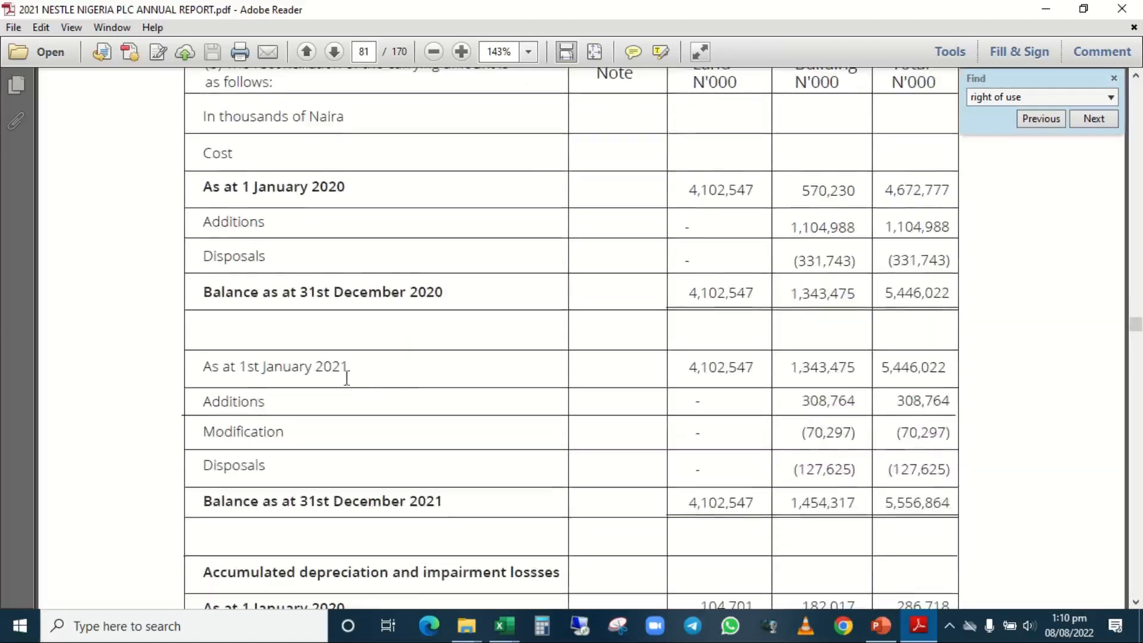
{"action": "left_click", "coordinate": [322, 369]}
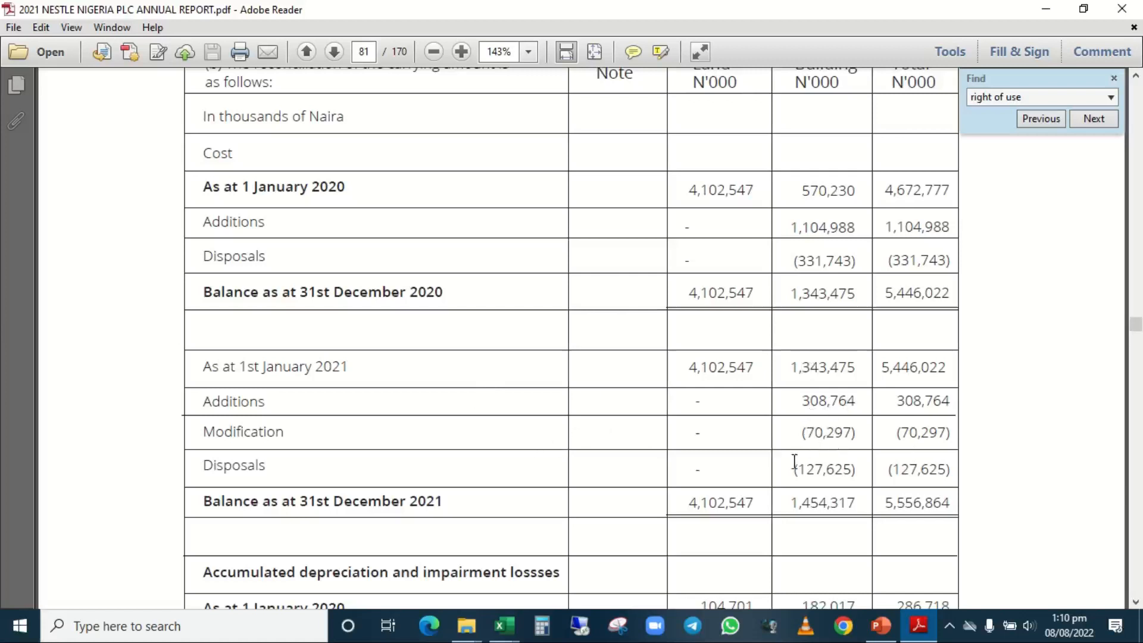
{"action": "left_click", "coordinate": [855, 471]}
Switch to the Nestle Forecast & Valuation workbook in Excel and highlight the Existing ROU Net book value/Carrying Amount row 78.
{"action": "mouse_move", "coordinate": [505, 625]}
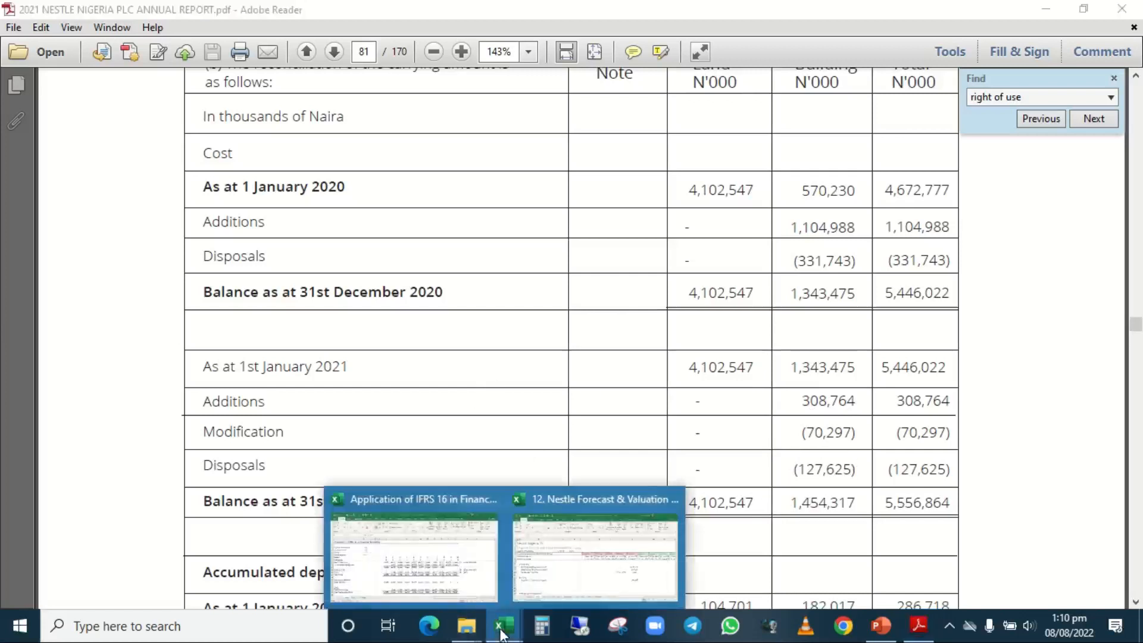
{"action": "left_click", "coordinate": [563, 568]}
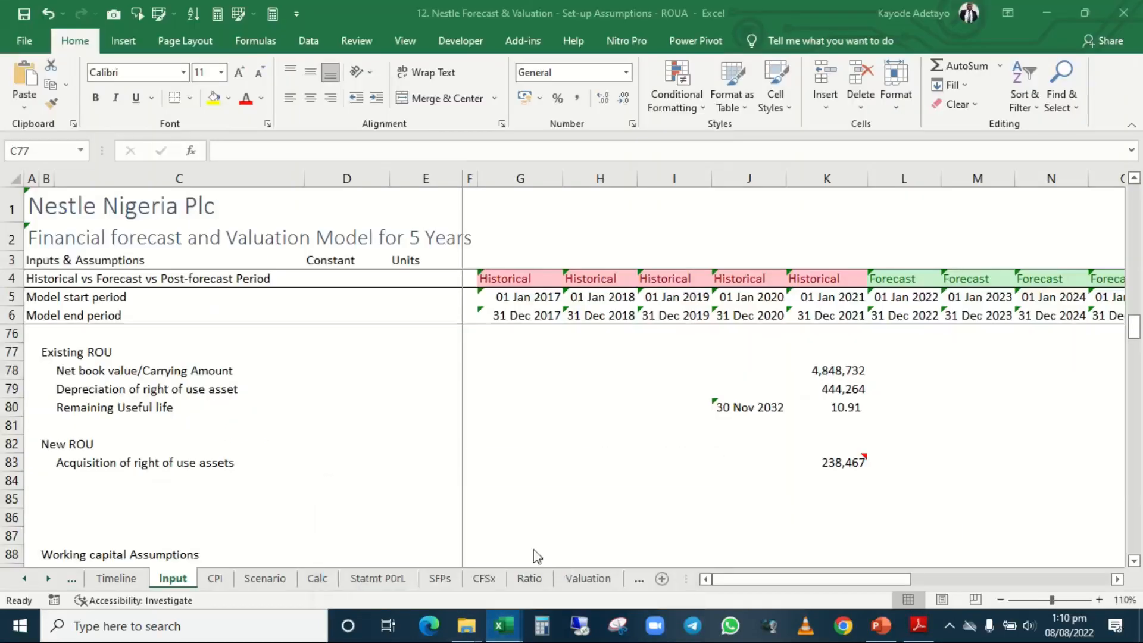
{"action": "left_click", "coordinate": [833, 373]}
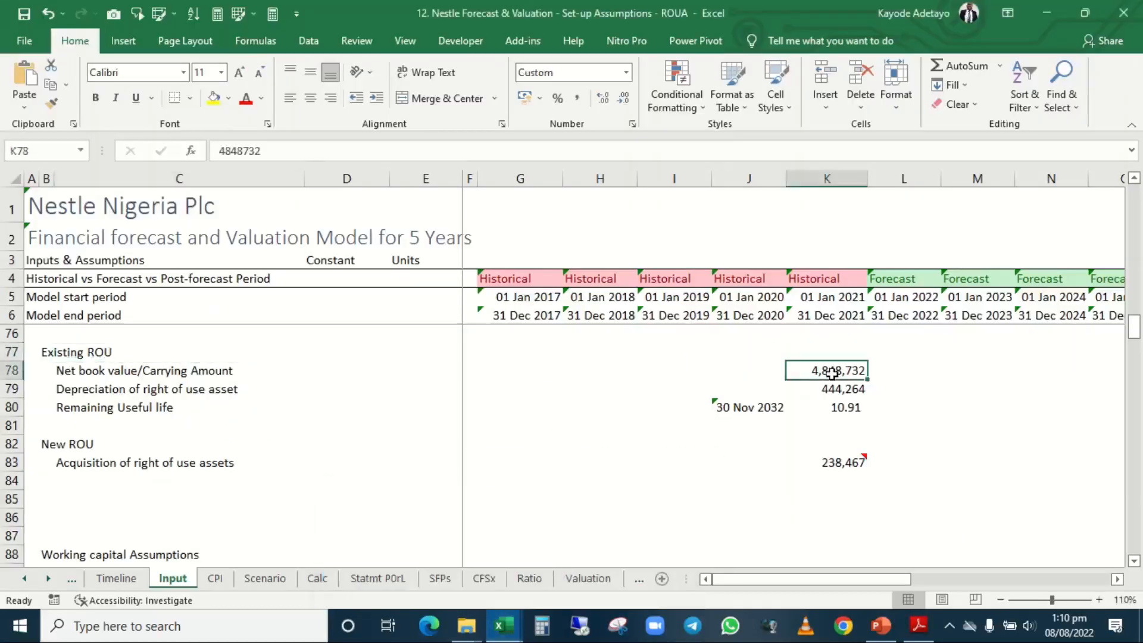
{"action": "key", "text": "shift+space"}
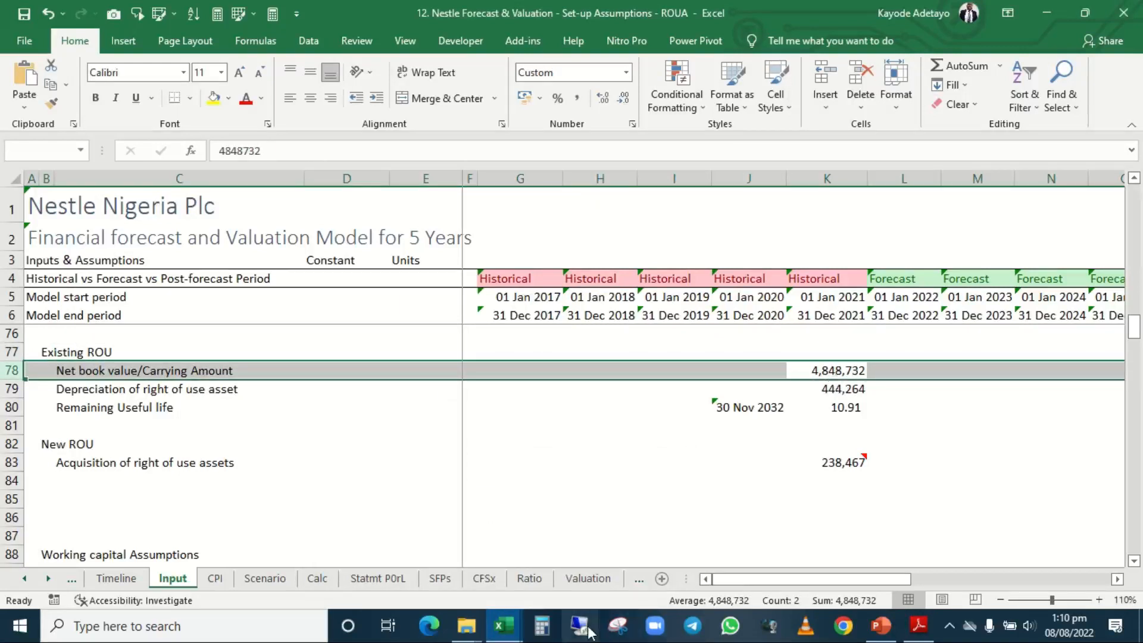
Close the Application of IFRS 16 in Financial Models workbook, keeping the Nestle Forecast & Valuation workbook open.
{"action": "mouse_move", "coordinate": [509, 635]}
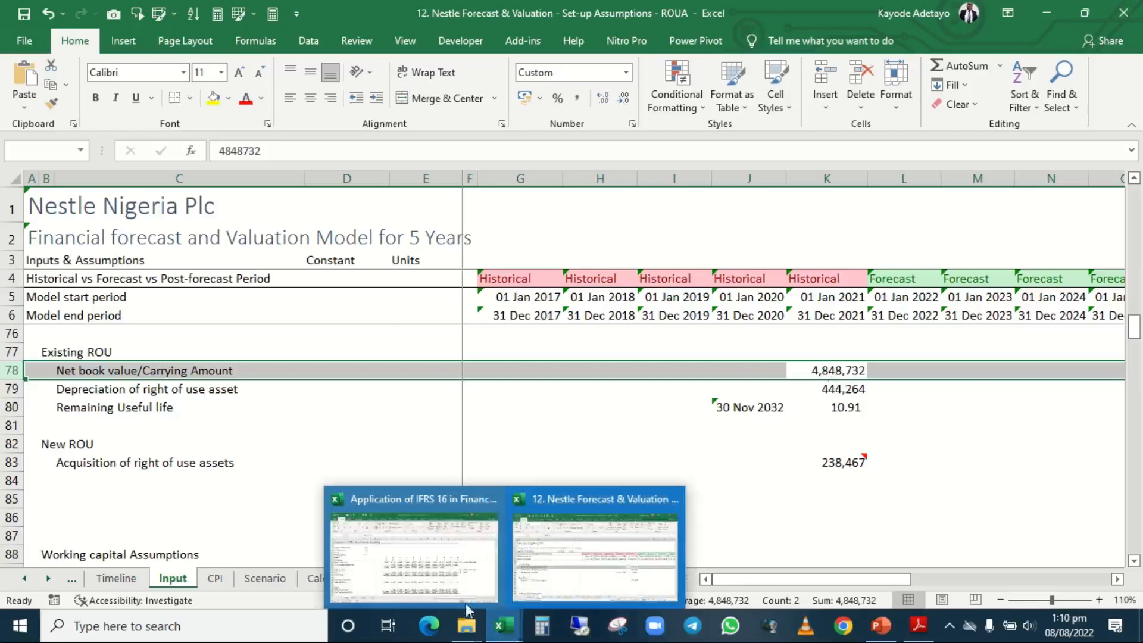
{"action": "left_click", "coordinate": [489, 502]}
{"action": "left_click", "coordinate": [503, 352]}
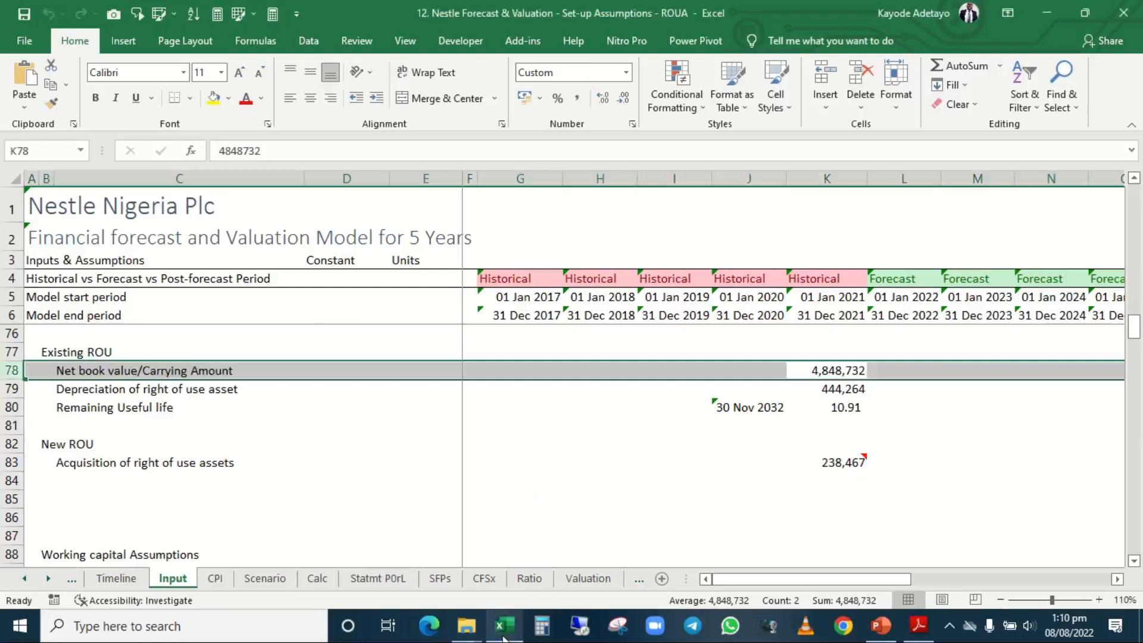
Return to the annual report in Adobe Reader and read the 2021 right of use cost, accumulated depreciation and carrying amounts.
{"action": "mouse_move", "coordinate": [504, 637]}
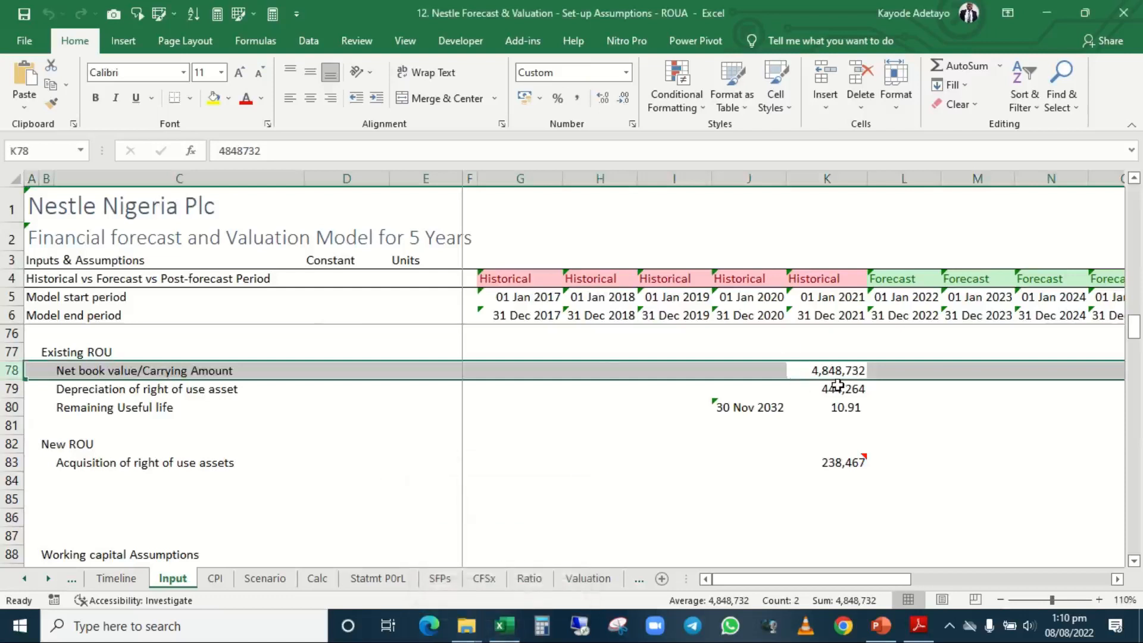
{"action": "left_click", "coordinate": [509, 636]}
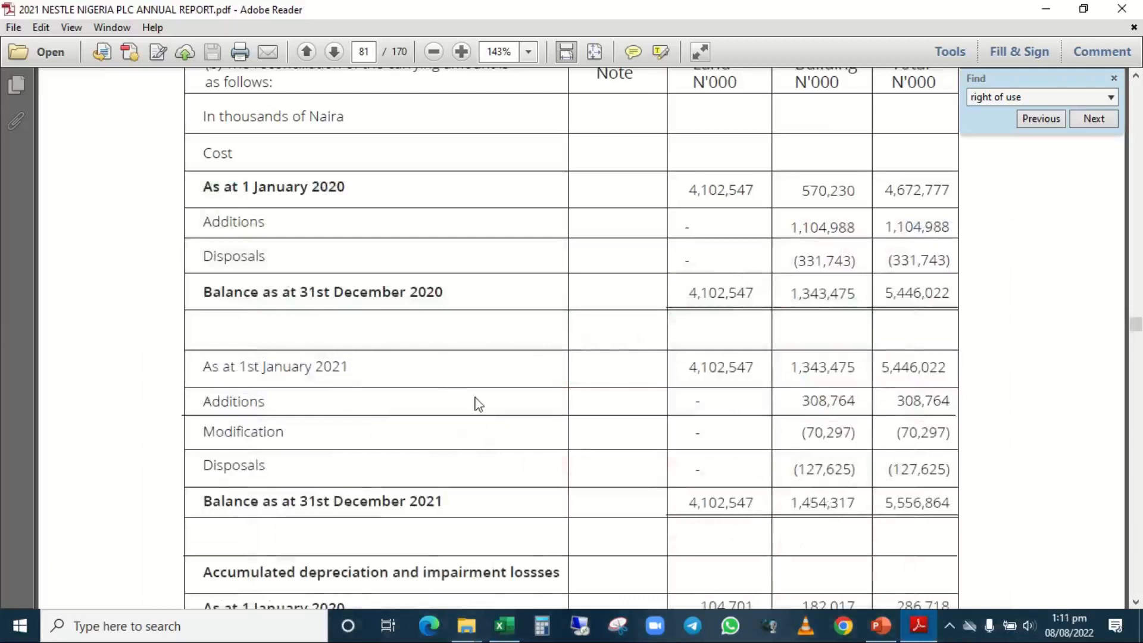
{"action": "scroll", "coordinate": [752, 494], "scroll_direction": "down", "scroll_amount": 1}
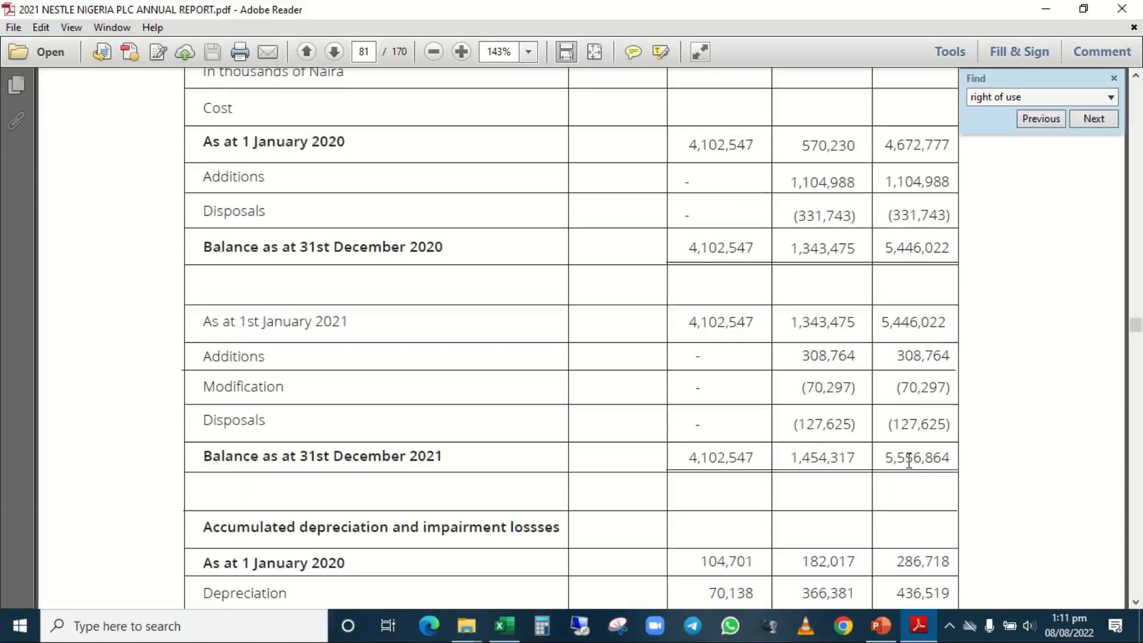
{"action": "scroll", "coordinate": [909, 462], "scroll_direction": "down", "scroll_amount": 3}
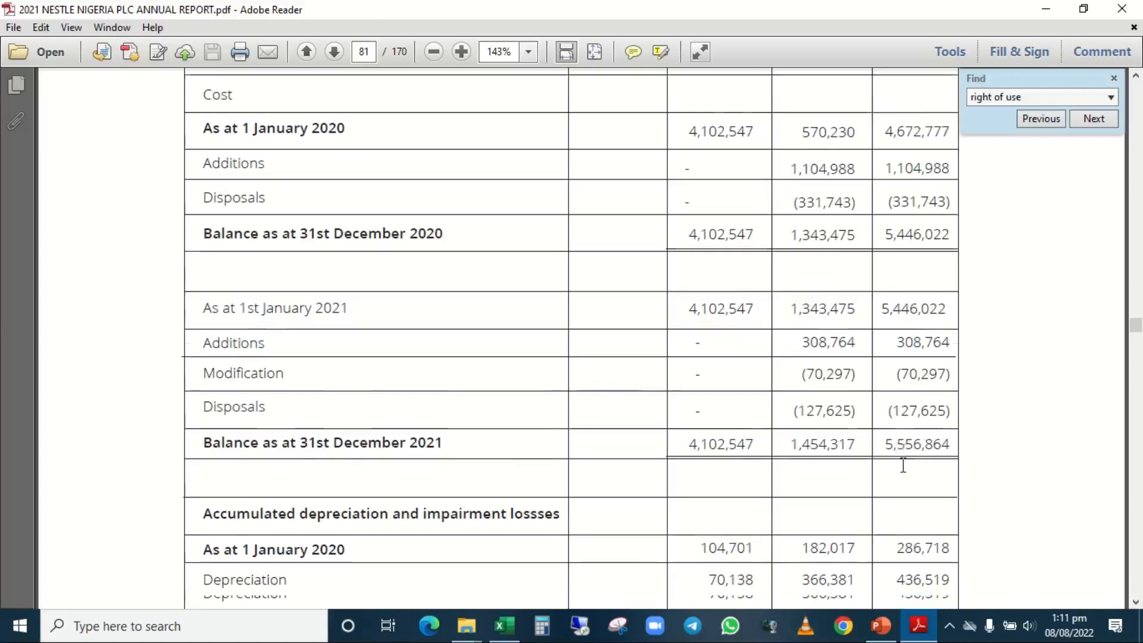
{"action": "scroll", "coordinate": [904, 465], "scroll_direction": "down", "scroll_amount": 4}
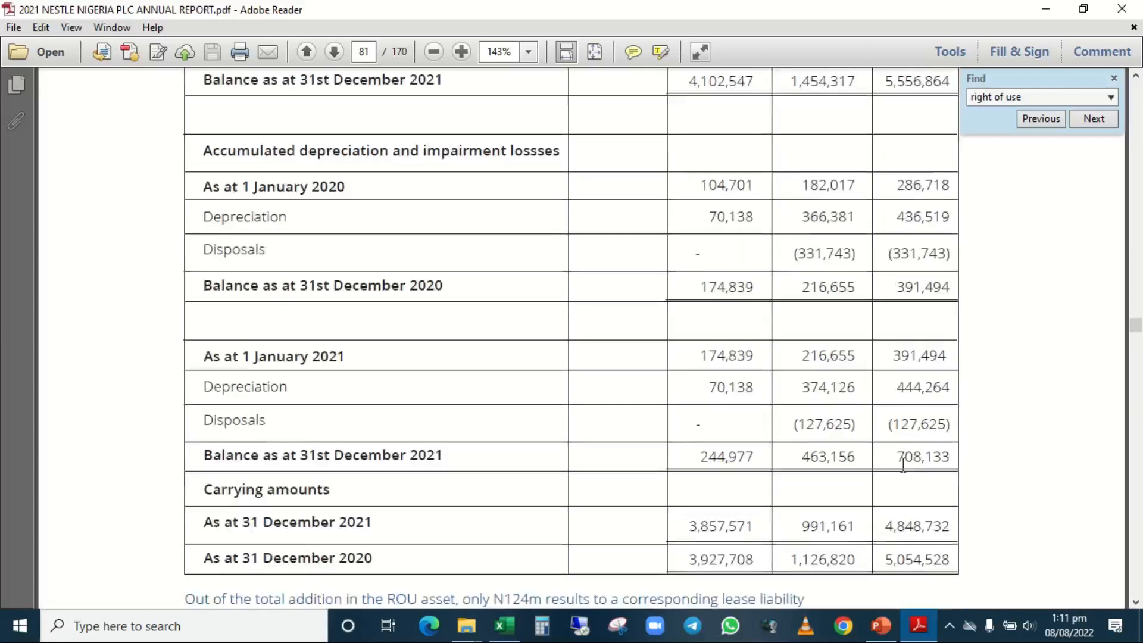
{"action": "scroll", "coordinate": [904, 465], "scroll_direction": "down", "scroll_amount": 1}
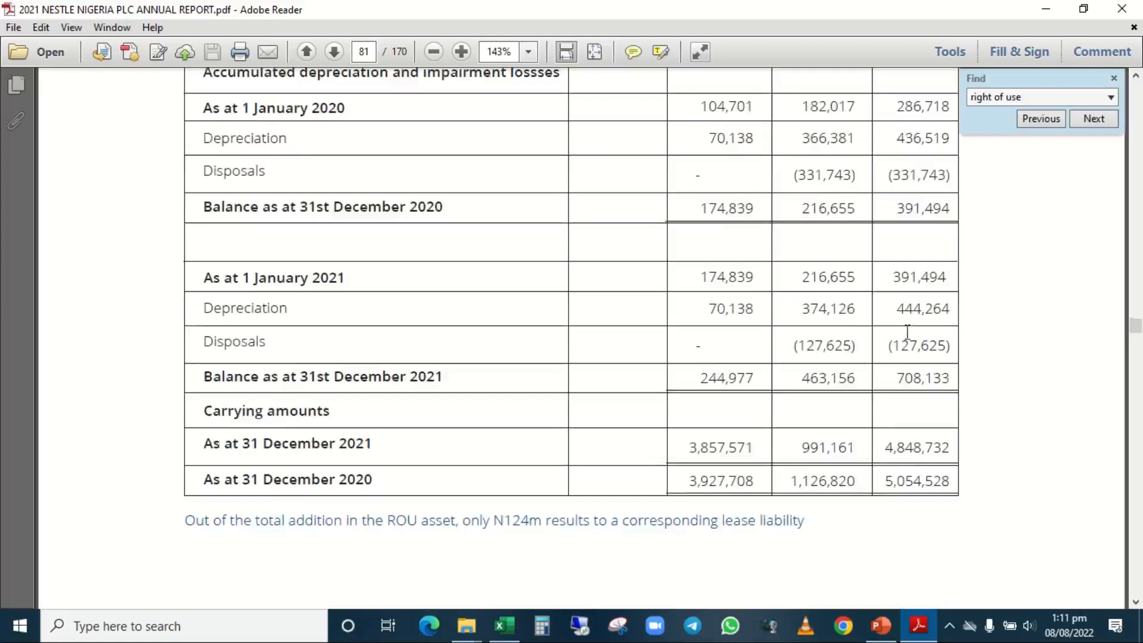
Compare the cost and accumulated depreciation sections of the Right of Use Assets table with the carrying amount as at 31 December 2021.
{"action": "scroll", "coordinate": [905, 327], "scroll_direction": "up", "scroll_amount": 5}
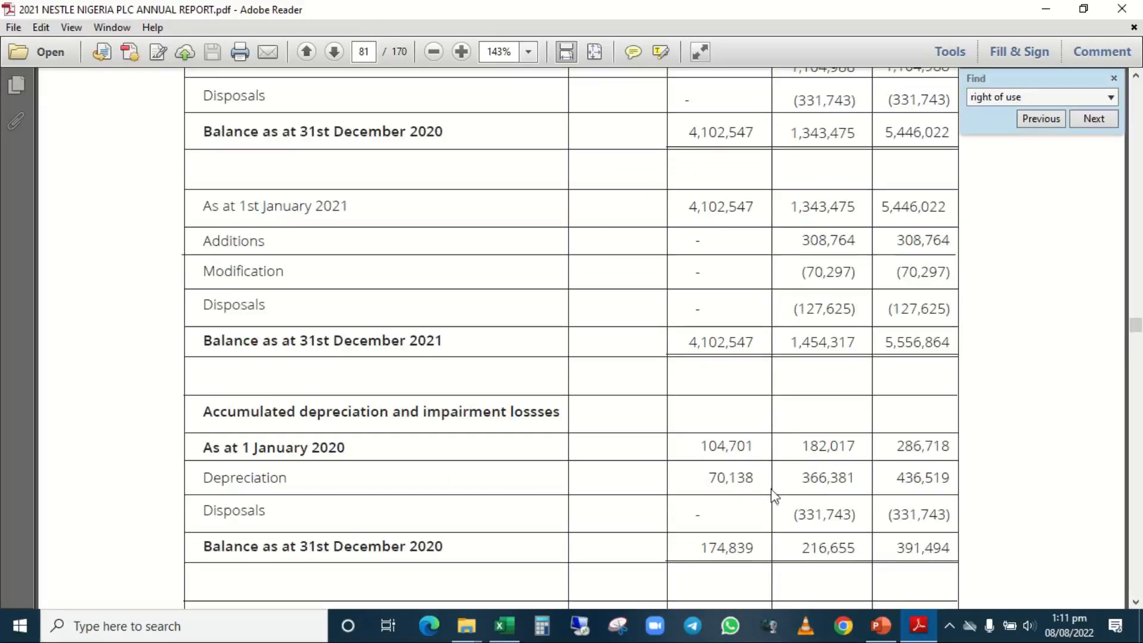
{"action": "scroll", "coordinate": [774, 500], "scroll_direction": "down", "scroll_amount": 3}
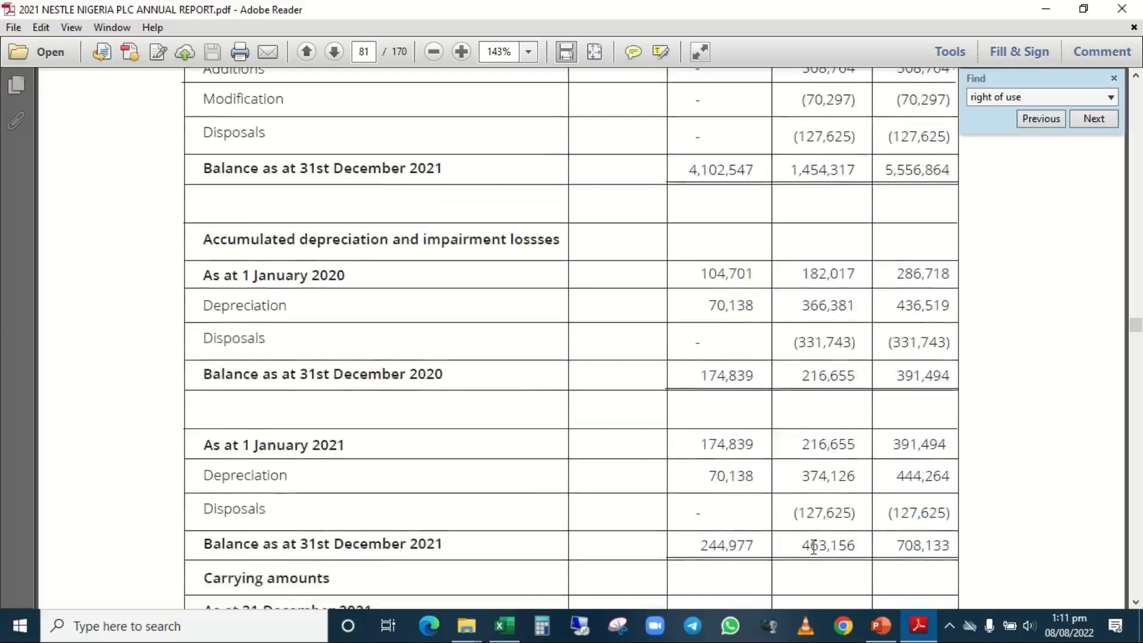
{"action": "scroll", "coordinate": [814, 545], "scroll_direction": "down", "scroll_amount": 2}
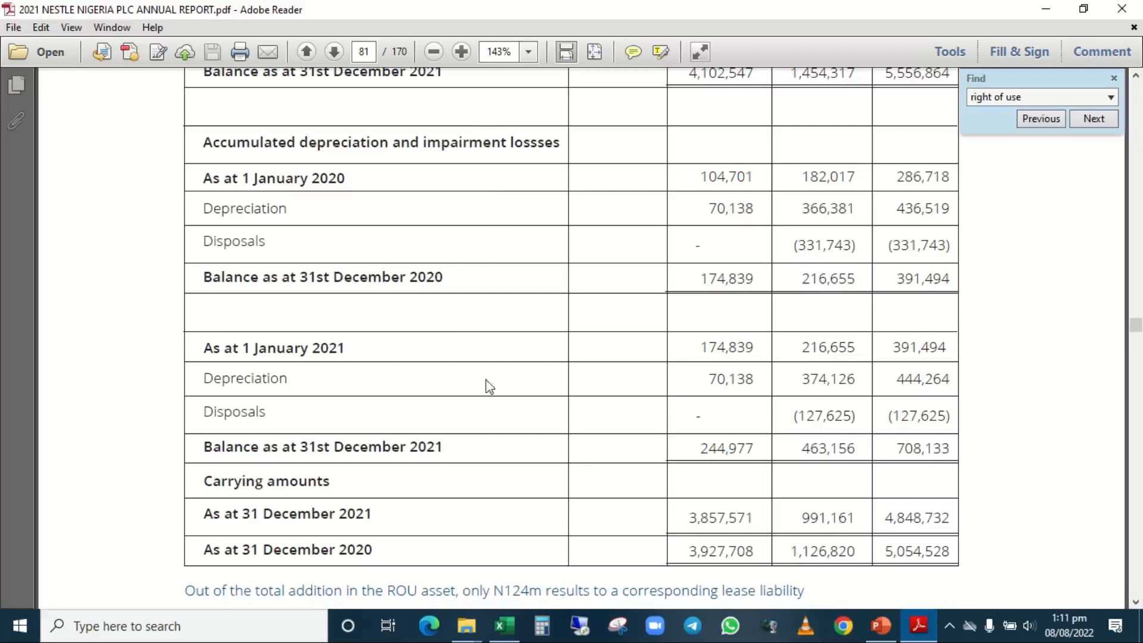
{"action": "scroll", "coordinate": [523, 396], "scroll_direction": "up", "scroll_amount": 10}
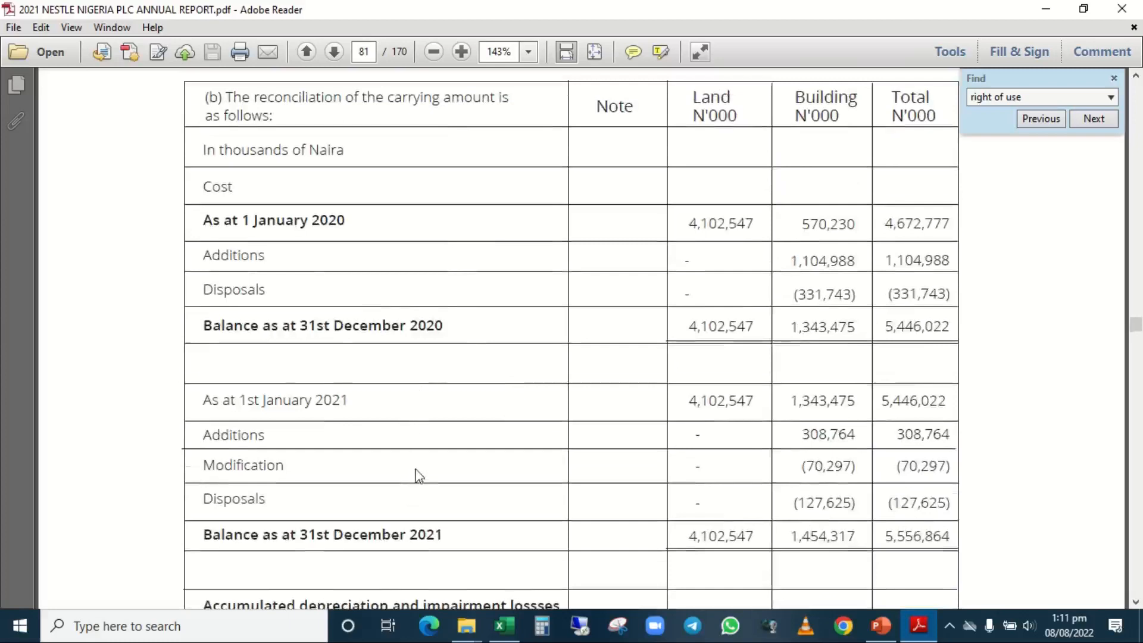
{"action": "scroll", "coordinate": [417, 475], "scroll_direction": "down", "scroll_amount": 5}
{"action": "scroll", "coordinate": [419, 477], "scroll_direction": "down", "scroll_amount": 11}
{"action": "scroll", "coordinate": [420, 476], "scroll_direction": "up", "scroll_amount": 12}
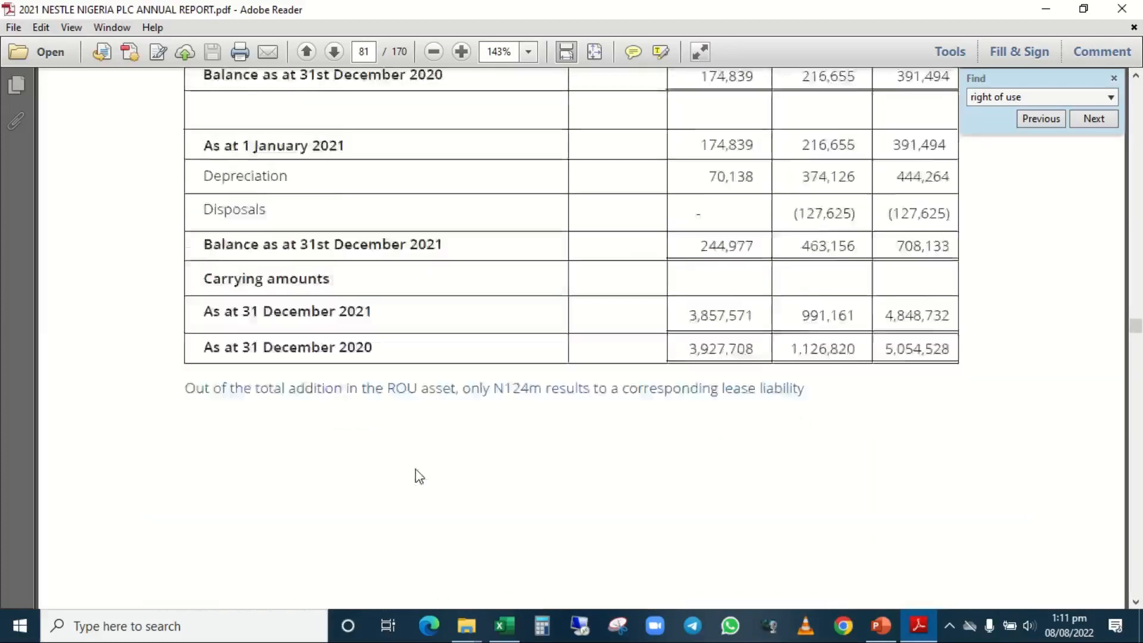
{"action": "scroll", "coordinate": [419, 476], "scroll_direction": "down", "scroll_amount": 10}
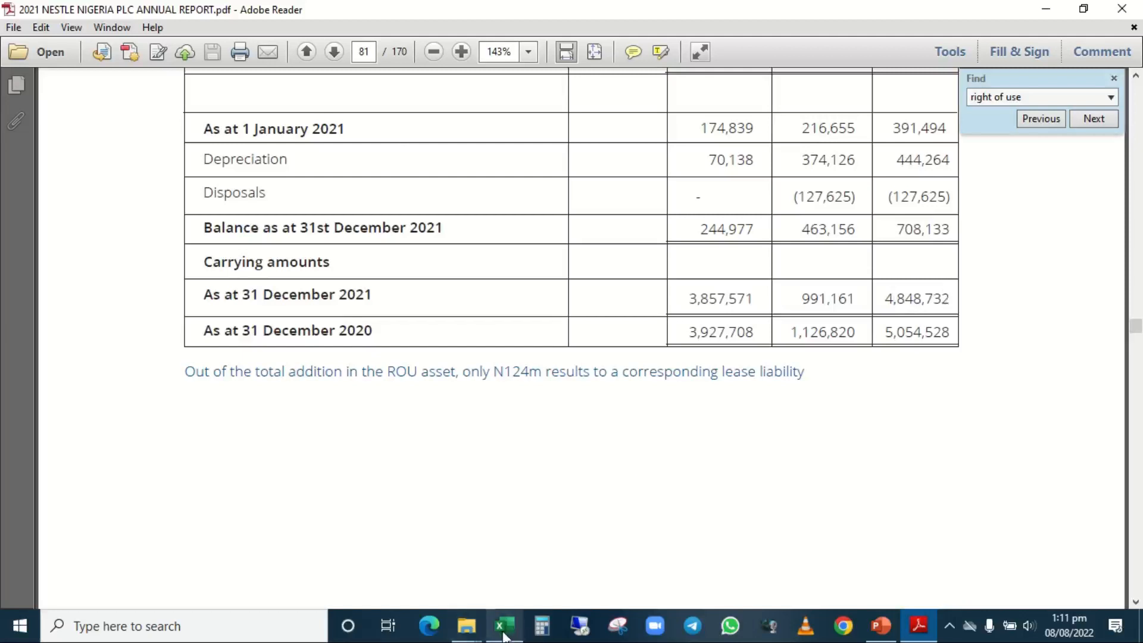
Switch back to the Nestle Forecast & Valuation workbook in Excel and check the Net book value/Carrying Amount input in K78.
{"action": "mouse_move", "coordinate": [504, 636]}
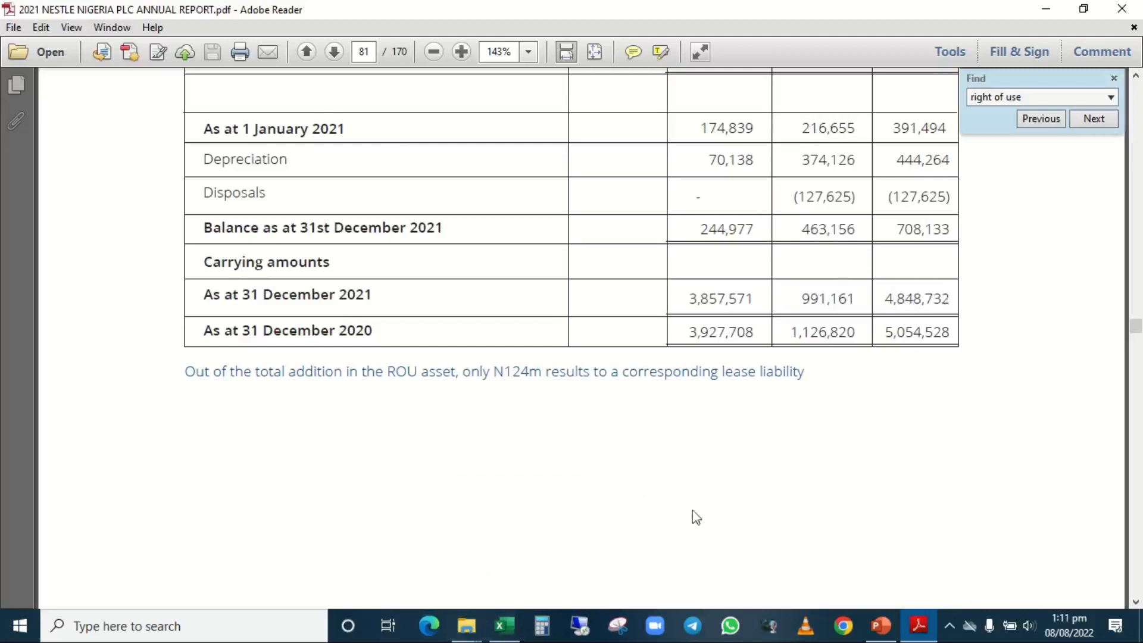
{"action": "left_click", "coordinate": [503, 627]}
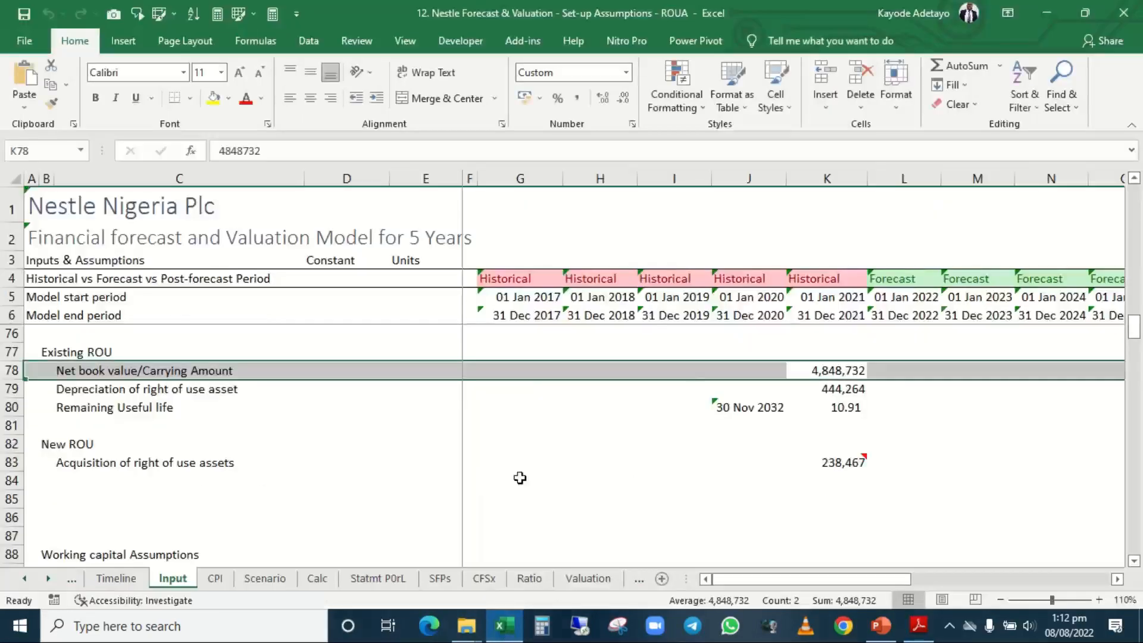
{"action": "left_click", "coordinate": [831, 371]}
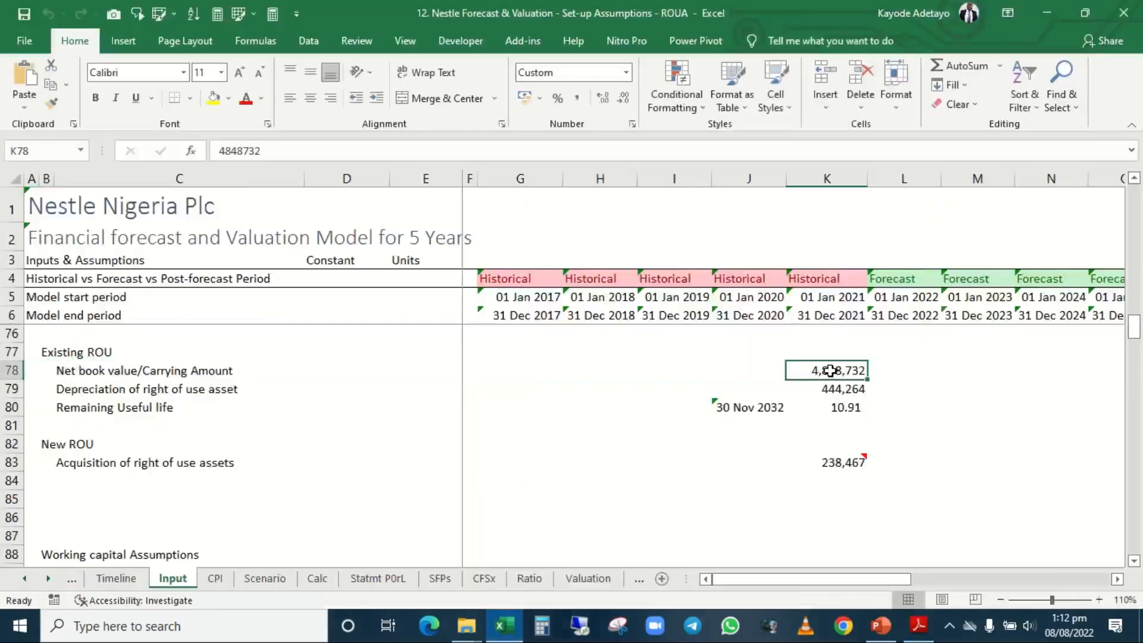
Check the Depreciation of right of use asset input in K79 against the annual report in Adobe Reader, and return to the Excel workbook.
{"action": "left_click", "coordinate": [837, 390]}
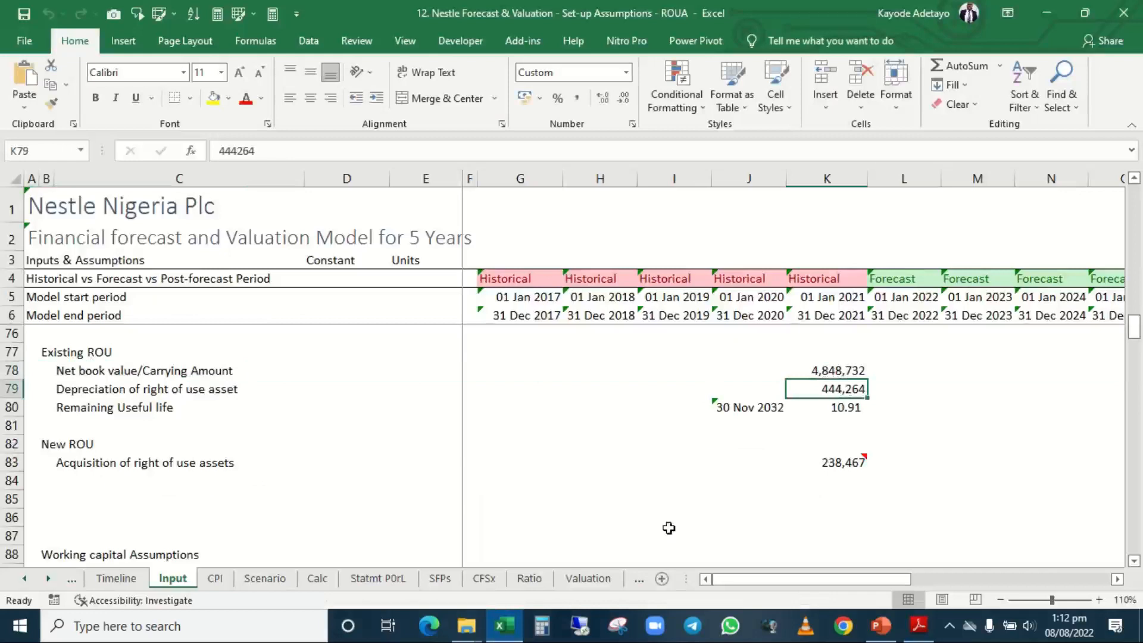
{"action": "left_click", "coordinate": [508, 624]}
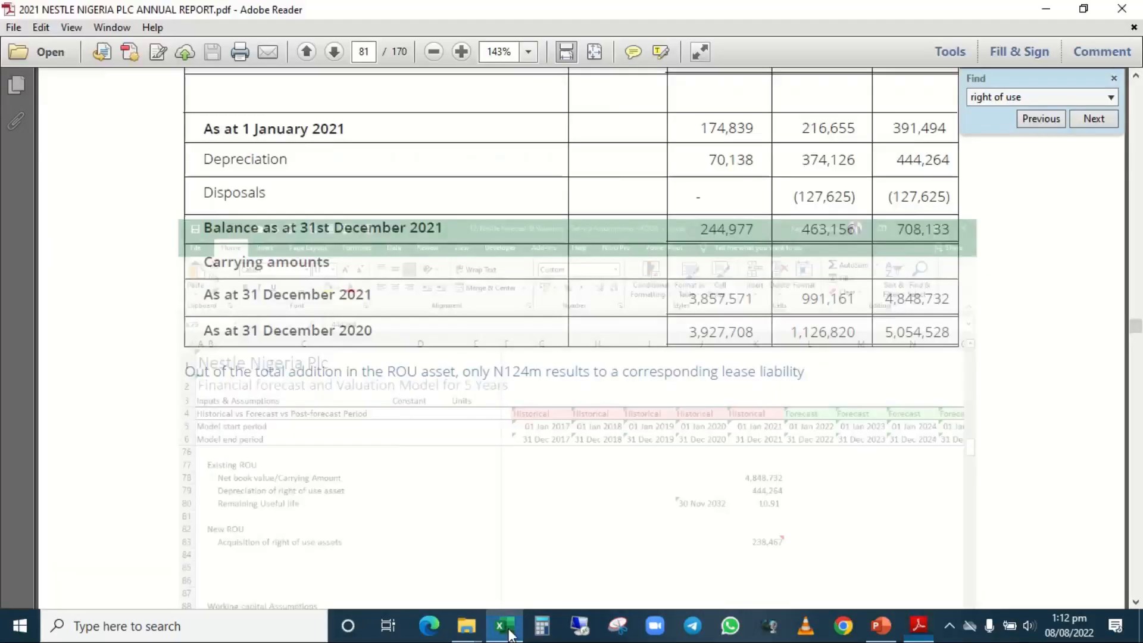
{"action": "scroll", "coordinate": [716, 214], "scroll_direction": "up", "scroll_amount": 4}
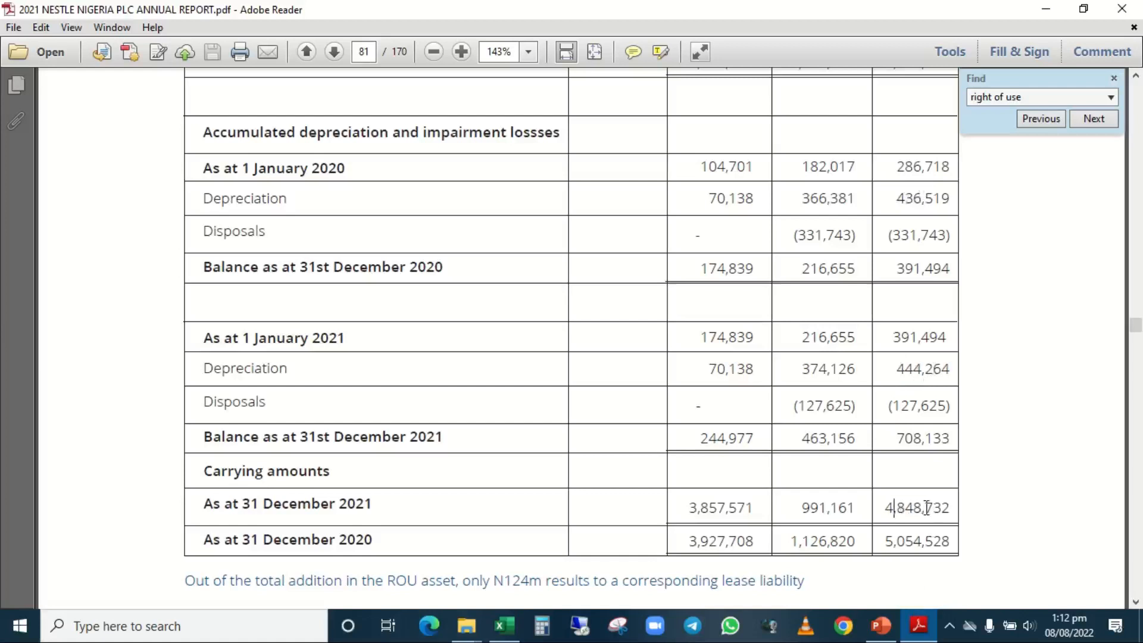
{"action": "left_click", "coordinate": [500, 637]}
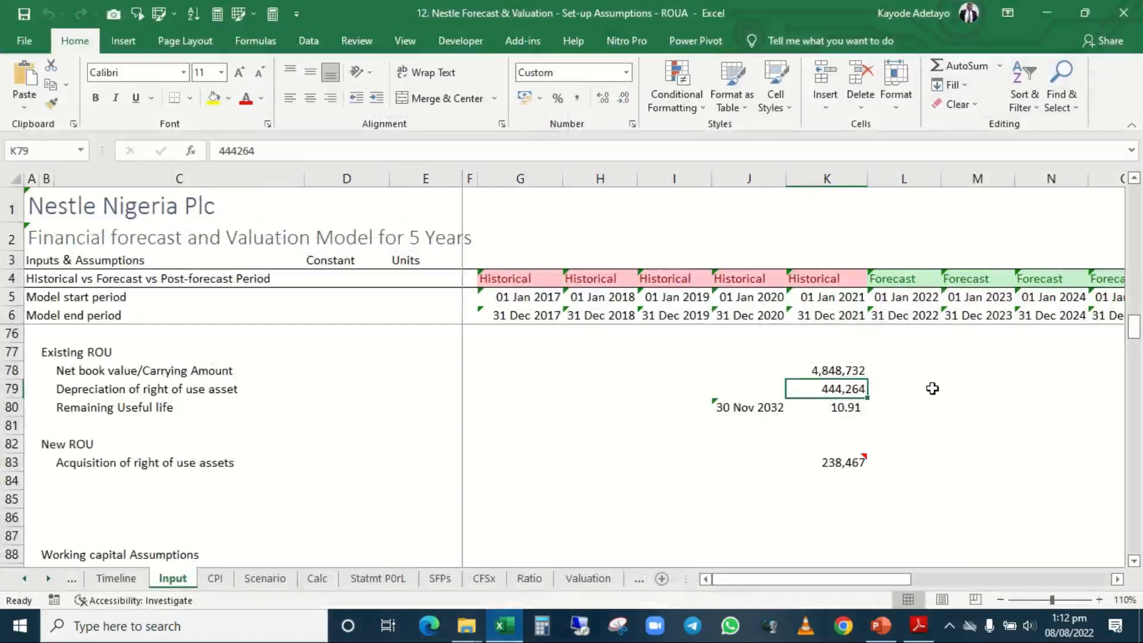
Examine how the Remaining Useful life formula in K80 uses the carrying amount in K78 and the depreciation in K79.
{"action": "left_click", "coordinate": [840, 372]}
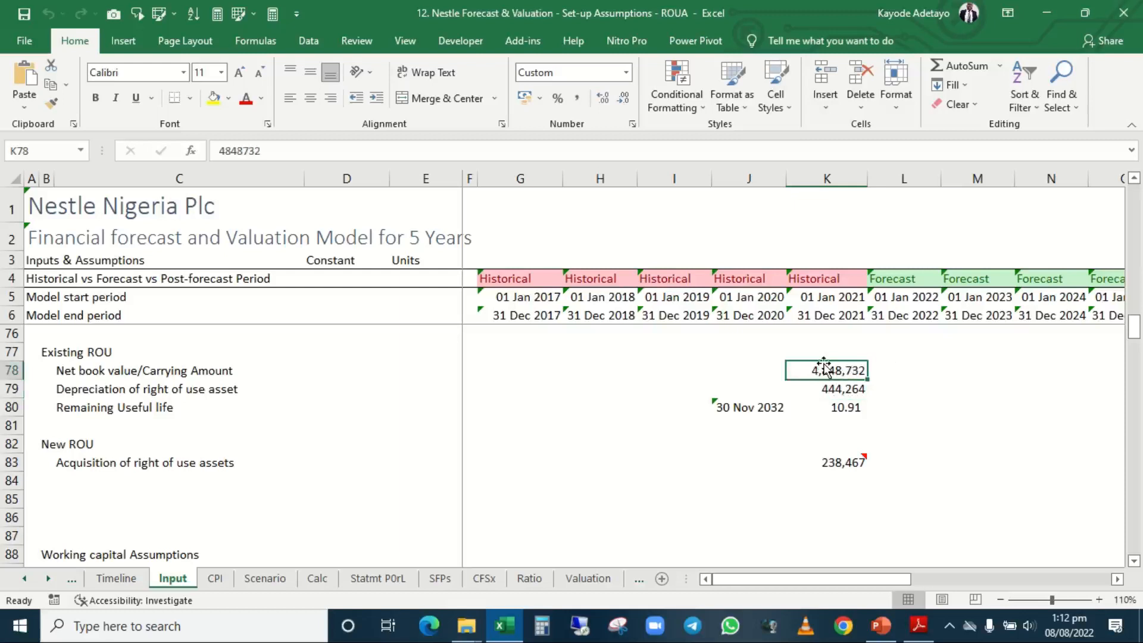
{"action": "left_click", "coordinate": [840, 410]}
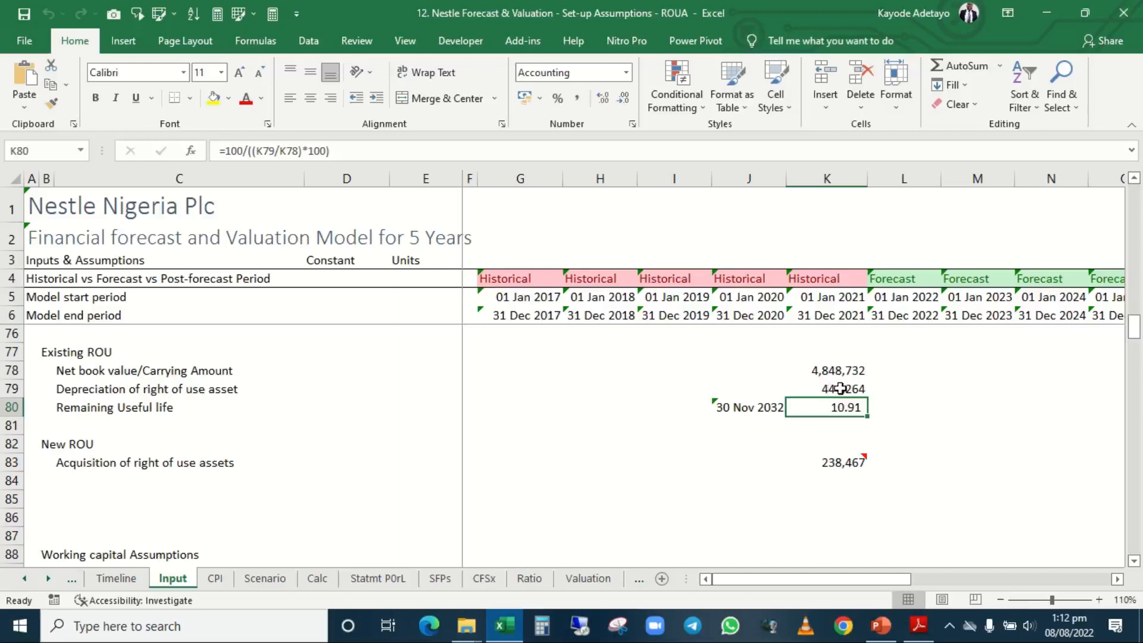
{"action": "left_click", "coordinate": [840, 389]}
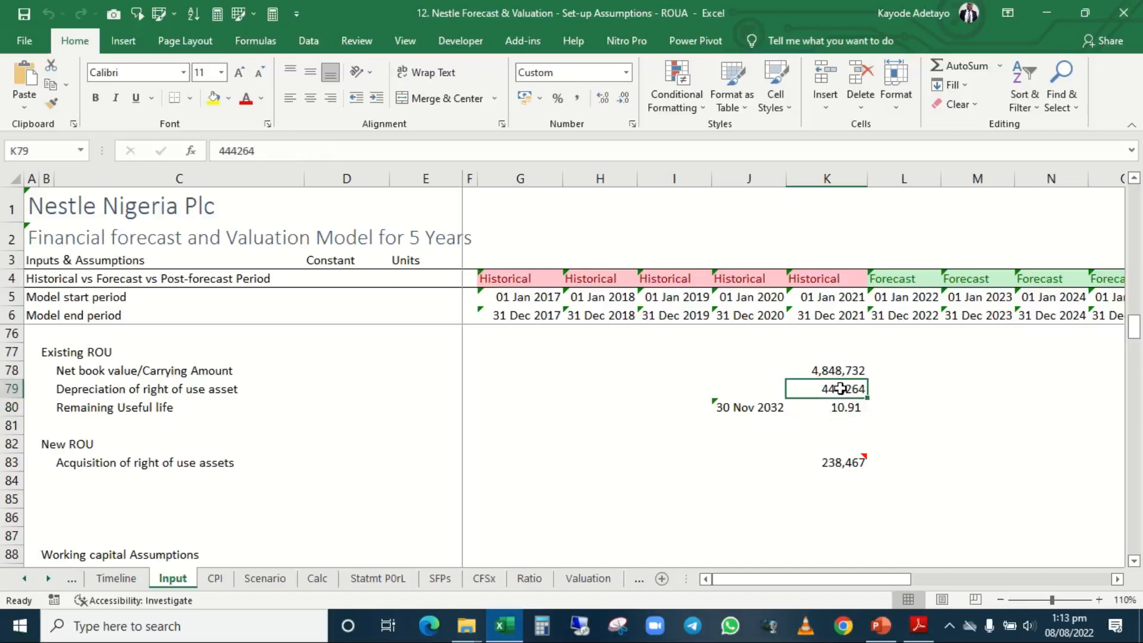
{"action": "left_click", "coordinate": [837, 371]}
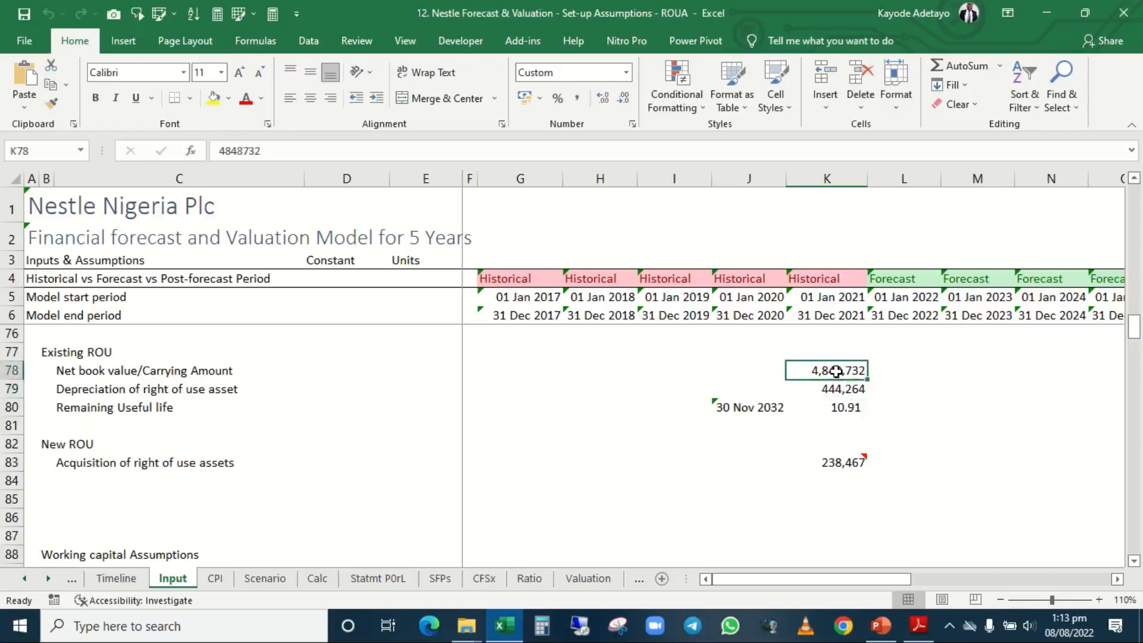
{"action": "left_click", "coordinate": [844, 389]}
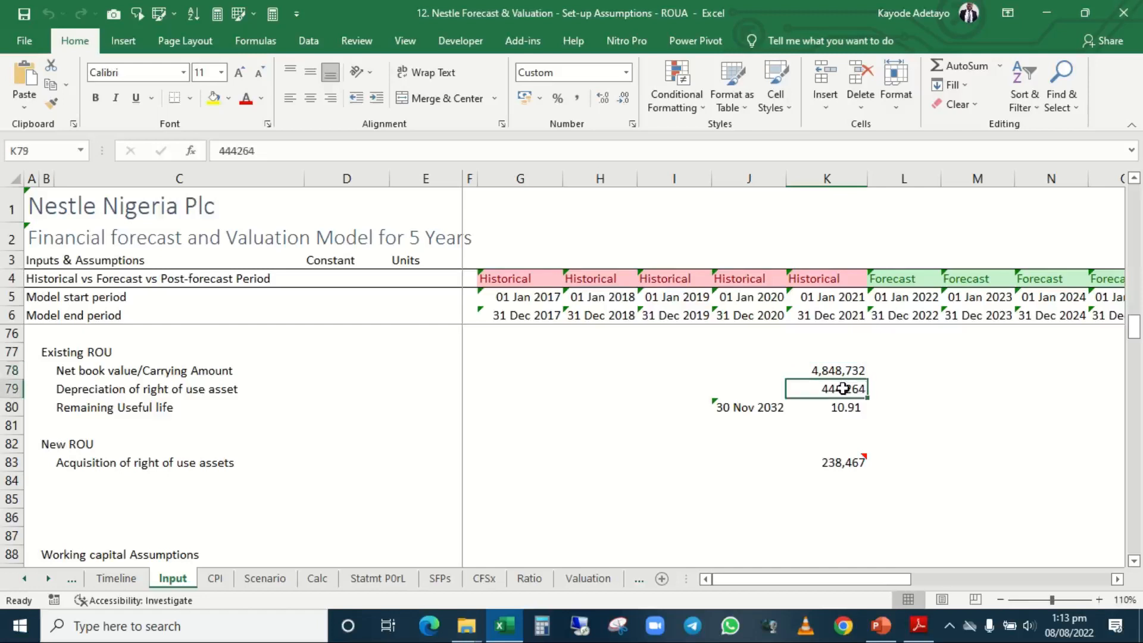
{"action": "left_click", "coordinate": [843, 409]}
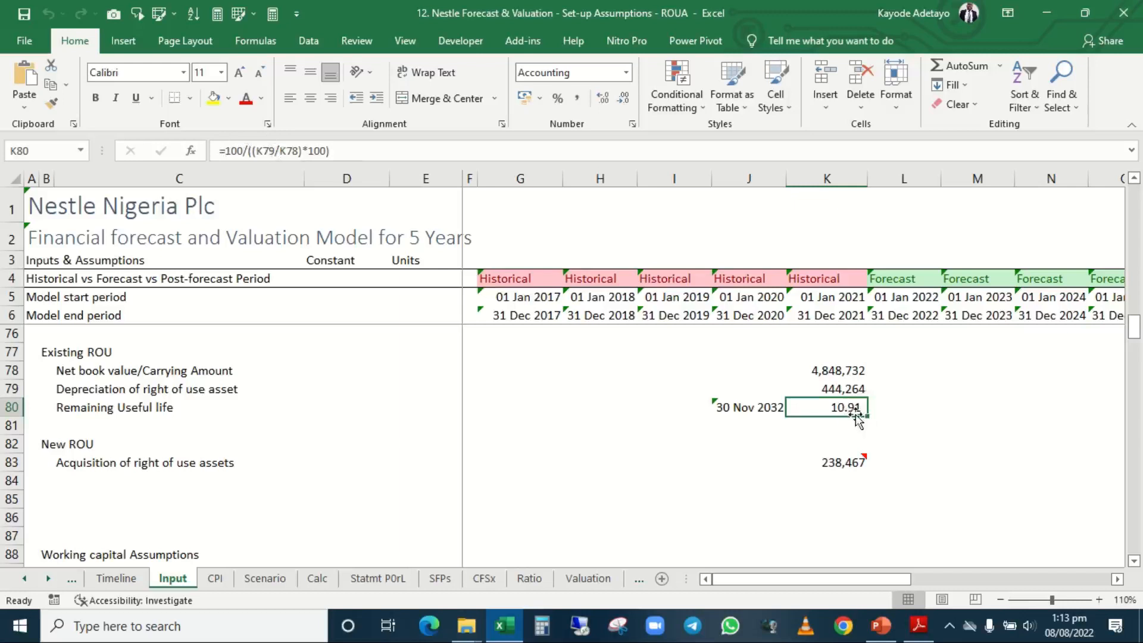
Compare the useful life end date in J80 with the remaining years in K80 and the first forecast period in column L.
{"action": "left_click", "coordinate": [763, 407]}
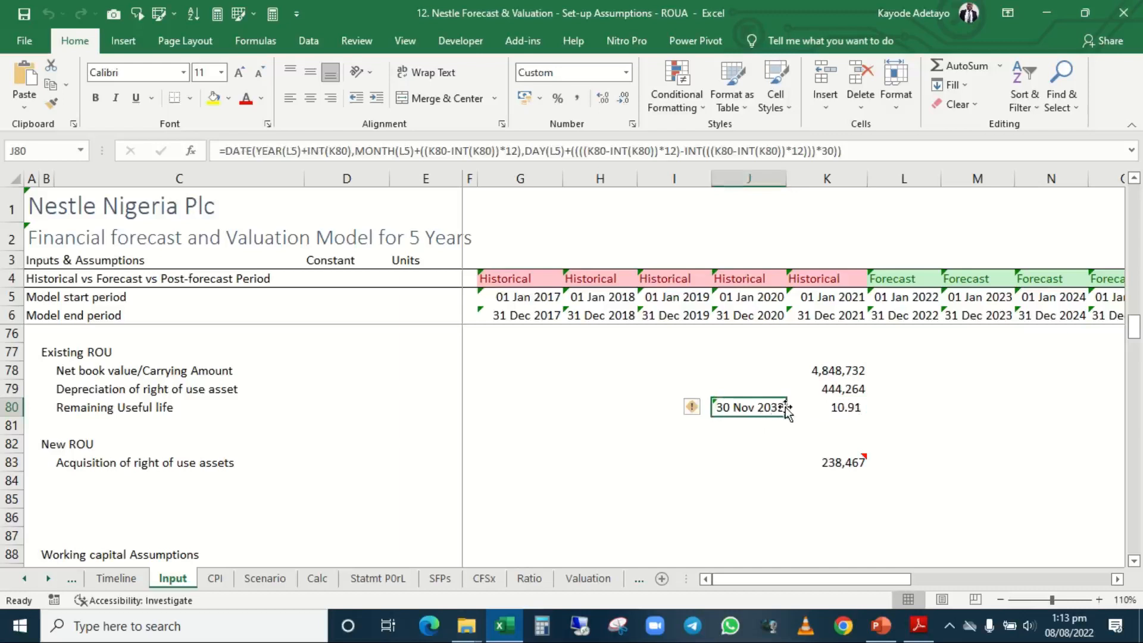
{"action": "left_click", "coordinate": [831, 408]}
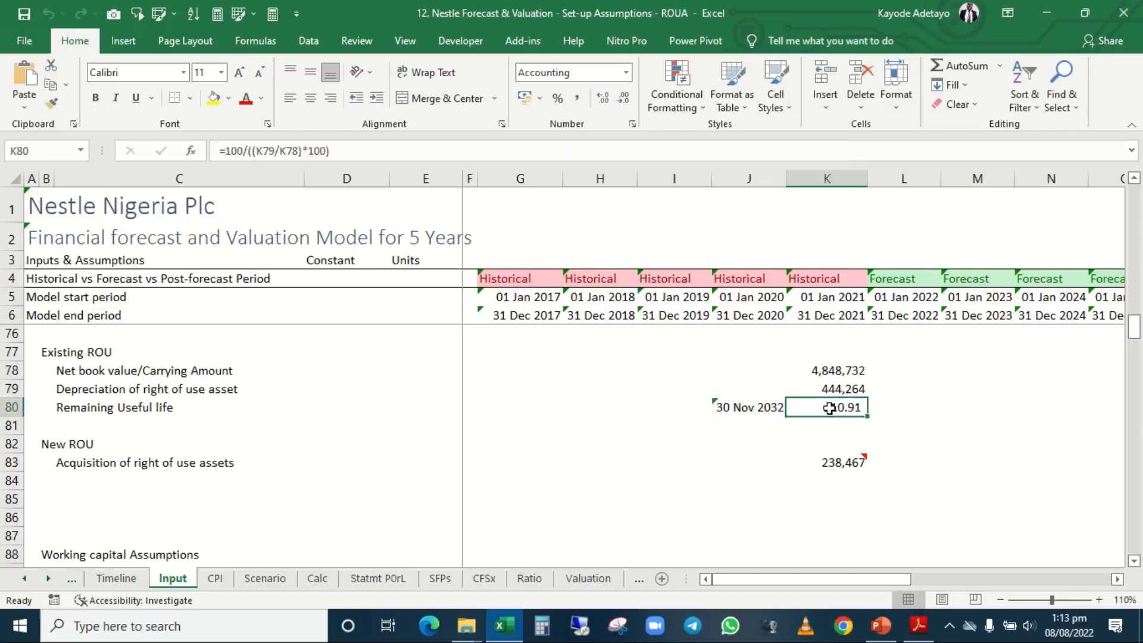
{"action": "left_click", "coordinate": [757, 406]}
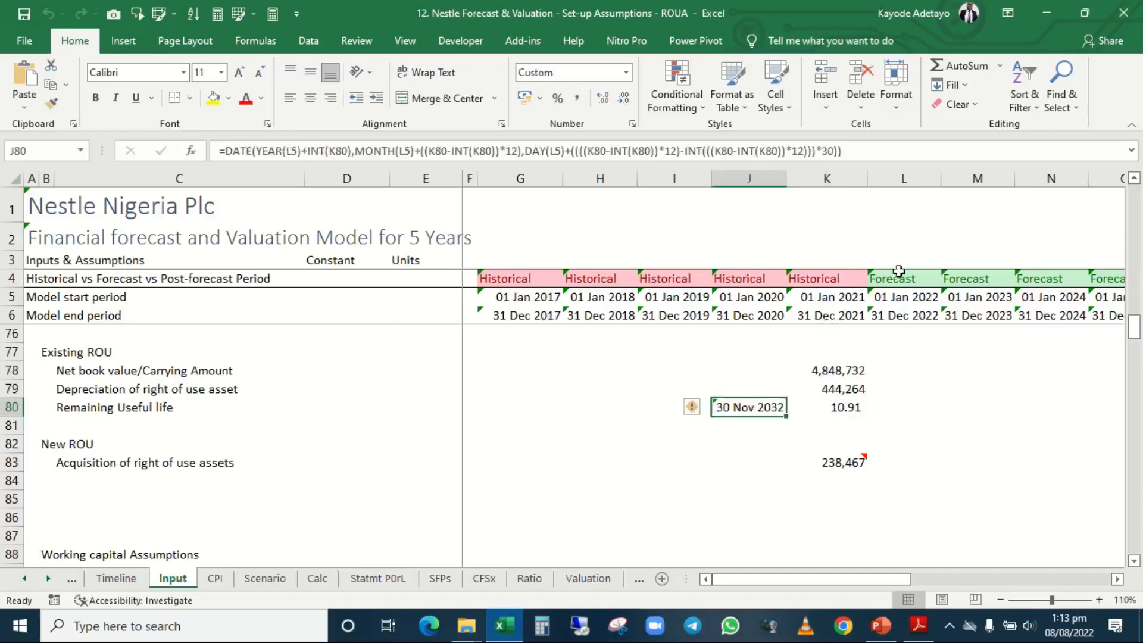
{"action": "left_click", "coordinate": [904, 281]}
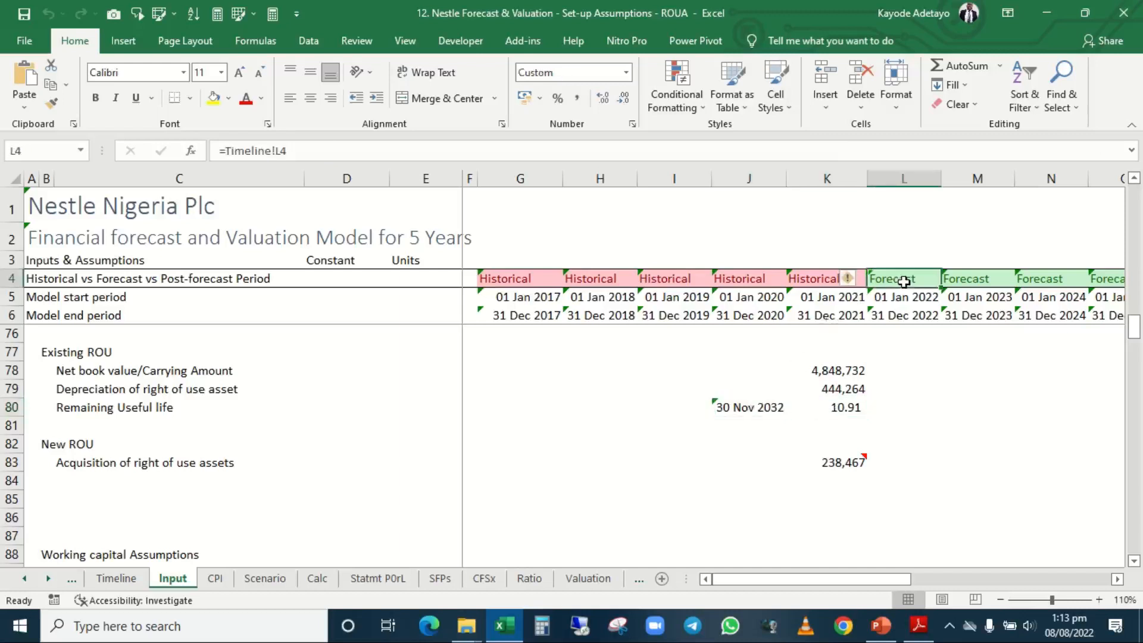
{"action": "left_click", "coordinate": [742, 407]}
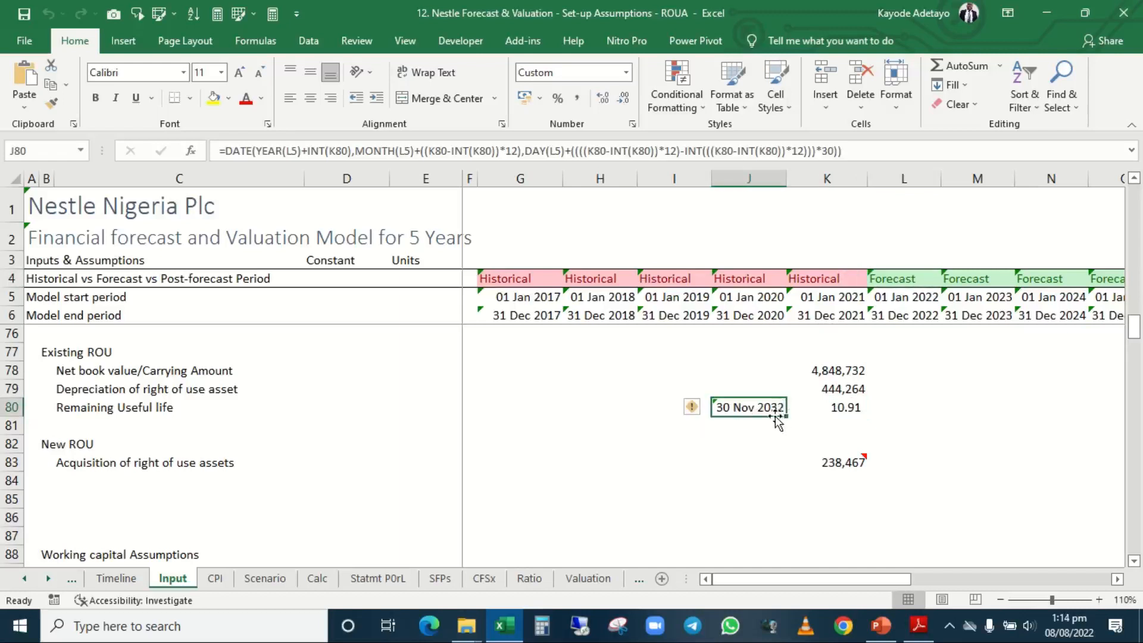
{"action": "left_click", "coordinate": [831, 410]}
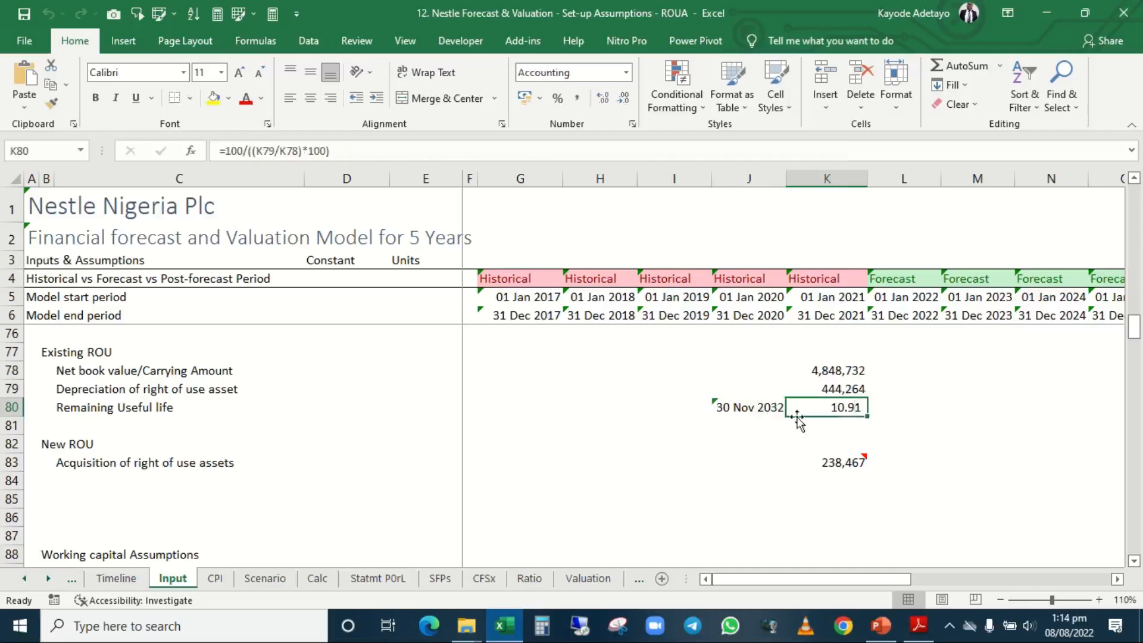
{"action": "left_click", "coordinate": [759, 410]}
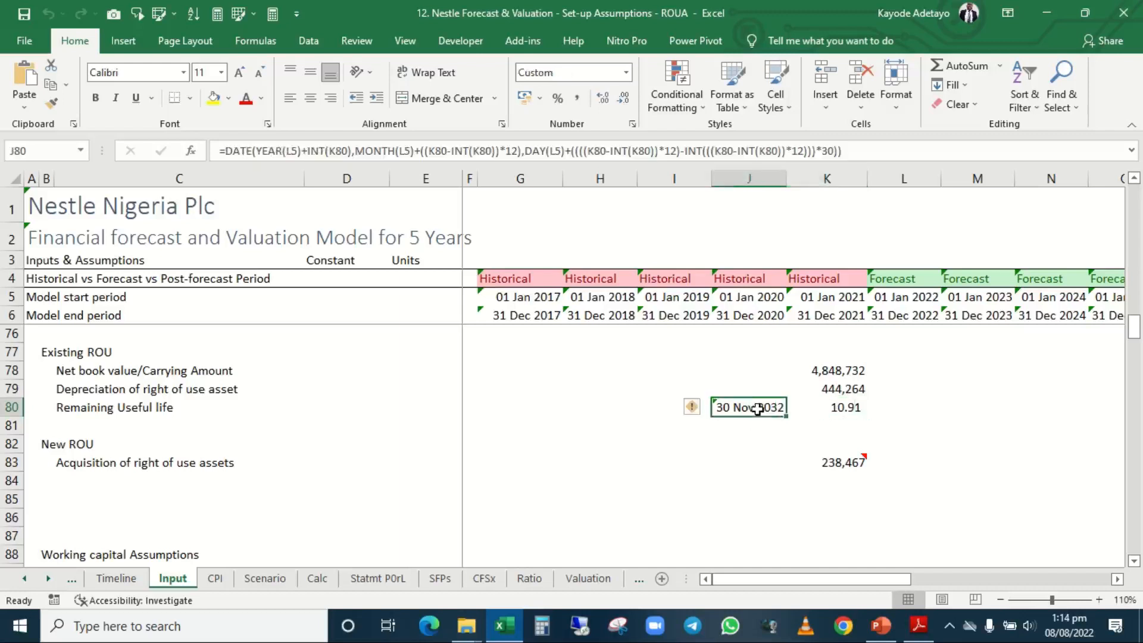
Inspect the year, month and day arguments of the DATE formula in J80, leaving the formula as it is.
{"action": "double_click", "coordinate": [758, 409]}
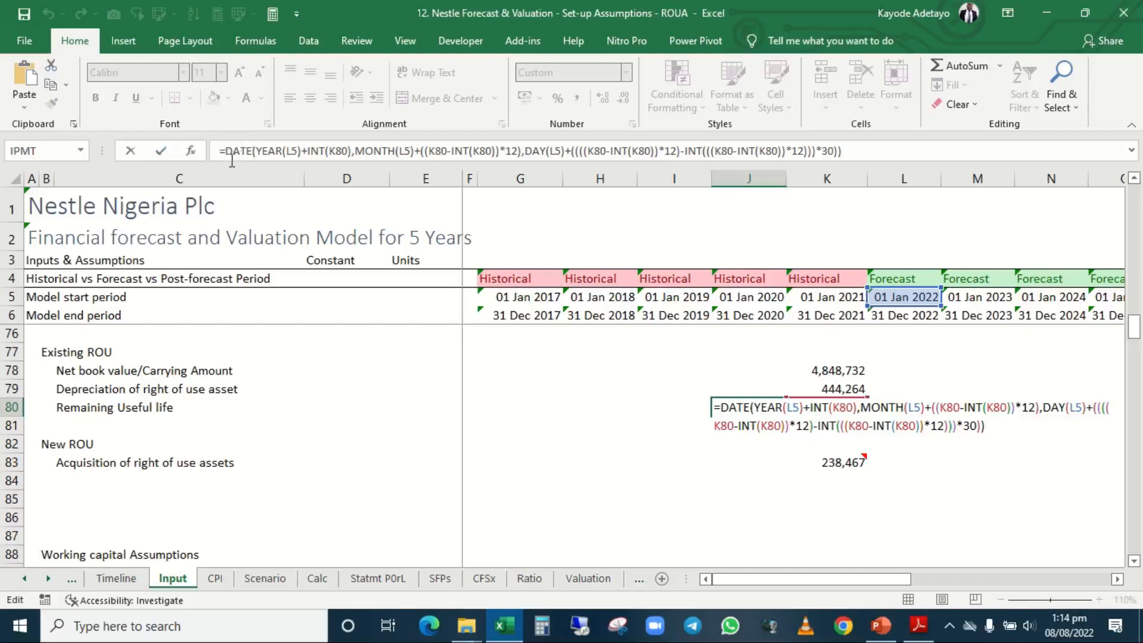
{"action": "key", "text": "ctrl+Return"}
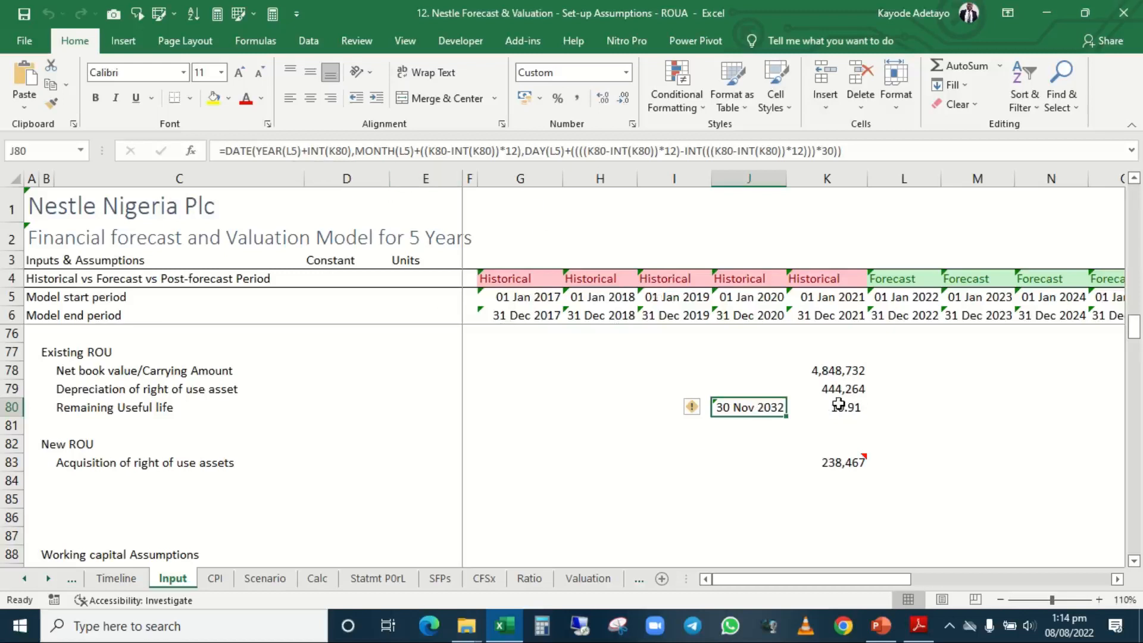
{"action": "left_click", "coordinate": [332, 154]}
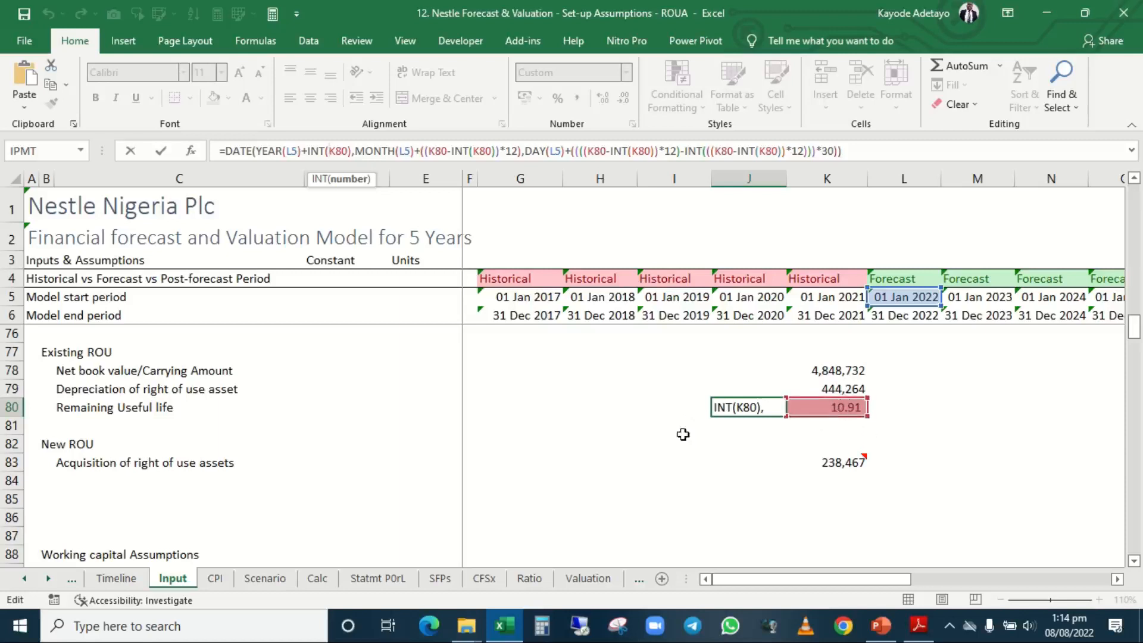
{"action": "left_click", "coordinate": [324, 151]}
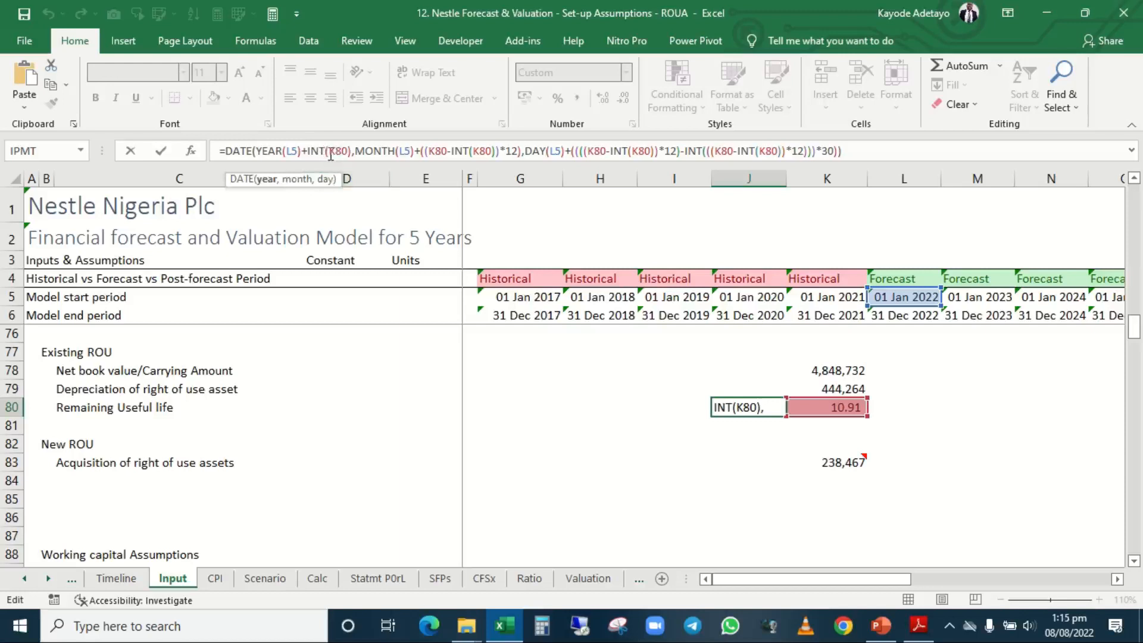
{"action": "left_click", "coordinate": [330, 153]}
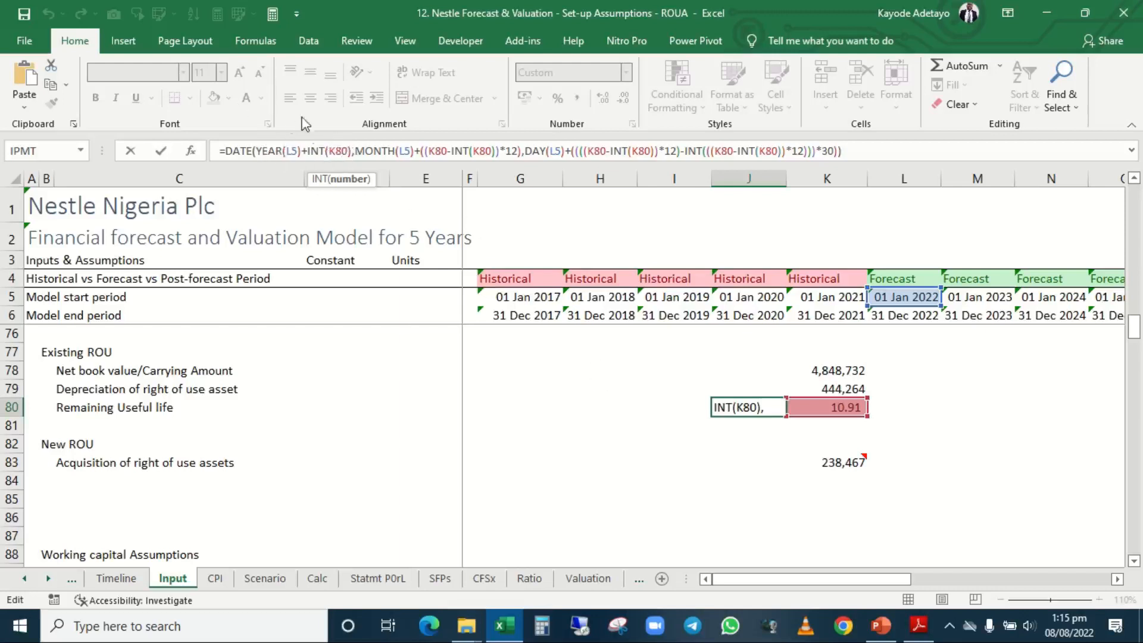
{"action": "left_click", "coordinate": [356, 150]}
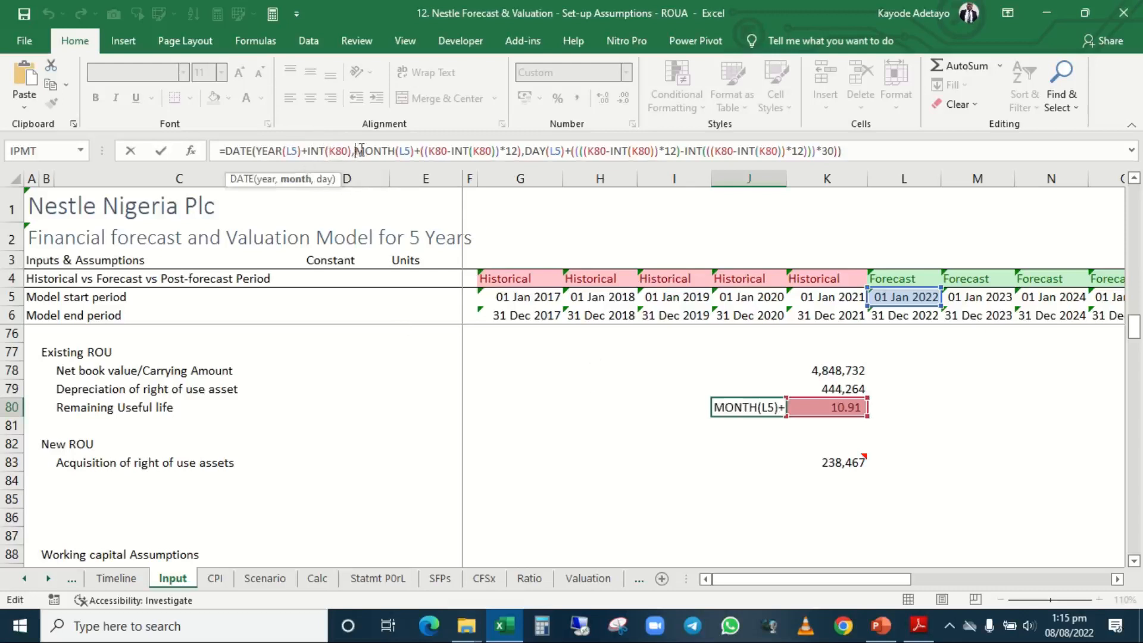
{"action": "left_click", "coordinate": [295, 186]}
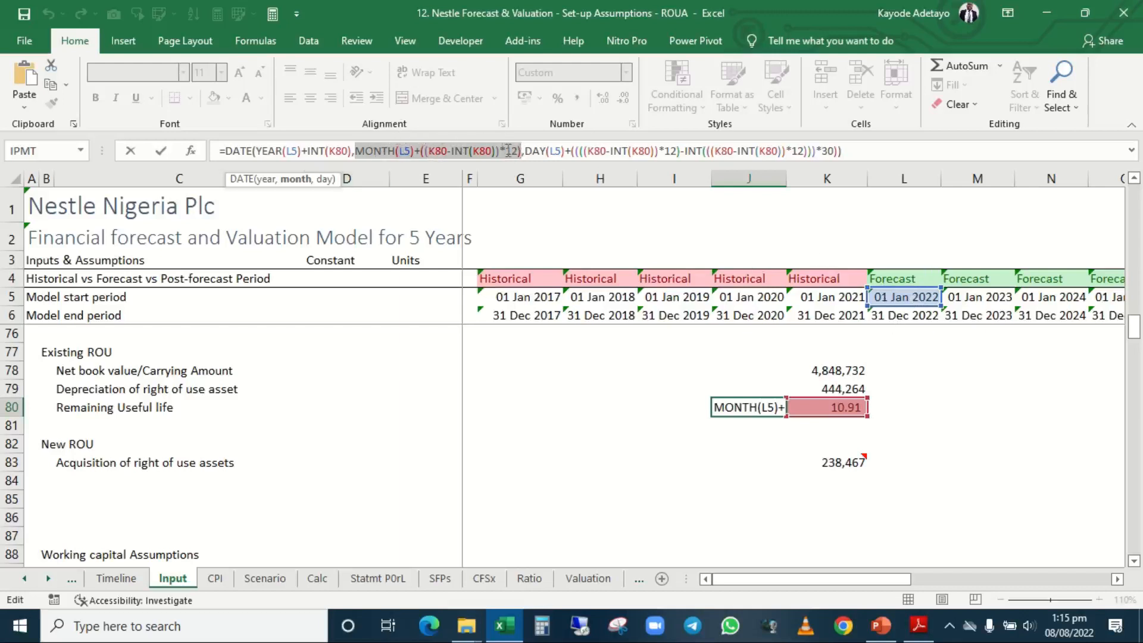
{"action": "left_click", "coordinate": [325, 180]}
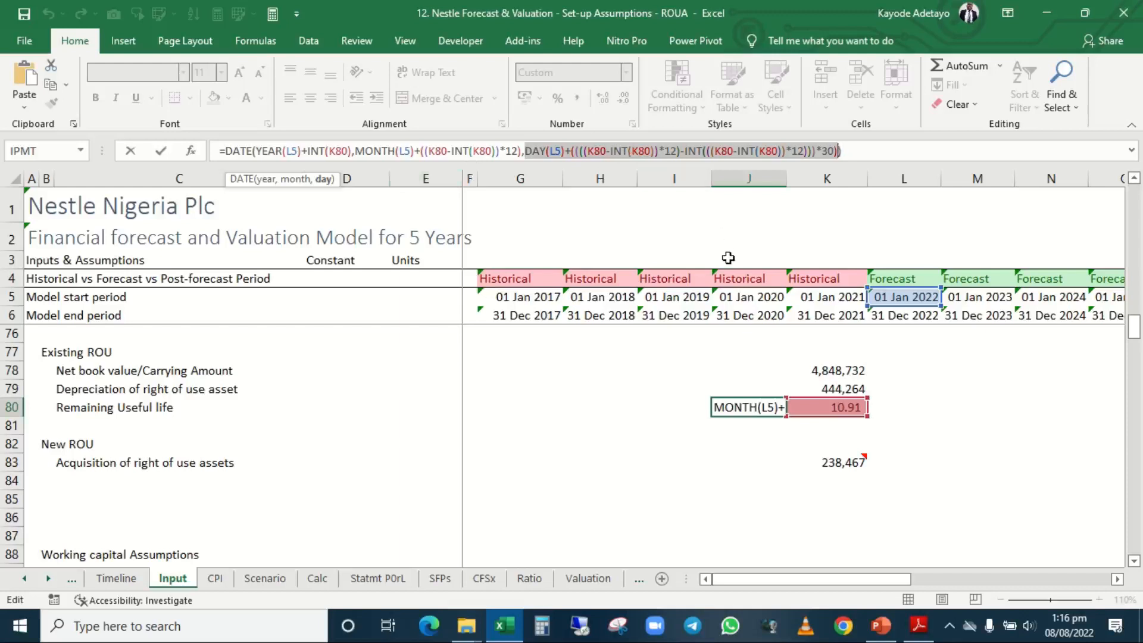
{"action": "key", "text": "ctrl+Return"}
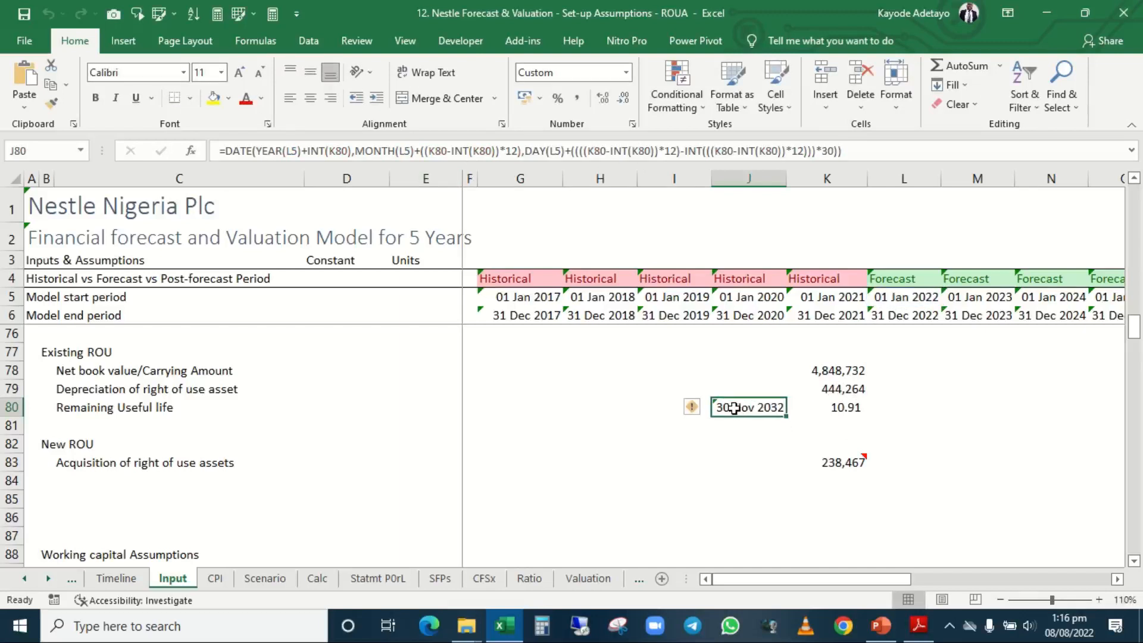
Trace the remaining useful life in K80 from the 2022 and 2023 model start dates to the end date in J80.
{"action": "left_click", "coordinate": [850, 409]}
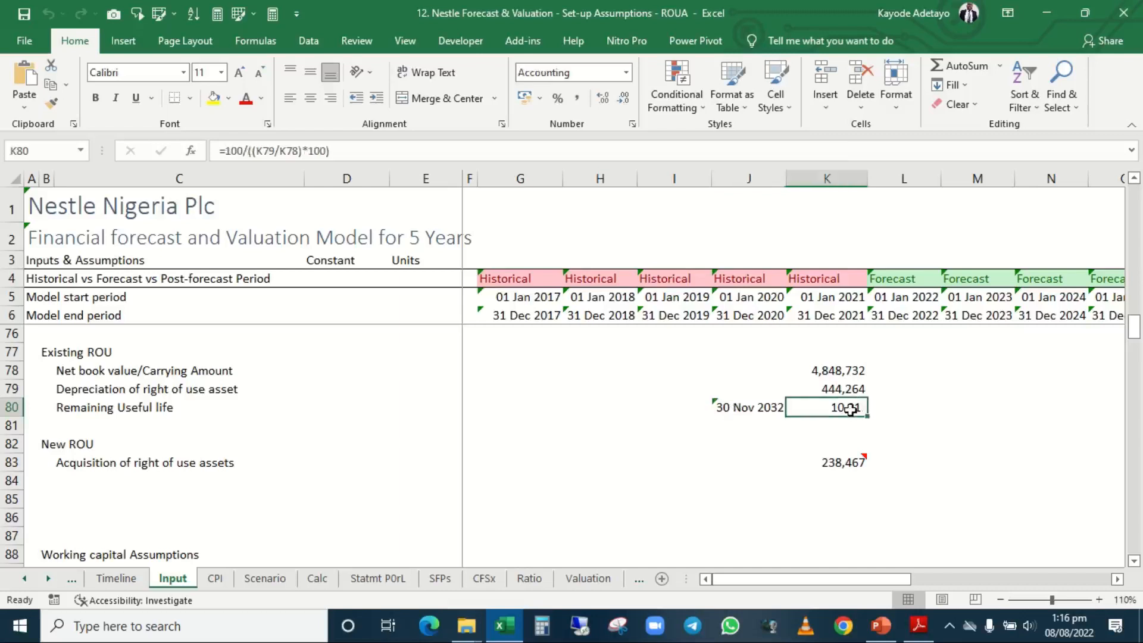
{"action": "left_click", "coordinate": [907, 300]}
{"action": "left_click", "coordinate": [971, 298]}
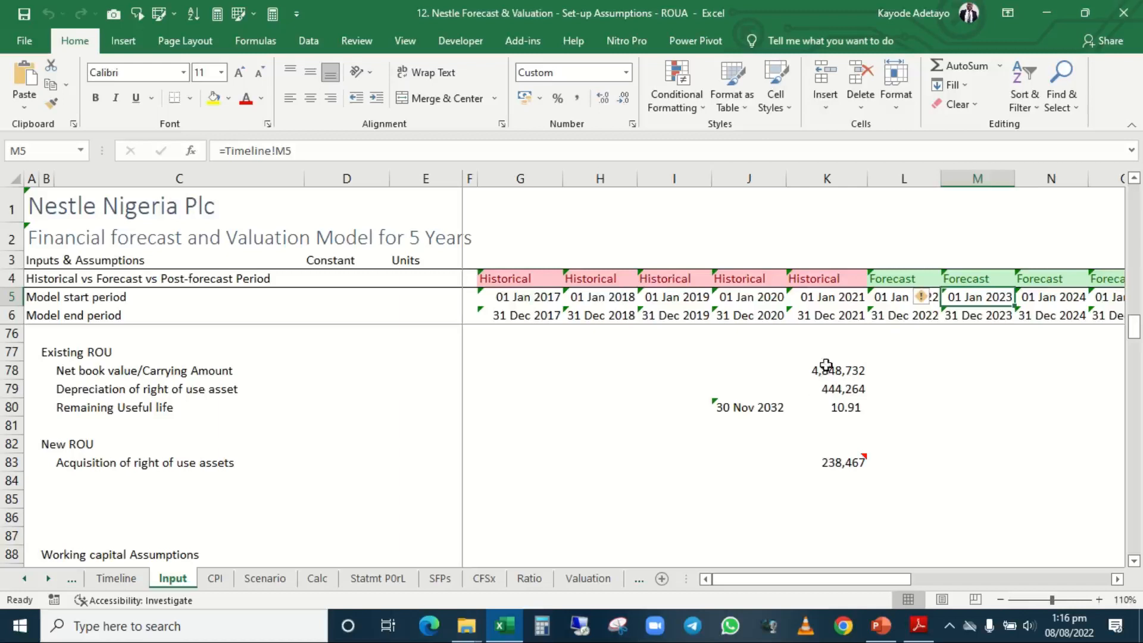
{"action": "left_click", "coordinate": [671, 408]}
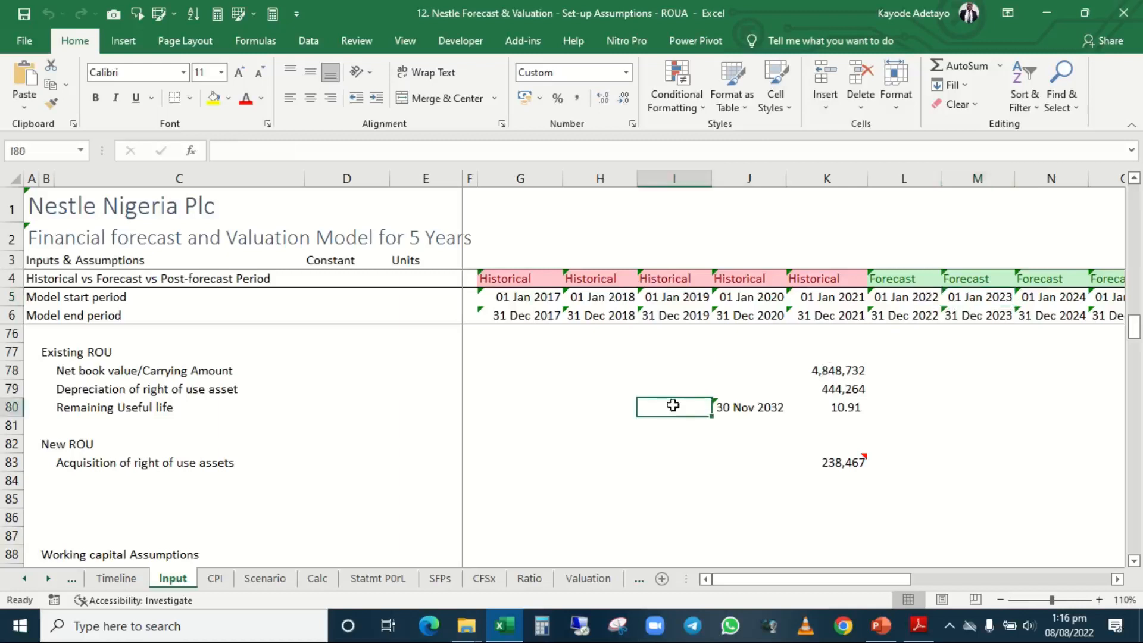
{"action": "left_click", "coordinate": [748, 405]}
{"action": "left_click", "coordinate": [831, 415]}
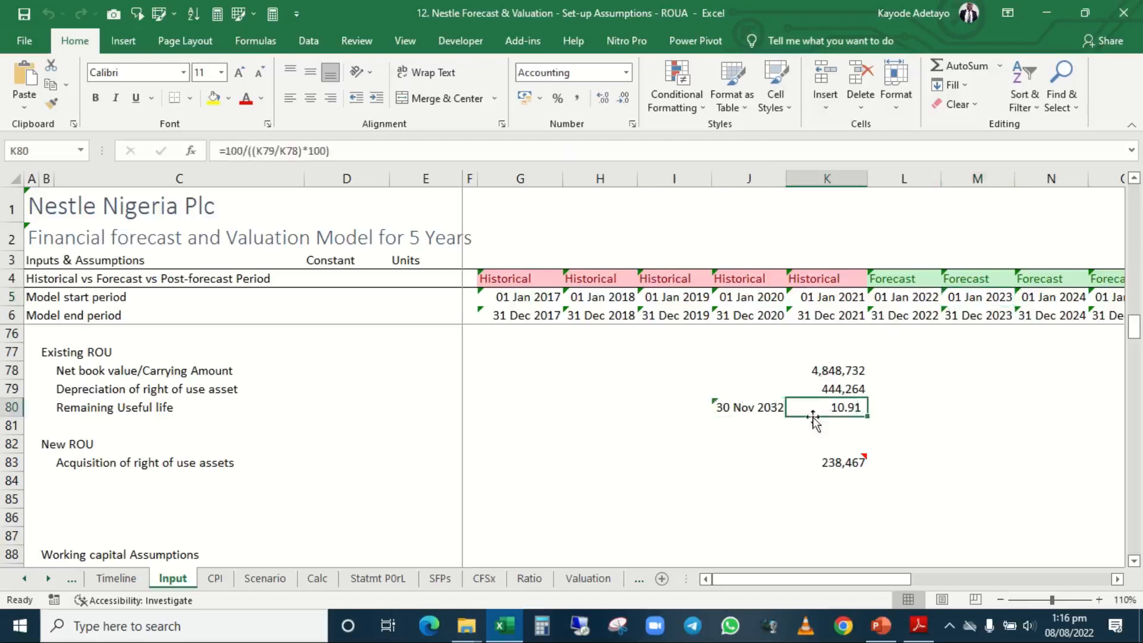
{"action": "left_click", "coordinate": [748, 406]}
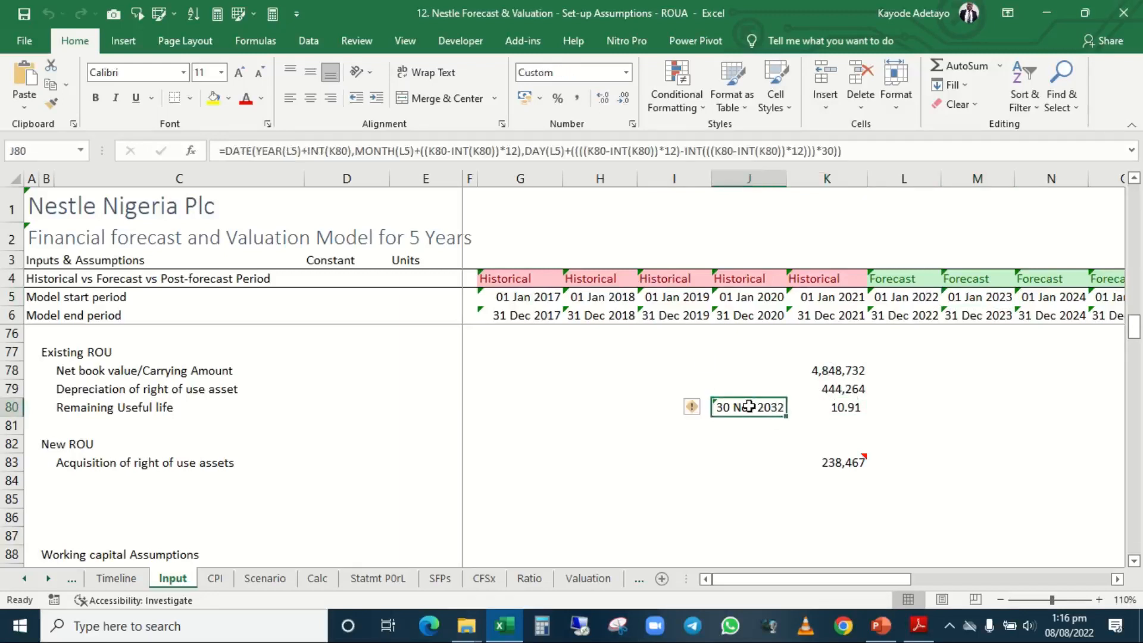
Review the Remaining Useful life and Net book value/Carrying Amount rows, and the Acquisition of right of use assets input under New ROU.
{"action": "left_click", "coordinate": [749, 428]}
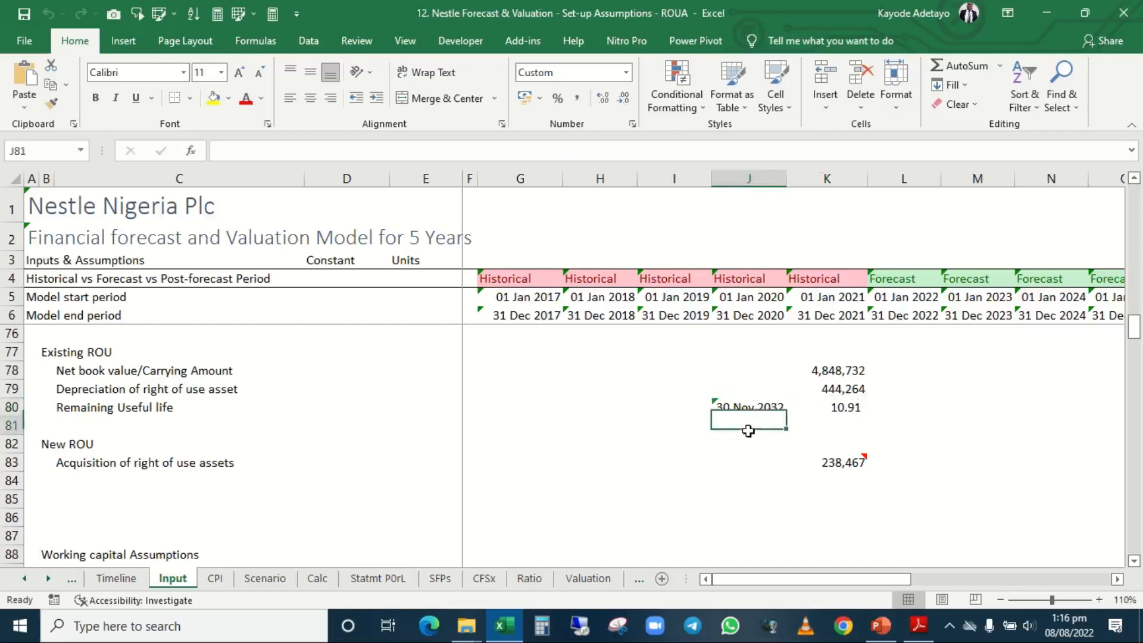
{"action": "left_click", "coordinate": [852, 407]}
{"action": "key", "text": "shift+space"}
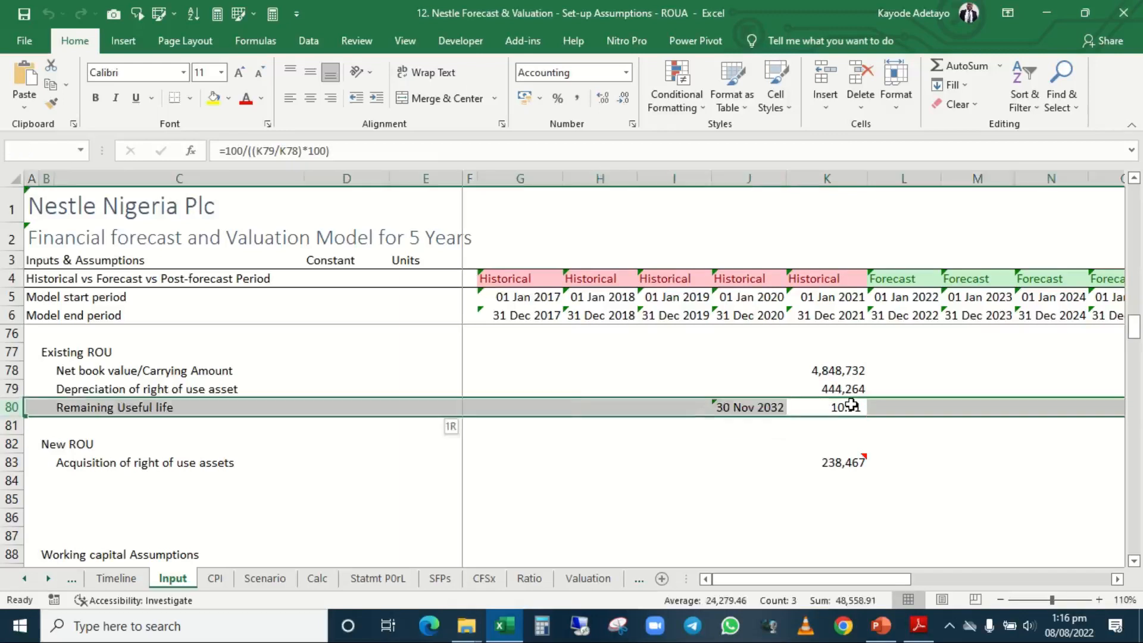
{"action": "left_click", "coordinate": [831, 372]}
{"action": "key", "text": "shift+space"}
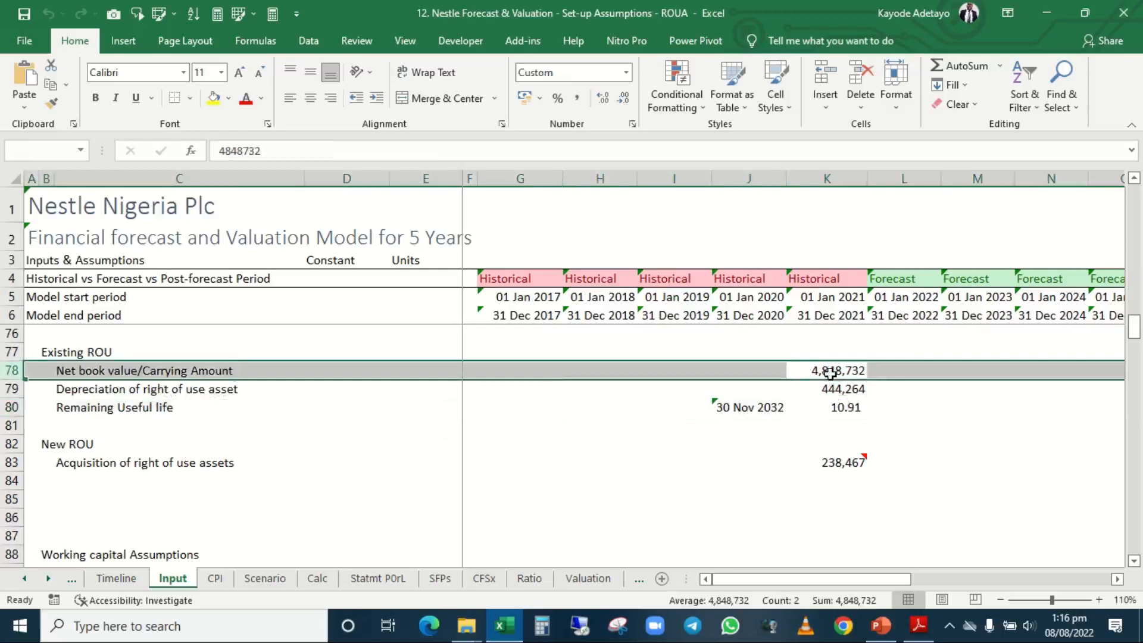
{"action": "left_click", "coordinate": [839, 462]}
{"action": "left_click", "coordinate": [578, 466]}
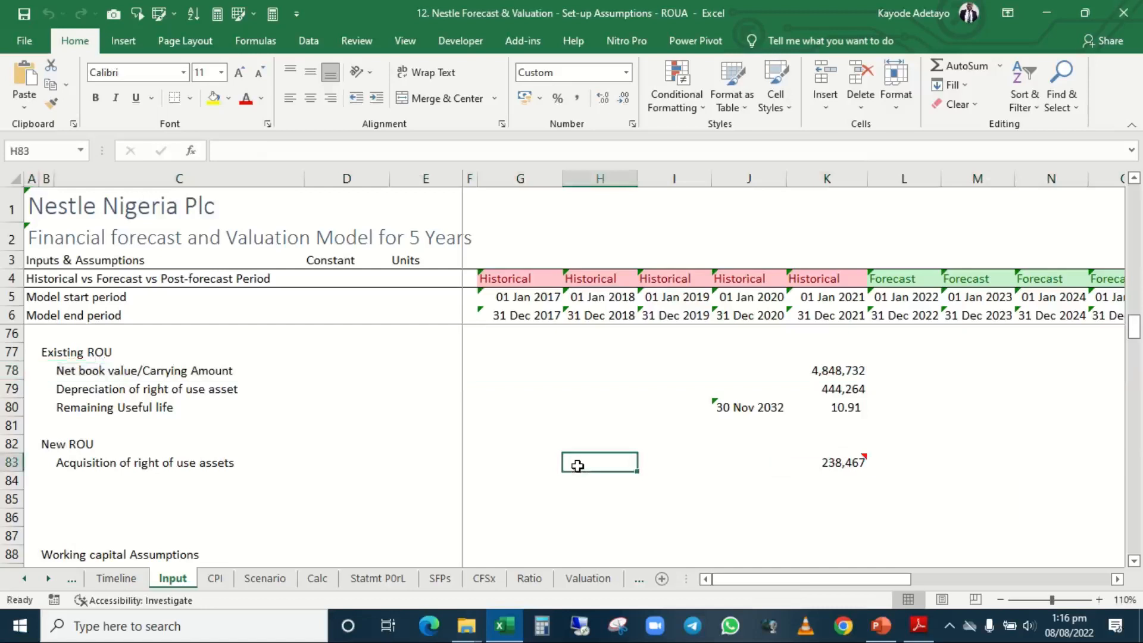
Delete rows 82 and 83, holding the New ROU heading and the Acquisition of right of use assets input.
{"action": "key", "text": "Right"}
{"action": "key", "text": "Right"}
{"action": "key", "text": "Right"}
{"action": "key", "text": "Right"}
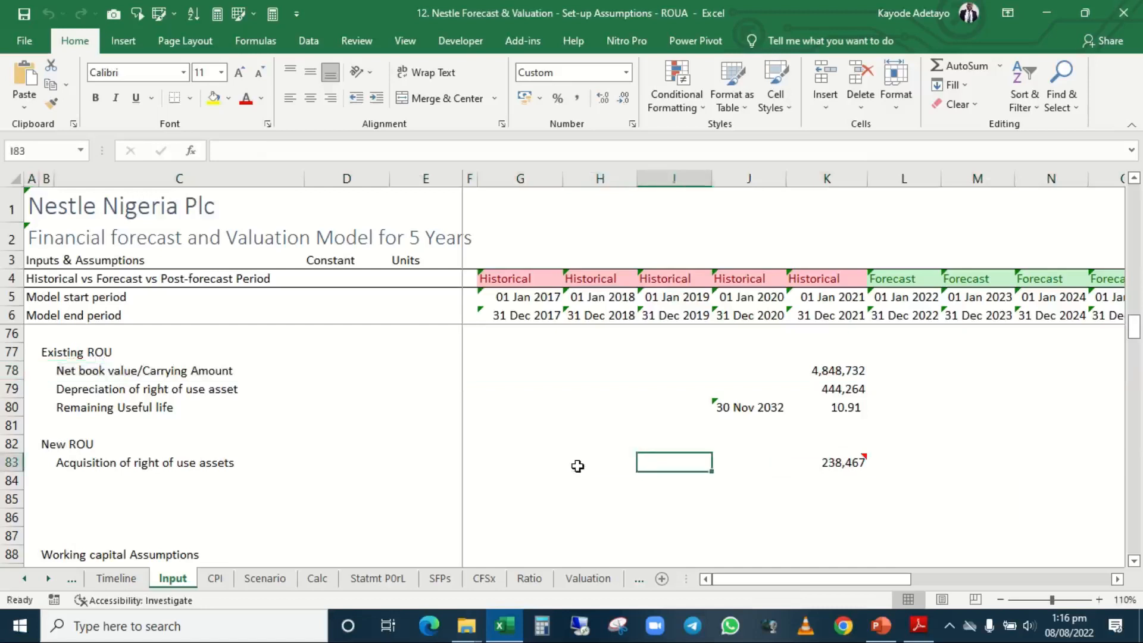
{"action": "key", "text": "Left"}
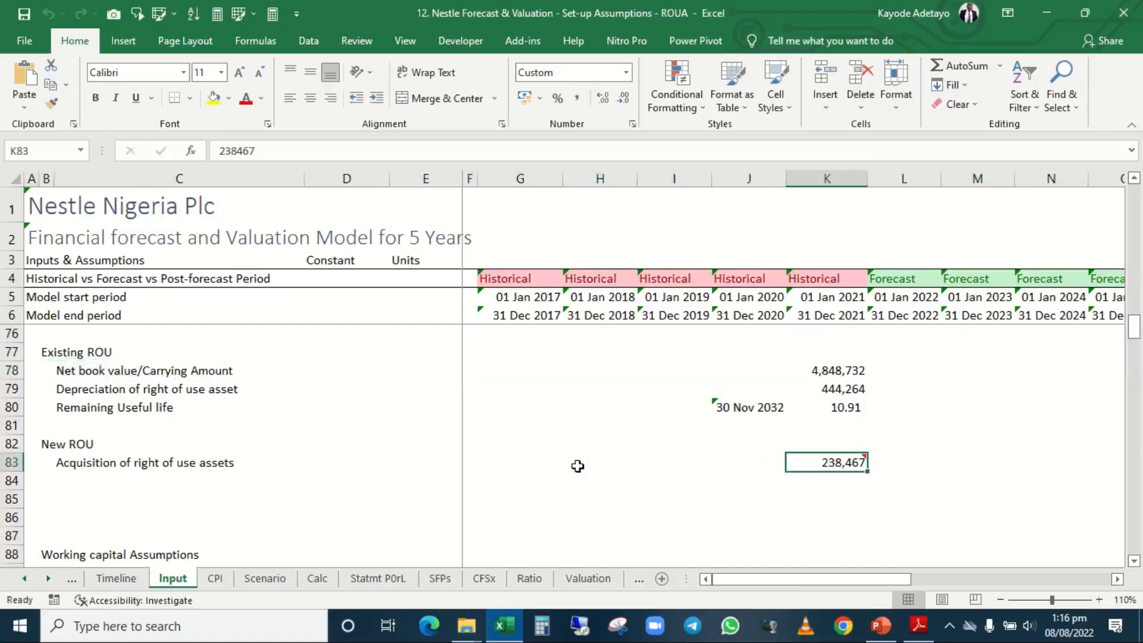
{"action": "mouse_move", "coordinate": [797, 463]}
{"action": "key", "text": "shift+space"}
{"action": "key", "text": "shift+Up"}
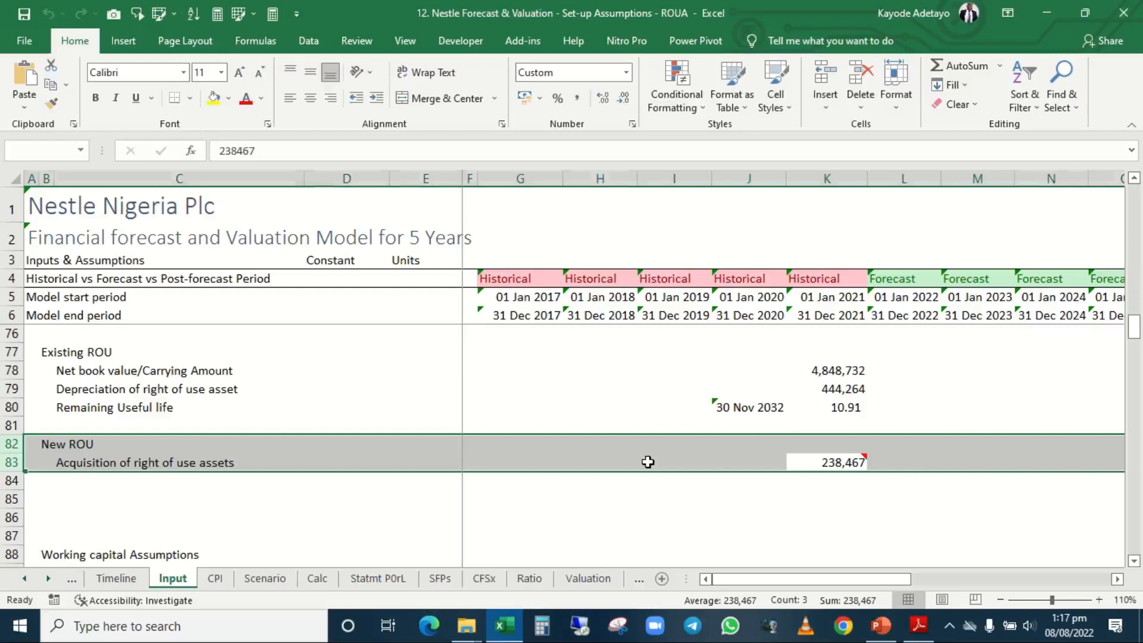
{"action": "key", "text": "ctrl+minus"}
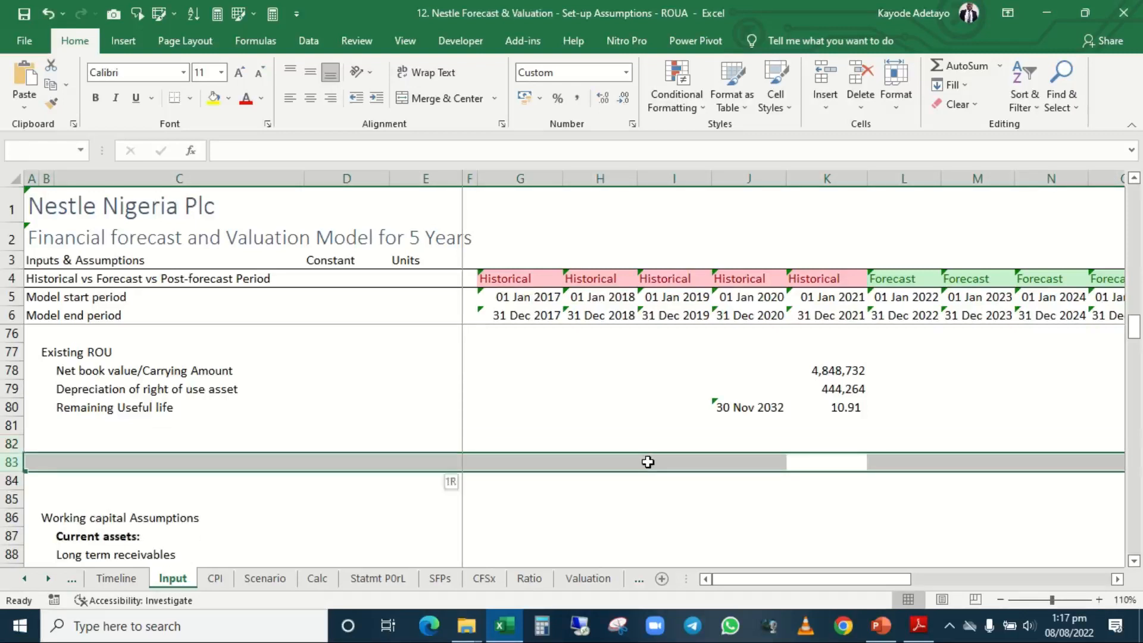
Delete the three surplus blank rows 82 to 84 above Working capital Assumptions.
{"action": "key", "text": "Up"}
{"action": "key", "text": "shift+space"}
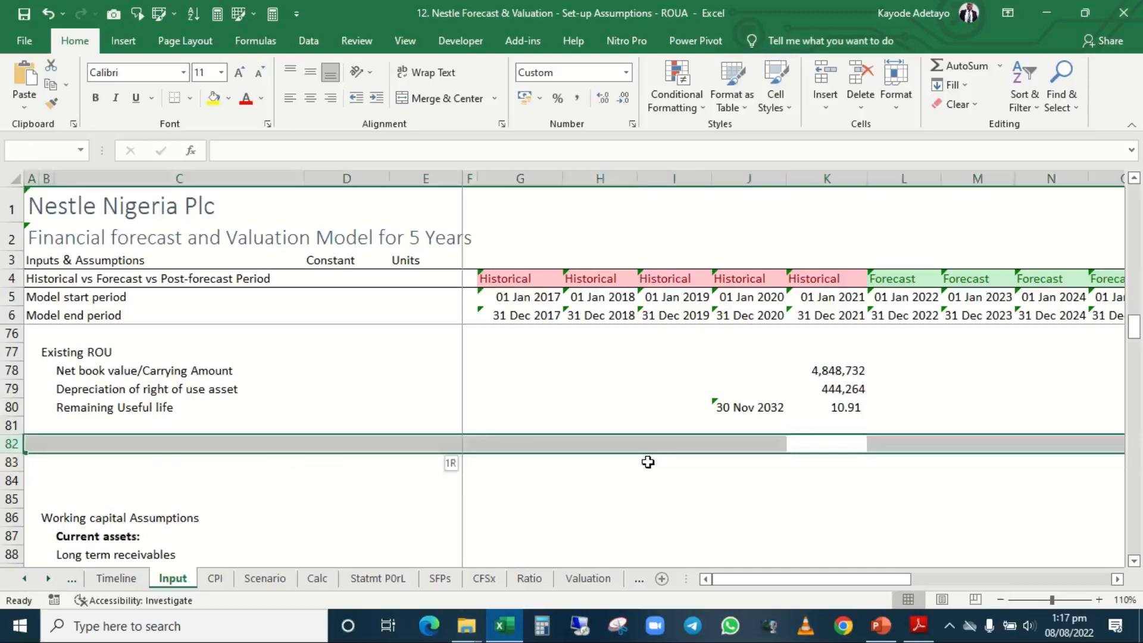
{"action": "key", "text": "shift+Down"}
{"action": "key", "text": "shift+Down"}
{"action": "key", "text": "shift+Down"}
{"action": "key", "text": "shift+Up"}
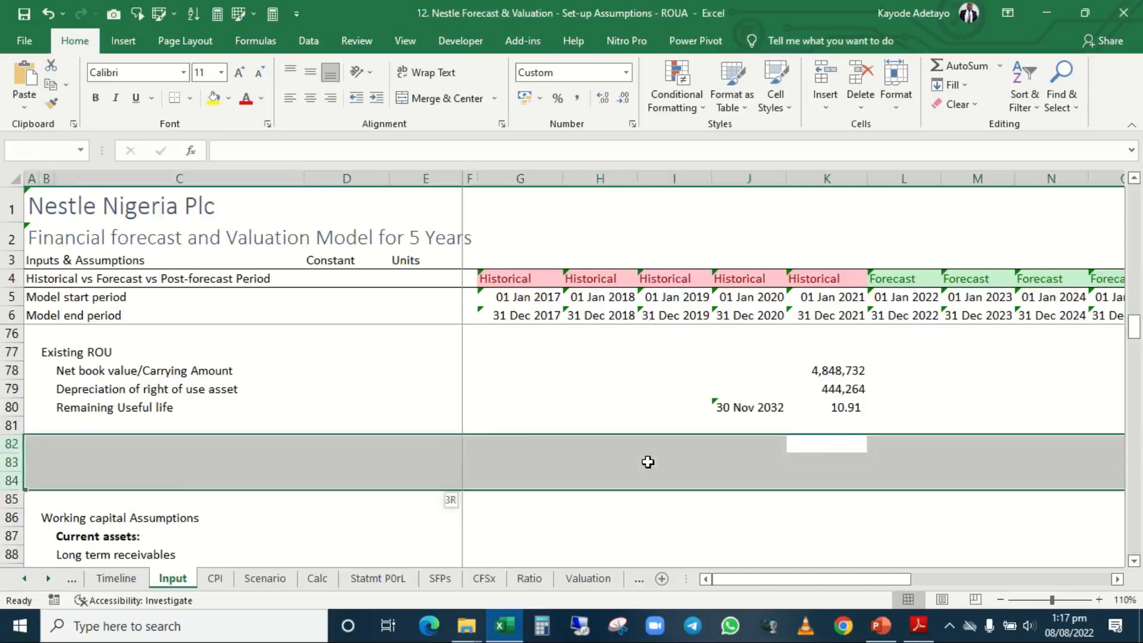
{"action": "key", "text": "ctrl+minus"}
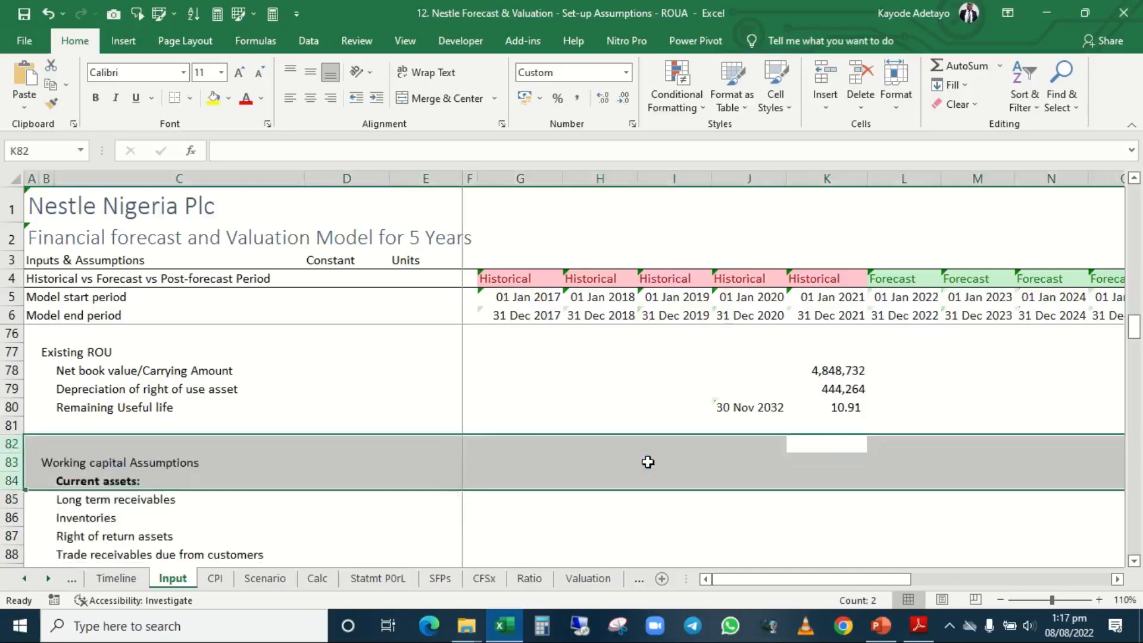
{"action": "key", "text": "Up"}
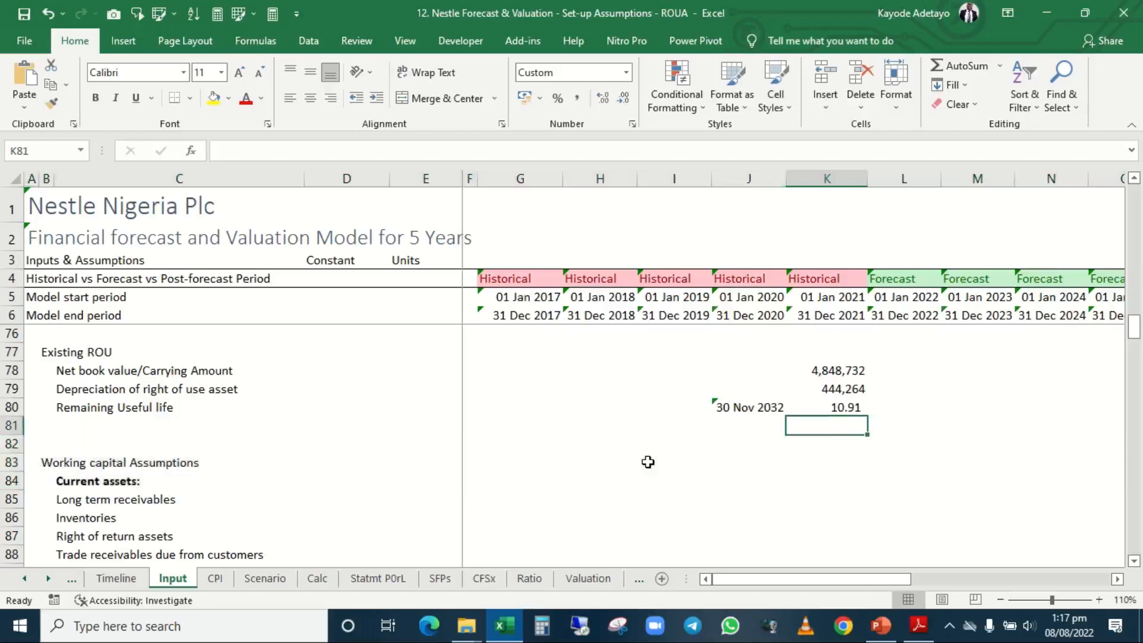
{"action": "key", "text": "Down"}
{"action": "key", "text": "shift+space"}
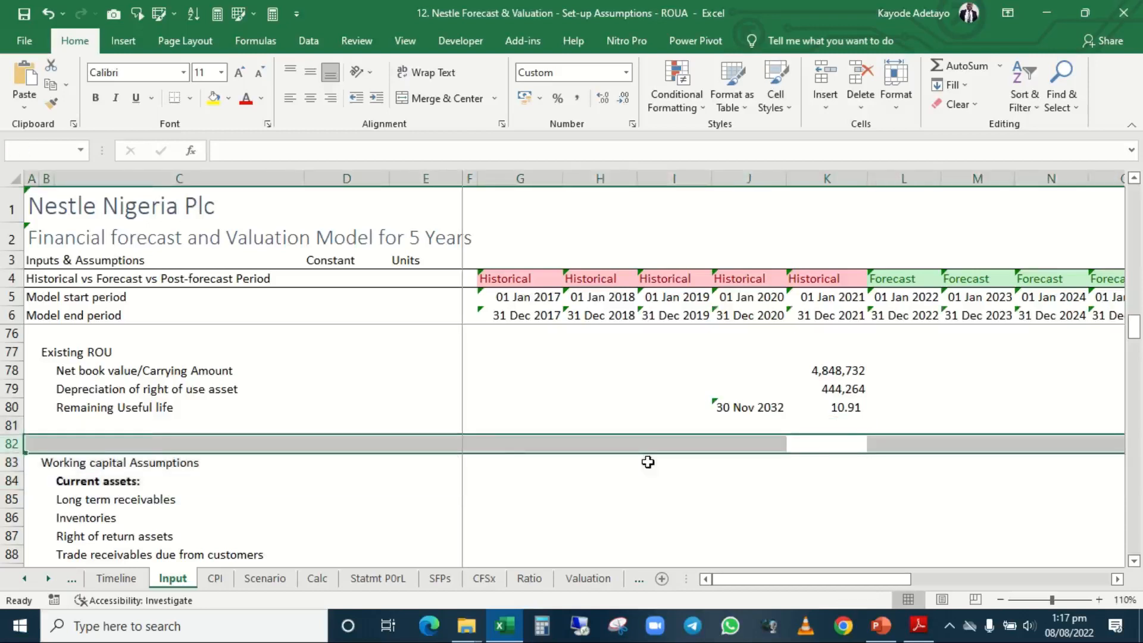
{"action": "key", "text": "Up"}
{"action": "key", "text": "Down"}
{"action": "key", "text": "shift+space"}
{"action": "key", "text": "Up"}
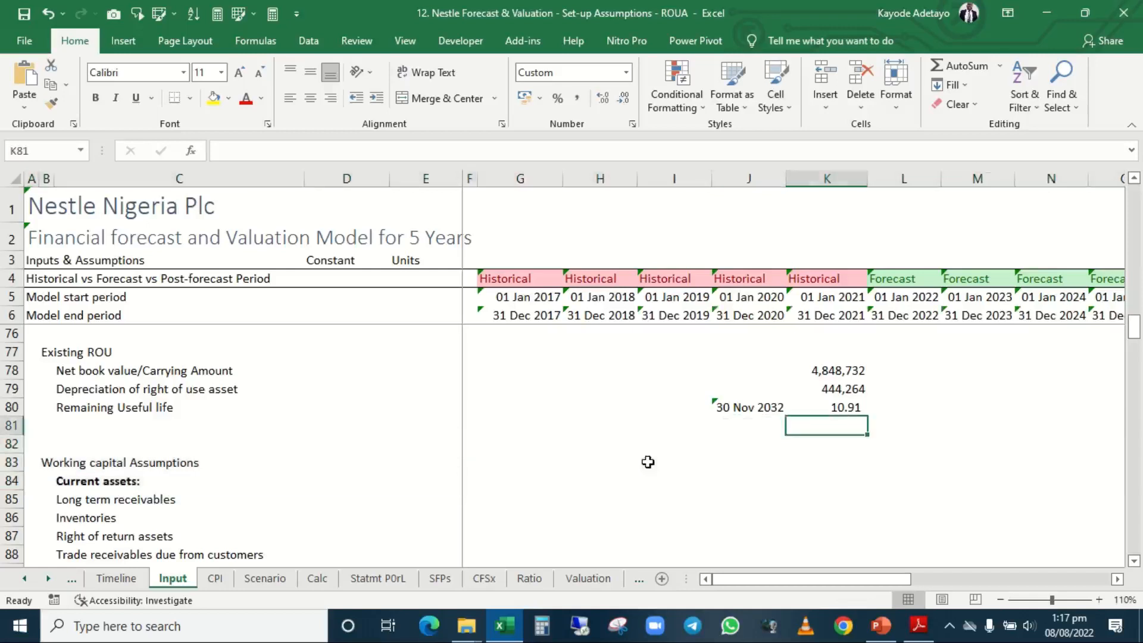
Review the Existing ROU labels, the depreciation amount in K79 and the Remaining Useful life formula in K80.
{"action": "key", "text": "Left"}
{"action": "key", "text": "Left"}
{"action": "key", "text": "Left"}
{"action": "key", "text": "Left"}
{"action": "key", "text": "Left"}
{"action": "key", "text": "Left"}
{"action": "key", "text": "Left"}
{"action": "key", "text": "Left"}
{"action": "key", "text": "Up"}
{"action": "key", "text": "Up"}
{"action": "key", "text": "Up"}
{"action": "key", "text": "Up"}
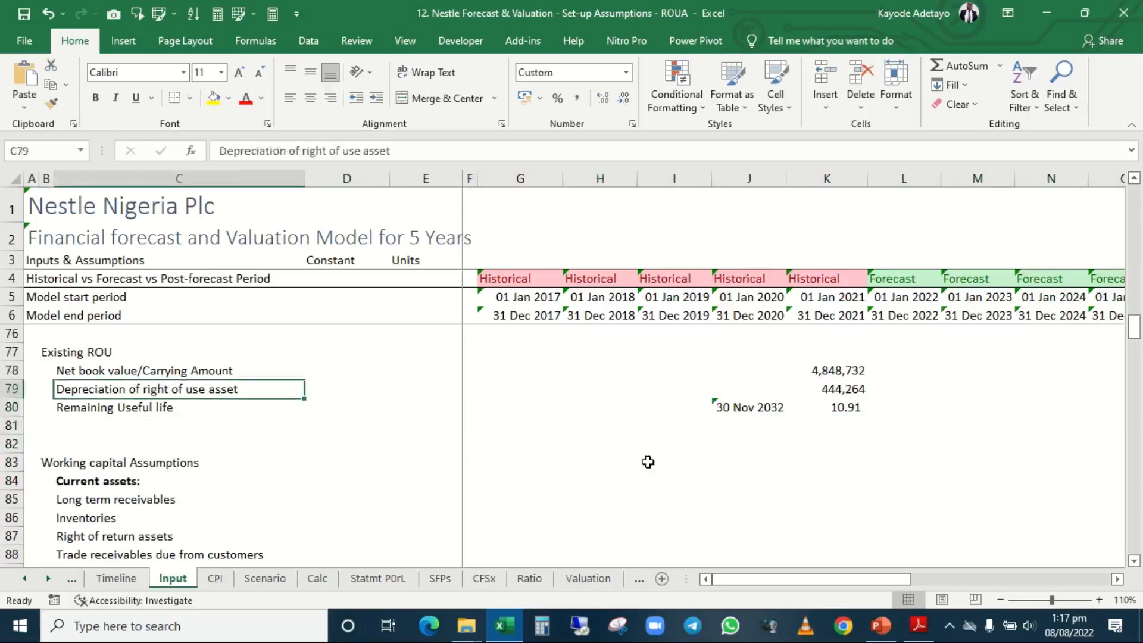
{"action": "key", "text": "Left"}
{"action": "key", "text": "Right"}
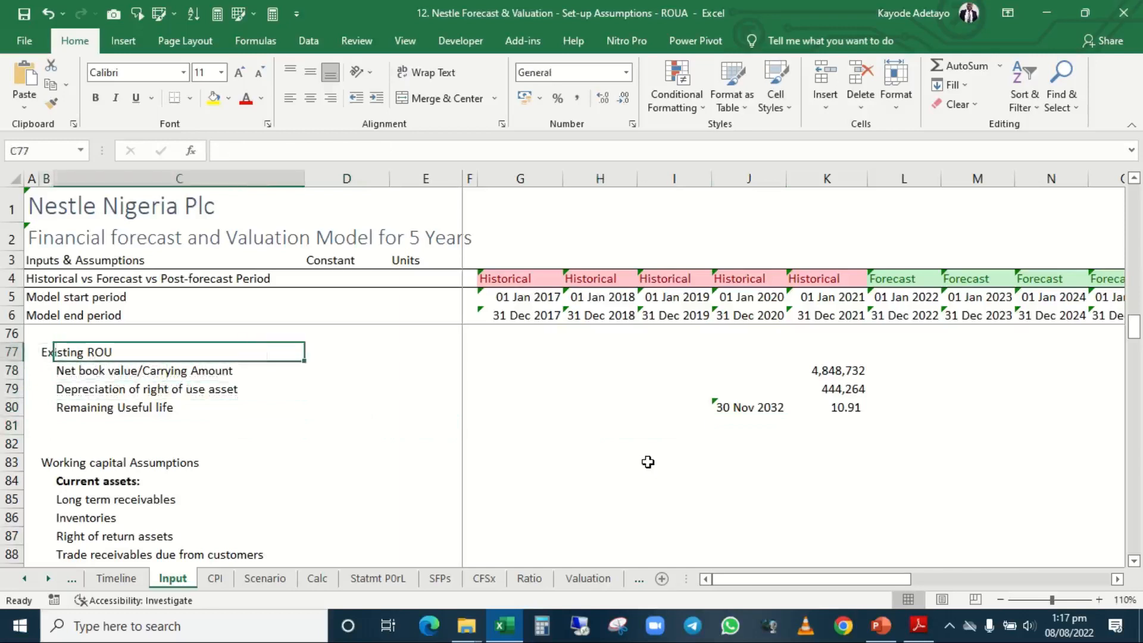
{"action": "key", "text": "Right"}
{"action": "key", "text": "Down"}
{"action": "key", "text": "Down"}
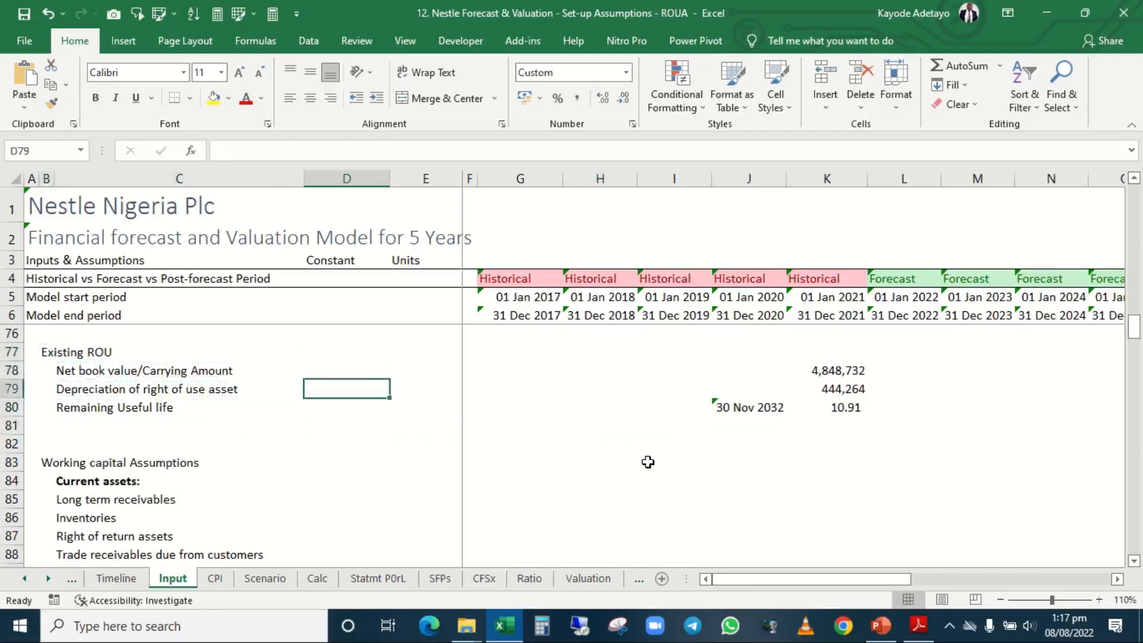
{"action": "key", "text": "Right"}
{"action": "key", "text": "Right"}
{"action": "key", "text": "Right"}
{"action": "key", "text": "Right"}
{"action": "key", "text": "Right"}
{"action": "key", "text": "Right"}
{"action": "key", "text": "Right"}
{"action": "key", "text": "Down"}
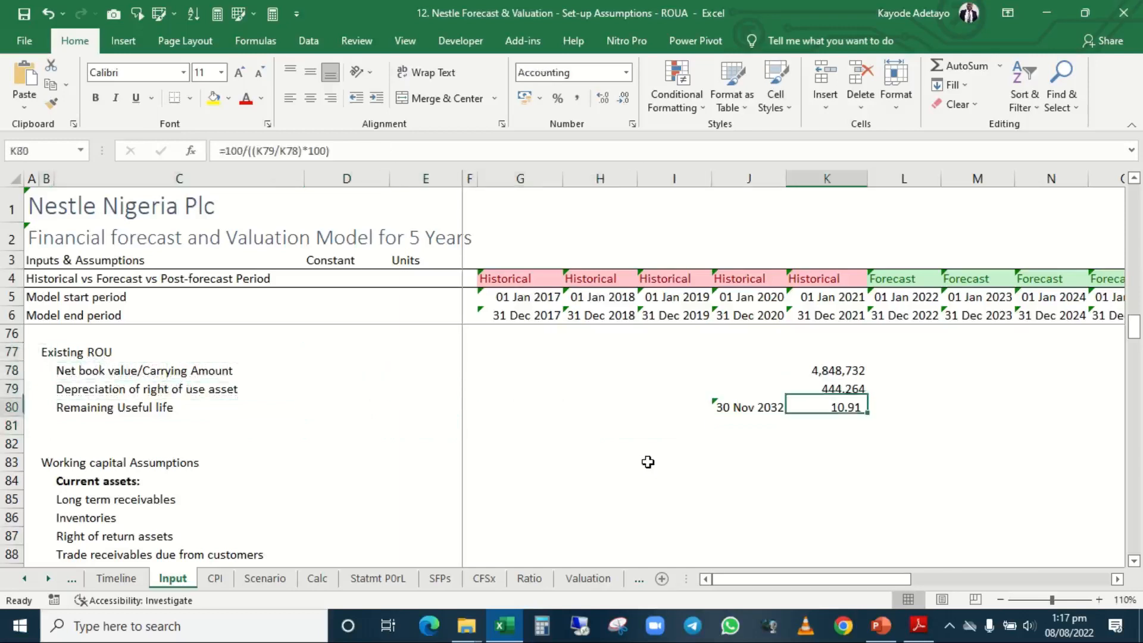
{"action": "key", "text": "Up"}
{"action": "key", "text": "Down"}
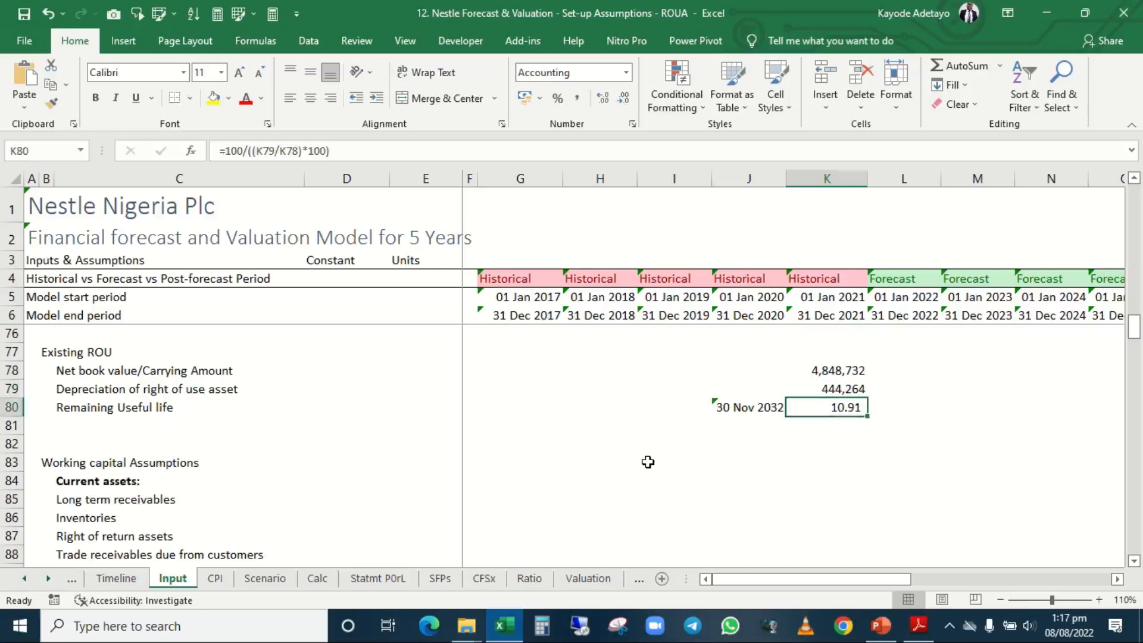
Compare the empty Constant cell D80 with the calculated remaining useful life in K80.
{"action": "key", "text": "Left"}
{"action": "key", "text": "Left"}
{"action": "key", "text": "Left"}
{"action": "key", "text": "Left"}
{"action": "key", "text": "Left"}
{"action": "key", "text": "Left"}
{"action": "key", "text": "Left"}
{"action": "key", "text": "Left"}
{"action": "key", "text": "Right"}
{"action": "key", "text": "Right"}
{"action": "key", "text": "Right"}
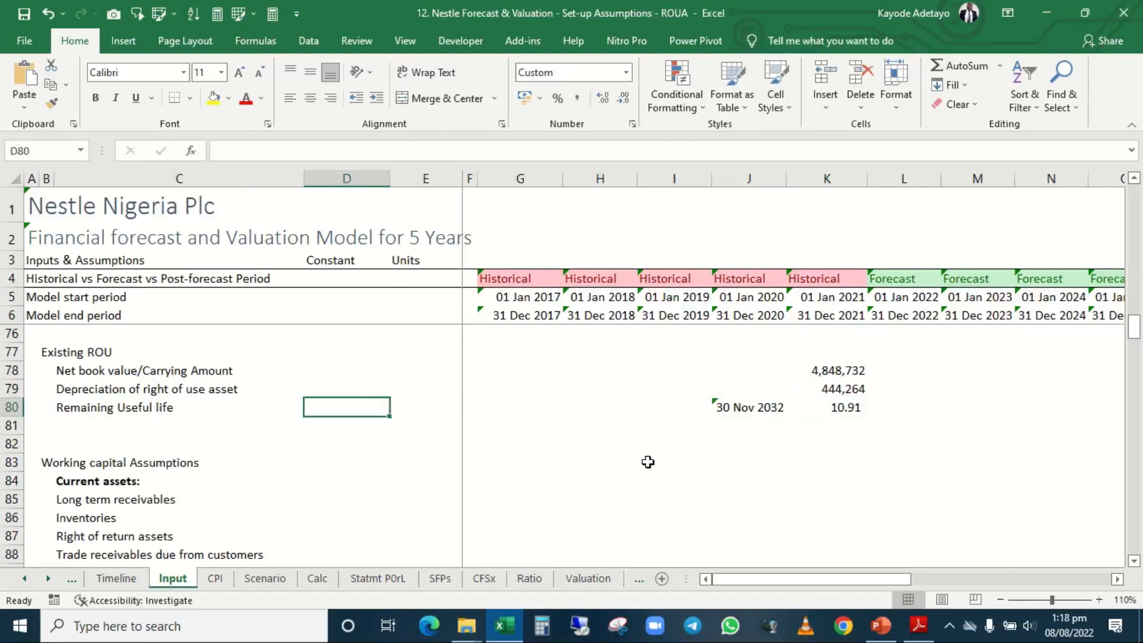
{"action": "key", "text": "Left"}
{"action": "key", "text": "Right"}
{"action": "key", "text": "Right"}
{"action": "key", "text": "Right"}
{"action": "key", "text": "Right"}
{"action": "key", "text": "Right"}
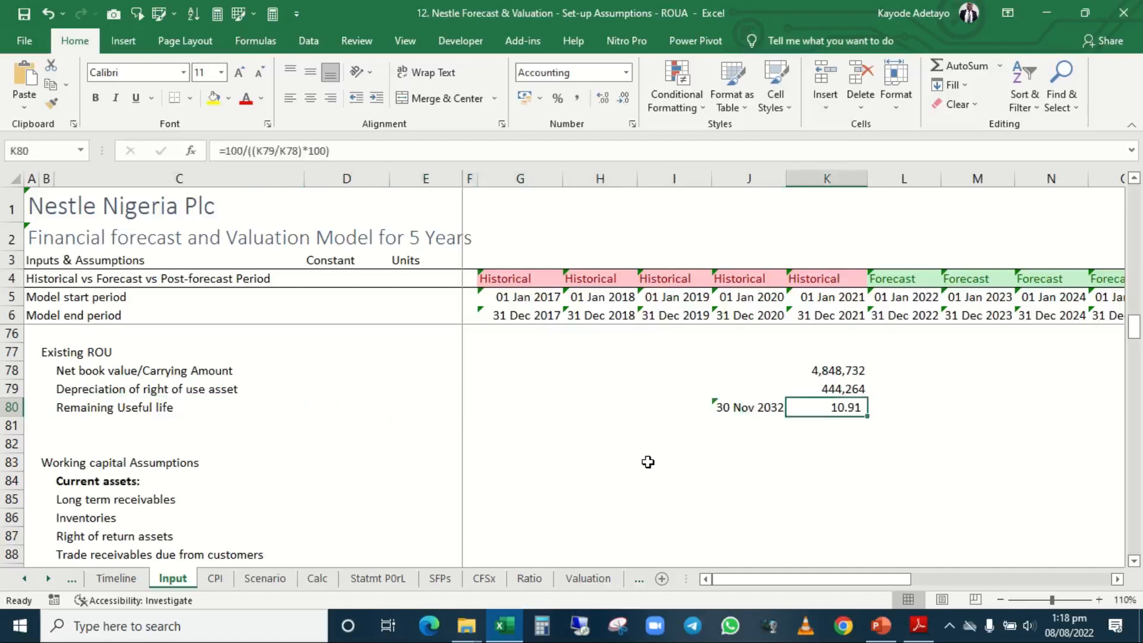
Enter 10.91 as the Remaining Useful life constant in D80.
{"action": "key", "text": "Left"}
{"action": "key", "text": "Left"}
{"action": "key", "text": "Left"}
{"action": "key", "text": "Left"}
{"action": "key", "text": "Left"}
{"action": "key", "text": "Left"}
{"action": "key", "text": "Left"}
{"action": "key", "text": "Left"}
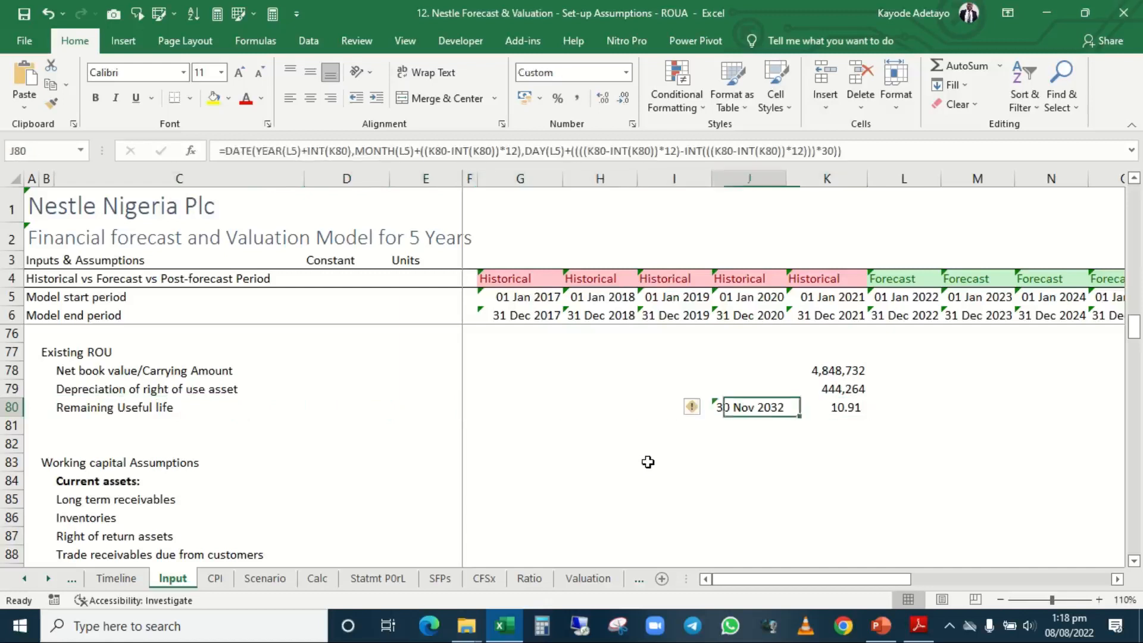
{"action": "key", "text": "Right"}
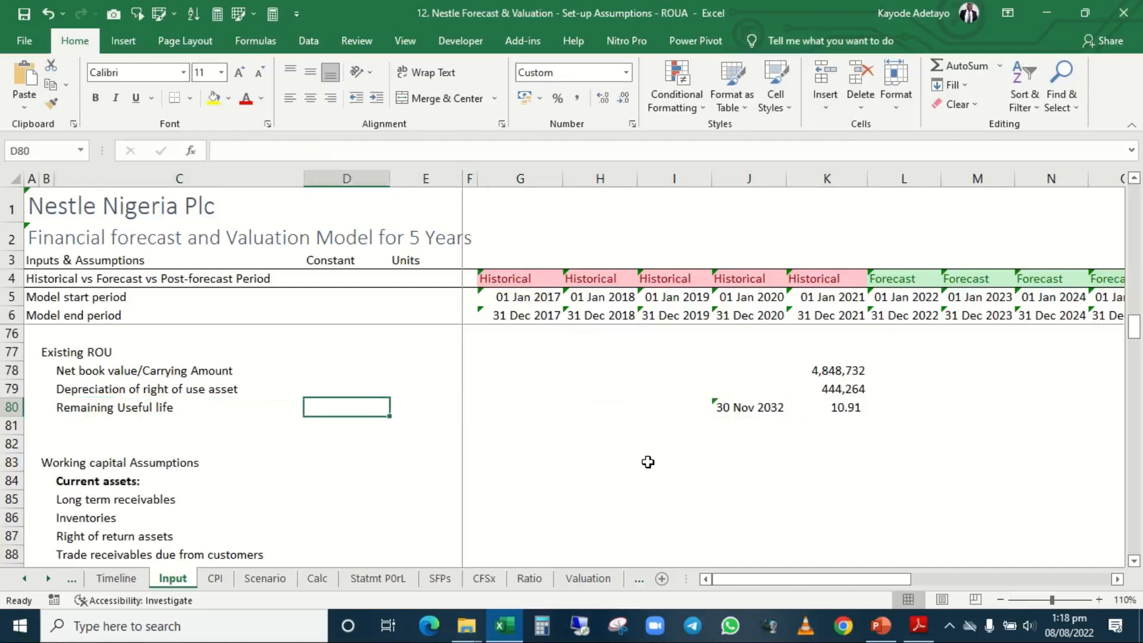
{"action": "type", "text": "1"}
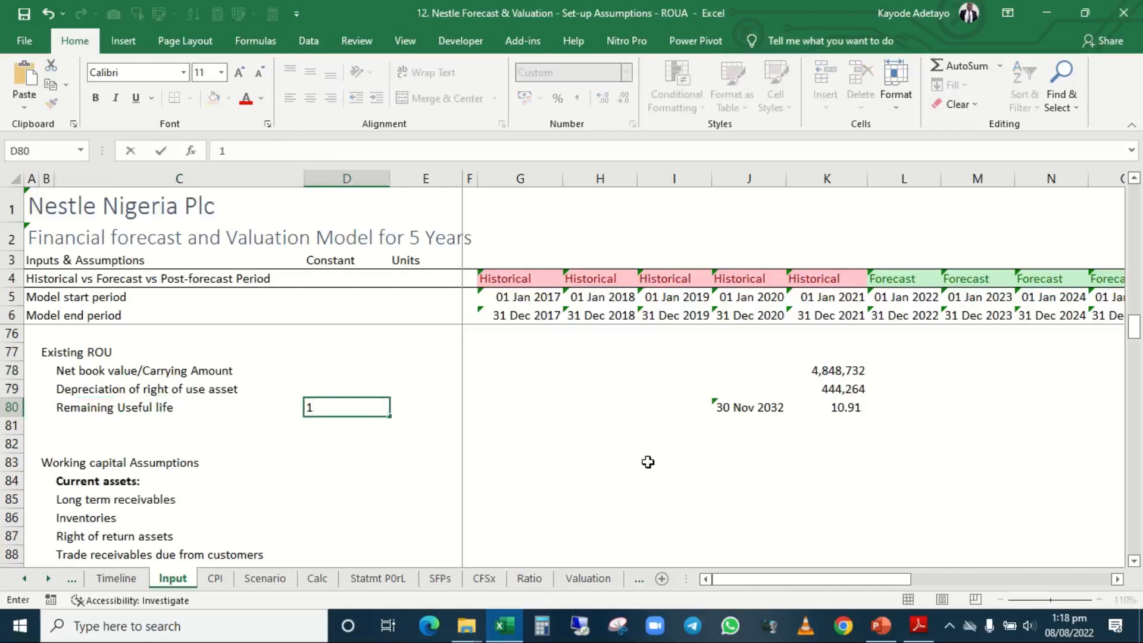
{"action": "key", "text": "BackSpace"}
{"action": "type", "text": "10.91"}
{"action": "key", "text": "ctrl+Return"}
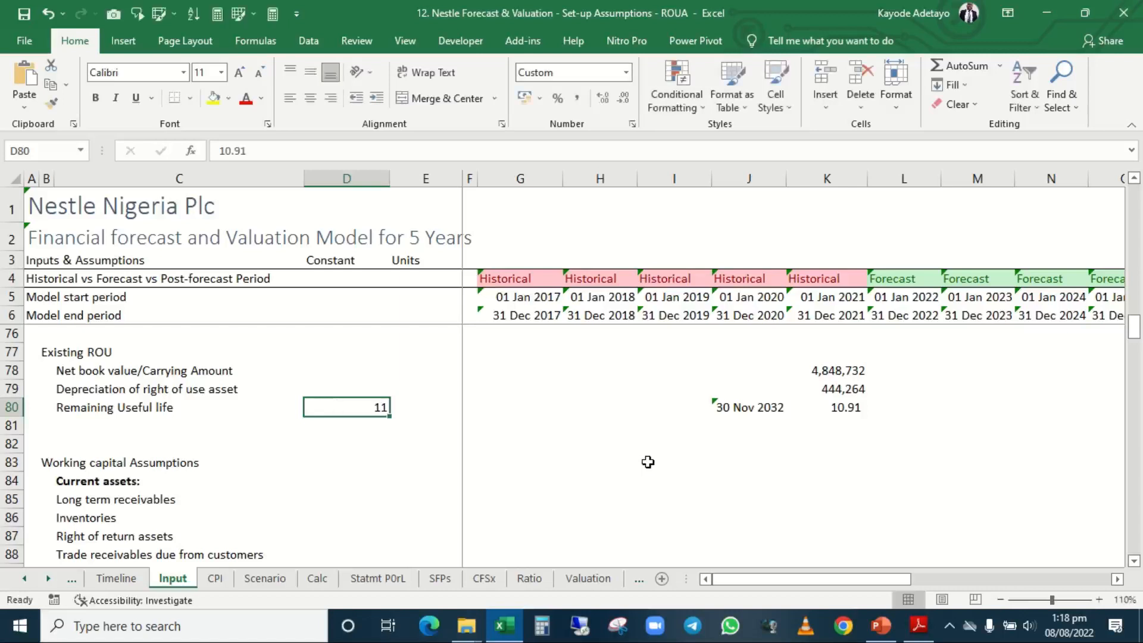
Show the D80 constant with two decimal places and enter "years" as its unit in E80.
{"action": "key", "text": "alt+h"}
{"action": "key", "text": "0"}
{"action": "key", "text": "alt+h"}
{"action": "key", "text": "0"}
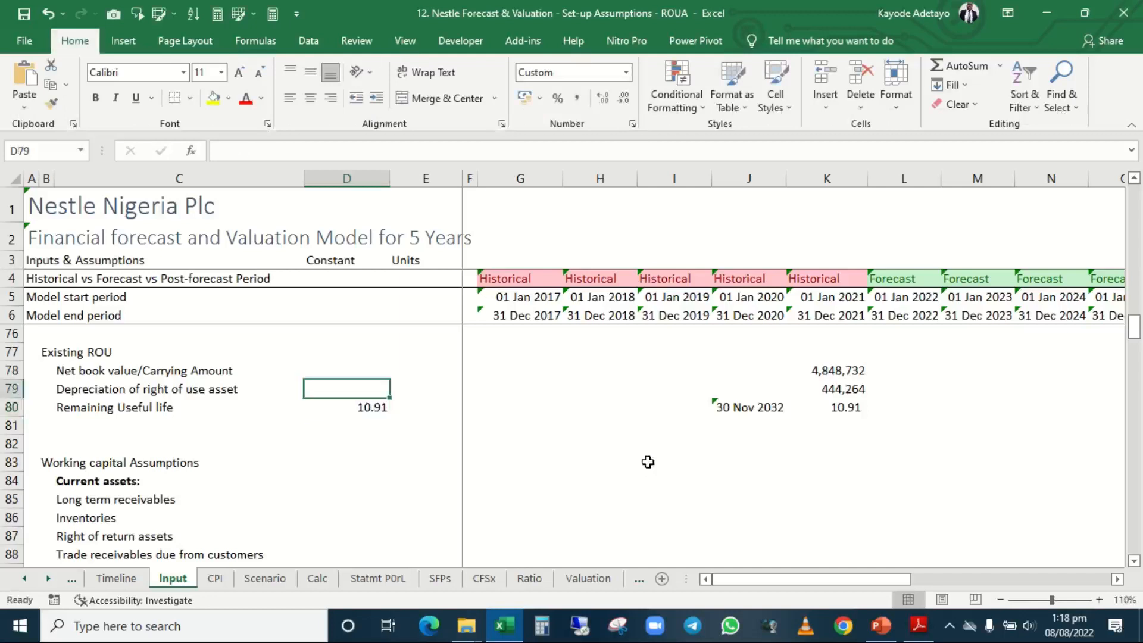
{"action": "key", "text": "Right"}
{"action": "type", "text": "ye"}
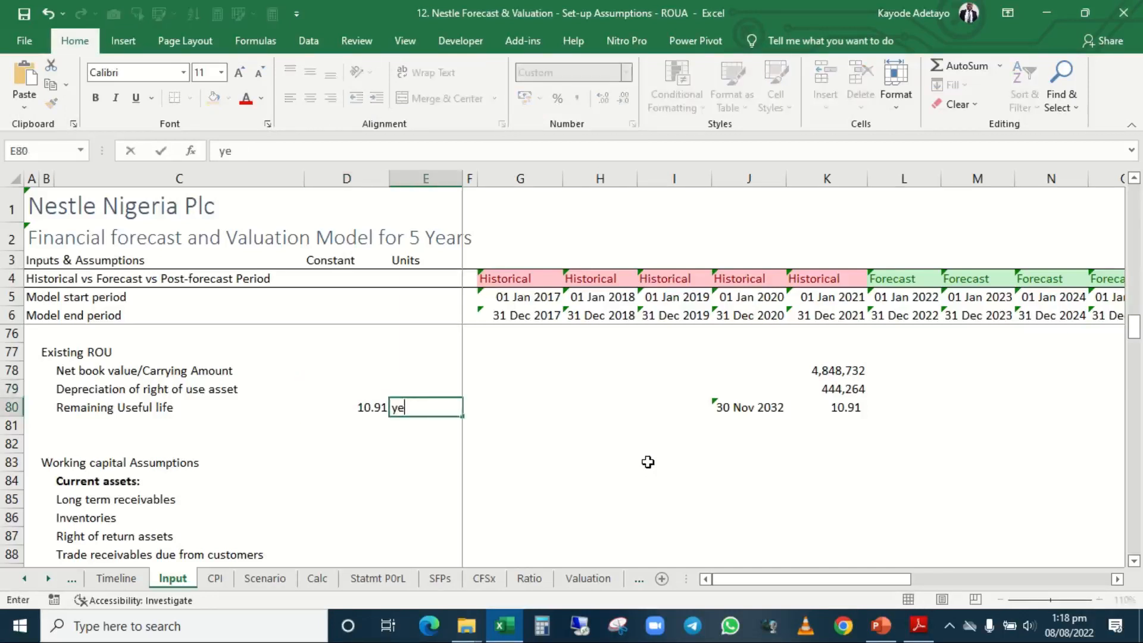
{"action": "type", "text": "ars"}
{"action": "key", "text": "Return"}
Check the Net book value/Carrying Amount row from its Constant cell D78 across to the 2021 figure in K78.
{"action": "key", "text": "Up"}
{"action": "key", "text": "Up"}
{"action": "key", "text": "Left"}
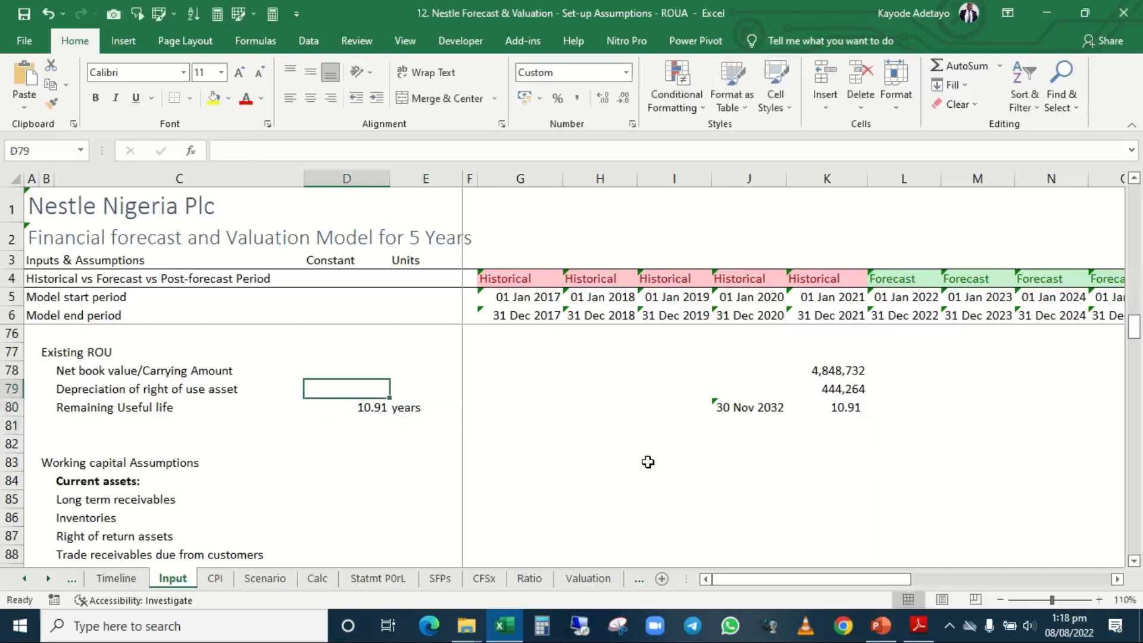
{"action": "key", "text": "Up"}
{"action": "key", "text": "Right"}
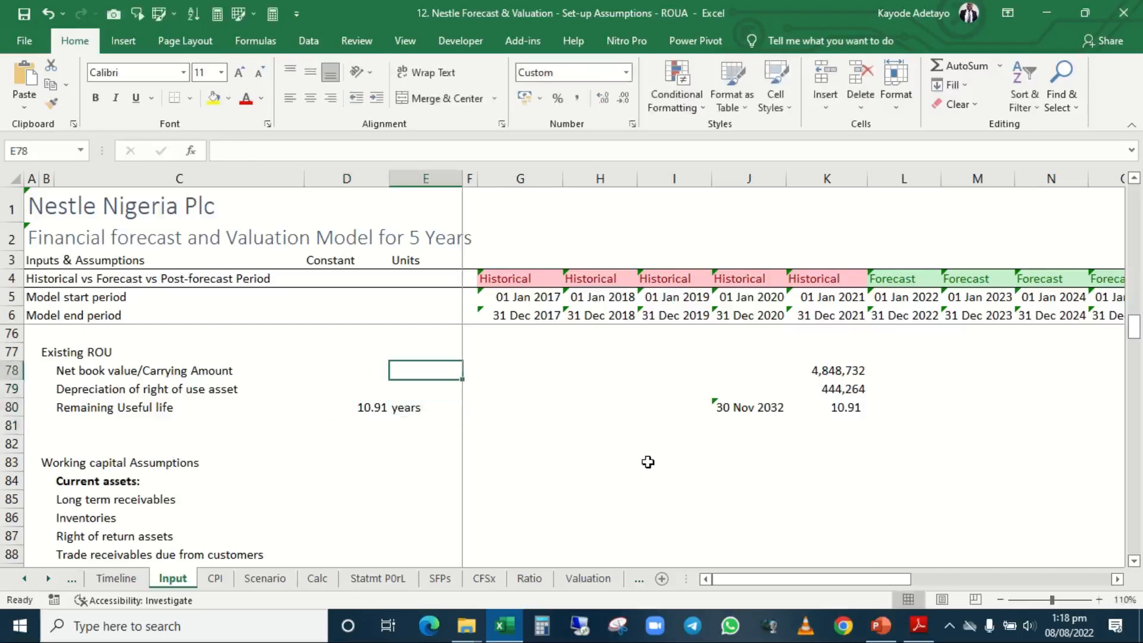
{"action": "key", "text": "Left"}
{"action": "type", "text": "="}
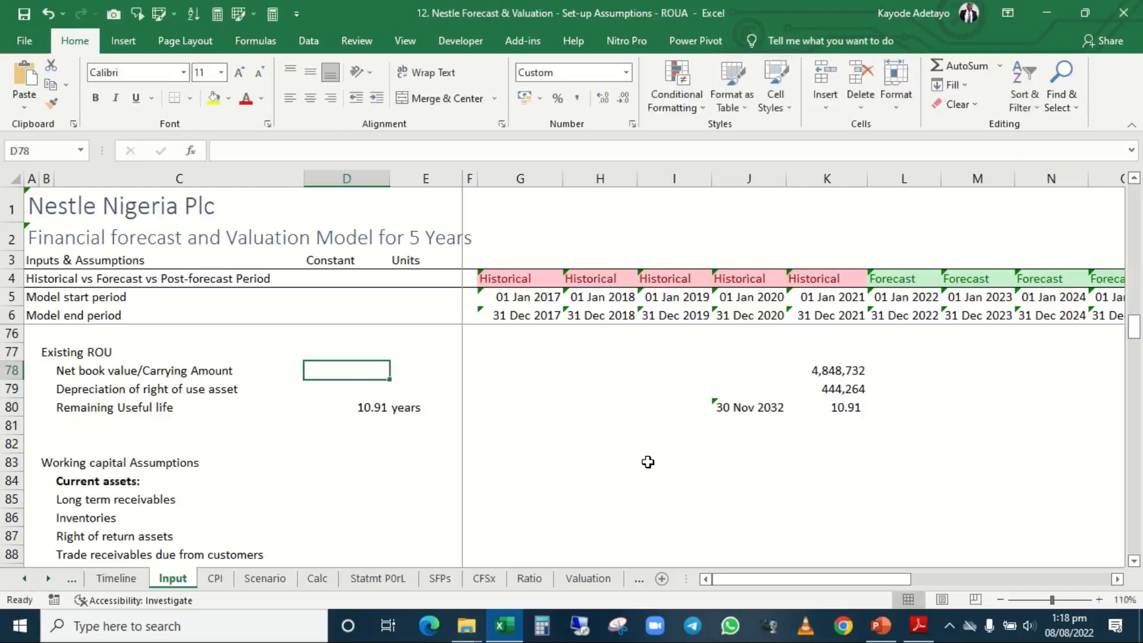
{"action": "key", "text": "Right"}
{"action": "key", "text": "Right"}
{"action": "key", "text": "Right"}
{"action": "key", "text": "Right"}
{"action": "key", "text": "Right"}
{"action": "key", "text": "Right"}
{"action": "key", "text": "Right"}
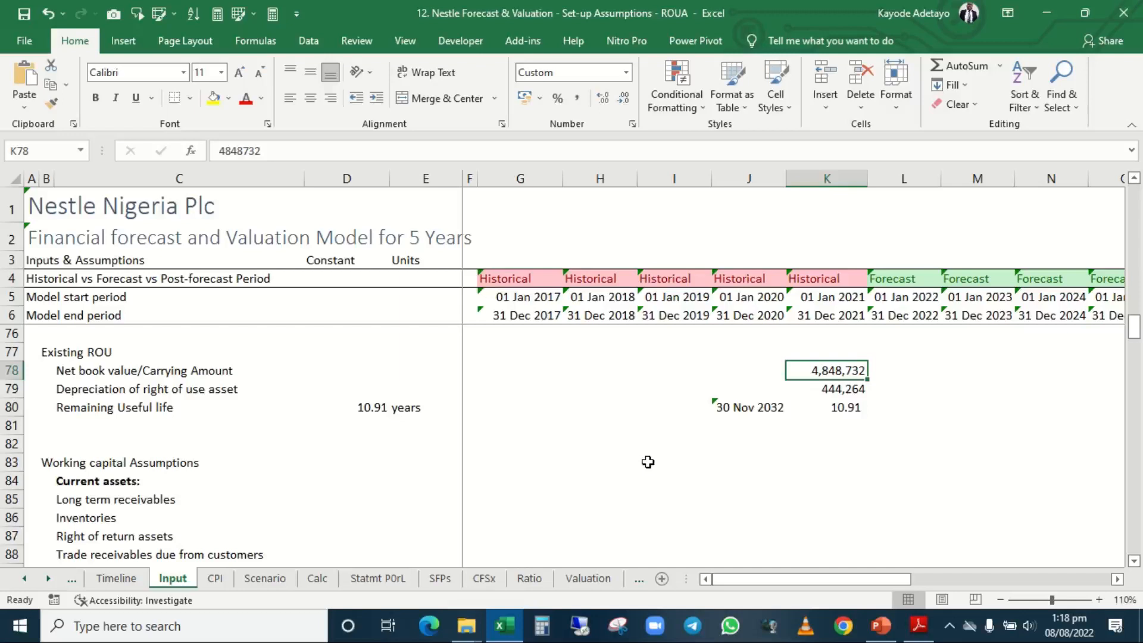
Link the Net book value/Carrying Amount constant in D78 to the 2021 figure with =K78.
{"action": "key", "text": "Left"}
{"action": "key", "text": "Left"}
{"action": "key", "text": "Left"}
{"action": "key", "text": "Left"}
{"action": "key", "text": "Left"}
{"action": "key", "text": "Left"}
{"action": "key", "text": "Left"}
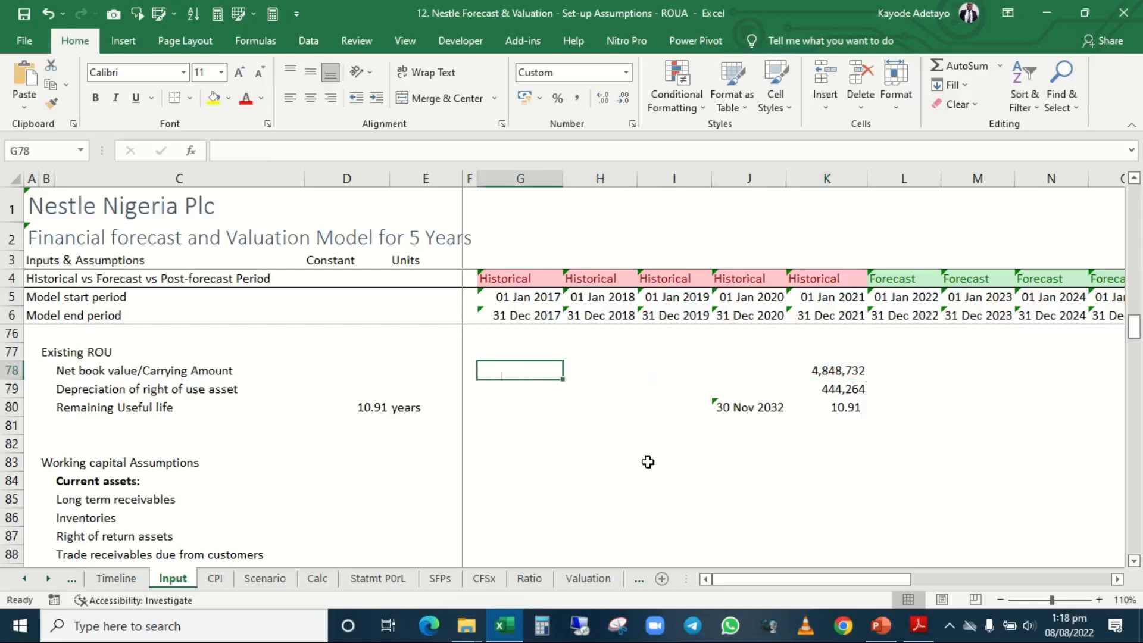
{"action": "type", "text": "="}
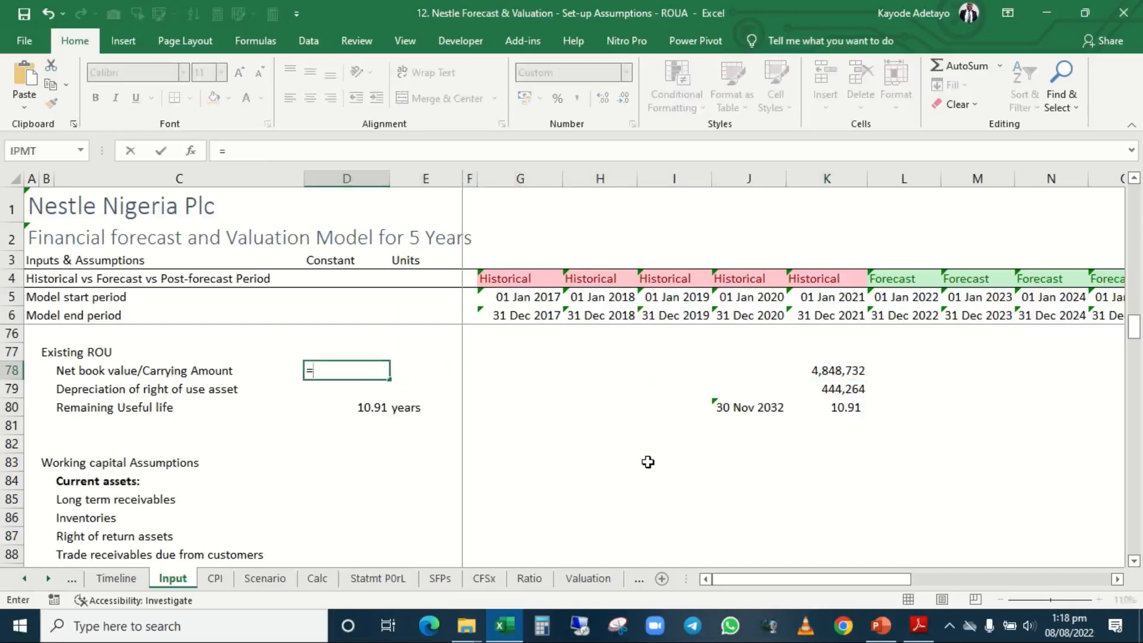
{"action": "key", "text": "Right"}
{"action": "key", "text": "Right"}
{"action": "key", "text": "Right"}
{"action": "key", "text": "Right"}
{"action": "key", "text": "Right"}
{"action": "key", "text": "Right"}
{"action": "key", "text": "Right"}
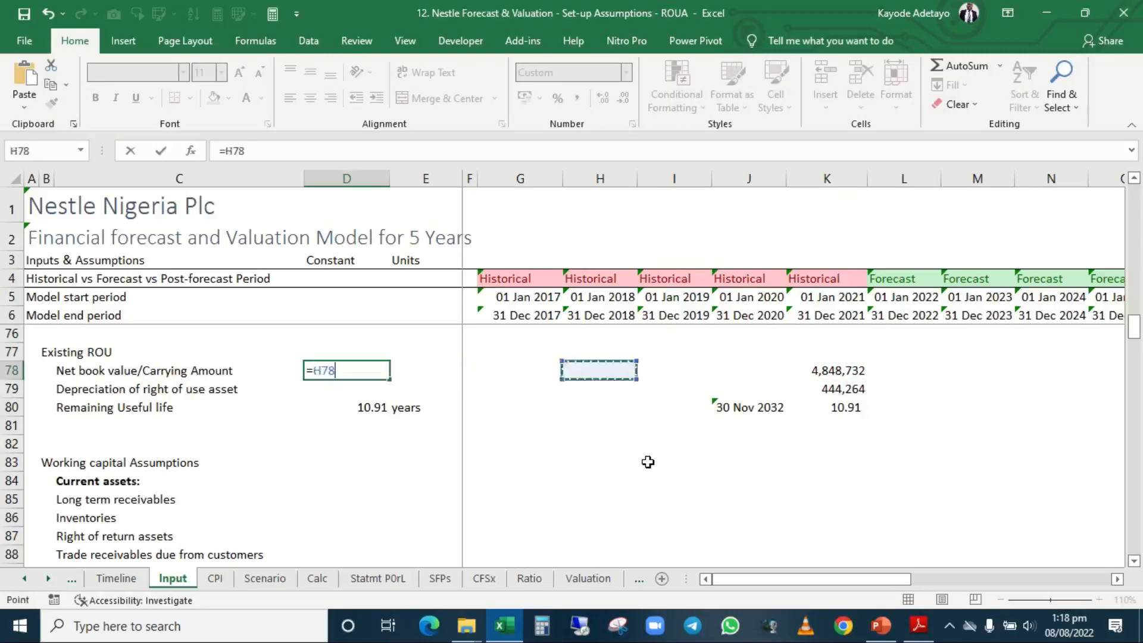
{"action": "key", "text": "ctrl+Return"}
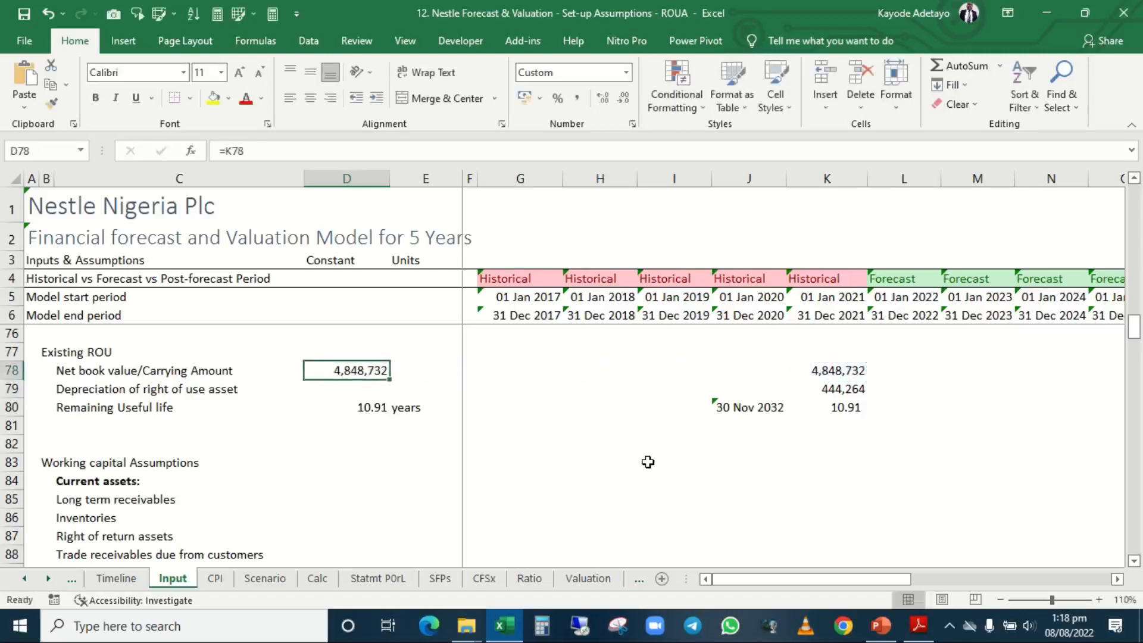
Replace the formula in D78 with its own static value using a values-only paste.
{"action": "key", "text": "ctrl+c"}
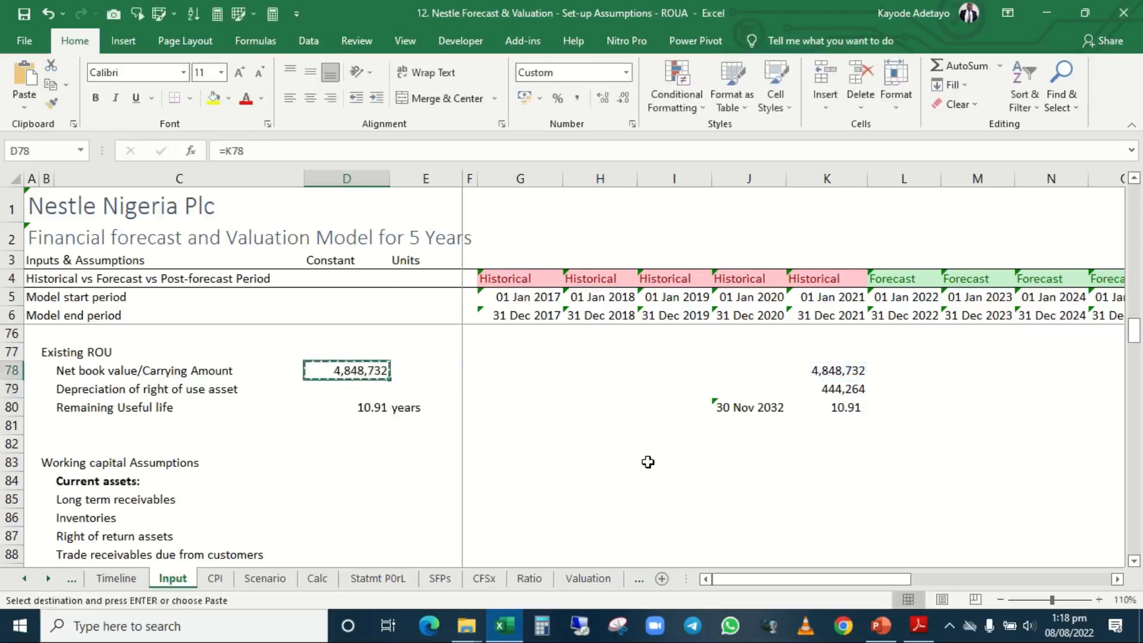
{"action": "key", "text": "ctrl+alt+v"}
{"action": "key", "text": "v"}
{"action": "key", "text": "Return"}
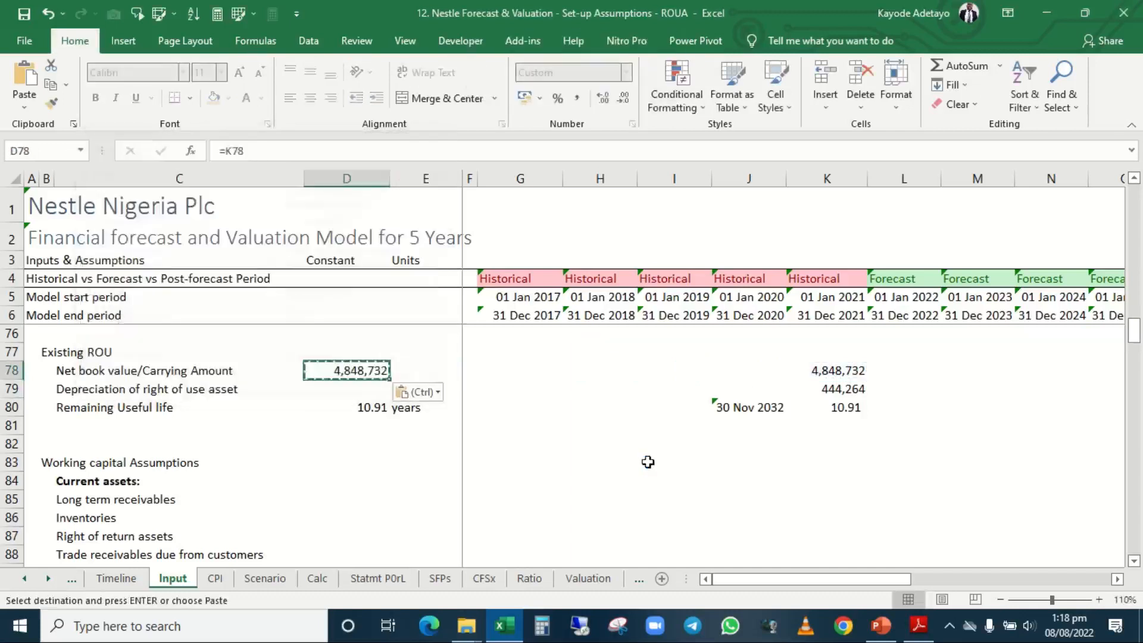
{"action": "key", "text": "Escape"}
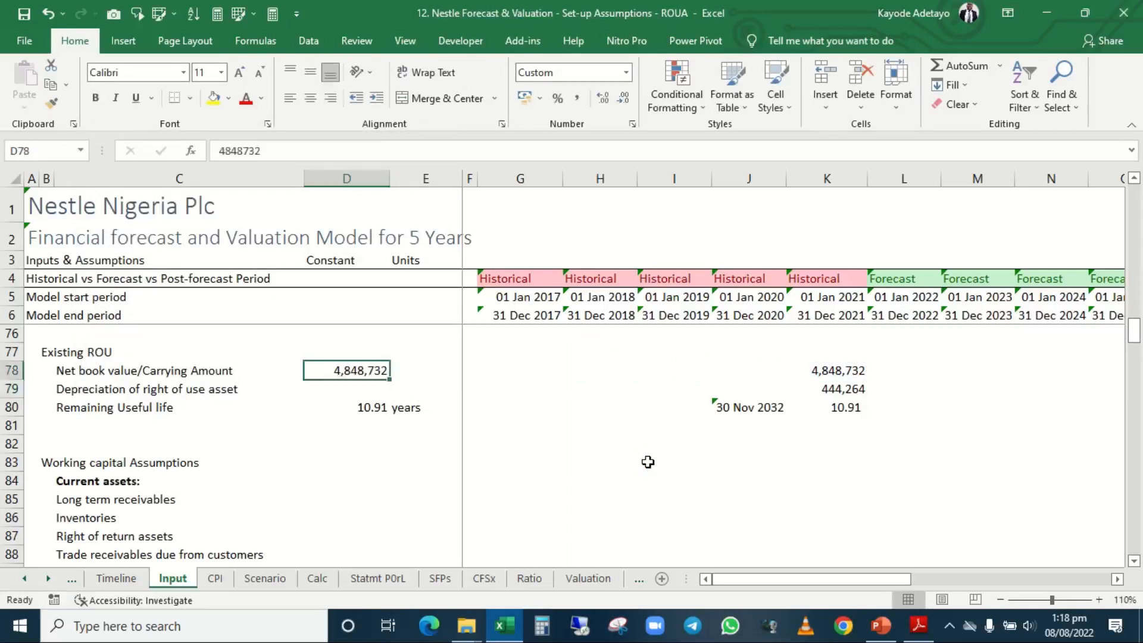
{"action": "key", "text": "Right"}
{"action": "key", "text": "Right"}
{"action": "key", "text": "Right"}
{"action": "key", "text": "Right"}
{"action": "key", "text": "Right"}
{"action": "key", "text": "Right"}
{"action": "key", "text": "Right"}
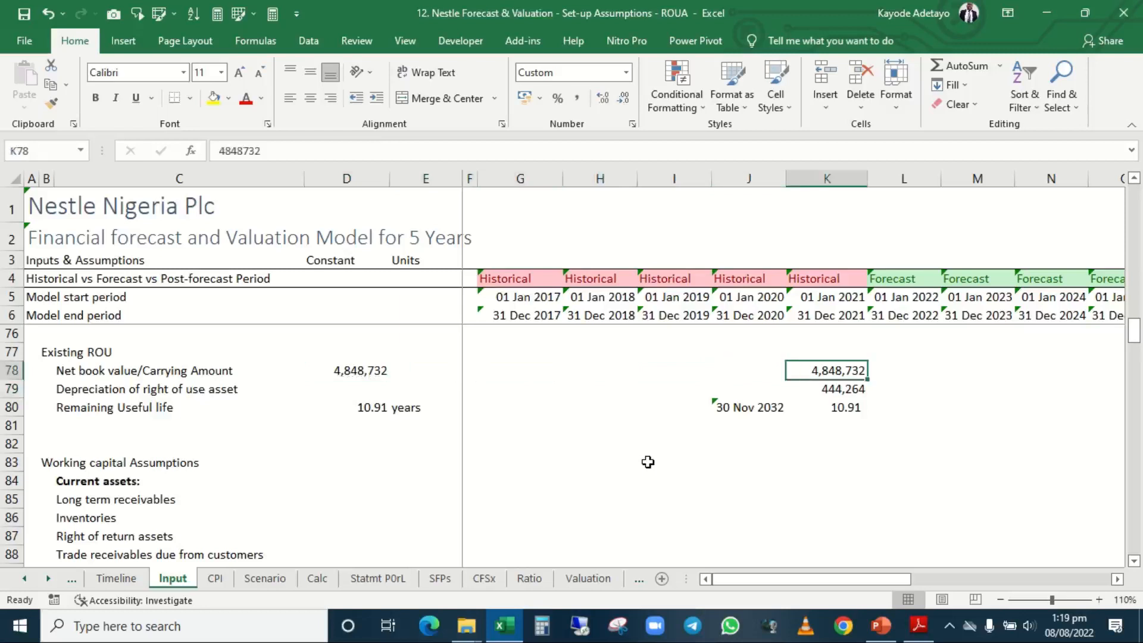
Enter N'000 in E78 as the unit of the Net book value/Carrying Amount constant.
{"action": "key", "text": "shift+Down"}
{"action": "key", "text": "shift+Down"}
{"action": "key", "text": "Left"}
{"action": "key", "text": "Left"}
{"action": "key", "text": "Left"}
{"action": "key", "text": "Left"}
{"action": "key", "text": "Left"}
{"action": "key", "text": "Left"}
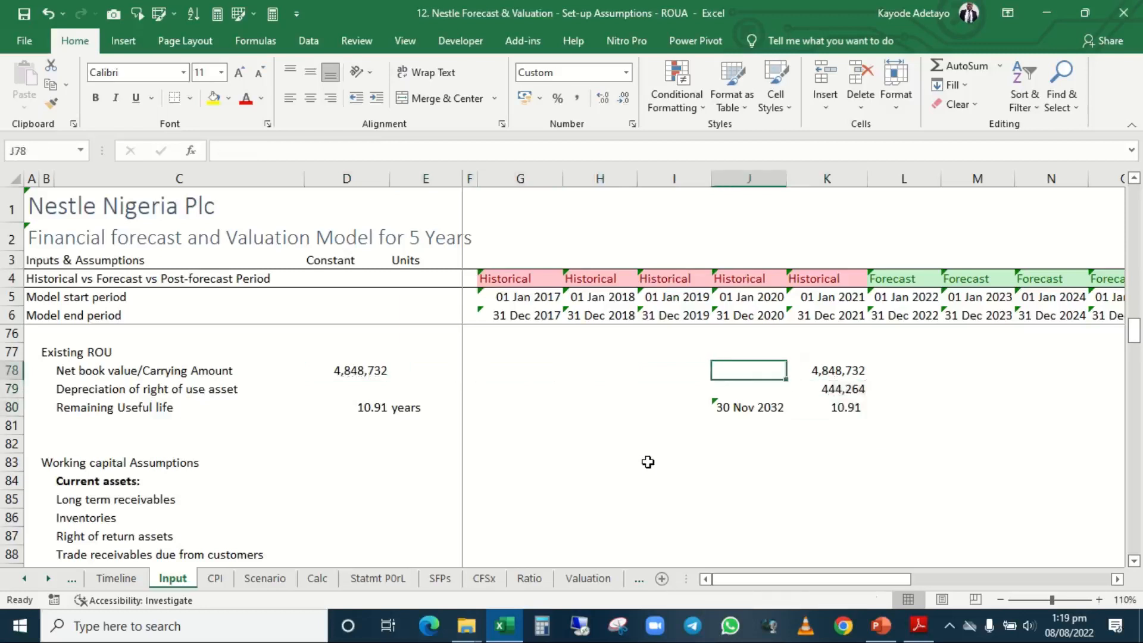
{"action": "key", "text": "Left"}
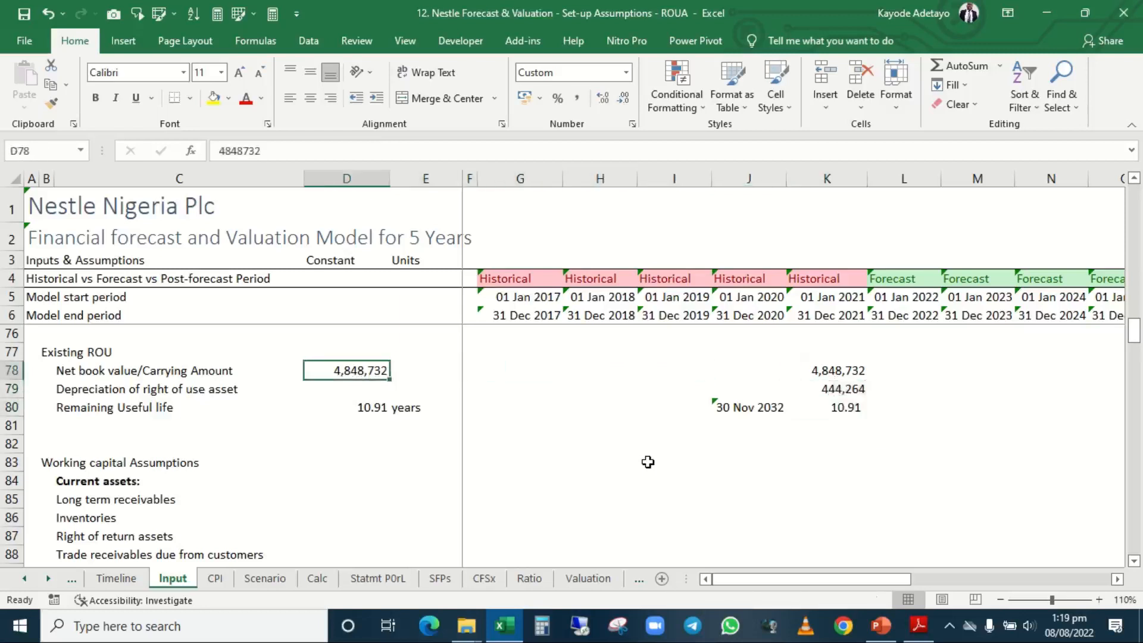
{"action": "key", "text": "Up"}
{"action": "key", "text": "Down"}
{"action": "key", "text": "Right"}
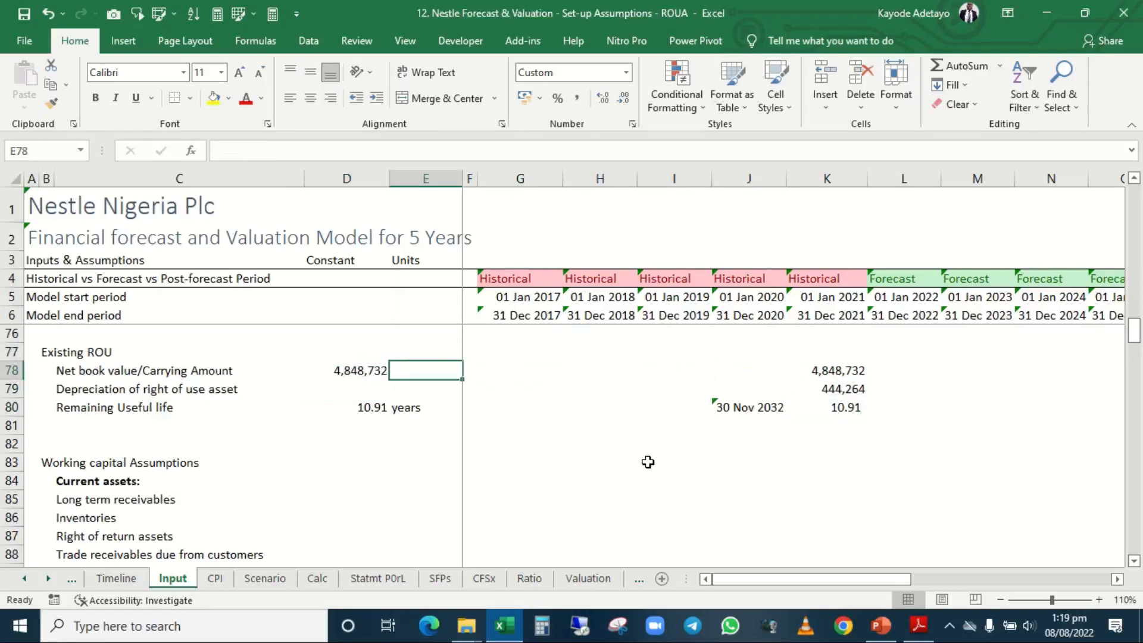
{"action": "type", "text": "N"}
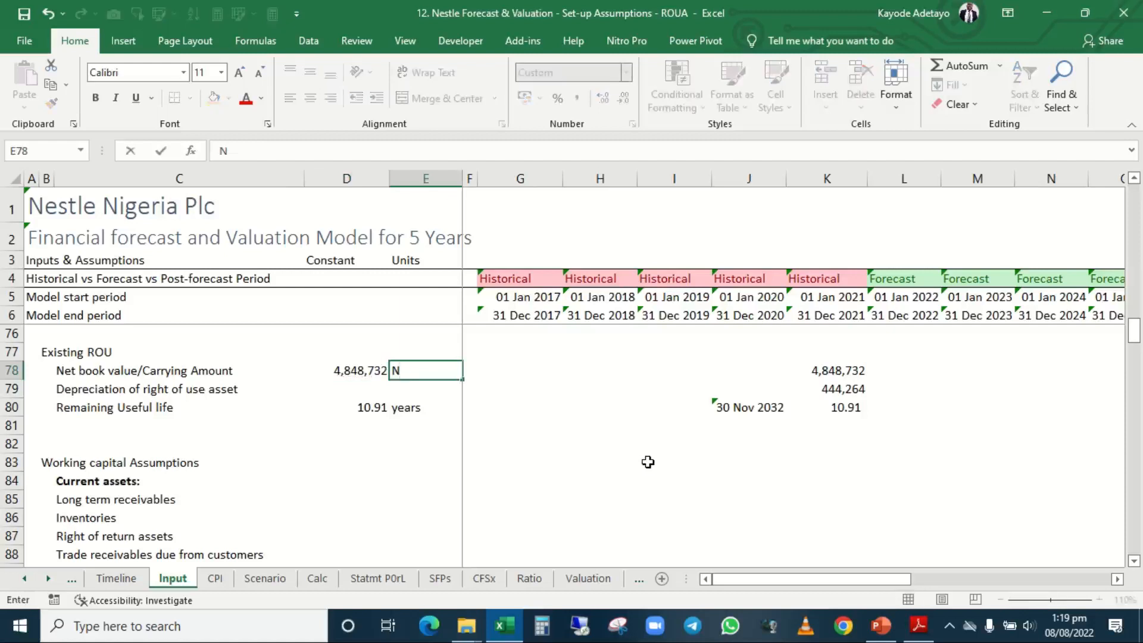
{"action": "type", "text": "'000"}
{"action": "key", "text": "ctrl+Return"}
{"action": "key", "text": "Up"}
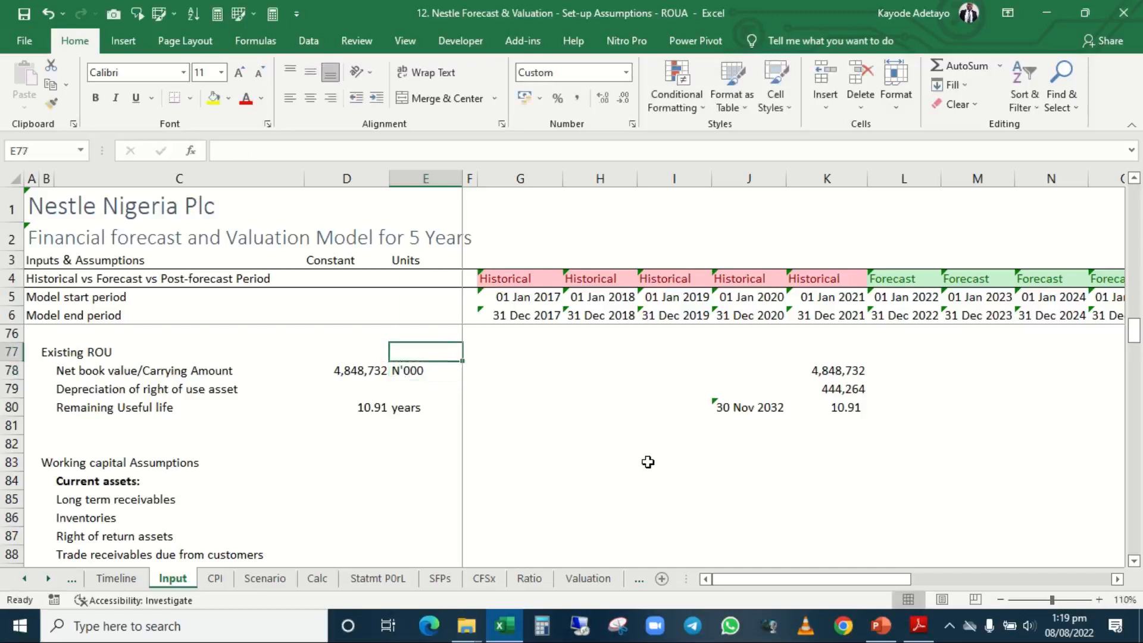
{"action": "key", "text": "Down"}
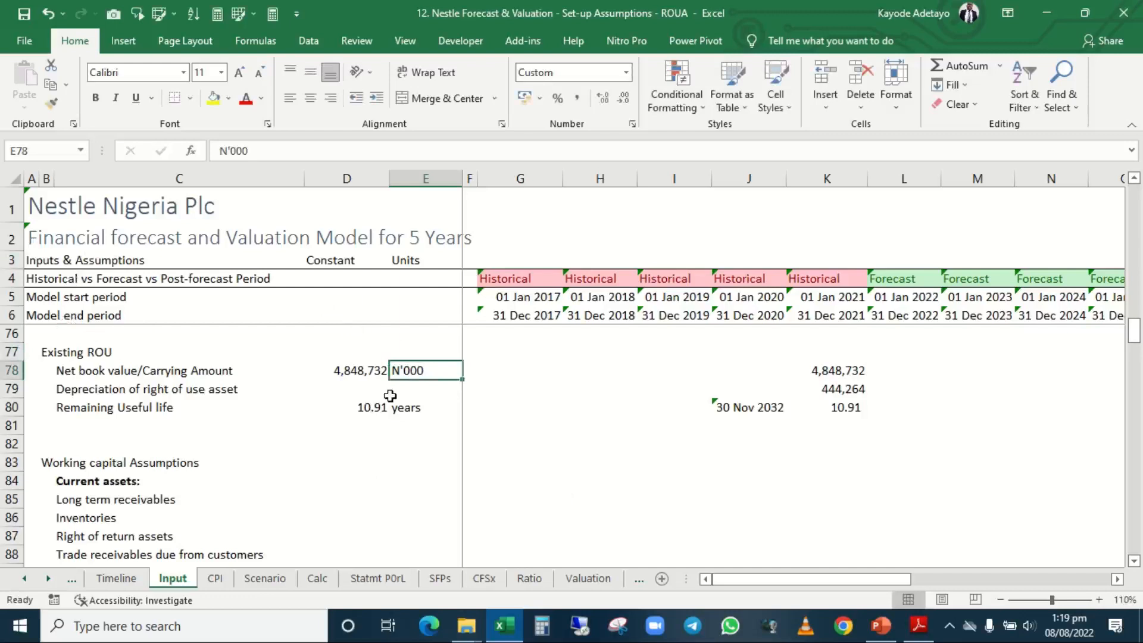
Apply the custom Assume cell style to the carrying amount and remaining useful life constants in D78 and D80.
{"action": "left_click", "coordinate": [357, 370]}
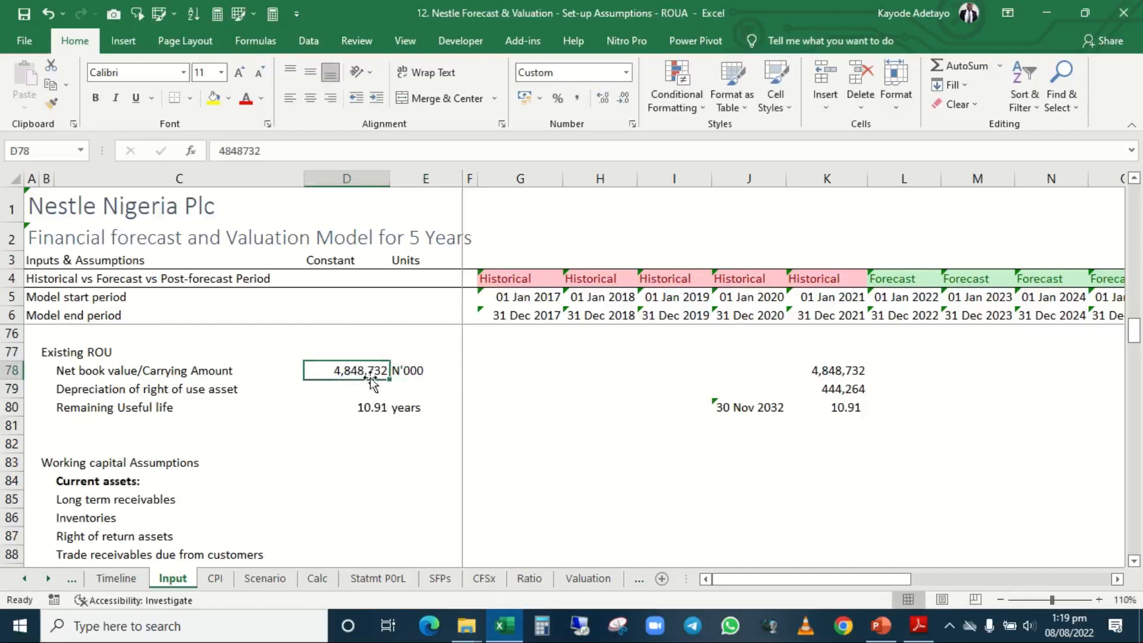
{"action": "left_click", "coordinate": [358, 408]}
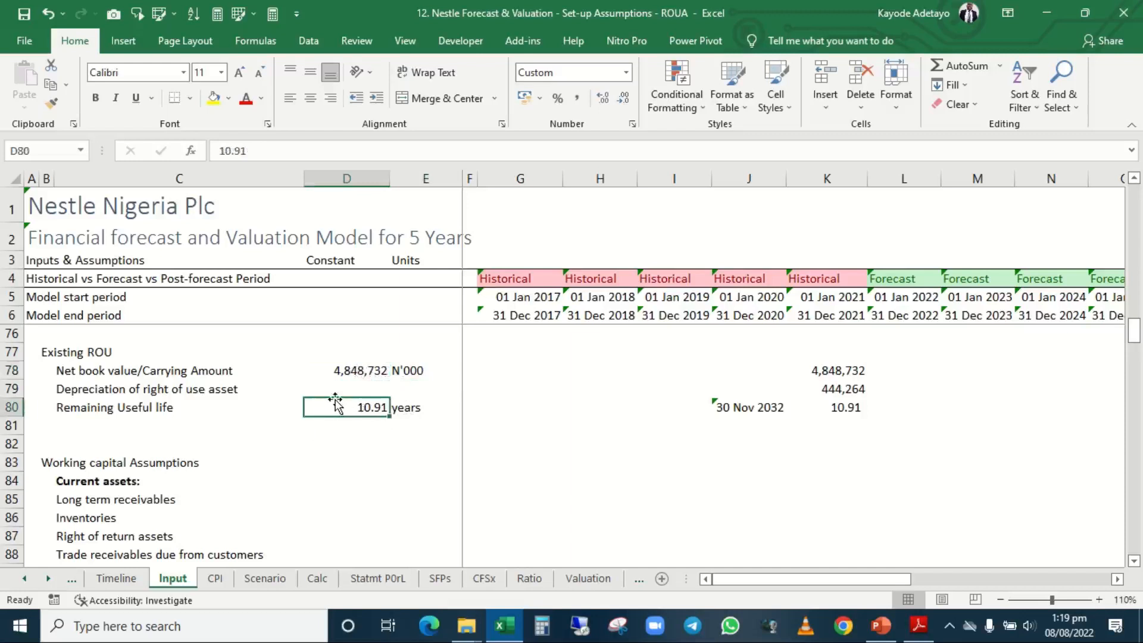
{"action": "left_click", "coordinate": [351, 371]}
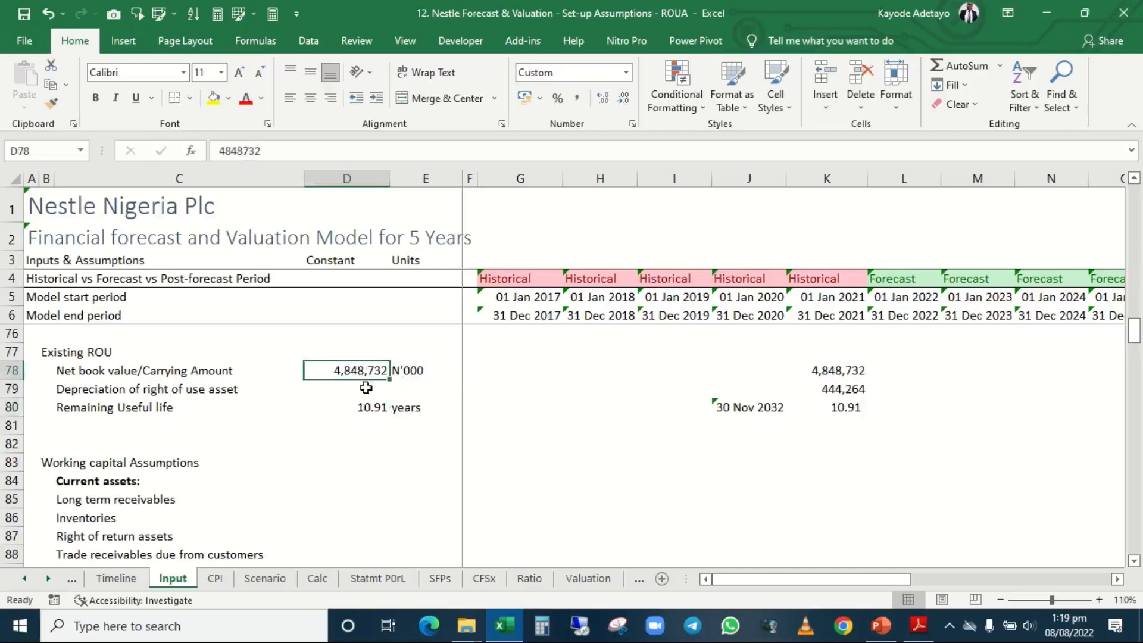
{"action": "left_click", "coordinate": [373, 410]}
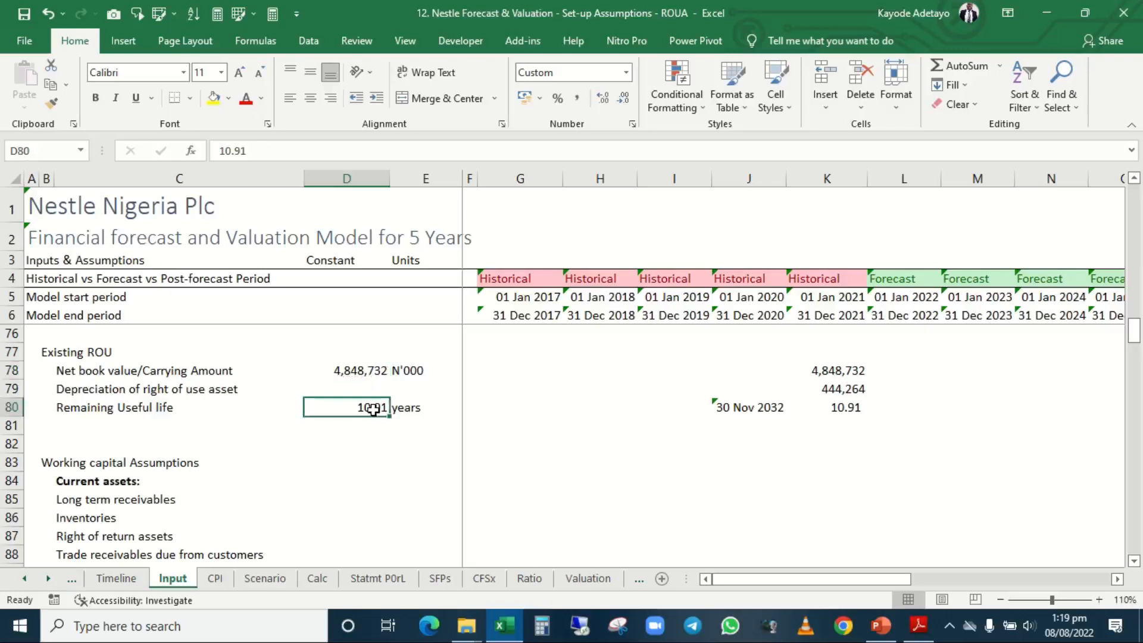
{"action": "left_click", "coordinate": [368, 371], "text": "ctrl"}
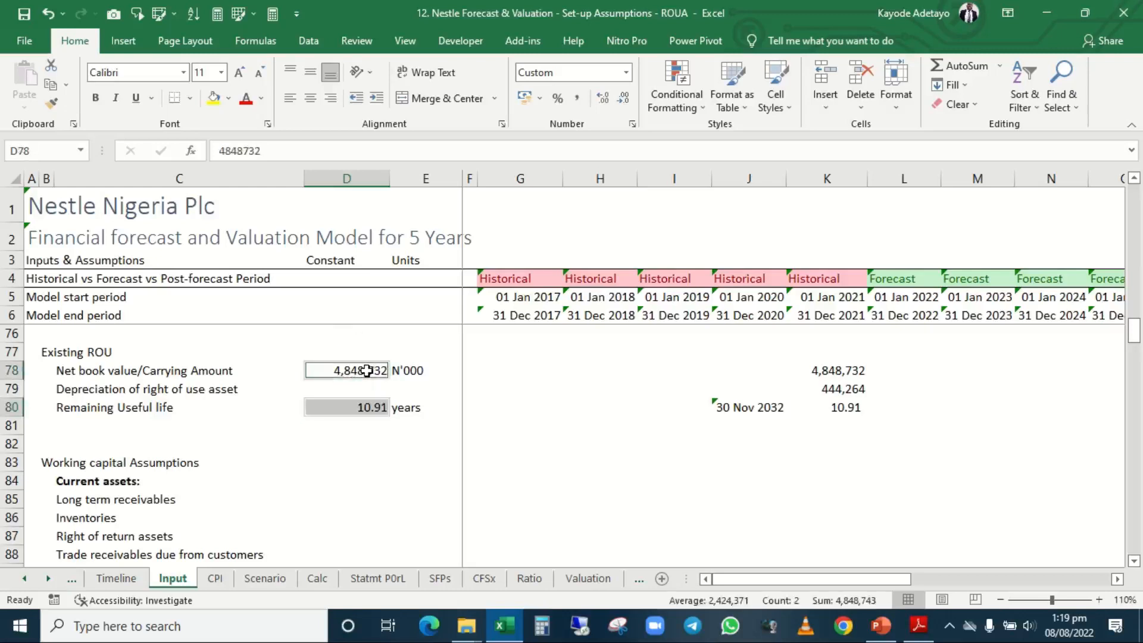
{"action": "left_click", "coordinate": [158, 13]}
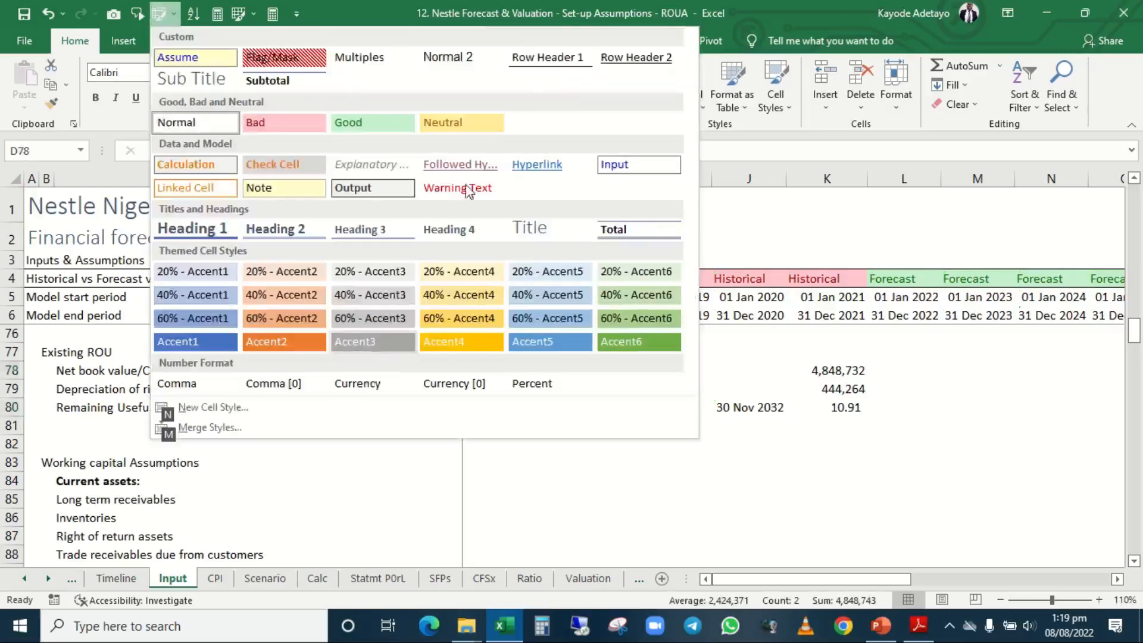
{"action": "left_click", "coordinate": [178, 60]}
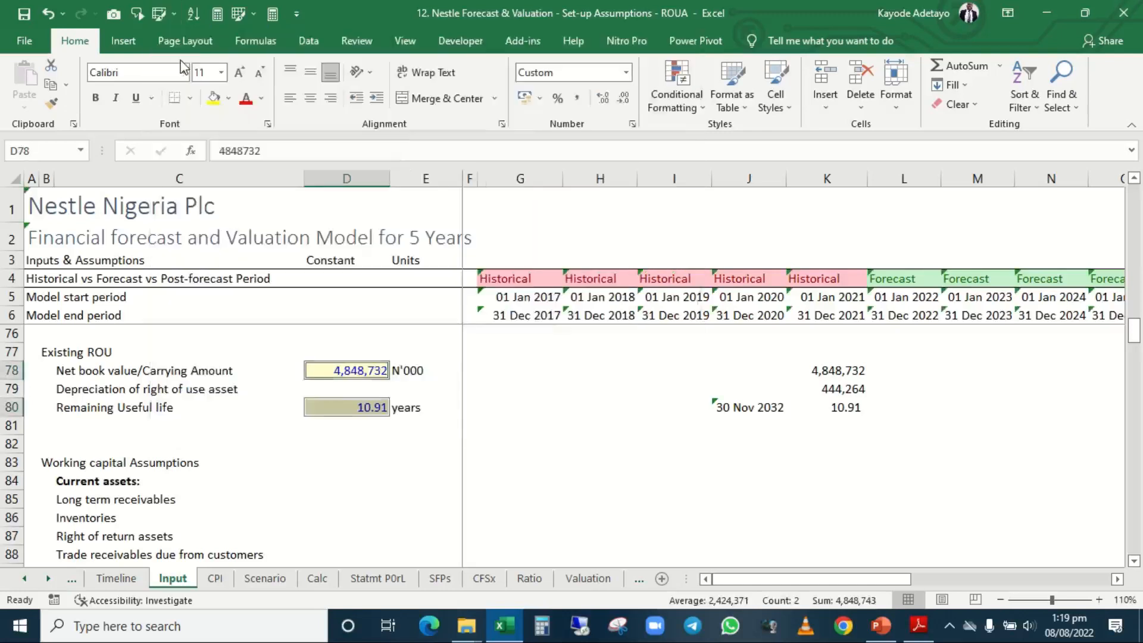
{"action": "left_click", "coordinate": [447, 319]}
{"action": "left_click", "coordinate": [596, 424]}
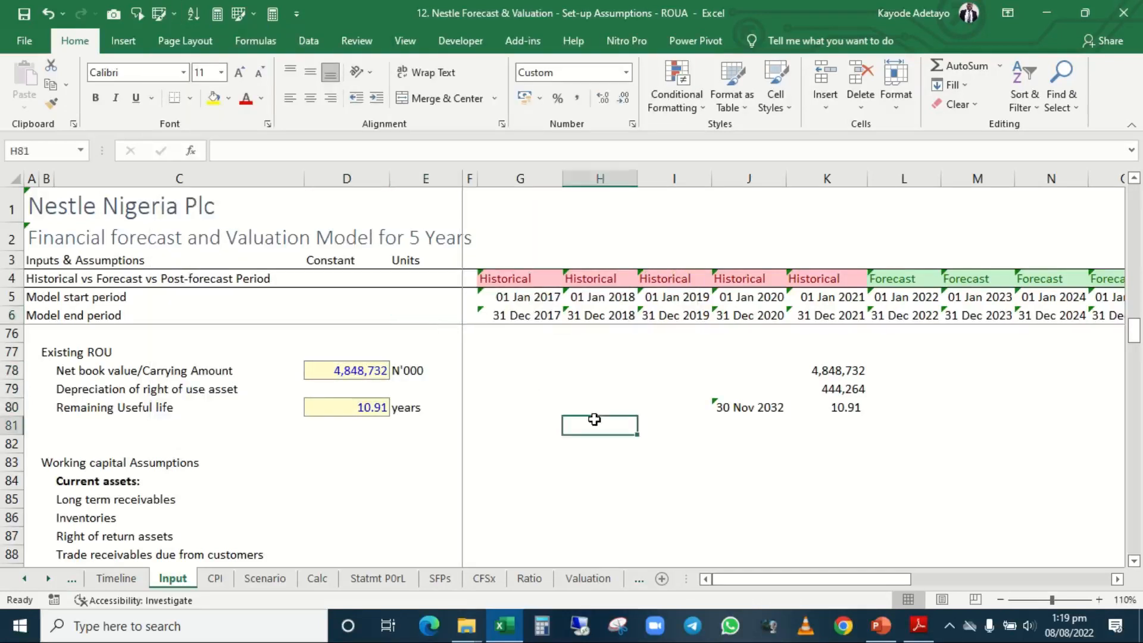
Move the CAPEX 2021 and Std. Useful life block from D59:E66 to H59:I66, freeing the Constant and Units columns.
{"action": "scroll", "coordinate": [600, 399], "scroll_direction": "up", "scroll_amount": 1}
{"action": "scroll", "coordinate": [600, 399], "scroll_direction": "up", "scroll_amount": 6}
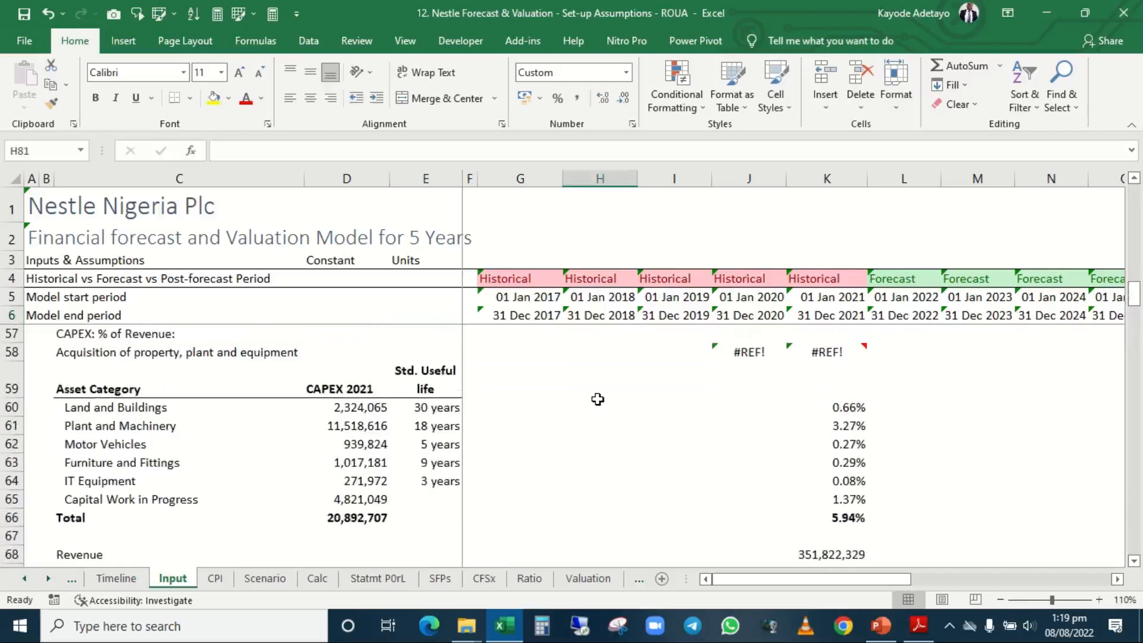
{"action": "left_click", "coordinate": [442, 409]}
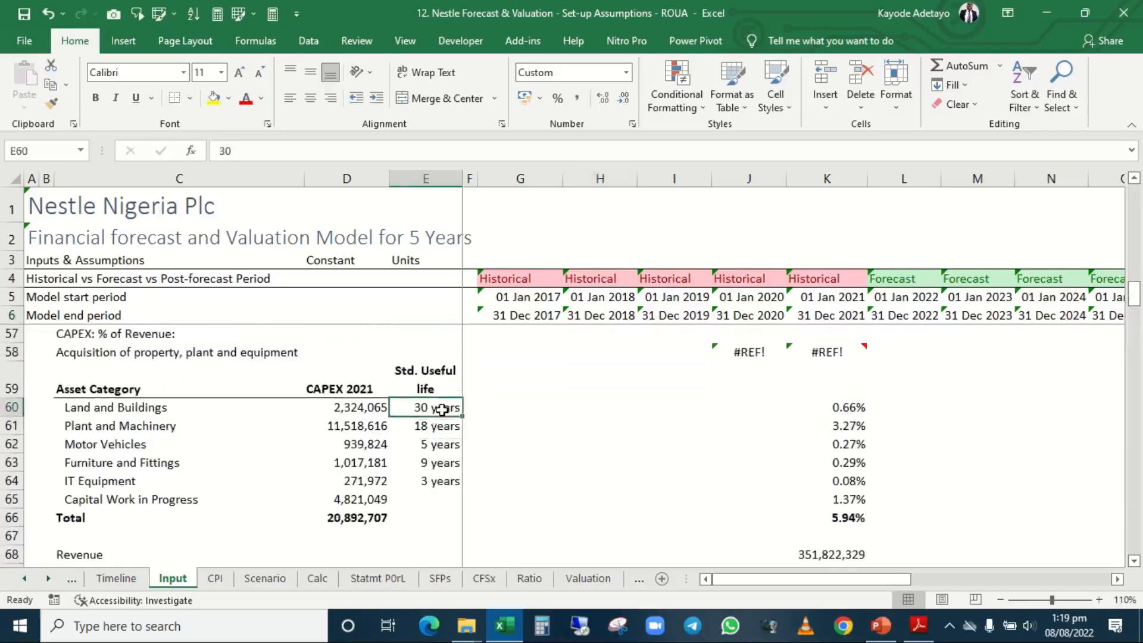
{"action": "left_click", "coordinate": [339, 378]}
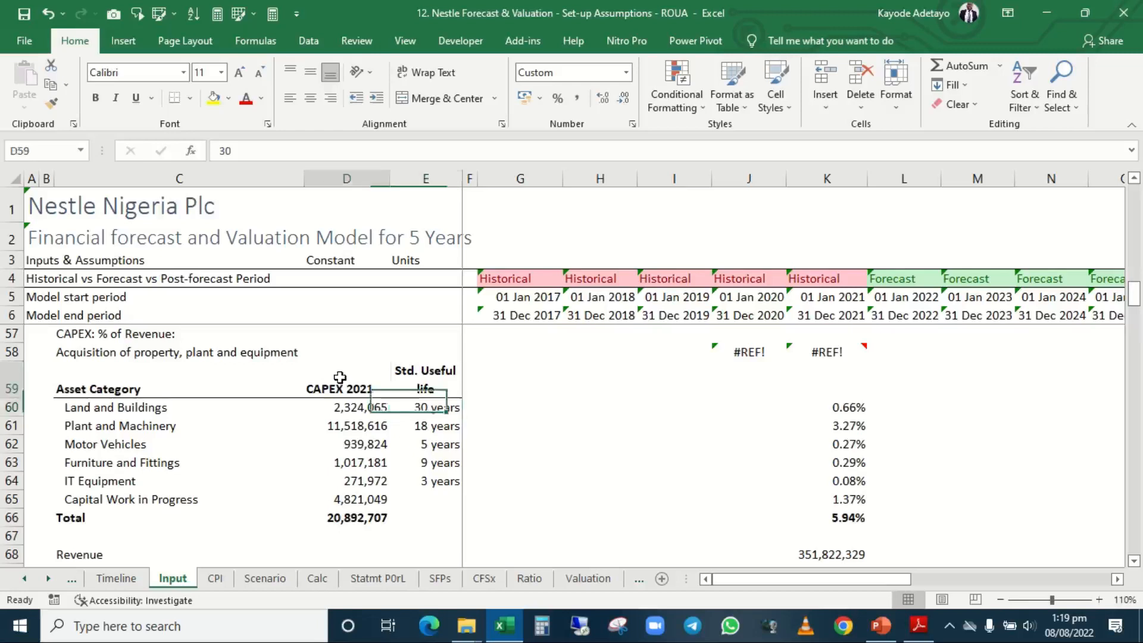
{"action": "key", "text": "shift+Right"}
{"action": "key", "text": "shift+Down"}
{"action": "key", "text": "shift+Down"}
{"action": "key", "text": "shift+Down"}
{"action": "key", "text": "shift+Down"}
{"action": "key", "text": "shift+Down"}
{"action": "key", "text": "shift+Down"}
{"action": "key", "text": "shift+Down"}
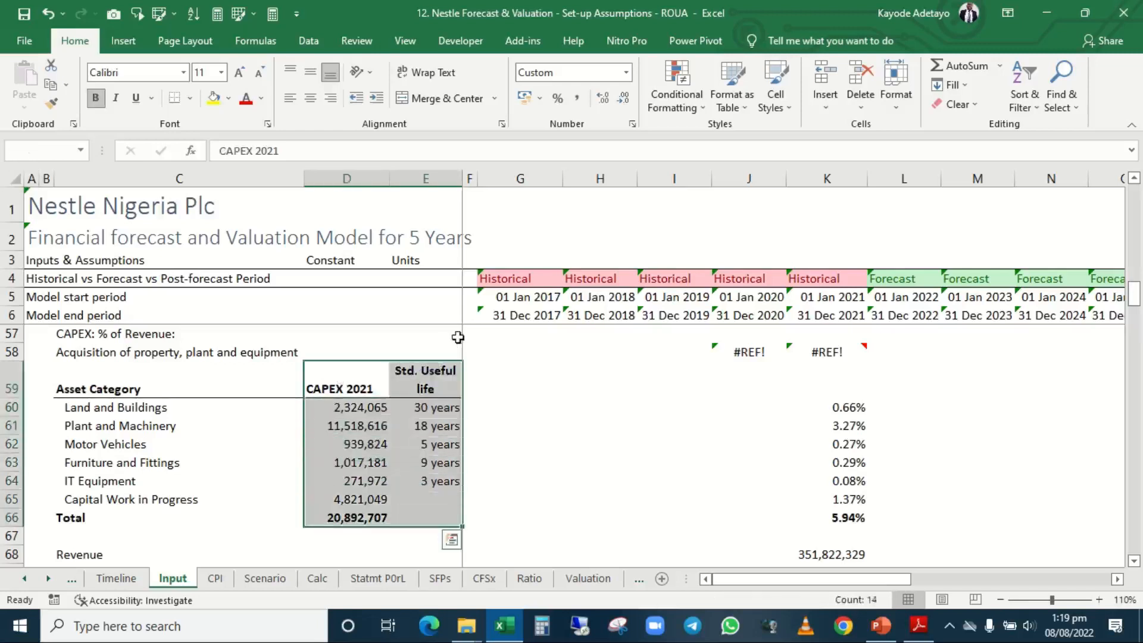
{"action": "left_click_drag", "start_coordinate": [461, 390], "coordinate": [670, 390]}
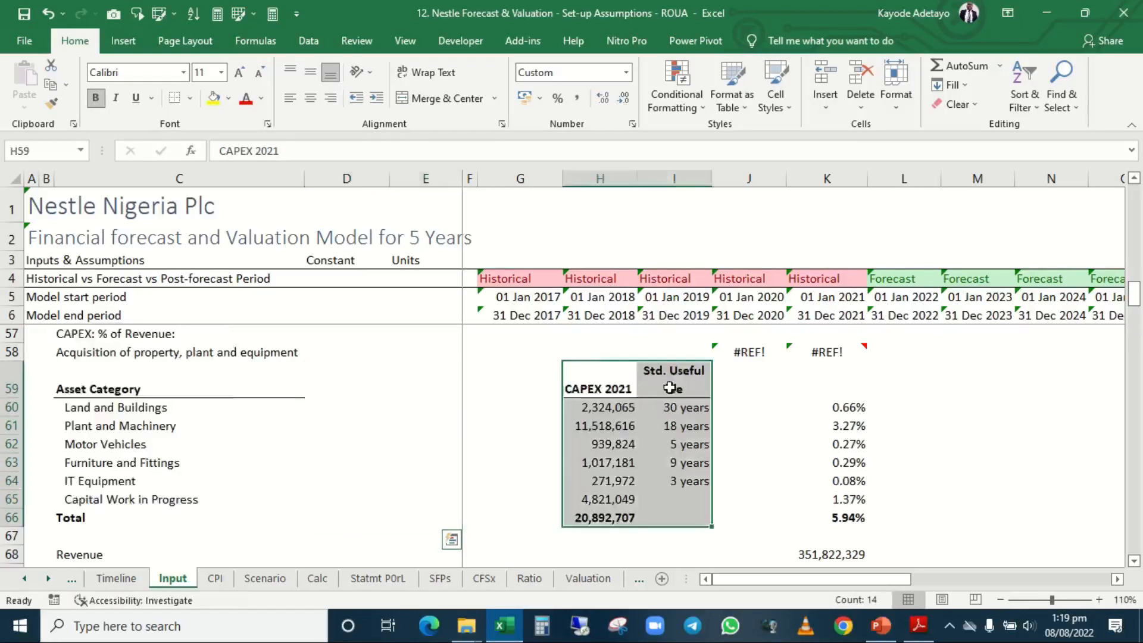
Copy the 2021 CAPEX percentages in K60:K65 and paste them as values only into the Constant cells D60:D65.
{"action": "left_click", "coordinate": [848, 393]}
{"action": "key", "text": "Down"}
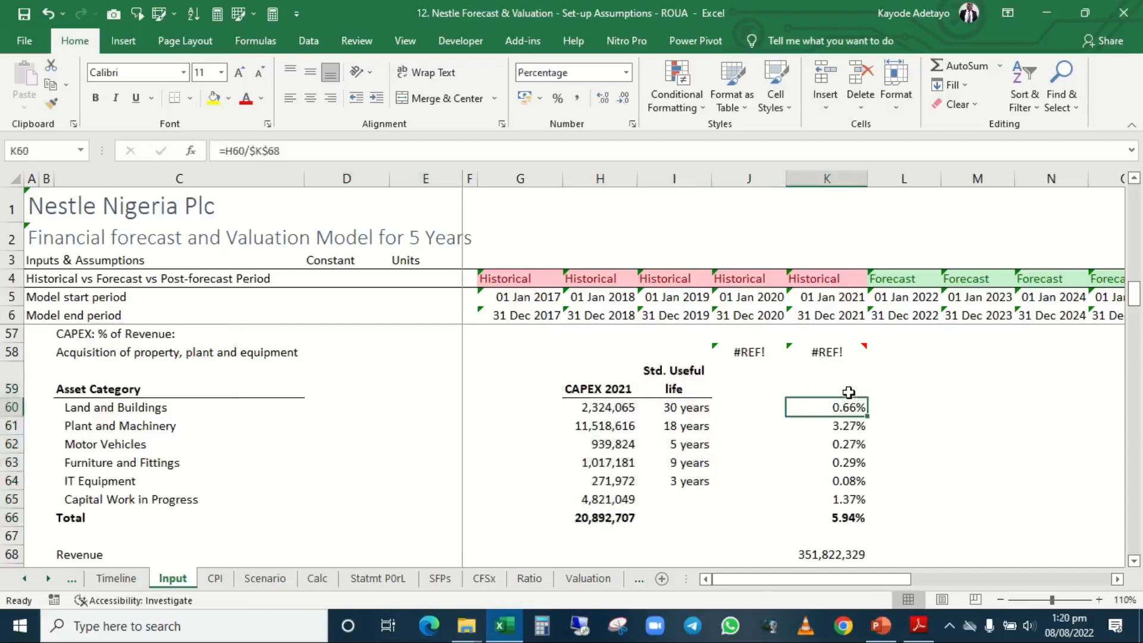
{"action": "key", "text": "shift+Down"}
{"action": "key", "text": "shift+Down"}
{"action": "key", "text": "shift+Down"}
{"action": "key", "text": "shift+Down"}
{"action": "key", "text": "shift+Down"}
{"action": "key", "text": "shift+Down"}
{"action": "key", "text": "shift+Up"}
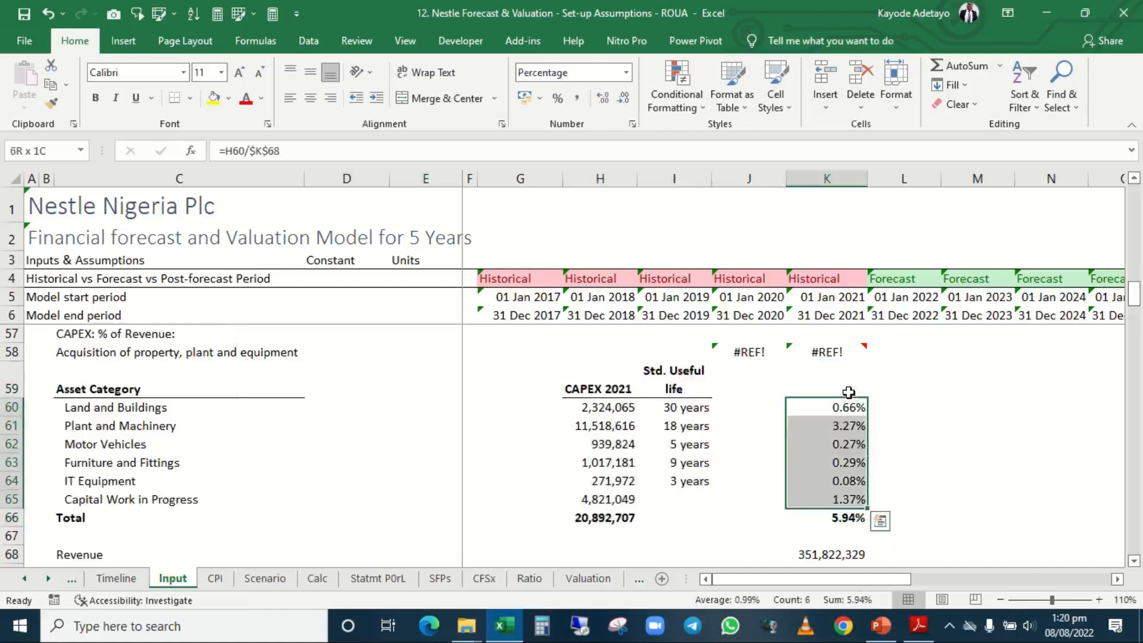
{"action": "key", "text": "ctrl+c"}
{"action": "key", "text": "Left"}
{"action": "key", "text": "Left"}
{"action": "key", "text": "Left"}
{"action": "key", "text": "Left"}
{"action": "key", "text": "Left"}
{"action": "key", "text": "Left"}
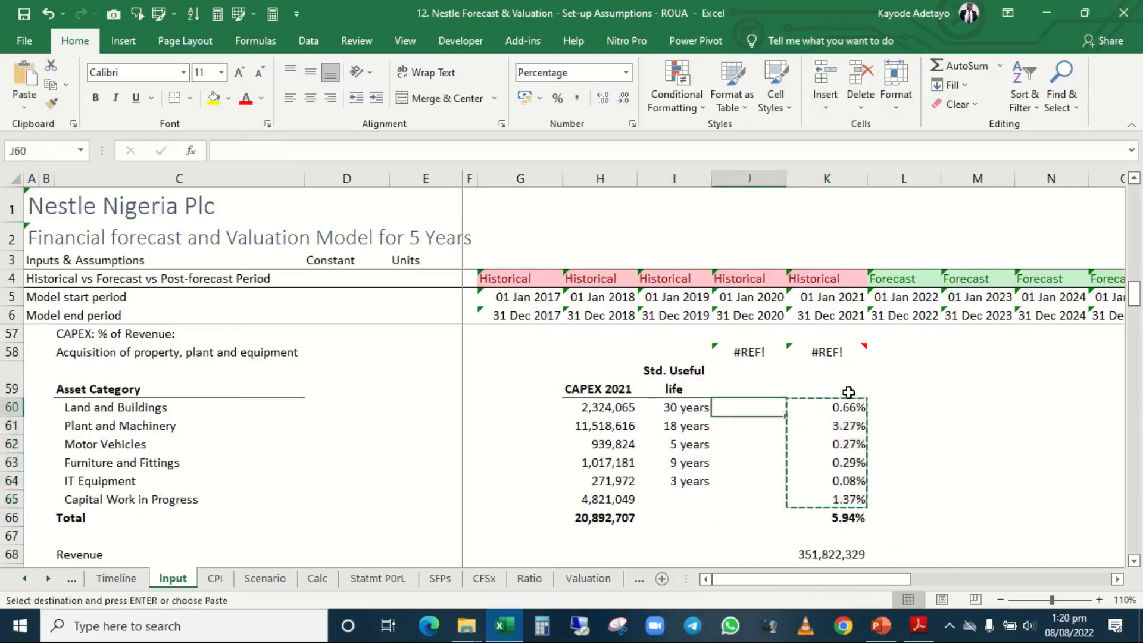
{"action": "key", "text": "Left"}
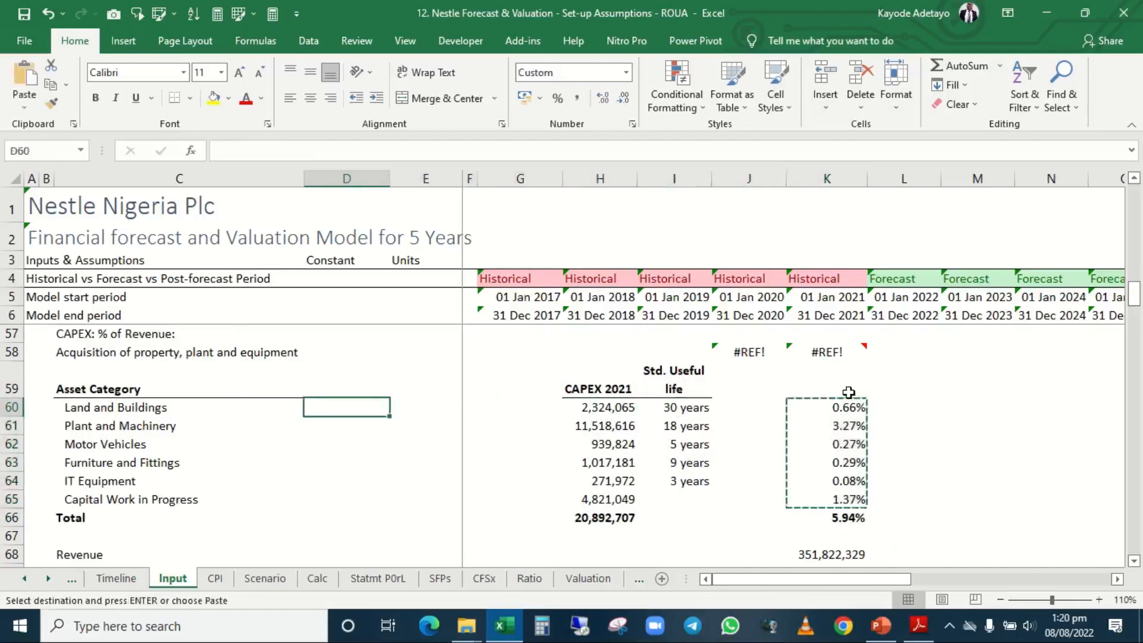
{"action": "key", "text": "alt"}
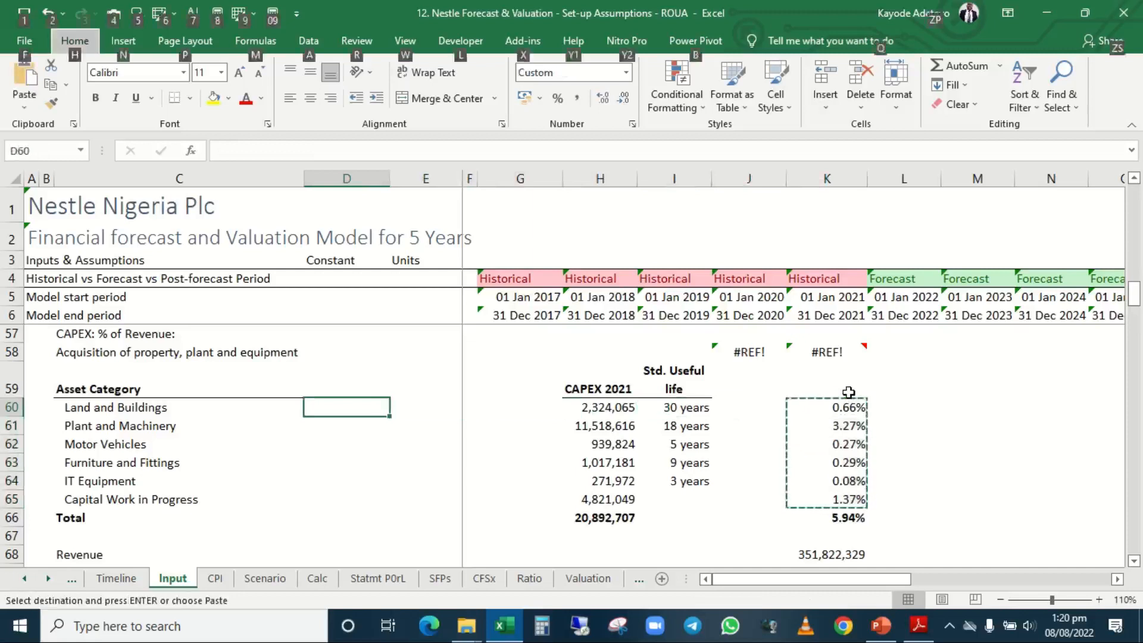
{"action": "key", "text": "h"}
{"action": "key", "text": "v"}
{"action": "key", "text": "s"}
{"action": "key", "text": "v"}
{"action": "key", "text": "Return"}
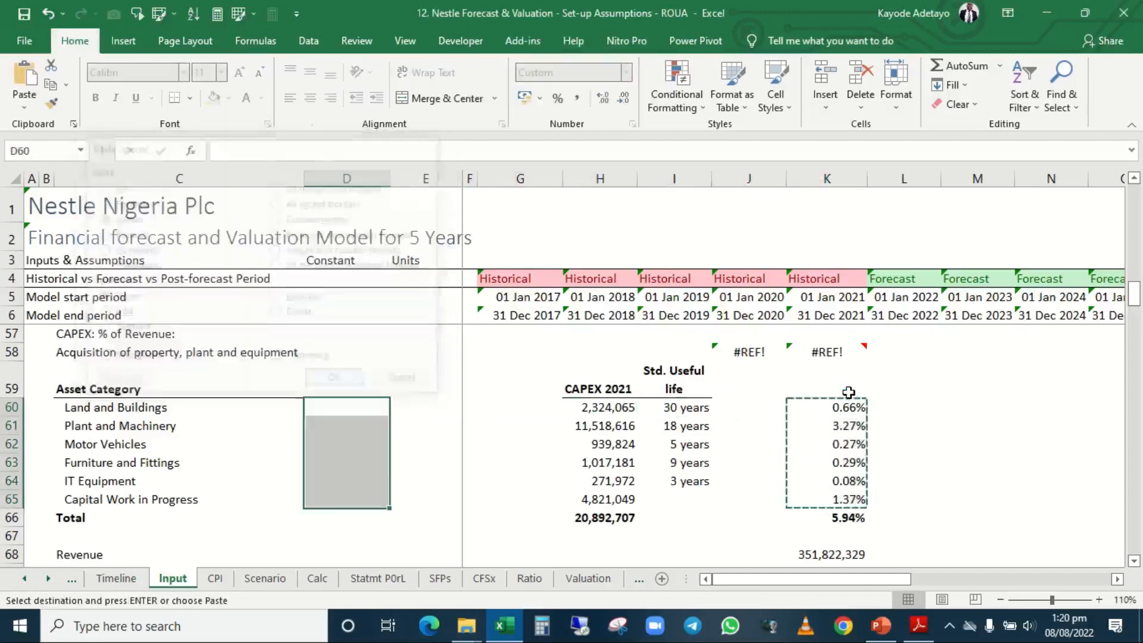
Format the CAPEX constants in D60:D65 as percentages with two decimal places.
{"action": "key", "text": "alt"}
{"action": "key", "text": "h"}
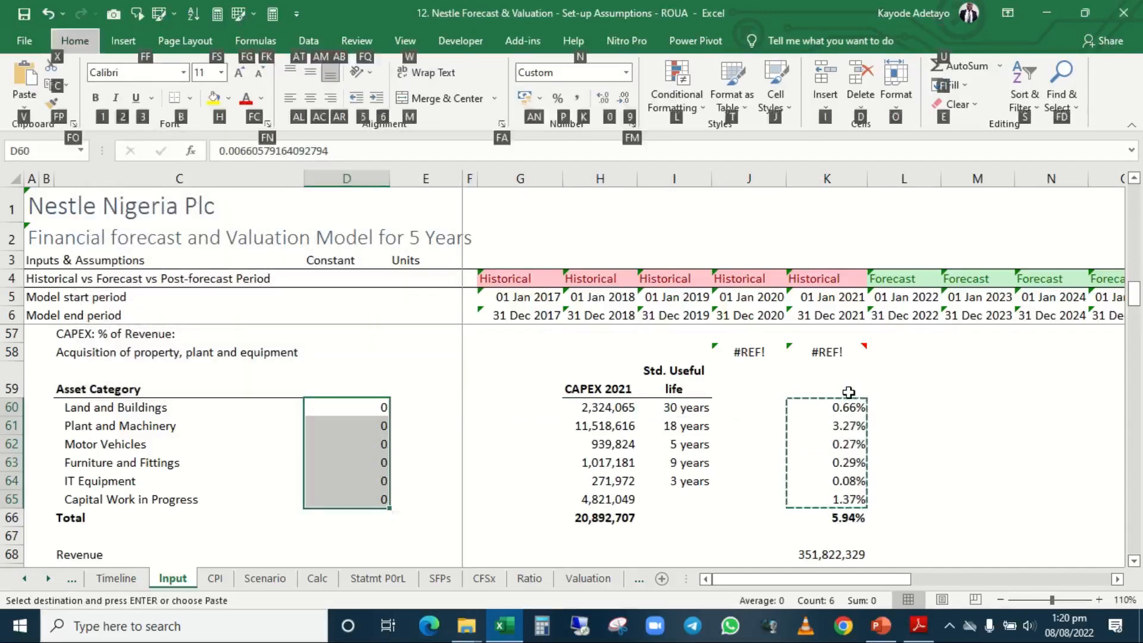
{"action": "key", "text": "p"}
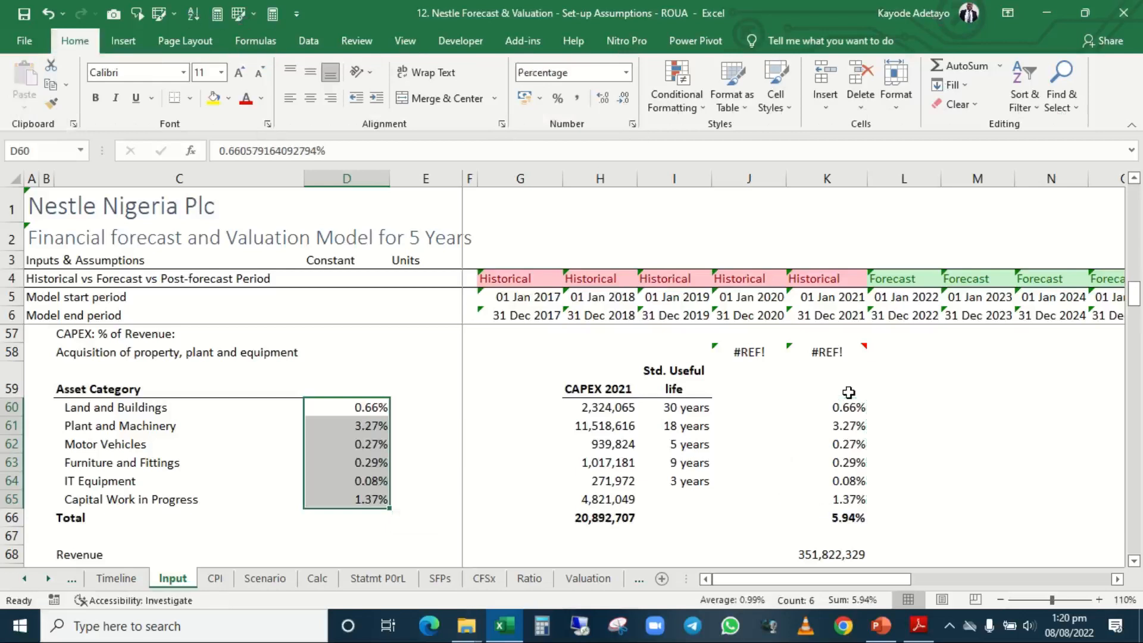
Enter "percent" as the unit in E60 and fill it down through E65 for all asset categories.
{"action": "key", "text": "Right"}
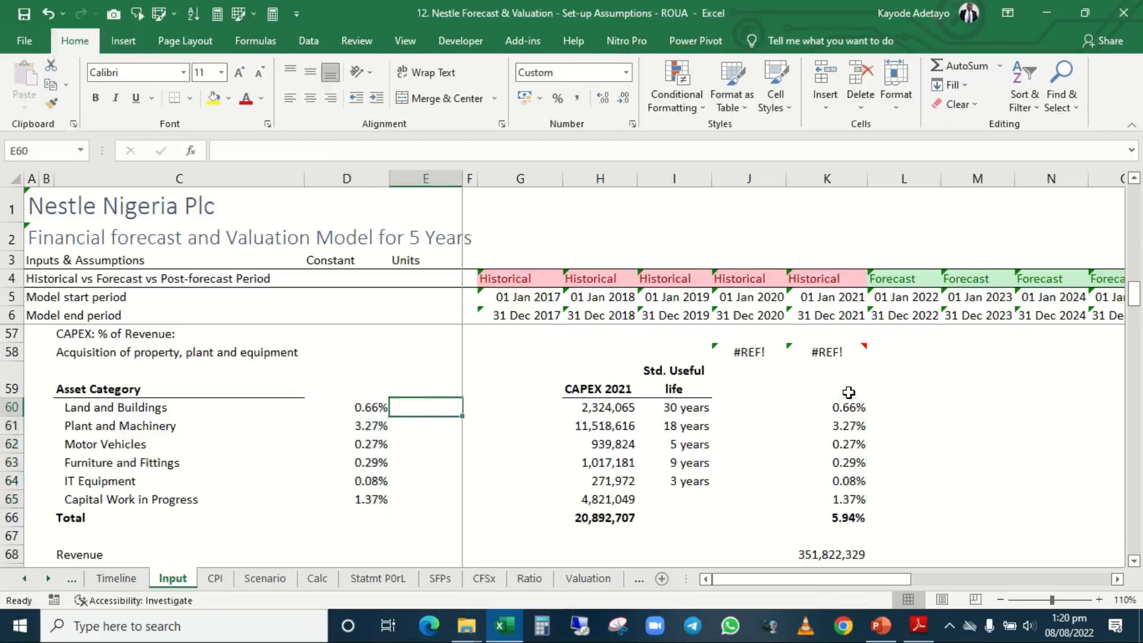
{"action": "type", "text": "percent"}
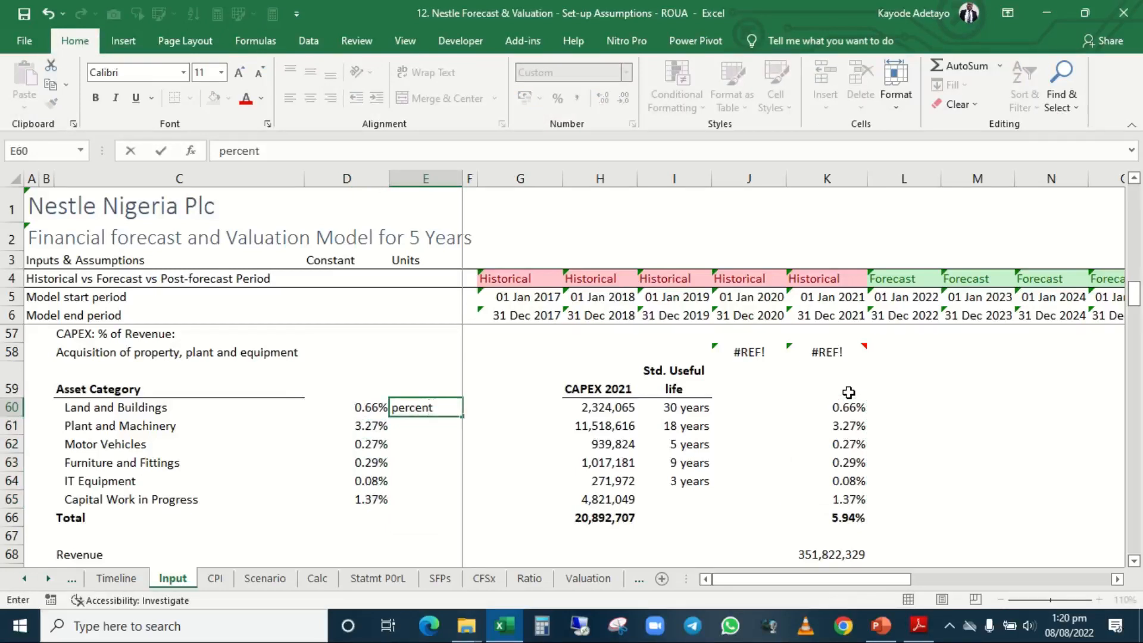
{"action": "key", "text": "ctrl+Return"}
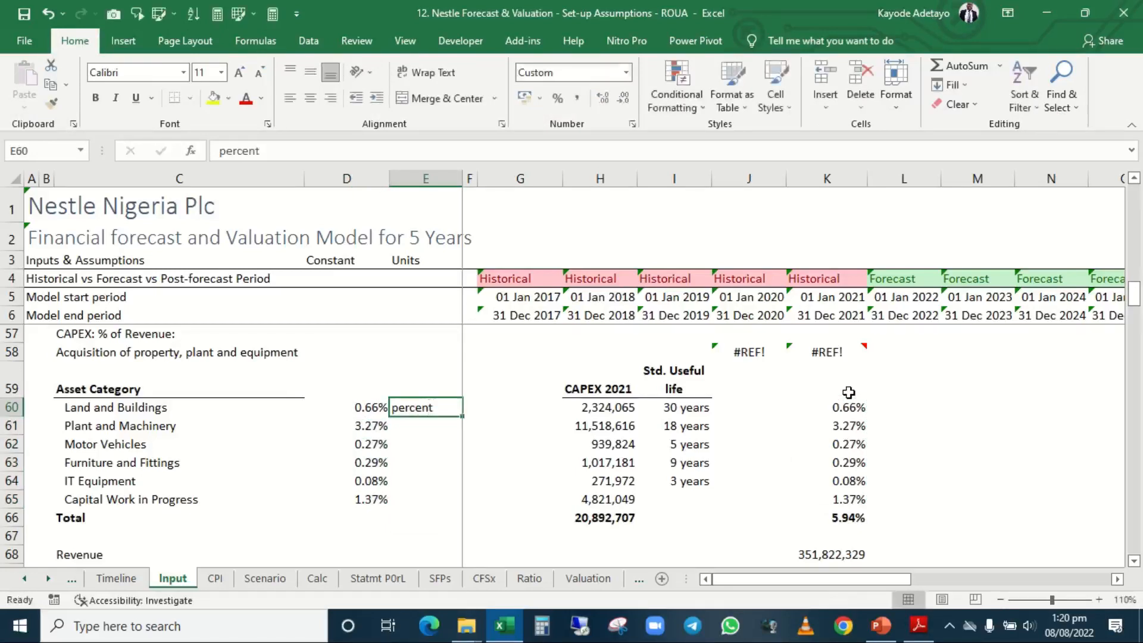
{"action": "key", "text": "shift+Down"}
{"action": "key", "text": "shift+Down"}
{"action": "key", "text": "shift+Down"}
{"action": "key", "text": "shift+Down"}
{"action": "key", "text": "shift+Down"}
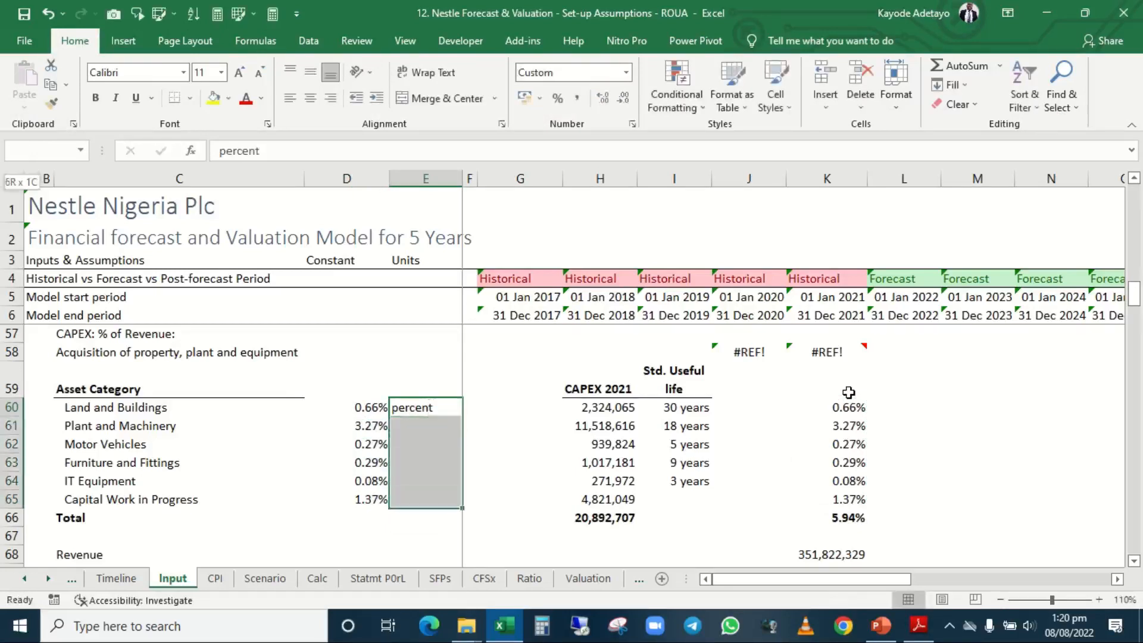
{"action": "key", "text": "ctrl+d"}
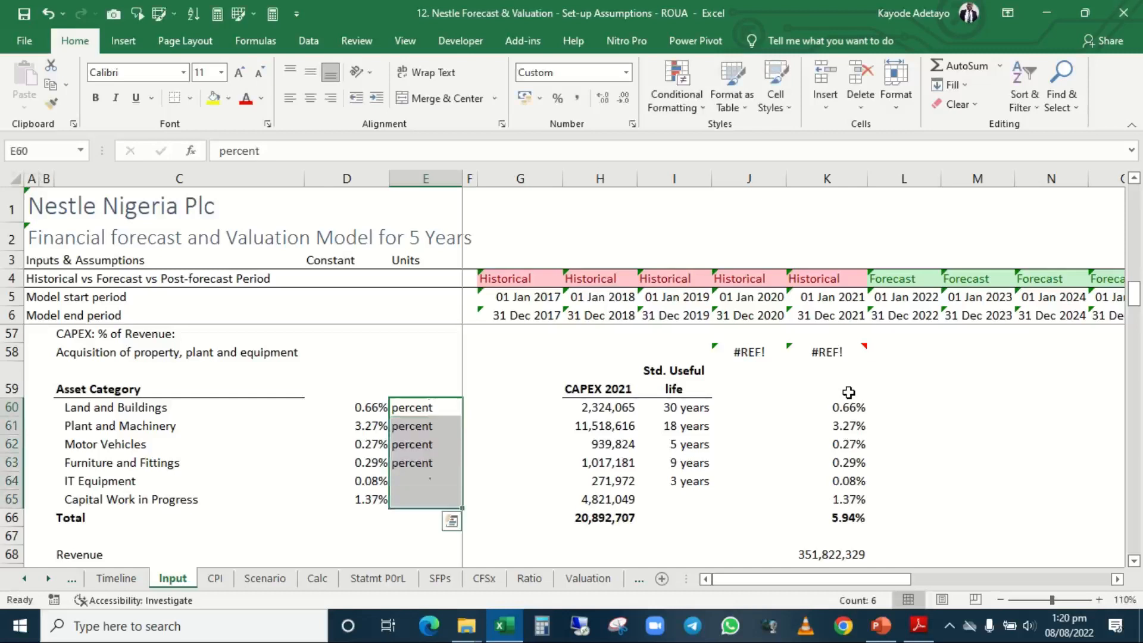
Apply the Assume cell style to the CAPEX percentage constants in D60:D65.
{"action": "key", "text": "Left"}
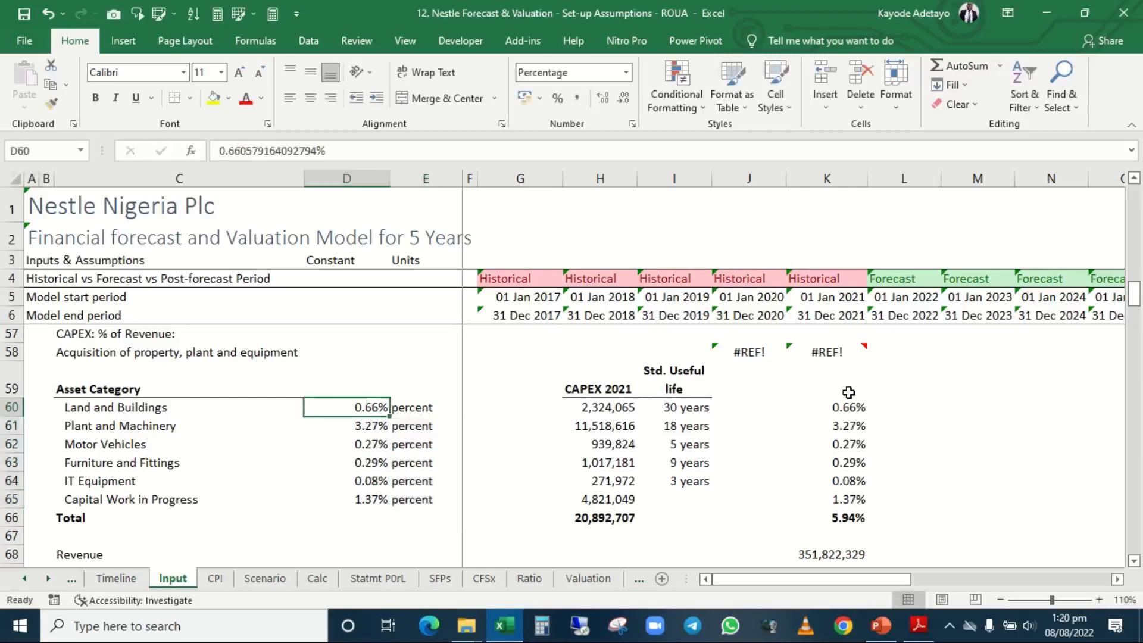
{"action": "key", "text": "shift+Down"}
{"action": "key", "text": "shift+Down"}
{"action": "key", "text": "shift+Down"}
{"action": "key", "text": "shift+Down"}
{"action": "key", "text": "shift+Down"}
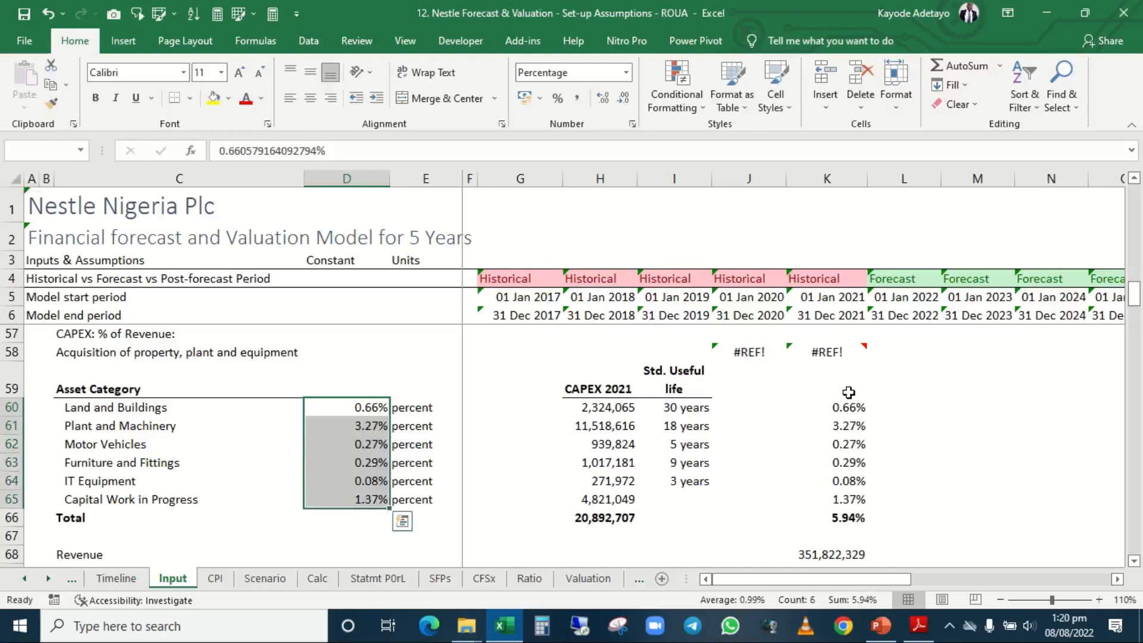
{"action": "key", "text": "alt"}
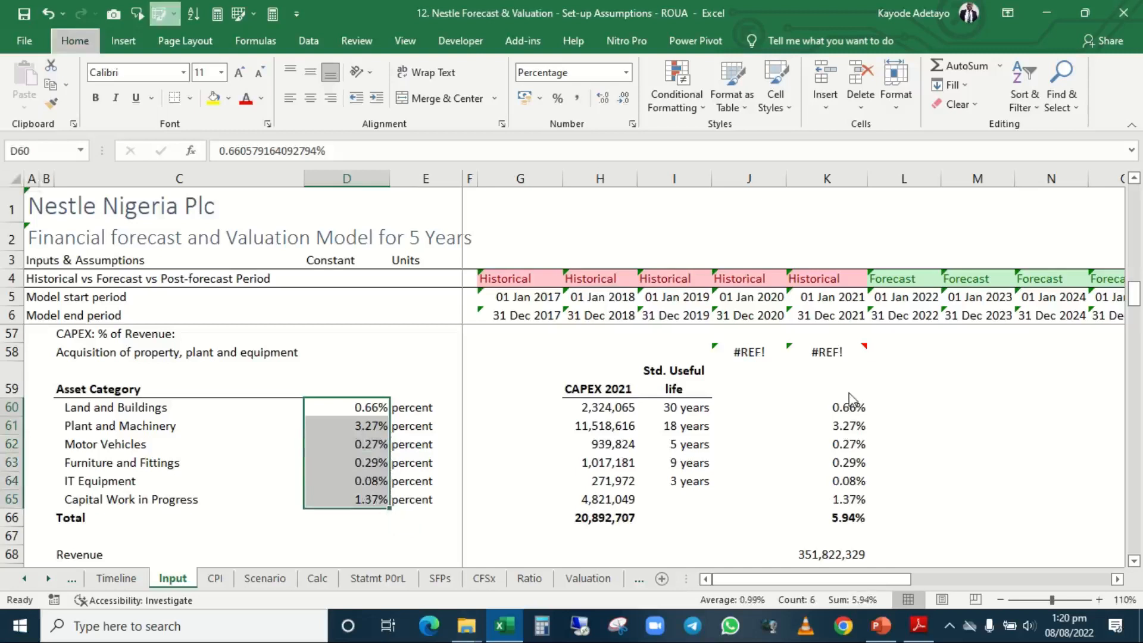
{"action": "key", "text": "6"}
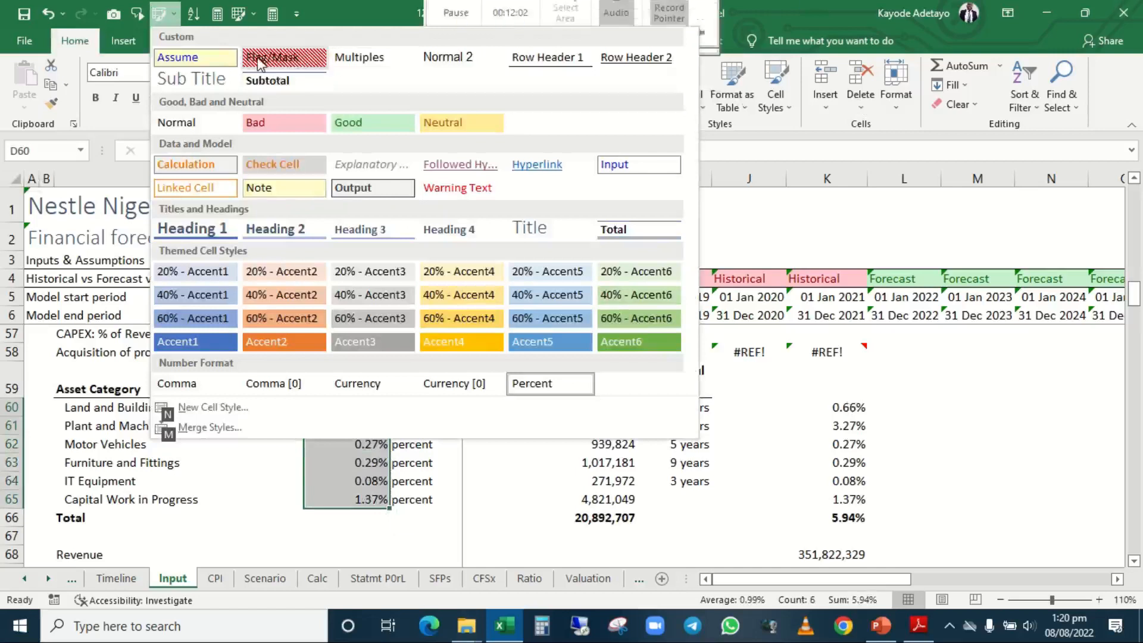
{"action": "left_click", "coordinate": [202, 58]}
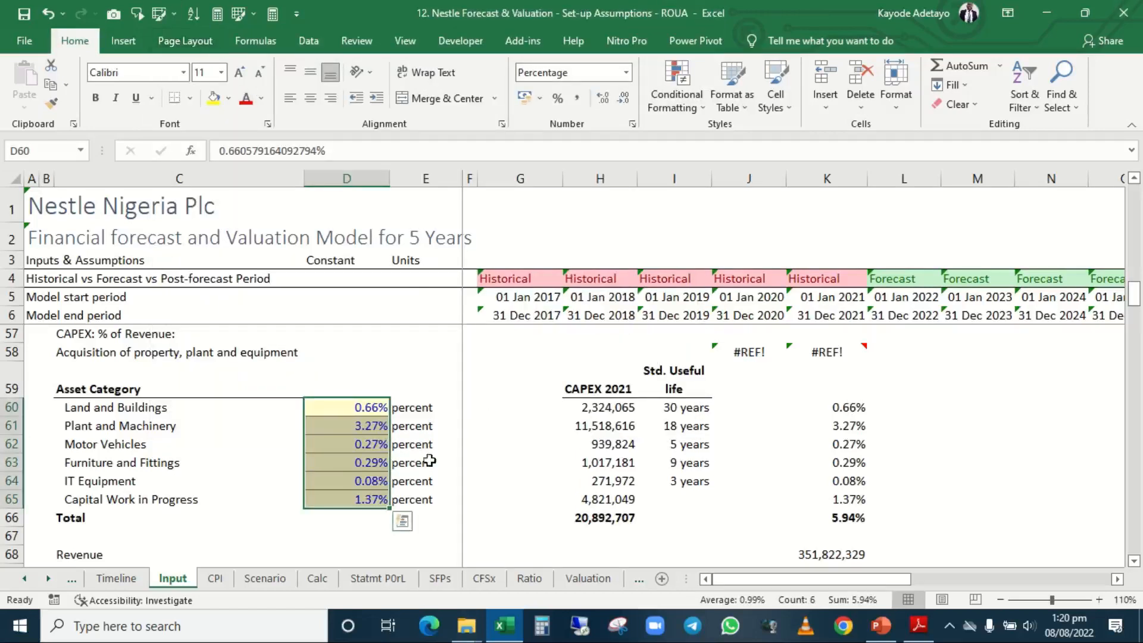
{"action": "left_click", "coordinate": [512, 467]}
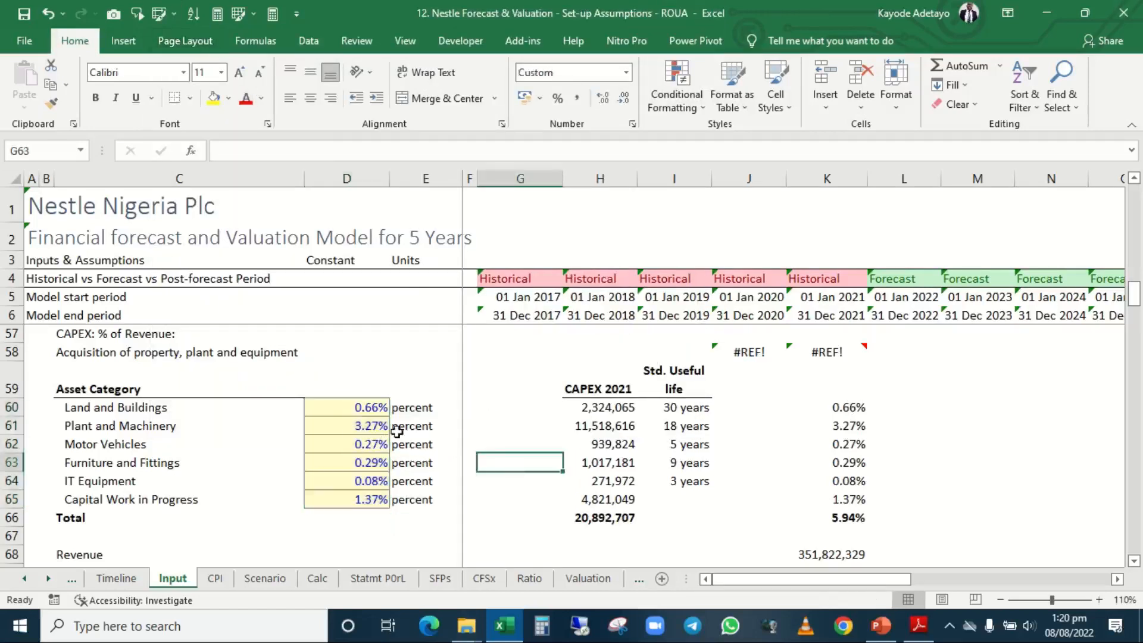
{"action": "left_click", "coordinate": [424, 408]}
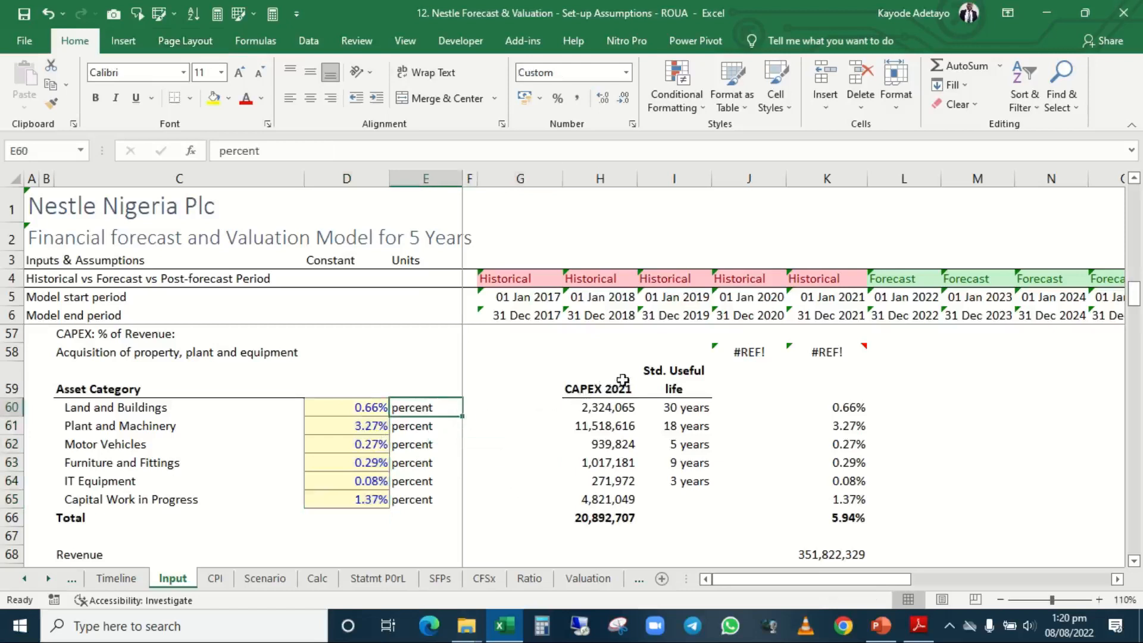
{"action": "left_click", "coordinate": [653, 374]}
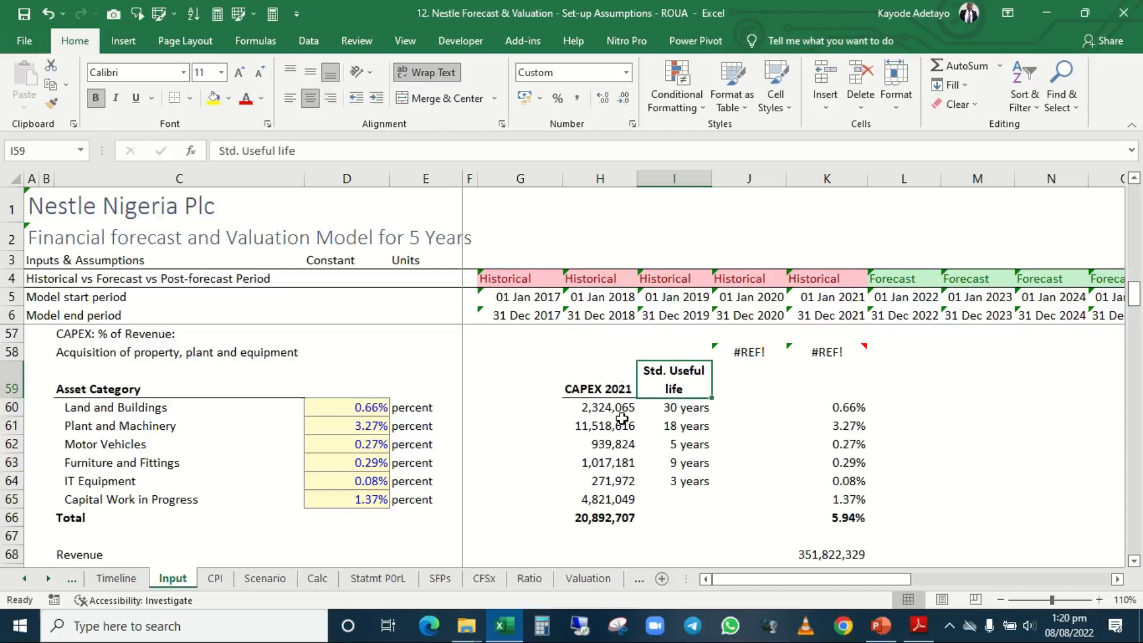
{"action": "scroll", "coordinate": [623, 419], "scroll_direction": "up", "scroll_amount": 2}
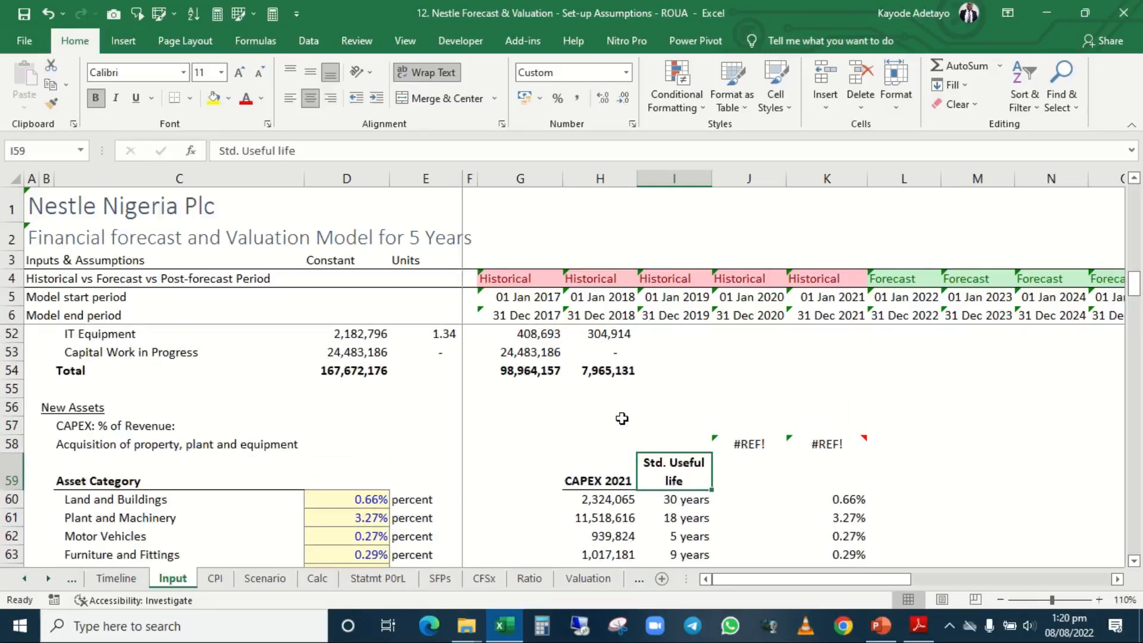
{"action": "left_click", "coordinate": [267, 444]}
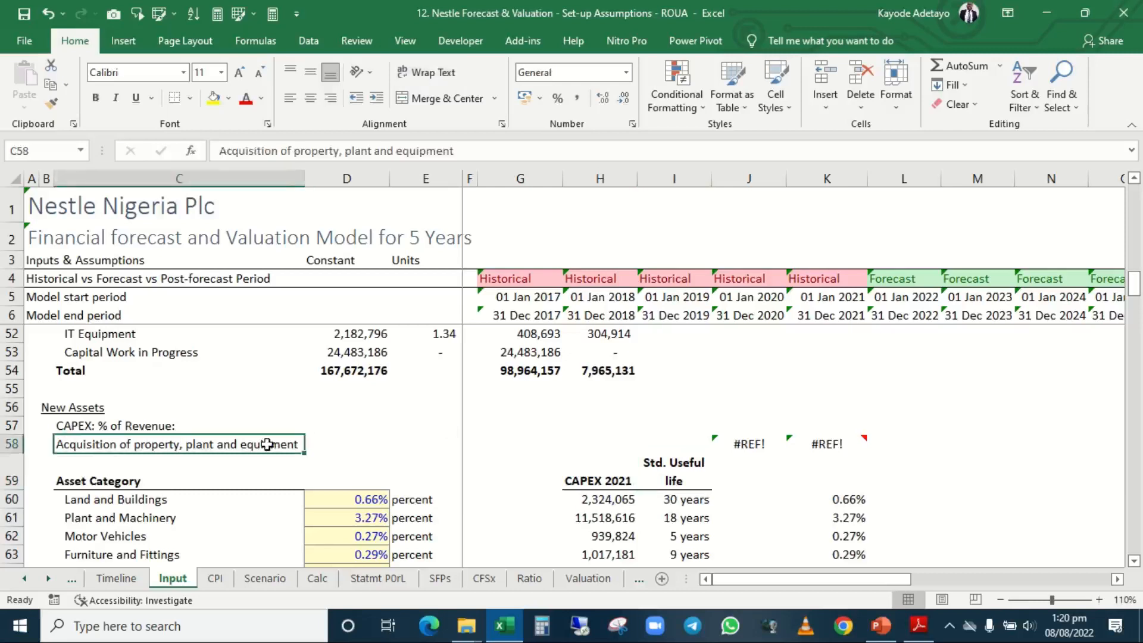
{"action": "key", "text": "Right"}
{"action": "key", "text": "Right"}
{"action": "key", "text": "Right"}
{"action": "key", "text": "Right"}
{"action": "key", "text": "Right"}
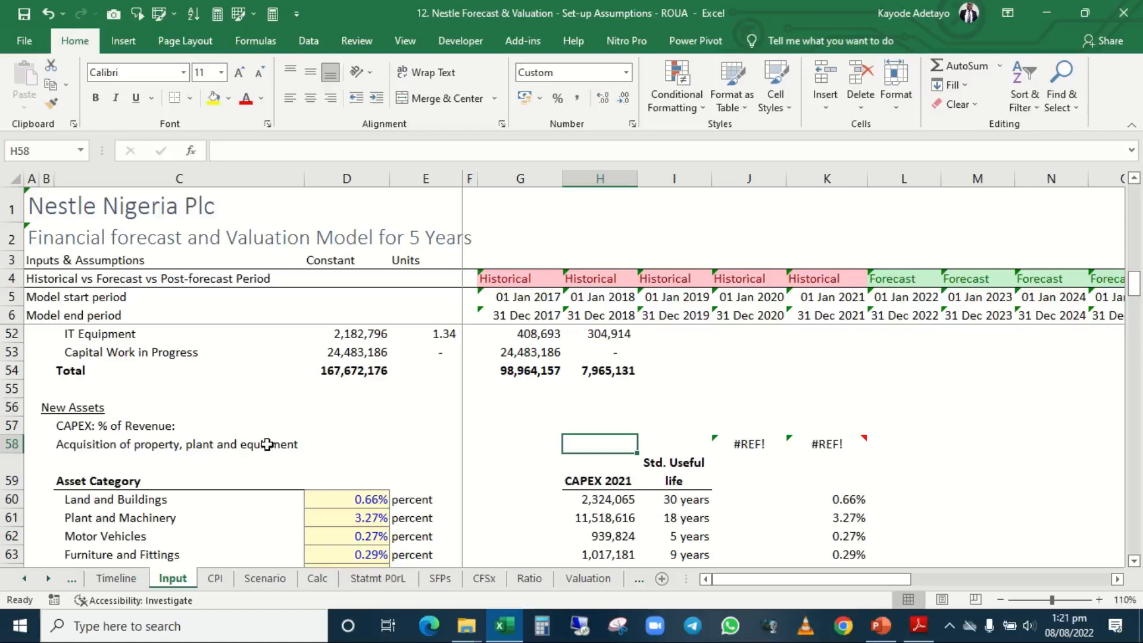
{"action": "key", "text": "Left"}
{"action": "key", "text": "Left"}
{"action": "key", "text": "Left"}
{"action": "key", "text": "Left"}
{"action": "key", "text": "Left"}
{"action": "key", "text": "Left"}
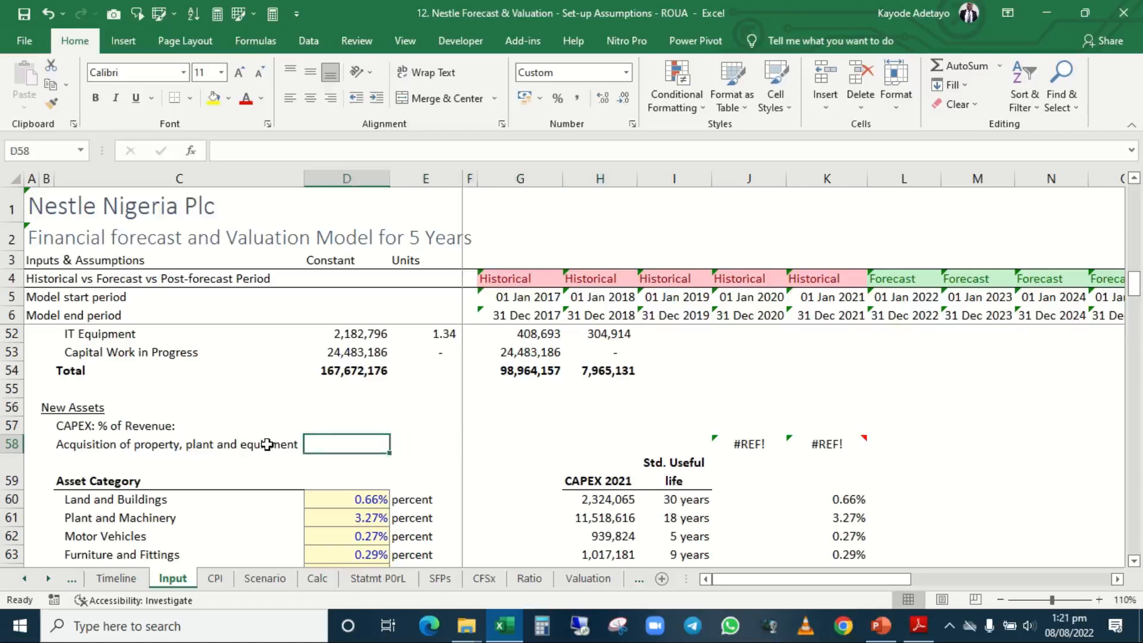
{"action": "key", "text": "Right"}
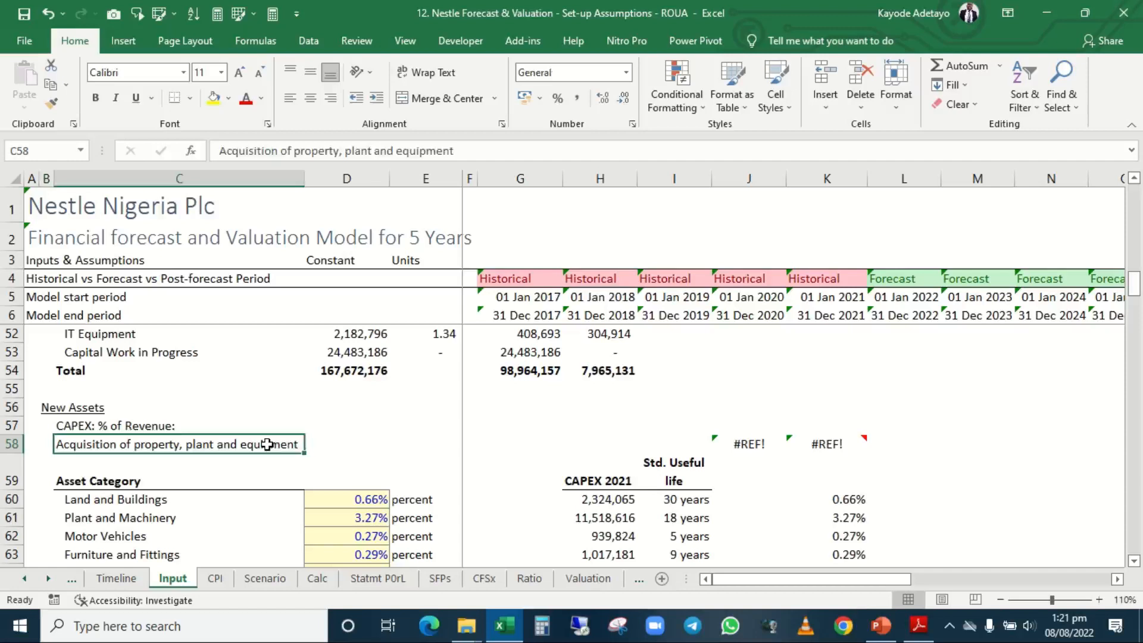
Inspect the formula behind the Land and Buildings CAPEX percentage in K60 and the cells it references.
{"action": "key", "text": "Right"}
{"action": "key", "text": "Right"}
{"action": "key", "text": "Right"}
{"action": "key", "text": "Right"}
{"action": "key", "text": "Right"}
{"action": "key", "text": "Right"}
{"action": "key", "text": "Right"}
{"action": "key", "text": "Right"}
{"action": "key", "text": "Down"}
{"action": "key", "text": "Down"}
{"action": "key", "text": "Down"}
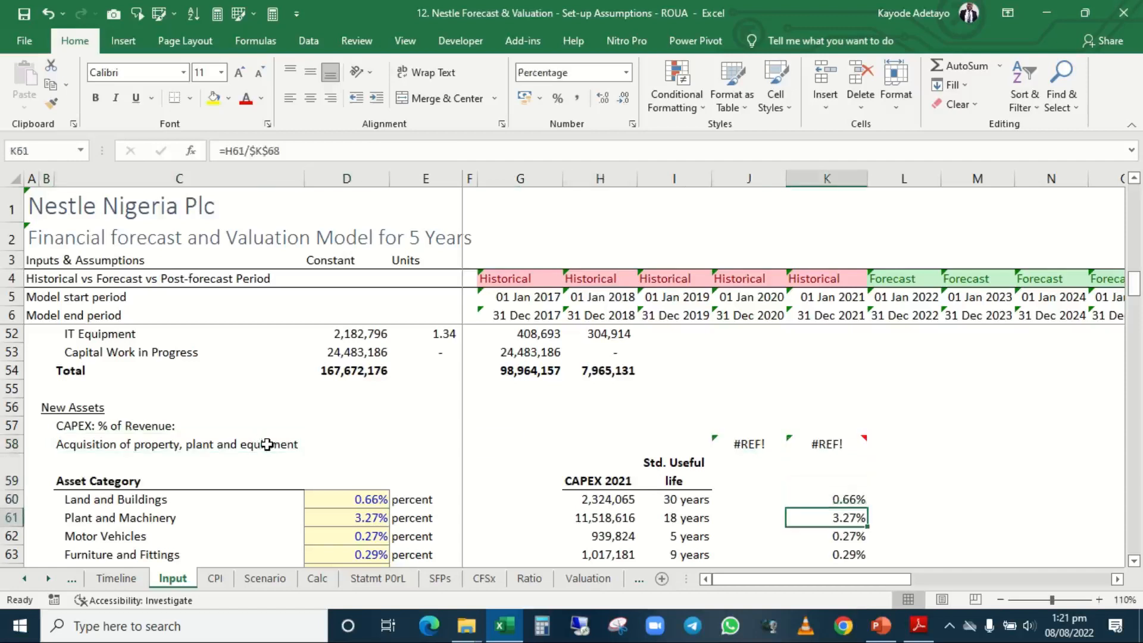
{"action": "key", "text": "Up"}
{"action": "key", "text": "F2"}
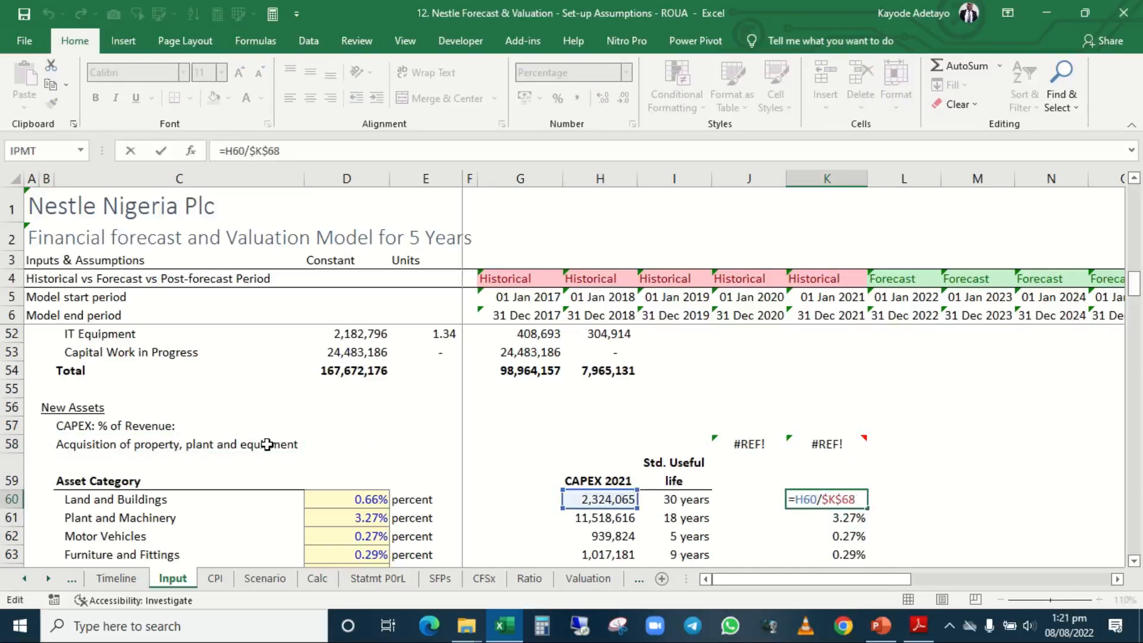
{"action": "scroll", "coordinate": [267, 444], "scroll_direction": "down", "scroll_amount": 3}
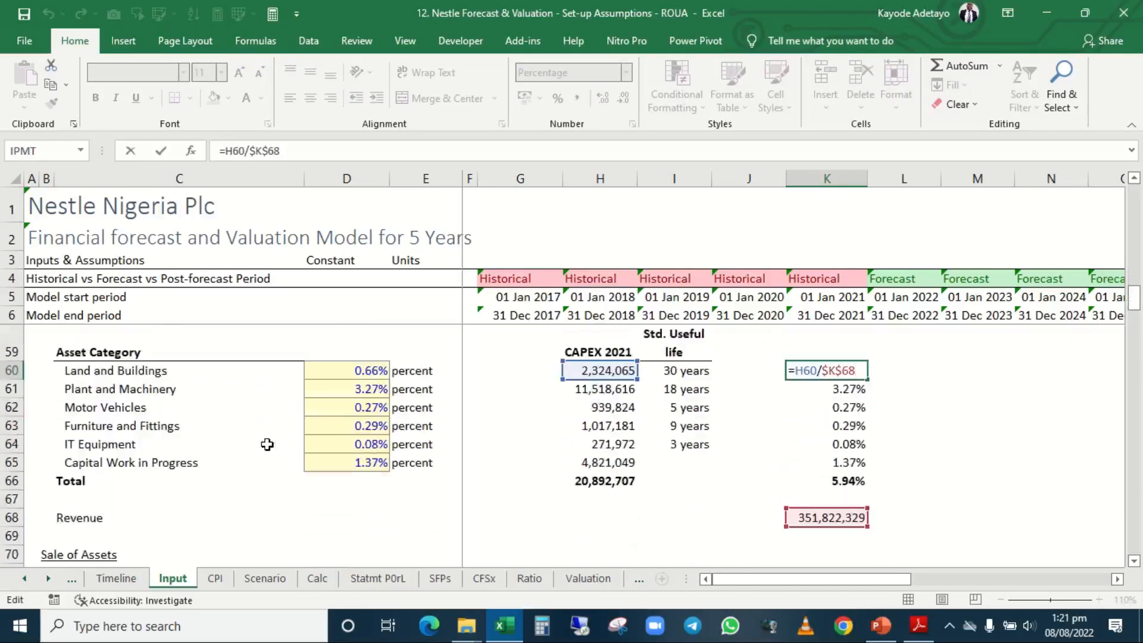
{"action": "scroll", "coordinate": [268, 444], "scroll_direction": "up", "scroll_amount": 1}
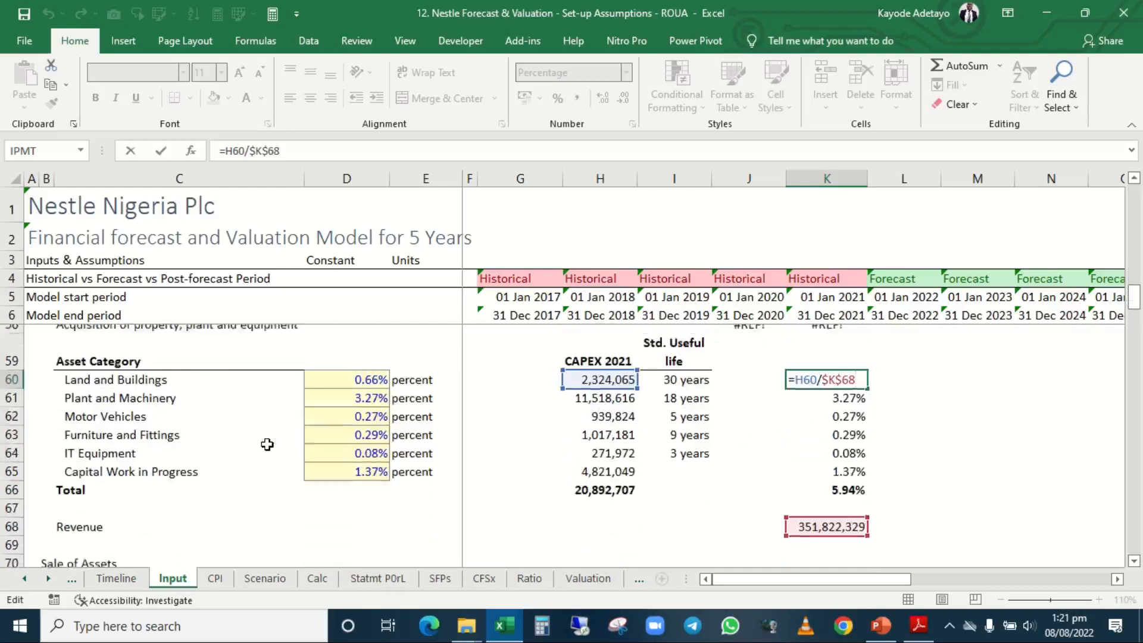
{"action": "key", "text": "Escape"}
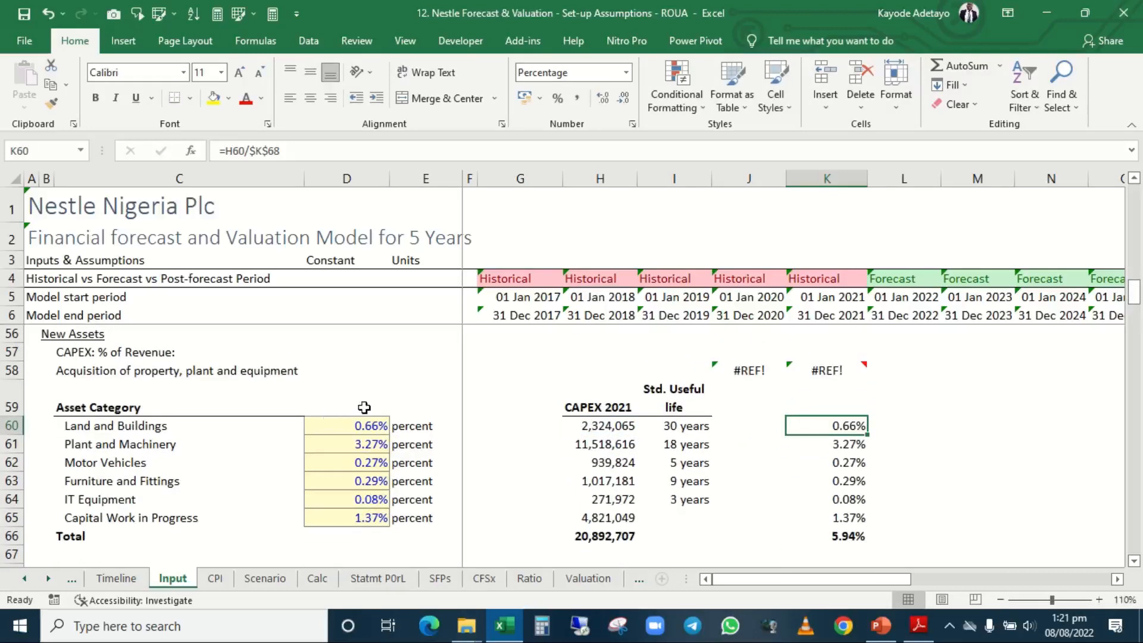
{"action": "left_click", "coordinate": [66, 352]}
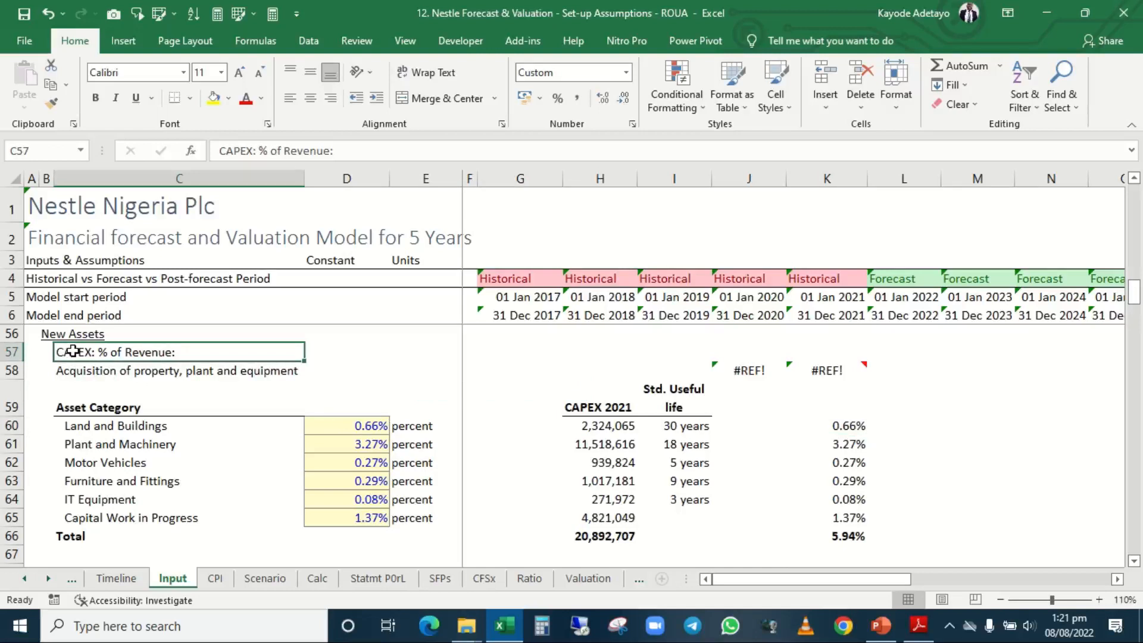
{"action": "left_click", "coordinate": [104, 371]}
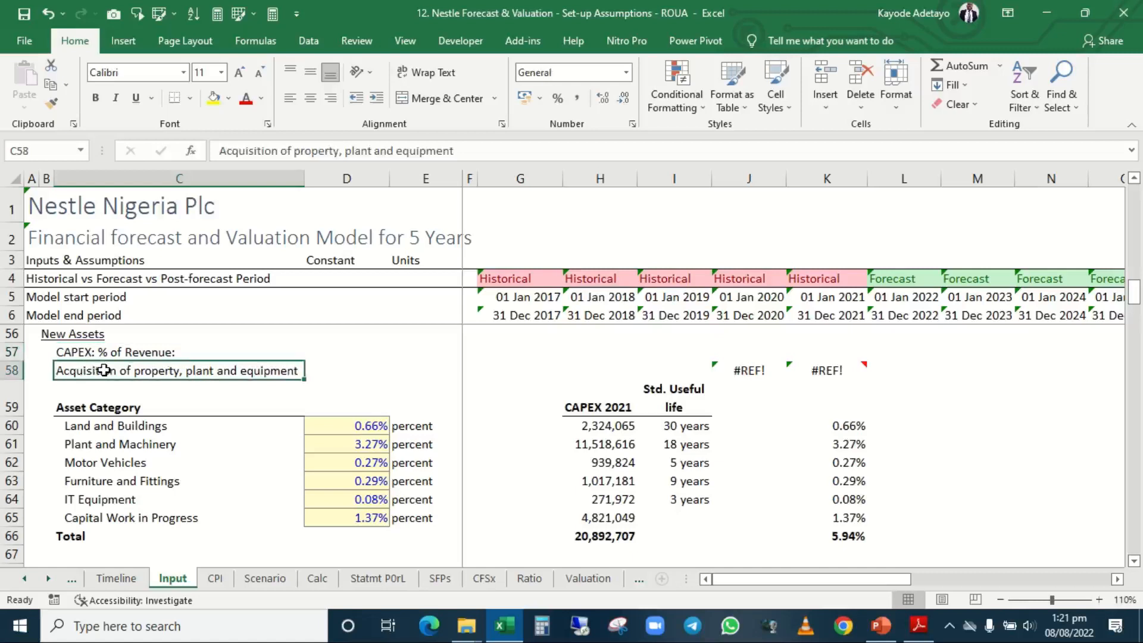
{"action": "key", "text": "ctrl+c"}
{"action": "key", "text": "Down"}
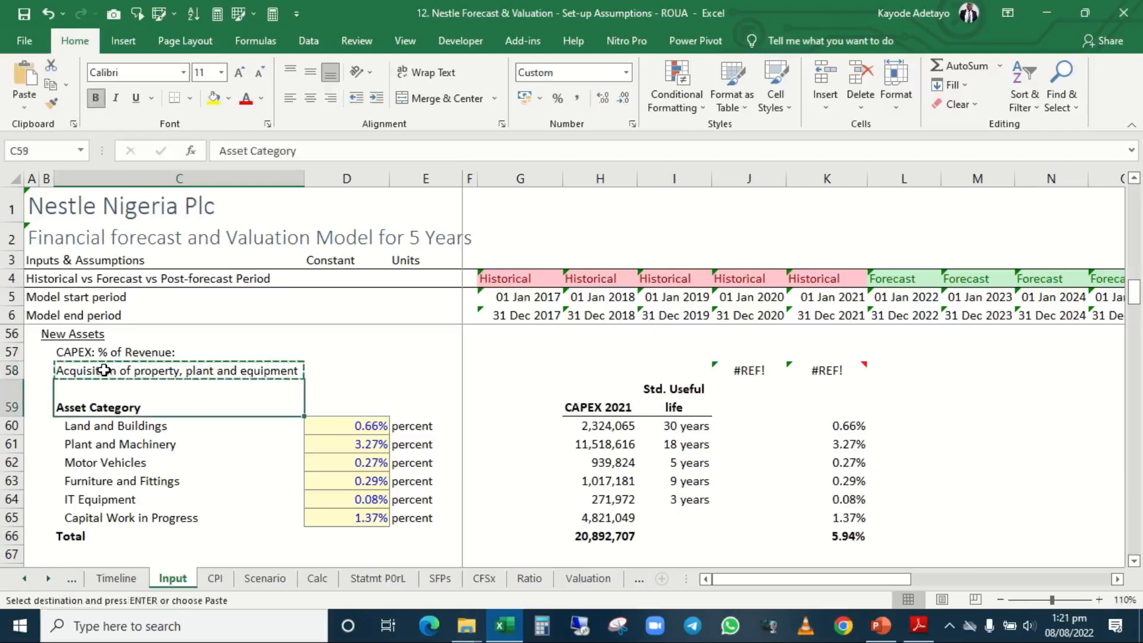
{"action": "key", "text": "Up"}
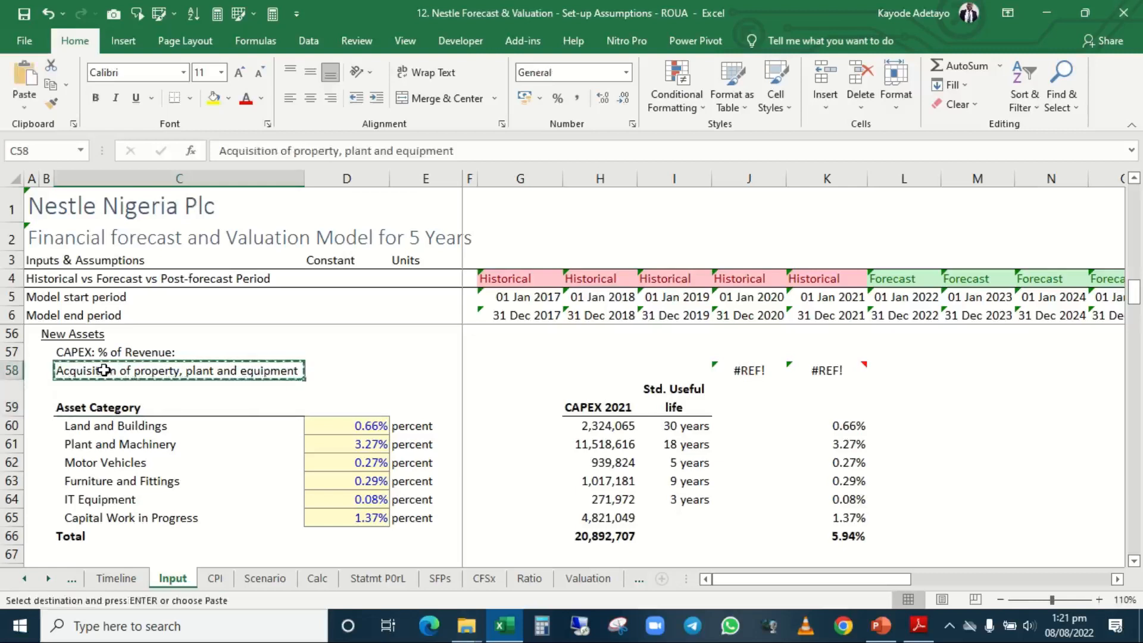
{"action": "key", "text": "Down"}
{"action": "key", "text": "Escape"}
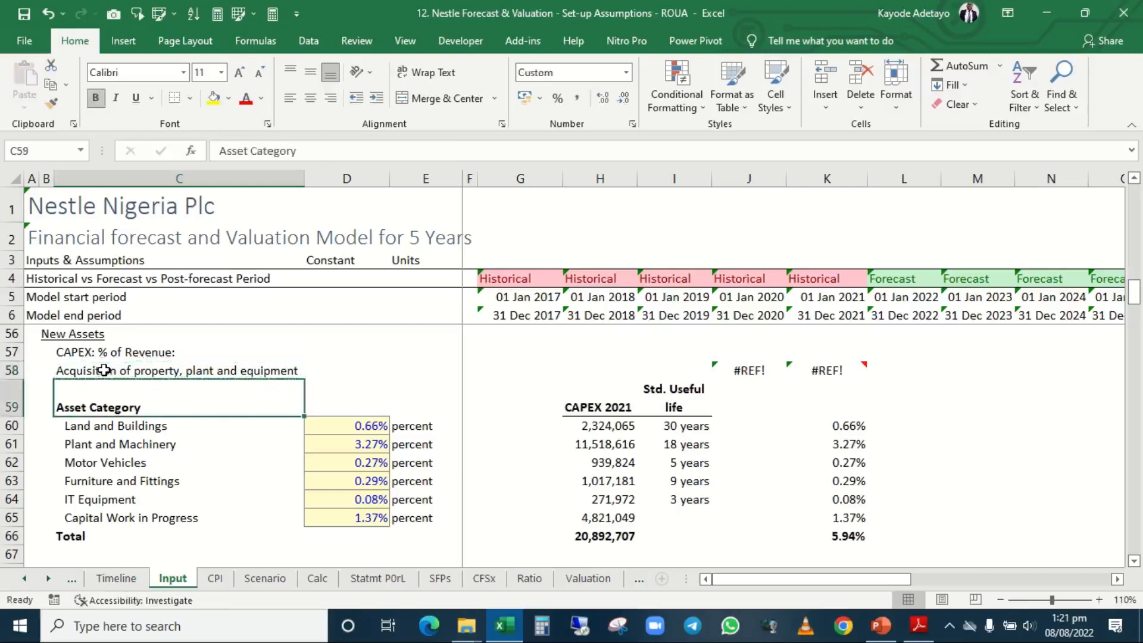
{"action": "key", "text": "shift+Right"}
{"action": "key", "text": "shift+Right"}
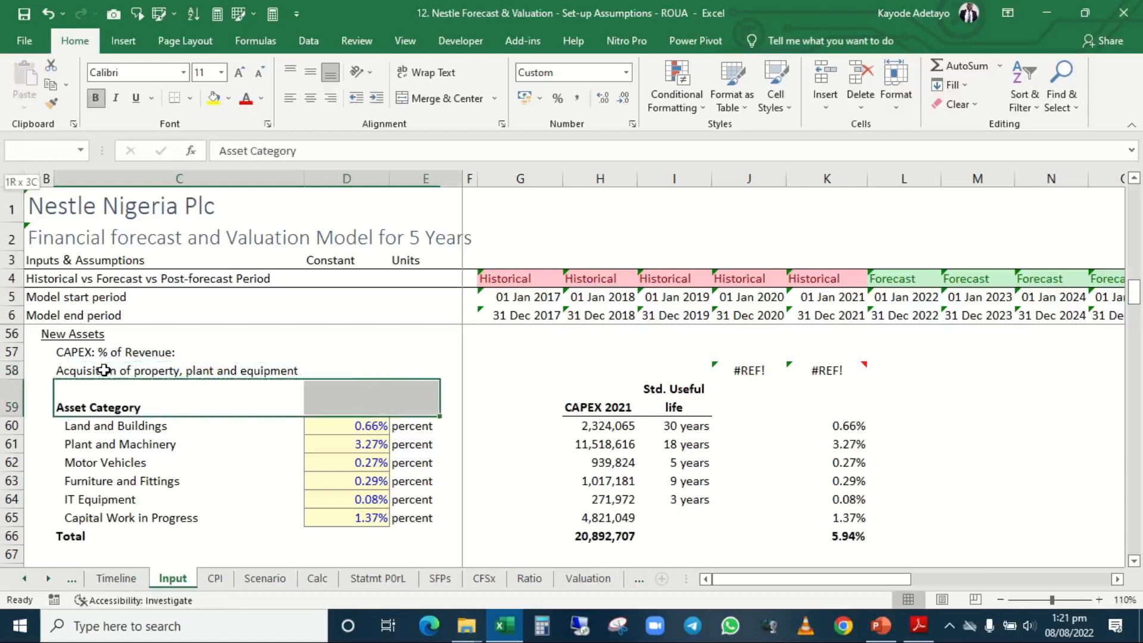
{"action": "key", "text": "shift+Left"}
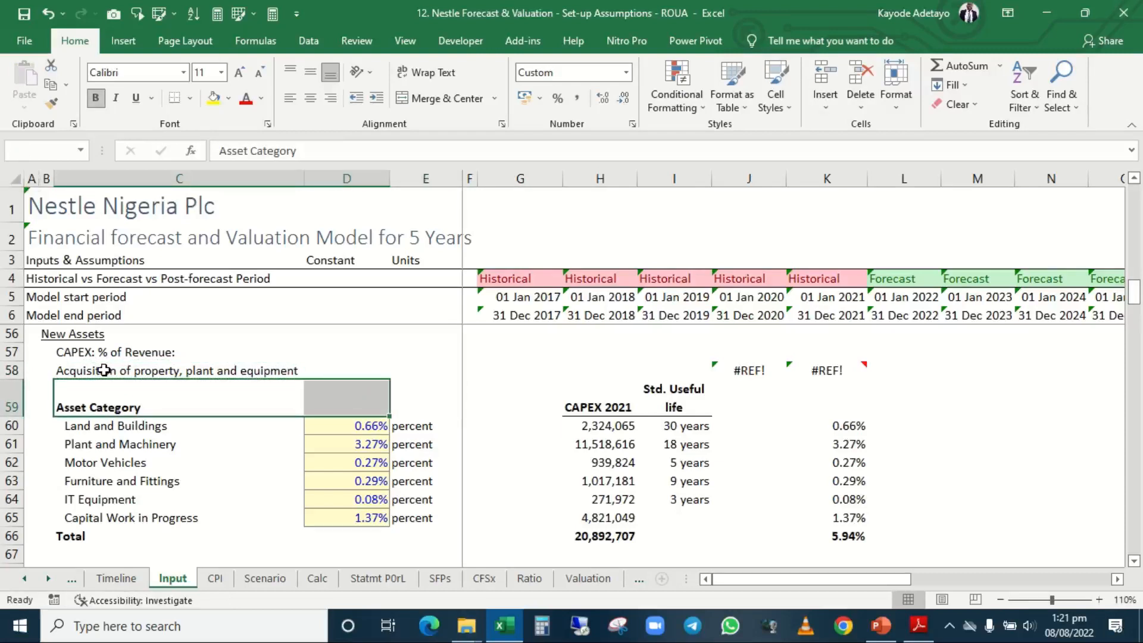
{"action": "key", "text": "Up"}
{"action": "key", "text": "Up"}
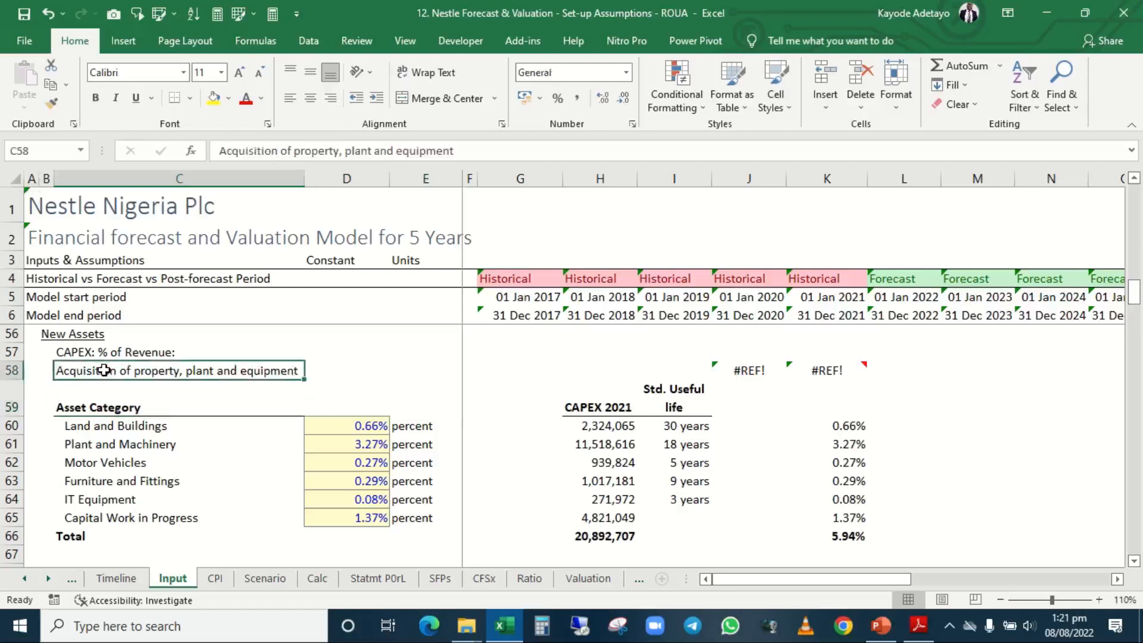
Clear the #REF! formulas from J58:K58 in the acquisition row and delete the comment on K58.
{"action": "left_click", "coordinate": [104, 370]}
{"action": "key", "text": "Right"}
{"action": "key", "text": "Right"}
{"action": "key", "text": "Right"}
{"action": "key", "text": "Right"}
{"action": "key", "text": "Right"}
{"action": "key", "text": "Right"}
{"action": "key", "text": "Right"}
{"action": "key", "text": "shift+Right"}
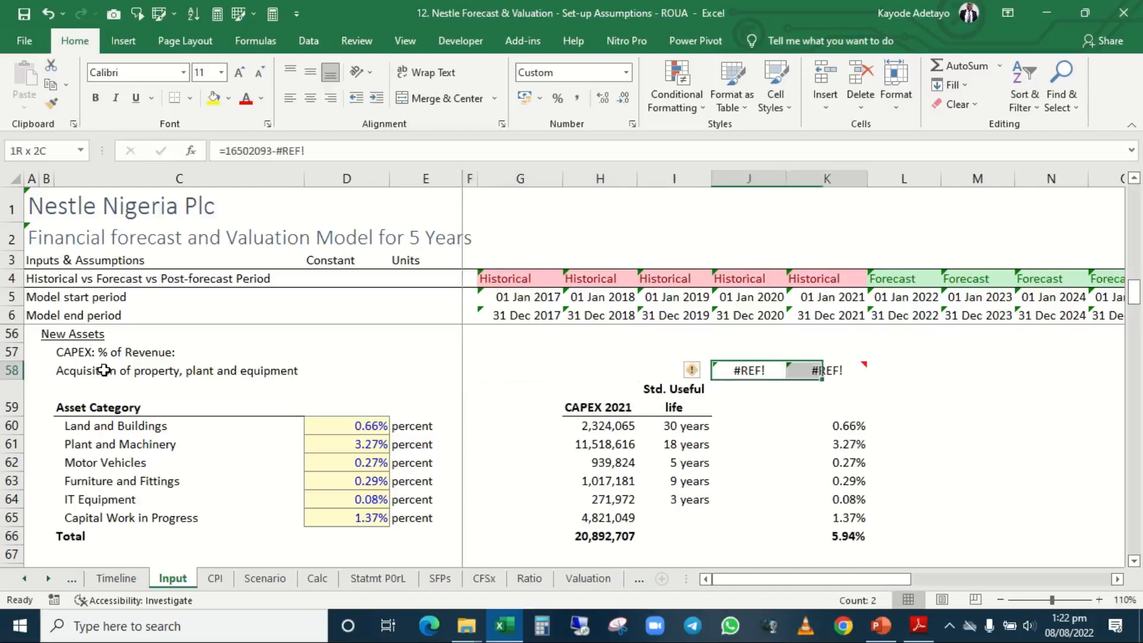
{"action": "key", "text": "Delete"}
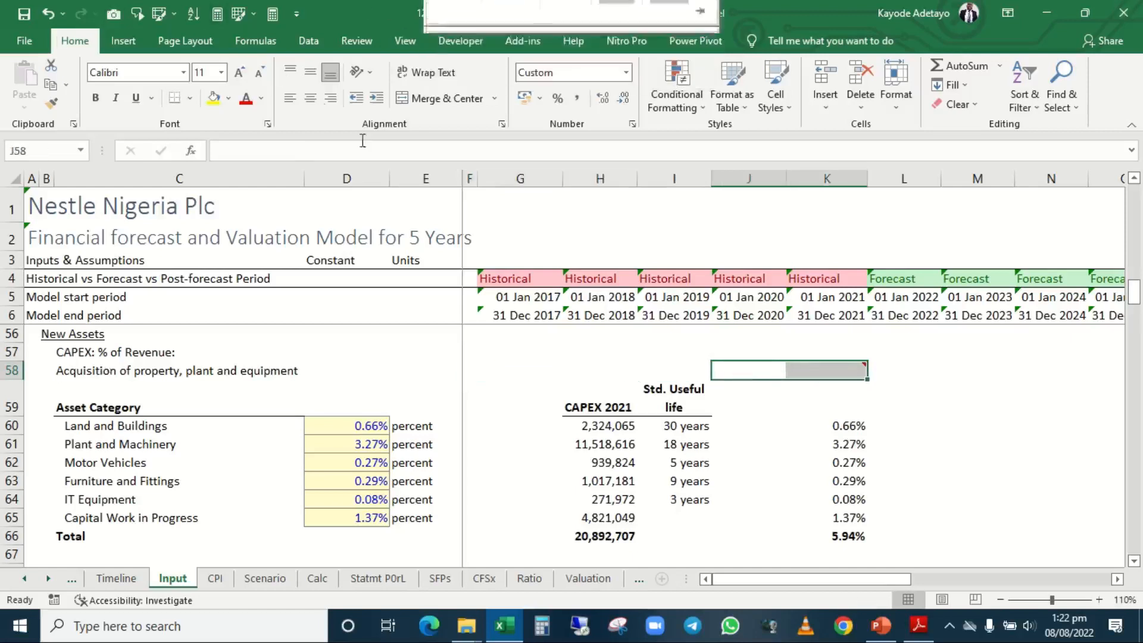
{"action": "left_click", "coordinate": [355, 41]}
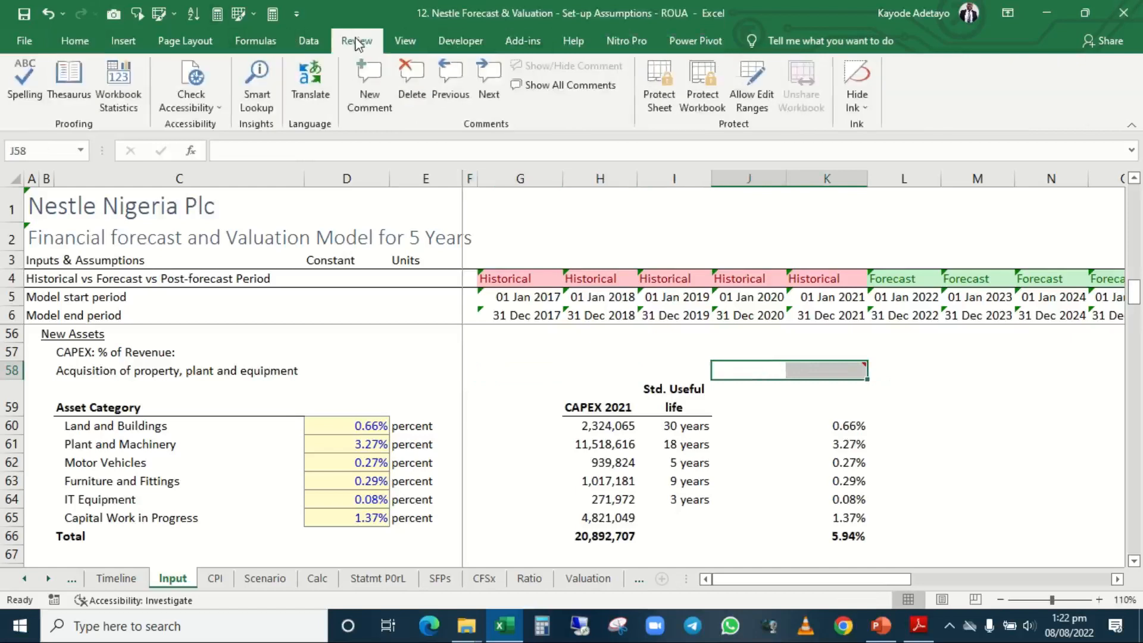
{"action": "left_click", "coordinate": [414, 74]}
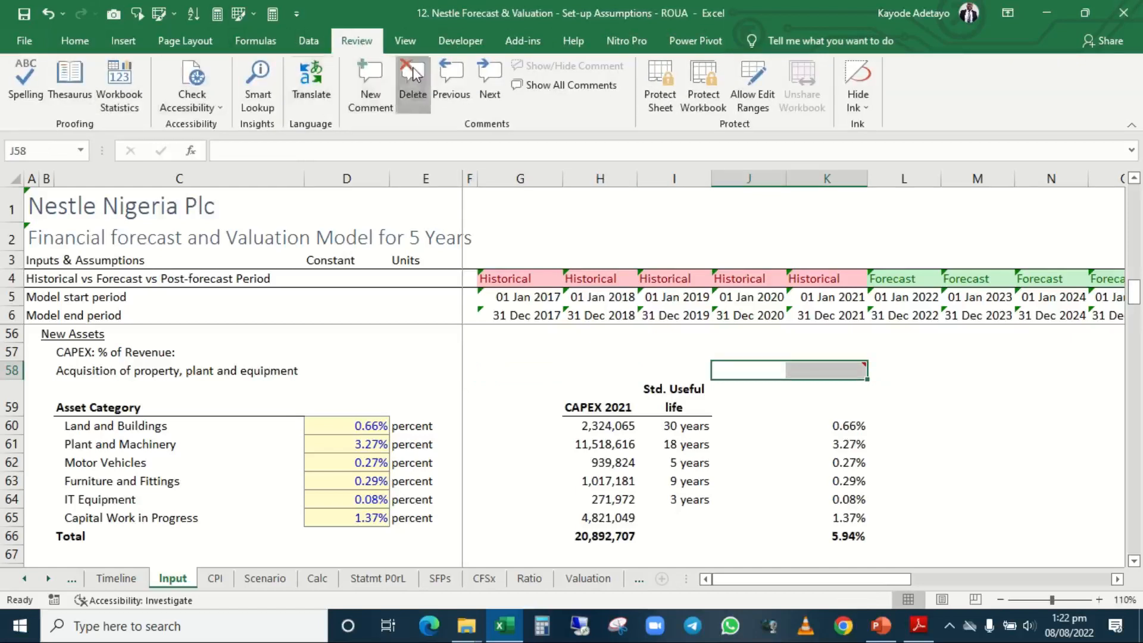
Review the existing asset figures in column H and the CAPEX 2021 and standard useful life figures for new assets.
{"action": "left_click", "coordinate": [625, 348]}
{"action": "key", "text": "Up"}
{"action": "key", "text": "Up"}
{"action": "key", "text": "Up"}
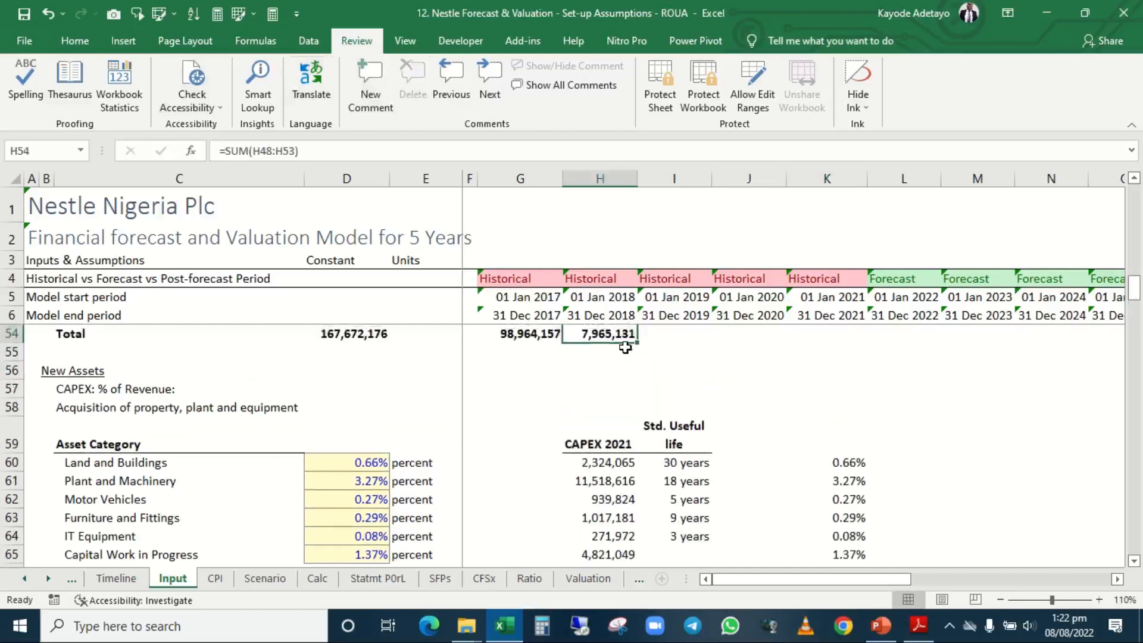
{"action": "key", "text": "Up"}
{"action": "key", "text": "Up"}
{"action": "key", "text": "Up"}
{"action": "key", "text": "Up"}
{"action": "key", "text": "Up"}
{"action": "key", "text": "Up"}
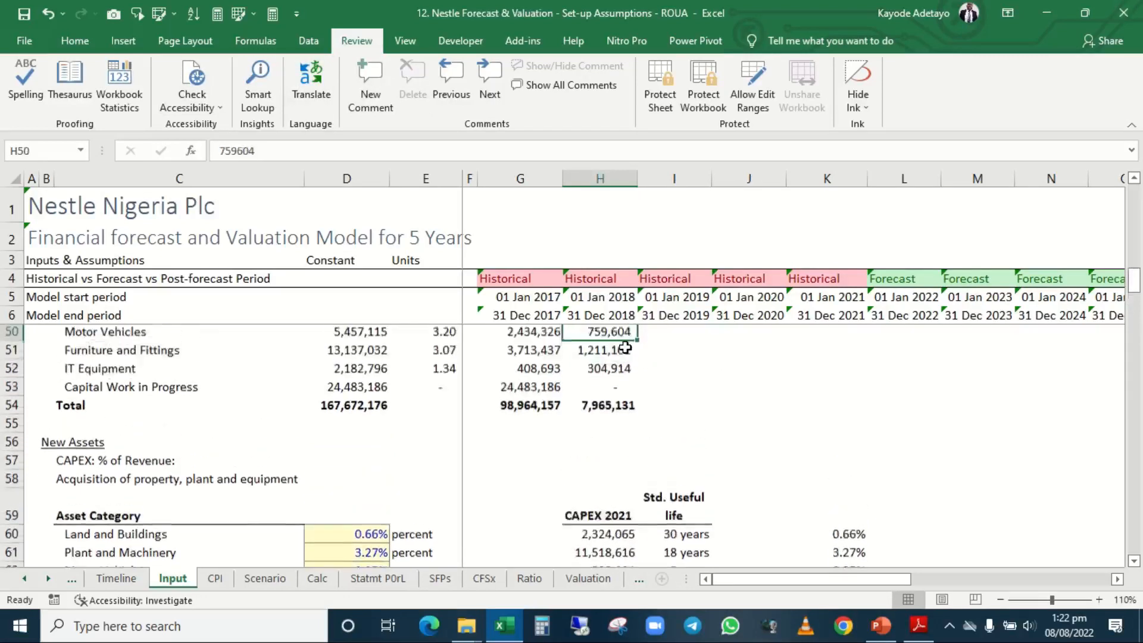
{"action": "key", "text": "Down"}
{"action": "key", "text": "Down"}
{"action": "key", "text": "Down"}
{"action": "key", "text": "Down"}
{"action": "key", "text": "Down"}
{"action": "key", "text": "Down"}
{"action": "key", "text": "Down"}
{"action": "key", "text": "Down"}
{"action": "key", "text": "Down"}
{"action": "key", "text": "Down"}
{"action": "key", "text": "Down"}
{"action": "key", "text": "Down"}
{"action": "key", "text": "Down"}
{"action": "key", "text": "Down"}
{"action": "key", "text": "Down"}
{"action": "key", "text": "Down"}
{"action": "key", "text": "Down"}
{"action": "key", "text": "Down"}
{"action": "key", "text": "Down"}
{"action": "key", "text": "Down"}
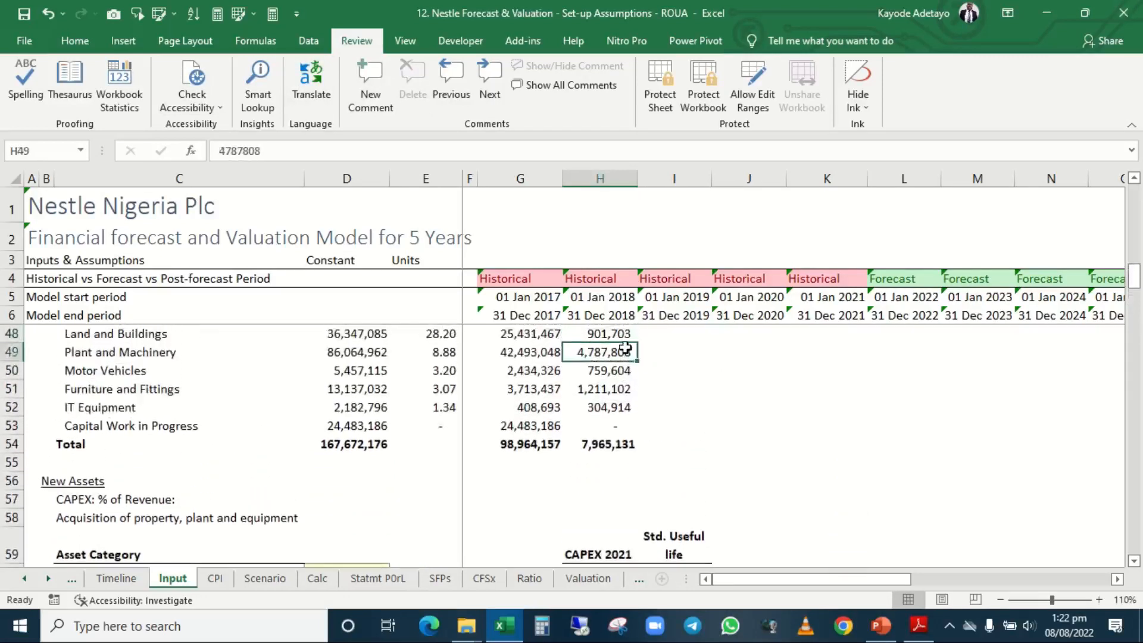
{"action": "key", "text": "Up"}
{"action": "key", "text": "Up"}
{"action": "key", "text": "Up"}
{"action": "key", "text": "Up"}
{"action": "key", "text": "Up"}
{"action": "key", "text": "Up"}
{"action": "key", "text": "Up"}
{"action": "key", "text": "Up"}
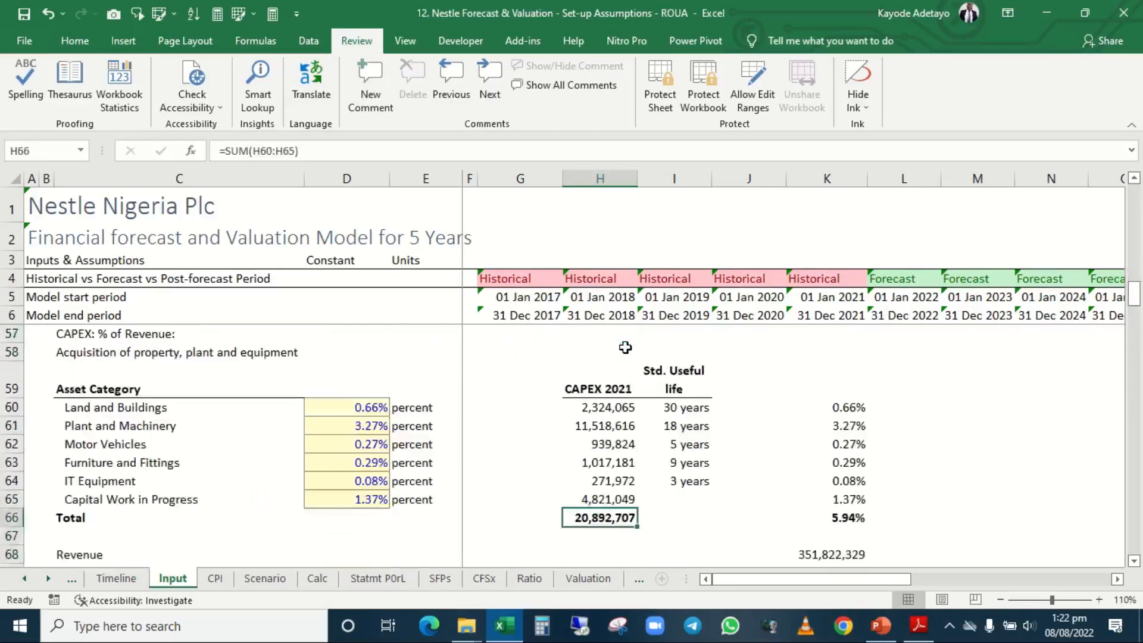
{"action": "key", "text": "Right"}
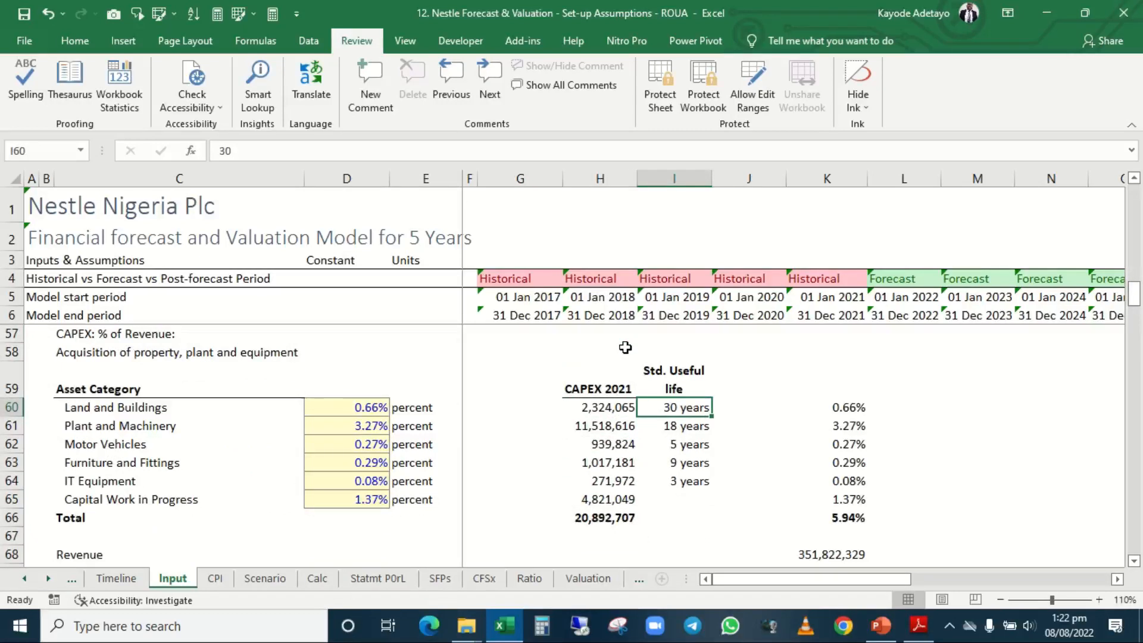
{"action": "key", "text": "Left"}
{"action": "key", "text": "Left"}
{"action": "key", "text": "Left"}
{"action": "key", "text": "Left"}
{"action": "key", "text": "Left"}
{"action": "key", "text": "Left"}
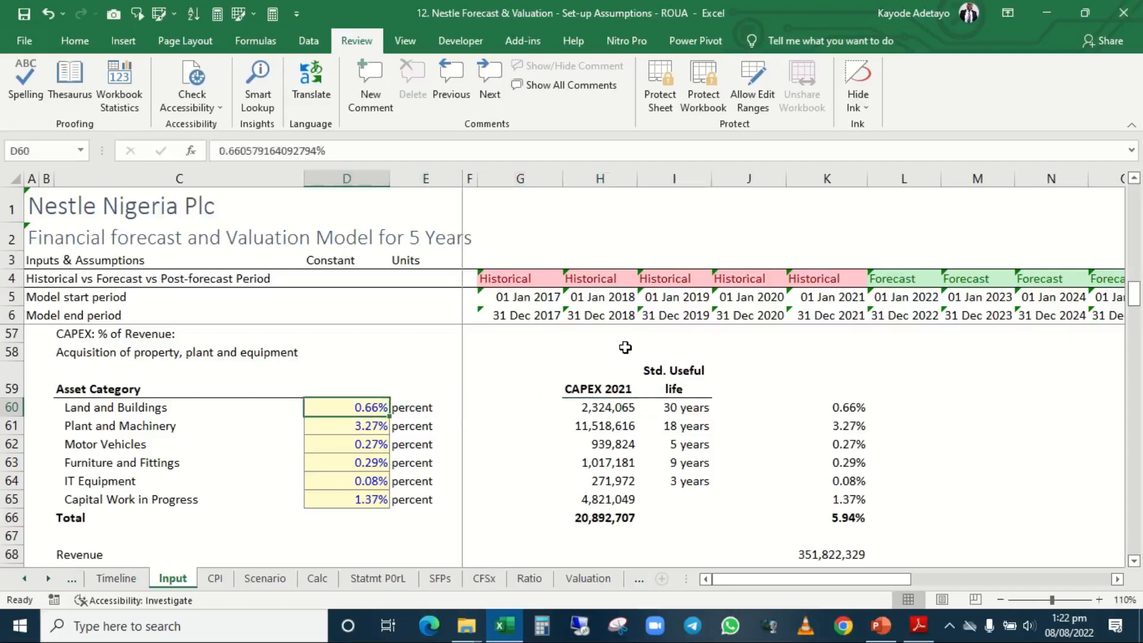
{"action": "key", "text": "Right"}
{"action": "key", "text": "Right"}
{"action": "key", "text": "Right"}
{"action": "key", "text": "Right"}
{"action": "key", "text": "Right"}
{"action": "key", "text": "Right"}
{"action": "key", "text": "Right"}
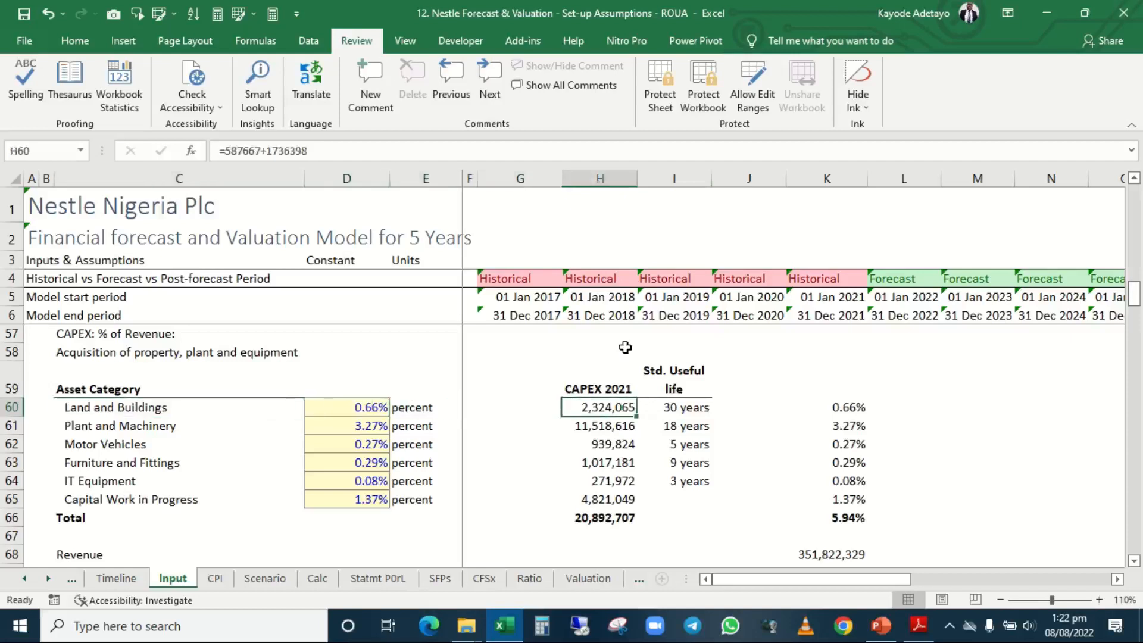
{"action": "key", "text": "Left"}
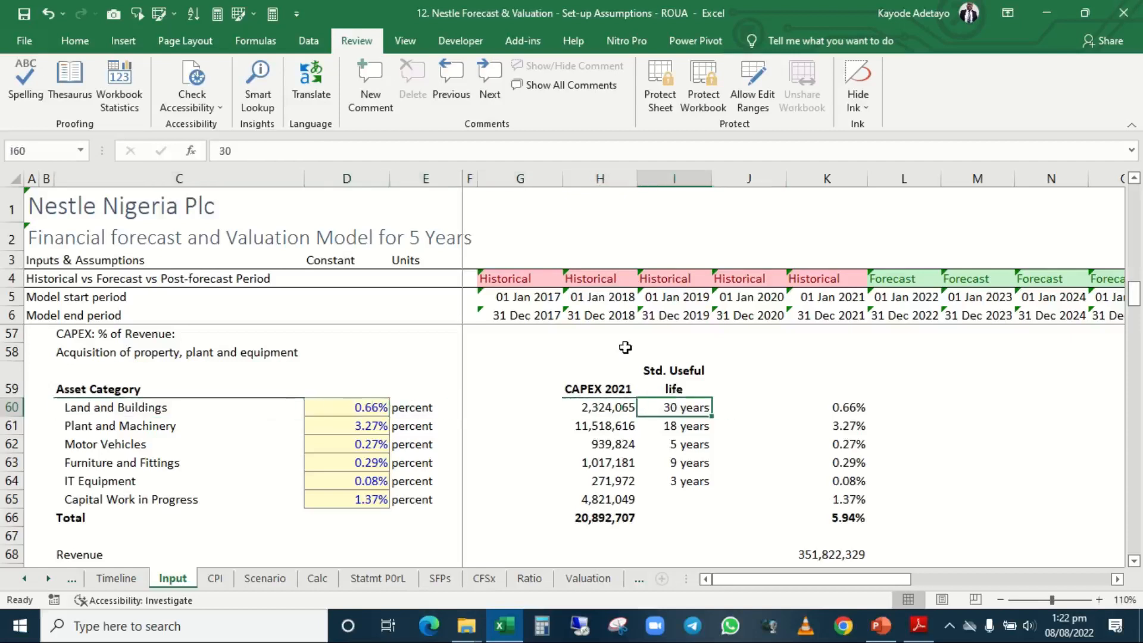
Copy the Std. Useful life heading and values from I59:I65 into G59:G65 of the new assets table.
{"action": "key", "text": "Up"}
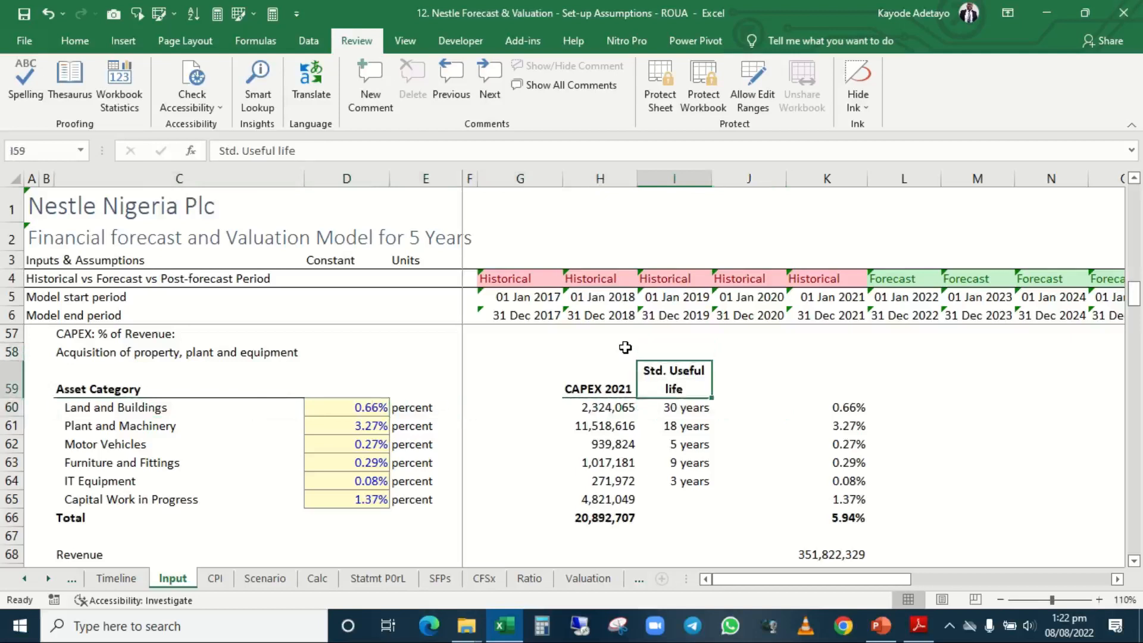
{"action": "key", "text": "shift+Down"}
{"action": "key", "text": "shift+Down"}
{"action": "key", "text": "shift+Down"}
{"action": "key", "text": "shift+Down"}
{"action": "key", "text": "shift+Down"}
{"action": "key", "text": "shift+Down"}
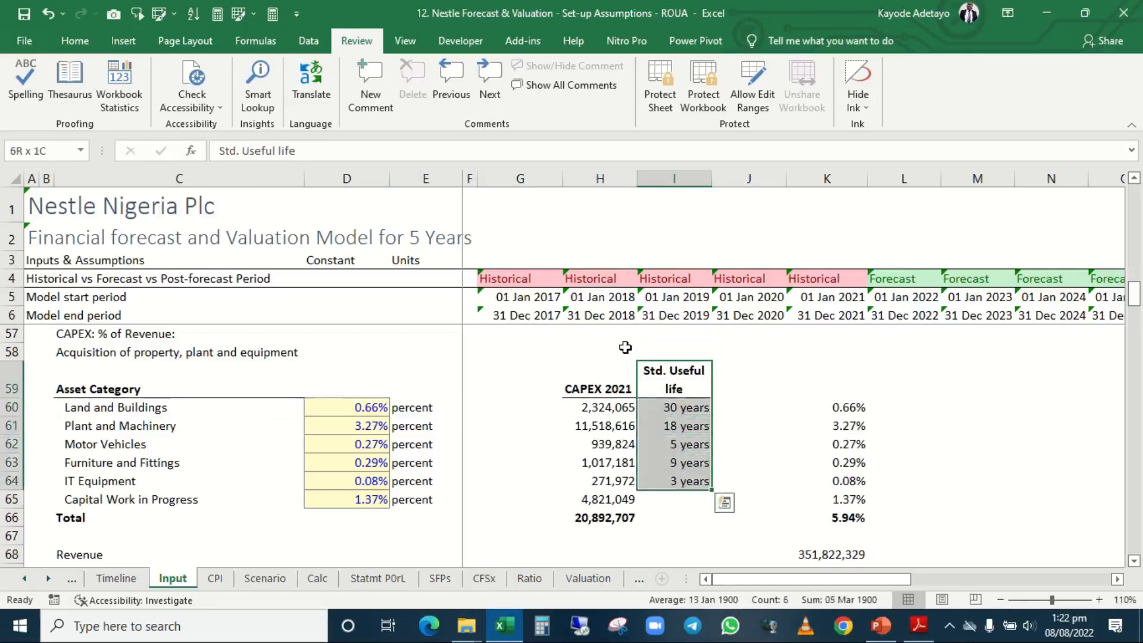
{"action": "key", "text": "ctrl+c"}
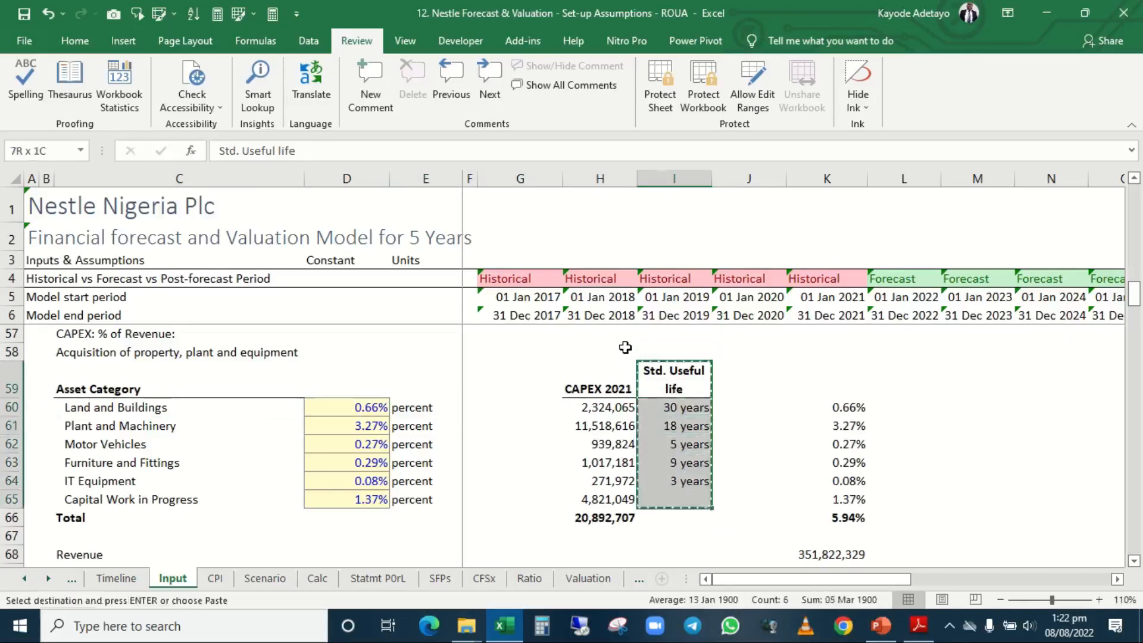
{"action": "key", "text": "Left"}
{"action": "key", "text": "Left"}
{"action": "key", "text": "Left"}
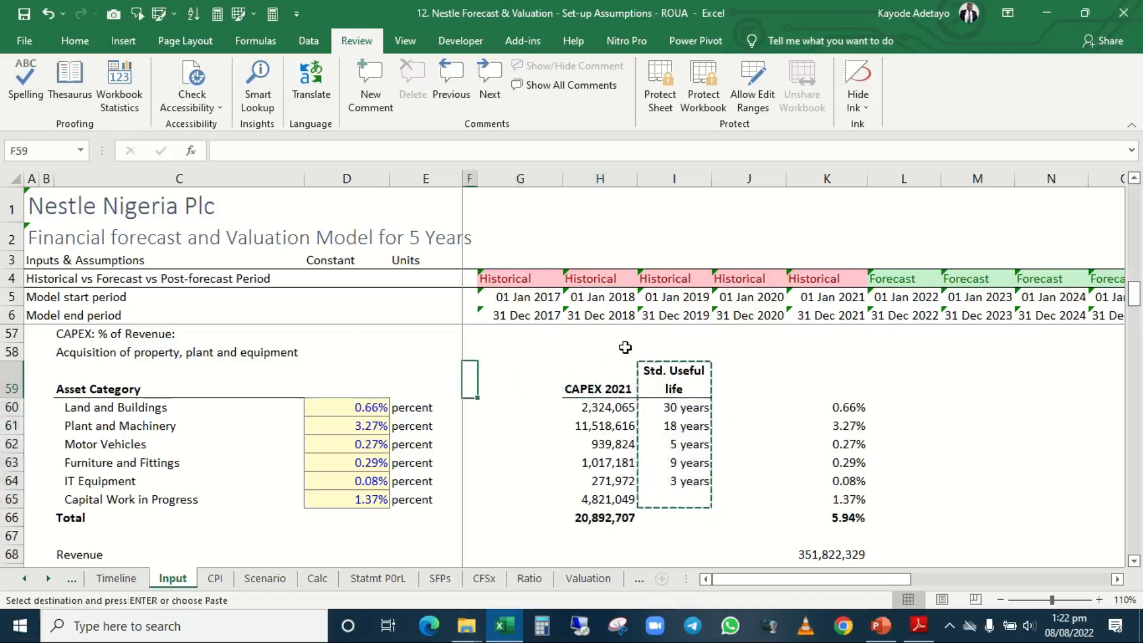
{"action": "key", "text": "Left"}
{"action": "key", "text": "Right"}
{"action": "key", "text": "Right"}
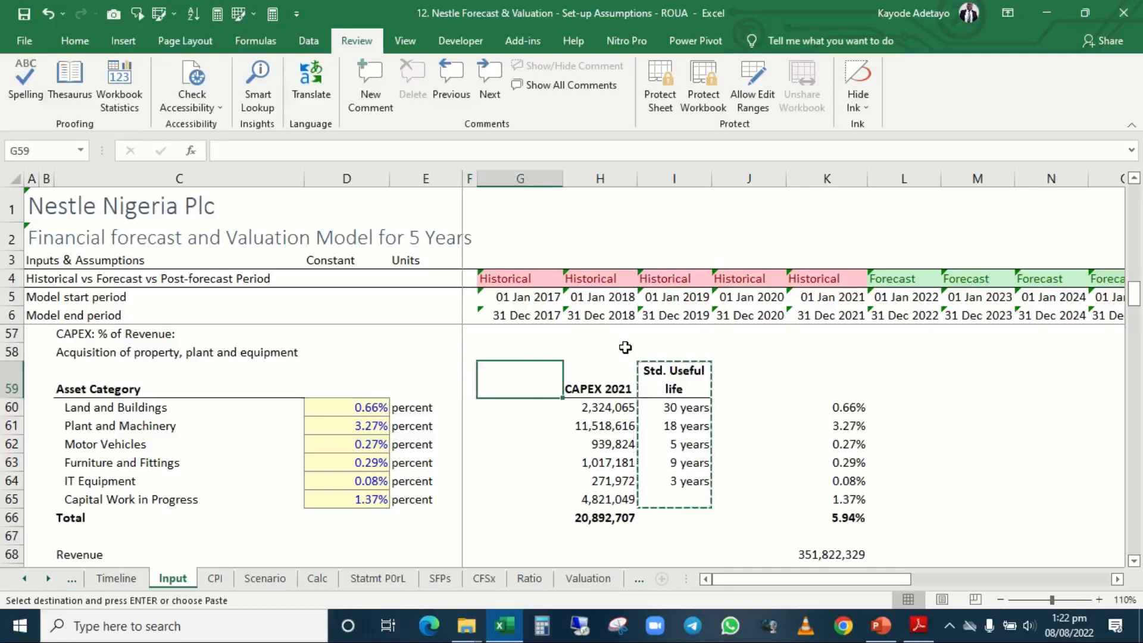
{"action": "key", "text": "ctrl+v"}
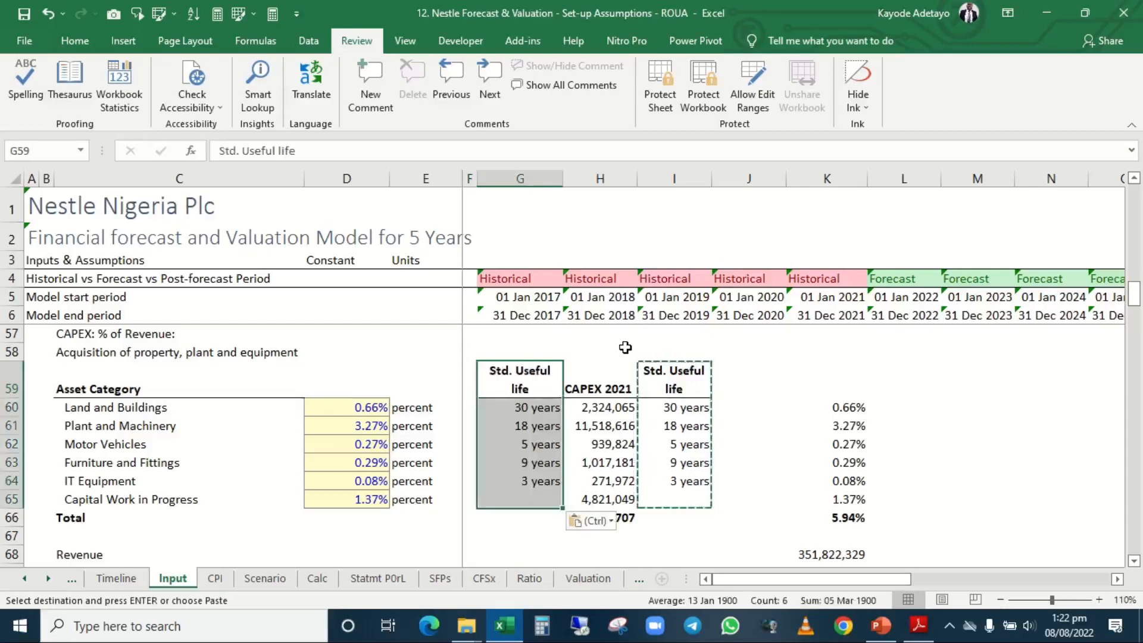
{"action": "key", "text": "Escape"}
Move the CAPEX 2021 heading, figures and total from H59:H66 to J59:J66.
{"action": "key", "text": "Left"}
{"action": "key", "text": "Right"}
{"action": "key", "text": "Right"}
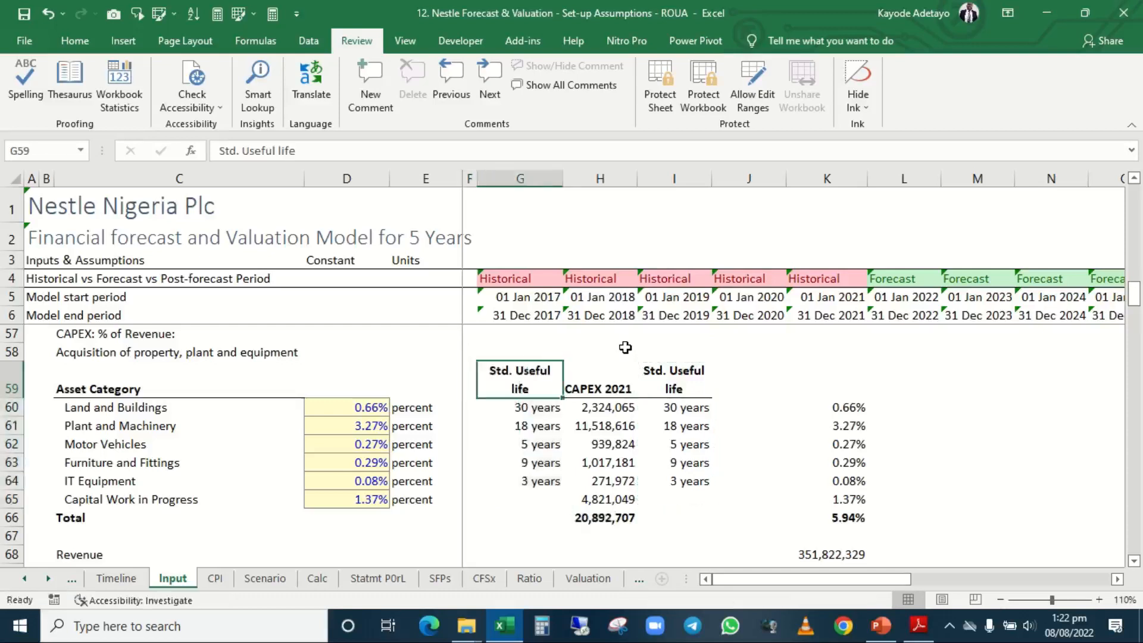
{"action": "key", "text": "shift+Down"}
{"action": "key", "text": "shift+Down"}
{"action": "key", "text": "shift+Down"}
{"action": "key", "text": "shift+Down"}
{"action": "key", "text": "shift+Down"}
{"action": "key", "text": "shift+Down"}
{"action": "key", "text": "shift+Down"}
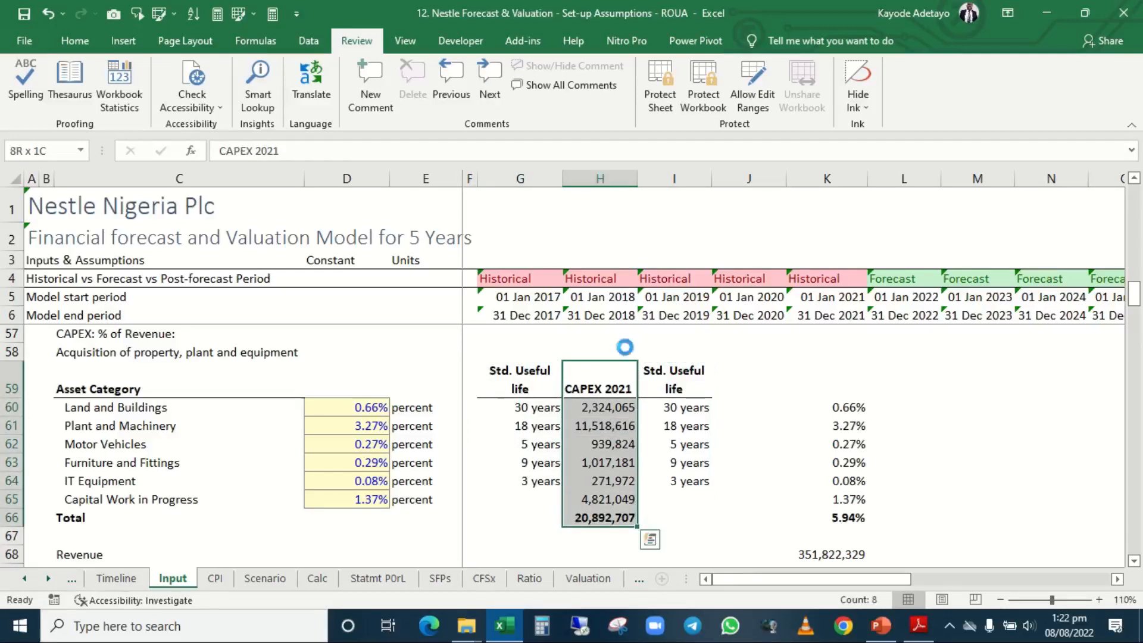
{"action": "key", "text": "ctrl+c"}
{"action": "key", "text": "Right"}
{"action": "key", "text": "Right"}
{"action": "key", "text": "Right"}
{"action": "key", "text": "Left"}
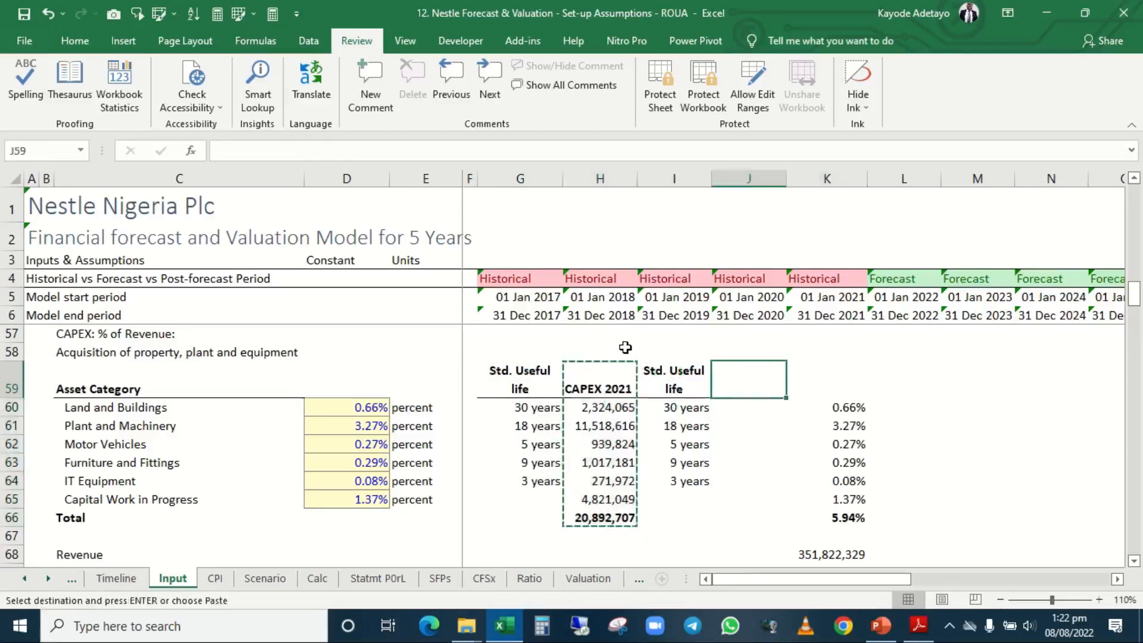
{"action": "key", "text": "ctrl+v"}
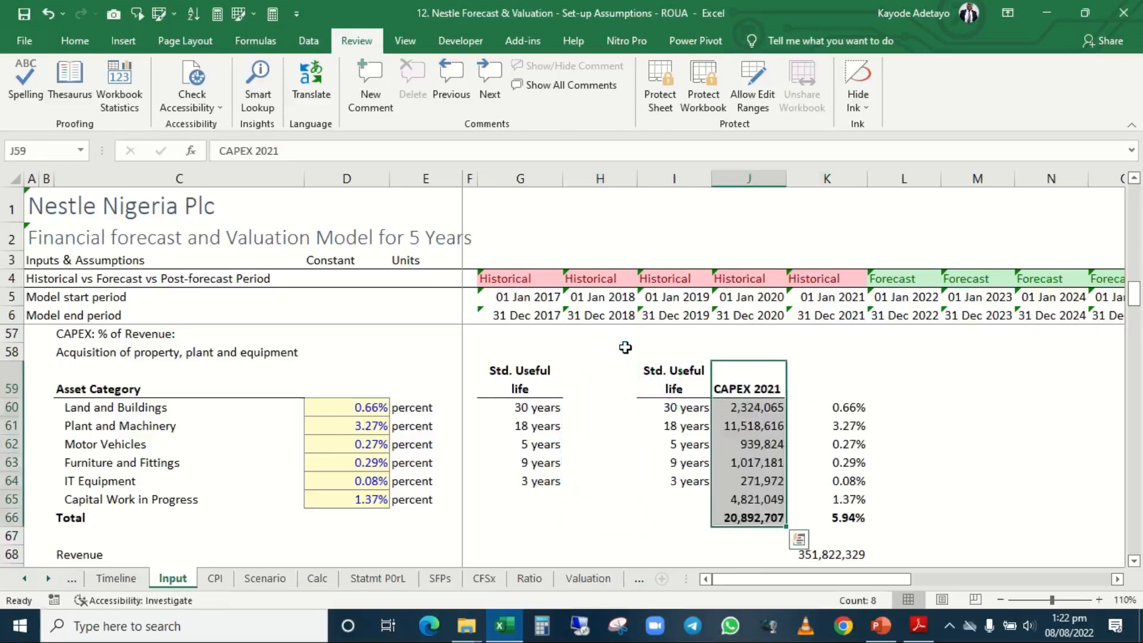
Clear the duplicate Std. Useful life heading and values from I59:I64.
{"action": "key", "text": "Left"}
{"action": "key", "text": "shift+Down"}
{"action": "key", "text": "shift+Down"}
{"action": "key", "text": "shift+Down"}
{"action": "key", "text": "shift+Down"}
{"action": "key", "text": "shift+Down"}
{"action": "key", "text": "shift+Down"}
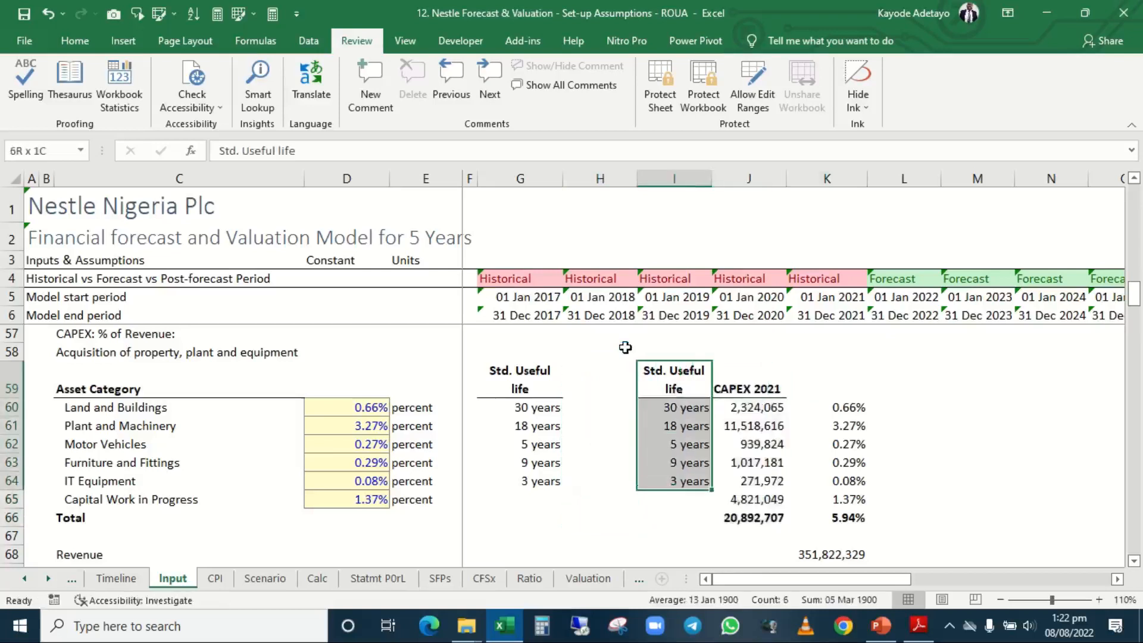
{"action": "key", "text": "Delete"}
{"action": "key", "text": "Left"}
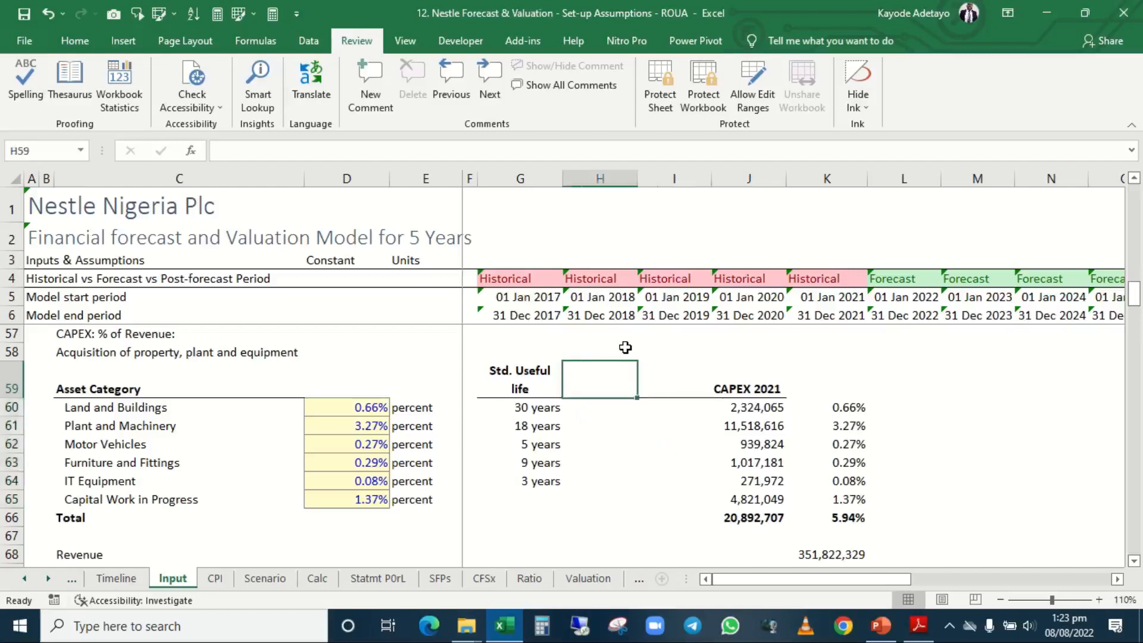
Apply the Assume cell style to the standard useful life cells G60:G65.
{"action": "key", "text": "Left"}
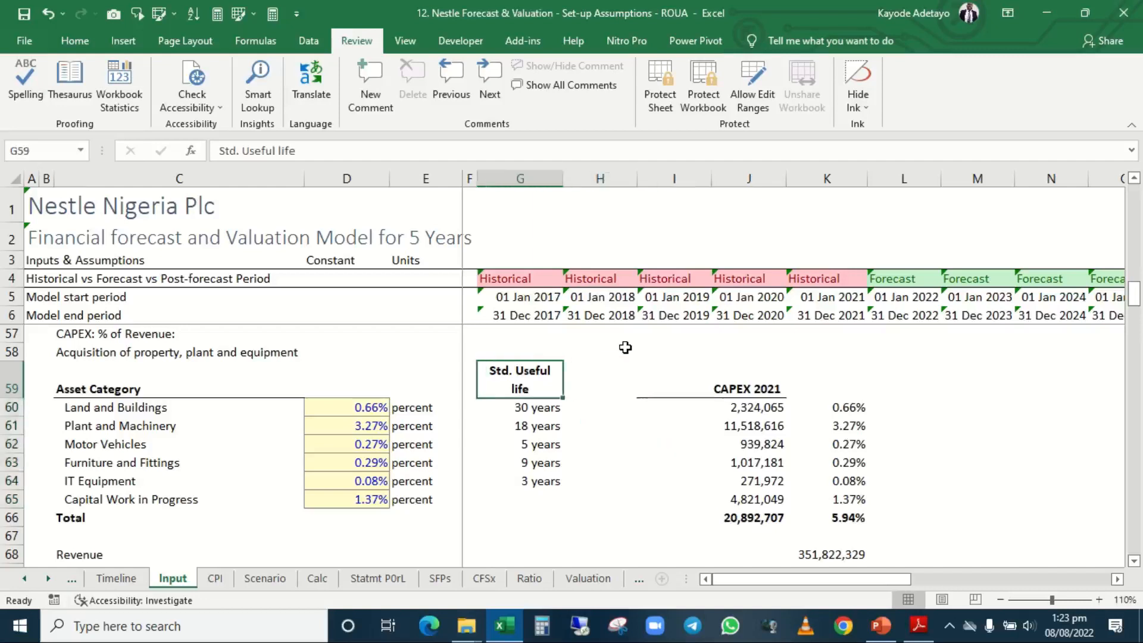
{"action": "key", "text": "Down"}
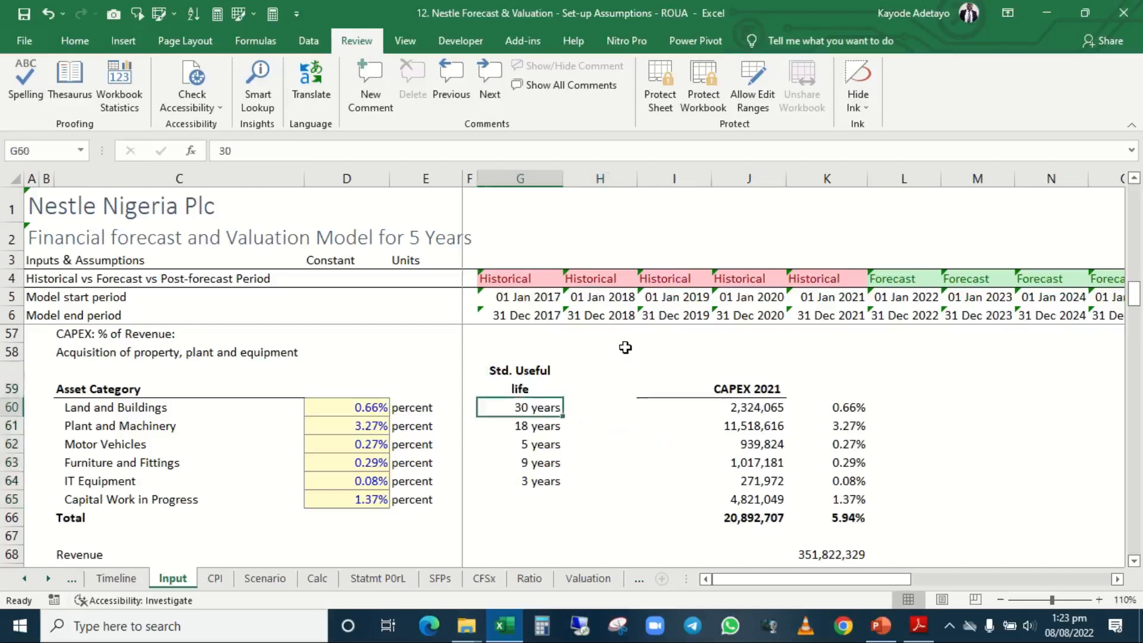
{"action": "key", "text": "shift+Down"}
{"action": "key", "text": "shift+Down"}
{"action": "key", "text": "shift+Down"}
{"action": "key", "text": "shift+Down"}
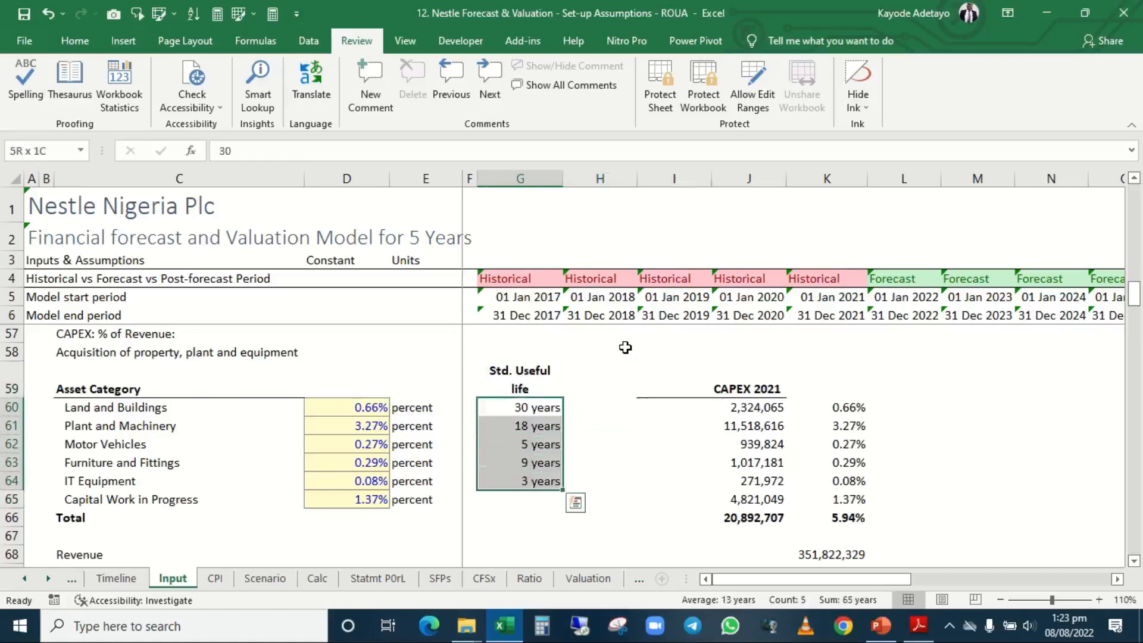
{"action": "key", "text": "alt"}
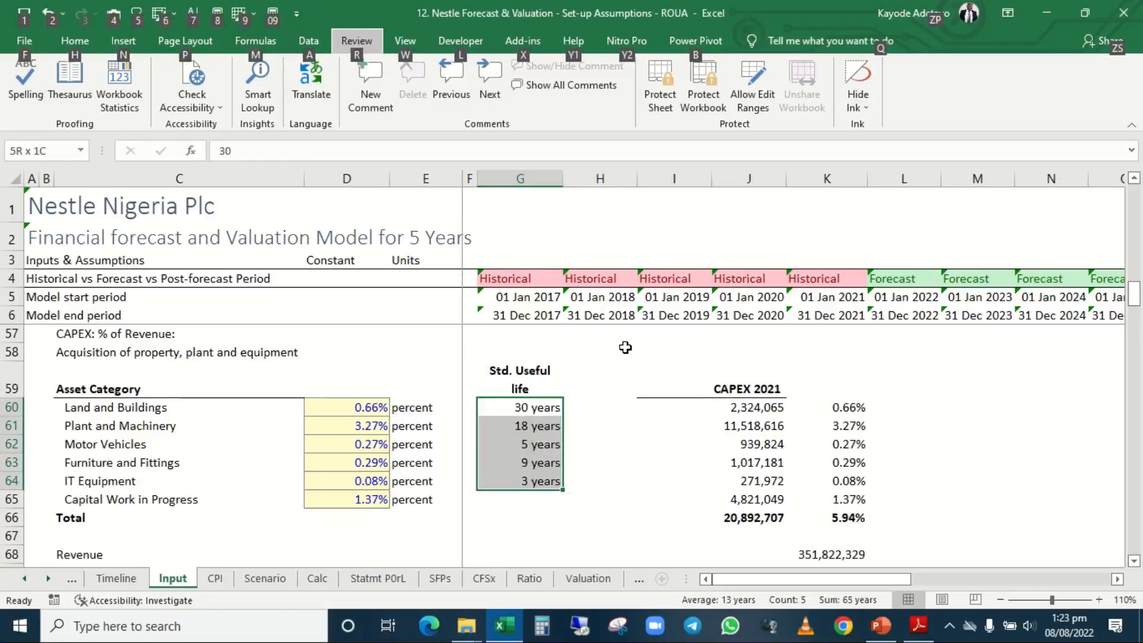
{"action": "key", "text": "r"}
{"action": "key", "text": "s"}
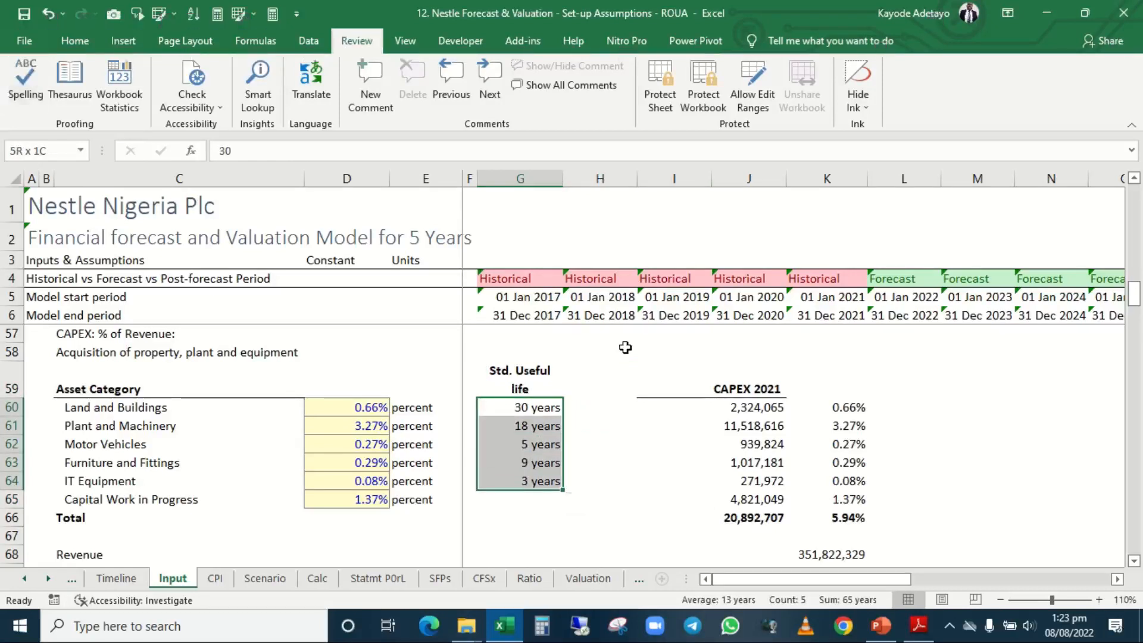
{"action": "key", "text": "shift+Down"}
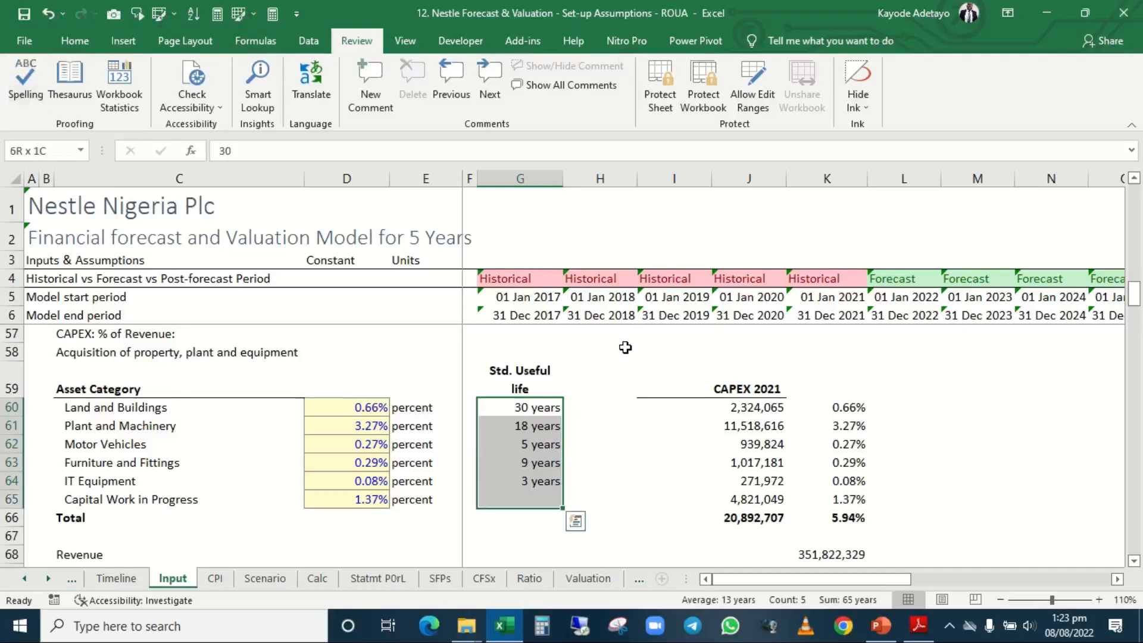
{"action": "key", "text": "alt+6"}
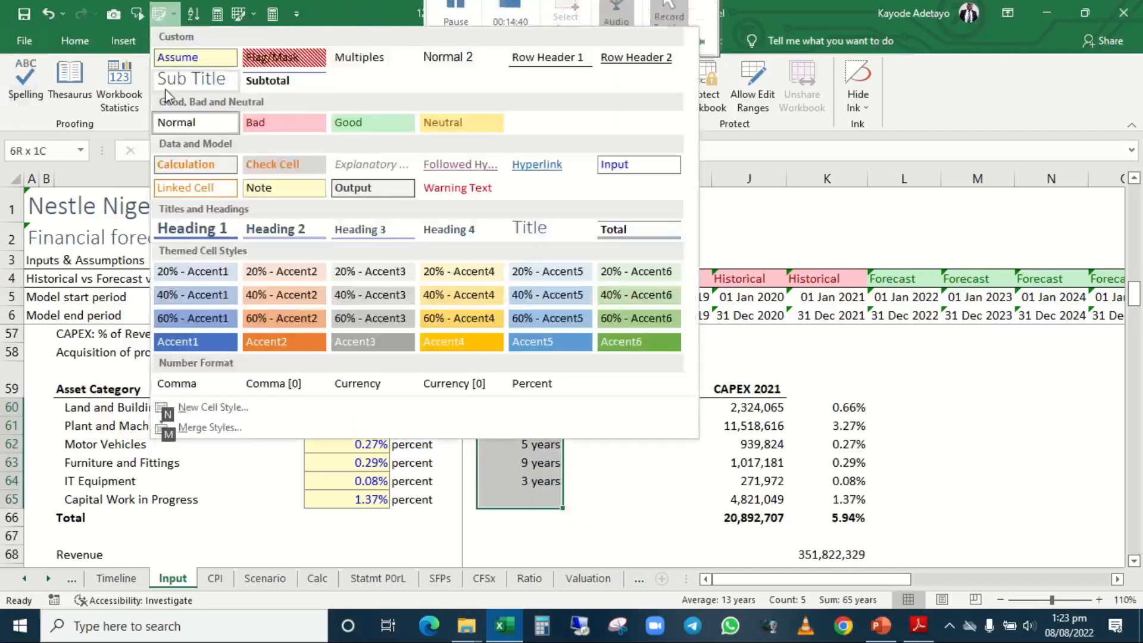
{"action": "left_click", "coordinate": [212, 59]}
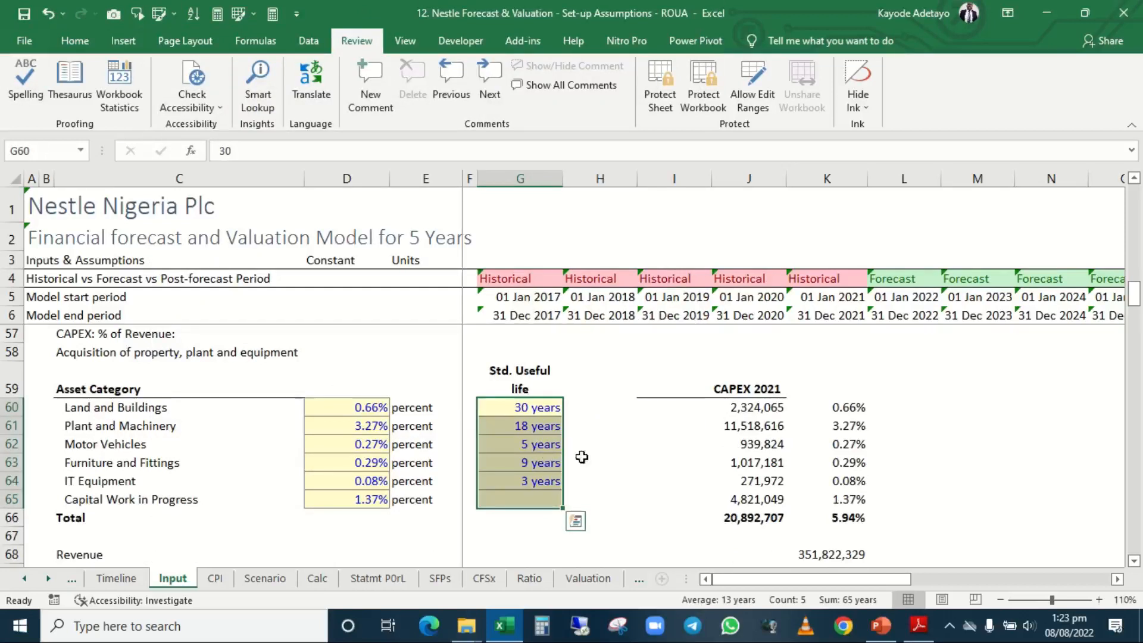
{"action": "left_click", "coordinate": [610, 458]}
{"action": "left_click", "coordinate": [522, 425]}
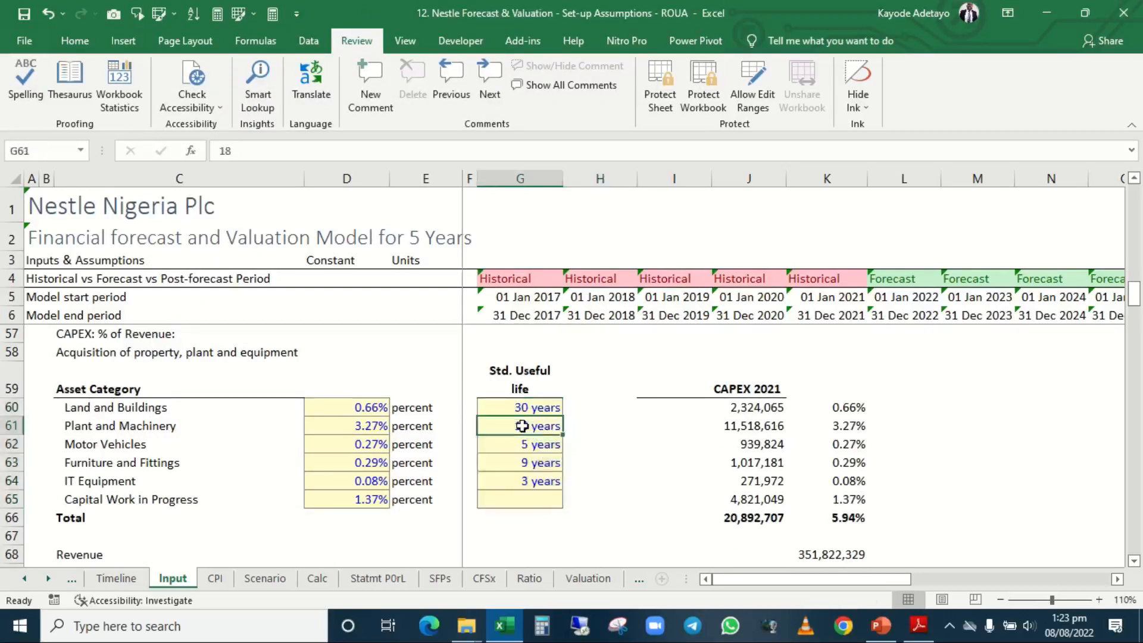
{"action": "key", "text": "Left"}
{"action": "key", "text": "Left"}
{"action": "key", "text": "Left"}
{"action": "key", "text": "Left"}
{"action": "key", "text": "Right"}
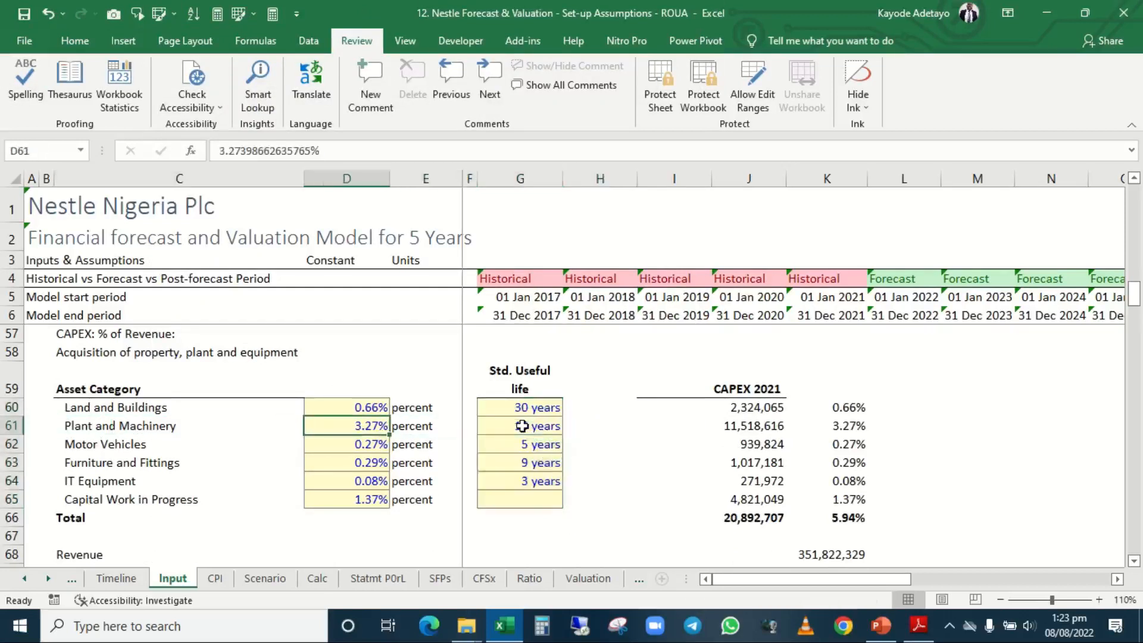
{"action": "key", "text": "Up"}
{"action": "key", "text": "Up"}
{"action": "key", "text": "Up"}
{"action": "key", "text": "Up"}
{"action": "key", "text": "Up"}
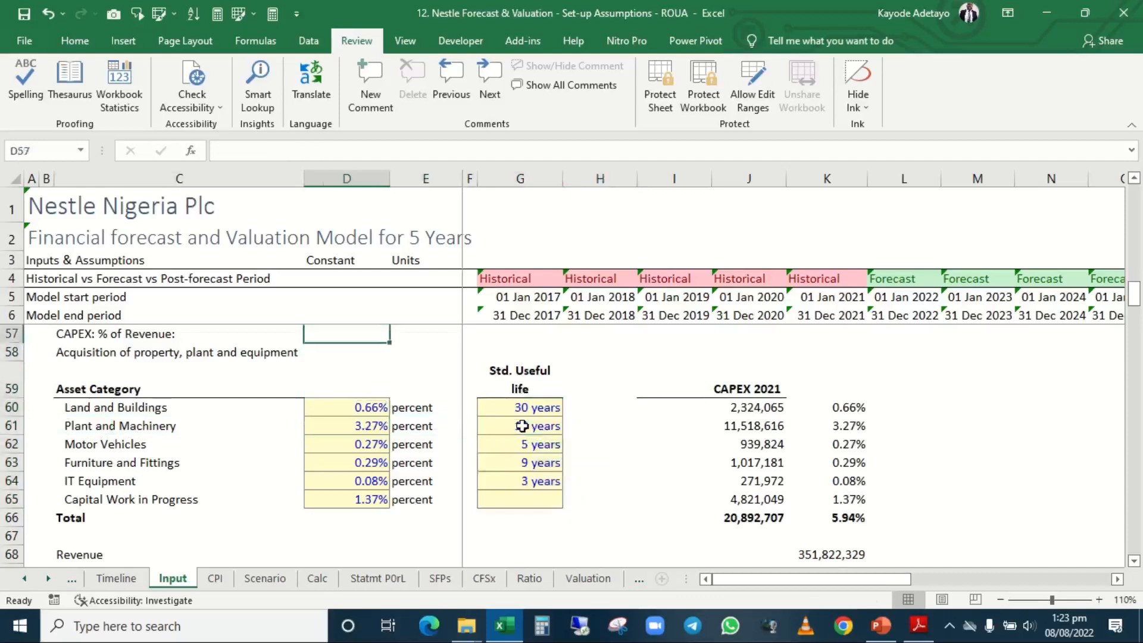
{"action": "key", "text": "Down"}
{"action": "key", "text": "Left"}
{"action": "key", "text": "Left"}
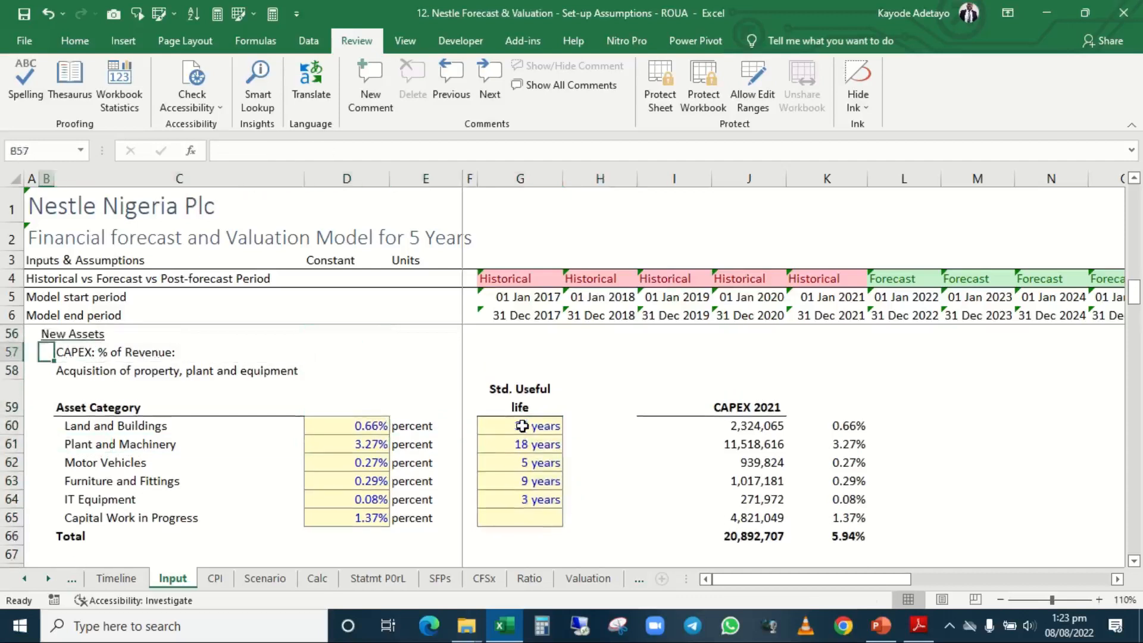
{"action": "key", "text": "Right"}
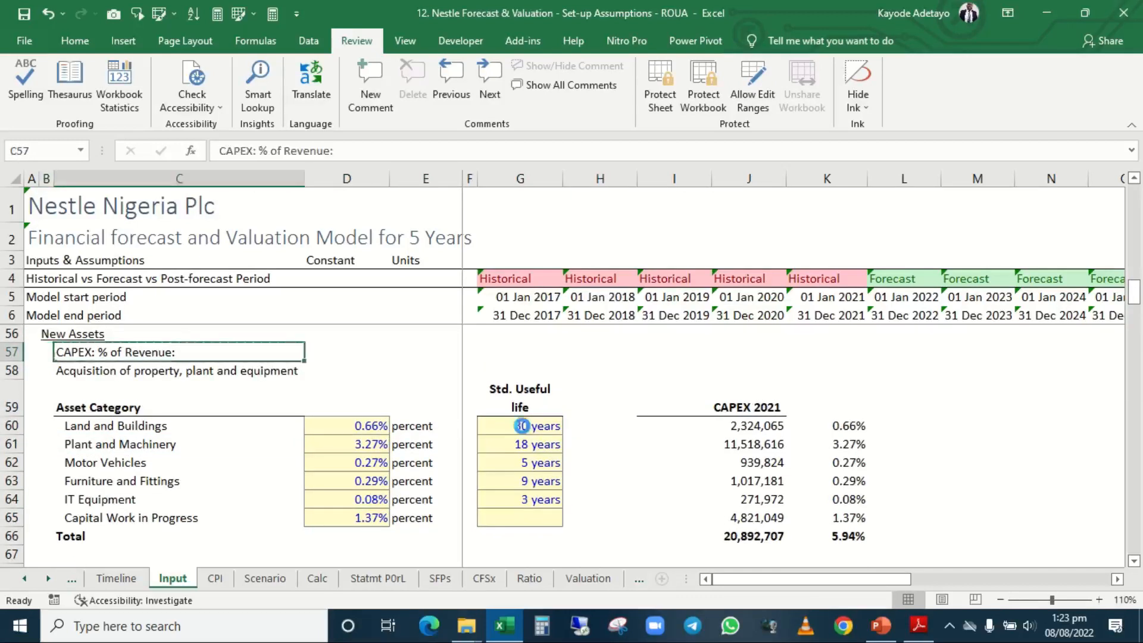
{"action": "key", "text": "ctrl+c"}
{"action": "key", "text": "Down"}
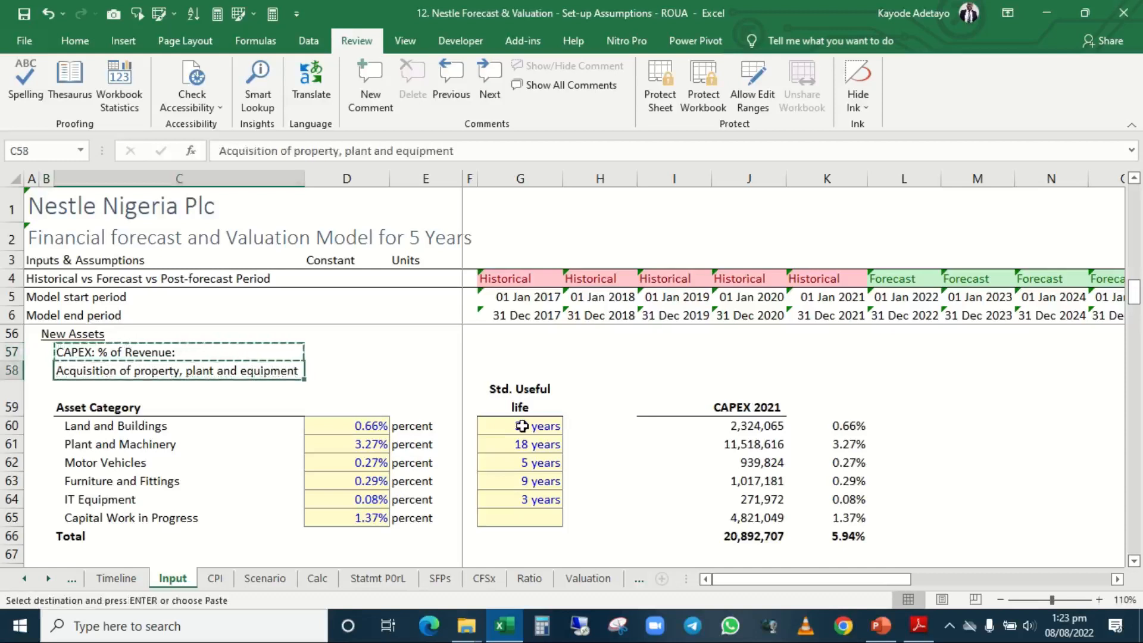
{"action": "key", "text": "Escape"}
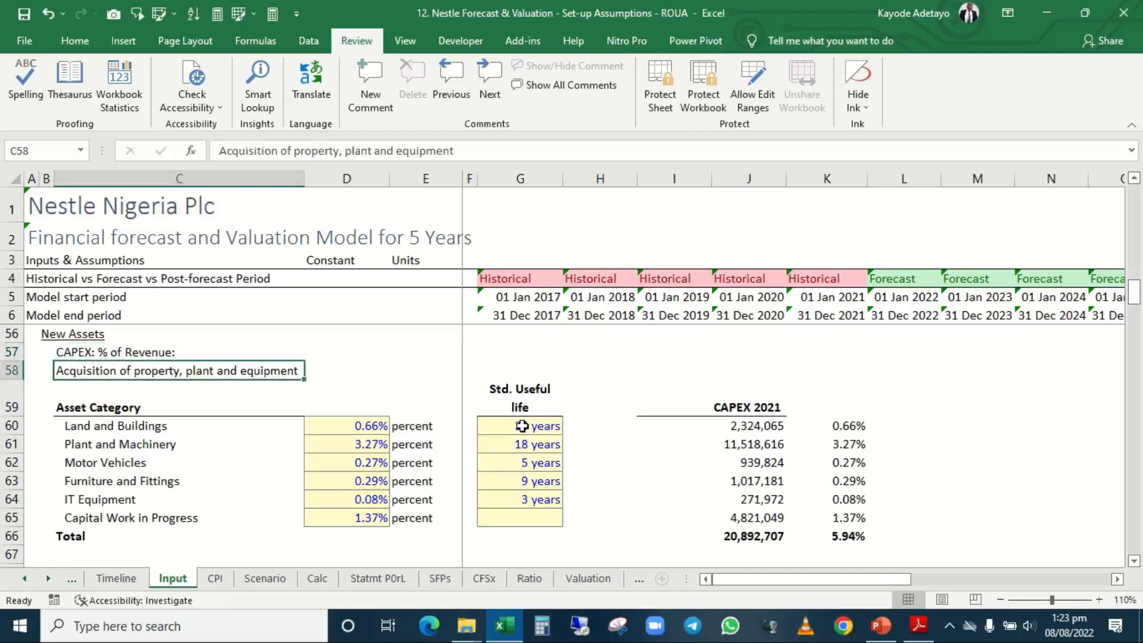
Move the "Acquisition of property, plant and equipment" label from C58 to D56 in the New Assets row.
{"action": "key", "text": "ctrl+c"}
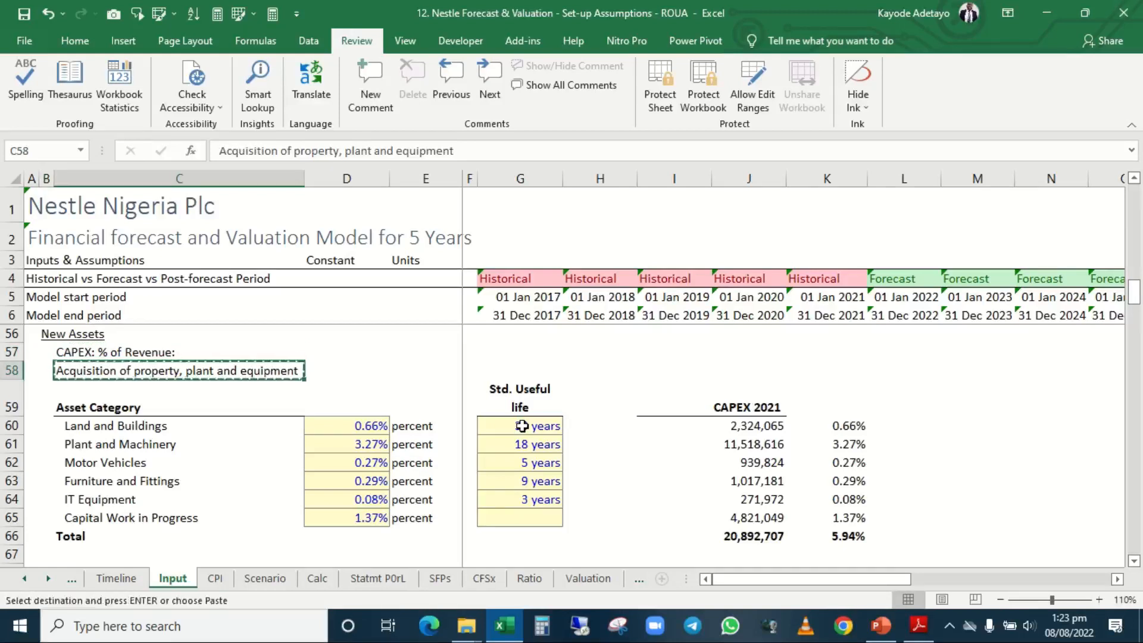
{"action": "key", "text": "Up"}
{"action": "key", "text": "Up"}
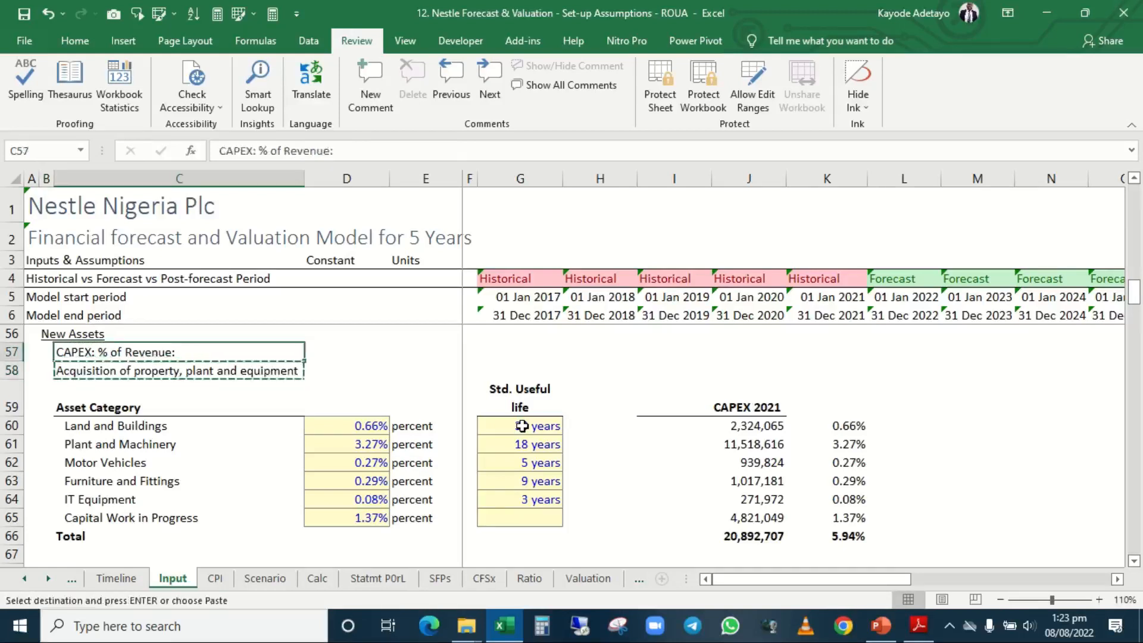
{"action": "key", "text": "Right"}
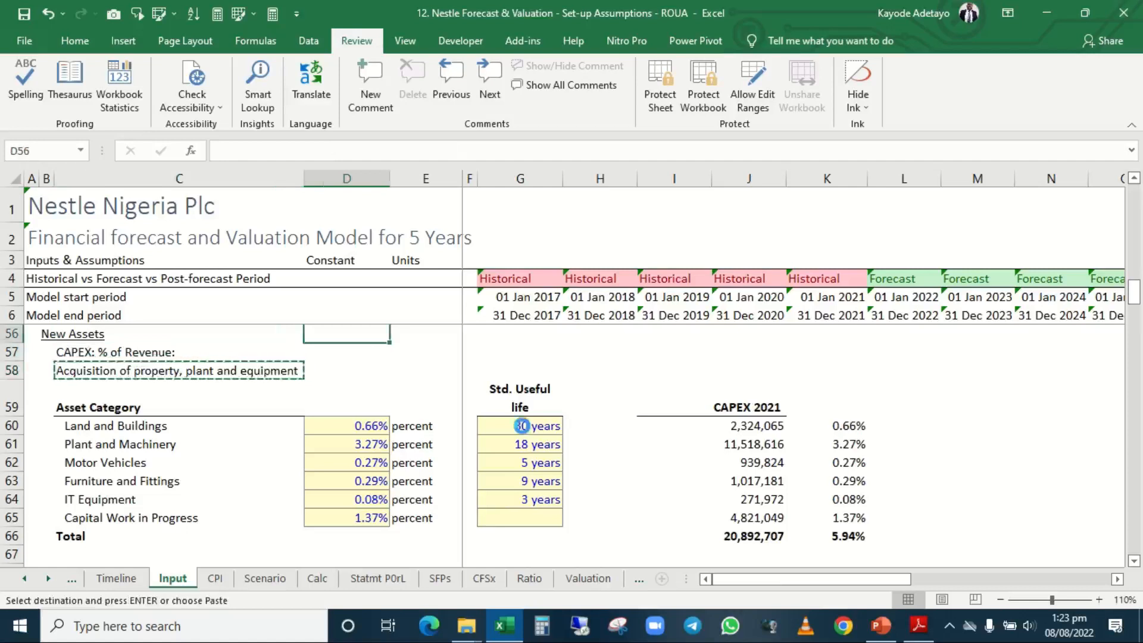
{"action": "key", "text": "Return"}
Move the "CAPEX: % of Revenue:" label from C57 down to C58, directly above the Asset Category heading.
{"action": "key", "text": "Left"}
{"action": "key", "text": "Left"}
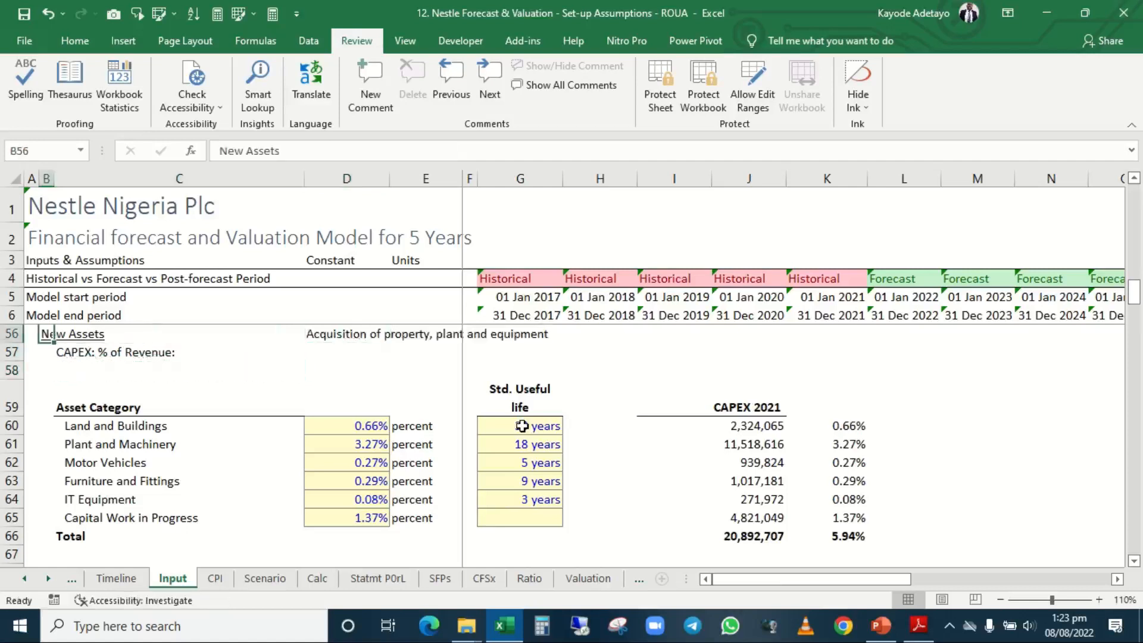
{"action": "key", "text": "Right"}
{"action": "key", "text": "Down"}
{"action": "key", "text": "ctrl+x"}
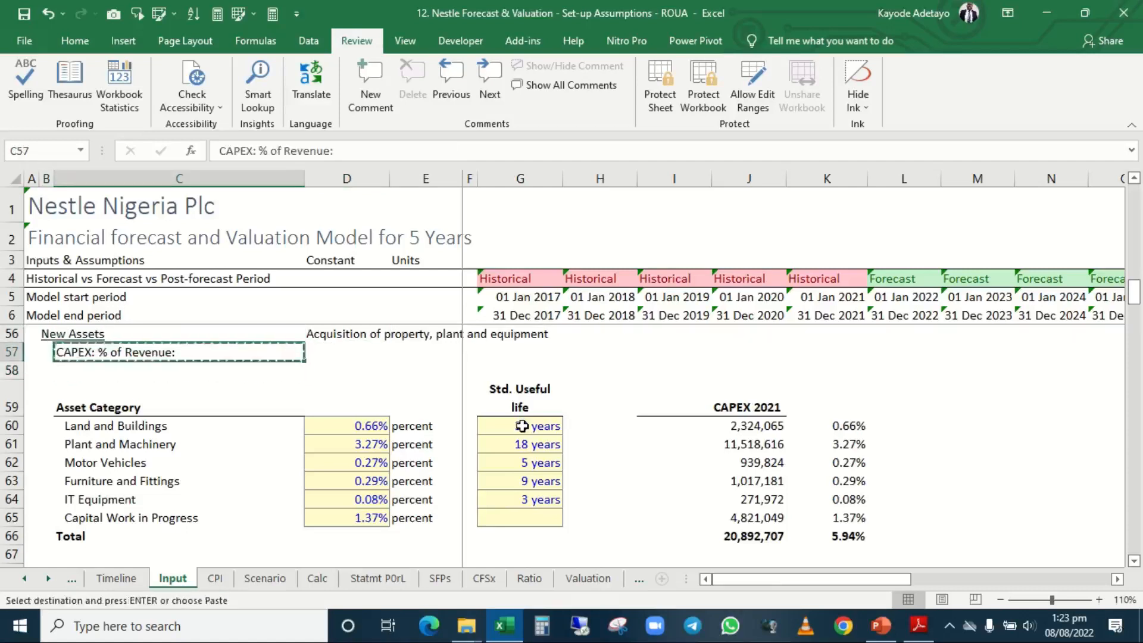
{"action": "key", "text": "Down"}
{"action": "key", "text": "Return"}
Move the "Acquisition of property, plant and equipment" label from D56 to C57, under the New Assets heading.
{"action": "key", "text": "Up"}
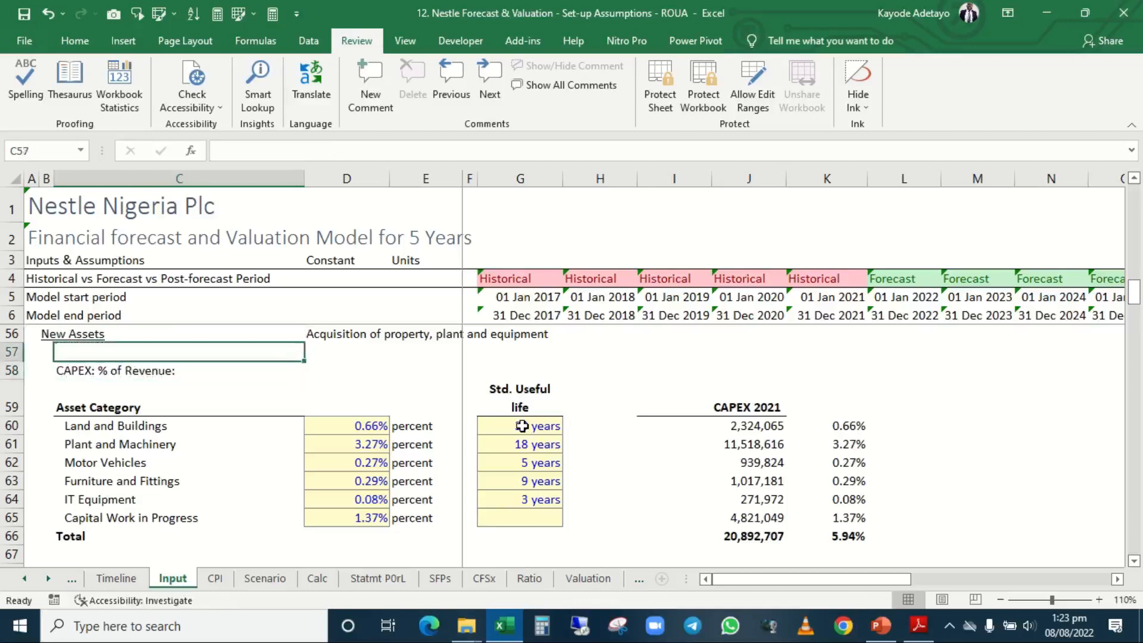
{"action": "key", "text": "Up"}
{"action": "key", "text": "Right"}
{"action": "key", "text": "ctrl+x"}
{"action": "key", "text": "Left"}
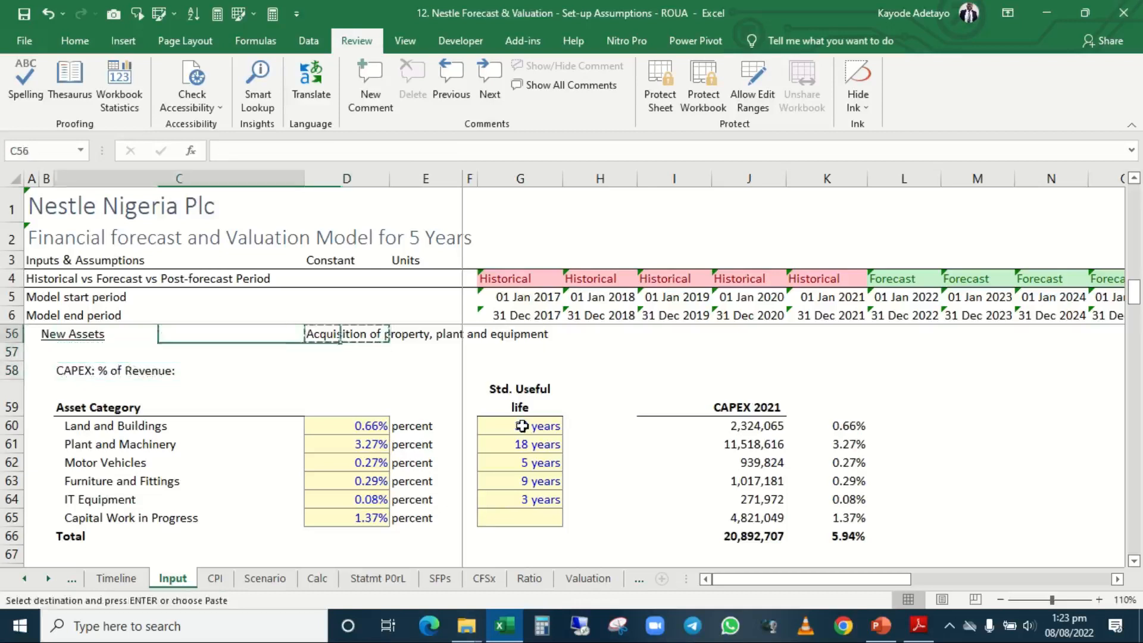
{"action": "key", "text": "Down"}
{"action": "key", "text": "Return"}
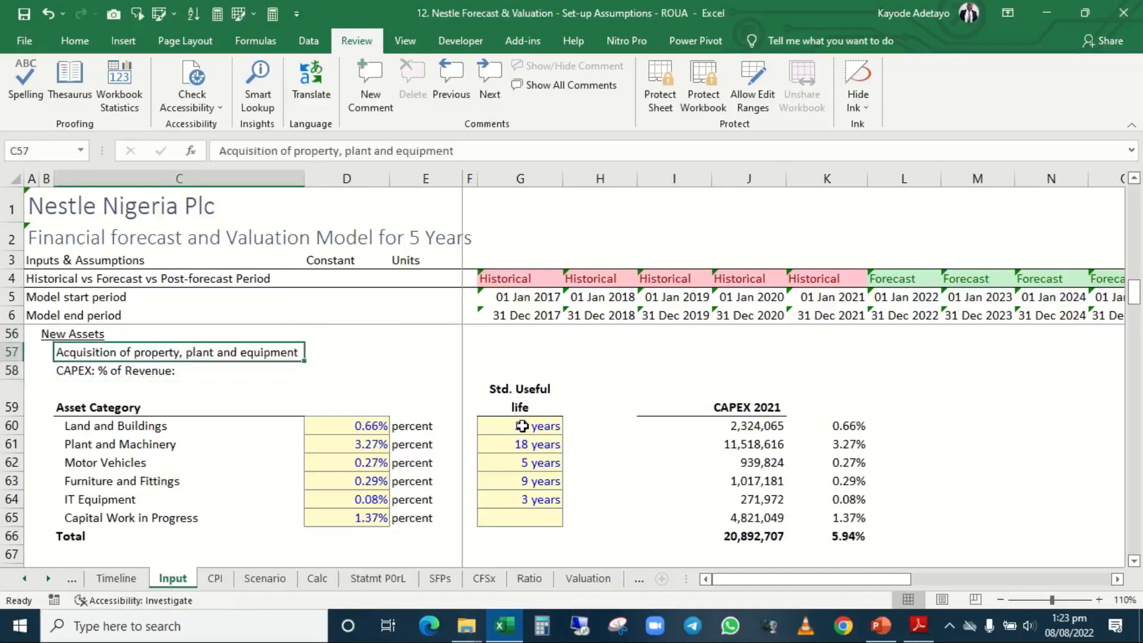
Review the New Assets labels and the layout of the Existing Assets table in rows 44 to 54.
{"action": "key", "text": "Down"}
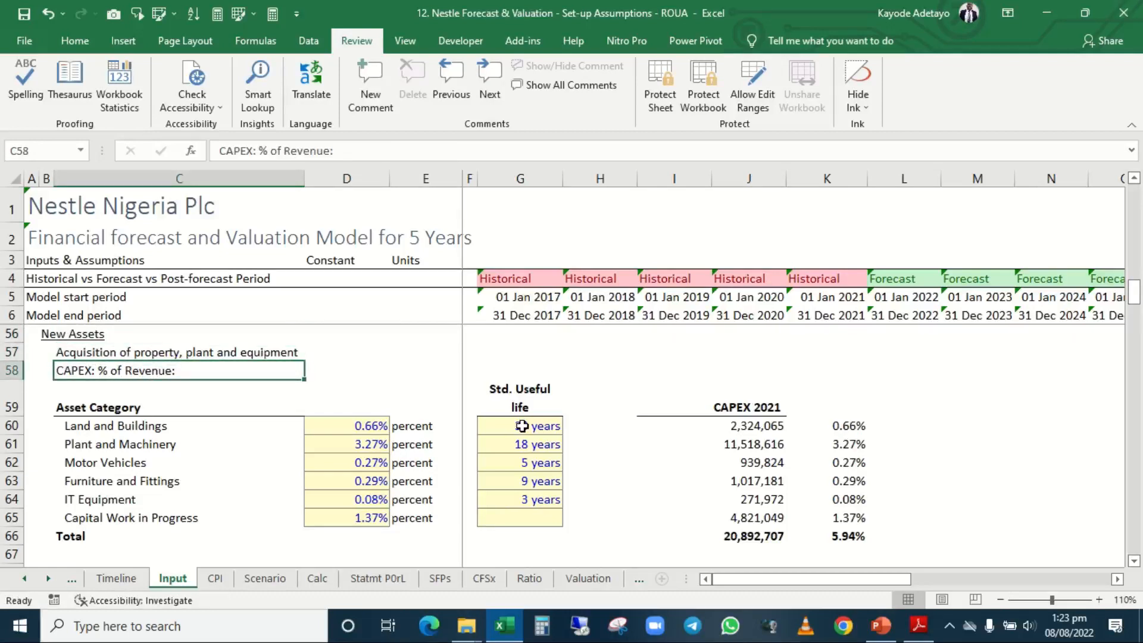
{"action": "key", "text": "Down"}
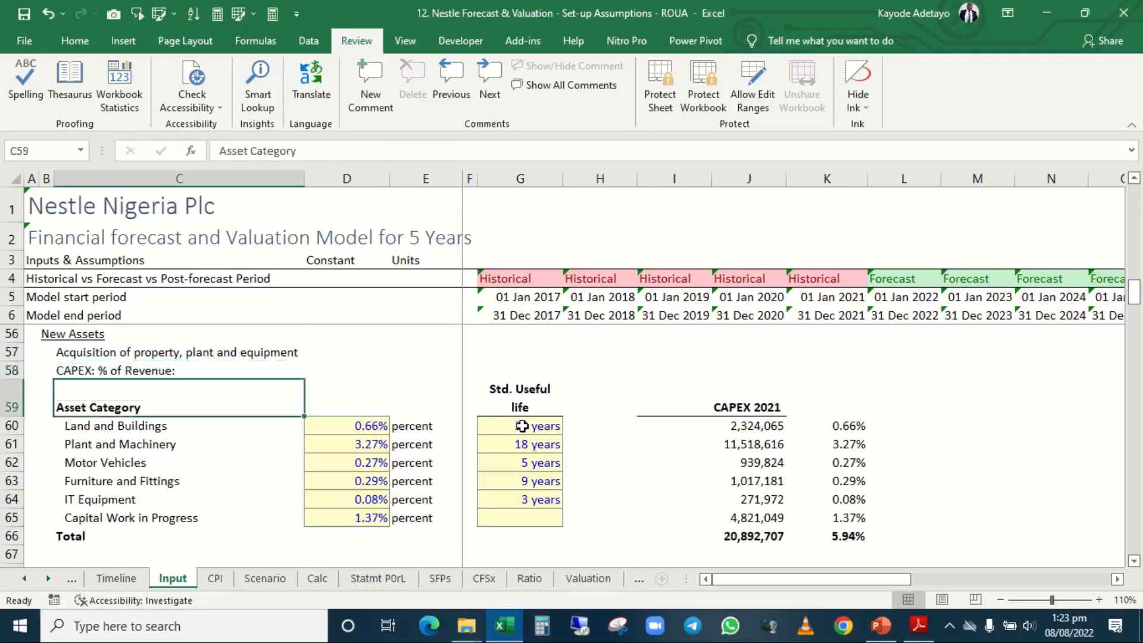
{"action": "key", "text": "Up"}
{"action": "key", "text": "Up"}
{"action": "key", "text": "Up"}
{"action": "key", "text": "Up"}
{"action": "key", "text": "Up"}
{"action": "key", "text": "Up"}
{"action": "key", "text": "Up"}
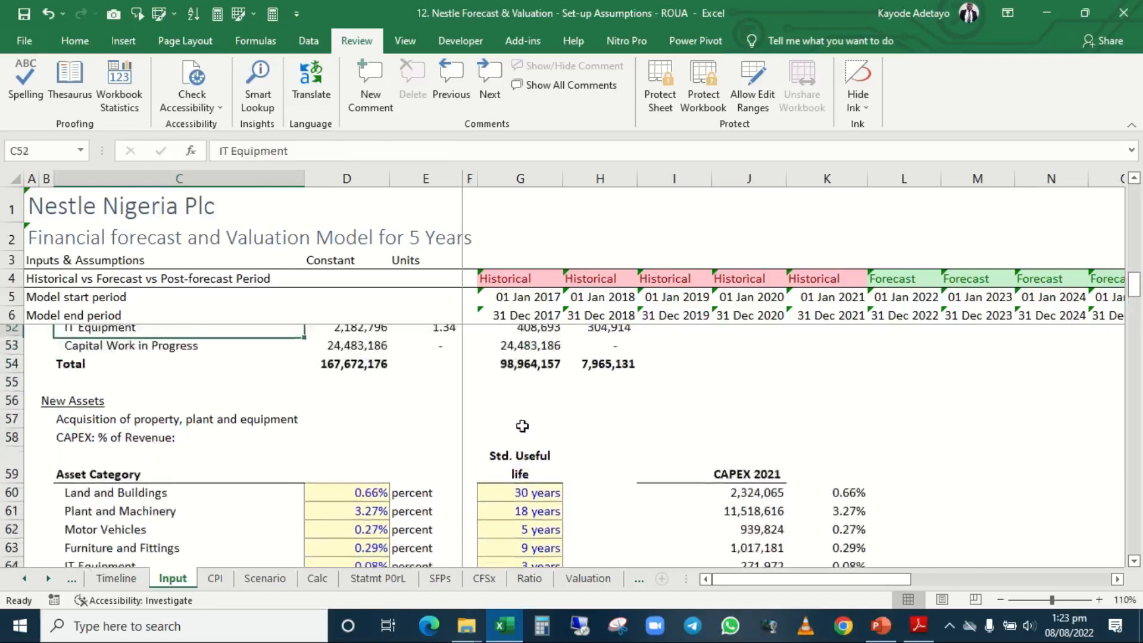
{"action": "key", "text": "Up"}
{"action": "key", "text": "Up"}
{"action": "key", "text": "Up"}
{"action": "key", "text": "Up"}
{"action": "key", "text": "Up"}
{"action": "key", "text": "Up"}
{"action": "key", "text": "Up"}
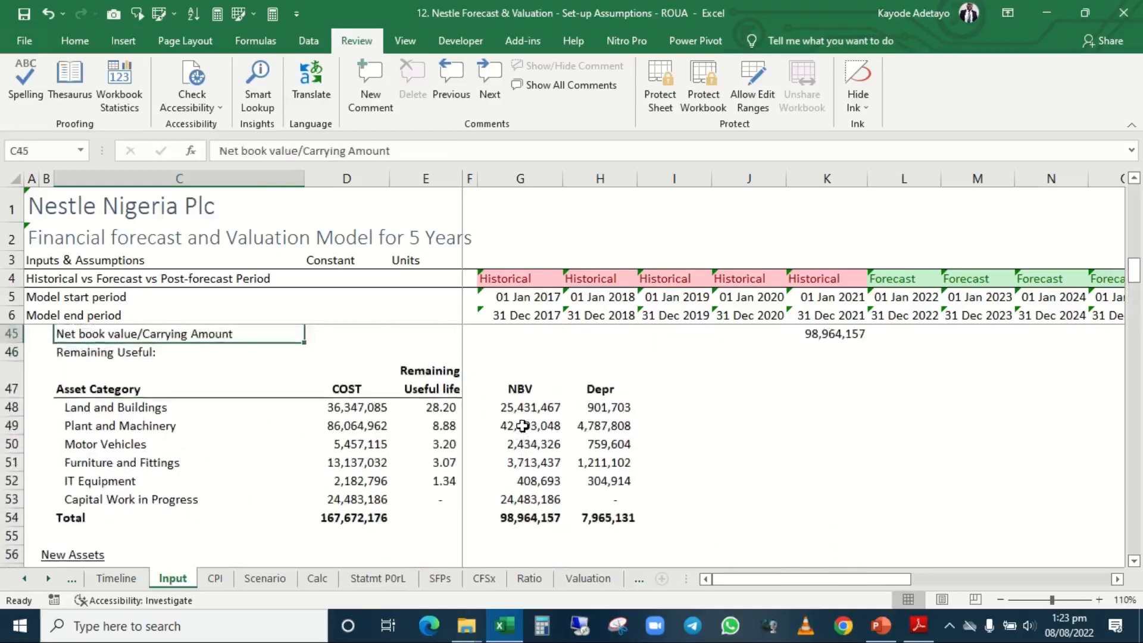
{"action": "key", "text": "Up"}
{"action": "key", "text": "Down"}
{"action": "key", "text": "Down"}
{"action": "key", "text": "Down"}
{"action": "key", "text": "Down"}
{"action": "key", "text": "Down"}
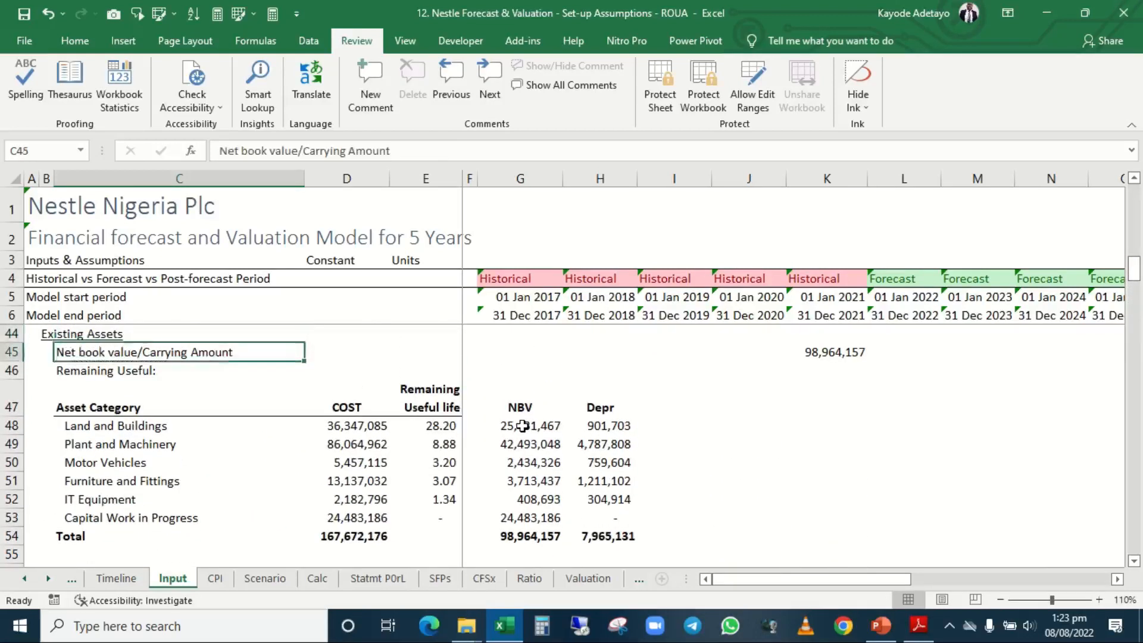
{"action": "key", "text": "Up"}
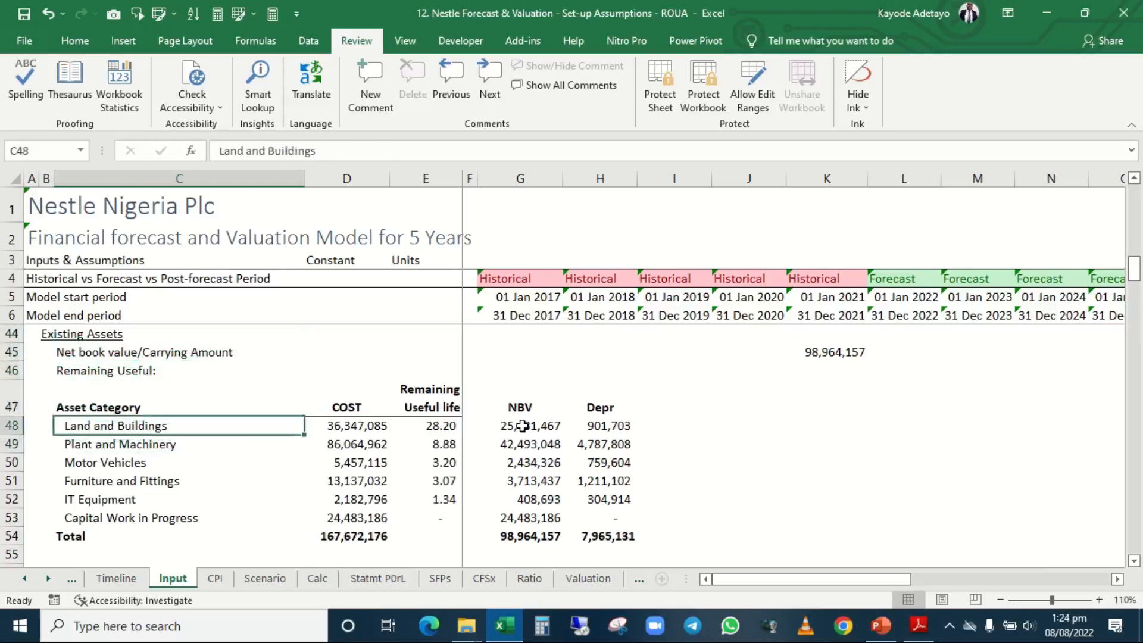
{"action": "key", "text": "Up"}
{"action": "key", "text": "Up"}
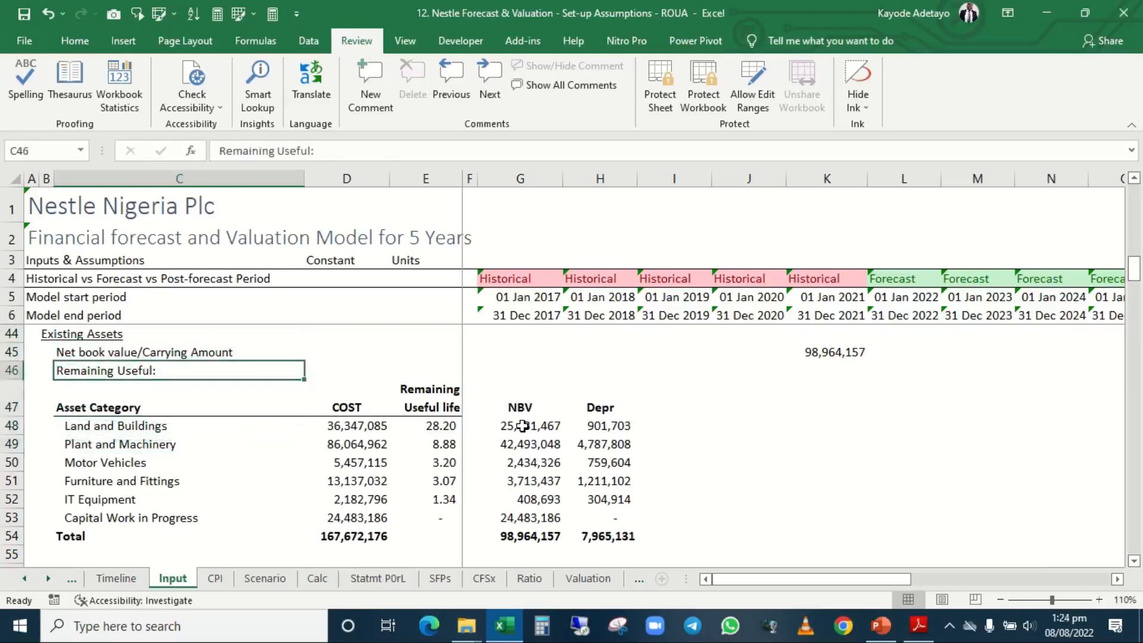
Move the Existing Assets COST heading, figures and total from D47:D54 to K47:K54.
{"action": "key", "text": "Down"}
{"action": "key", "text": "Right"}
{"action": "key", "text": "Right"}
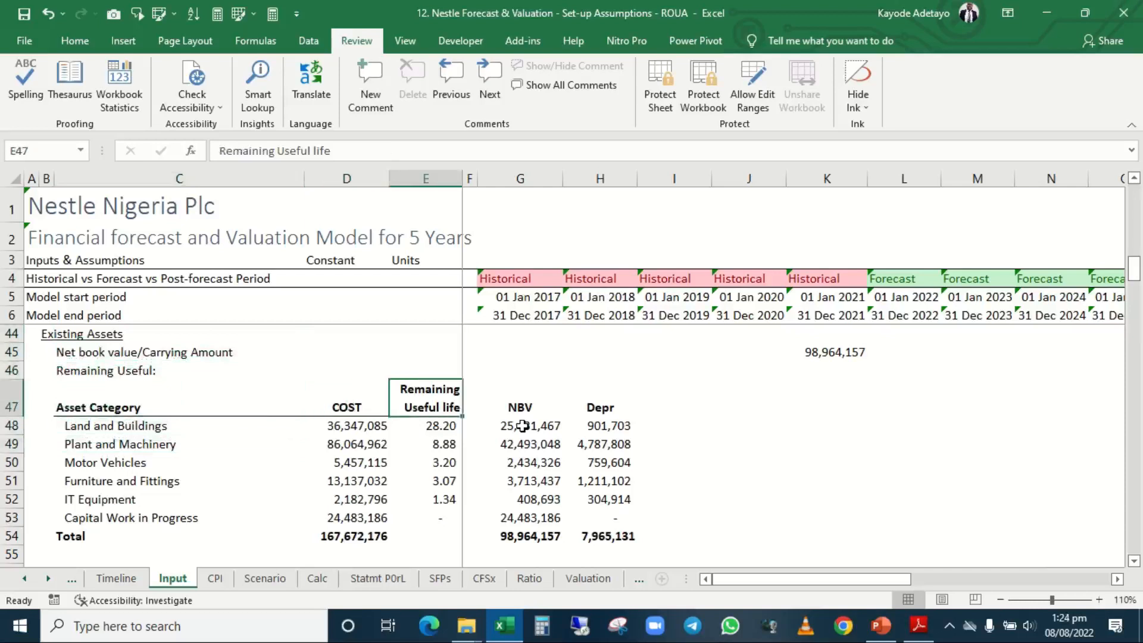
{"action": "key", "text": "Left"}
{"action": "key", "text": "shift+Down"}
{"action": "key", "text": "shift+Down"}
{"action": "key", "text": "shift+Down"}
{"action": "key", "text": "shift+Down"}
{"action": "key", "text": "shift+Down"}
{"action": "key", "text": "shift+Down"}
{"action": "key", "text": "shift+Down"}
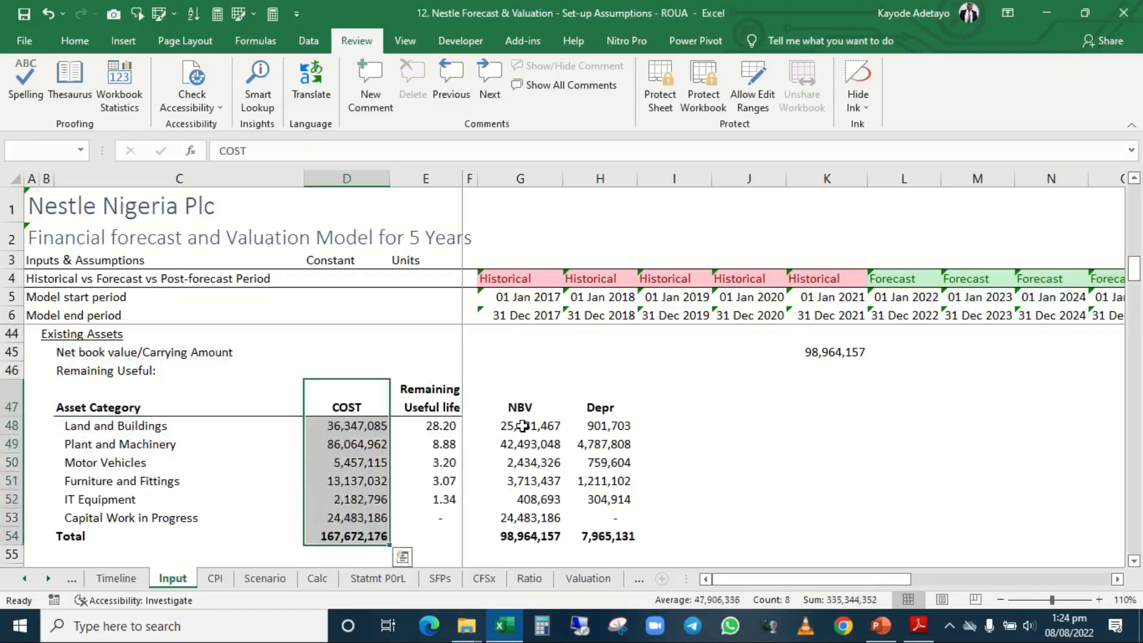
{"action": "key", "text": "ctrl+c"}
{"action": "key", "text": "Right"}
{"action": "key", "text": "Right"}
{"action": "key", "text": "Right"}
{"action": "key", "text": "Right"}
{"action": "key", "text": "Right"}
{"action": "key", "text": "Right"}
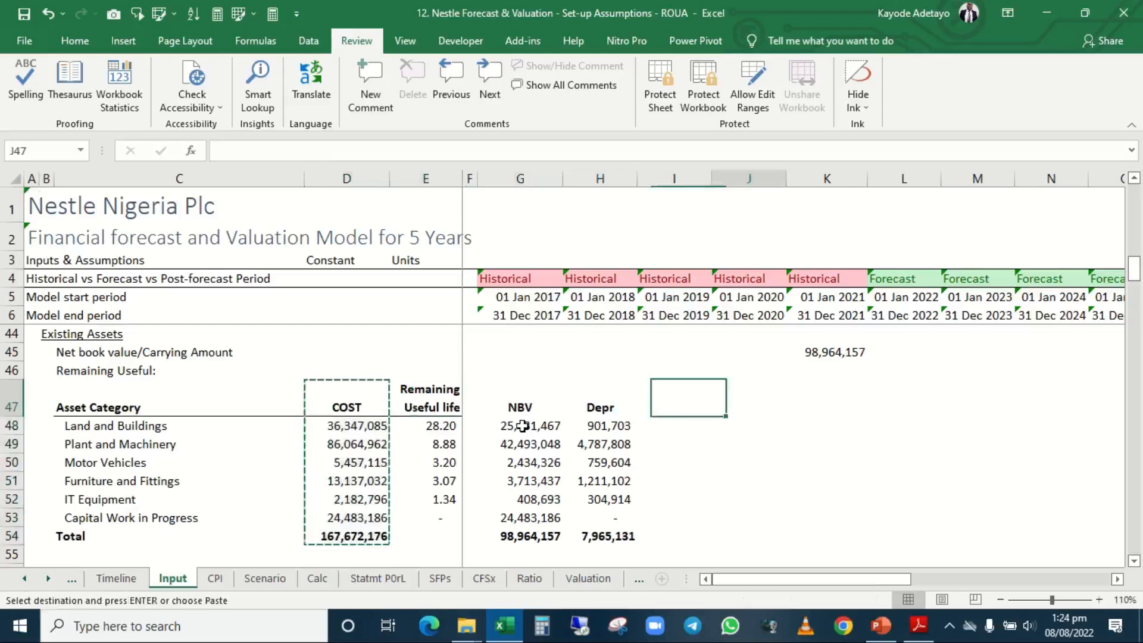
{"action": "key", "text": "Right"}
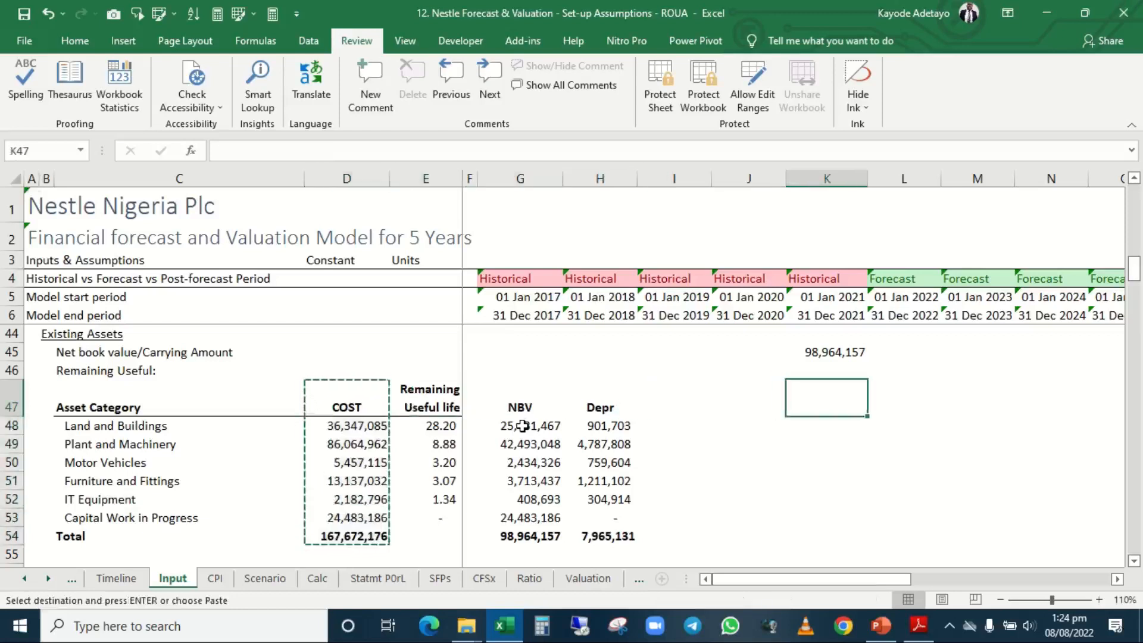
{"action": "key", "text": "ctrl+v"}
Move the Existing Assets NBV heading, figures and total from G47:G54 to D47:D54, beside the asset categories.
{"action": "key", "text": "Left"}
{"action": "key", "text": "Left"}
{"action": "key", "text": "Left"}
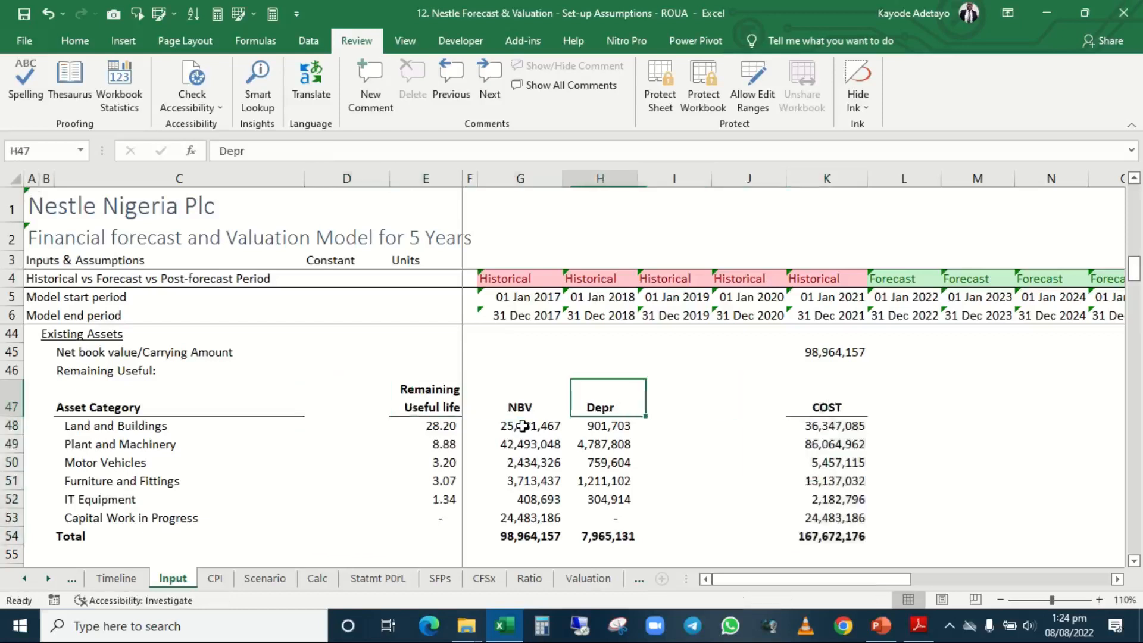
{"action": "key", "text": "Left"}
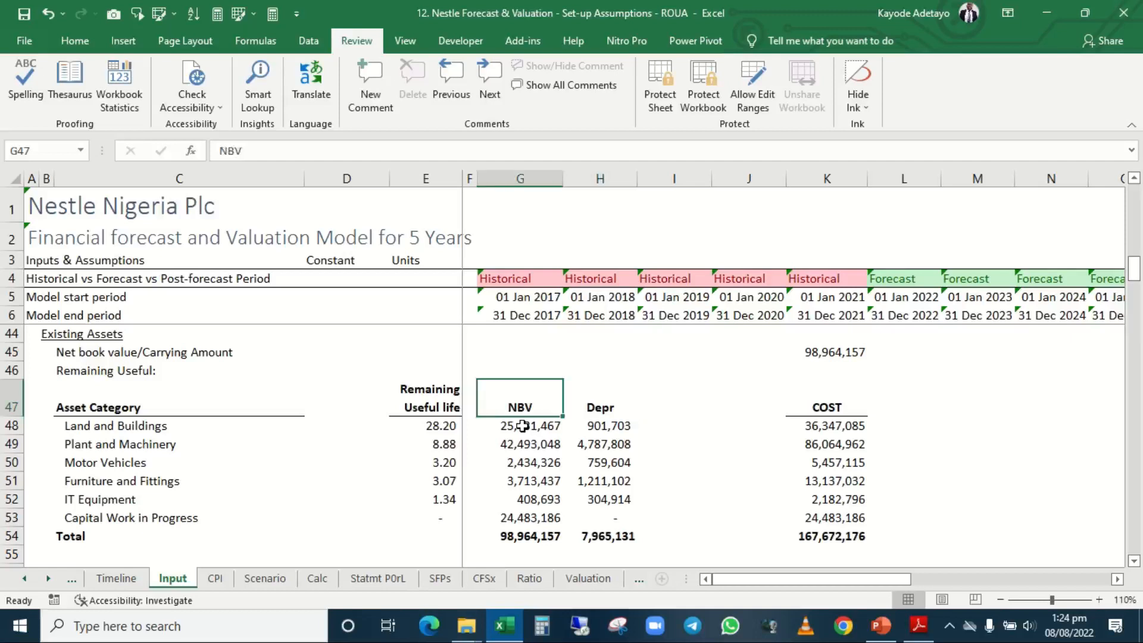
{"action": "key", "text": "shift+Down"}
{"action": "key", "text": "shift+Down"}
{"action": "key", "text": "shift+Down"}
{"action": "key", "text": "shift+Down"}
{"action": "key", "text": "shift+Down"}
{"action": "key", "text": "shift+Down"}
{"action": "key", "text": "shift+Down"}
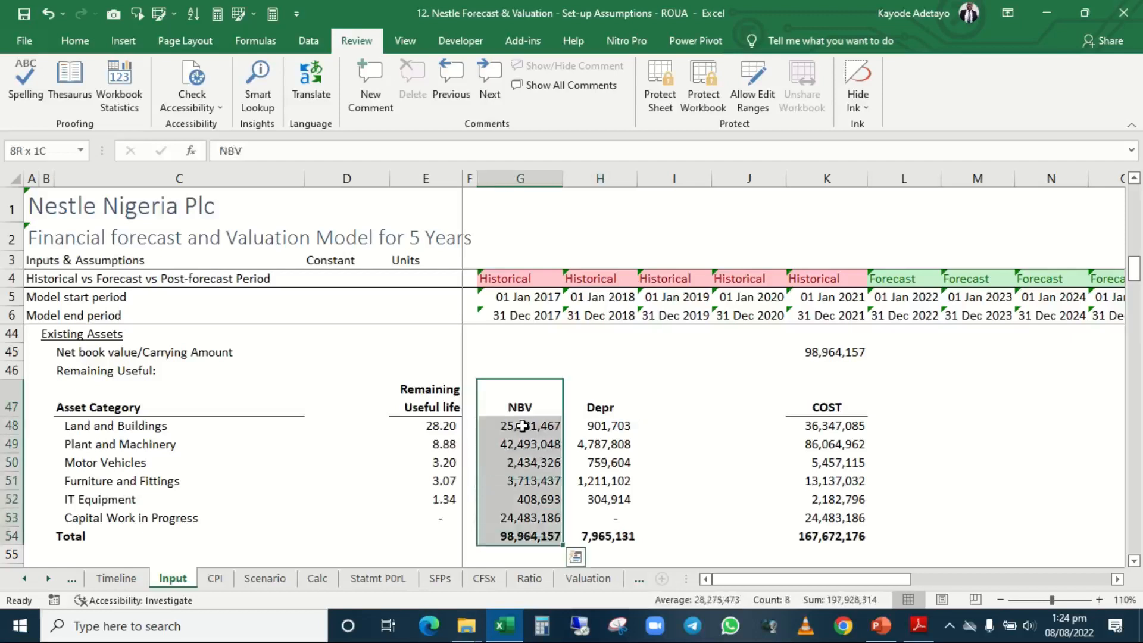
{"action": "key", "text": "ctrl+c"}
{"action": "key", "text": "Left"}
{"action": "key", "text": "Left"}
{"action": "key", "text": "Left"}
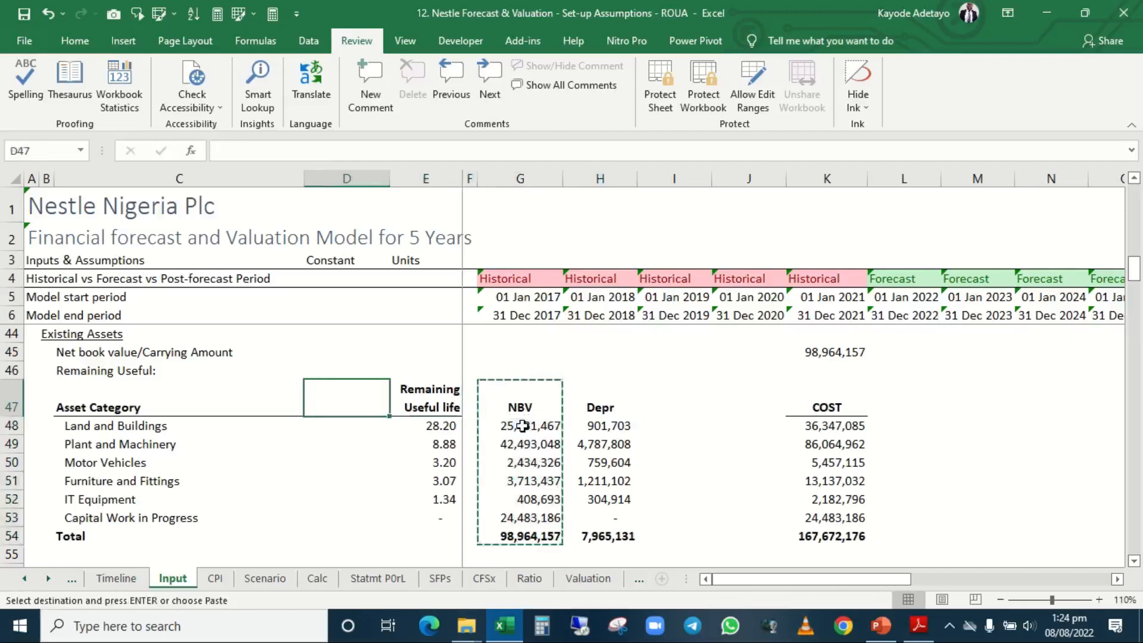
{"action": "key", "text": "ctrl+v"}
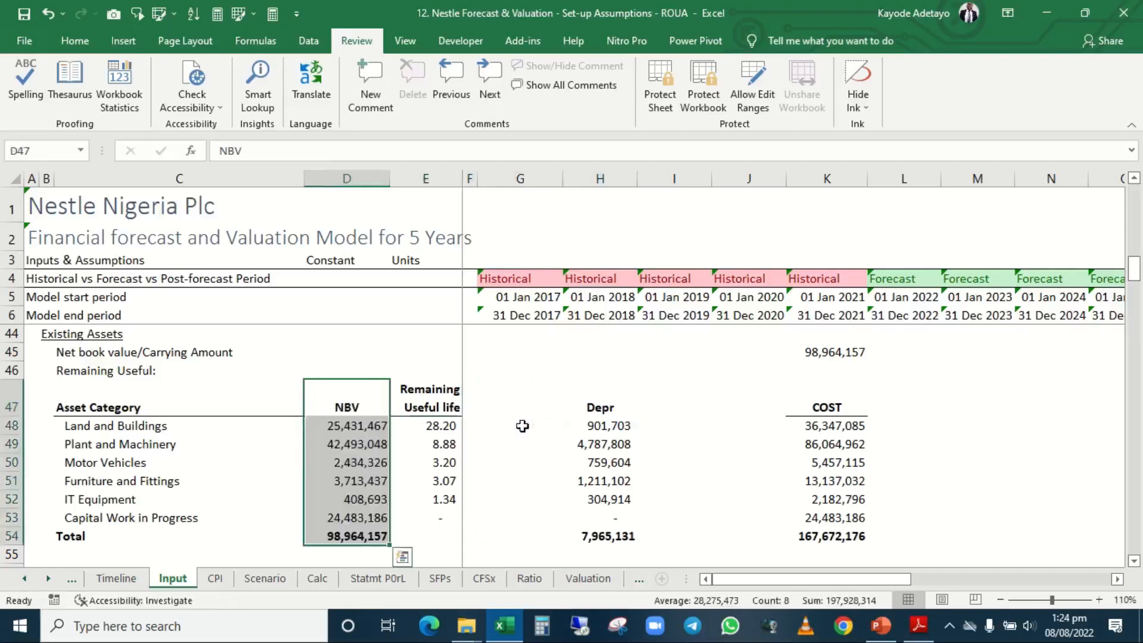
Select the Land and Buildings NBV cell D48 in the Existing Assets table.
{"action": "key", "text": "Right"}
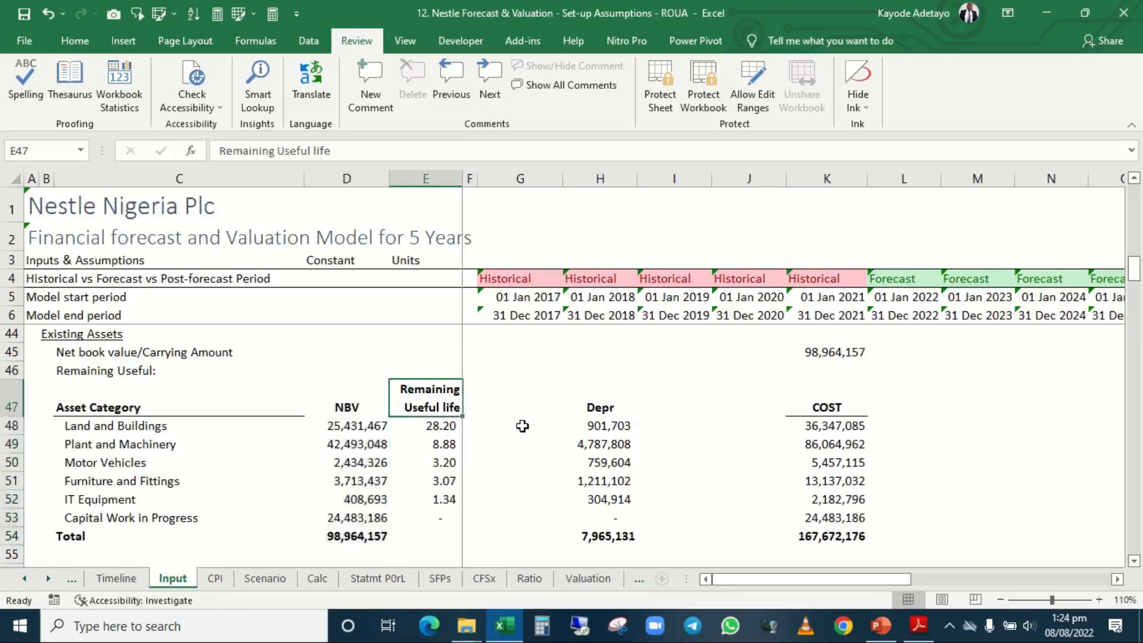
{"action": "key", "text": "Down"}
{"action": "key", "text": "Left"}
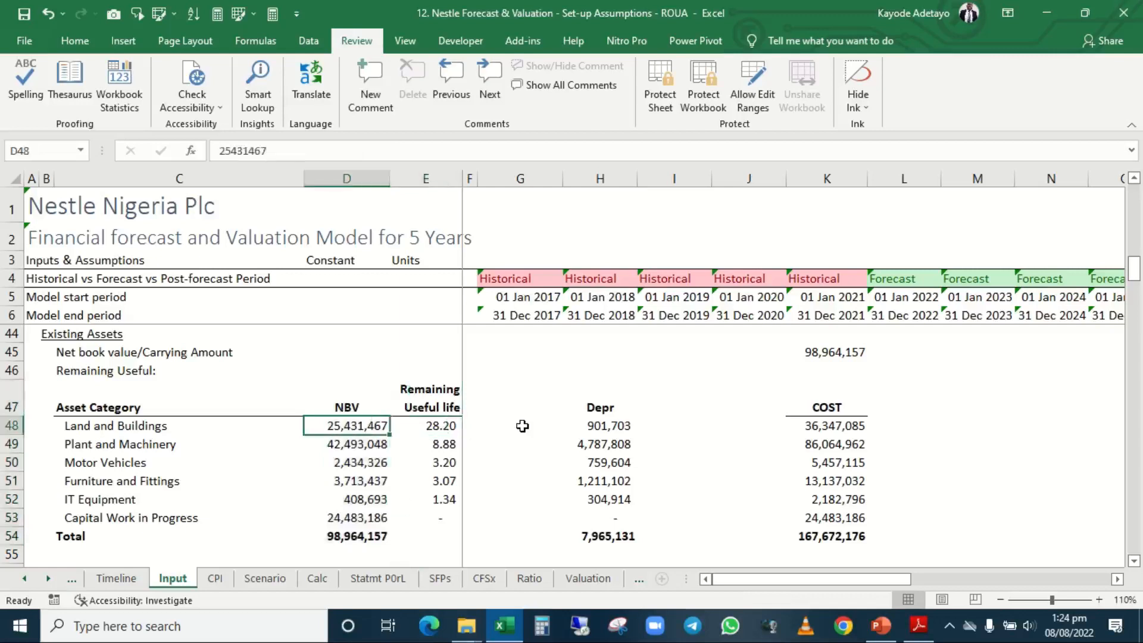
Apply the Assume cell style to the Existing Assets NBV figures in D48:D53.
{"action": "key", "text": "Right"}
{"action": "key", "text": "Left"}
{"action": "key", "text": "shift+Down"}
{"action": "key", "text": "shift+Down"}
{"action": "key", "text": "shift+Down"}
{"action": "key", "text": "shift+Down"}
{"action": "key", "text": "shift+Down"}
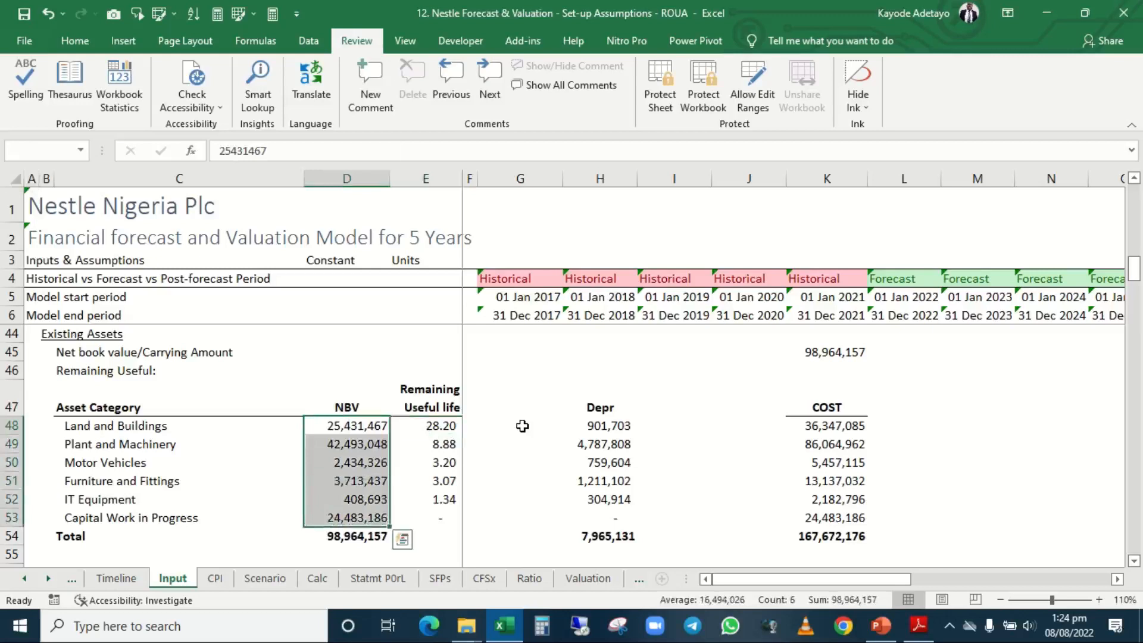
{"action": "key", "text": "alt+6"}
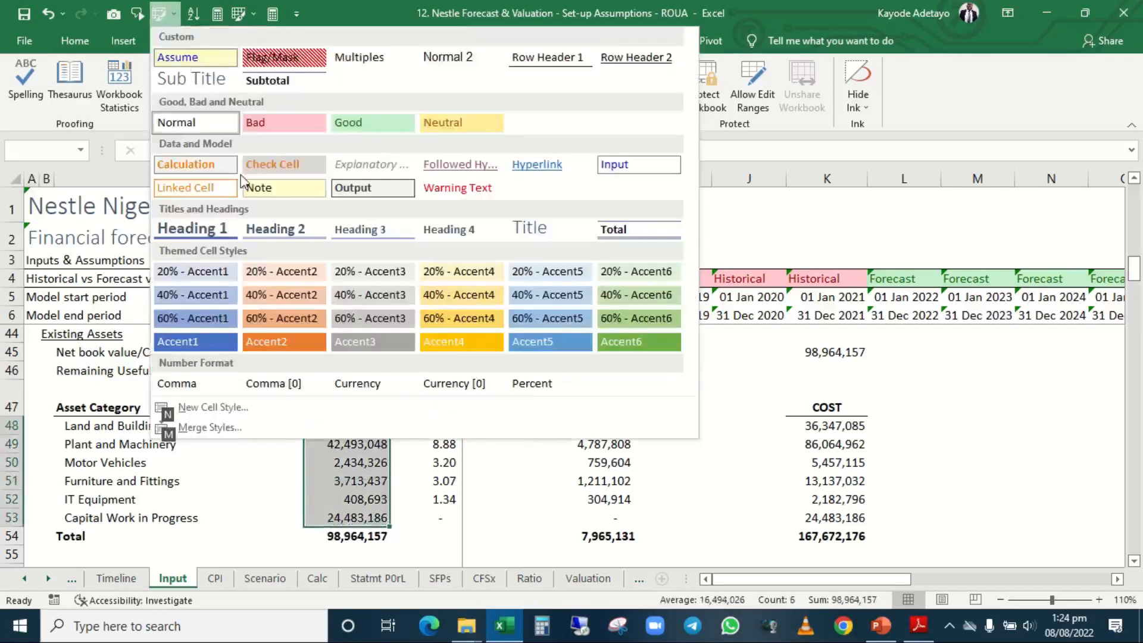
{"action": "left_click", "coordinate": [222, 59]}
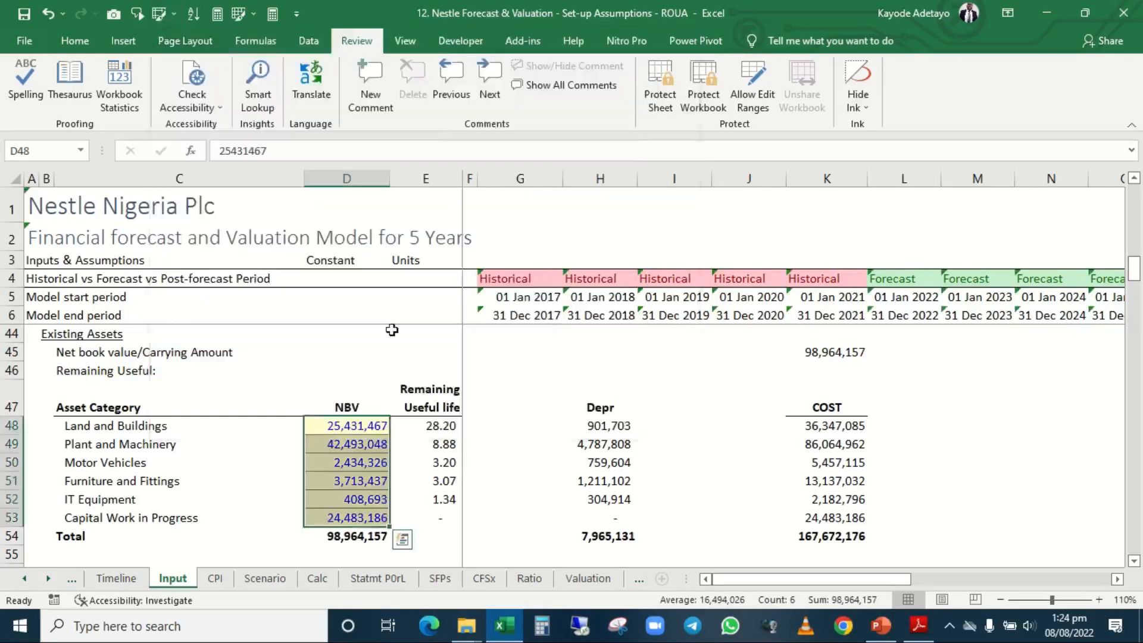
Examine the Remaining Useful life formulas for the existing asset categories in column E.
{"action": "left_click", "coordinate": [416, 457]}
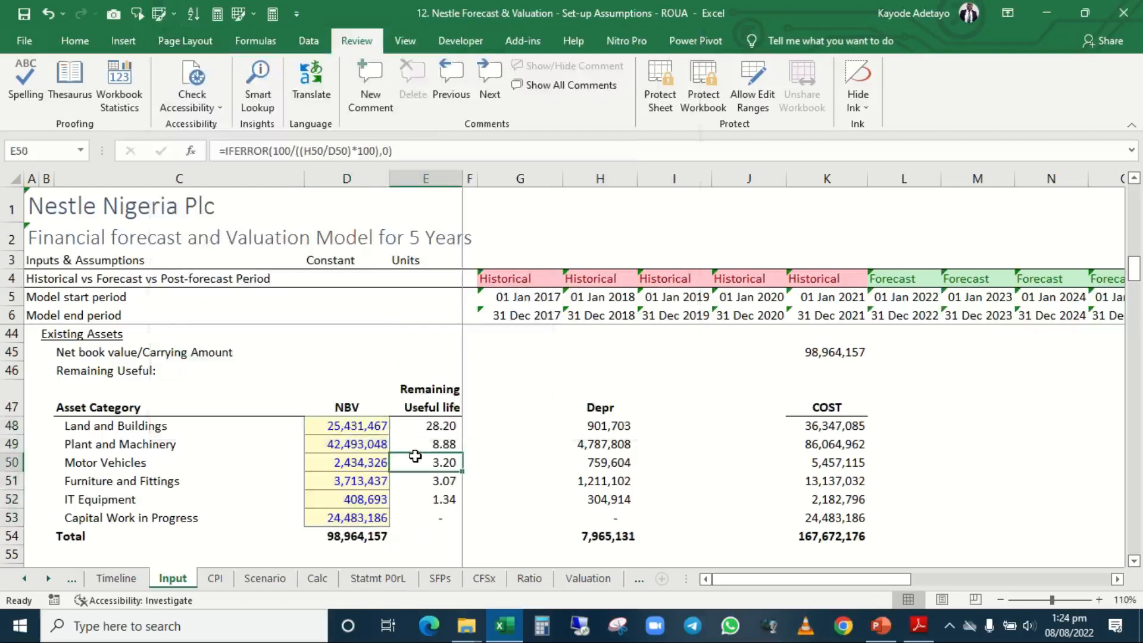
{"action": "key", "text": "Up"}
{"action": "key", "text": "Up"}
{"action": "key", "text": "Down"}
{"action": "key", "text": "Up"}
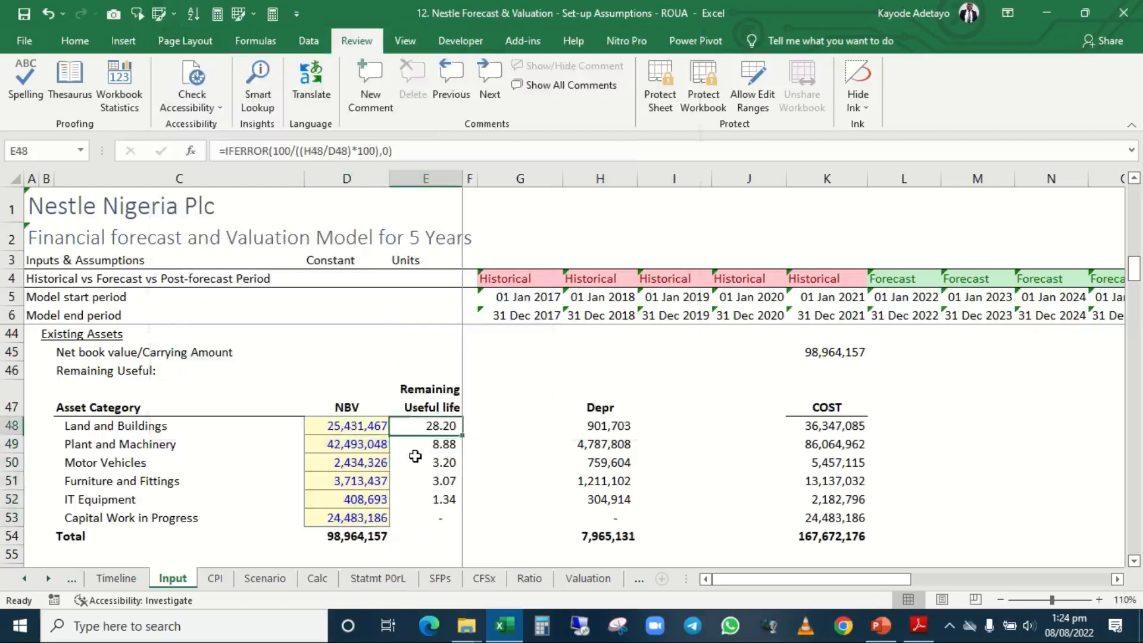
{"action": "key", "text": "Down"}
{"action": "key", "text": "Down"}
{"action": "key", "text": "Down"}
{"action": "key", "text": "Down"}
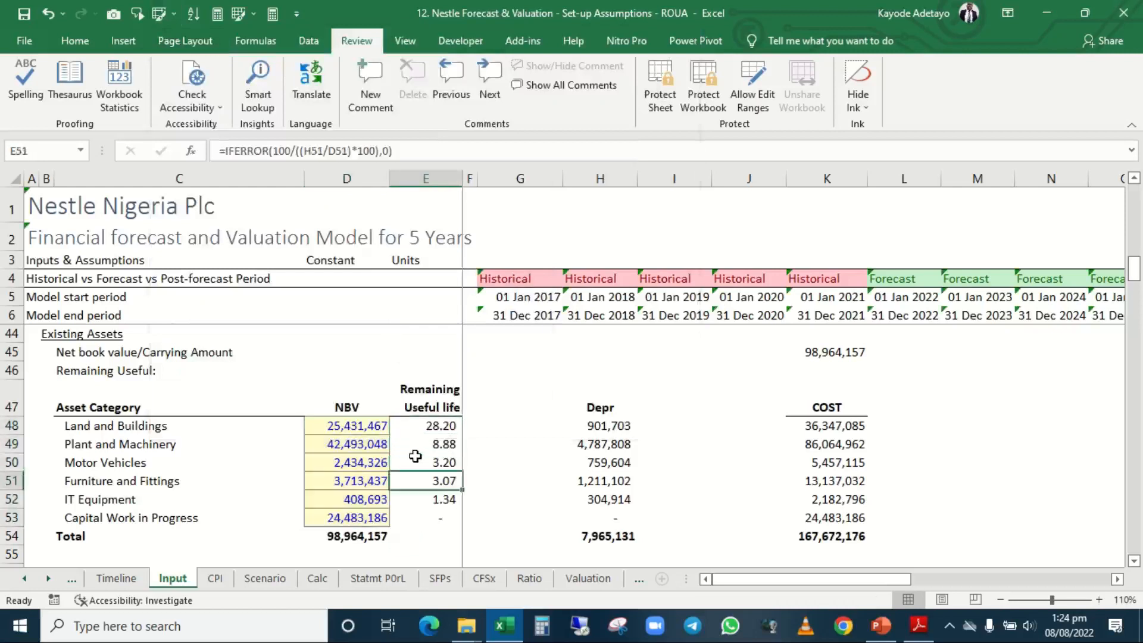
{"action": "key", "text": "Up"}
{"action": "key", "text": "Up"}
{"action": "key", "text": "Up"}
{"action": "key", "text": "Up"}
{"action": "key", "text": "Up"}
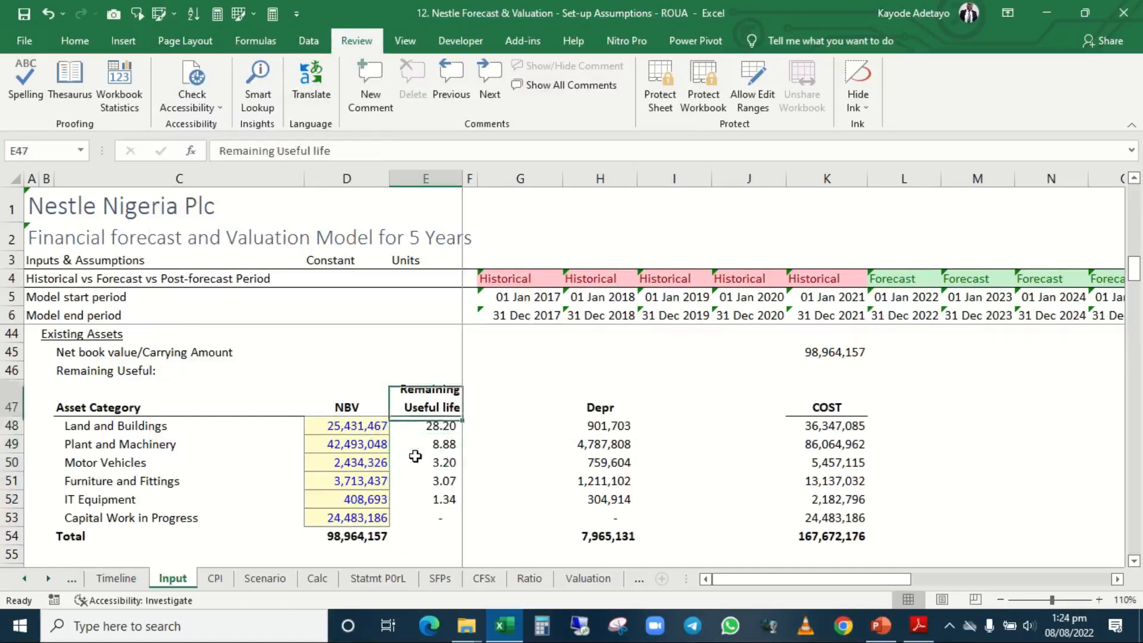
Move the Existing Assets Depr heading, figures and total from H47:H54 to J47:J54, beside the COST column.
{"action": "key", "text": "Down"}
{"action": "key", "text": "Right"}
{"action": "key", "text": "Right"}
{"action": "key", "text": "Right"}
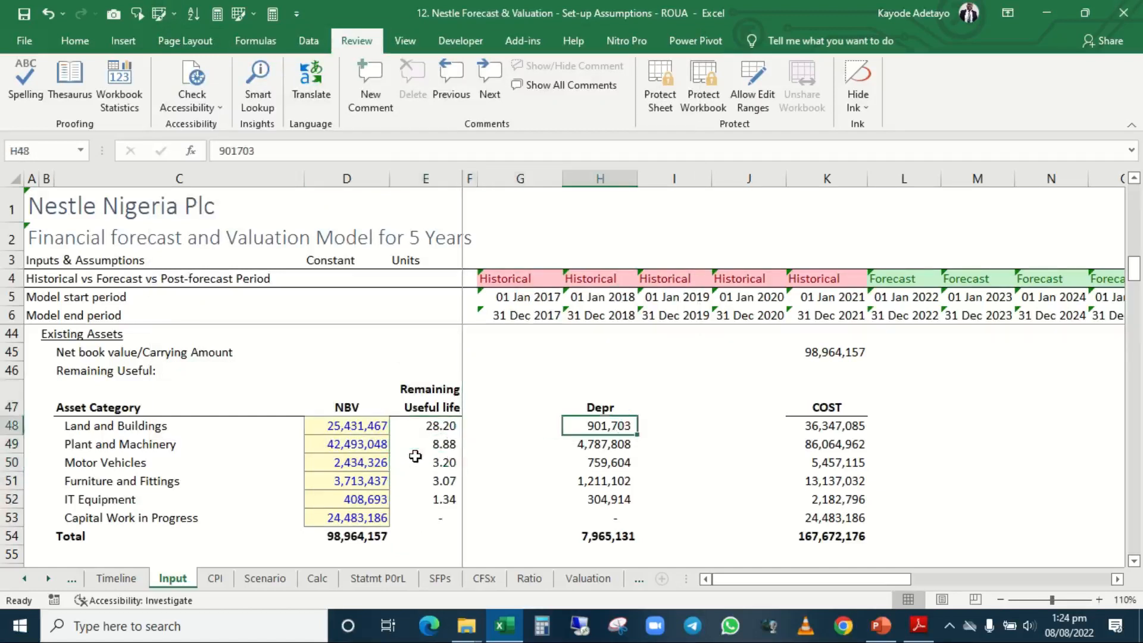
{"action": "key", "text": "Up"}
{"action": "key", "text": "shift+Down"}
{"action": "key", "text": "shift+Down"}
{"action": "key", "text": "shift+Down"}
{"action": "key", "text": "shift+Down"}
{"action": "key", "text": "shift+Down"}
{"action": "key", "text": "shift+Down"}
{"action": "key", "text": "shift+Down"}
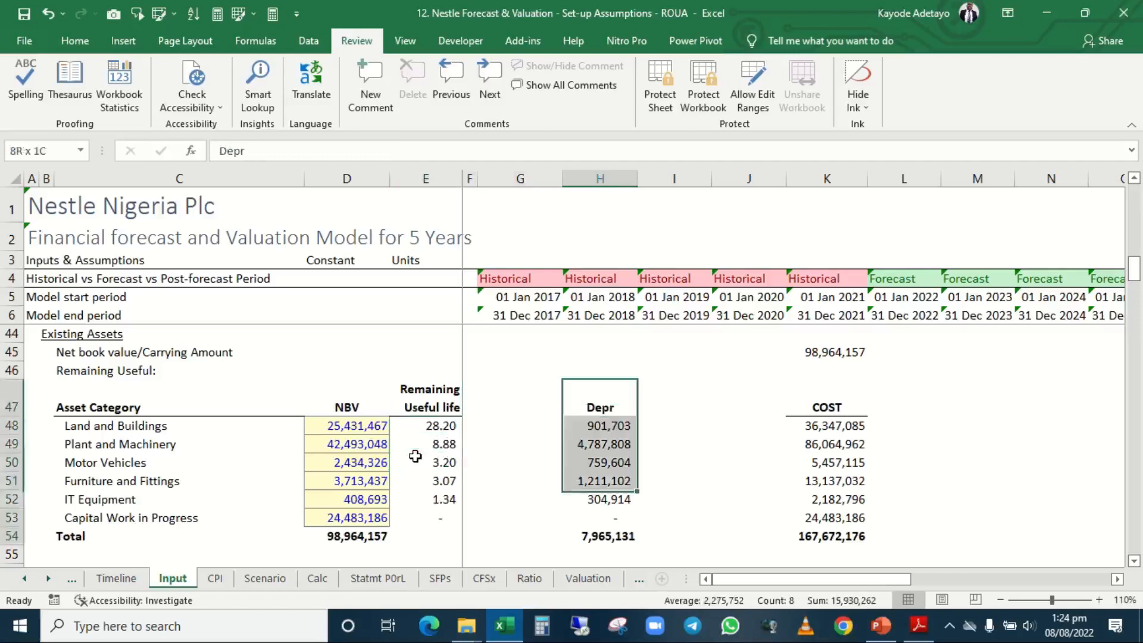
{"action": "key", "text": "ctrl+c"}
{"action": "key", "text": "Right"}
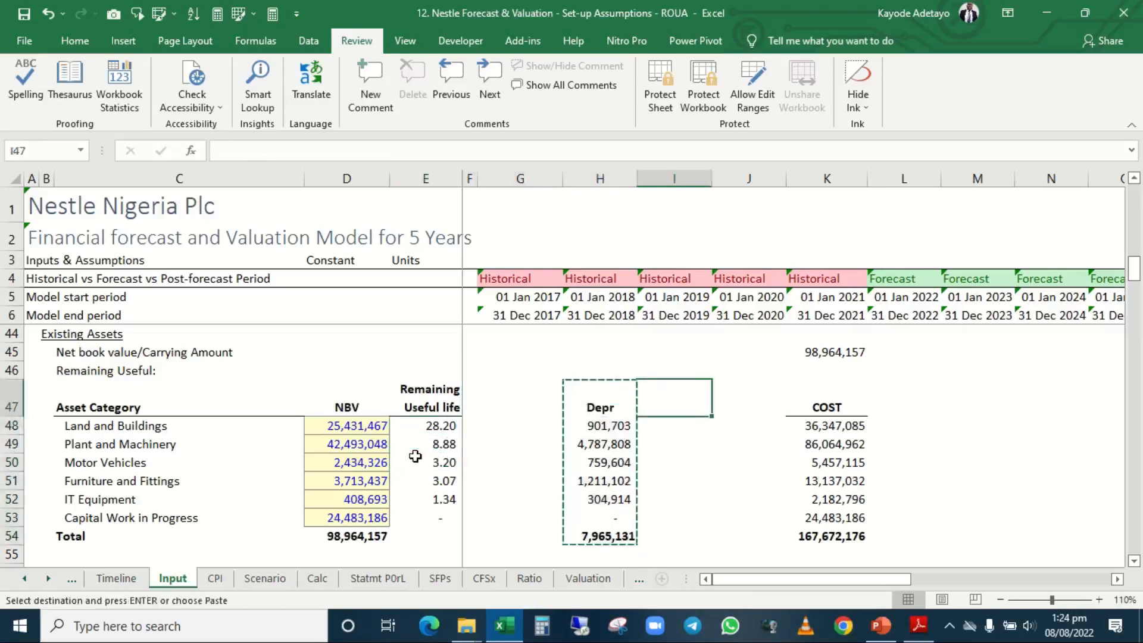
{"action": "key", "text": "Right"}
{"action": "key", "text": "Right"}
{"action": "key", "text": "Left"}
{"action": "key", "text": "ctrl+v"}
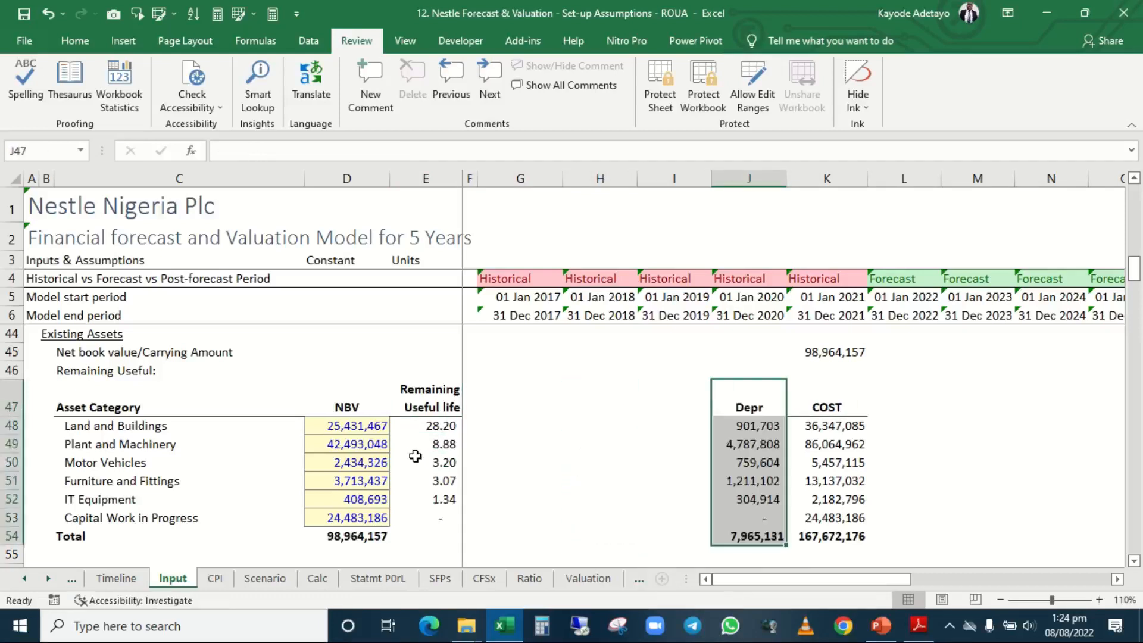
Review column E of the Existing Assets section from row 44 to the New Assets heading, including the IT Equipment useful life formula.
{"action": "key", "text": "Left"}
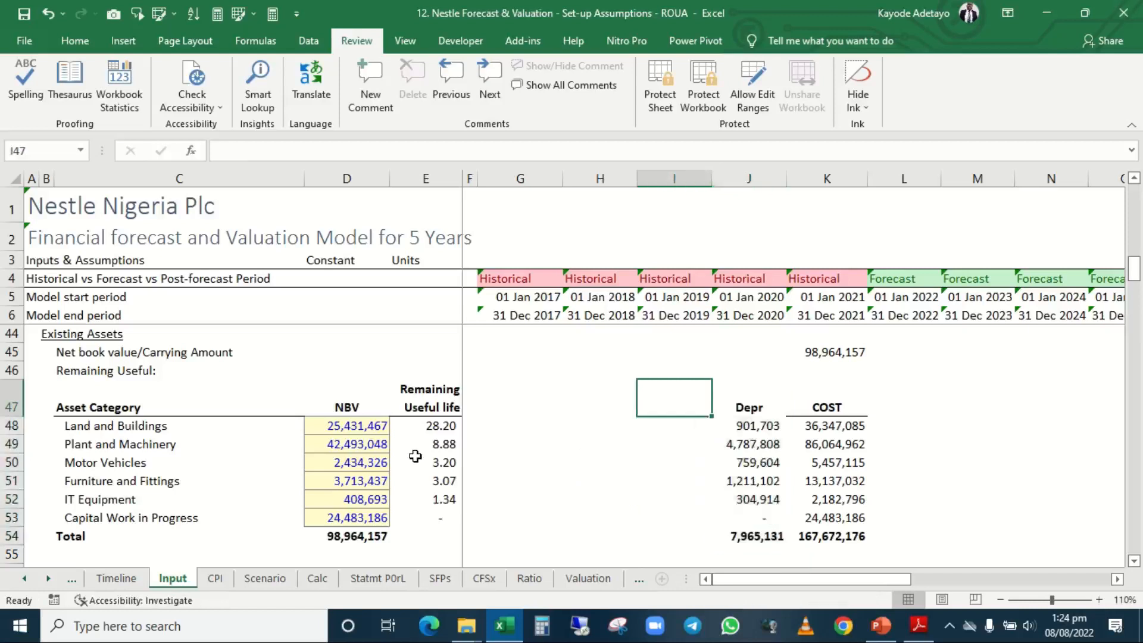
{"action": "key", "text": "Left"}
{"action": "key", "text": "Left"}
{"action": "key", "text": "Left"}
{"action": "key", "text": "Left"}
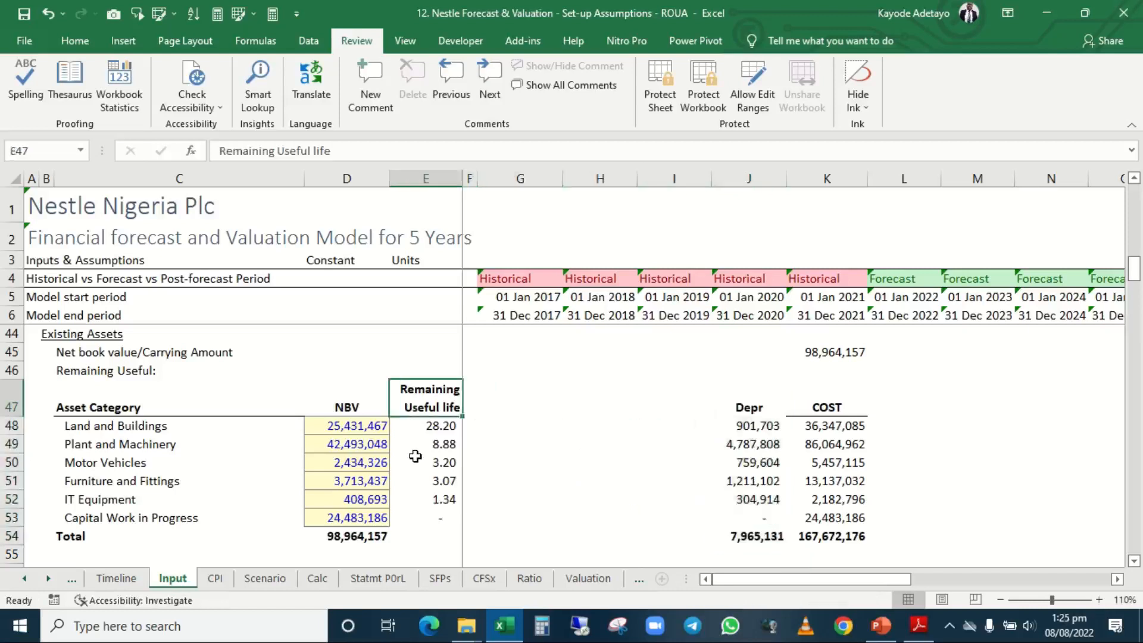
{"action": "key", "text": "Up"}
{"action": "key", "text": "Up"}
{"action": "key", "text": "Up"}
{"action": "key", "text": "Up"}
{"action": "key", "text": "Up"}
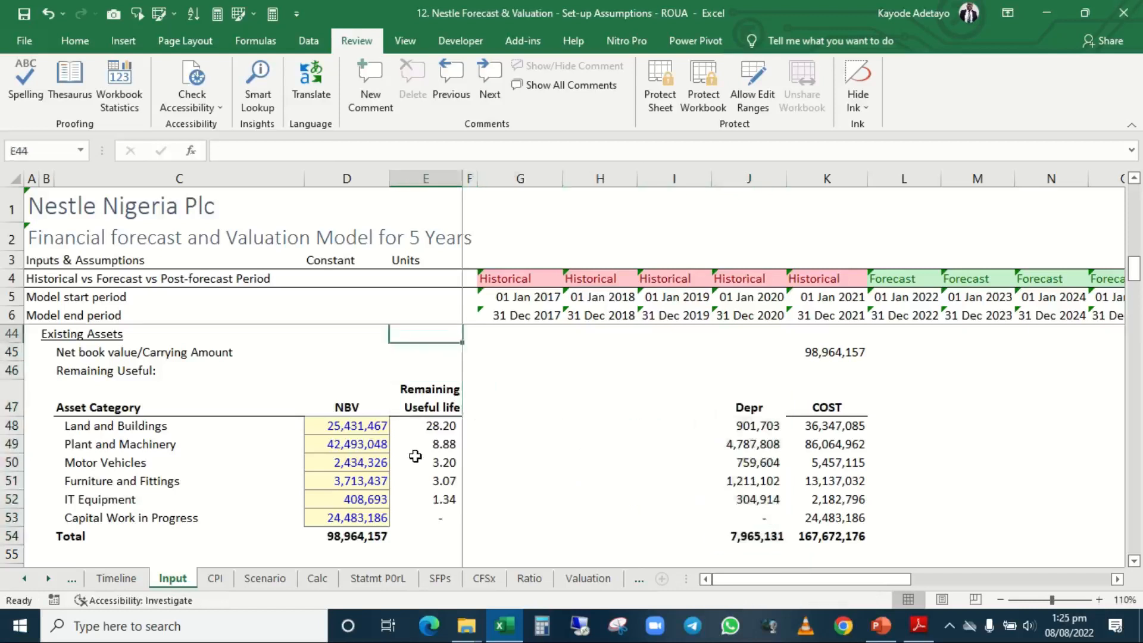
{"action": "key", "text": "Down"}
{"action": "key", "text": "Down"}
{"action": "key", "text": "Down"}
{"action": "key", "text": "Down"}
{"action": "key", "text": "Down"}
{"action": "key", "text": "Down"}
{"action": "key", "text": "Down"}
{"action": "key", "text": "Down"}
{"action": "key", "text": "Down"}
{"action": "key", "text": "Down"}
{"action": "key", "text": "Down"}
{"action": "key", "text": "Down"}
{"action": "key", "text": "Down"}
{"action": "key", "text": "Down"}
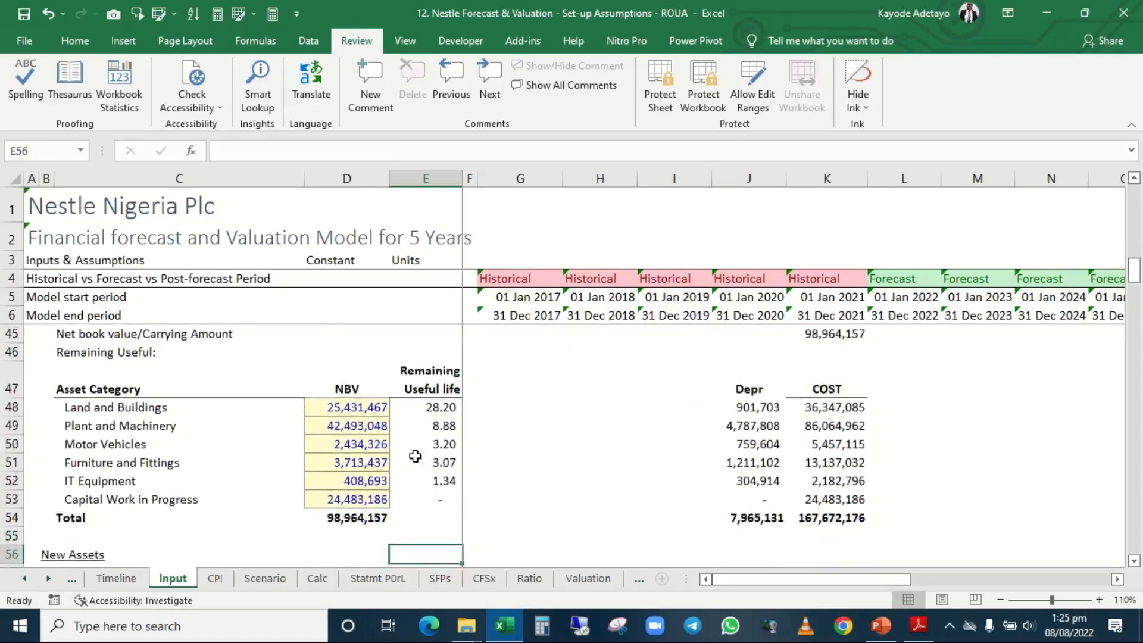
{"action": "key", "text": "Up"}
{"action": "key", "text": "Up"}
{"action": "key", "text": "Up"}
{"action": "key", "text": "Up"}
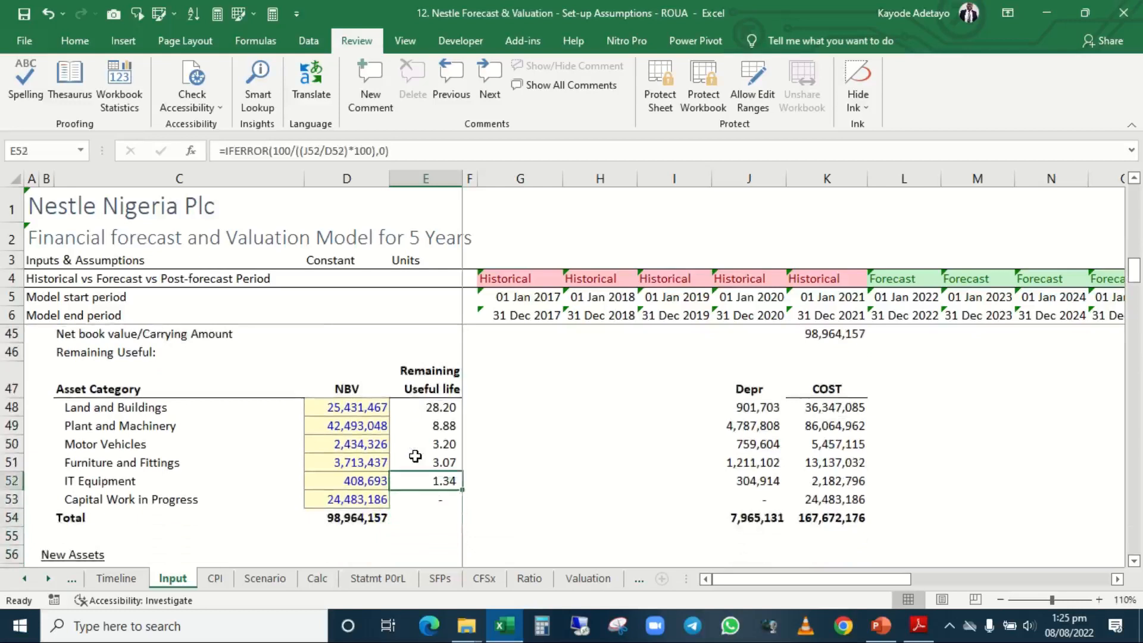
Move the Remaining Useful life heading and its formulas from E47:E53 to I47:I53, beside the Depr column.
{"action": "key", "text": "Up"}
{"action": "key", "text": "Up"}
{"action": "key", "text": "Up"}
{"action": "key", "text": "Up"}
{"action": "key", "text": "Up"}
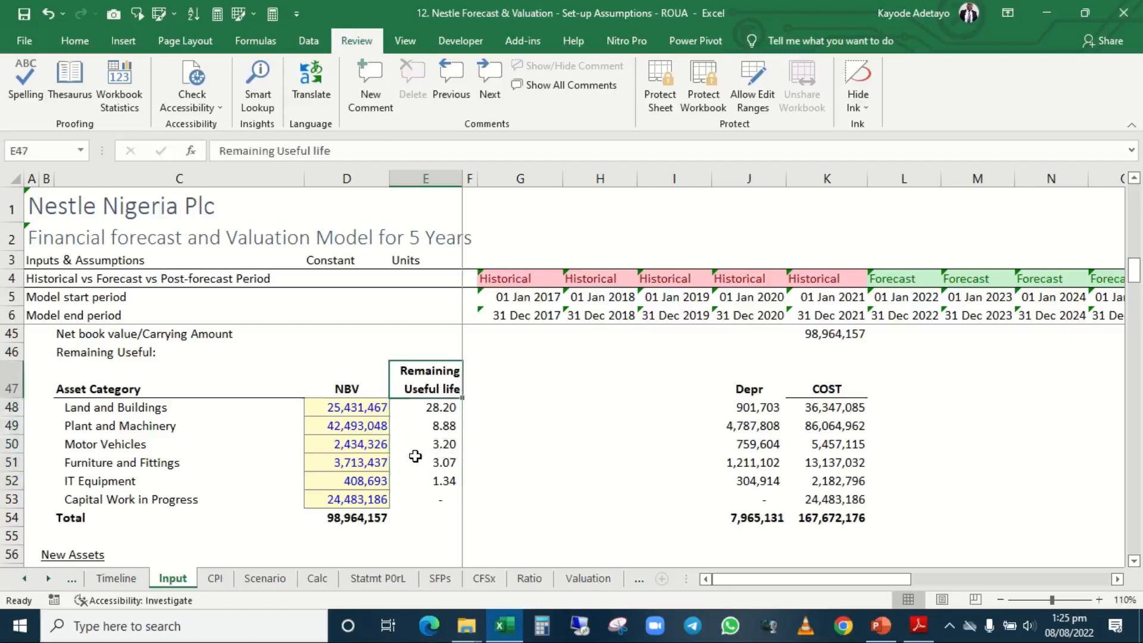
{"action": "key", "text": "shift+Down"}
{"action": "key", "text": "shift+Down"}
{"action": "key", "text": "shift+Down"}
{"action": "key", "text": "shift+Down"}
{"action": "key", "text": "shift+Down"}
{"action": "left_click_drag", "start_coordinate": [415, 456], "coordinate": [415, 456]}
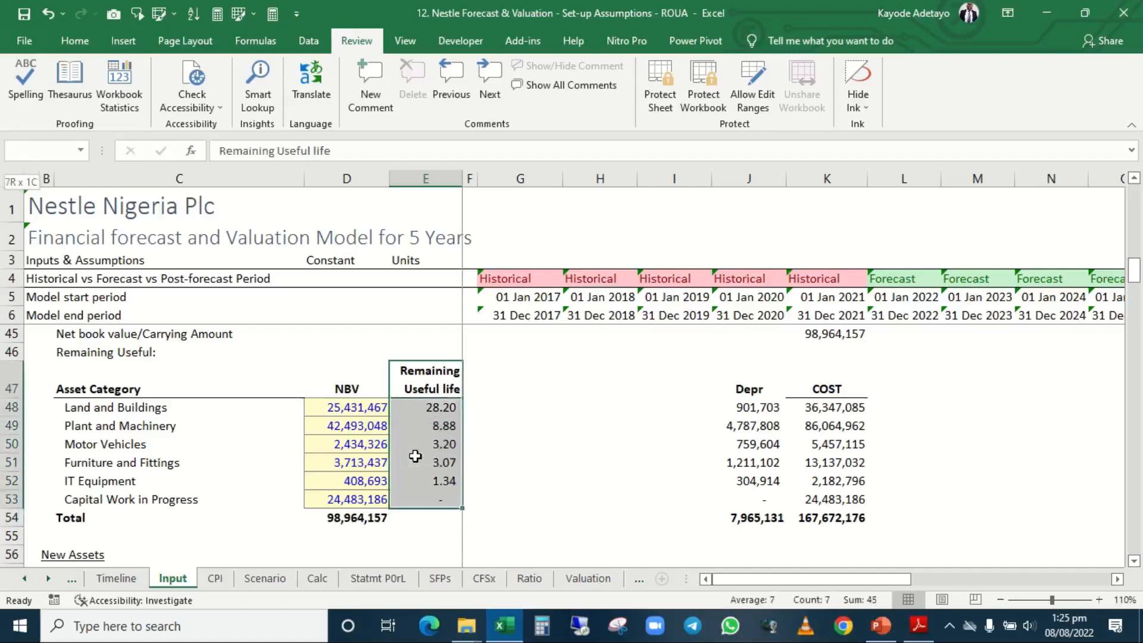
{"action": "key", "text": "ctrl+c"}
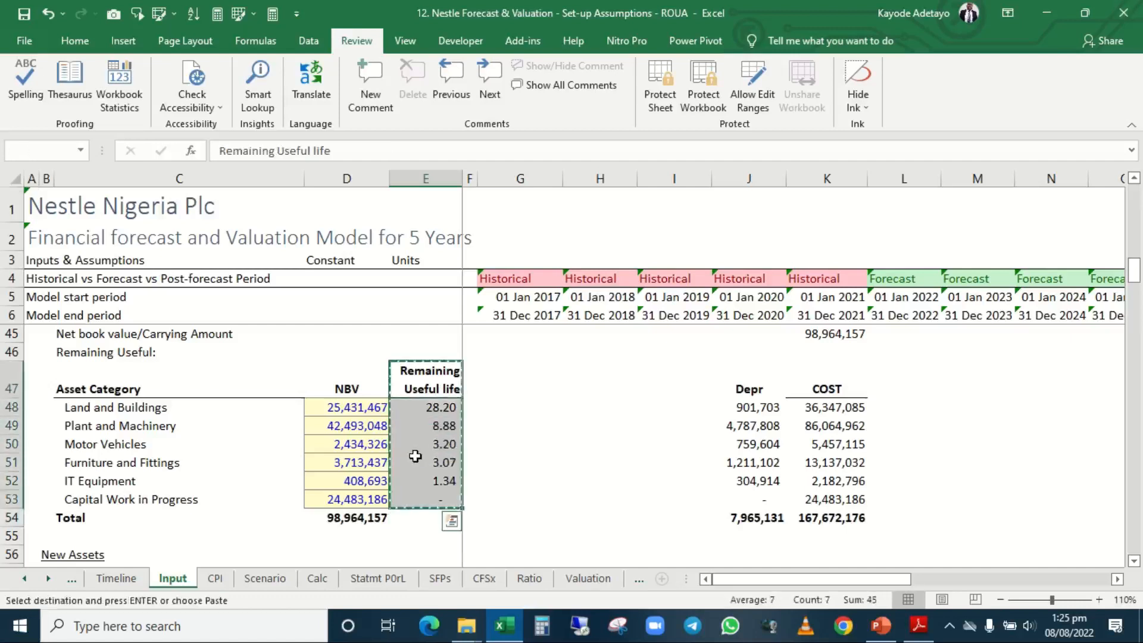
{"action": "key", "text": "Right"}
{"action": "key", "text": "Right"}
{"action": "key", "text": "Right"}
{"action": "key", "text": "Right"}
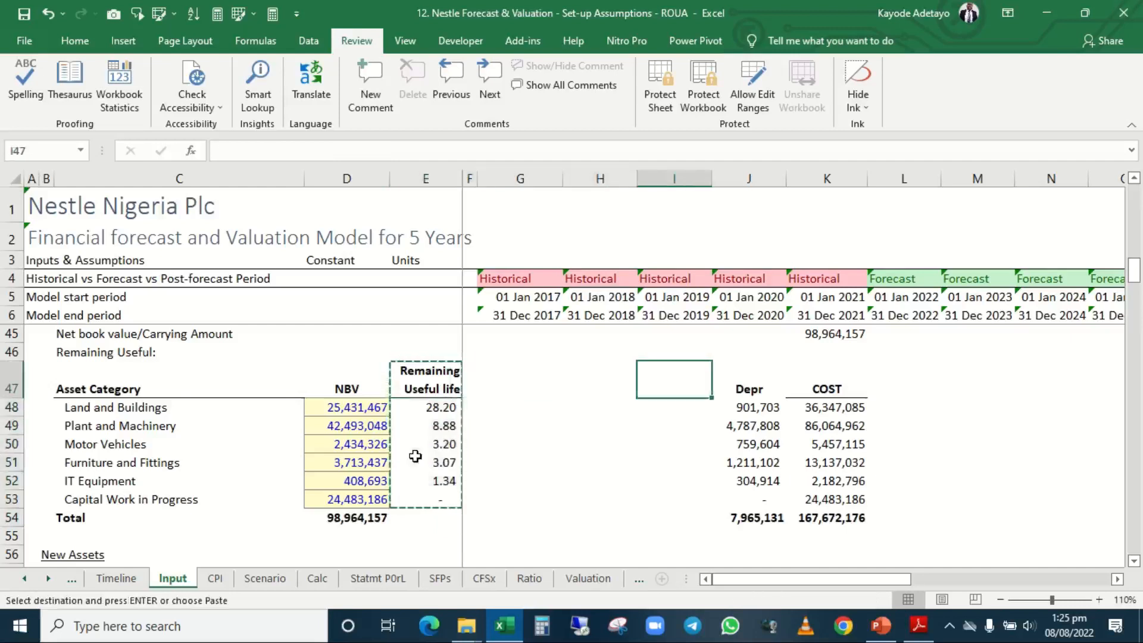
{"action": "key", "text": "ctrl+v"}
{"action": "key", "text": "Up"}
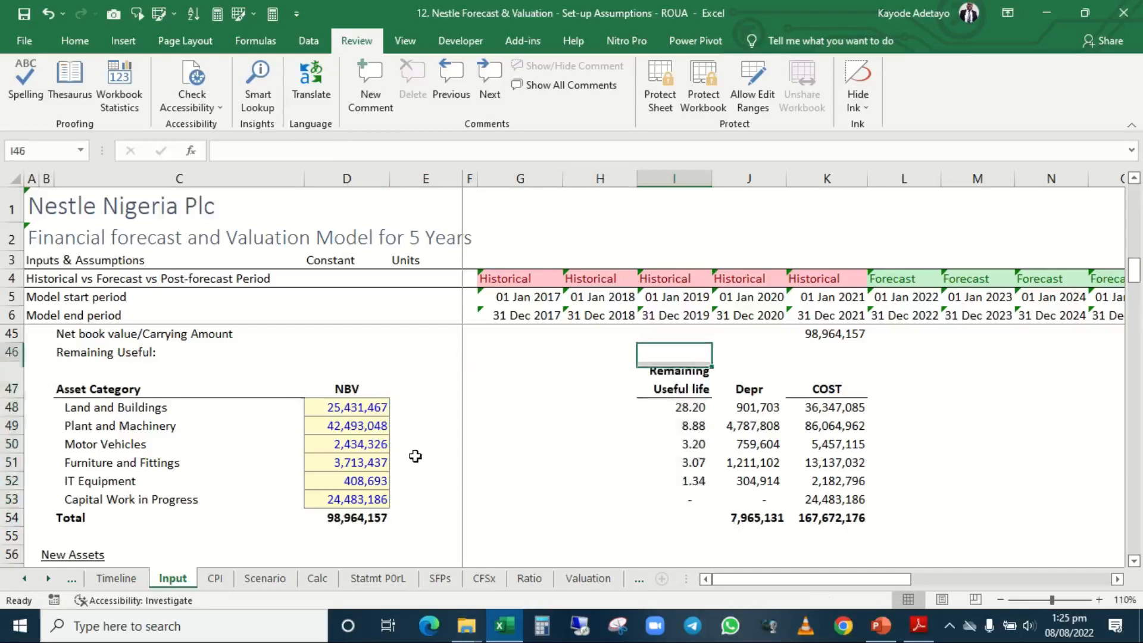
{"action": "key", "text": "Down"}
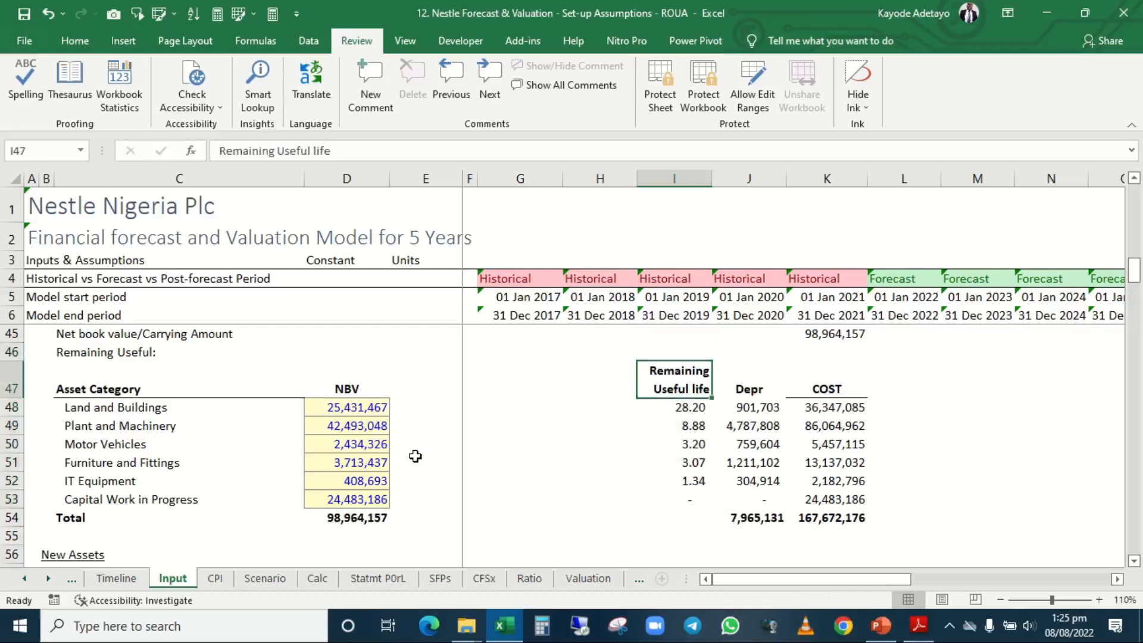
Enter the unit N'000 beside the Land and Buildings NBV in E48 and fill it down to E53.
{"action": "key", "text": "Left"}
{"action": "key", "text": "Left"}
{"action": "key", "text": "Left"}
{"action": "key", "text": "Left"}
{"action": "key", "text": "Left"}
{"action": "key", "text": "Right"}
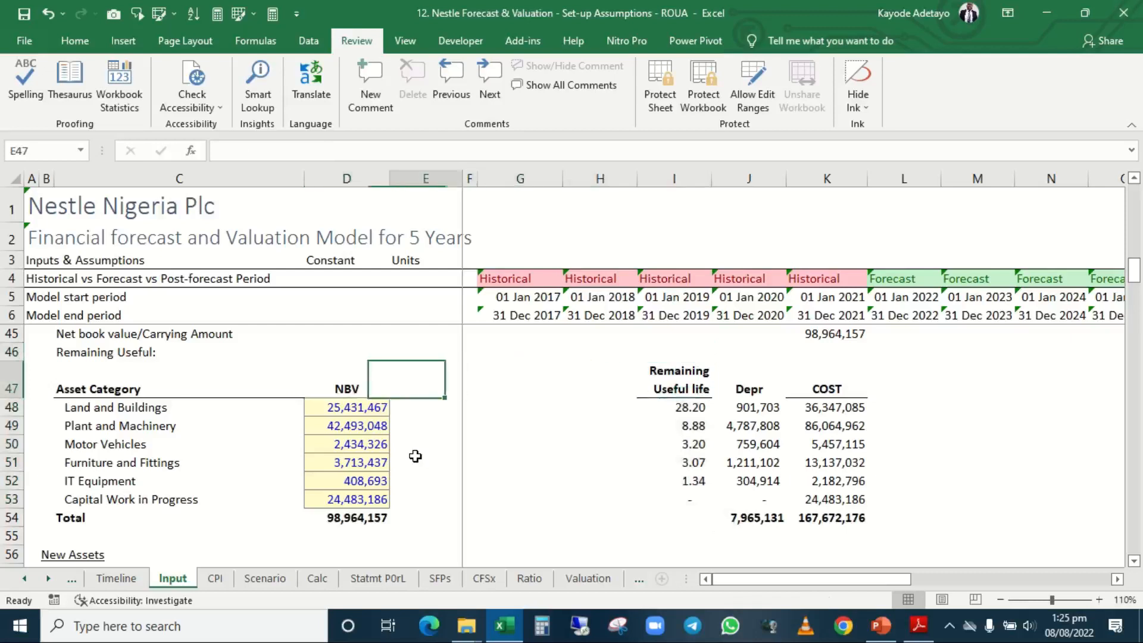
{"action": "key", "text": "Down"}
{"action": "type", "text": "N"}
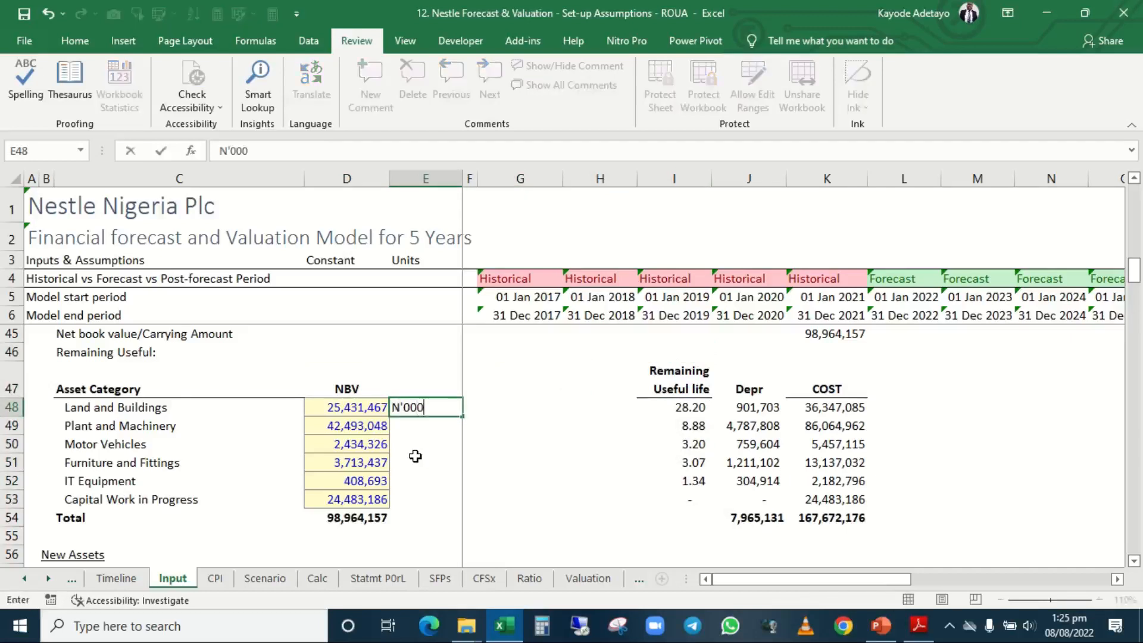
{"action": "key", "text": "ctrl+Return"}
{"action": "key", "text": "shift+Down"}
{"action": "key", "text": "shift+Down"}
{"action": "key", "text": "shift+Down"}
{"action": "key", "text": "shift+Down"}
{"action": "key", "text": "shift+Down"}
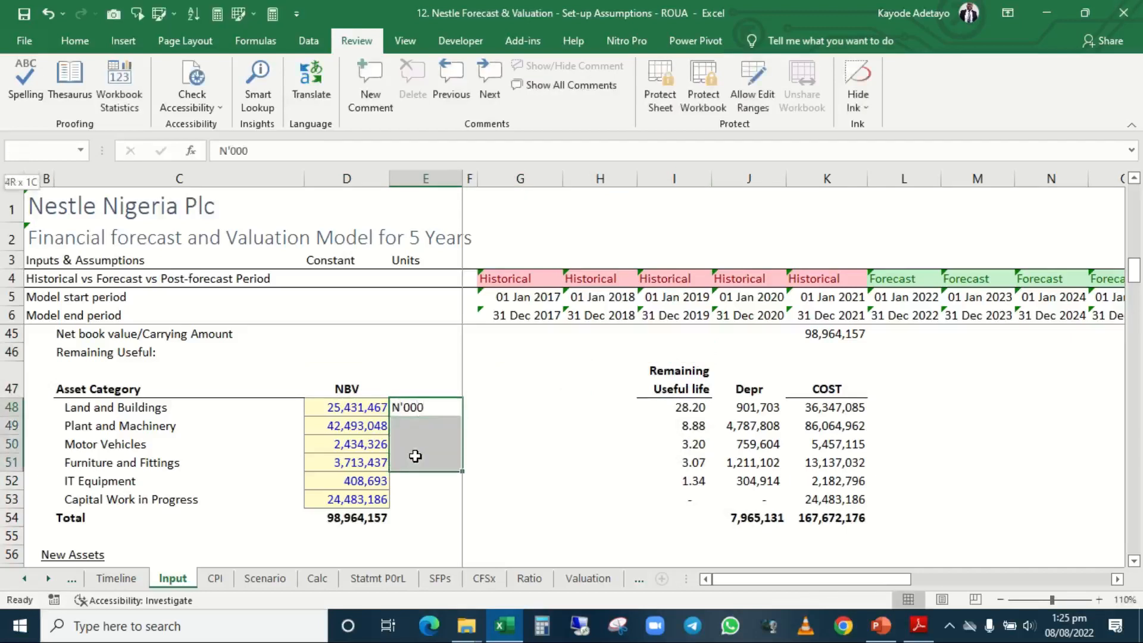
{"action": "key", "text": "ctrl+d"}
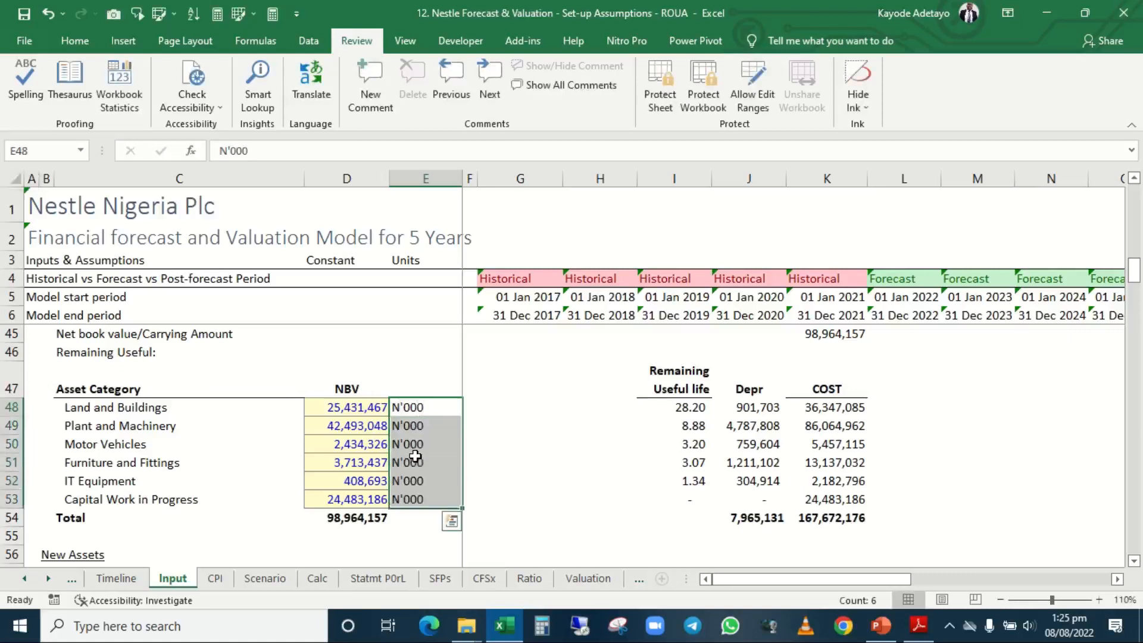
{"action": "key", "text": "Down"}
{"action": "key", "text": "Up"}
{"action": "key", "text": "Up"}
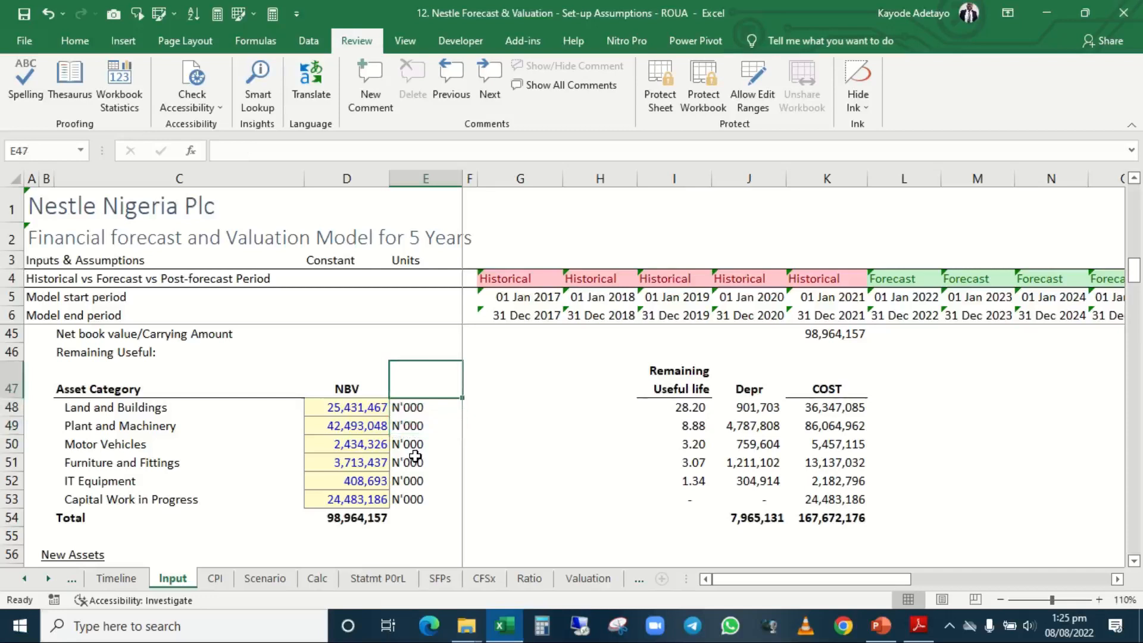
Copy the Remaining Useful life heading from I47 into G47 as the heading of a separate input column.
{"action": "key", "text": "Right"}
{"action": "key", "text": "Right"}
{"action": "key", "text": "Right"}
{"action": "key", "text": "Right"}
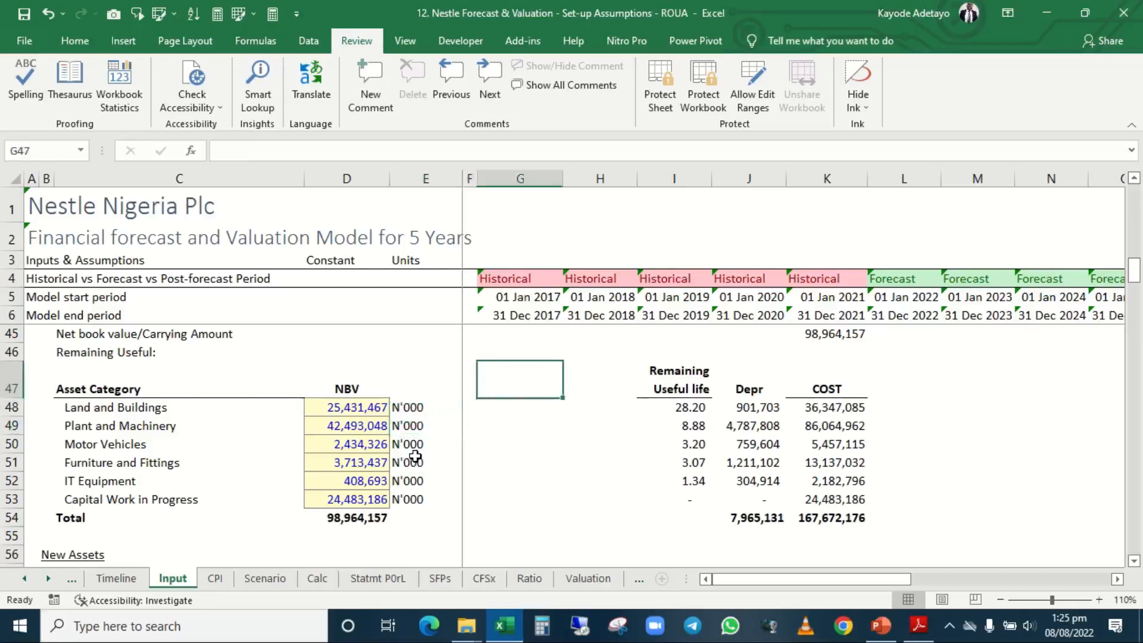
{"action": "key", "text": "shift+Down"}
{"action": "key", "text": "shift+Down"}
{"action": "key", "text": "shift+Down"}
{"action": "key", "text": "shift+Down"}
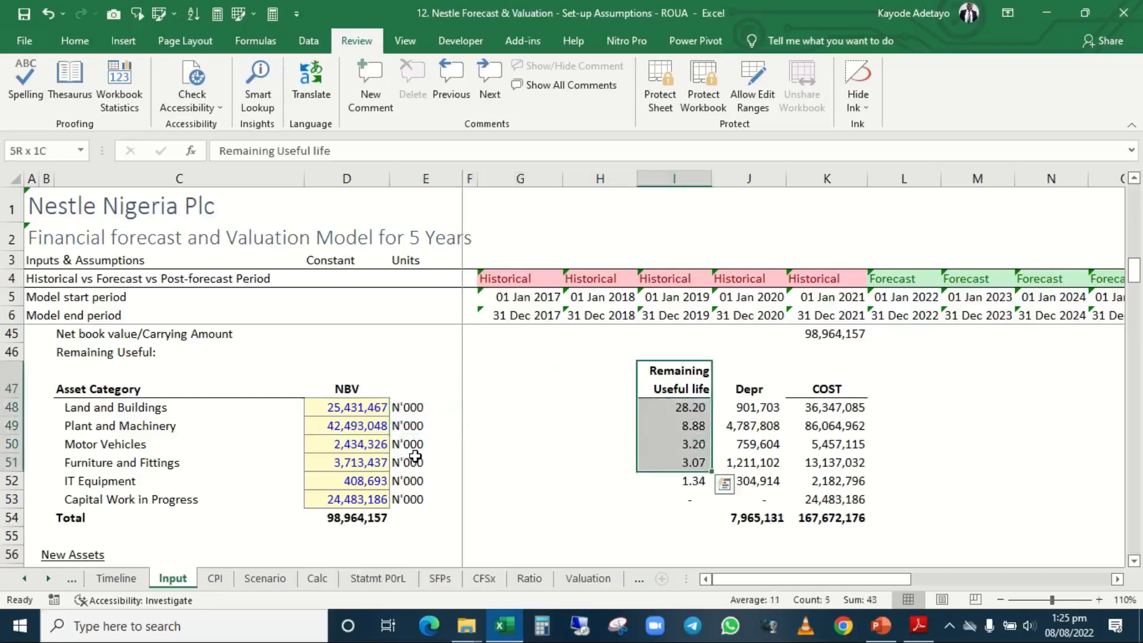
{"action": "key", "text": "Left"}
{"action": "key", "text": "Left"}
{"action": "key", "text": "Right"}
{"action": "key", "text": "Right"}
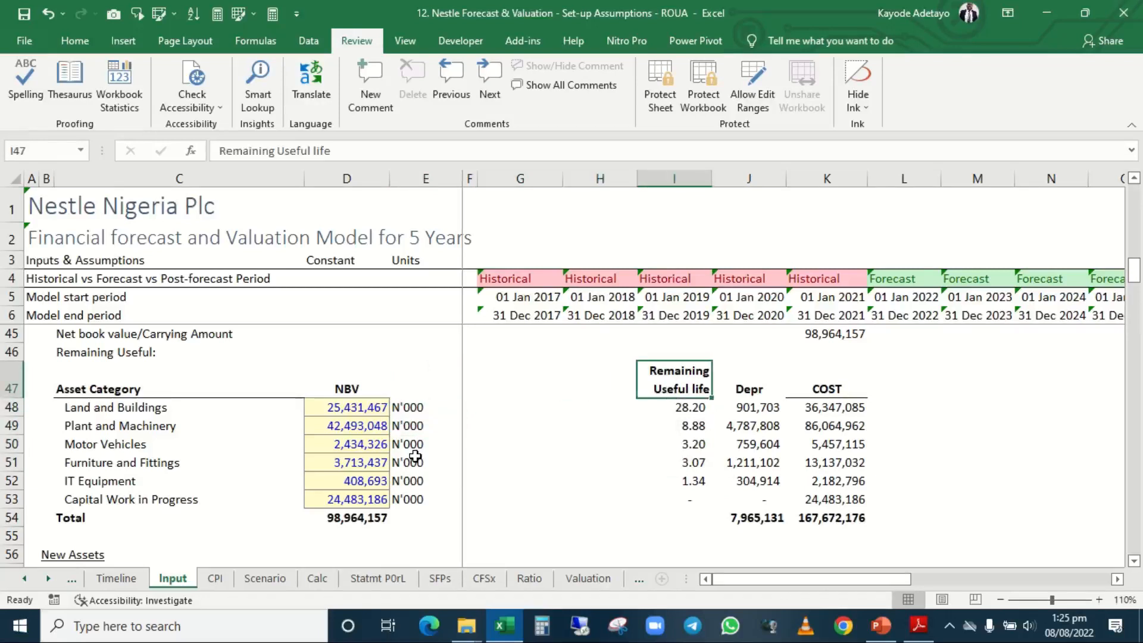
{"action": "key", "text": "ctrl+c"}
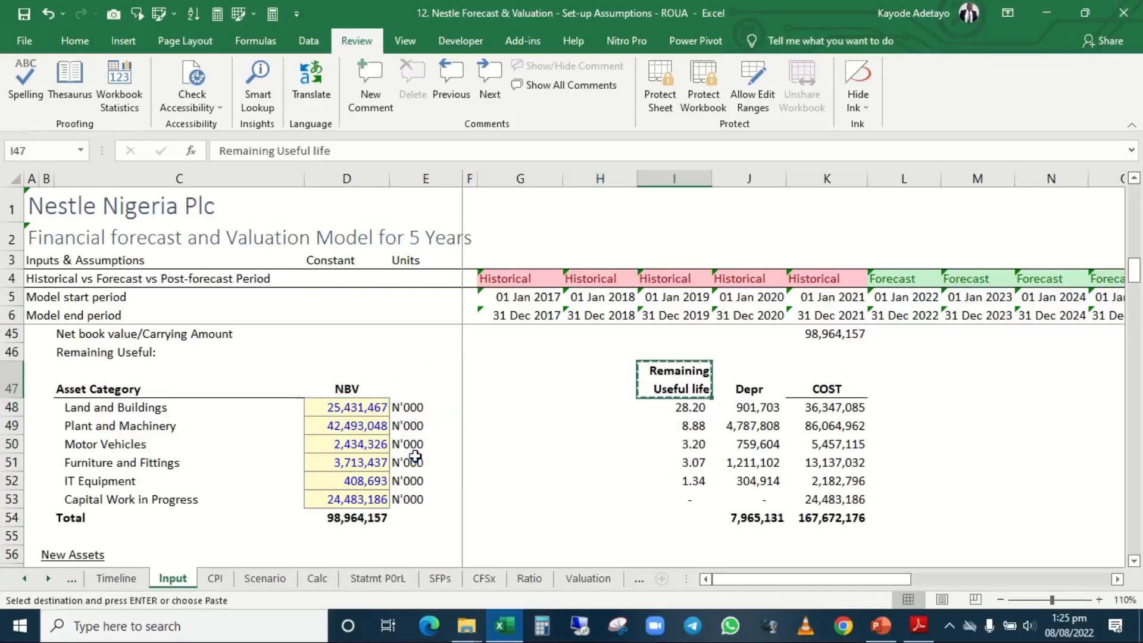
{"action": "key", "text": "Escape"}
{"action": "key", "text": "ctrl+c"}
{"action": "key", "text": "Left"}
{"action": "key", "text": "Left"}
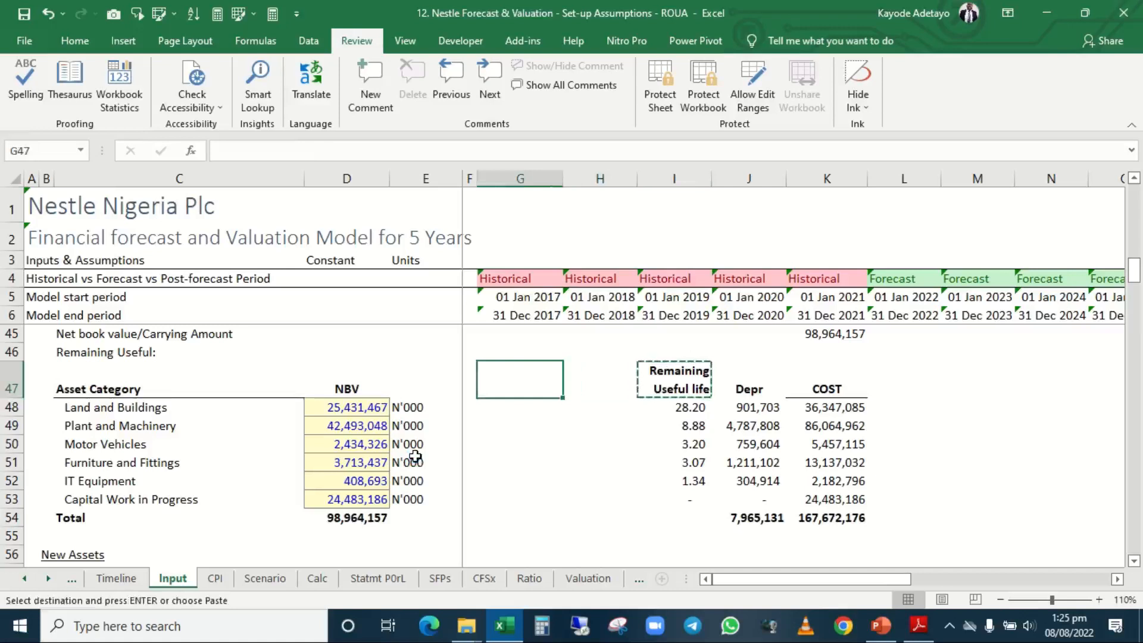
{"action": "key", "text": "ctrl+v"}
{"action": "key", "text": "Down"}
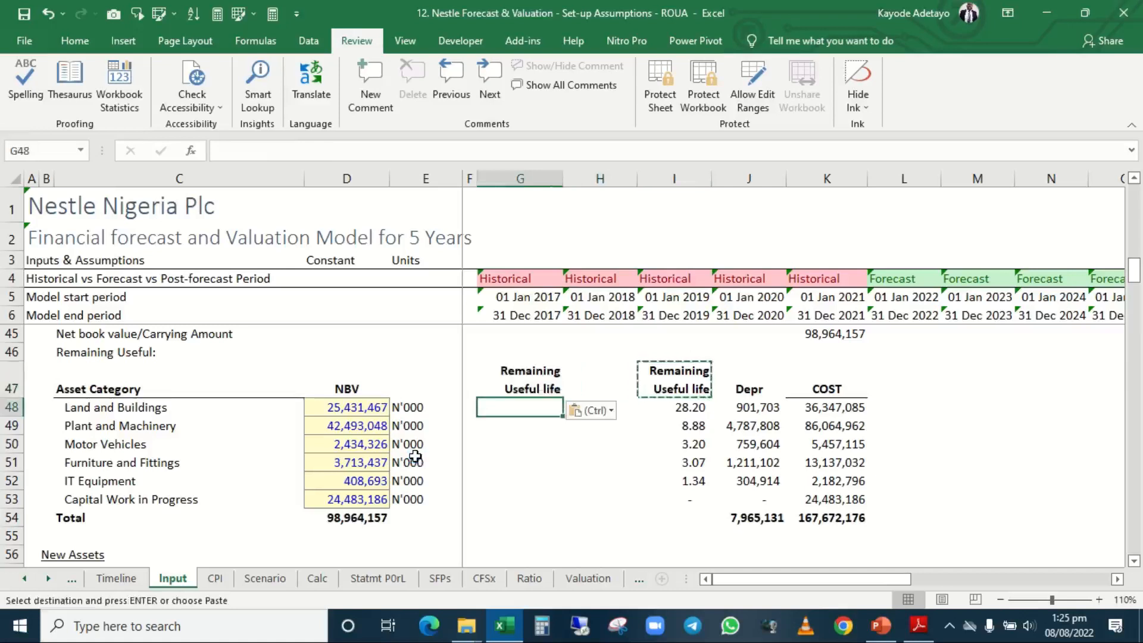
{"action": "key", "text": "Escape"}
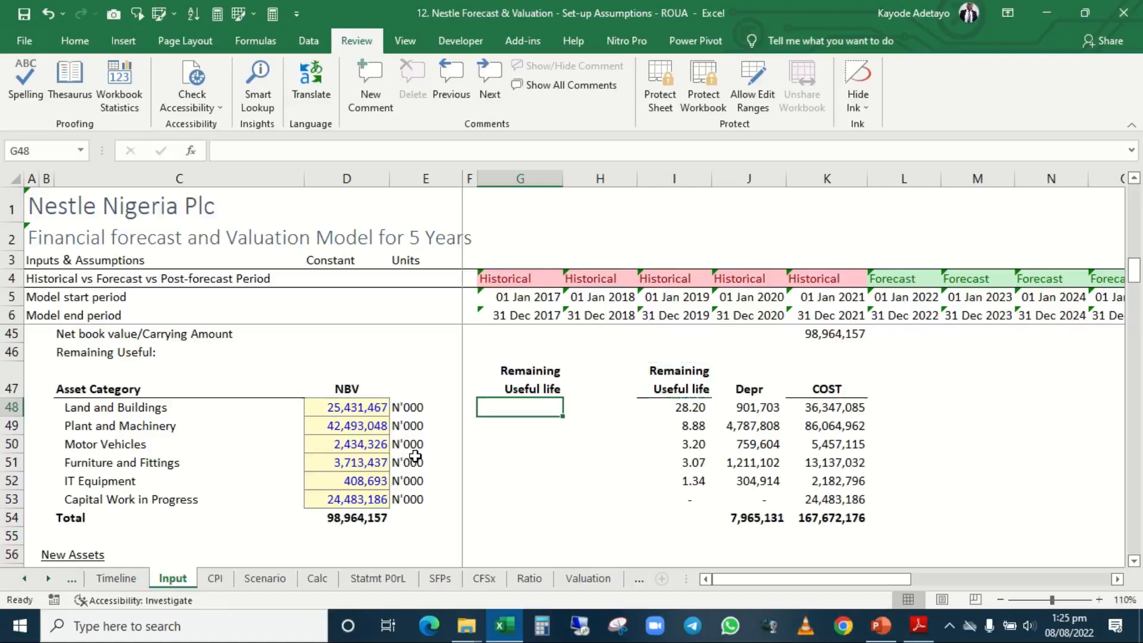
Enter 28.2 as the Land and Buildings remaining useful life in G48.
{"action": "type", "text": "28.20"}
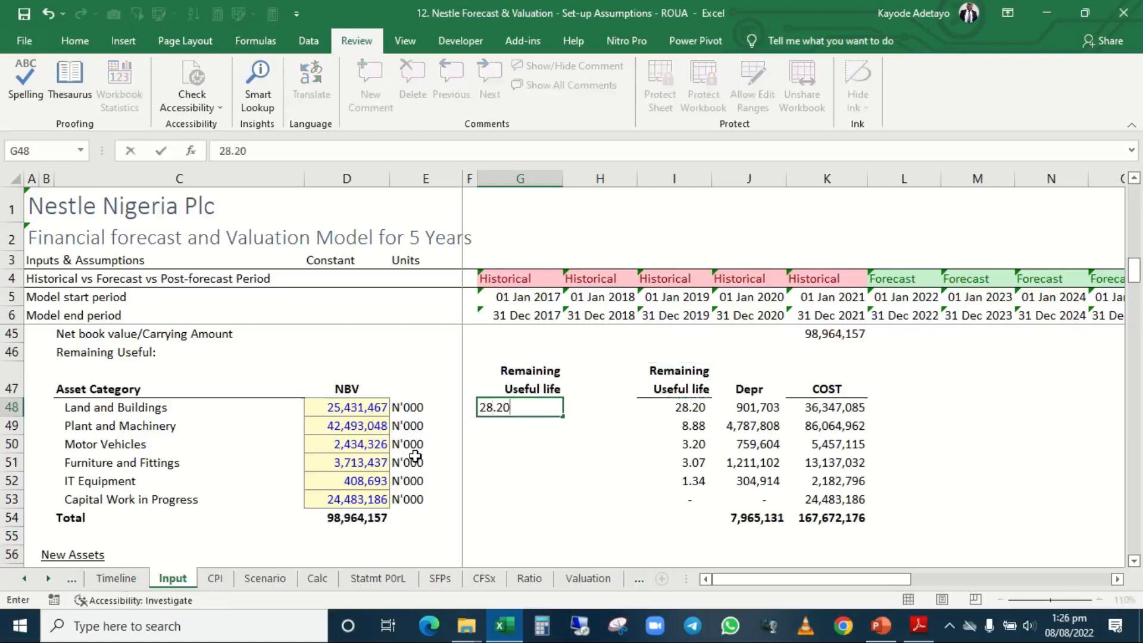
{"action": "key", "text": "Return"}
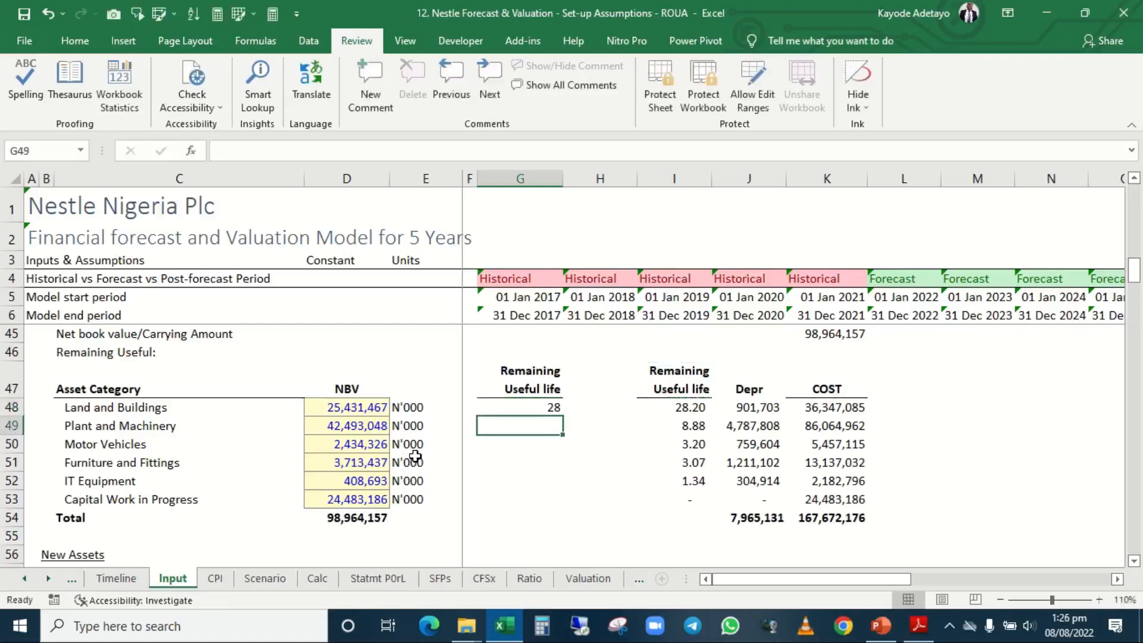
{"action": "type", "text": "8"}
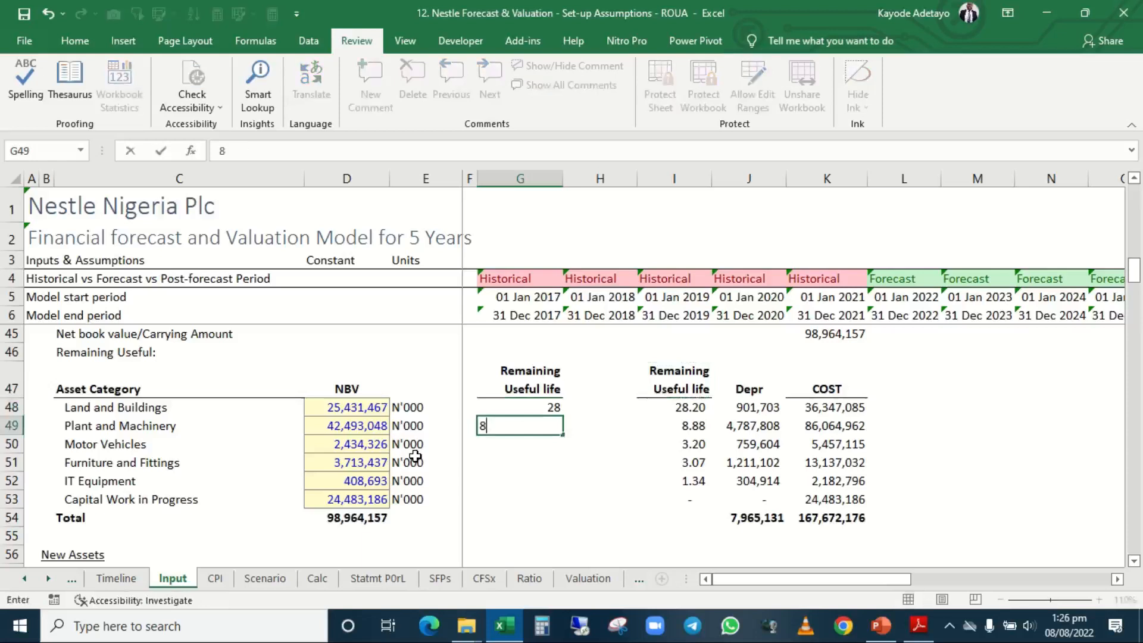
{"action": "key", "text": "Escape"}
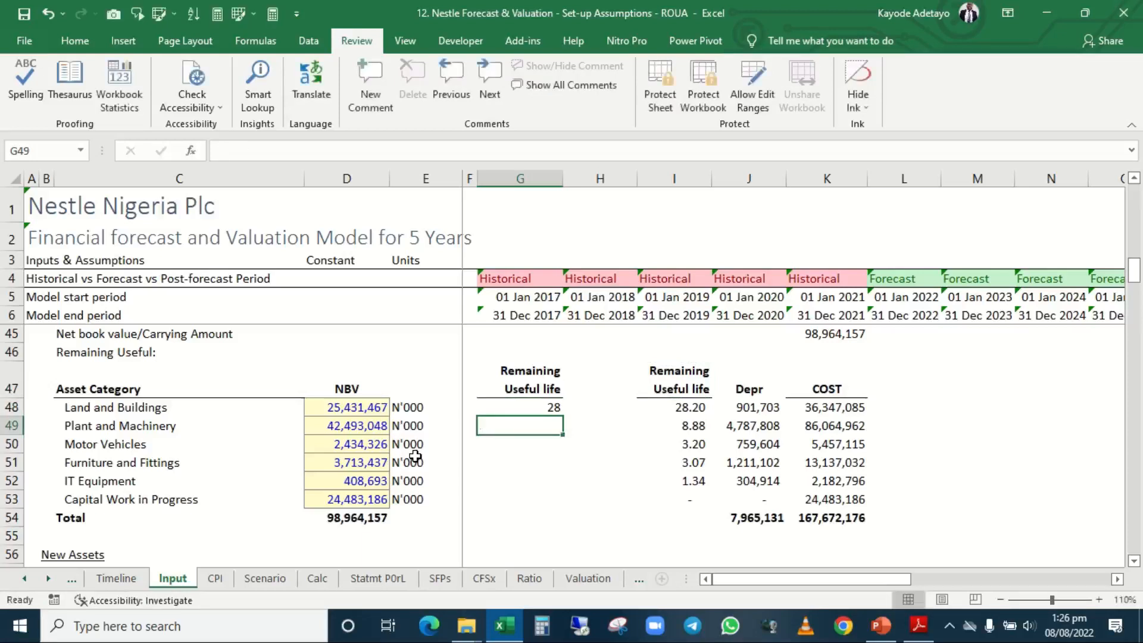
Copy the calculated remaining useful lives in I48:I53 and paste them as values only into G48:G53.
{"action": "key", "text": "Right"}
{"action": "key", "text": "Right"}
{"action": "key", "text": "Right"}
{"action": "key", "text": "Left"}
{"action": "key", "text": "Up"}
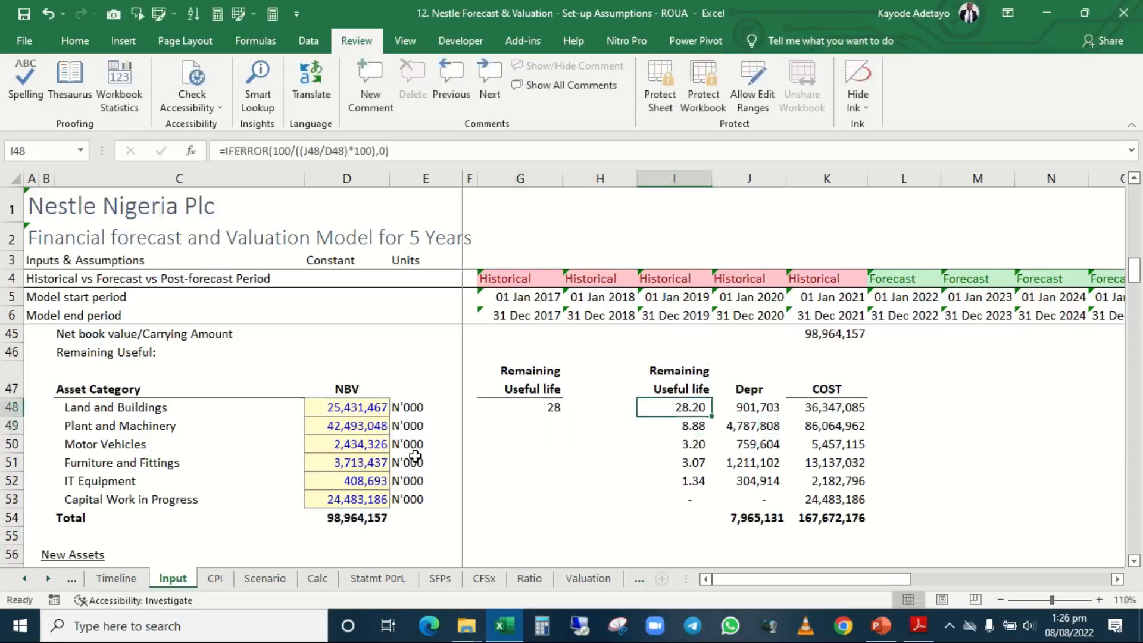
{"action": "key", "text": "shift+Down"}
{"action": "key", "text": "shift+Down"}
{"action": "key", "text": "shift+Down"}
{"action": "key", "text": "shift+Down"}
{"action": "key", "text": "shift+Down"}
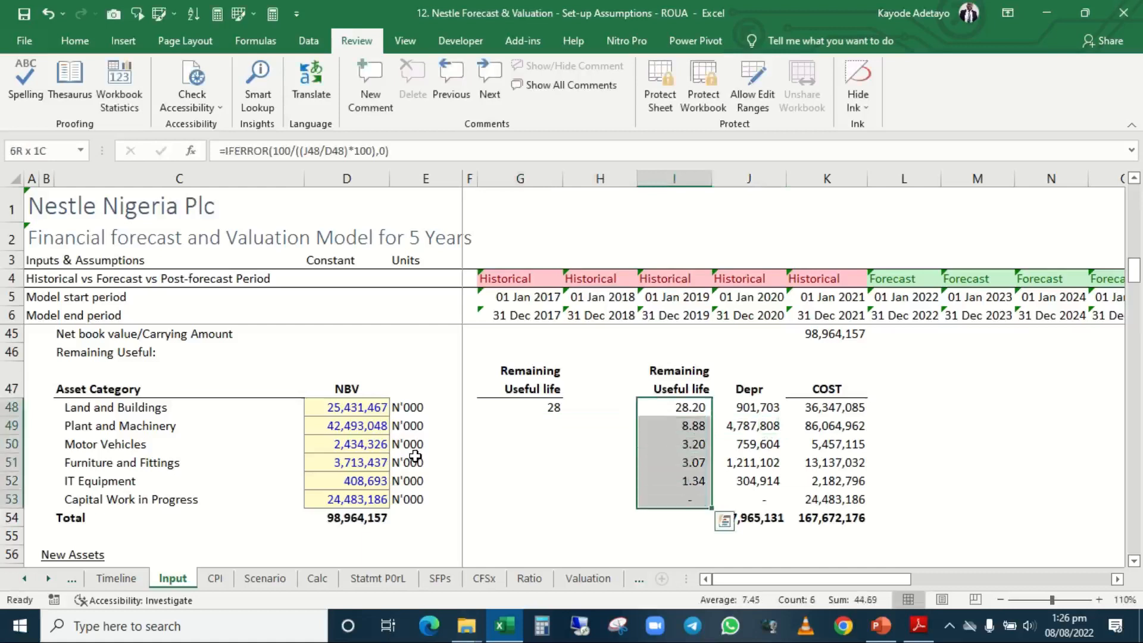
{"action": "key", "text": "ctrl+c"}
{"action": "key", "text": "Left"}
{"action": "key", "text": "Left"}
{"action": "key", "text": "Left"}
{"action": "key", "text": "Right"}
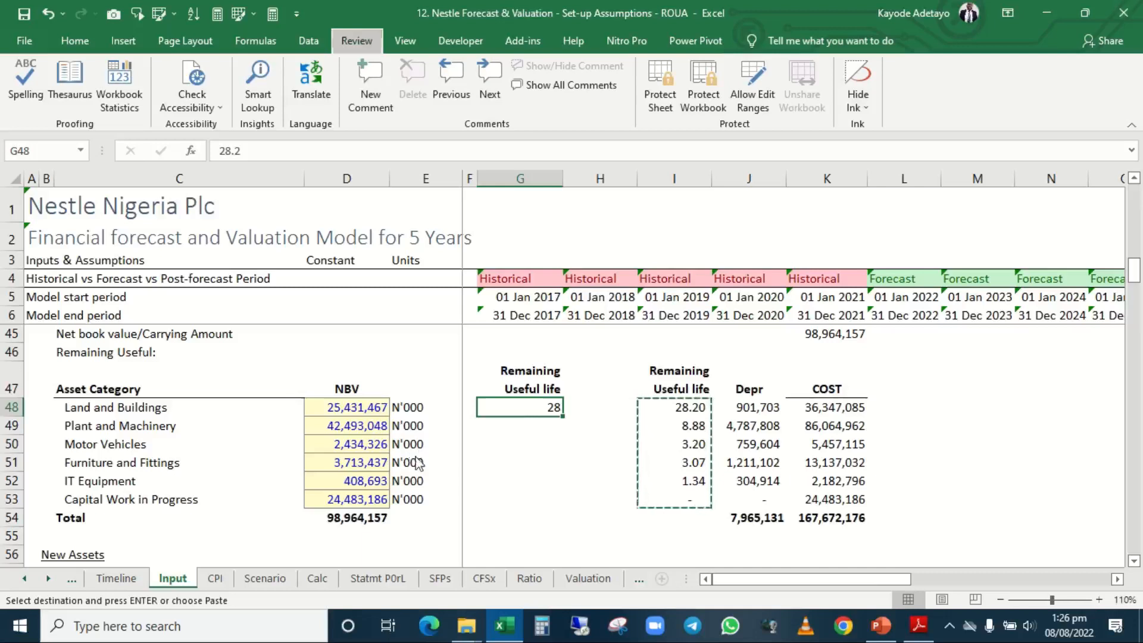
{"action": "key", "text": "alt+e"}
{"action": "key", "text": "s"}
{"action": "key", "text": "v"}
{"action": "key", "text": "Return"}
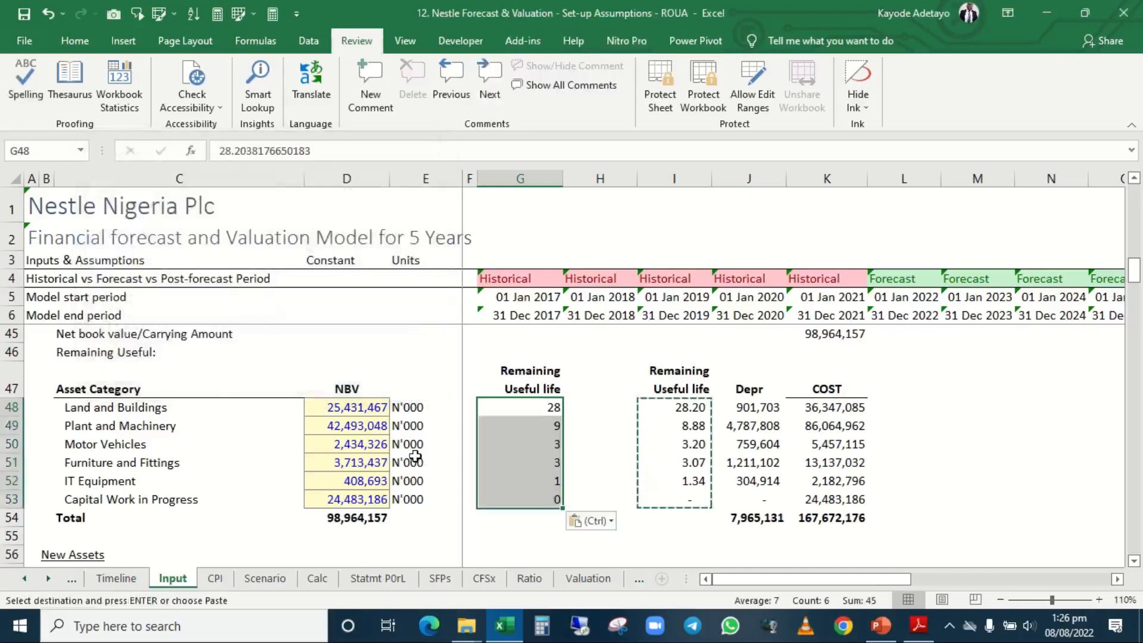
{"action": "key", "text": "Escape"}
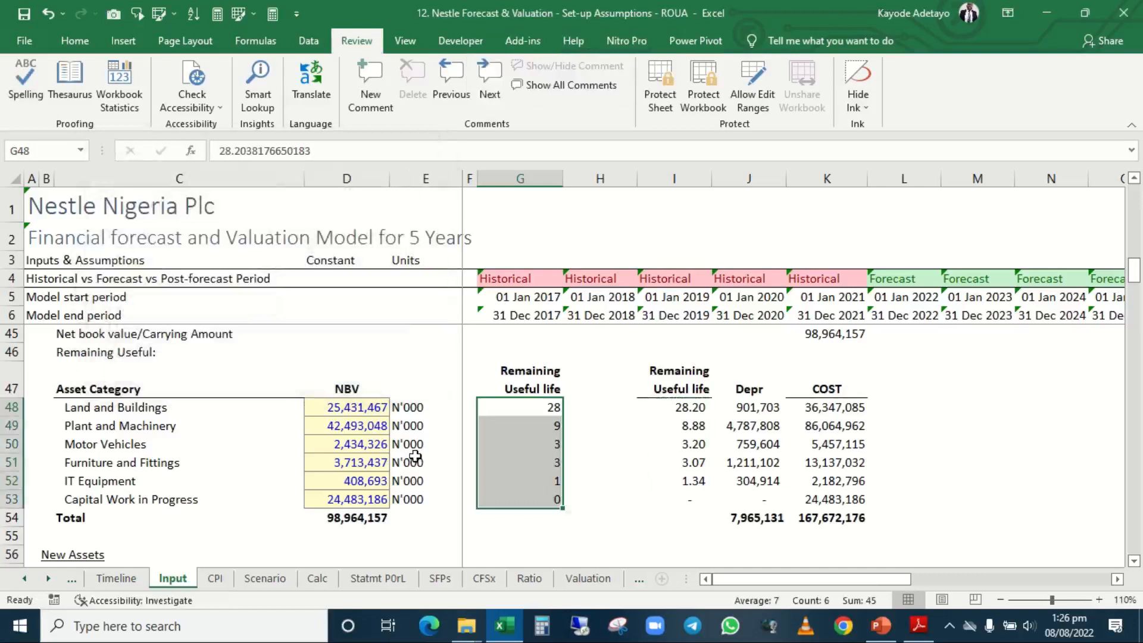
Apply the Assume cell style to the remaining useful life values in G48:G53.
{"action": "key", "text": "alt+6"}
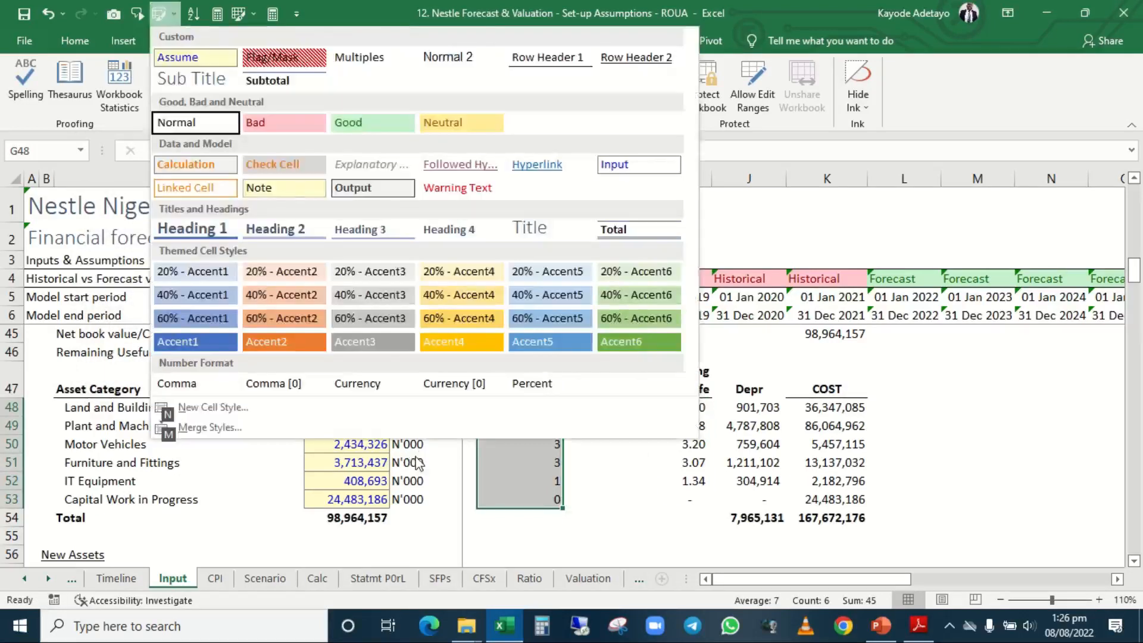
{"action": "left_click", "coordinate": [218, 63]}
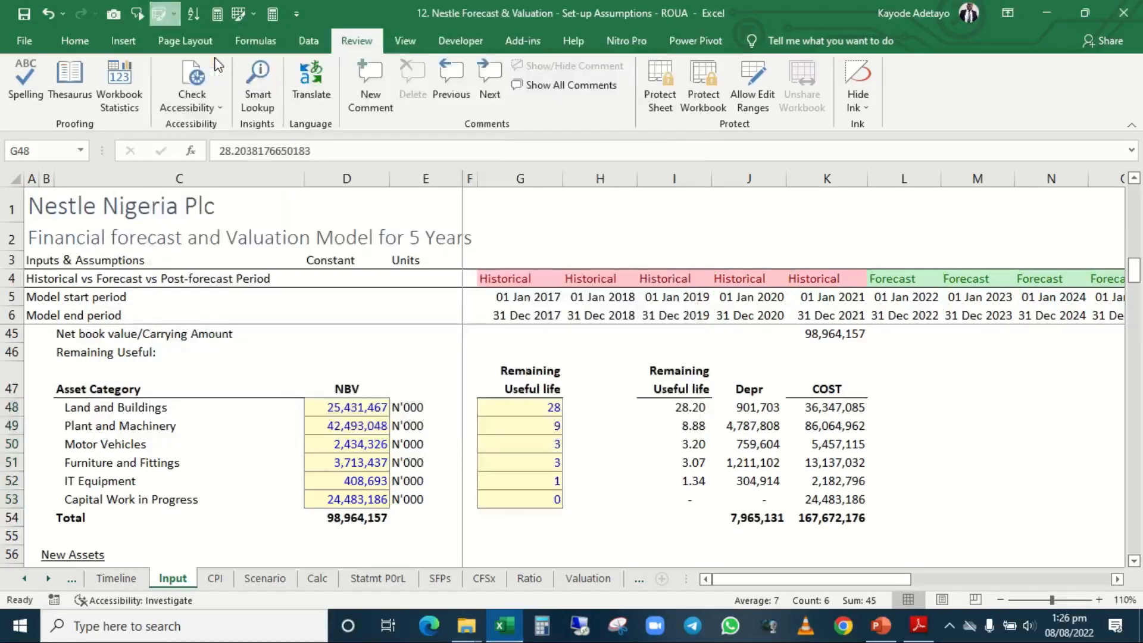
{"action": "left_click", "coordinate": [603, 410]}
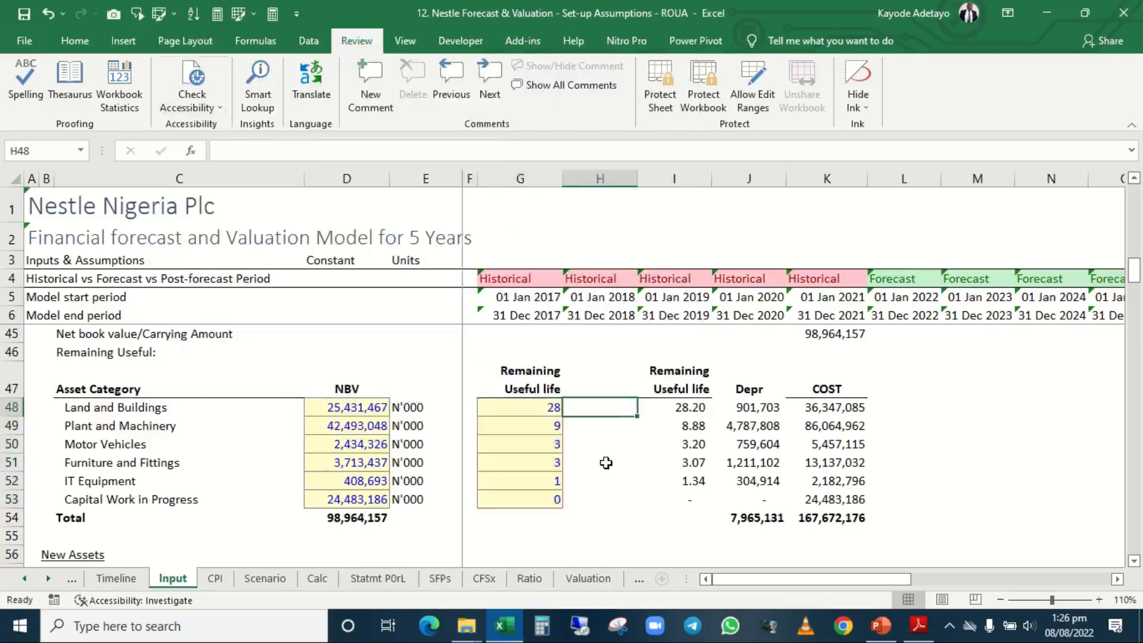
Review the Existing Assets and New Assets tables, including the useful life inputs, CAPEX percentages and the forecast columns beside them.
{"action": "key", "text": "Left"}
{"action": "key", "text": "Left"}
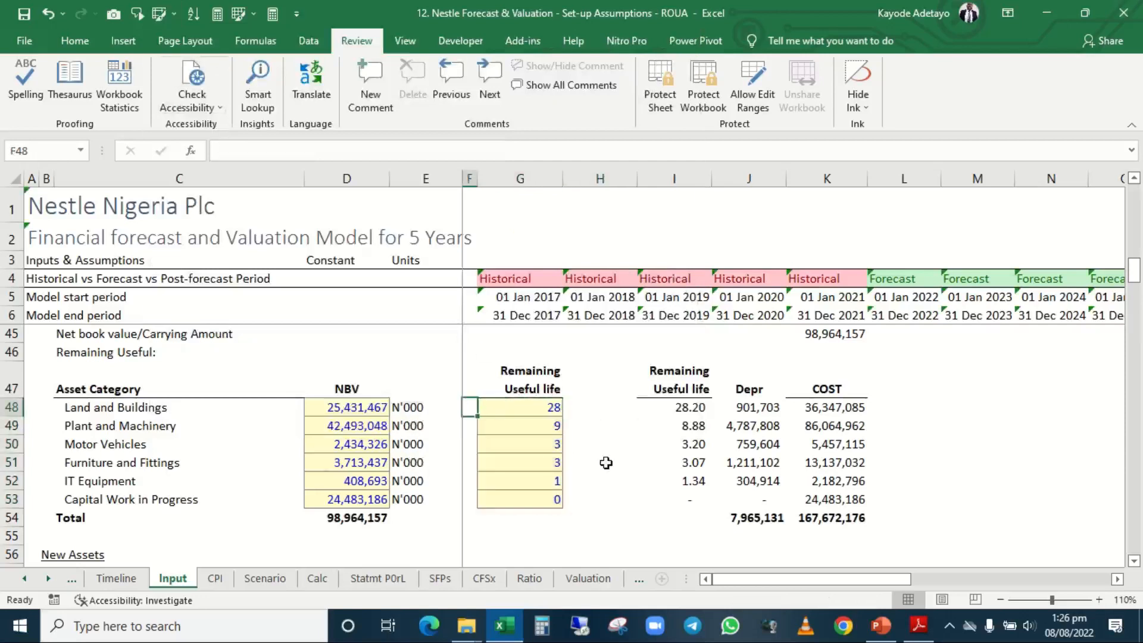
{"action": "key", "text": "Up"}
{"action": "key", "text": "Up"}
{"action": "key", "text": "Up"}
{"action": "key", "text": "Up"}
{"action": "key", "text": "Up"}
{"action": "key", "text": "Up"}
{"action": "key", "text": "Up"}
{"action": "key", "text": "Up"}
{"action": "key", "text": "Up"}
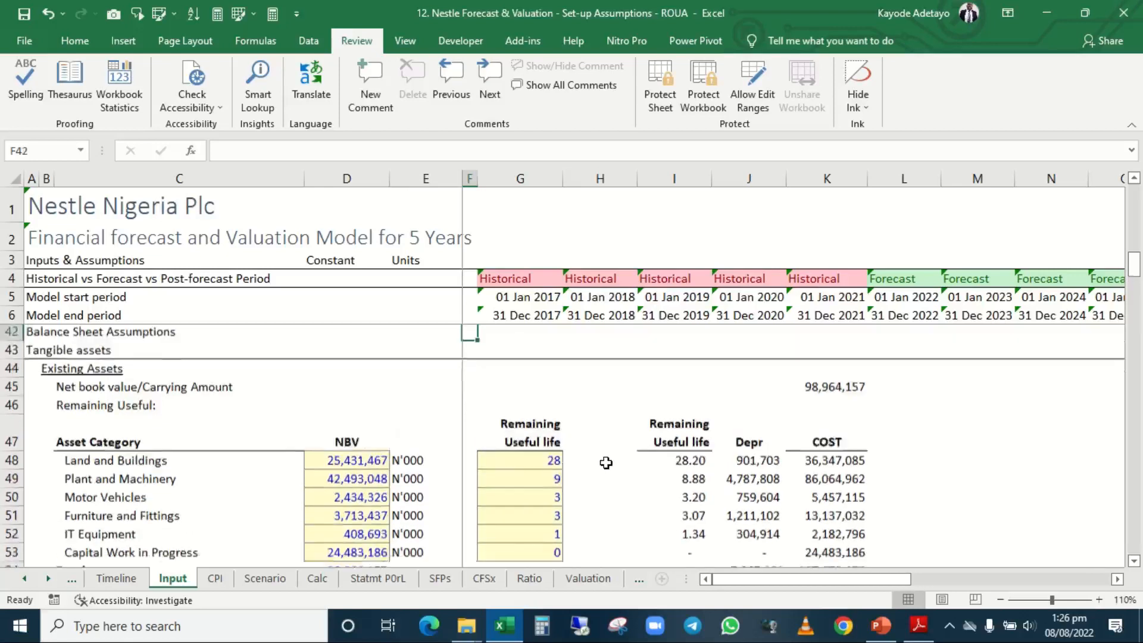
{"action": "key", "text": "Down"}
{"action": "key", "text": "Down"}
{"action": "key", "text": "Down"}
{"action": "key", "text": "Down"}
{"action": "key", "text": "Down"}
{"action": "key", "text": "Down"}
{"action": "key", "text": "Down"}
{"action": "key", "text": "Down"}
{"action": "key", "text": "Down"}
{"action": "key", "text": "Down"}
{"action": "key", "text": "Down"}
{"action": "key", "text": "Down"}
{"action": "key", "text": "Down"}
{"action": "key", "text": "Down"}
{"action": "key", "text": "Down"}
{"action": "key", "text": "Down"}
{"action": "key", "text": "Down"}
{"action": "key", "text": "Down"}
{"action": "key", "text": "Down"}
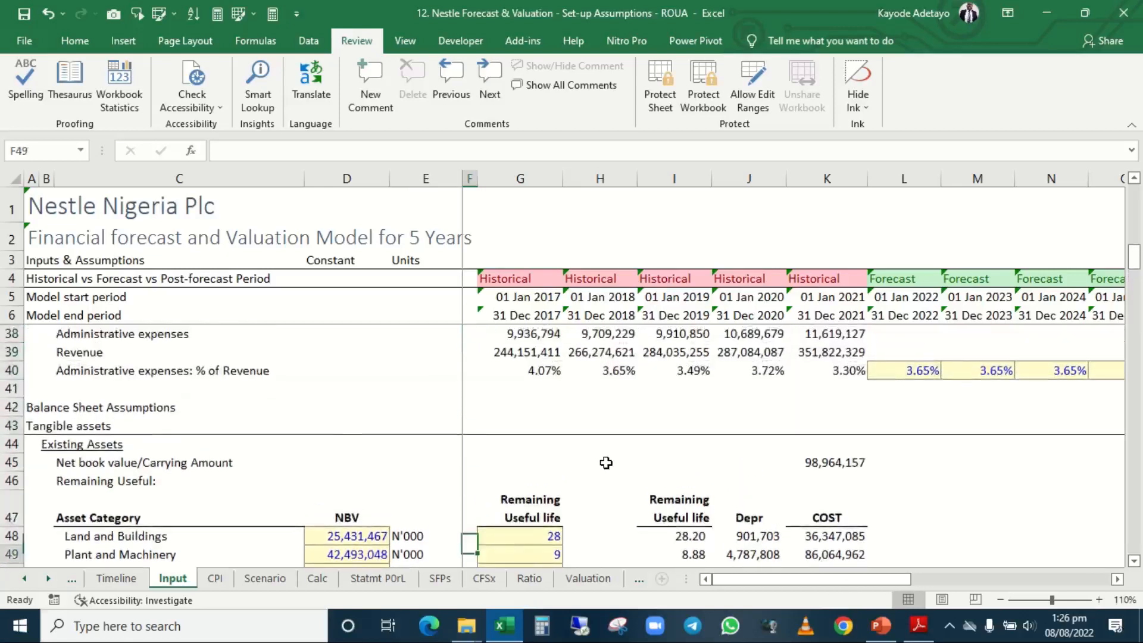
{"action": "key", "text": "Down"}
{"action": "key", "text": "Down"}
{"action": "key", "text": "Down"}
{"action": "key", "text": "Down"}
{"action": "key", "text": "Down"}
{"action": "key", "text": "Down"}
{"action": "key", "text": "Down"}
{"action": "key", "text": "Down"}
{"action": "key", "text": "Down"}
{"action": "key", "text": "Down"}
{"action": "key", "text": "Down"}
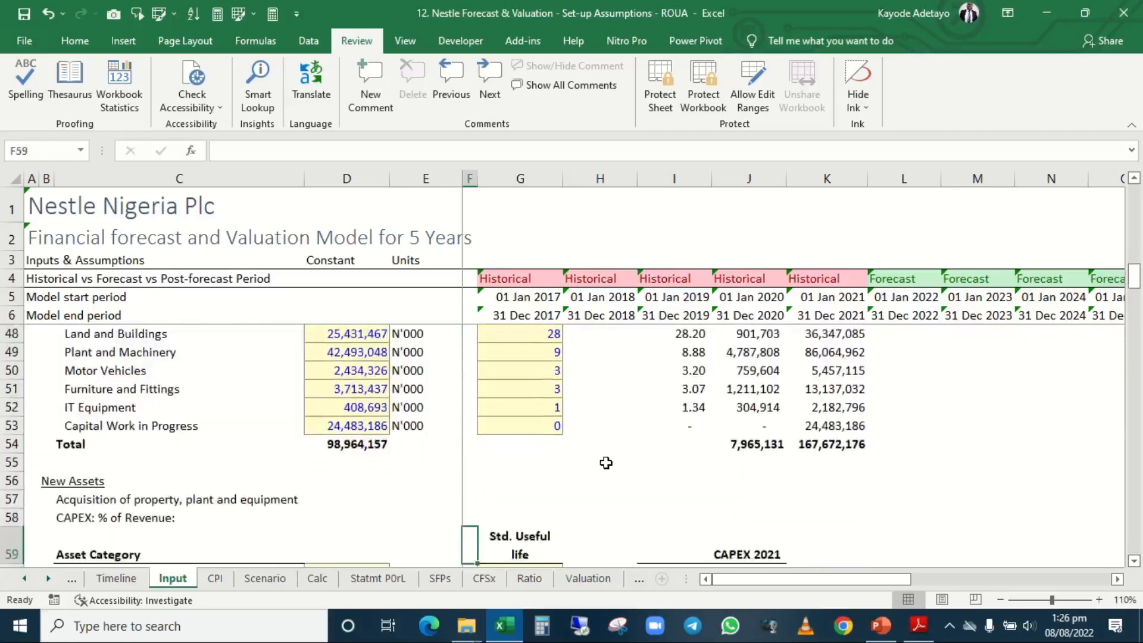
{"action": "key", "text": "Up"}
{"action": "key", "text": "Up"}
{"action": "key", "text": "Up"}
{"action": "key", "text": "Up"}
{"action": "key", "text": "Up"}
{"action": "key", "text": "Up"}
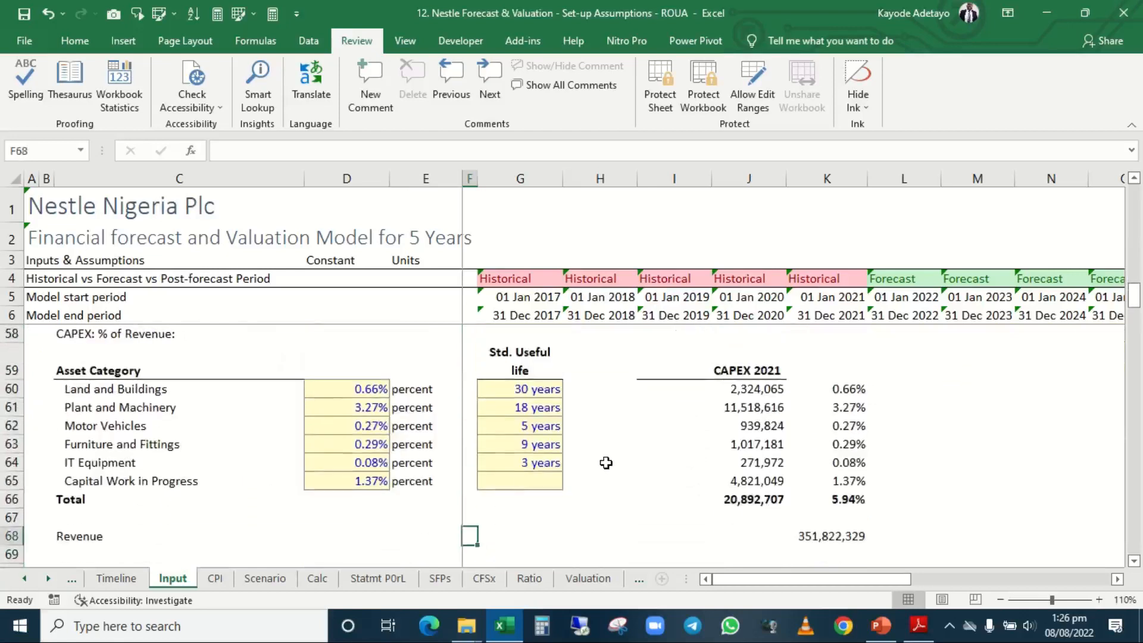
{"action": "key", "text": "Right"}
{"action": "key", "text": "Right"}
{"action": "key", "text": "Right"}
{"action": "key", "text": "Right"}
{"action": "key", "text": "Right"}
{"action": "key", "text": "Right"}
{"action": "key", "text": "Right"}
{"action": "key", "text": "Right"}
{"action": "key", "text": "Right"}
{"action": "key", "text": "Right"}
{"action": "key", "text": "Right"}
{"action": "key", "text": "Right"}
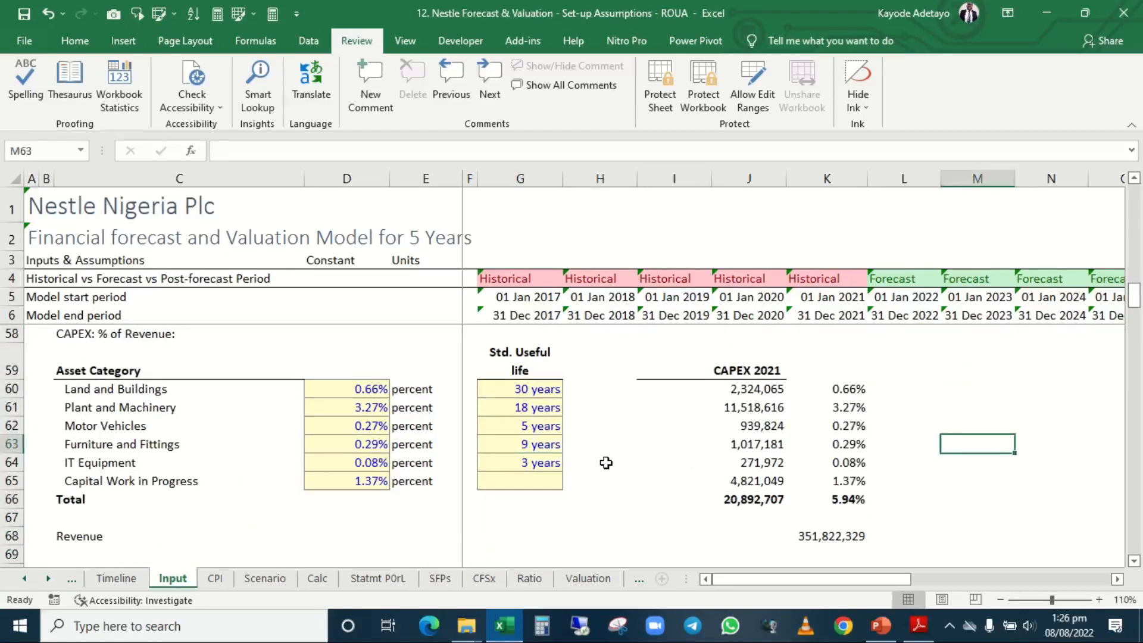
{"action": "key", "text": "Left"}
{"action": "key", "text": "Left"}
{"action": "key", "text": "Left"}
{"action": "key", "text": "Left"}
{"action": "key", "text": "Left"}
{"action": "key", "text": "Left"}
{"action": "key", "text": "Left"}
{"action": "key", "text": "Left"}
{"action": "key", "text": "Left"}
{"action": "key", "text": "Left"}
{"action": "key", "text": "Left"}
{"action": "key", "text": "Left"}
{"action": "key", "text": "Left"}
{"action": "key", "text": "Left"}
{"action": "key", "text": "Left"}
{"action": "key", "text": "Left"}
{"action": "key", "text": "Left"}
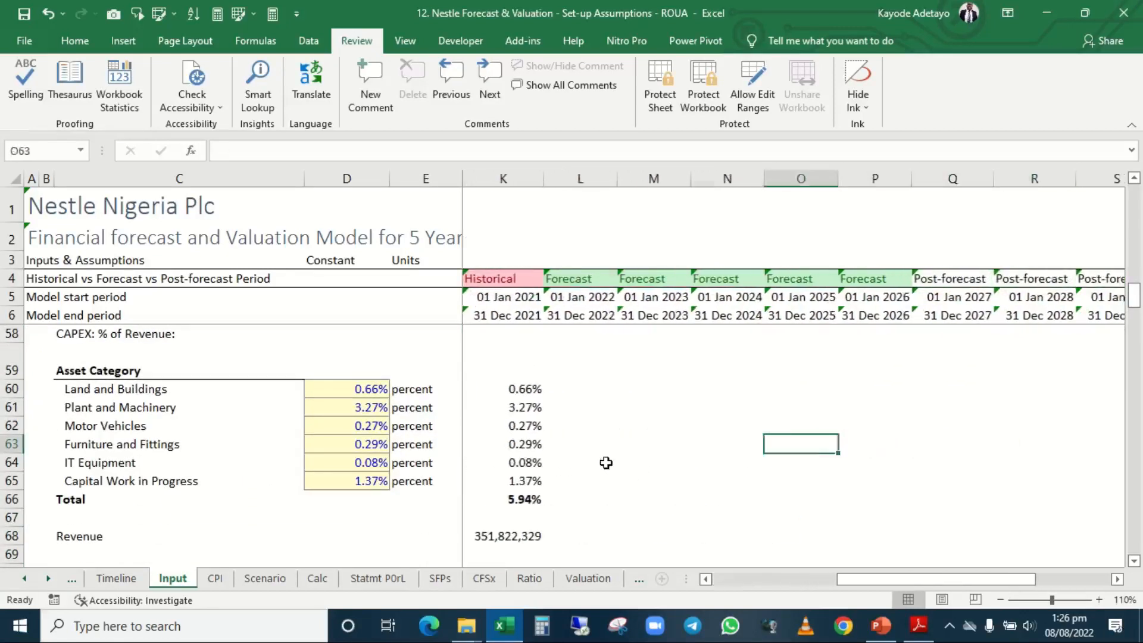
{"action": "key", "text": "Right"}
{"action": "key", "text": "Right"}
{"action": "key", "text": "Right"}
{"action": "key", "text": "Right"}
{"action": "key", "text": "Right"}
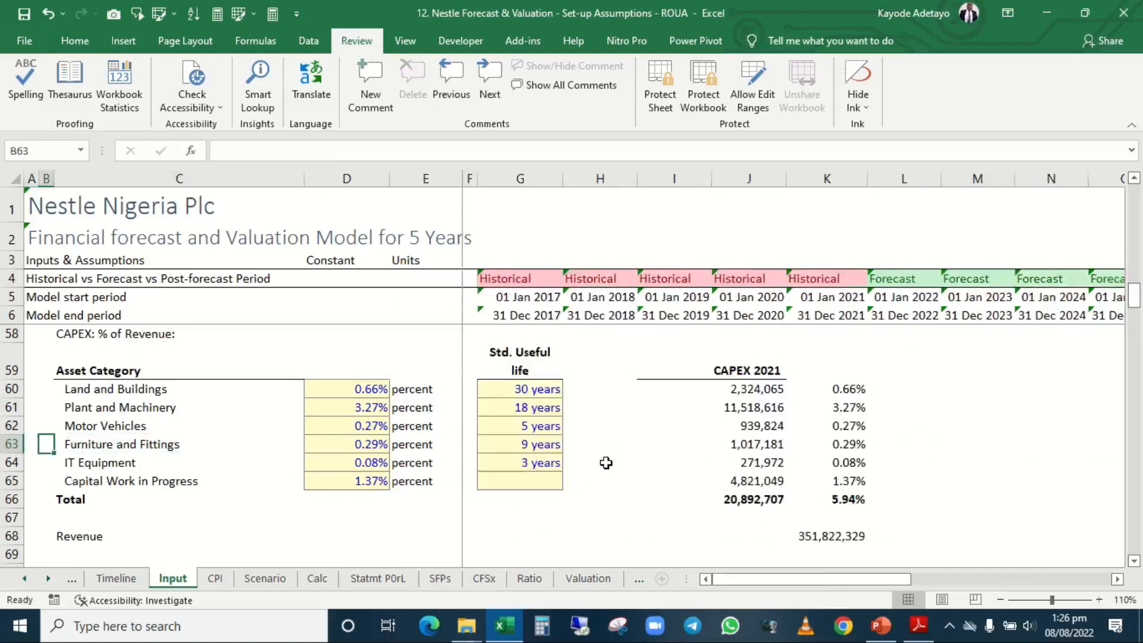
Review the Sale of Assets, Intangible assets and Existing ROU assumptions down to the Working capital Assumptions heading.
{"action": "key", "text": "Down"}
{"action": "key", "text": "Down"}
{"action": "key", "text": "Down"}
{"action": "key", "text": "Down"}
{"action": "key", "text": "Down"}
{"action": "key", "text": "Down"}
{"action": "key", "text": "Down"}
{"action": "key", "text": "Down"}
{"action": "key", "text": "Down"}
{"action": "key", "text": "Down"}
{"action": "key", "text": "Down"}
{"action": "key", "text": "Down"}
{"action": "key", "text": "Down"}
{"action": "key", "text": "Down"}
{"action": "key", "text": "Down"}
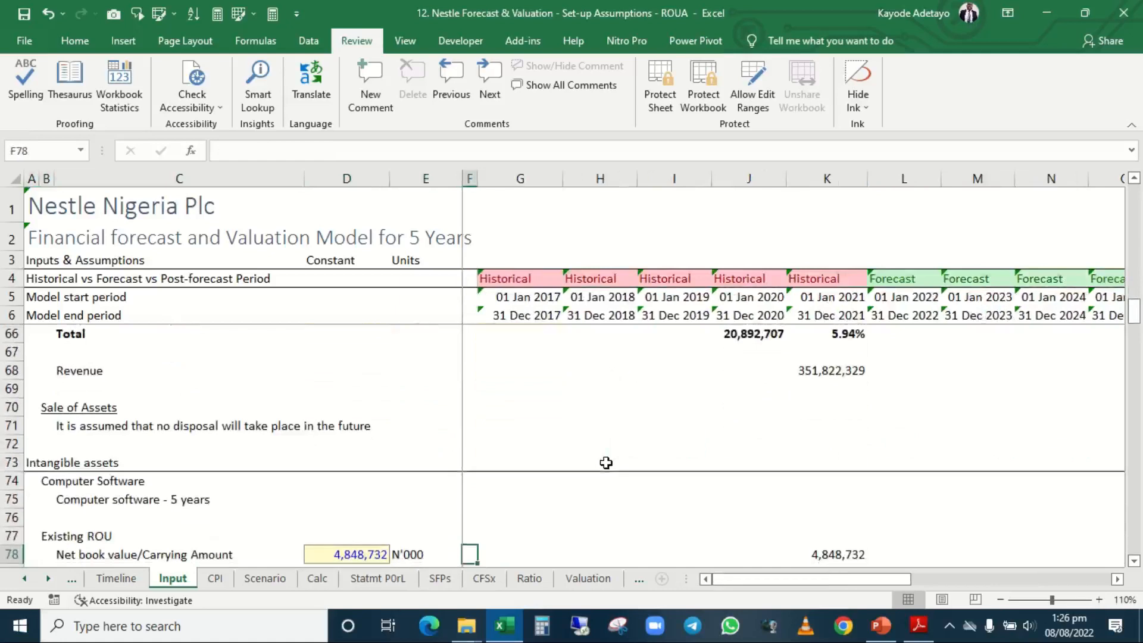
{"action": "key", "text": "Up"}
{"action": "key", "text": "Up"}
{"action": "key", "text": "Up"}
{"action": "key", "text": "Down"}
{"action": "key", "text": "Down"}
{"action": "key", "text": "Down"}
{"action": "key", "text": "Down"}
{"action": "key", "text": "Down"}
{"action": "key", "text": "Down"}
{"action": "key", "text": "Down"}
{"action": "key", "text": "Down"}
{"action": "key", "text": "Down"}
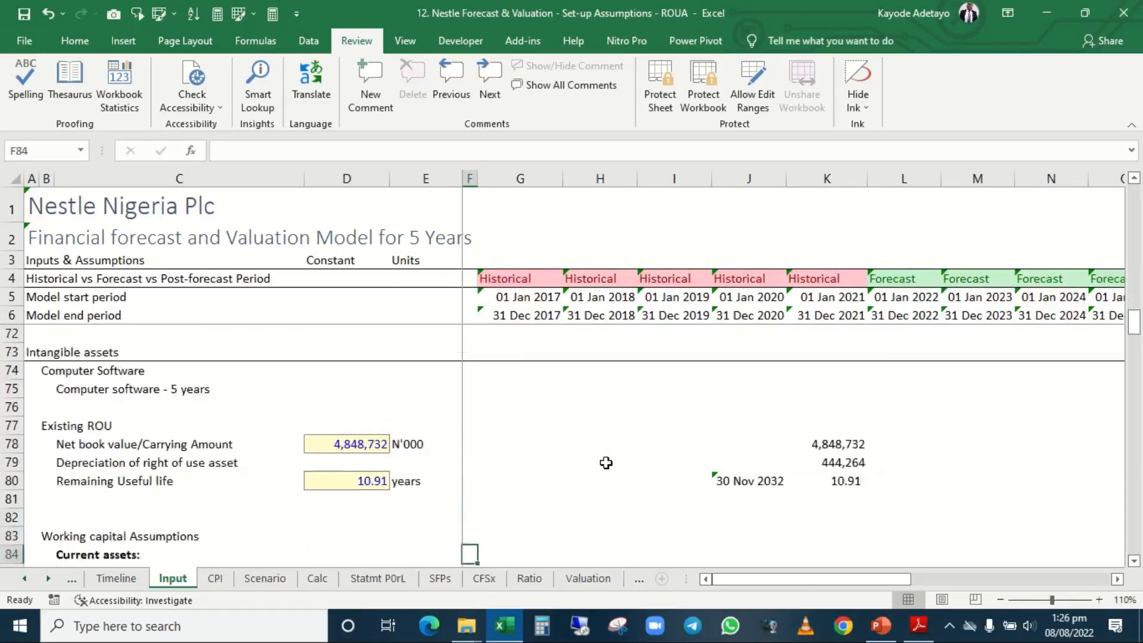
{"action": "key", "text": "Up"}
{"action": "key", "text": "Up"}
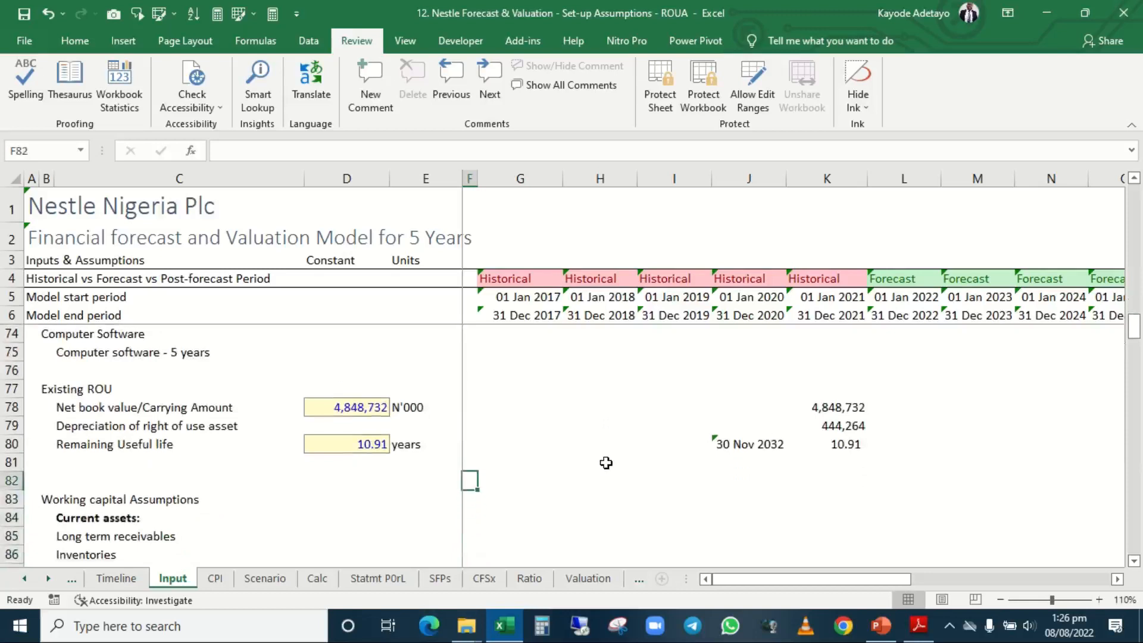
{"action": "key", "text": "Up"}
{"action": "key", "text": "Down"}
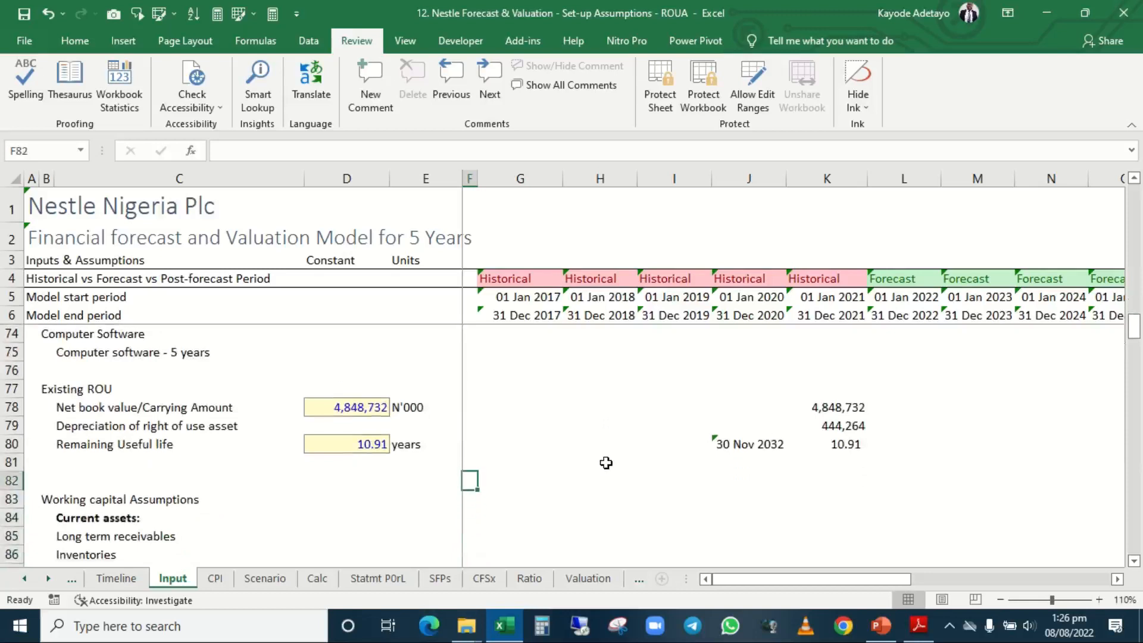